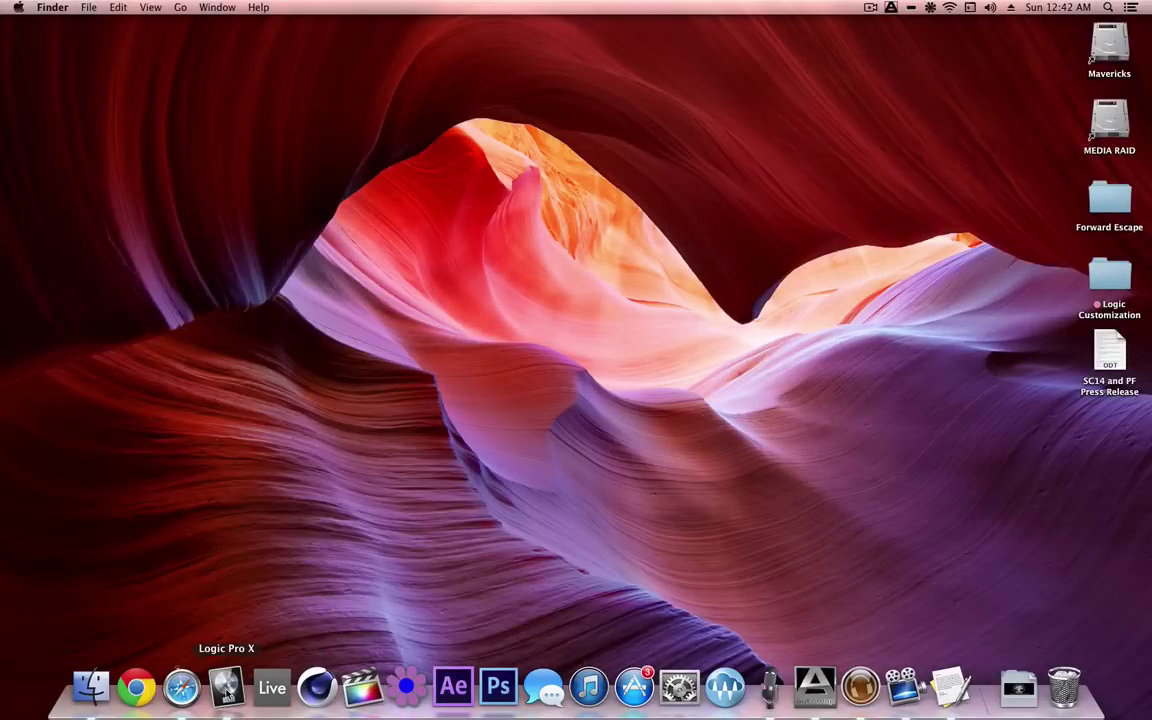
- Switch to Logic Pro X and create a new empty project
click(228, 690)
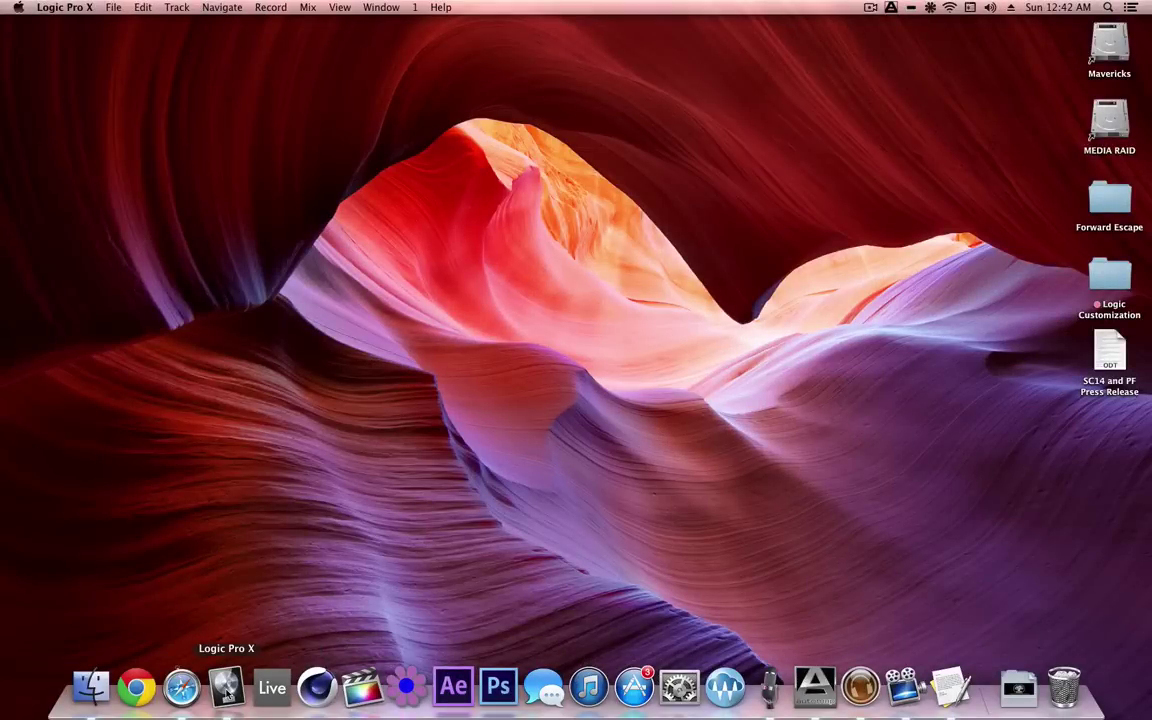
click(115, 8)
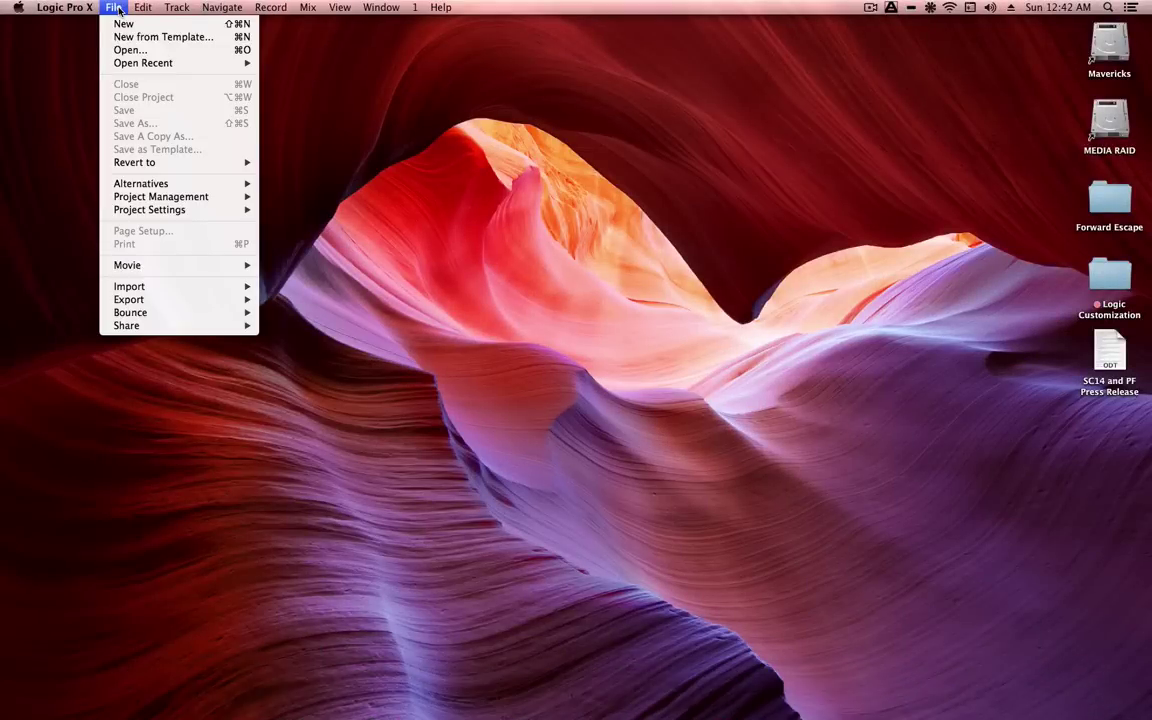
click(123, 25)
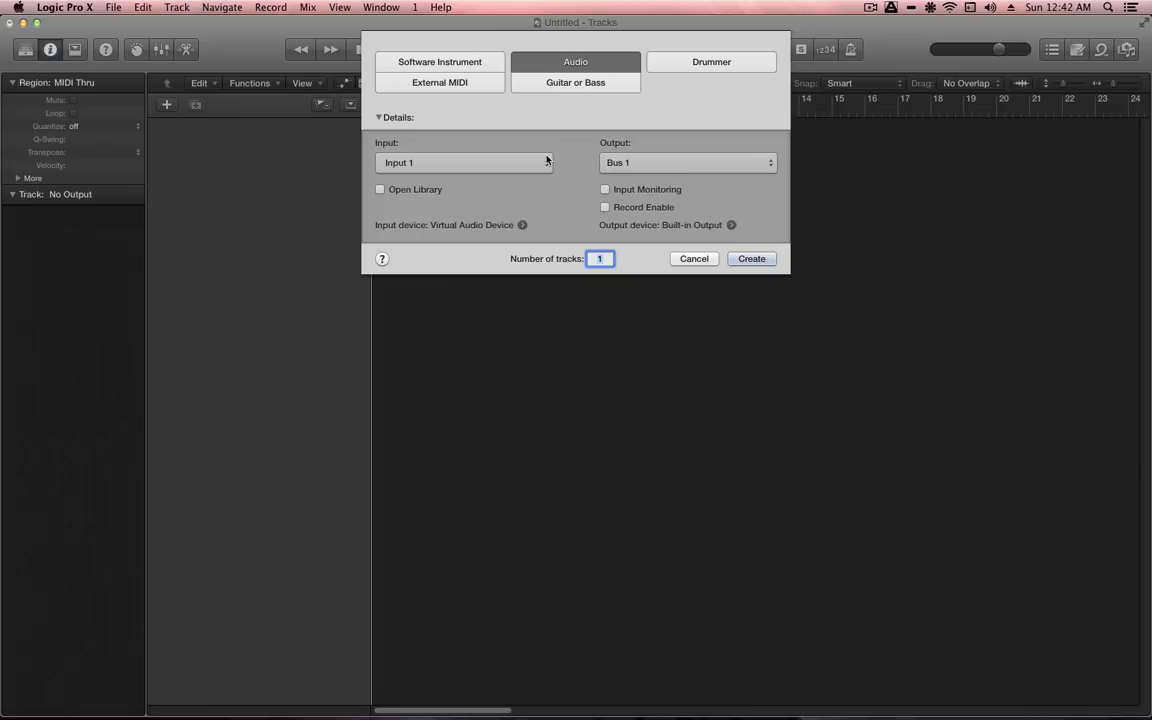
- Create 64 audio tracks with their outputs assigned in ascending order from Bus 1
click(660, 162)
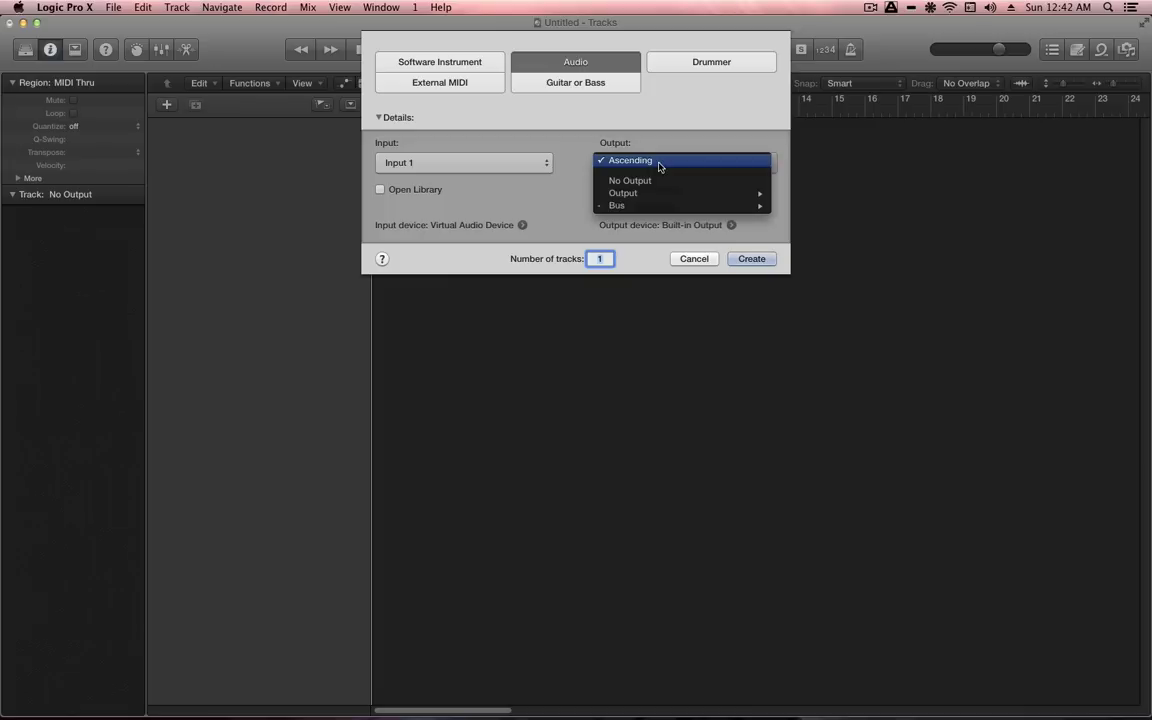
click(646, 162)
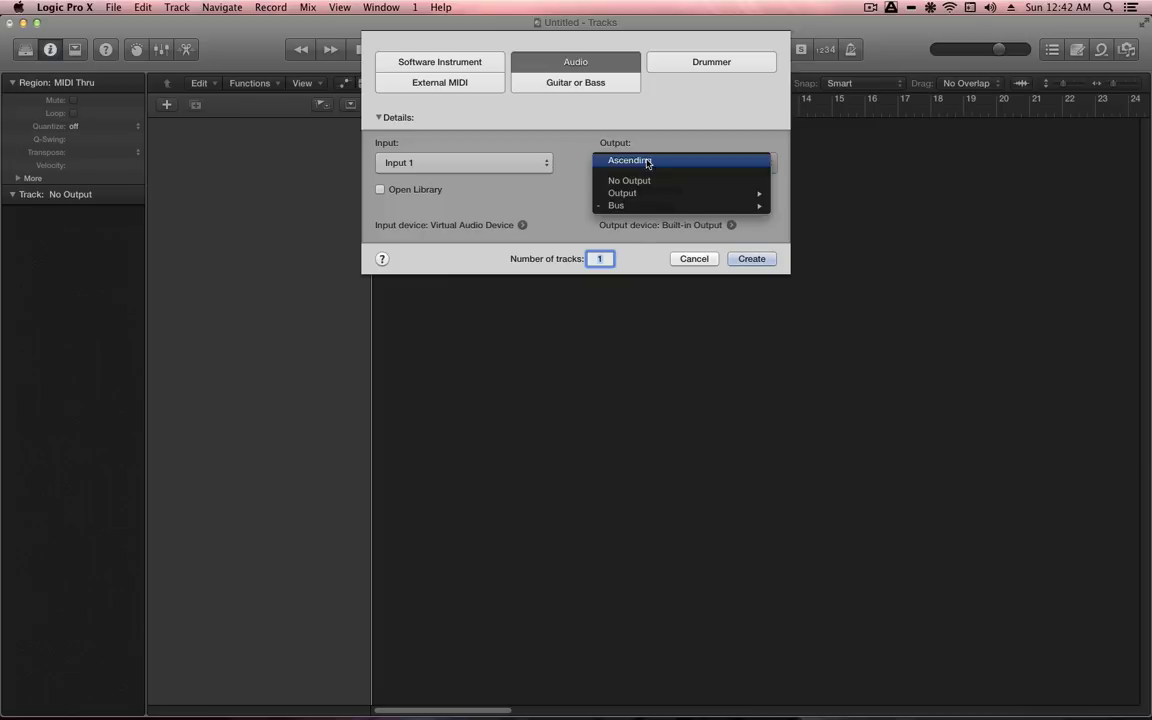
click(647, 162)
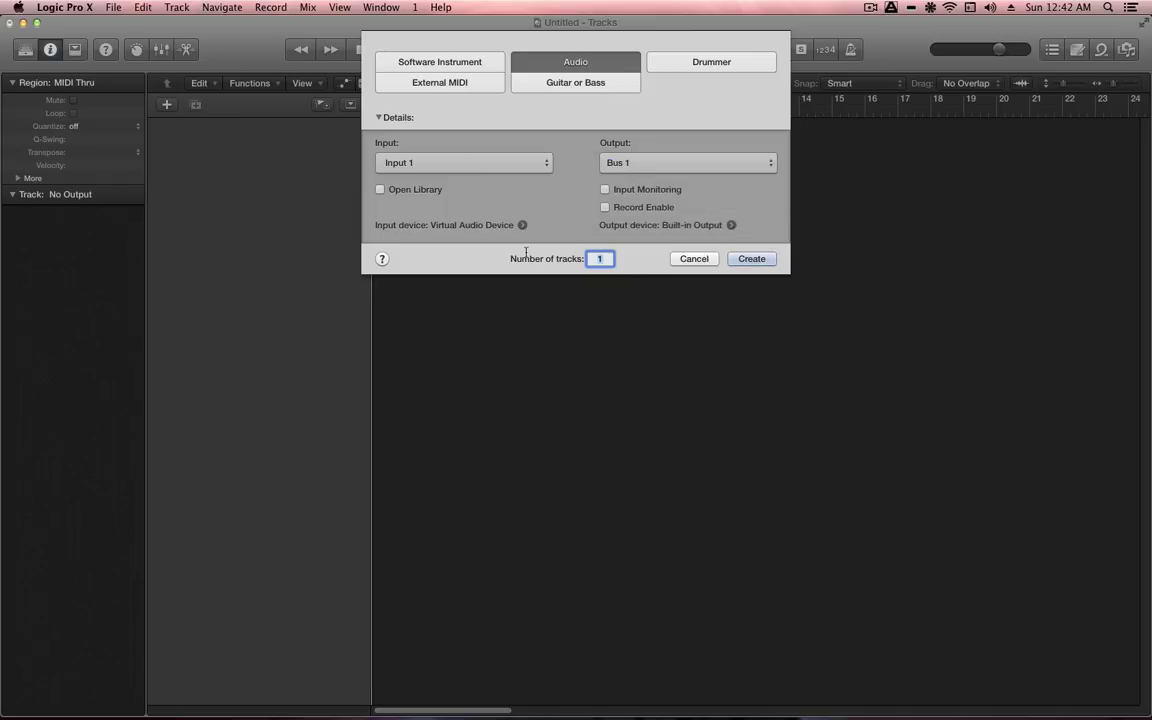
text(64)
click(750, 259)
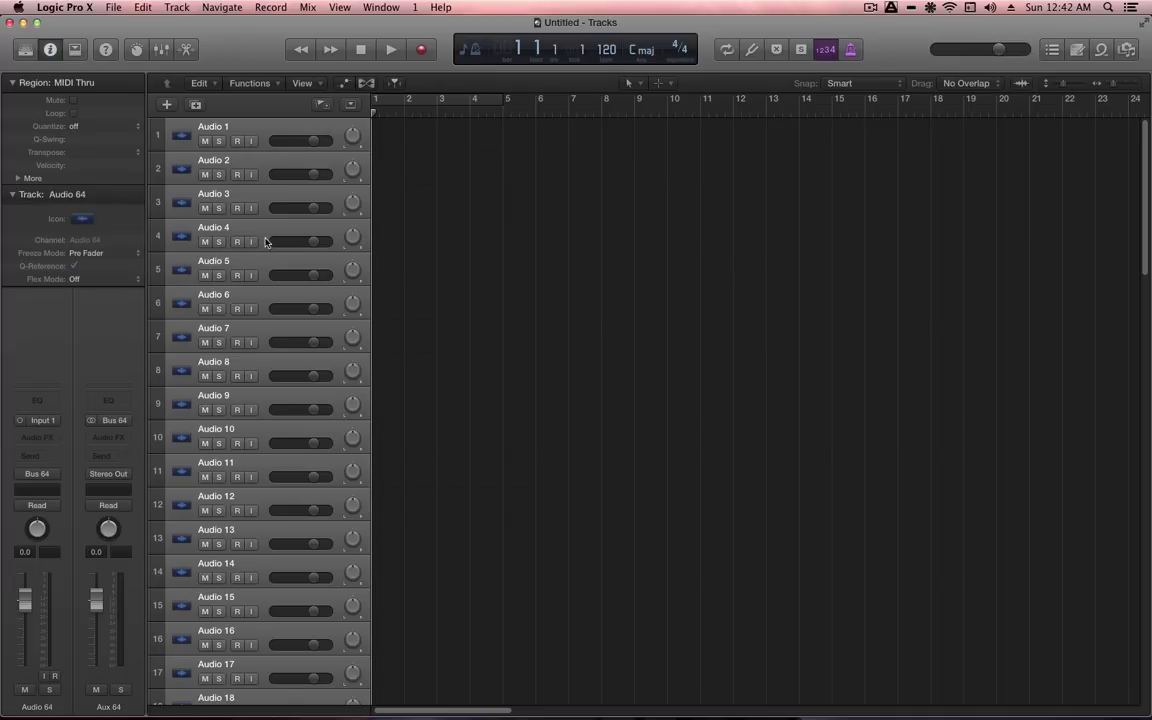
- Open the mixer and examine the bus outputs assigned to the new audio channels
scroll(311, 380, down, 15)
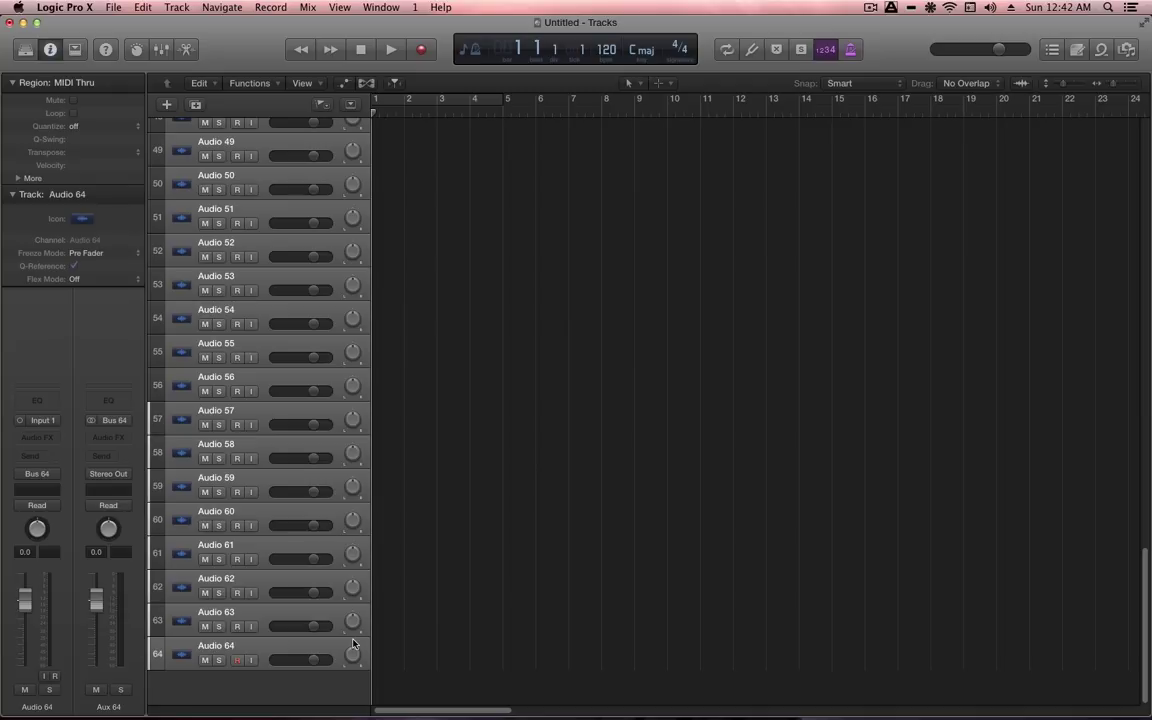
key(x)
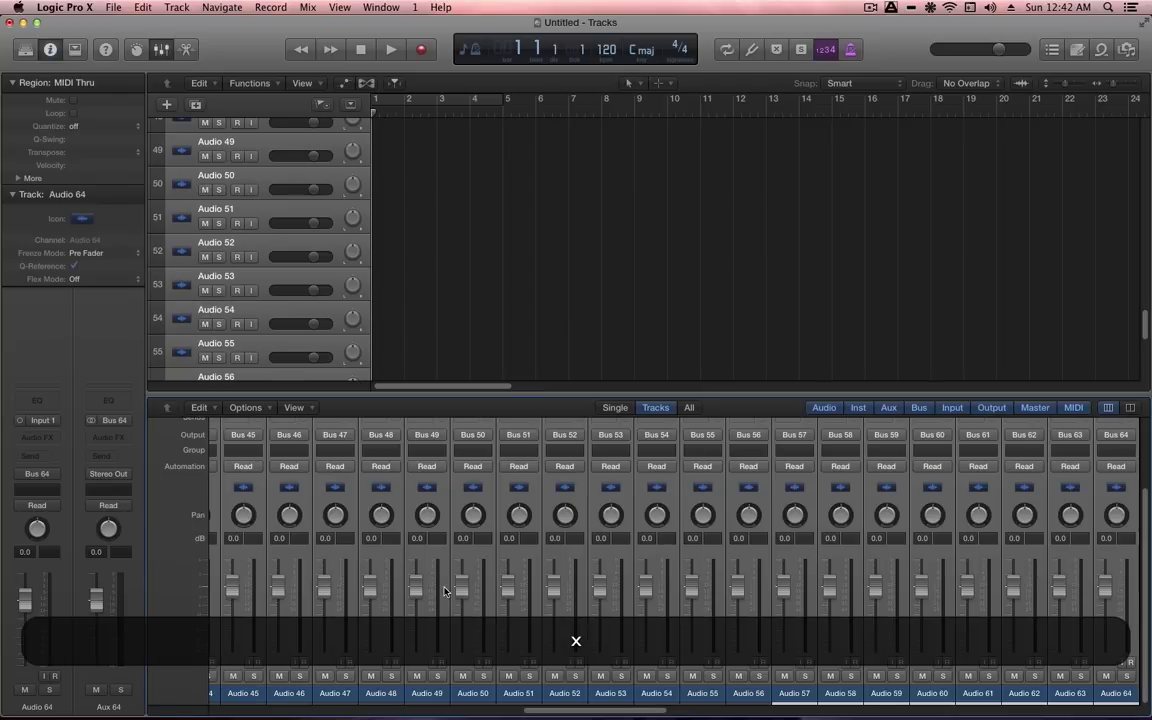
key(shift)
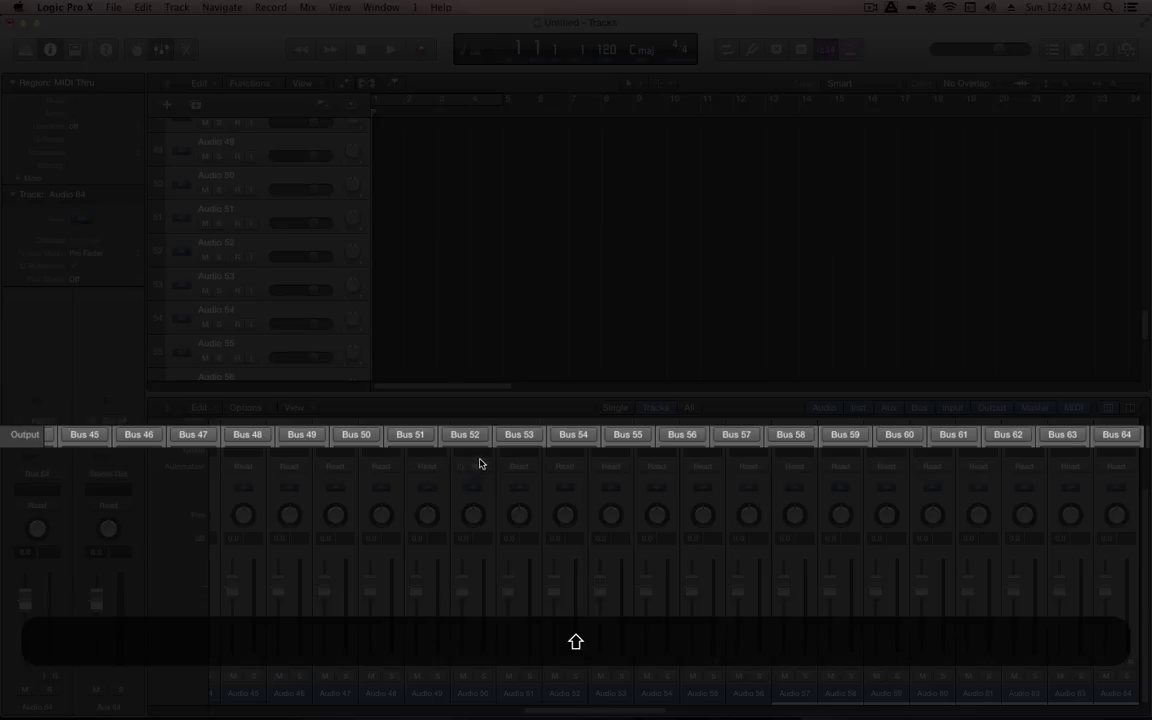
scroll(476, 666, right, 10)
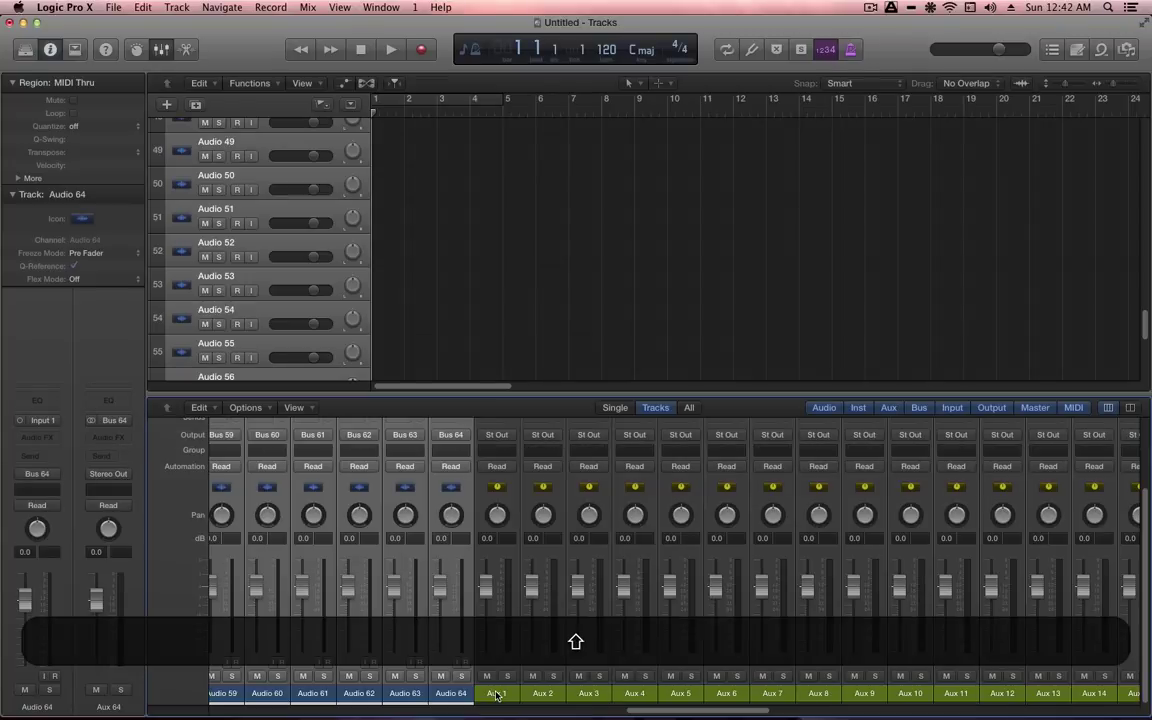
- Enlarge the mixer and inspect the available input buses for the Aux 1 channel
click(490, 690)
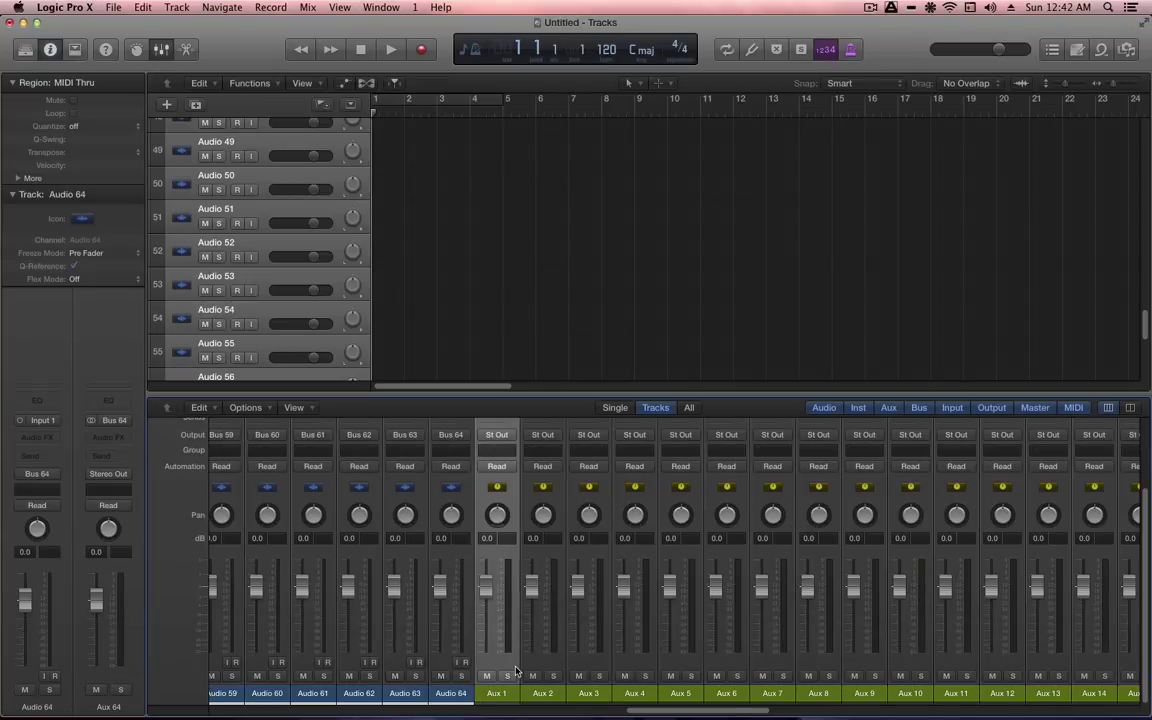
scroll(517, 670, right, 5)
drag(445, 397, 443, 312)
click(254, 381)
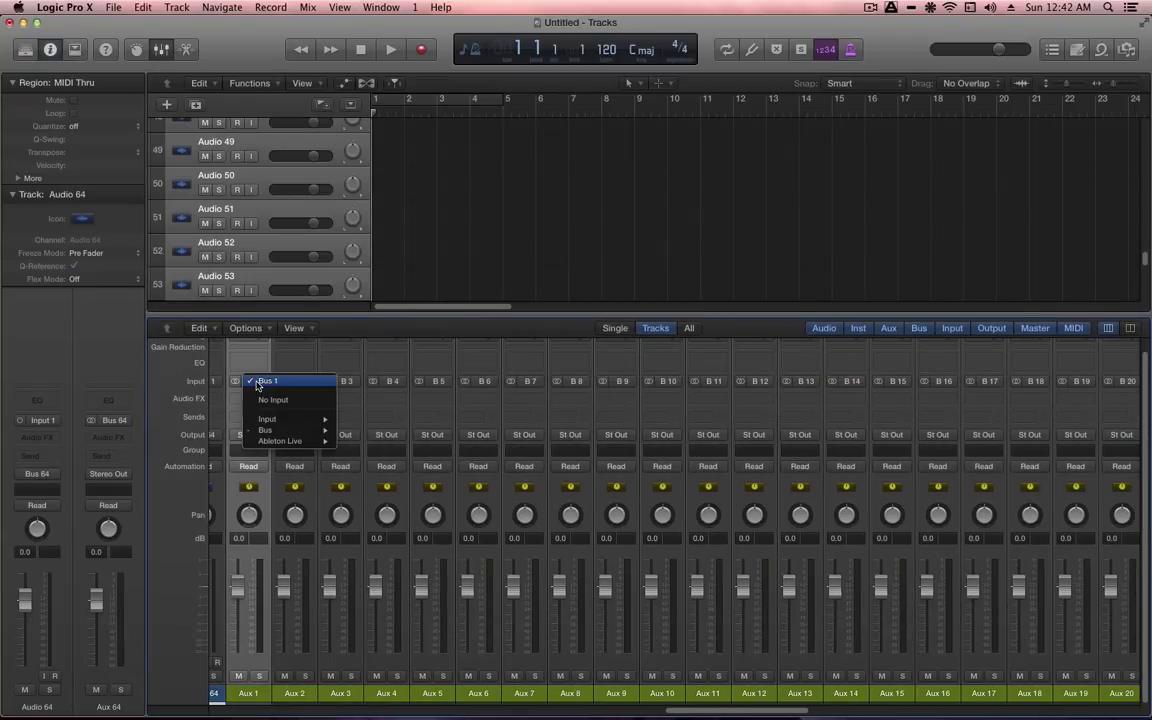
mouse_move(270, 434)
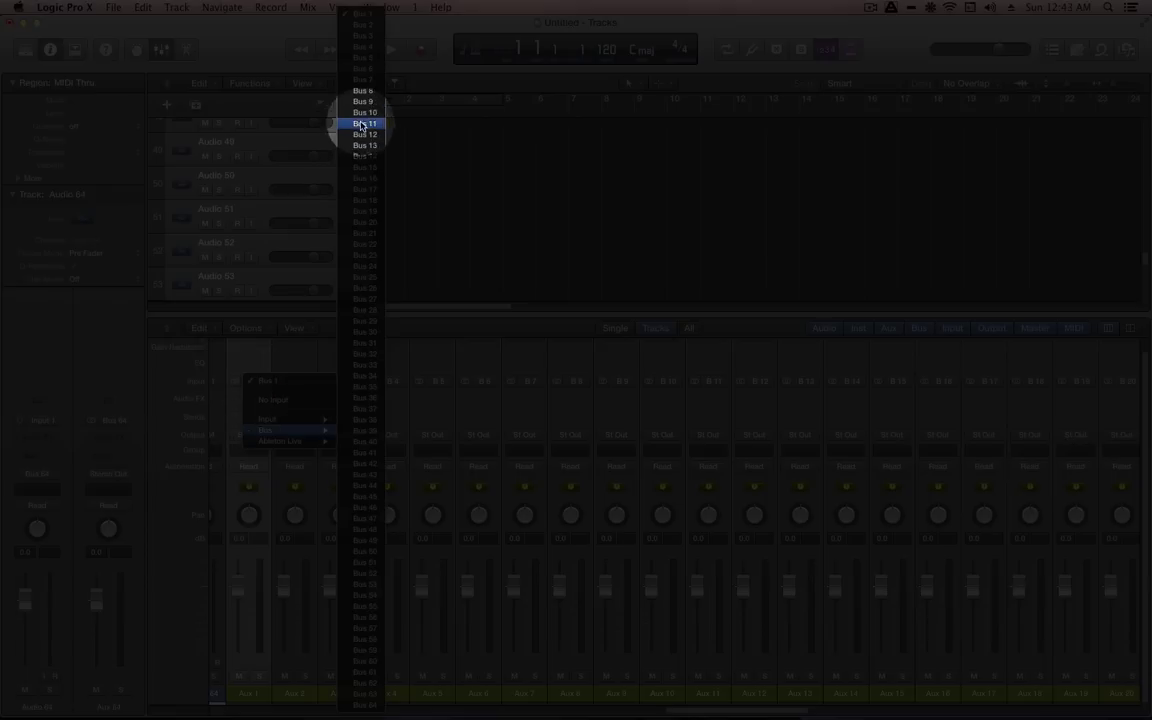
click(602, 193)
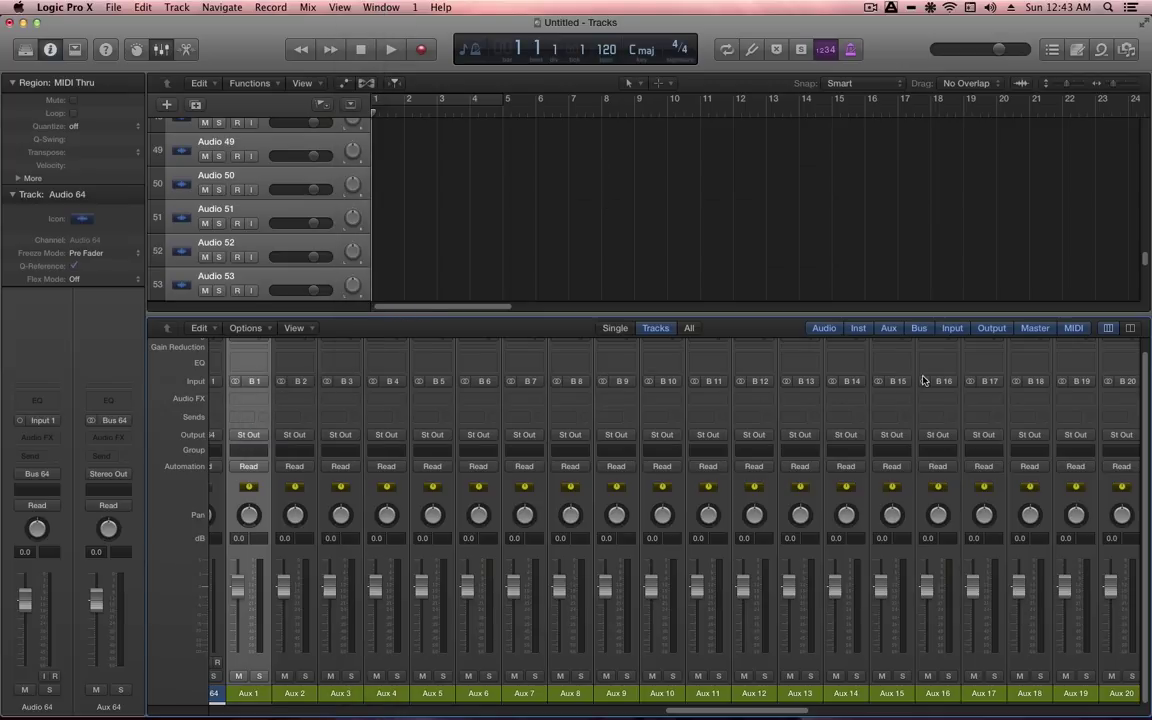
- Review the bus inputs of the aux channels through Aux 64, closing the mixer when done
key(shift)
scroll(1076, 692, right, 15)
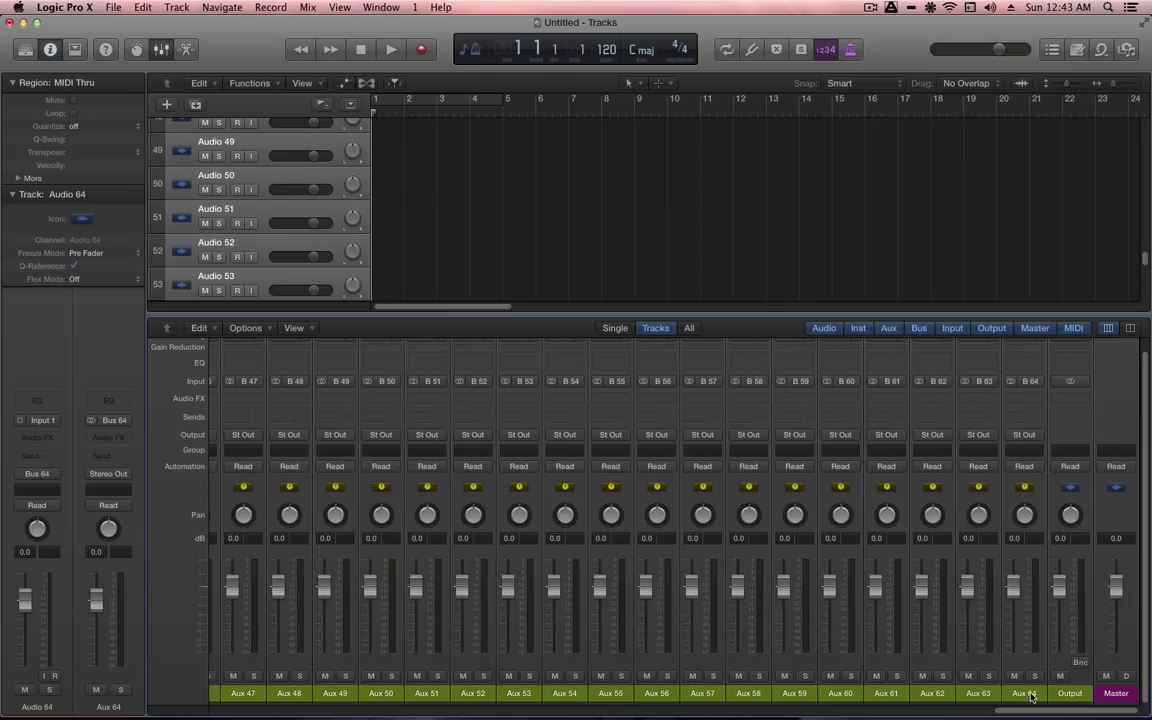
key(shift)
scroll(1036, 690, left, 18)
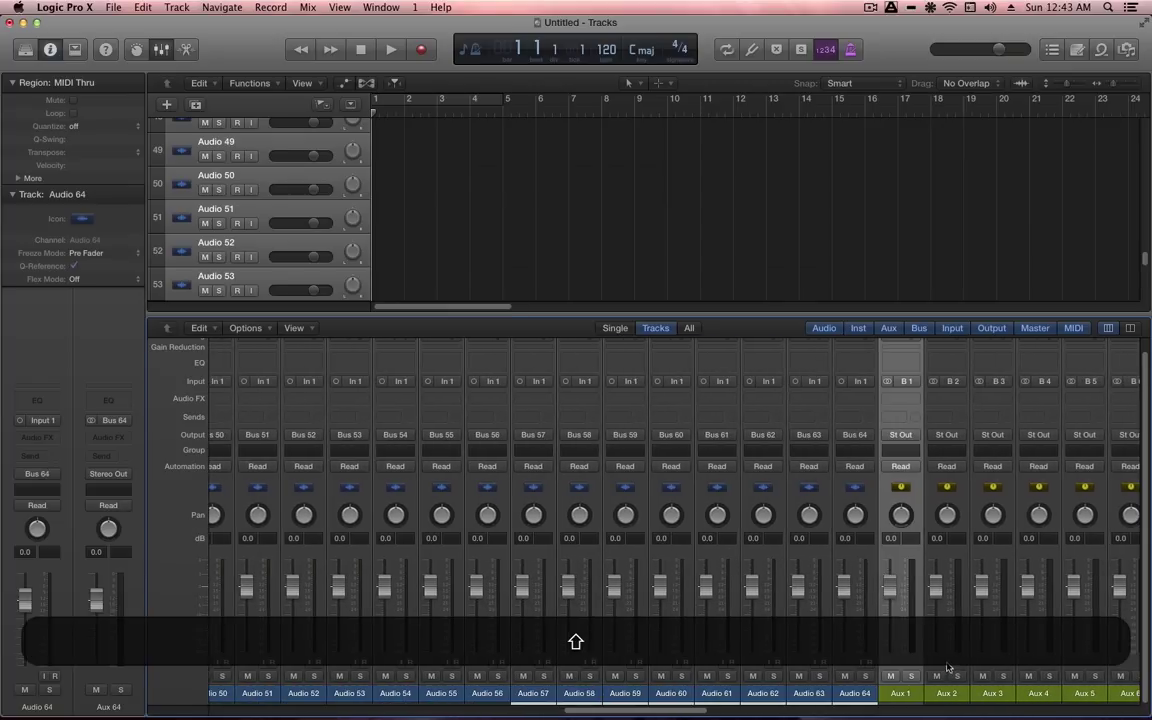
key(shift+x)
click(260, 647)
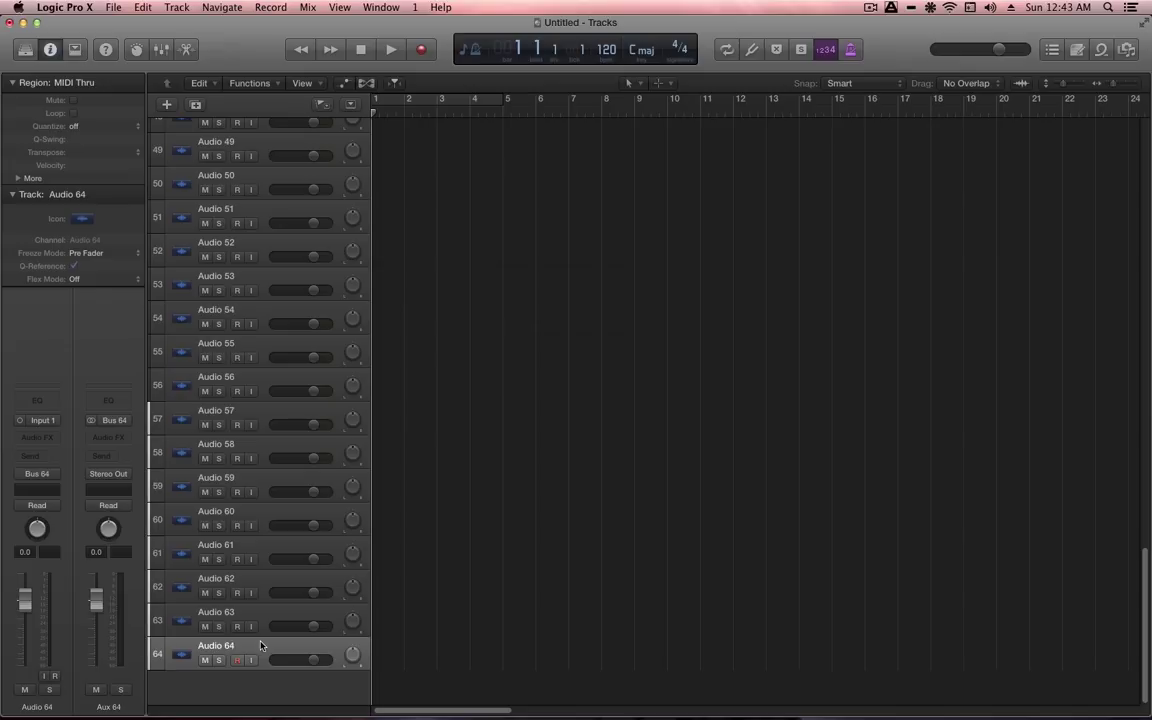
key(x)
scroll(1033, 697, right, 5)
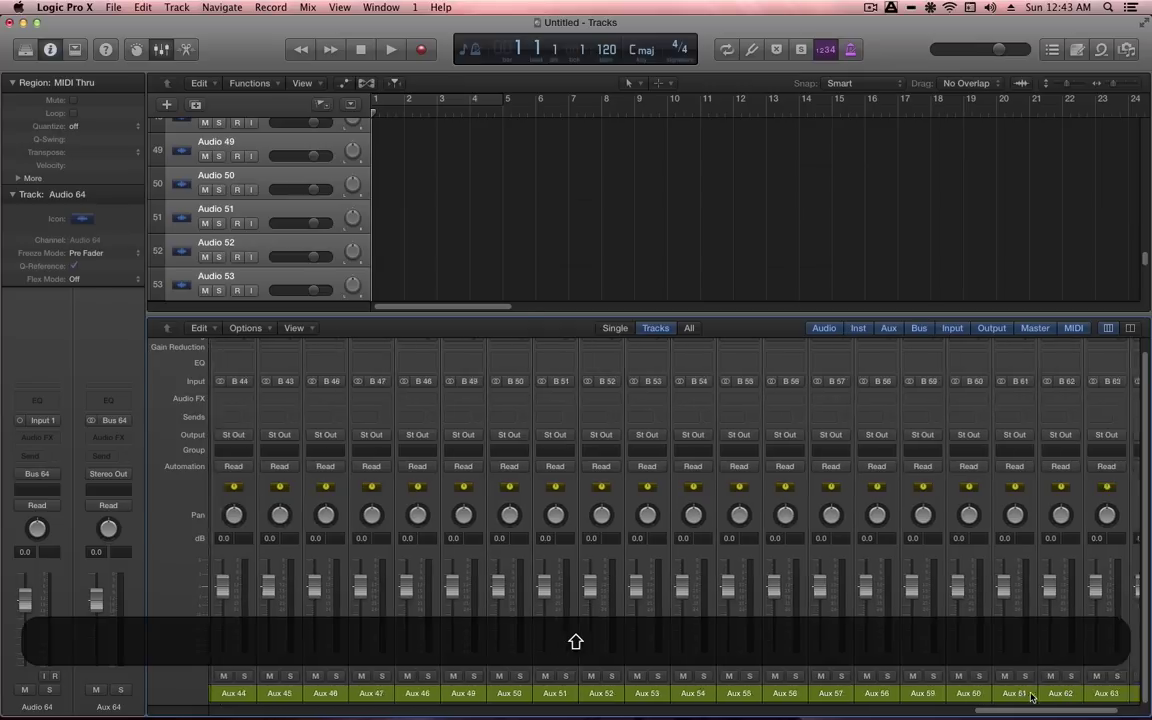
scroll(1033, 697, right, 3)
key(shift+x)
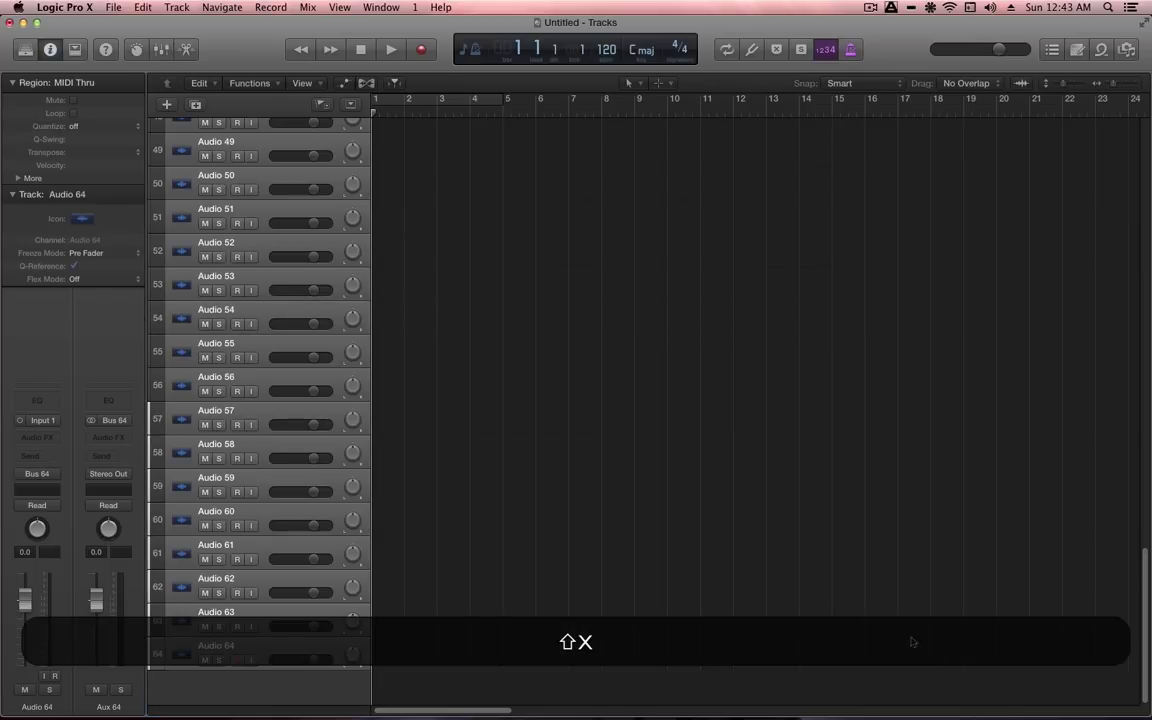
- Delete audio tracks 9 through 64, keeping only Audio 1 to Audio 8
scroll(270, 450, up, 15)
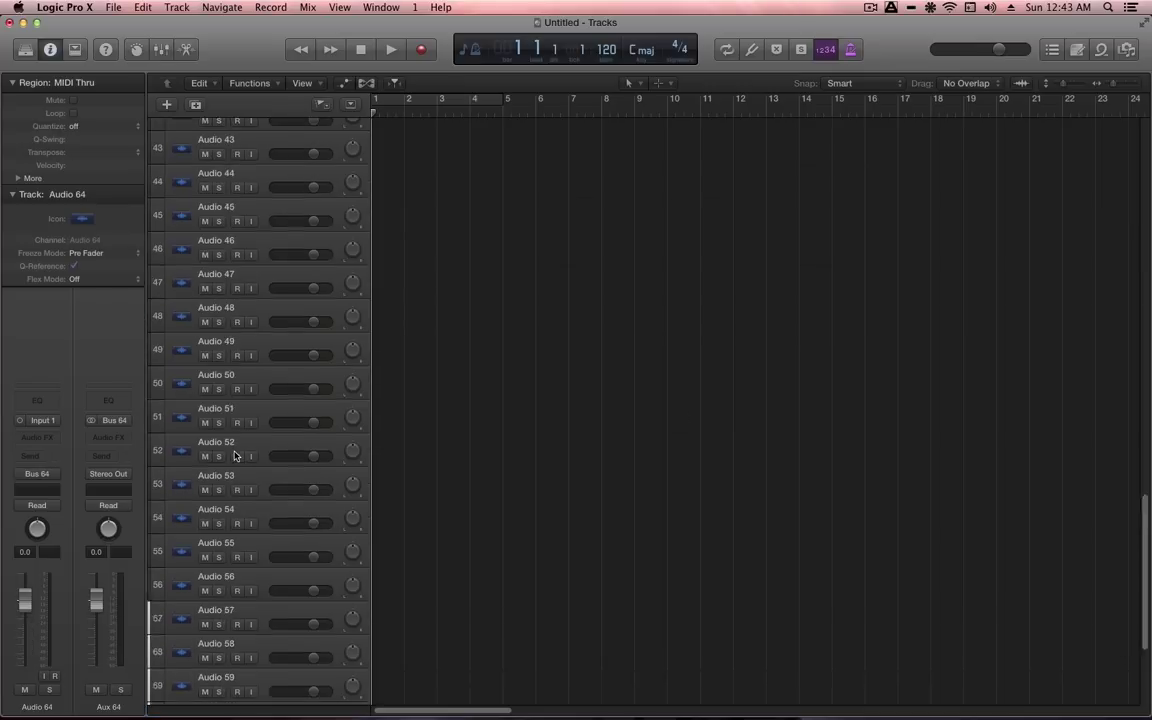
scroll(257, 262, up, 5)
key(shift)
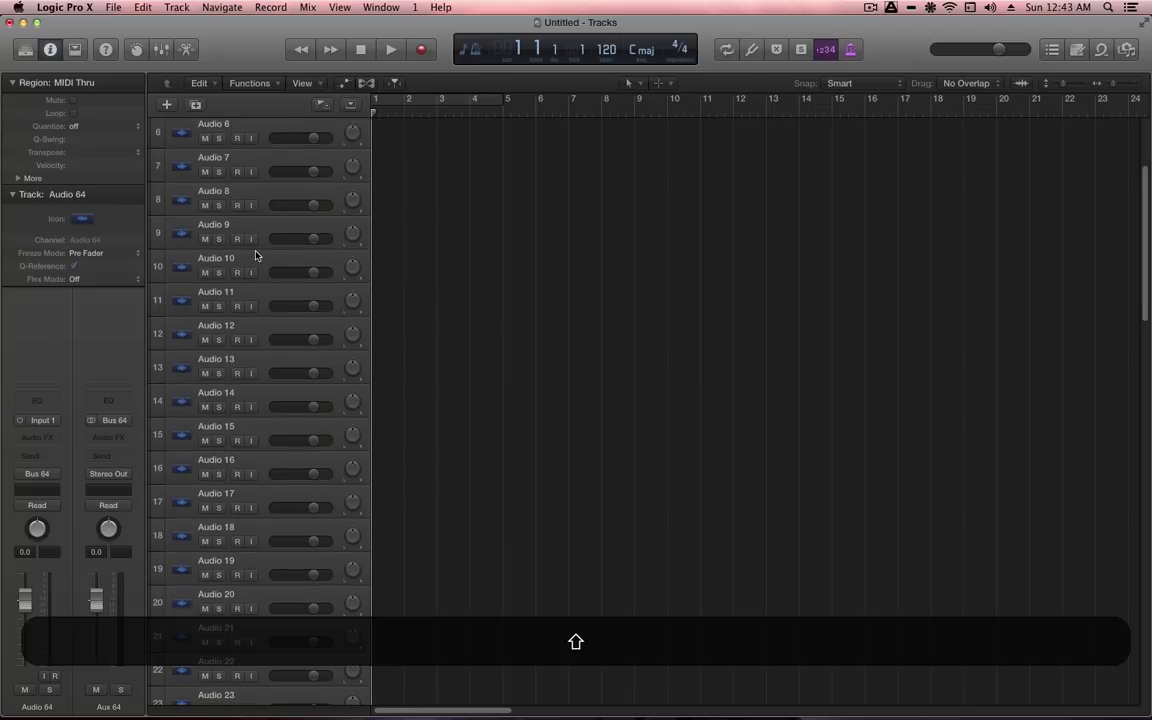
shift+click(248, 232)
key(shift+BackSpace)
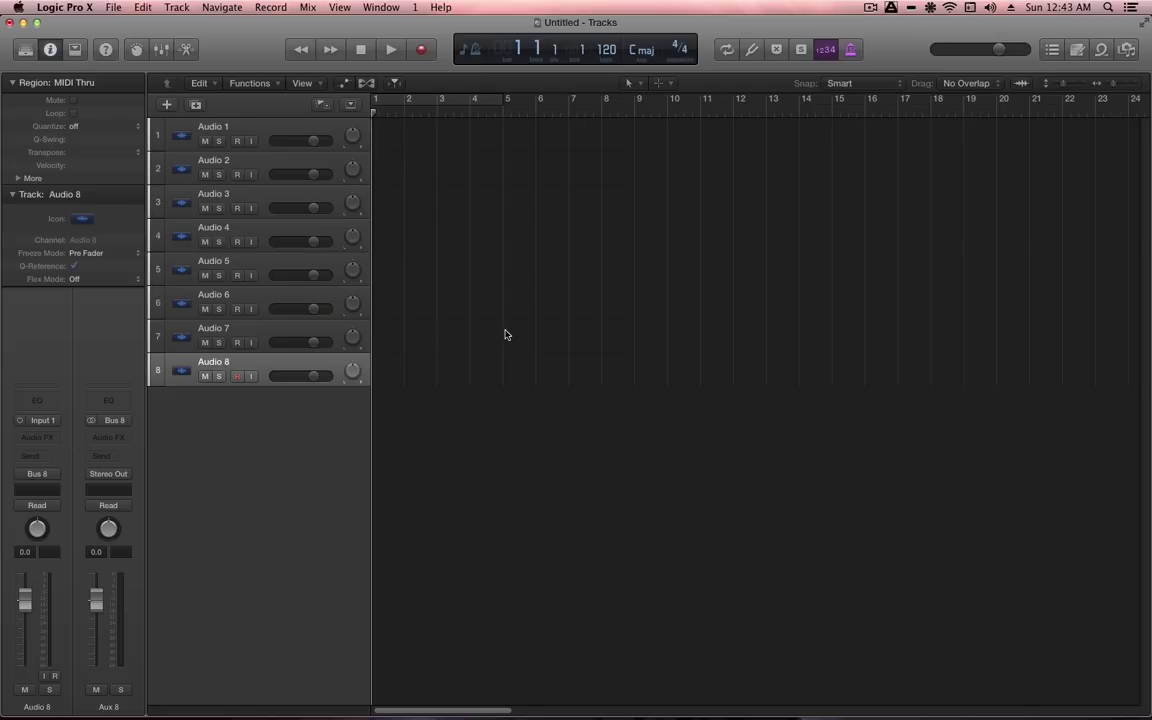
- Create arrange tracks for the Aux 1 through Aux 32 channels from the mixer
key(x)
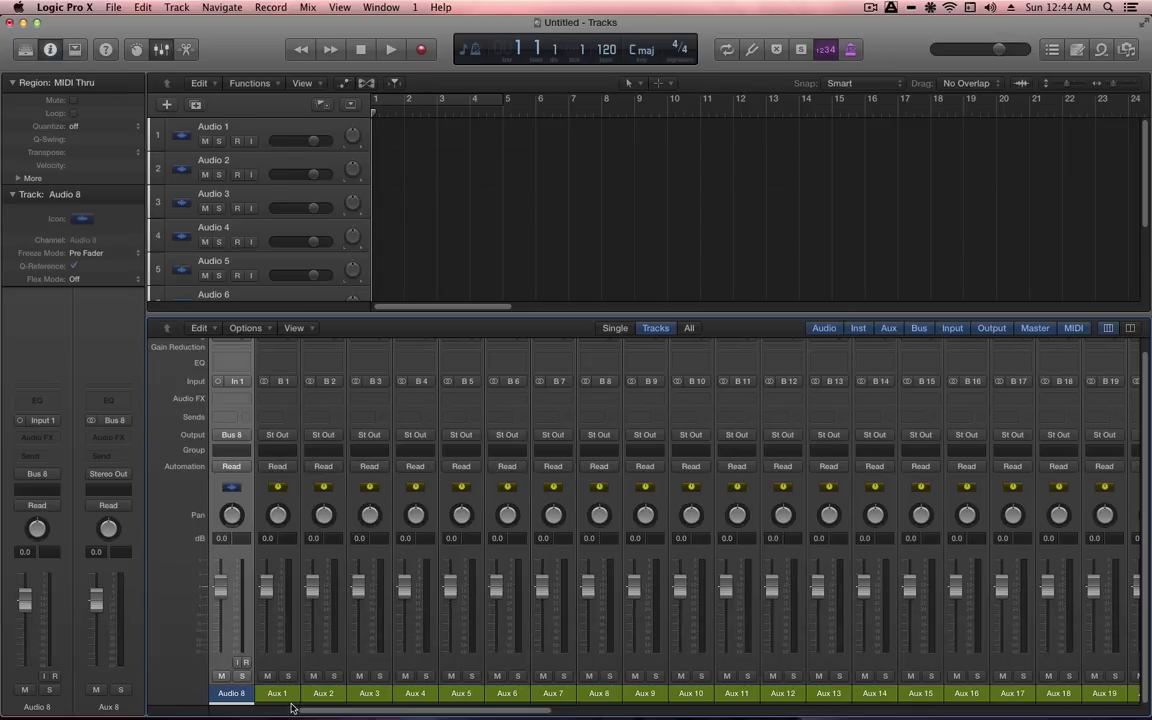
scroll(560, 670, right, 10)
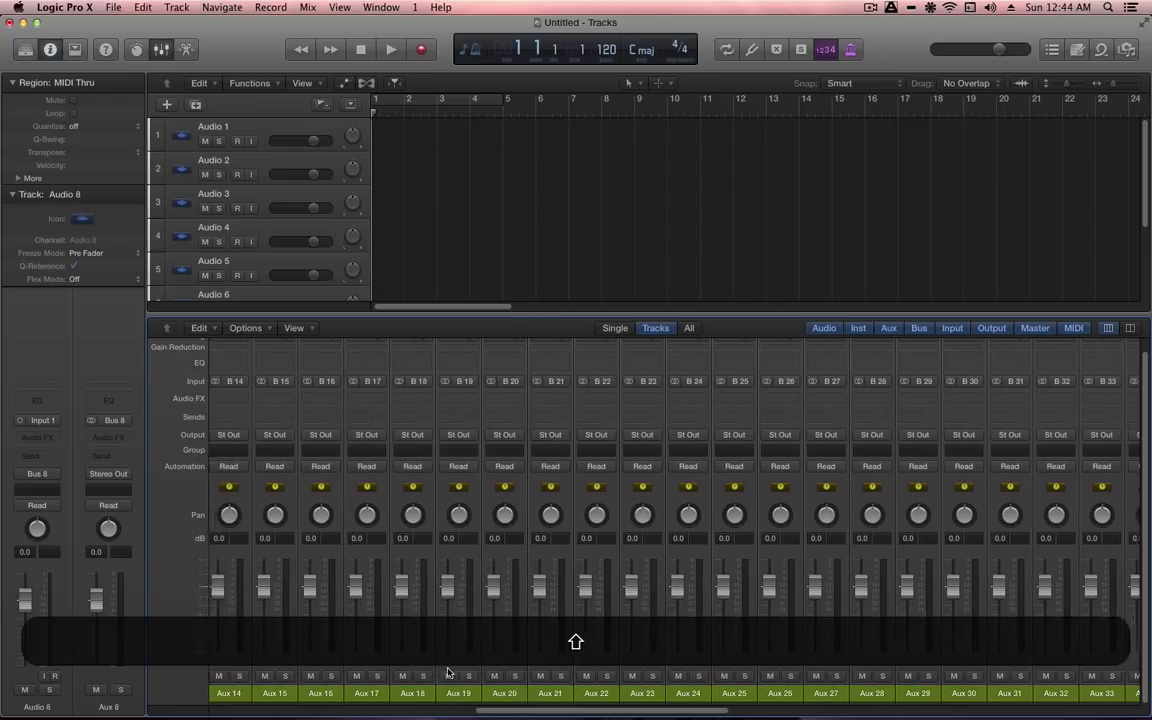
scroll(622, 670, right, 8)
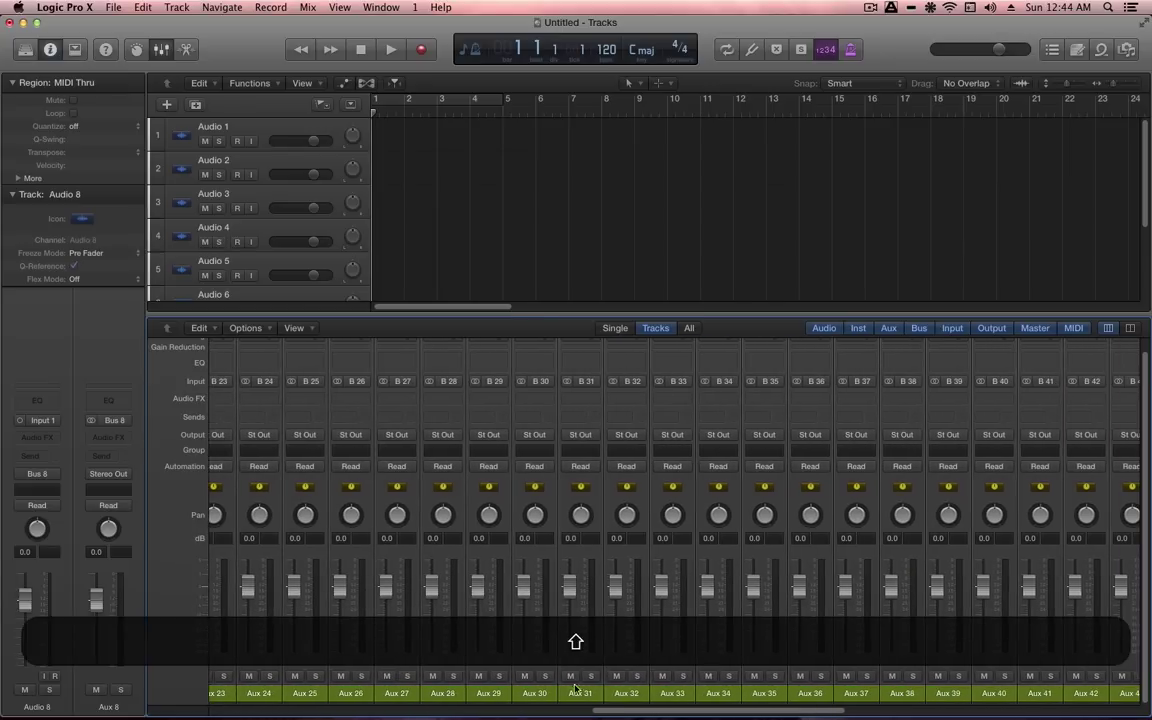
shift+click(634, 694)
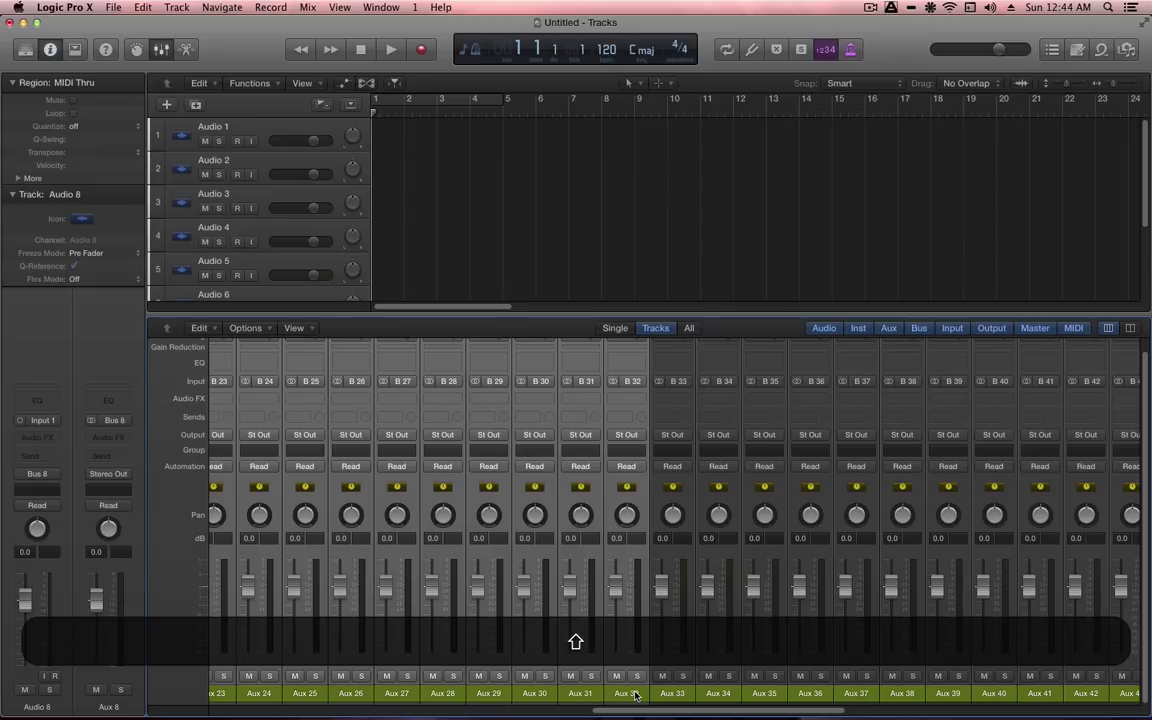
right_click(634, 694)
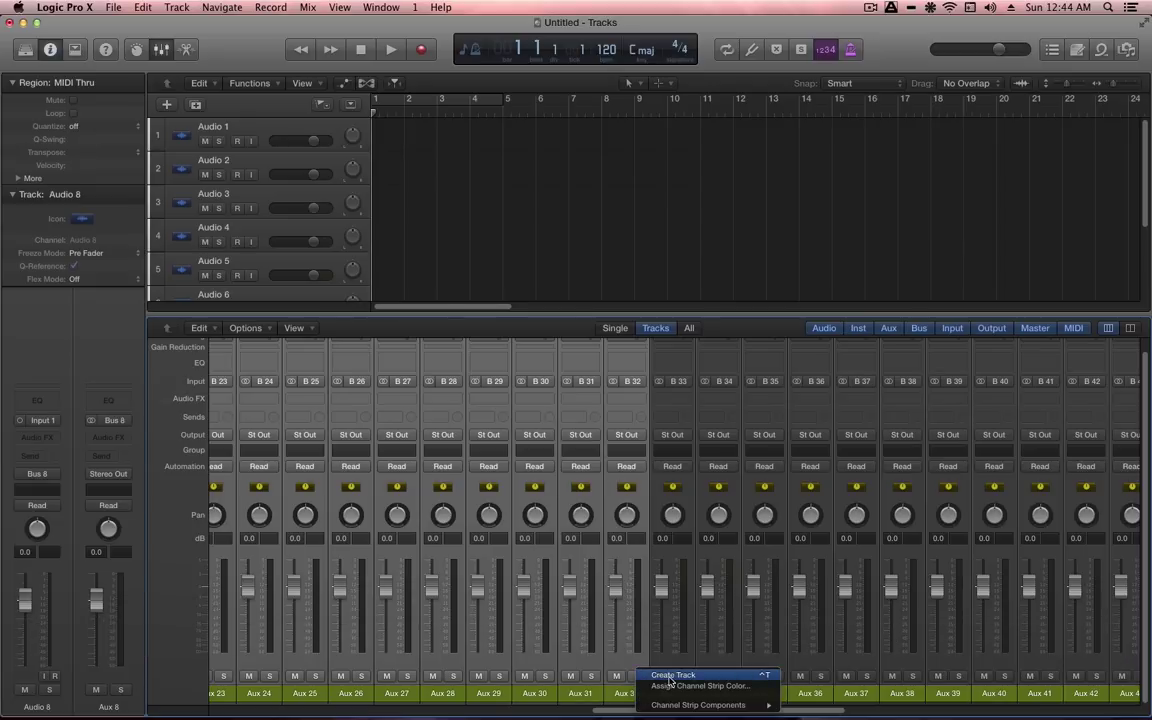
click(672, 677)
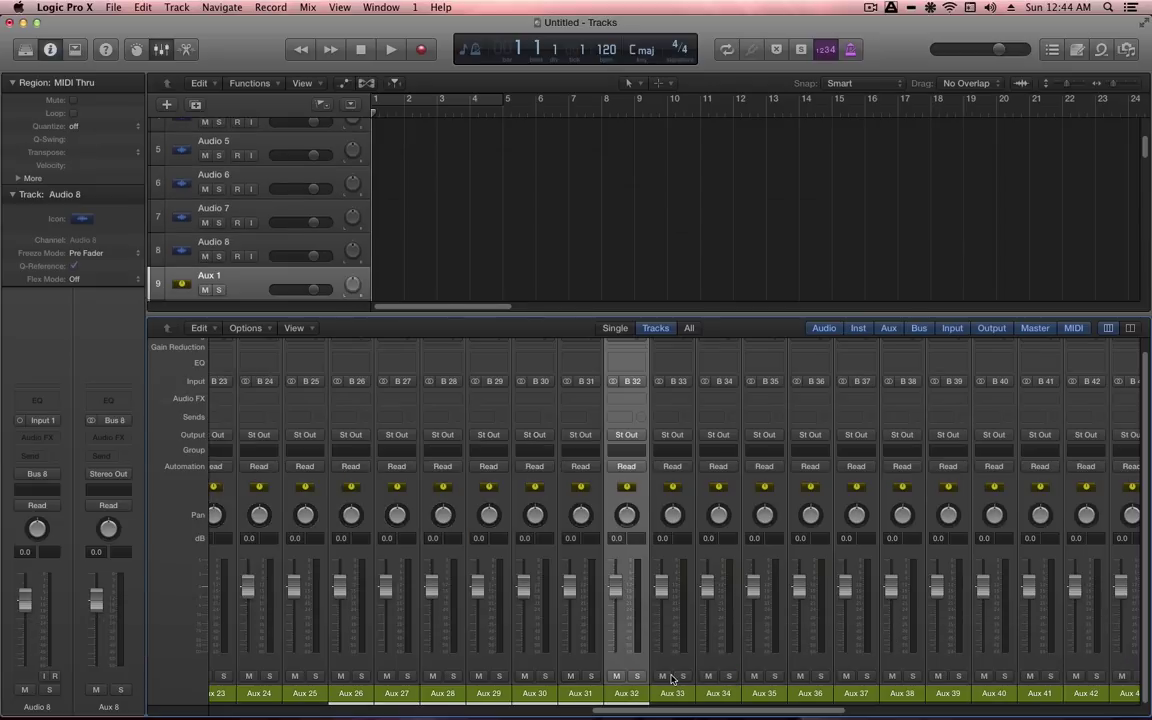
- Close the mixer and move the Aux 2 and Aux 3 tracks directly beneath Aux 1 in ascending order
key(x)
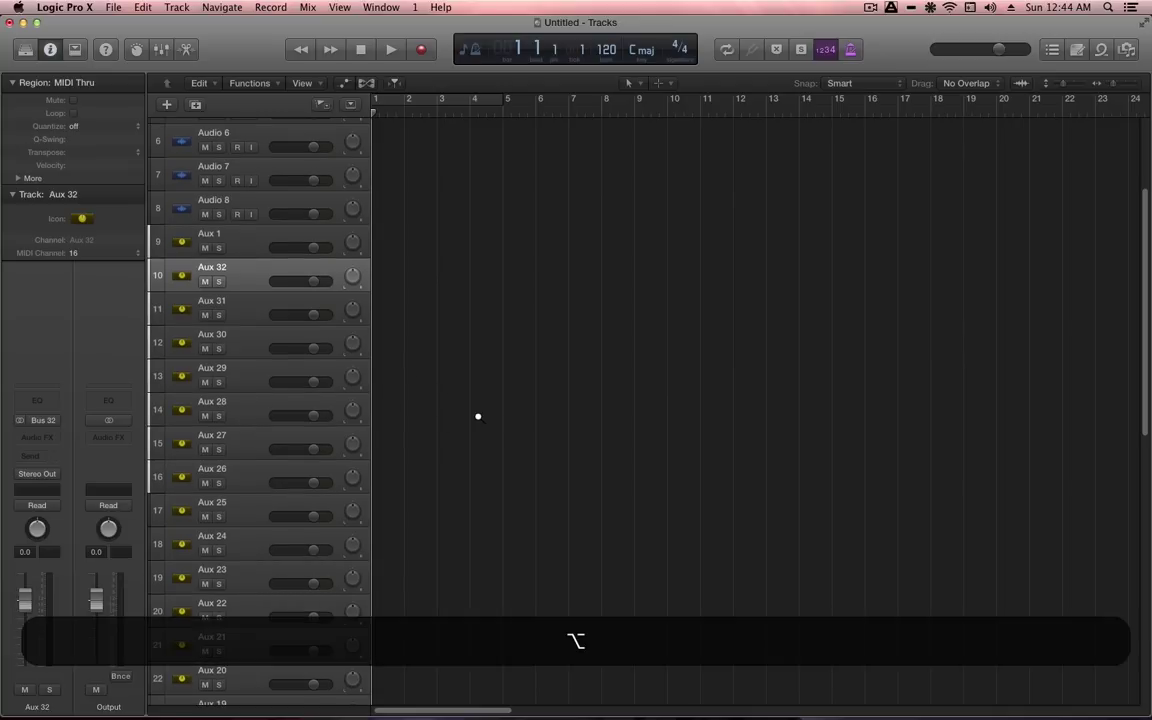
scroll(478, 420, down, 5)
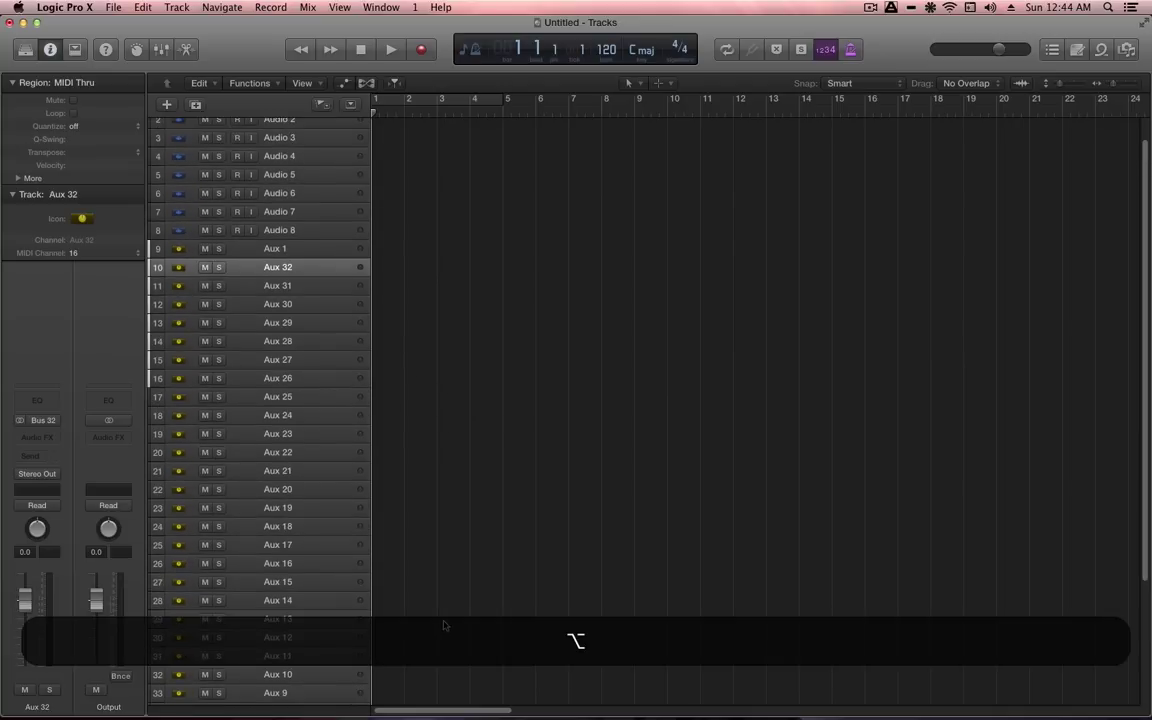
scroll(459, 624, down, 5)
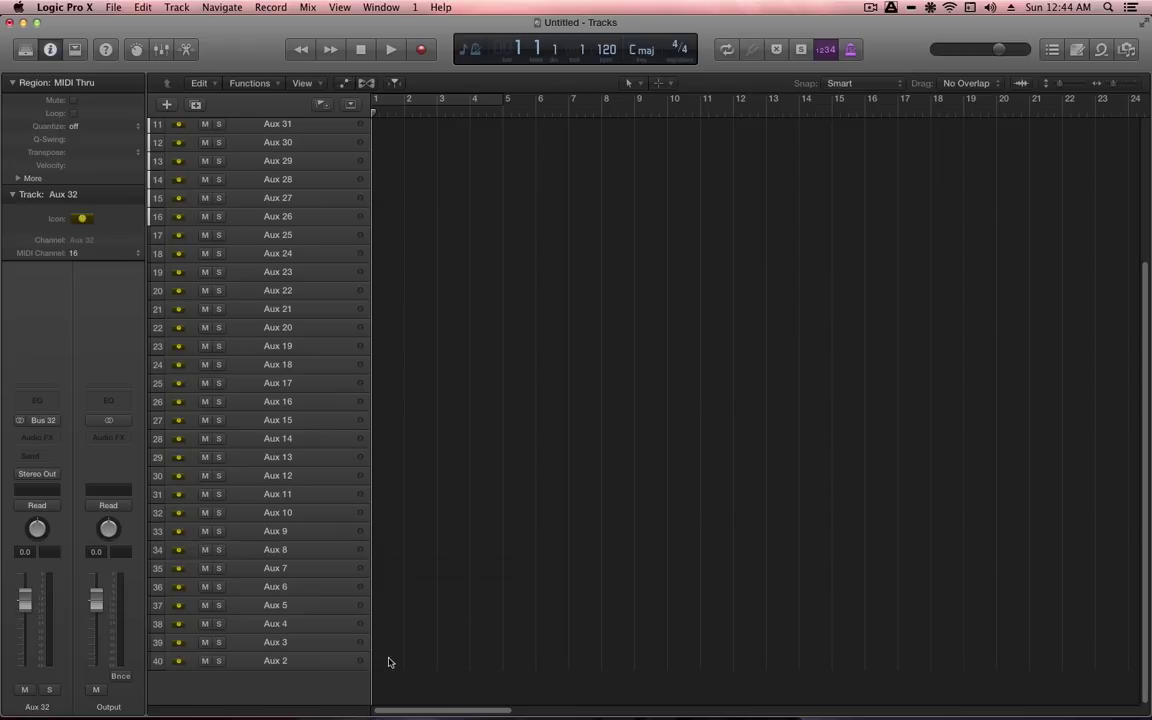
click(313, 666)
drag(313, 666, 301, 146)
scroll(350, 180, up, 1)
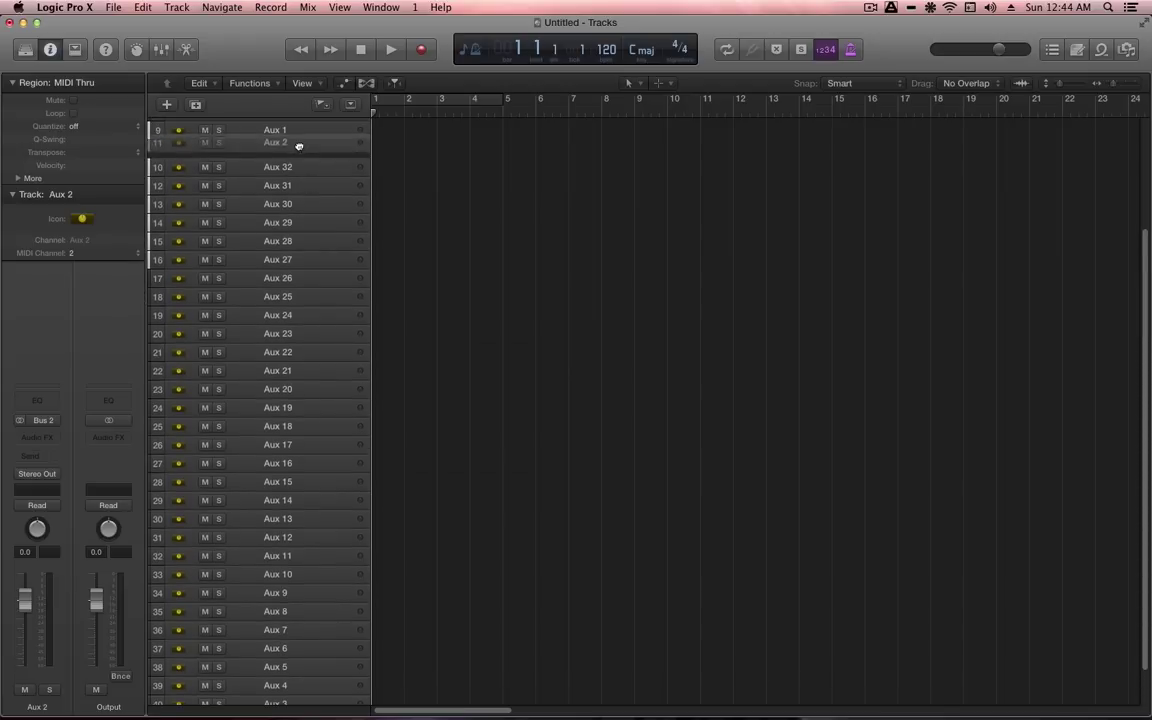
key(alt)
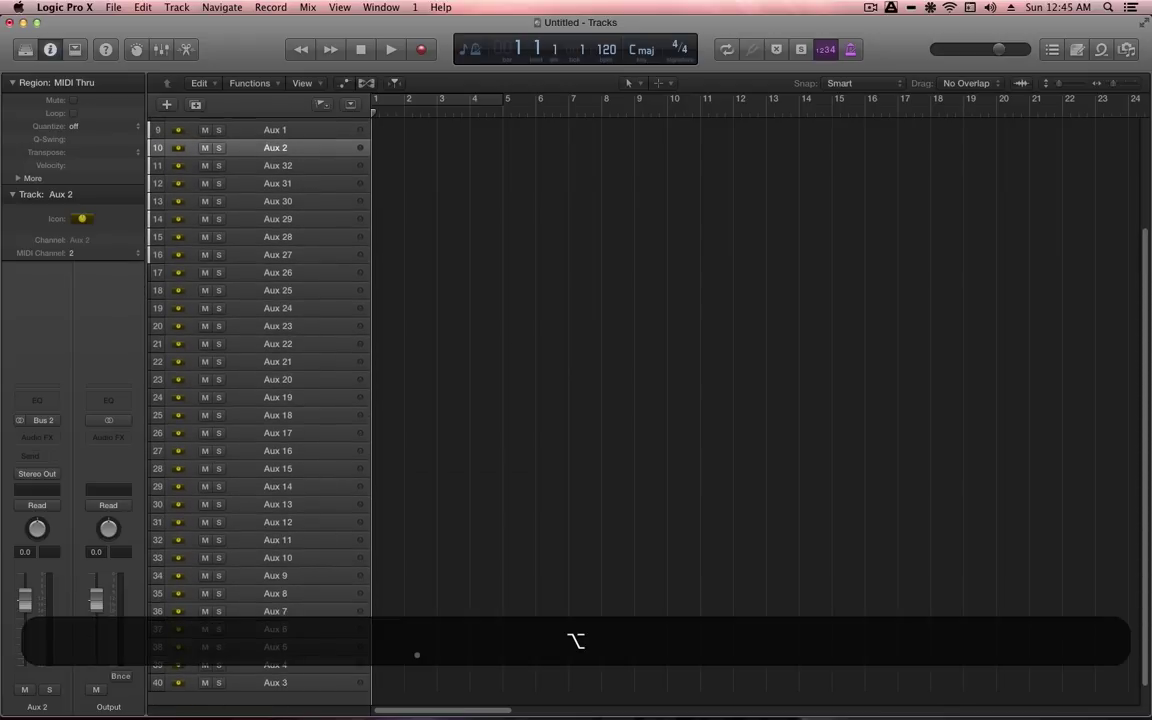
drag(298, 686, 316, 165)
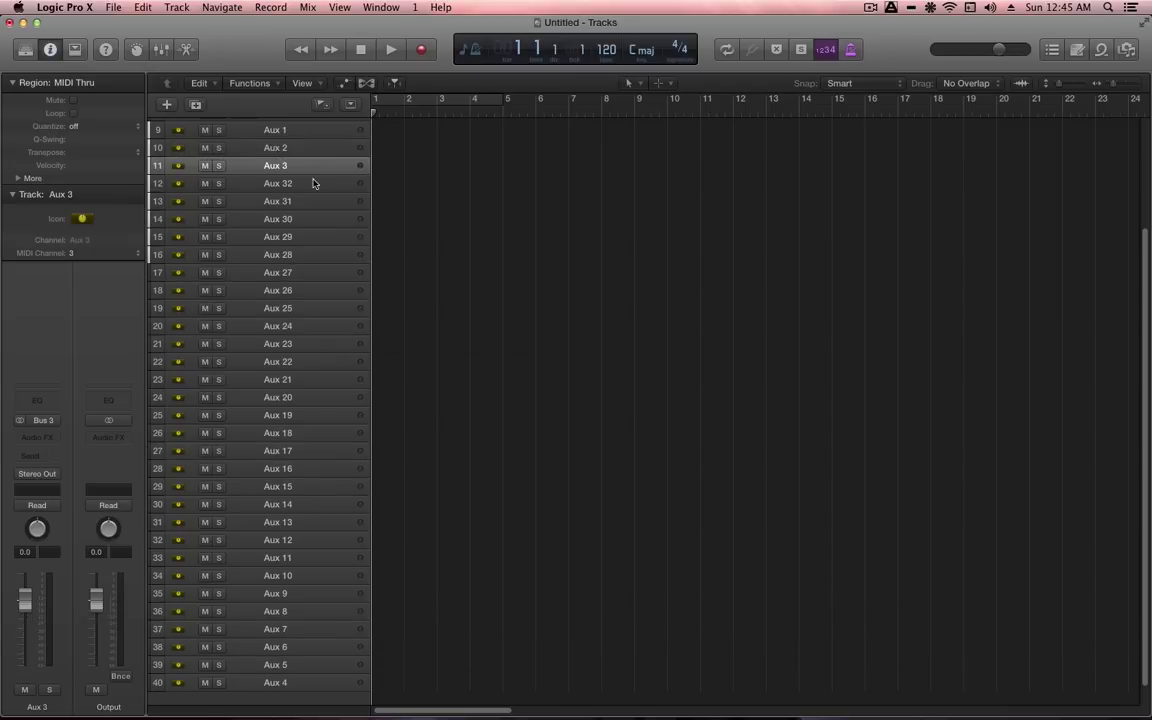
- Move the Aux 4 through Aux 32 tracks beneath Aux 3 so all aux tracks run in ascending order
drag(311, 692, 321, 180)
drag(313, 687, 330, 200)
drag(338, 686, 330, 219)
drag(305, 682, 311, 234)
drag(296, 682, 300, 272)
drag(296, 682, 300, 308)
drag(296, 682, 300, 326)
drag(296, 682, 300, 343)
drag(296, 682, 300, 361)
drag(296, 682, 300, 397)
drag(296, 682, 300, 415)
drag(296, 682, 300, 451)
drag(296, 682, 300, 468)
drag(298, 508, 283, 694)
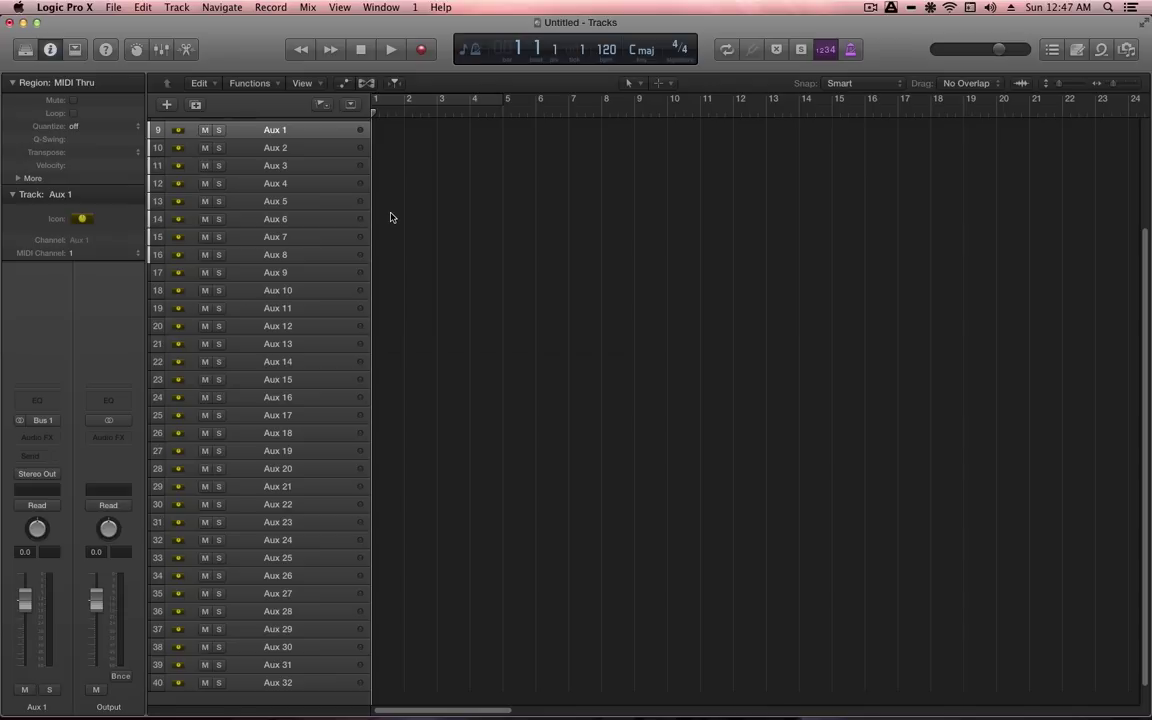
- Open the mixer and rename the Aux 1 through Aux 10 channels together as D1 to D10
key(x)
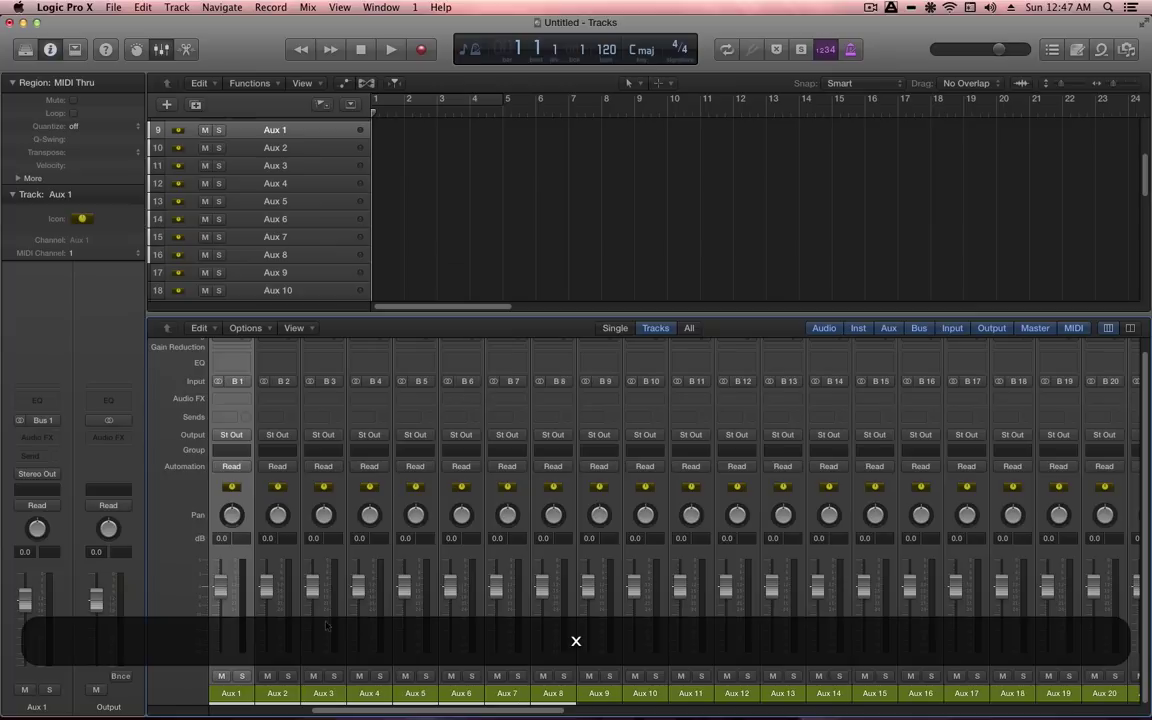
key(shift)
shift+click(645, 693)
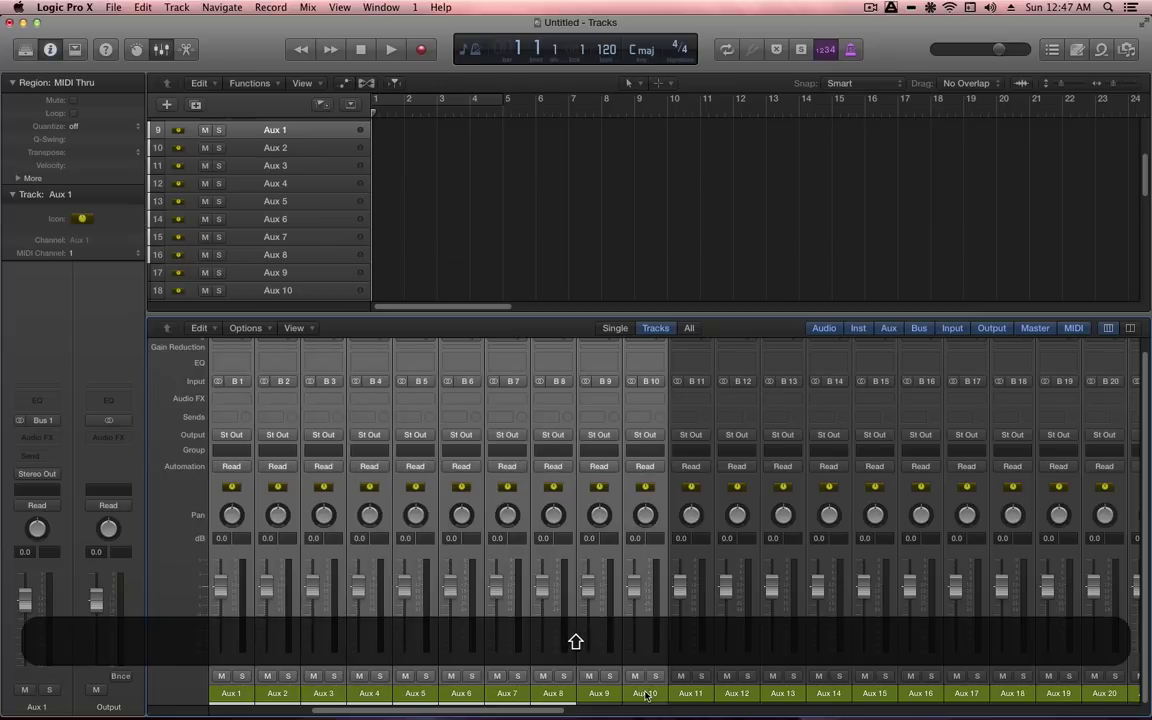
double_click(231, 693)
text(DI)
key(Return)
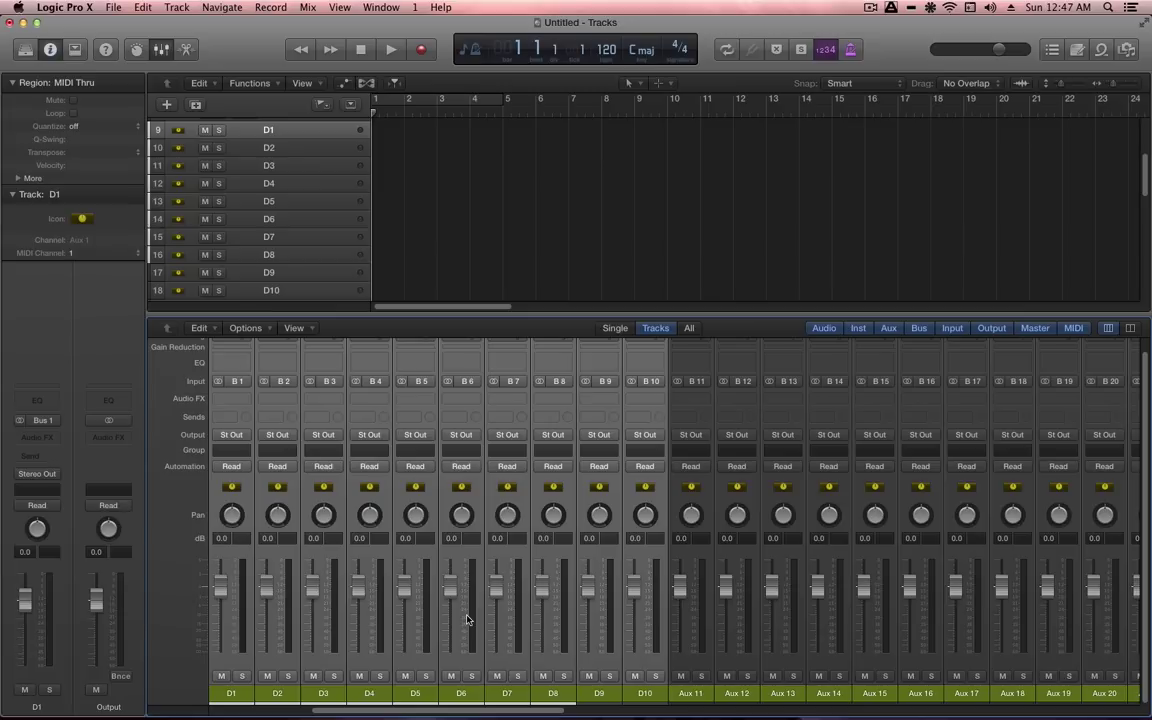
- Rename the Aux 11 through Aux 20 channels together as B1 to B10
click(690, 693)
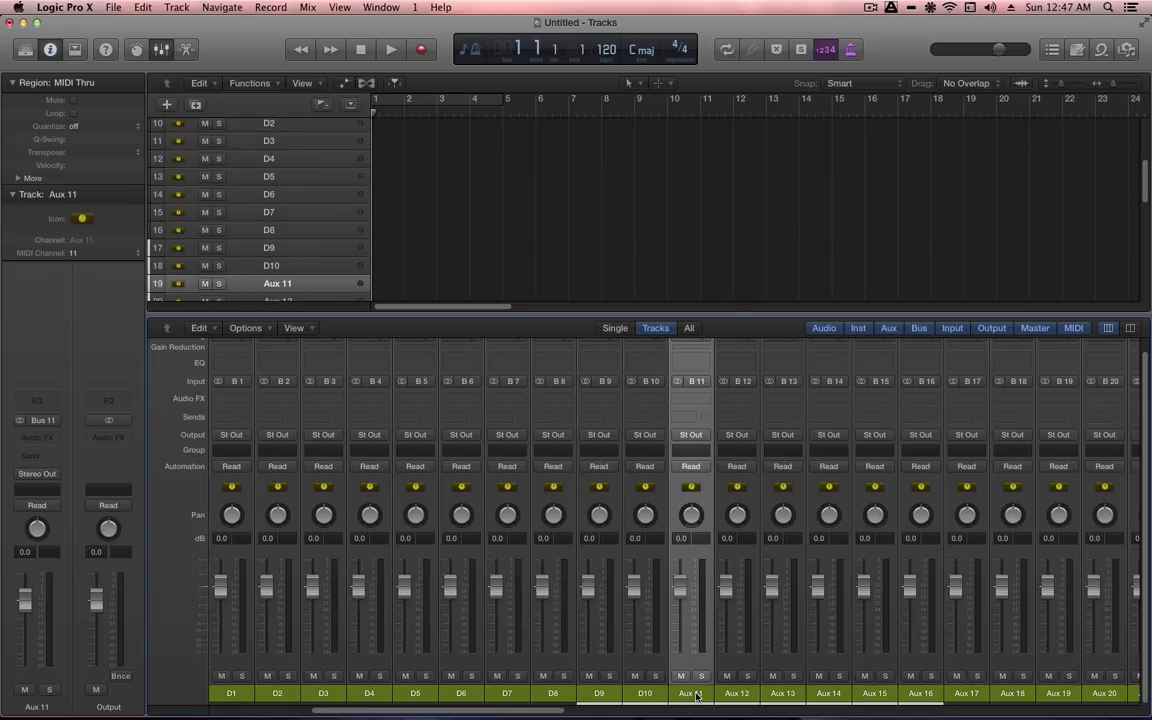
scroll(697, 697, right, 5)
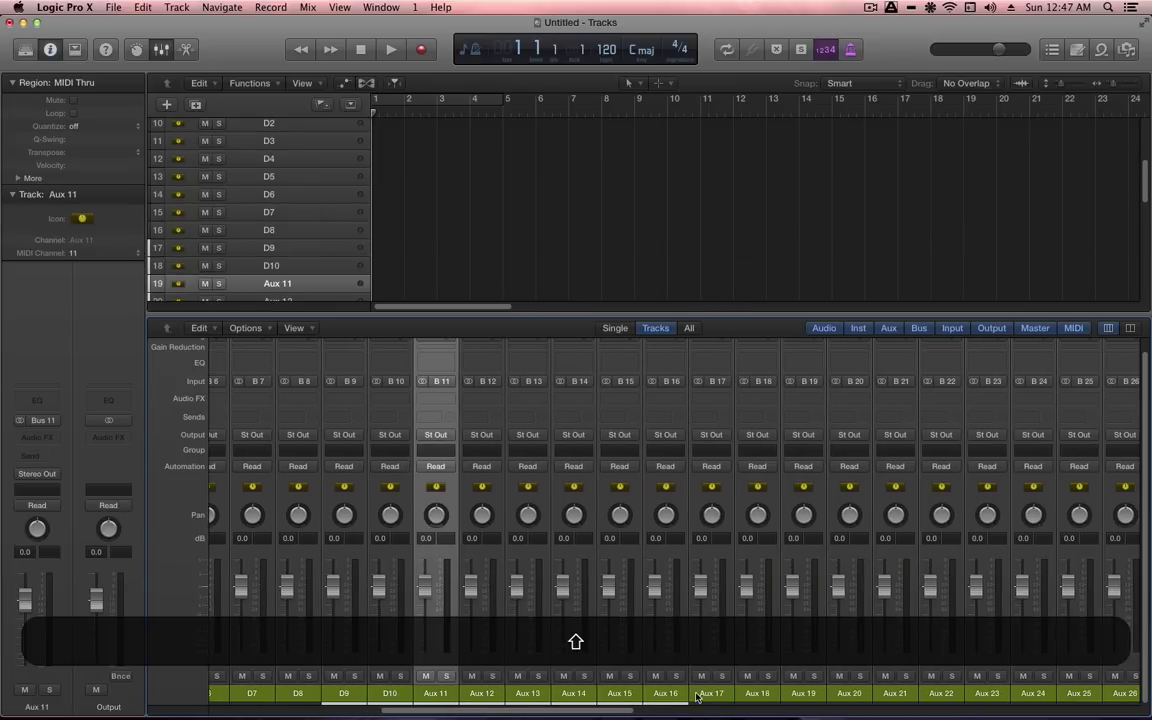
shift+click(849, 693)
double_click(439, 694)
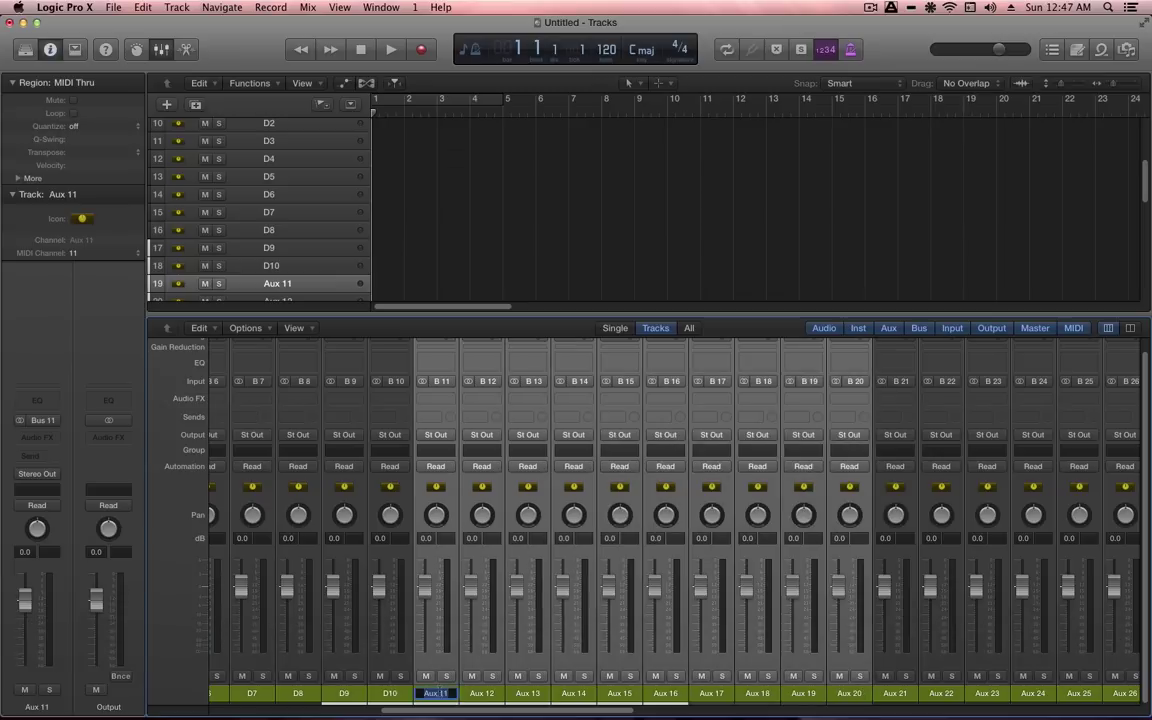
text(B1)
key(Return)
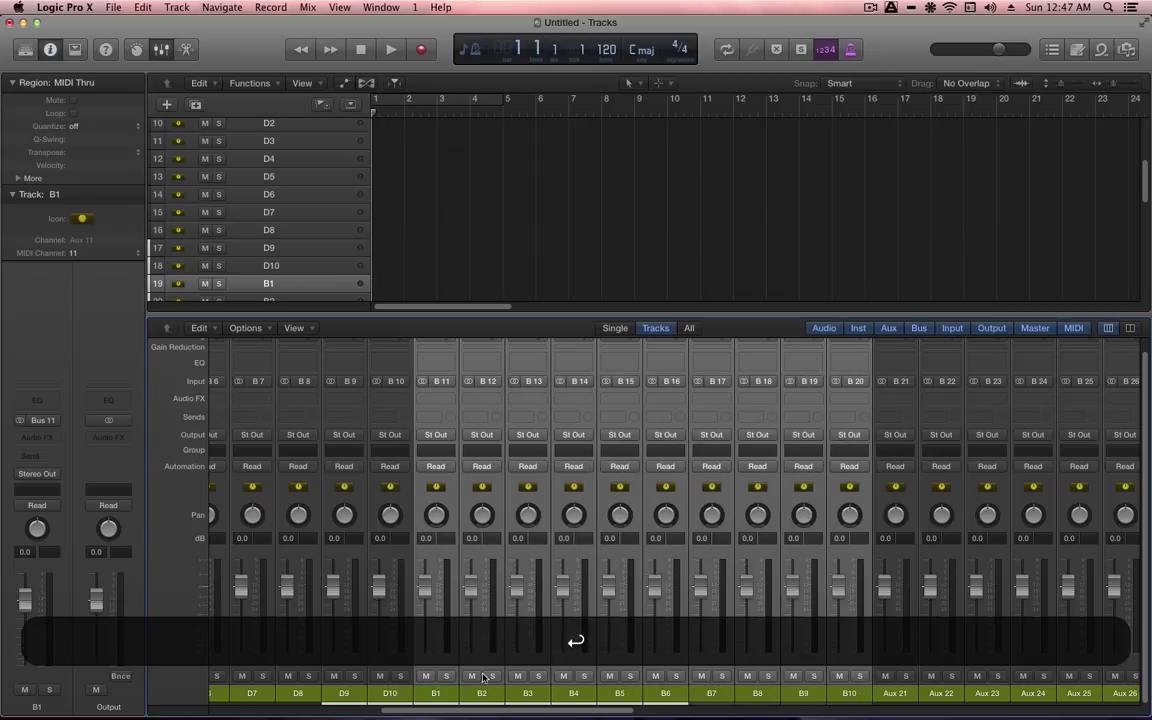
- Rename the Aux 21 through Aux 28 channels together as M1 to M8
scroll(451, 668, right, 5)
scroll(451, 668, right, 2)
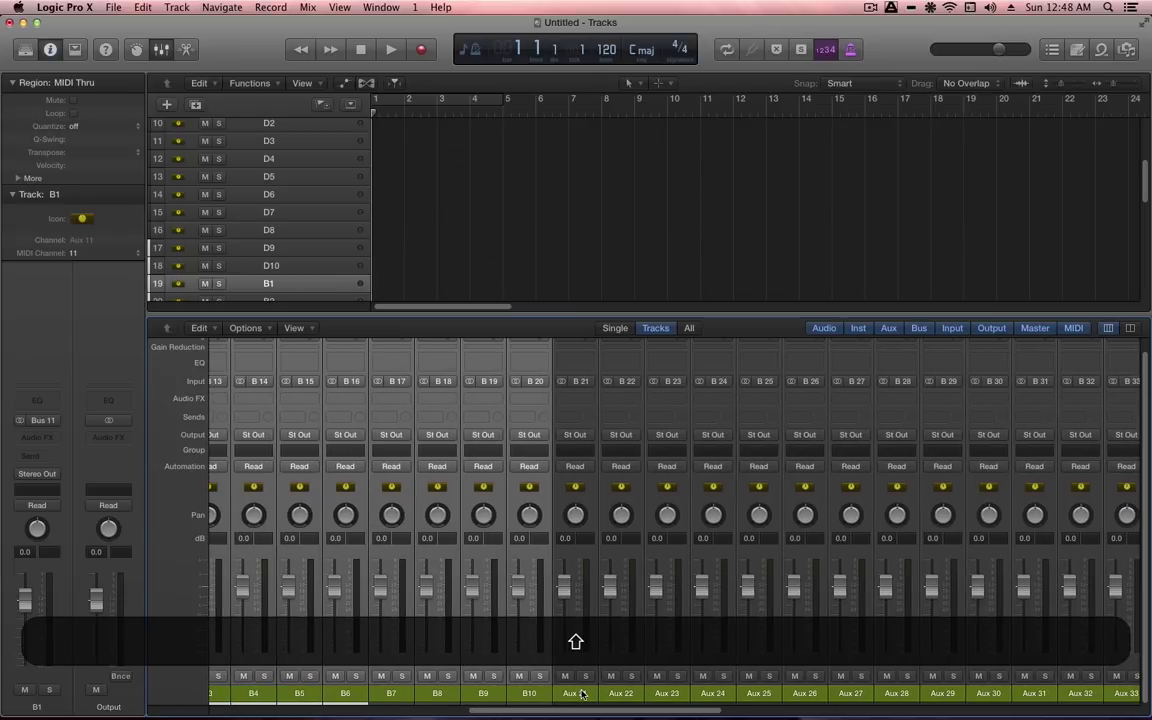
click(569, 628)
scroll(703, 683, right, 1)
scroll(703, 683, right, 2)
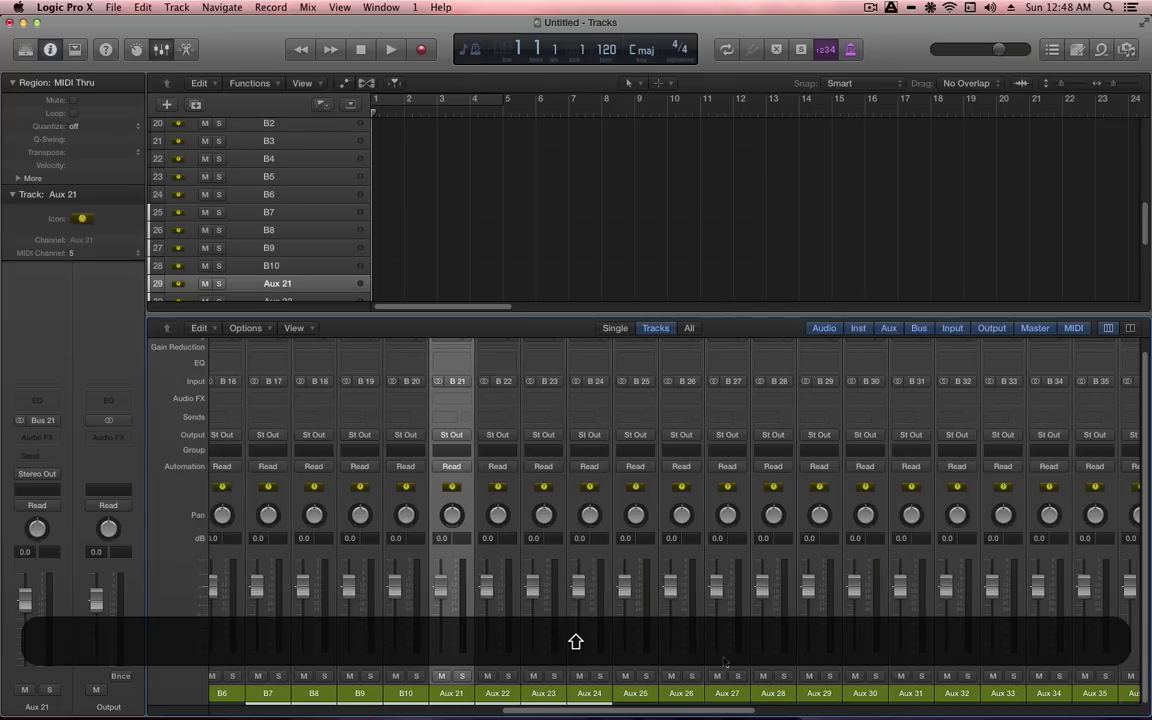
shift+click(773, 693)
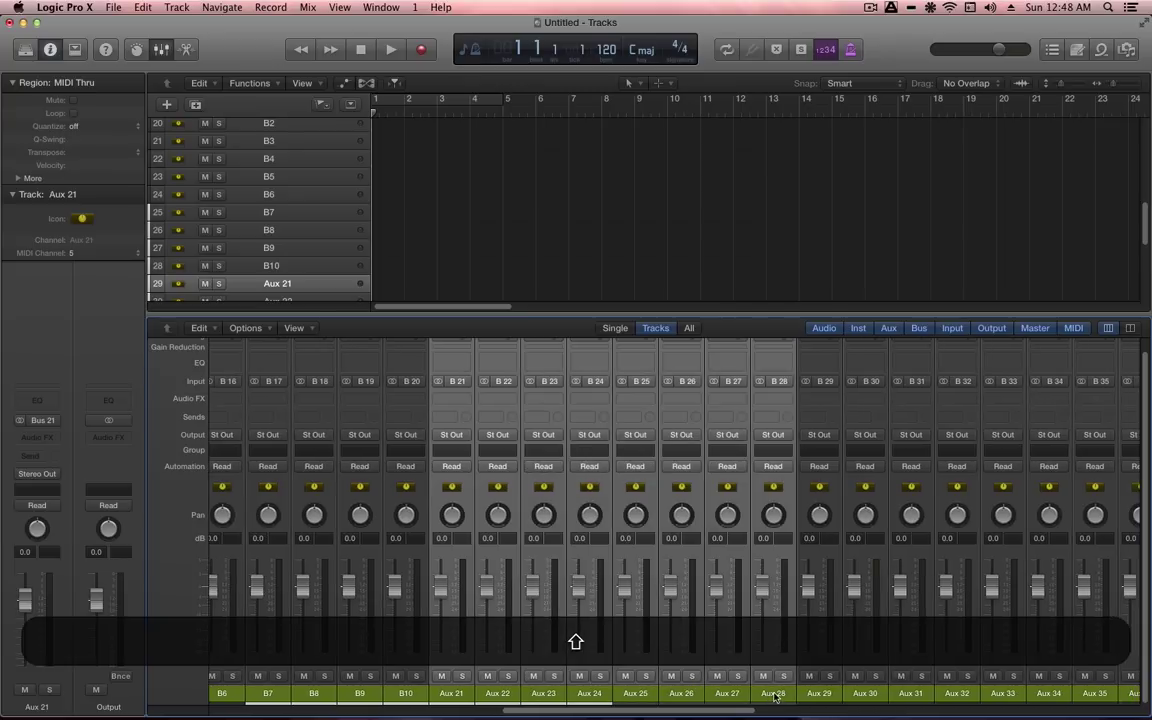
double_click(452, 693)
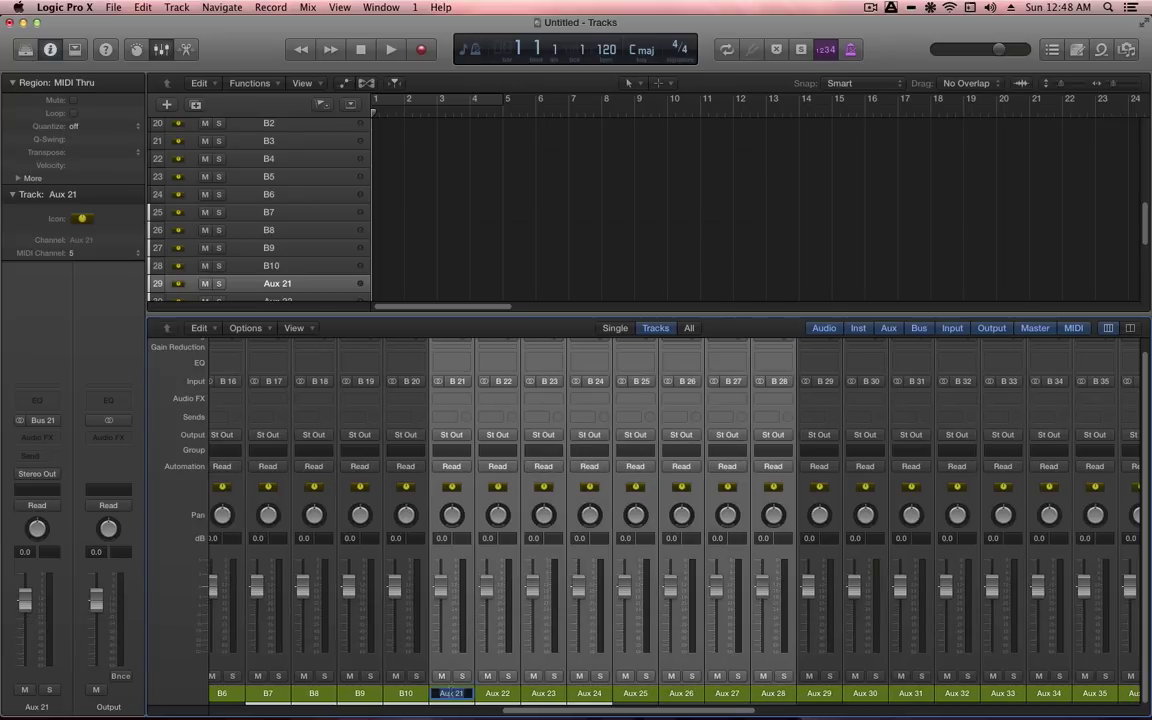
text(M1)
key(Return)
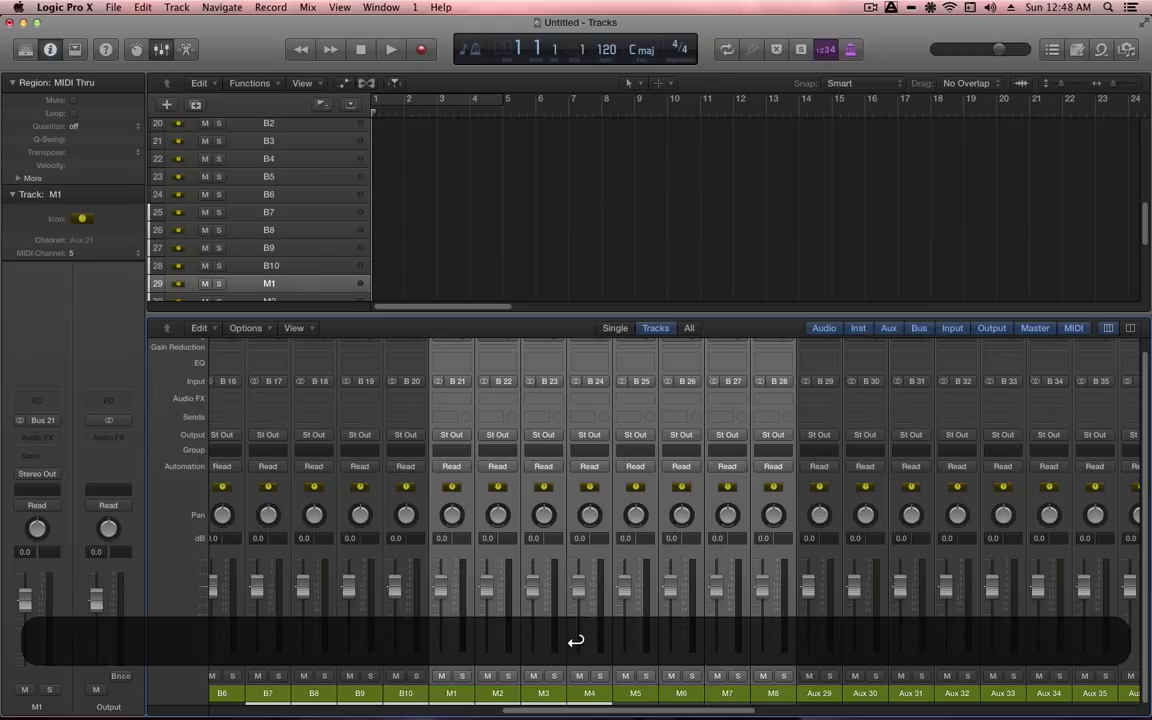
- Rename the Aux 29 through Aux 32 channels together as A1 to A4
click(818, 690)
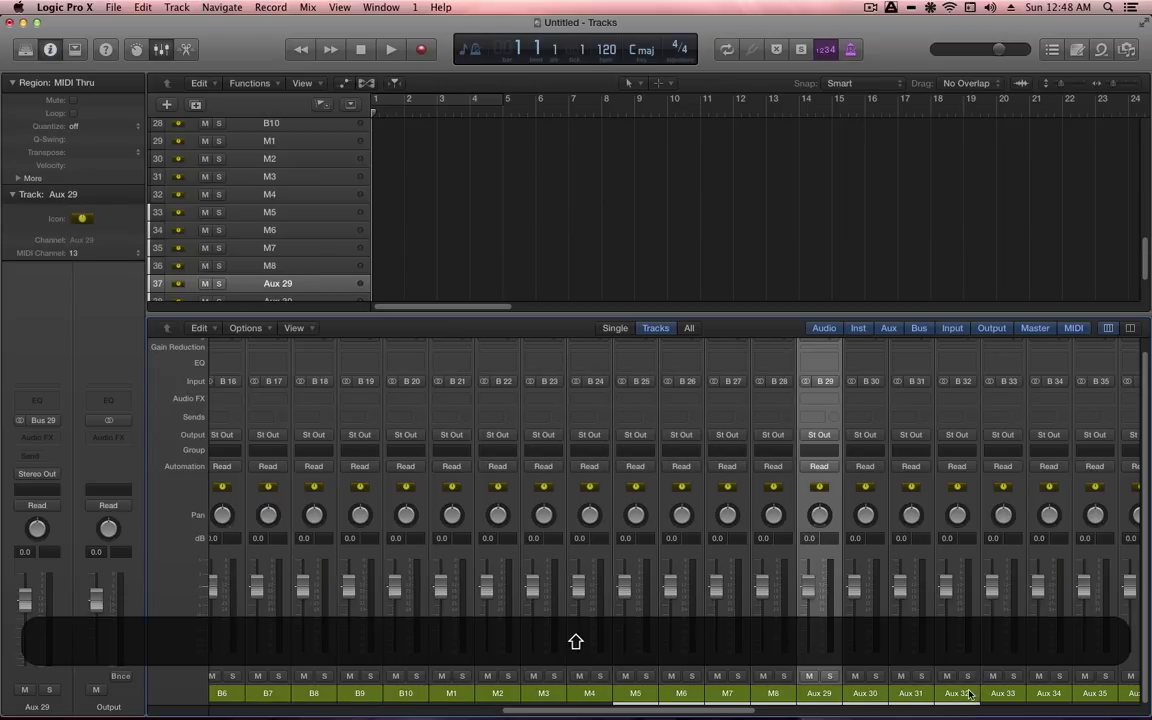
shift+click(968, 693)
double_click(817, 693)
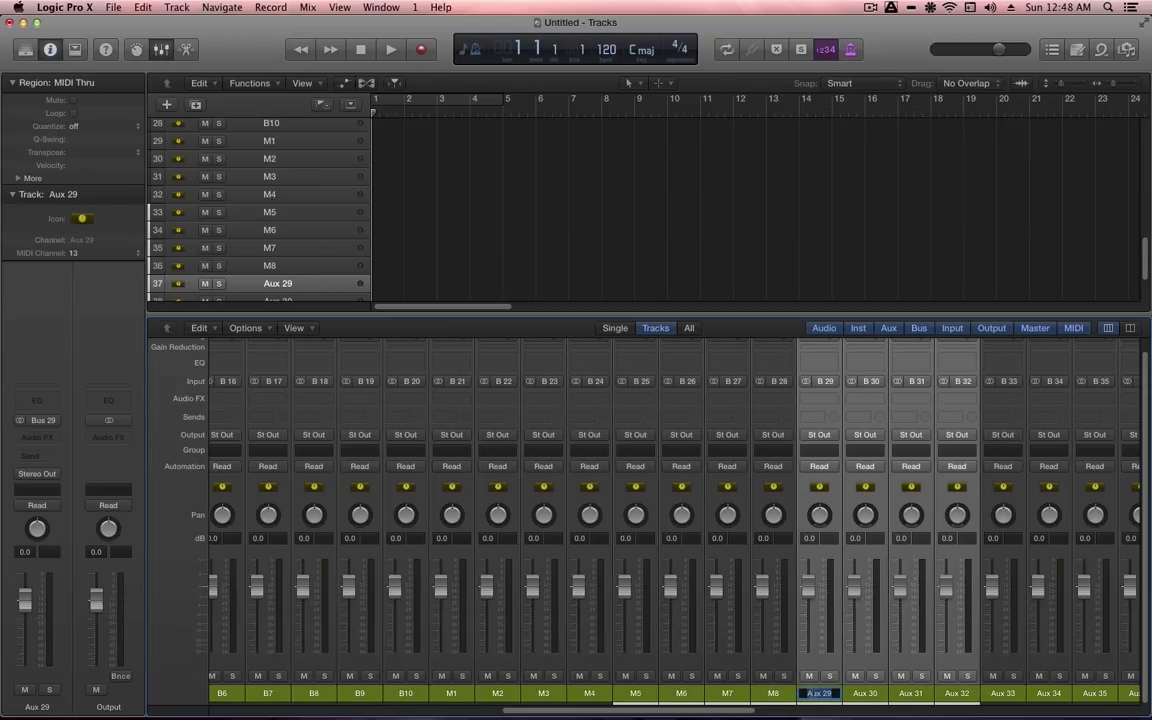
text(A1)
key(Return)
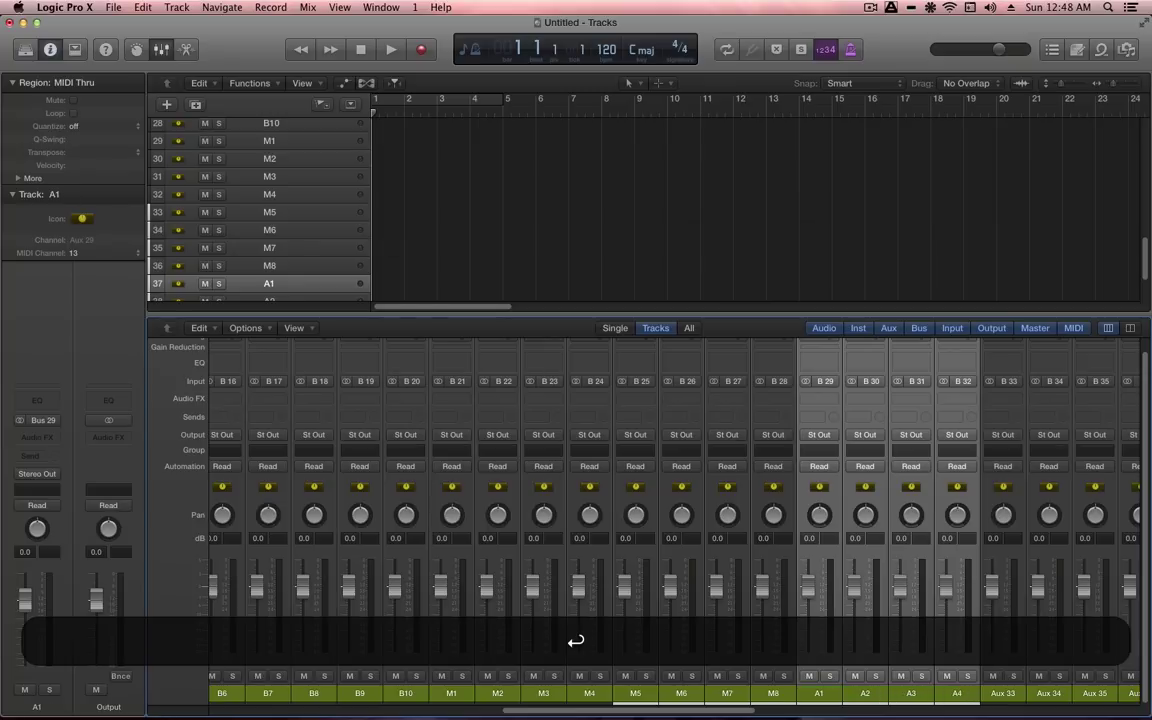
- Select the D1 through D10 channels in the mixer and color them green with the color palette
scroll(790, 600, left, 10)
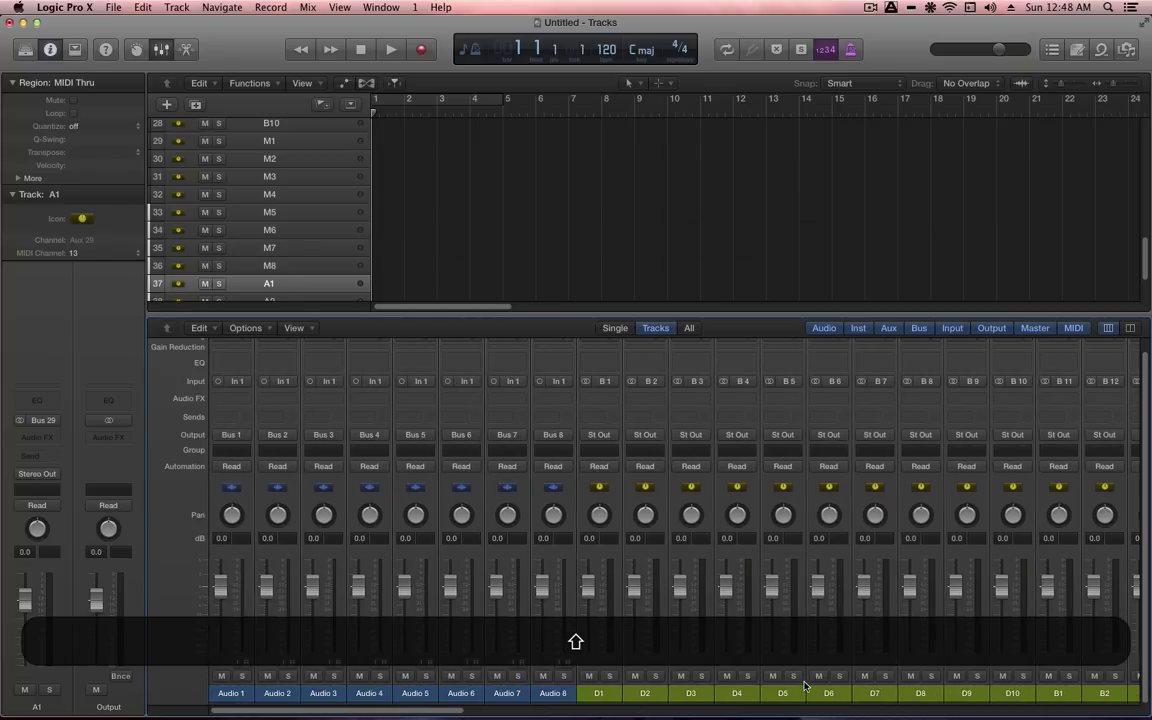
click(598, 693)
scroll(592, 690, right, 10)
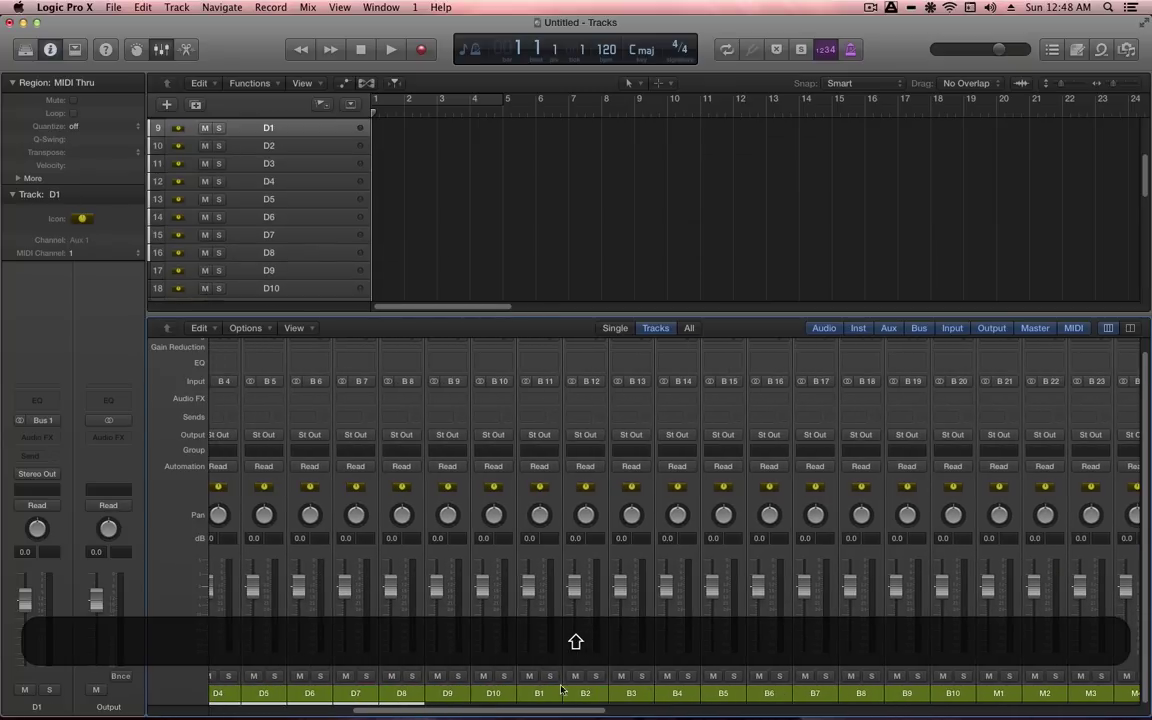
shift+click(488, 695)
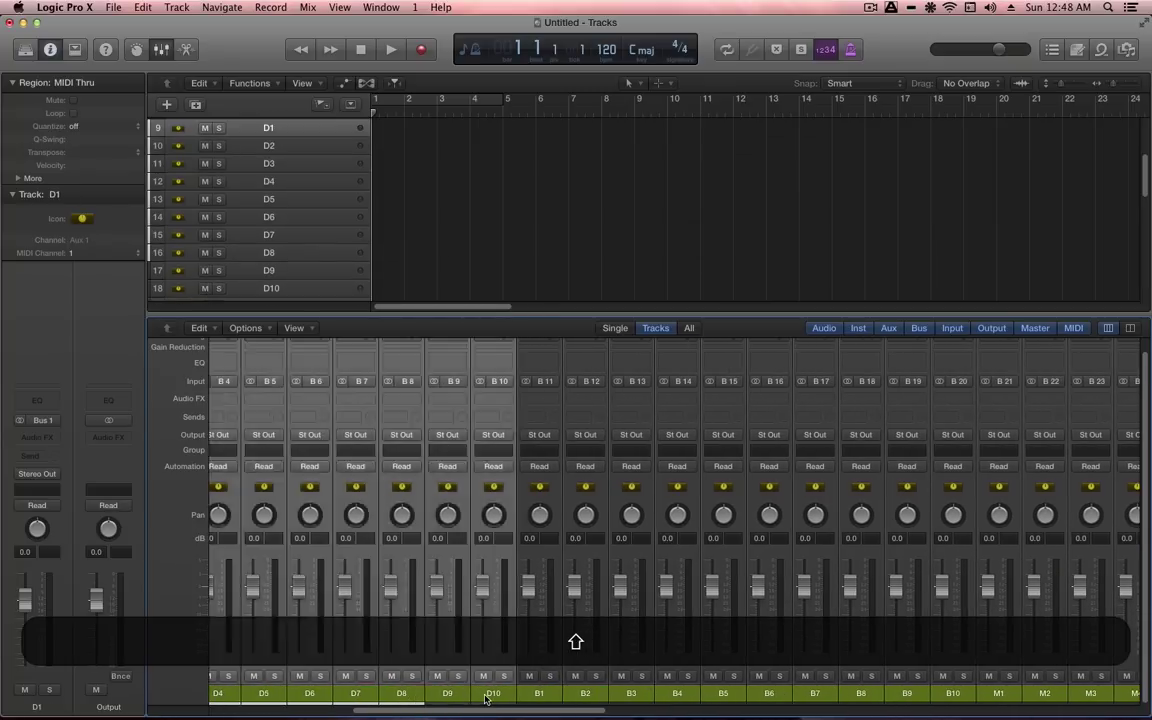
key(alt+c)
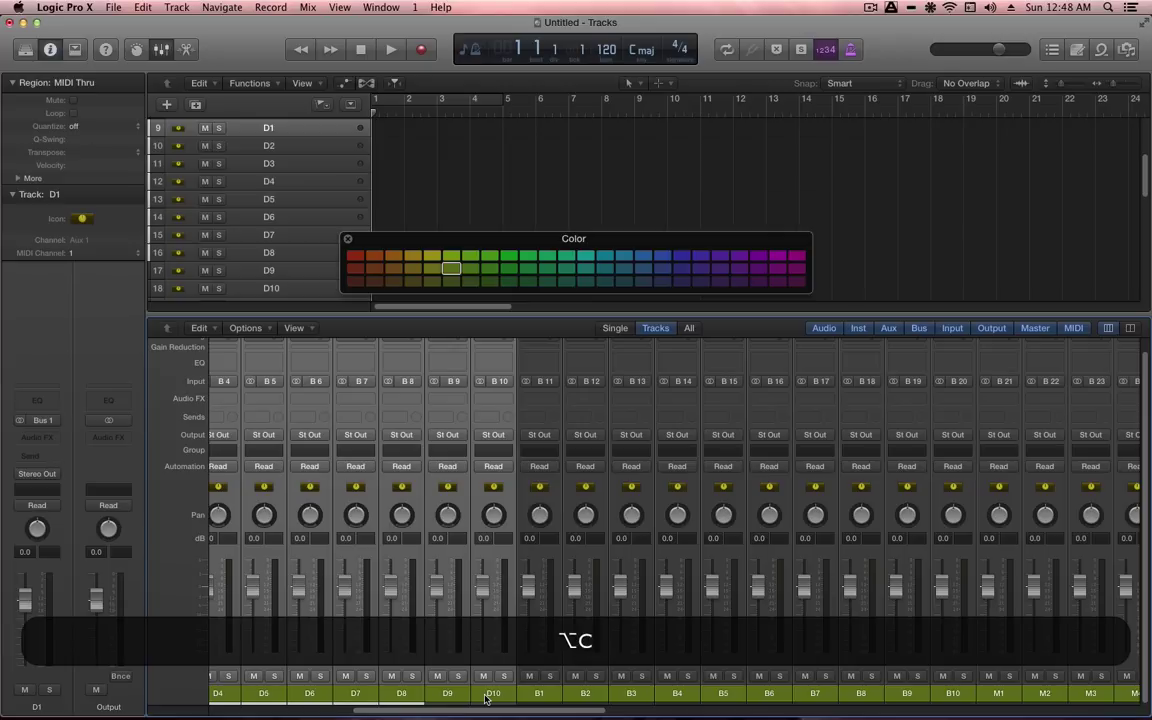
click(508, 267)
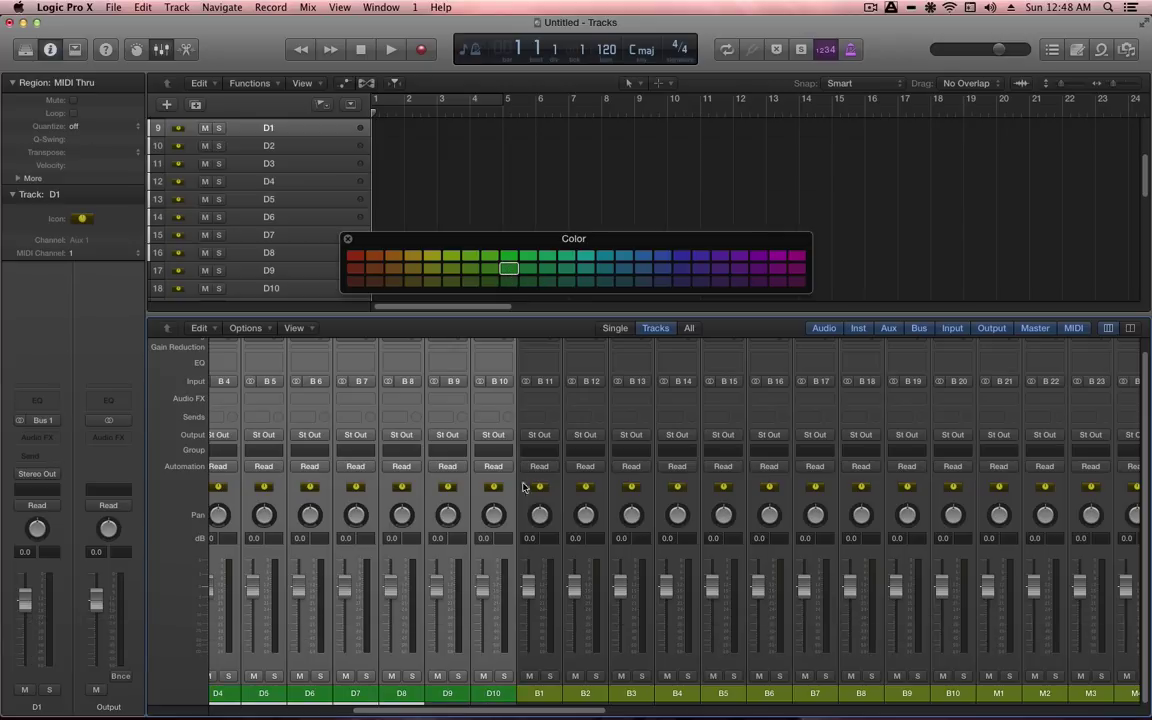
- Color the B1 through B10 channels blue
click(549, 692)
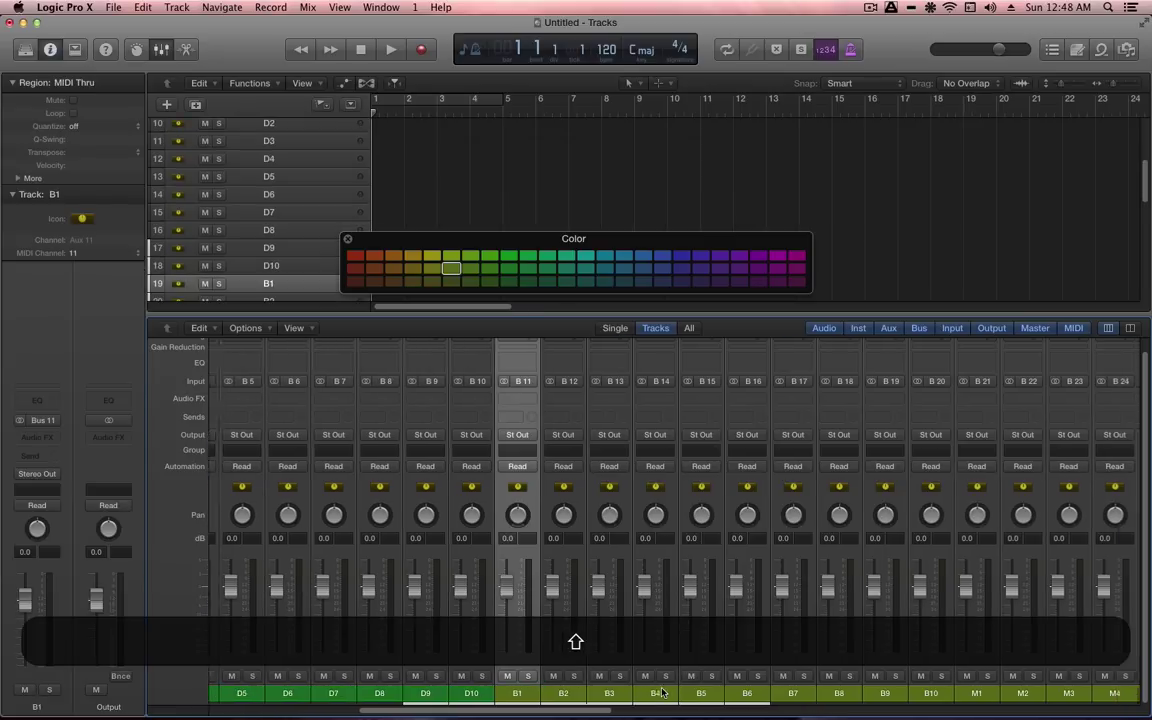
shift+click(752, 692)
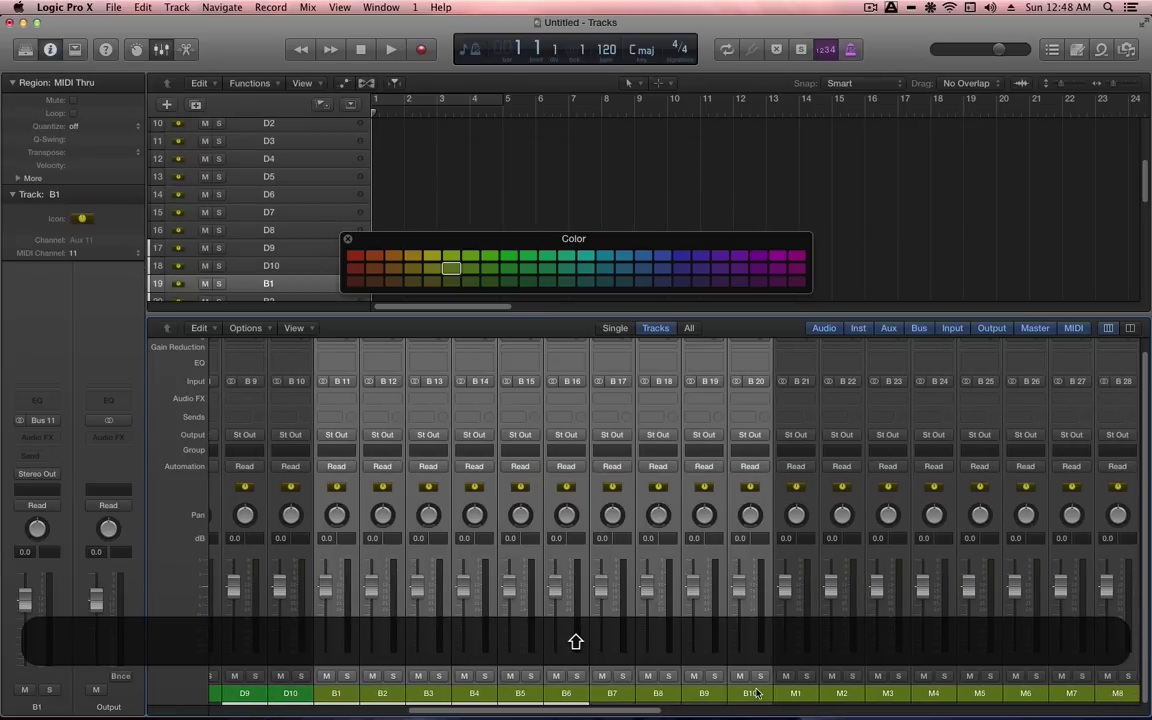
click(662, 256)
- Color the M1 through M8 channels purple
click(796, 700)
scroll(796, 700, right, 5)
shift+click(621, 697)
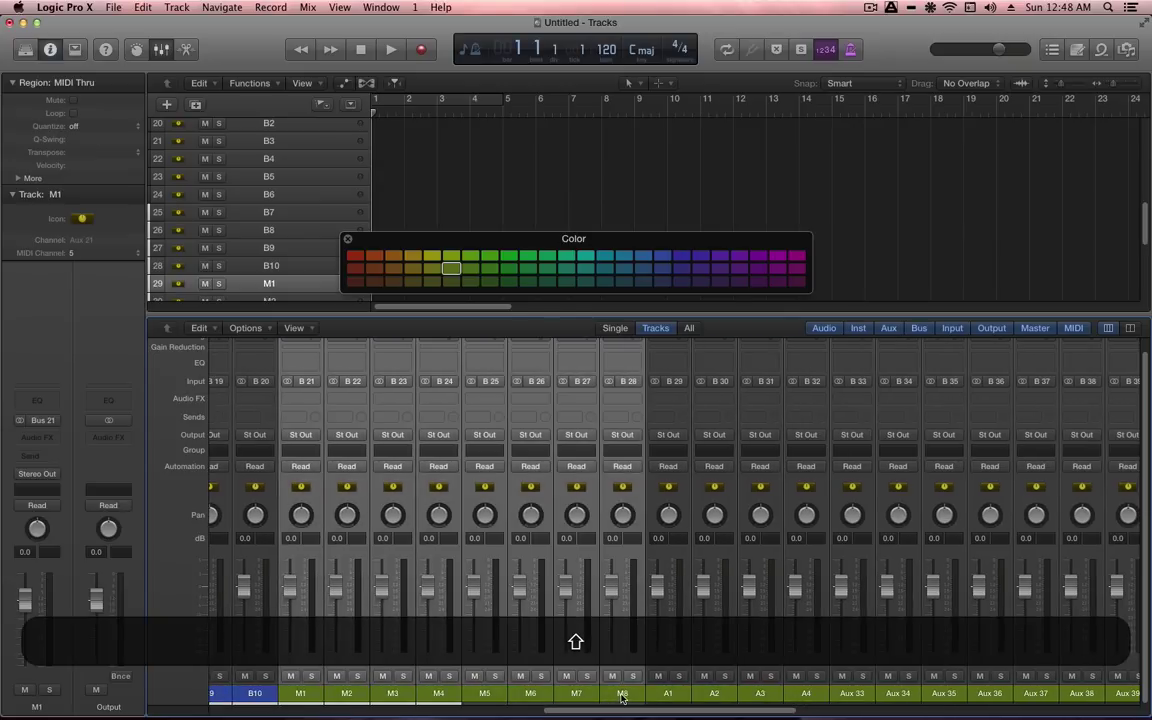
click(741, 257)
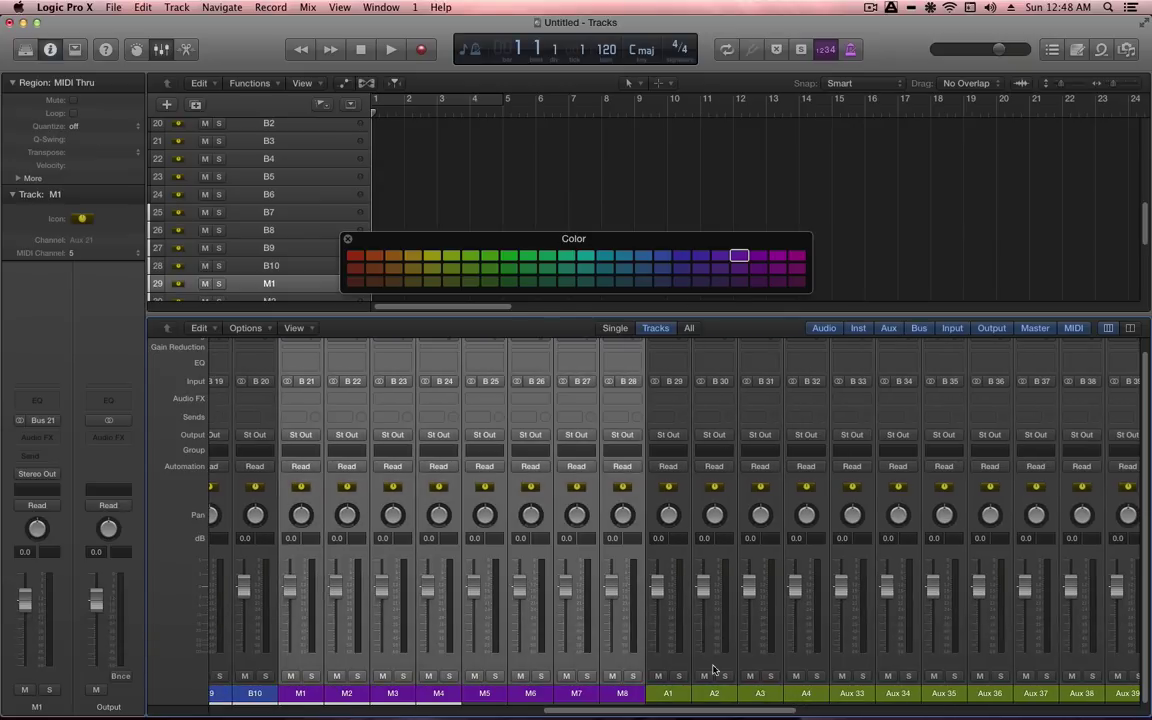
- Color the A1 through A4 channels yellow, closing the color palette and the mixer when done
click(672, 698)
shift+click(806, 693)
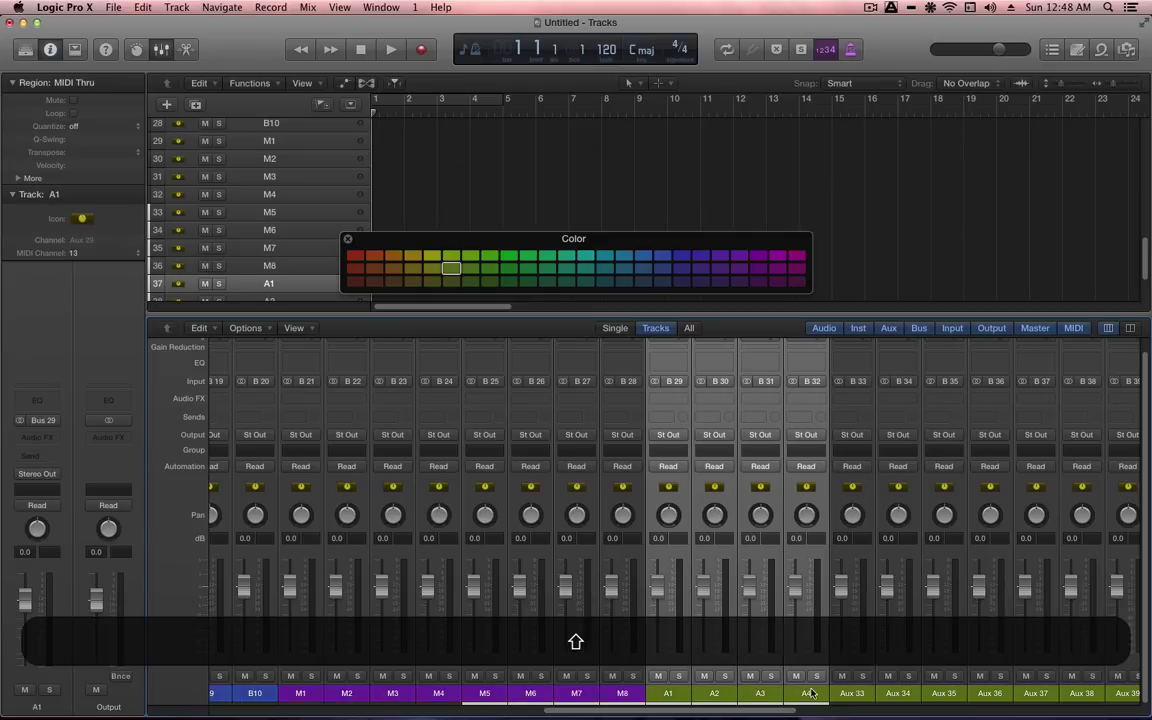
click(430, 257)
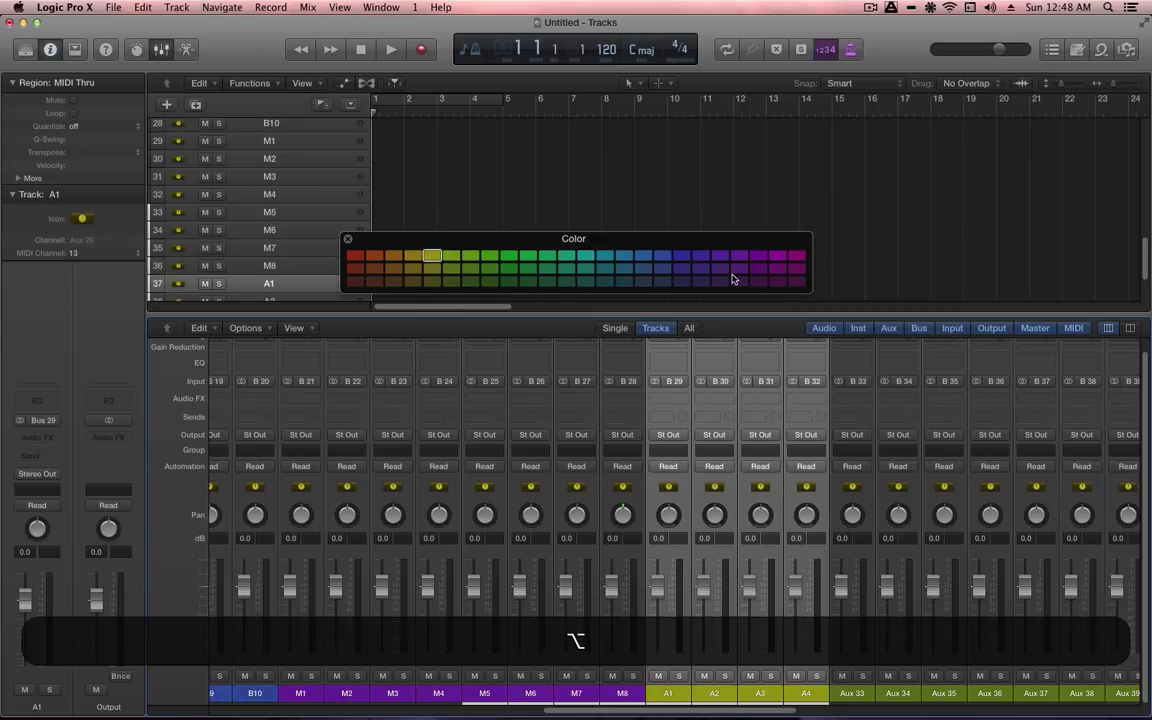
key(alt+c)
key(x)
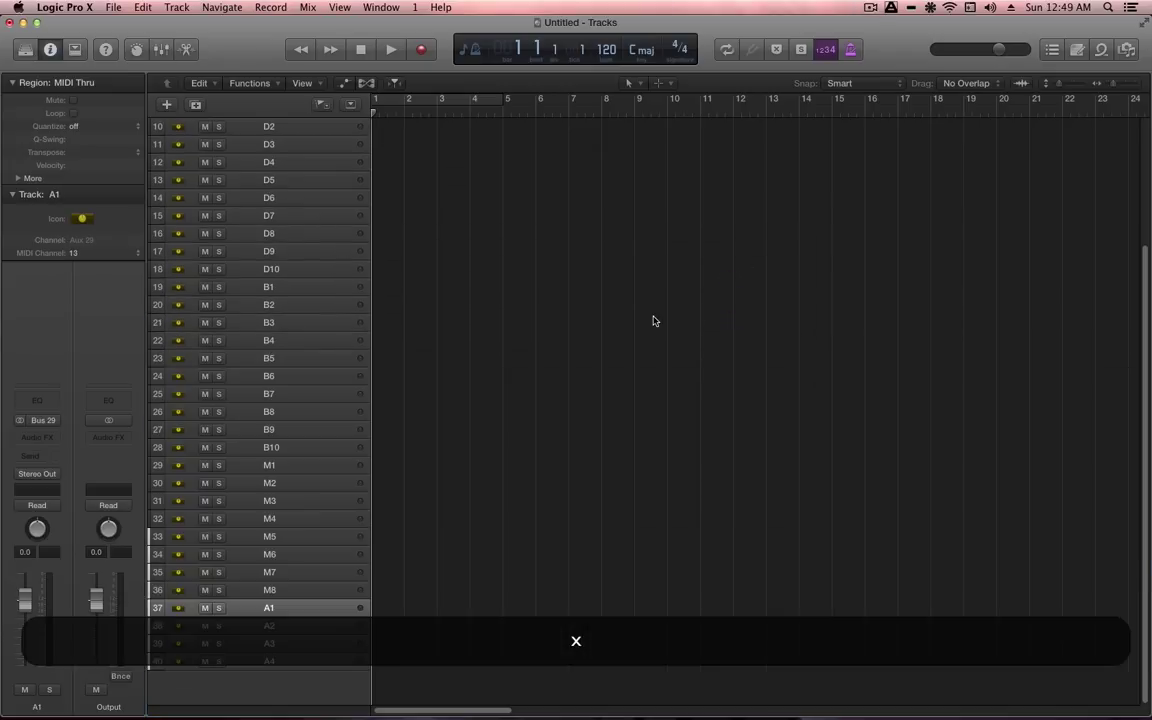
- Configure the track headers to show color bars with the track numbers
right_click(306, 331)
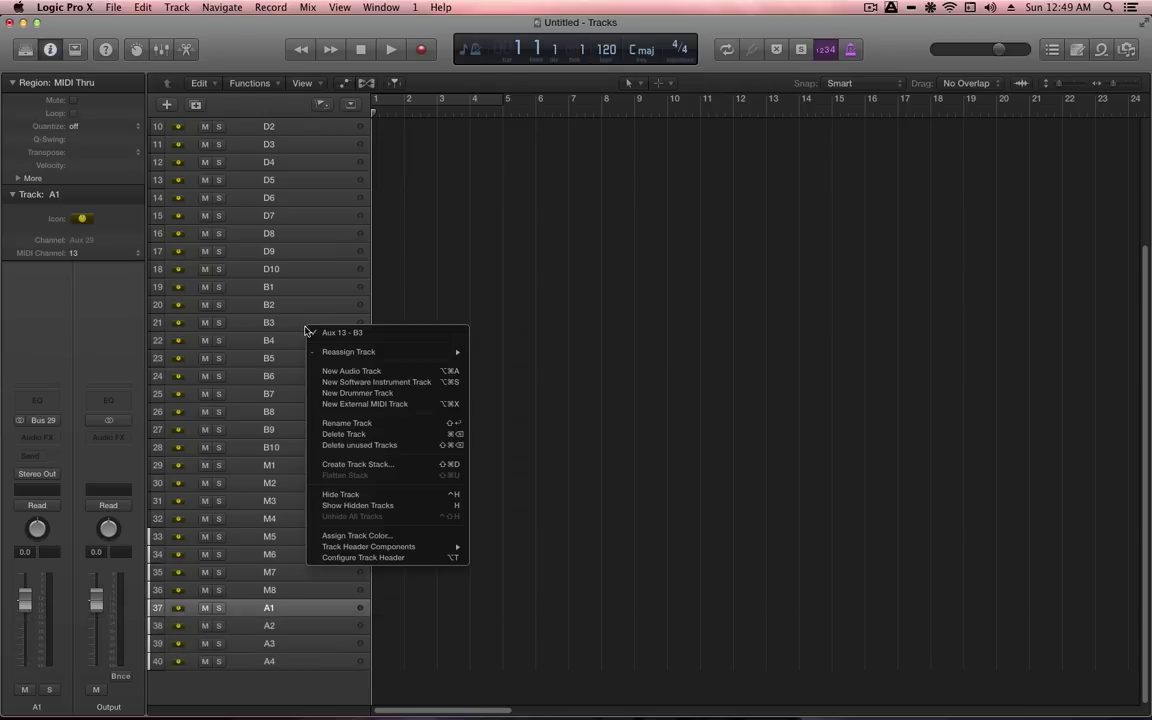
click(374, 558)
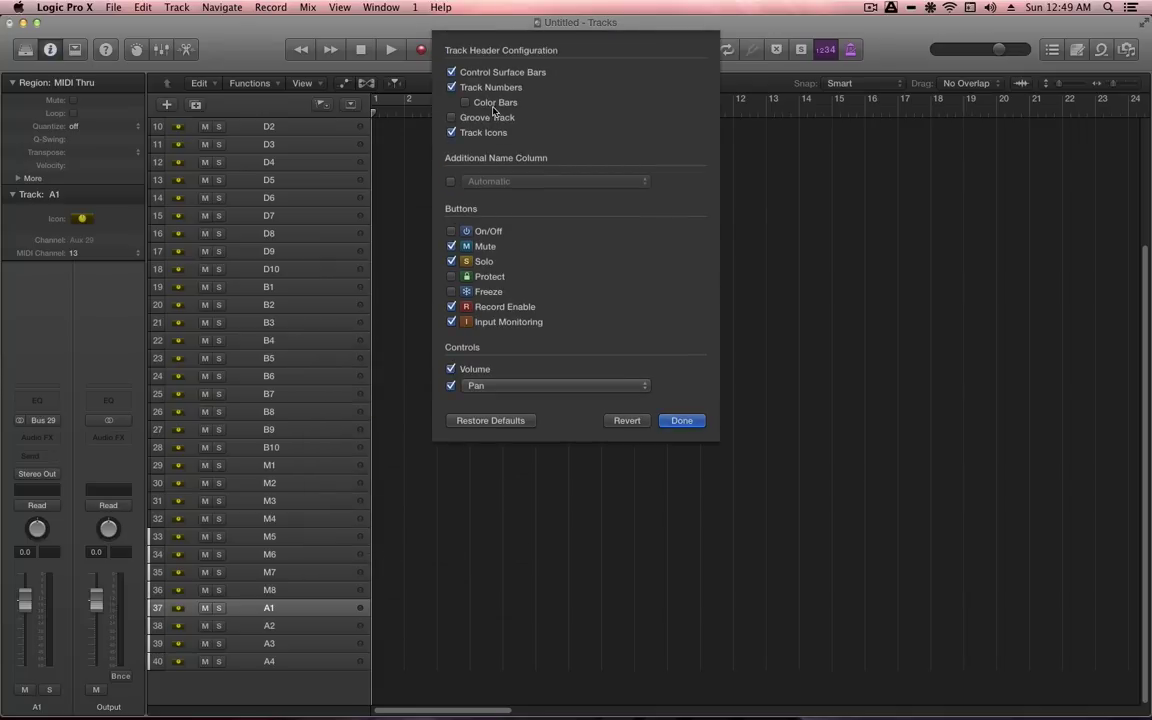
click(493, 104)
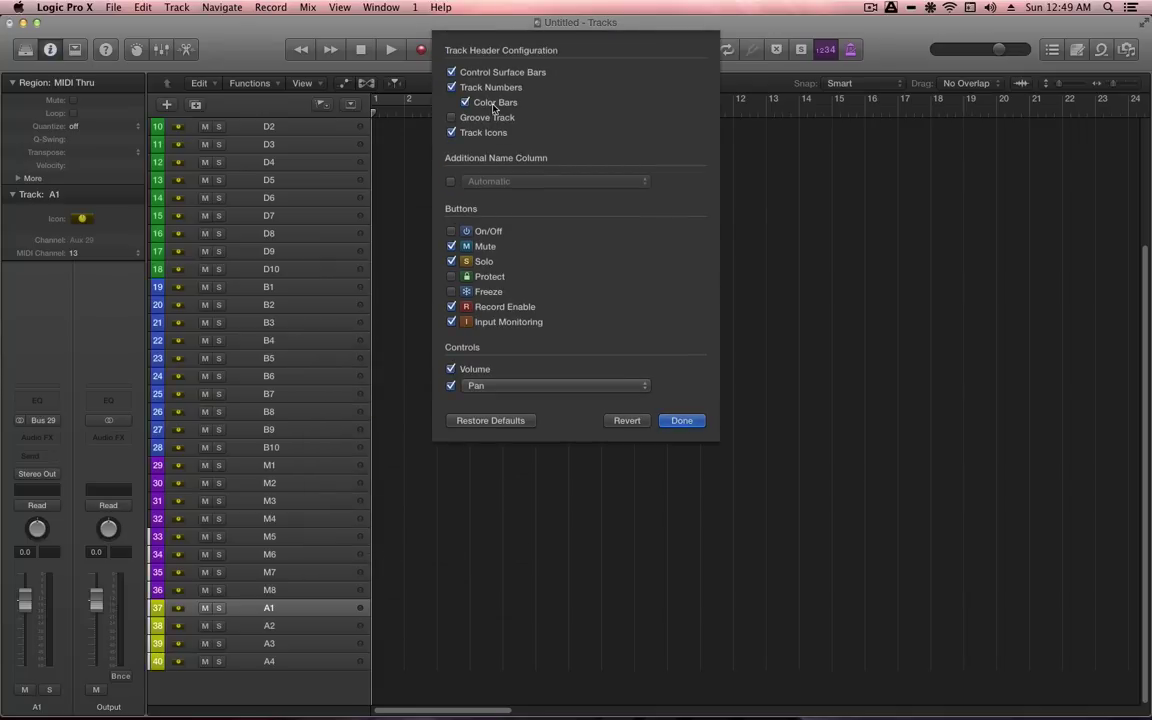
click(681, 421)
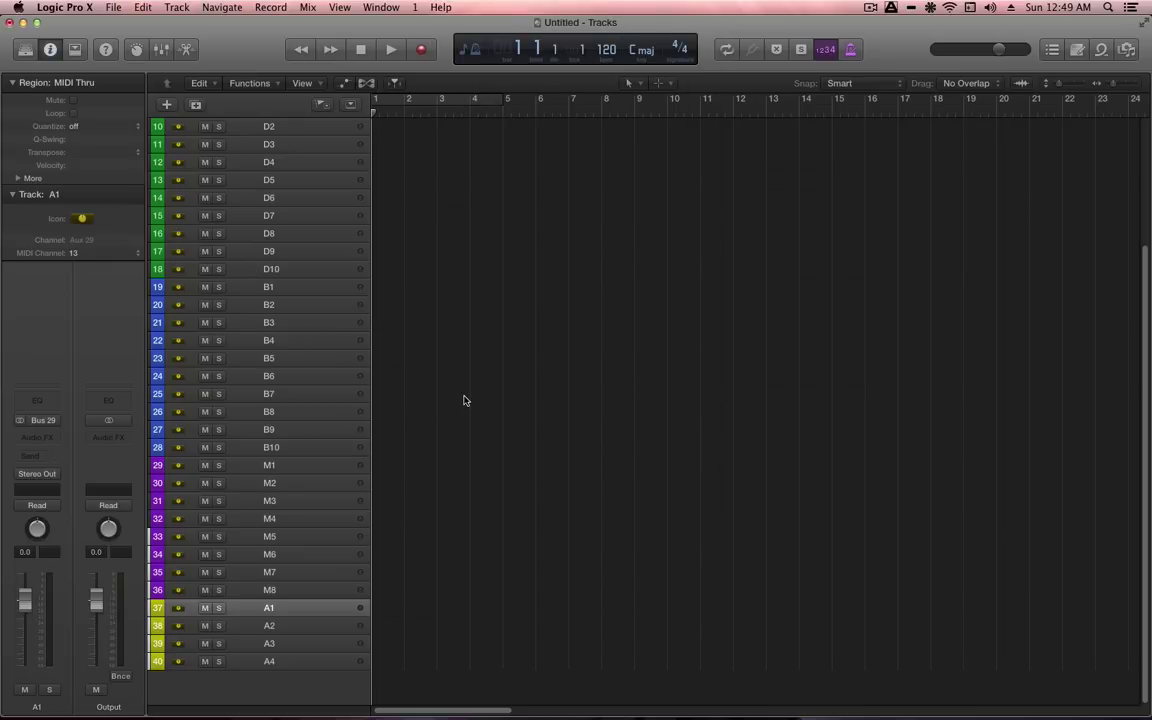
- Assign the green DR icon to tracks D1 through D10
scroll(463, 399, up, 4)
click(278, 270)
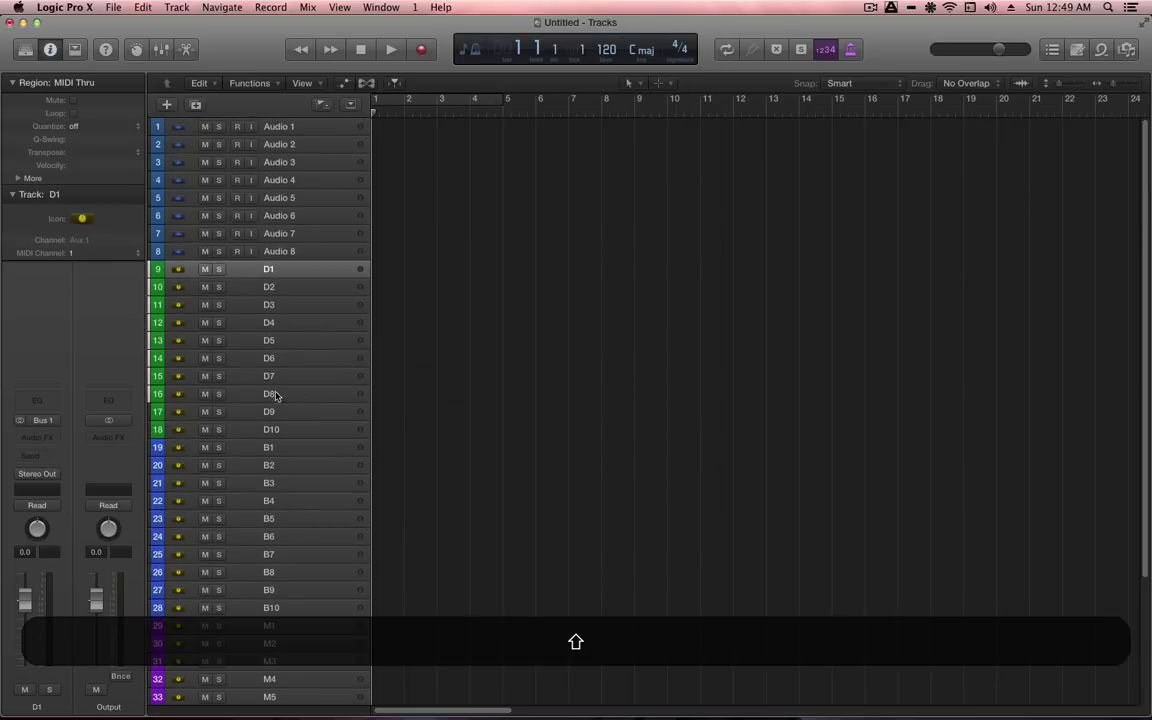
shift+click(279, 432)
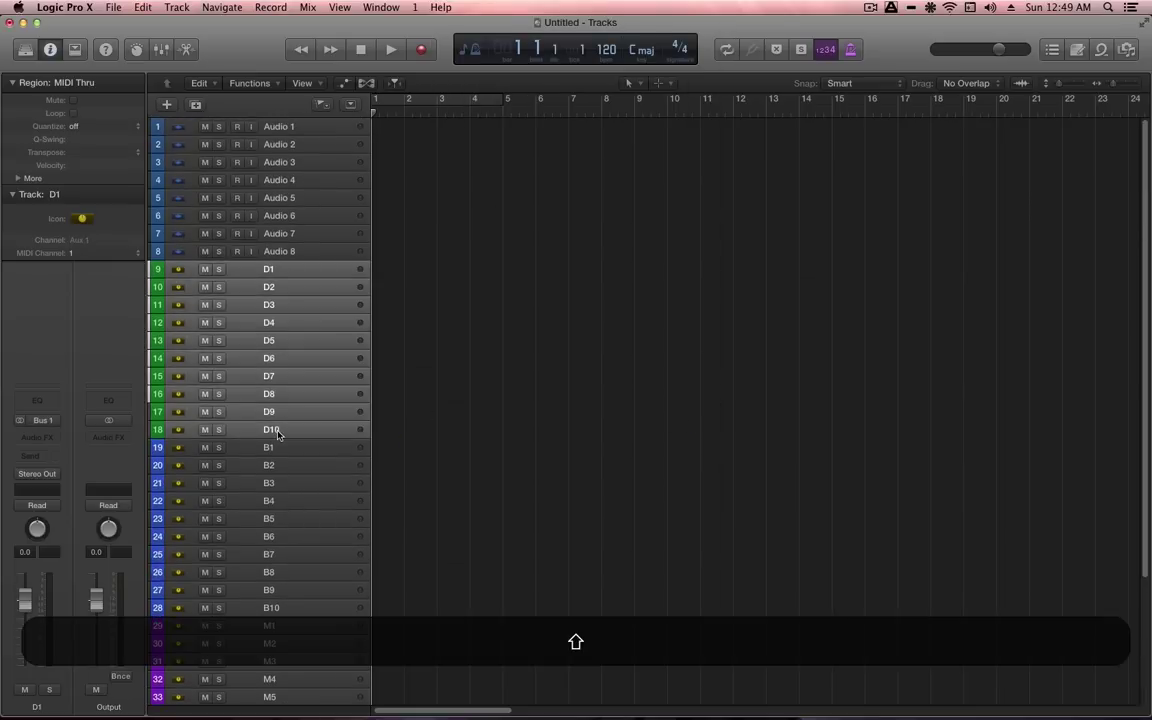
click(81, 219)
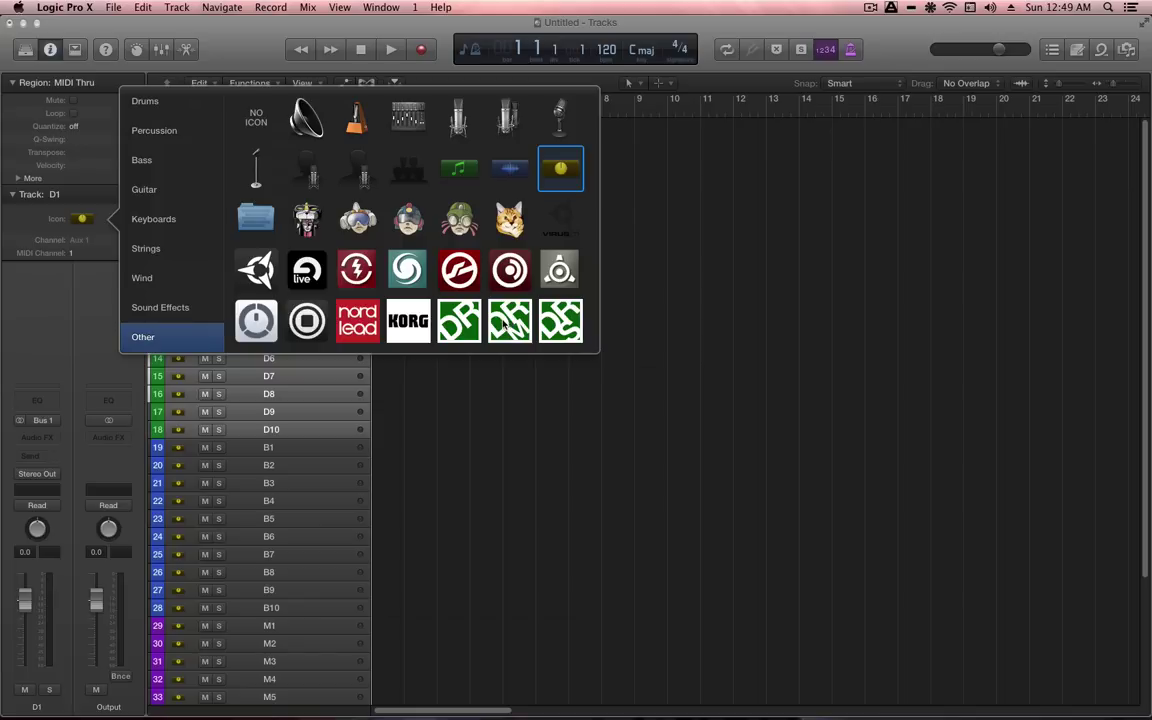
click(465, 327)
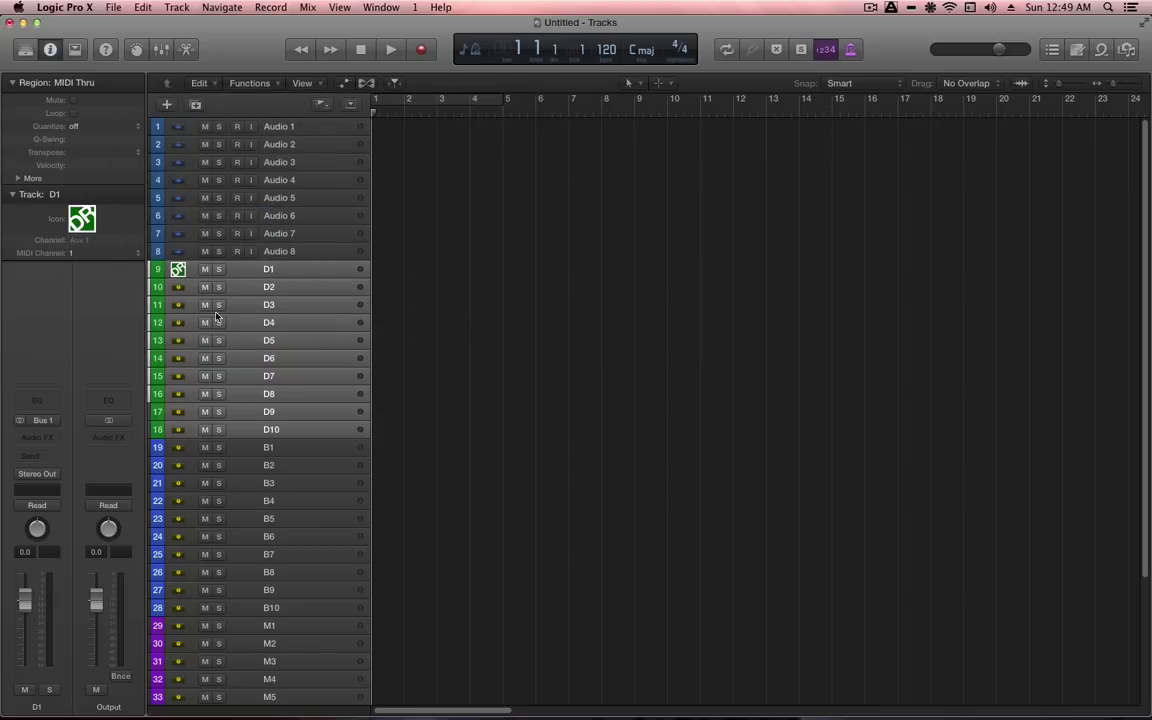
click(178, 322)
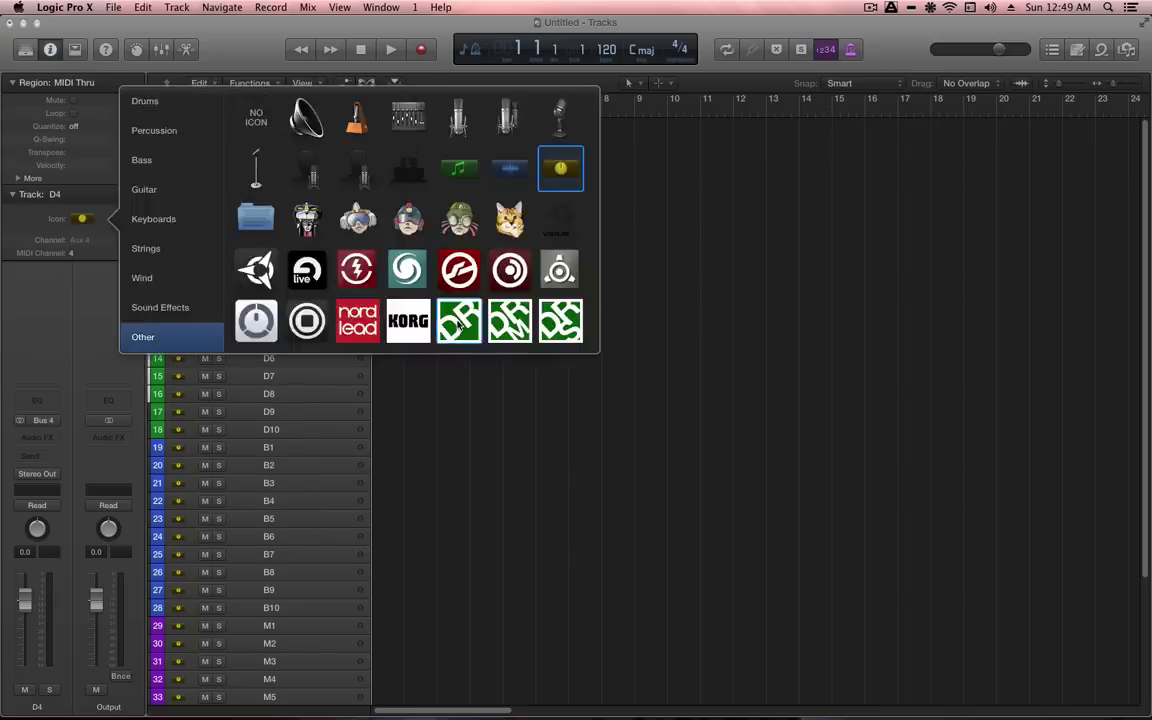
click(459, 325)
click(178, 394)
click(440, 325)
click(178, 411)
click(459, 325)
click(178, 429)
click(459, 325)
- Assign the blue BS icon to tracks B1 through B10
click(178, 447)
click(459, 325)
click(178, 465)
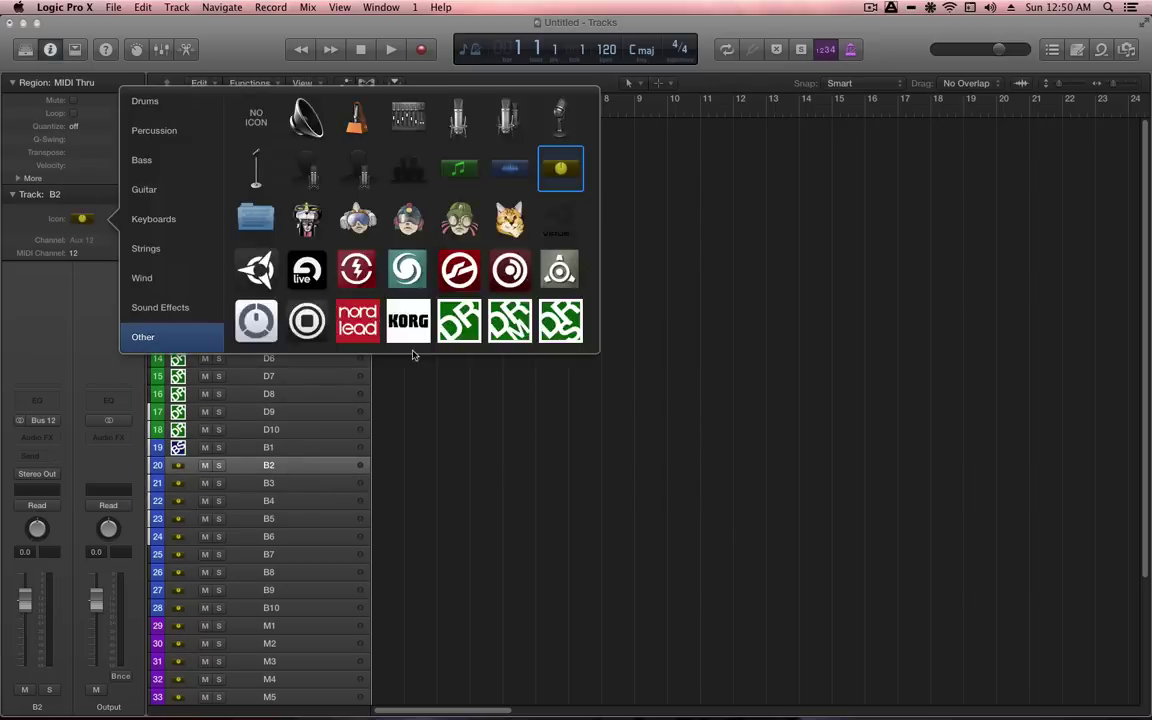
click(459, 320)
key(Down)
click(82, 218)
click(459, 320)
click(82, 218)
click(459, 320)
key(Down)
click(86, 220)
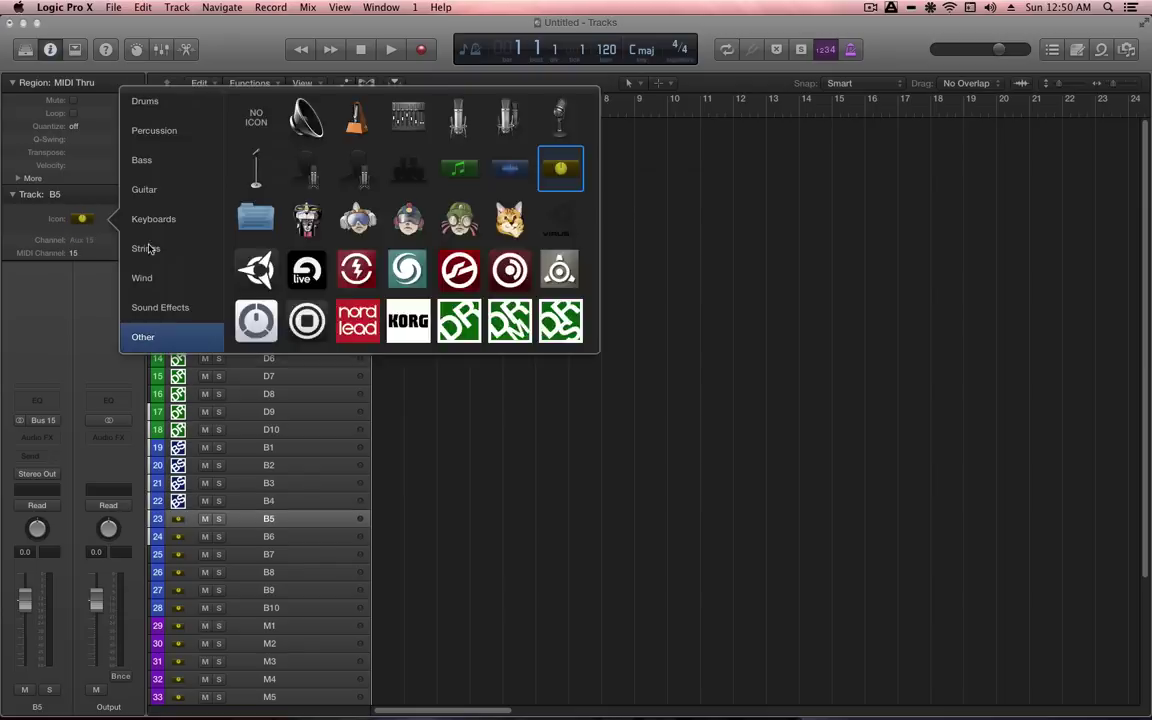
click(459, 325)
click(178, 536)
click(459, 325)
click(178, 554)
click(459, 325)
click(178, 572)
click(459, 325)
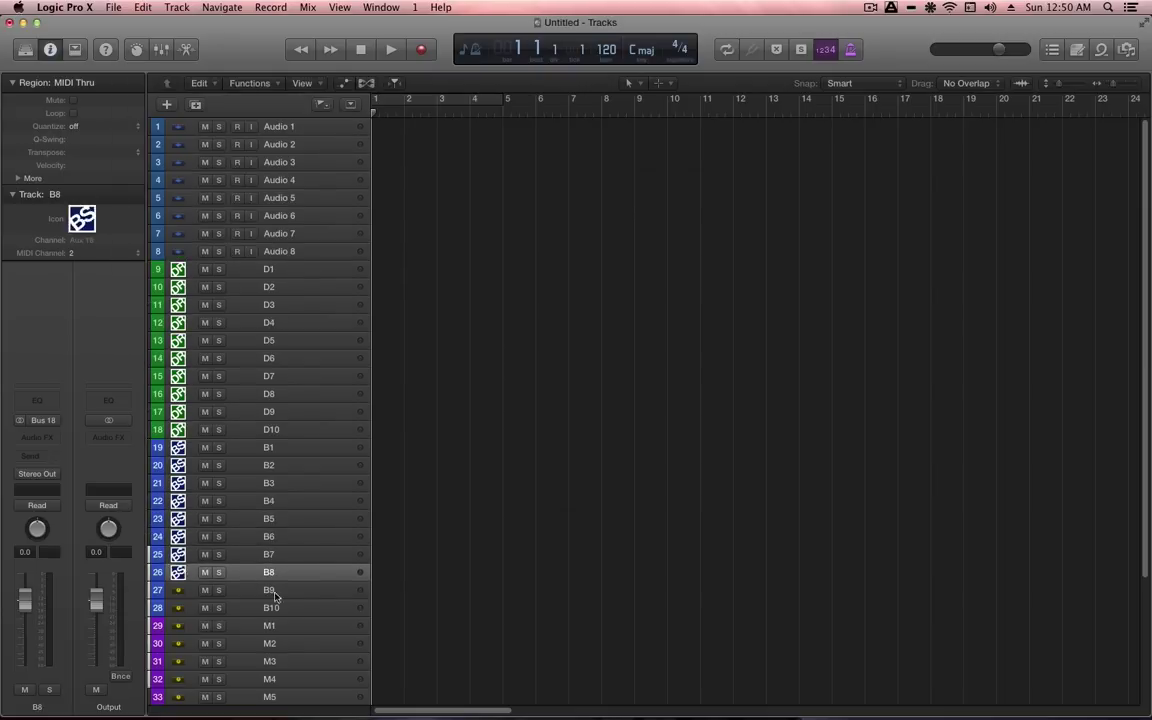
click(178, 590)
click(459, 325)
click(178, 608)
click(459, 325)
- Assign the purple ML icon to tracks M1 through M8
scroll(270, 500, down, 3)
click(178, 479)
click(482, 325)
click(270, 497)
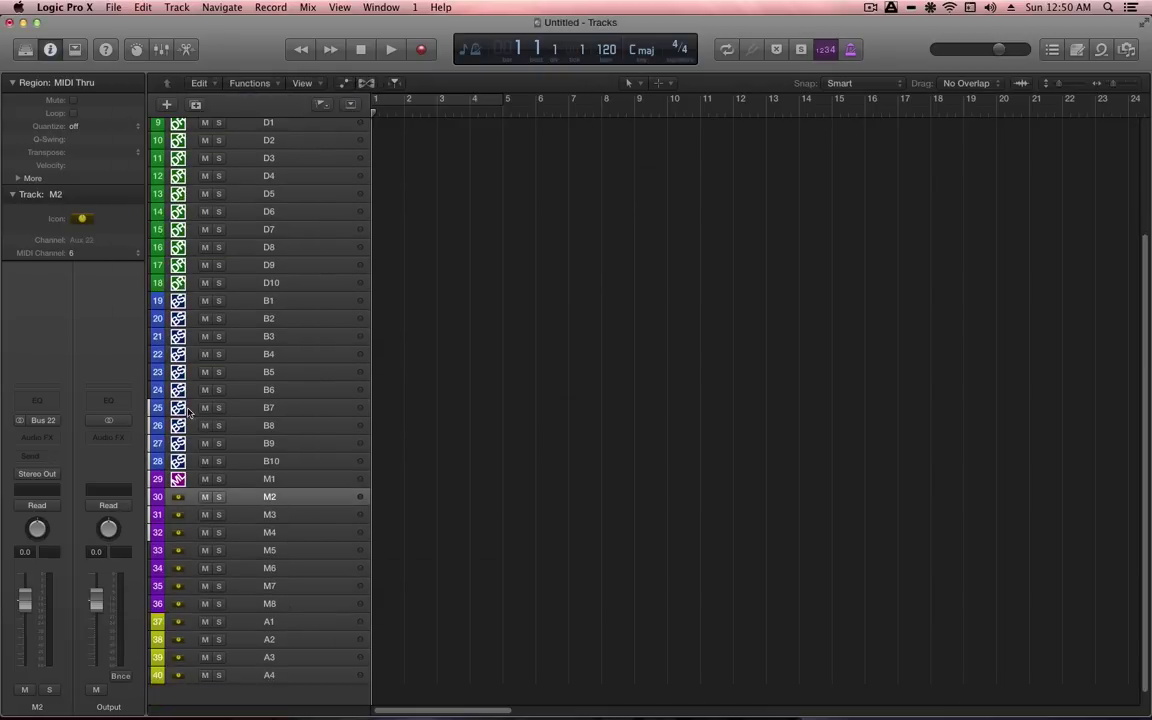
click(178, 497)
click(459, 270)
click(178, 514)
click(459, 270)
click(178, 532)
click(459, 270)
click(178, 550)
click(459, 270)
click(178, 568)
click(459, 270)
click(178, 586)
click(459, 270)
click(178, 604)
click(459, 270)
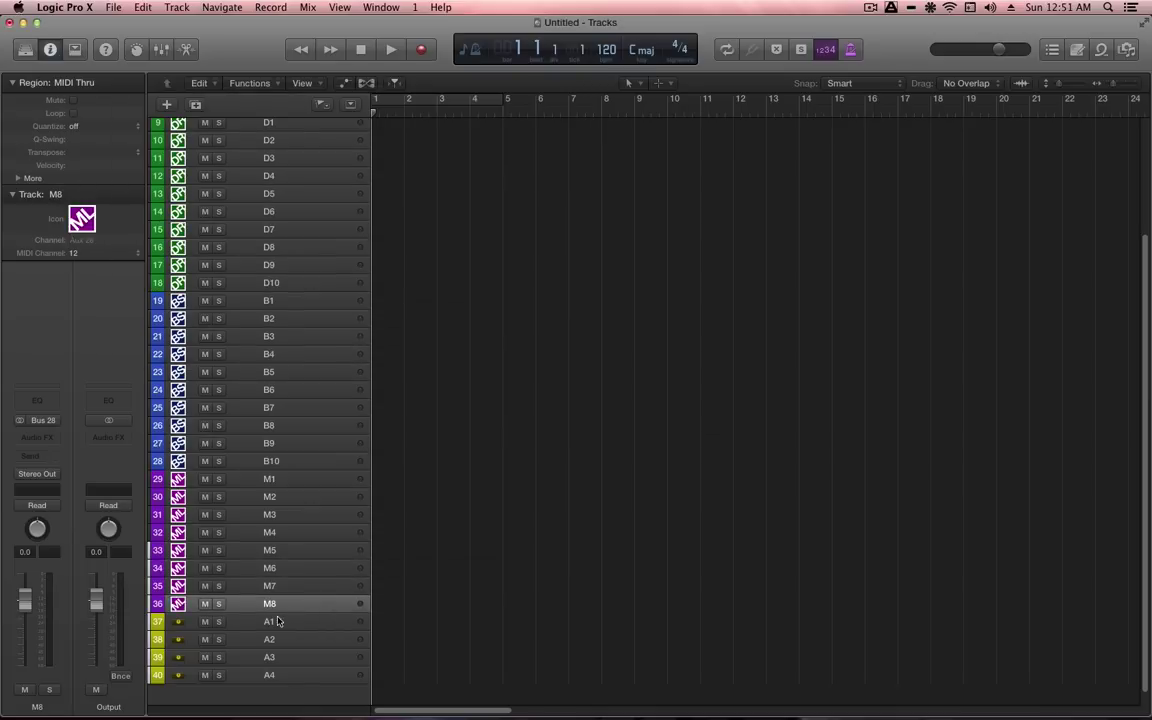
- Assign the yellow AT icon to tracks A1 through A4
click(178, 621)
click(367, 288)
click(178, 639)
click(367, 288)
click(178, 657)
click(367, 288)
scroll(359, 649, down, 1)
click(178, 661)
click(363, 321)
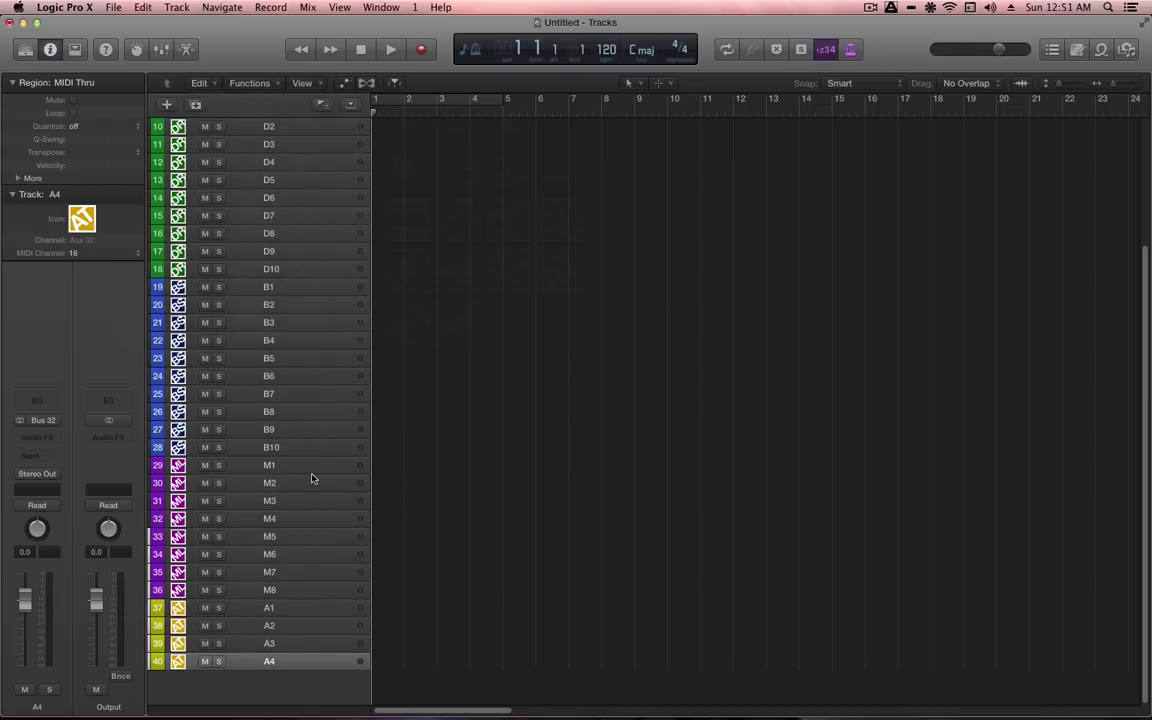
- In the mixer, rename the Aux 33 channel to DRUMS and the Aux 34 channel to BASS
key(x)
scroll(615, 693, right, 2)
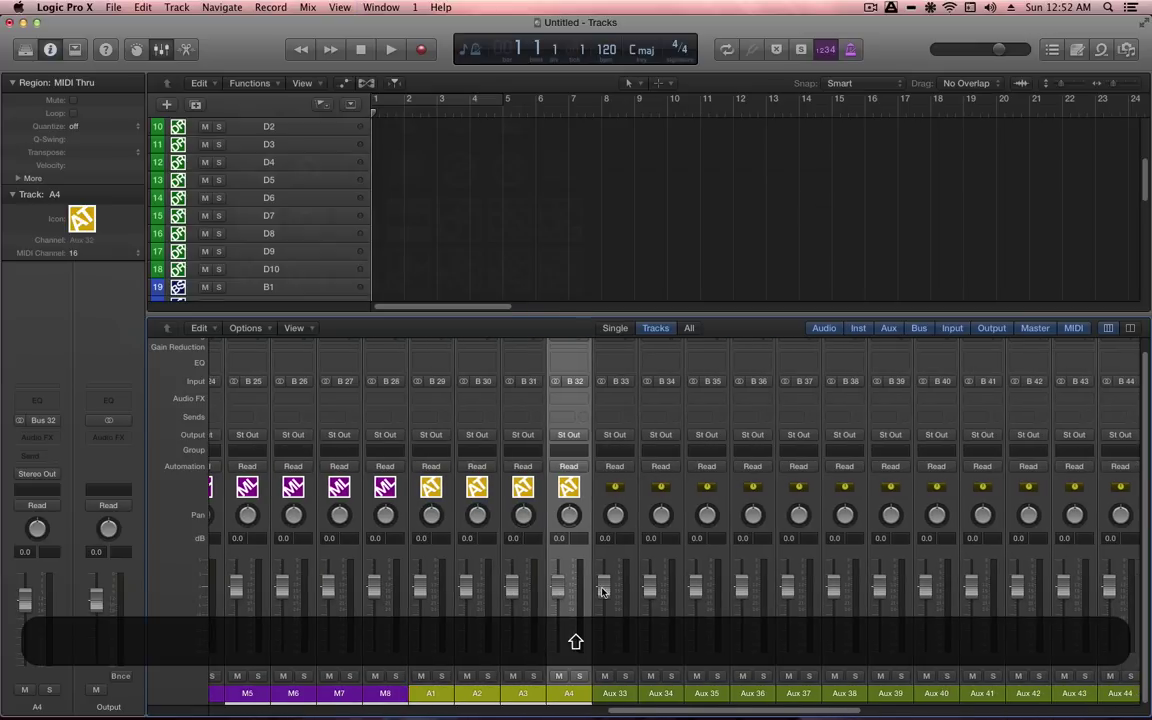
double_click(615, 693)
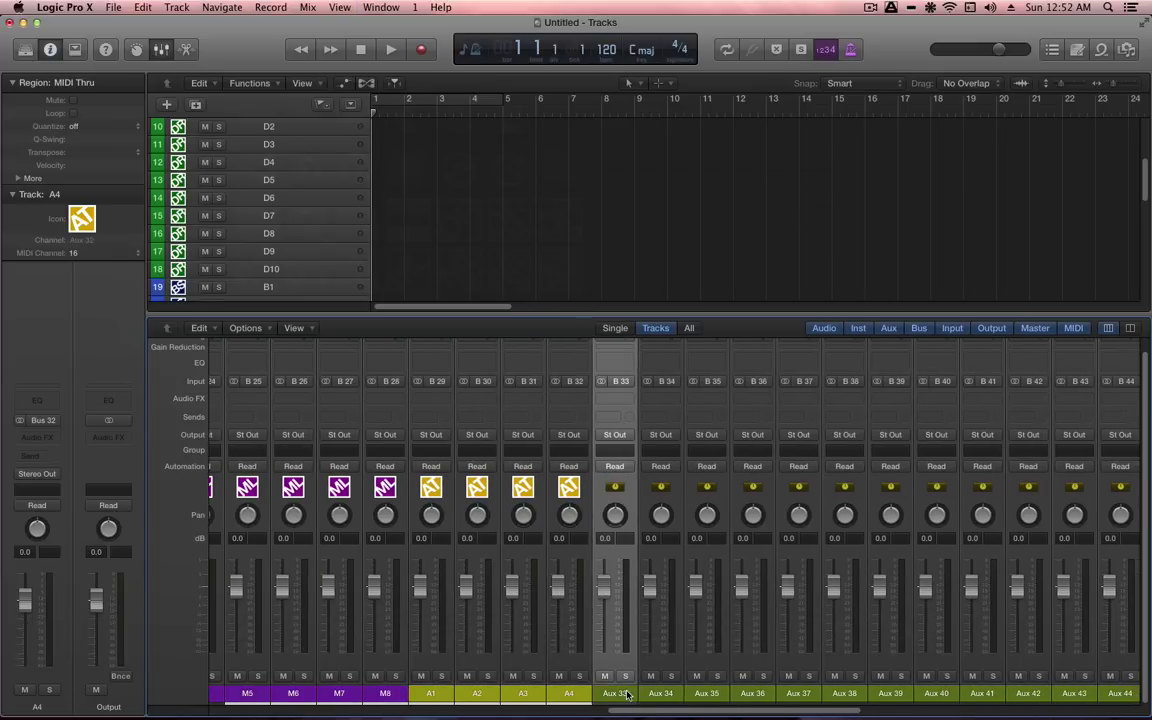
text(DRUMS)
key(Return)
key(Tab)
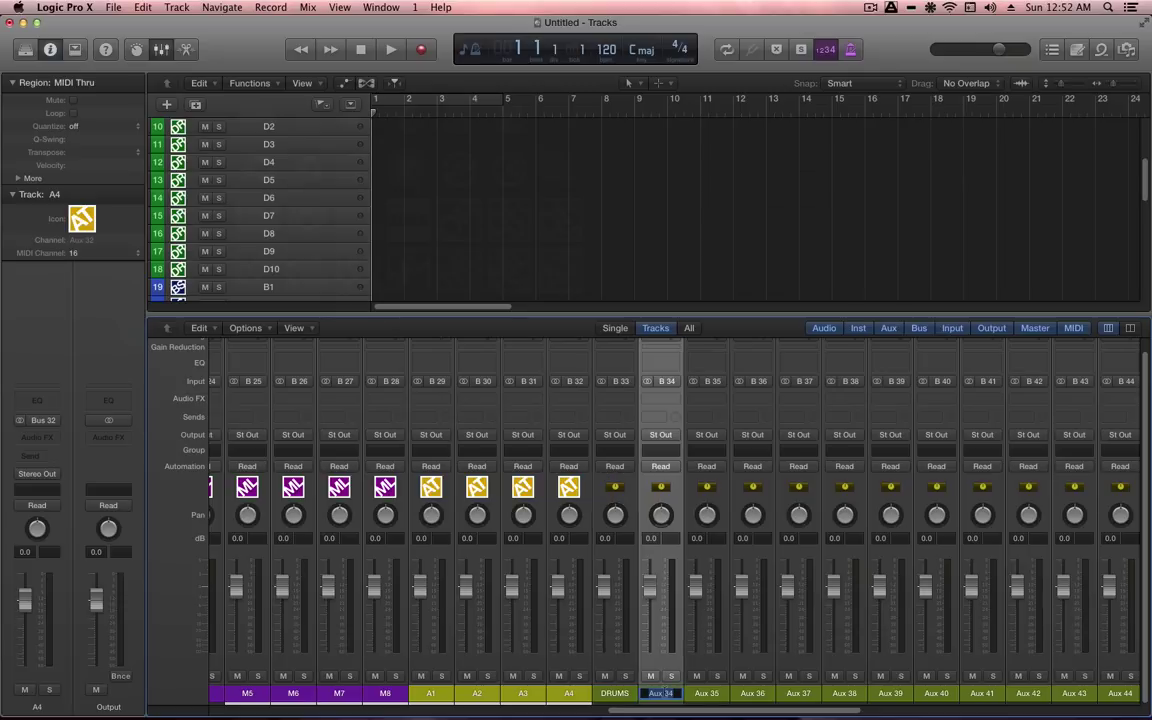
text(BASS)
key(shift+Return)
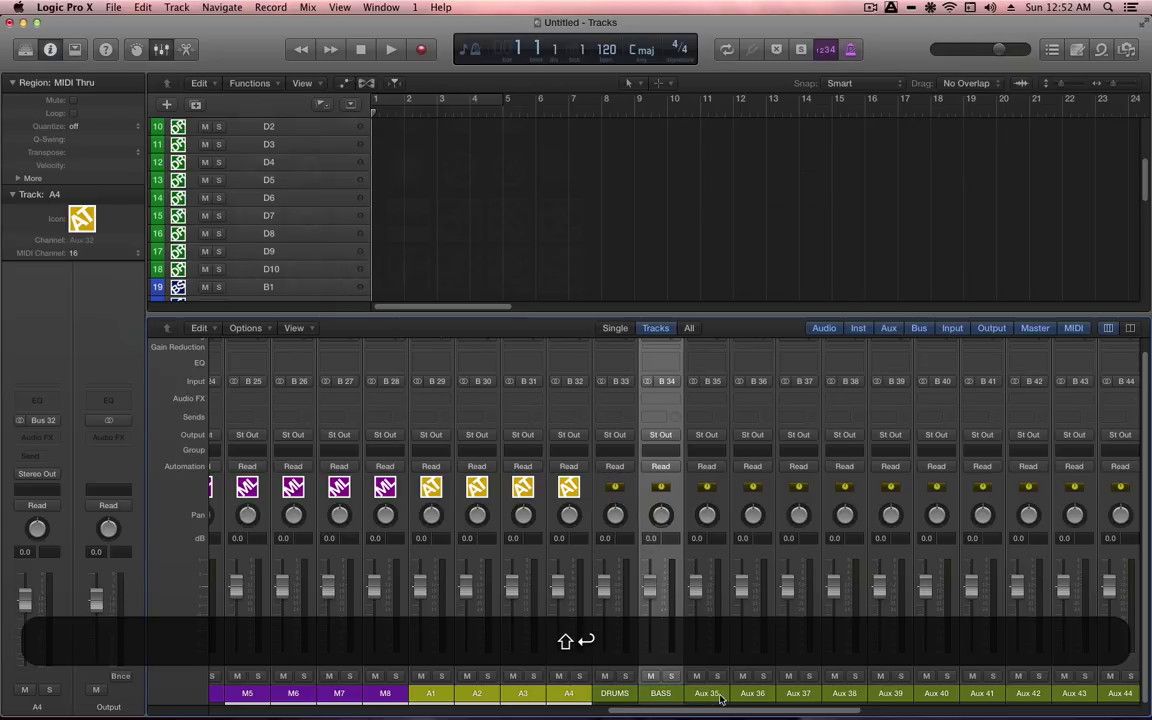
- Rename the Aux 35 channel to MELOD and the Aux 36 channel to ATMOS
key(Tab)
text(MELOD)
key(shift+Return)
key(Tab)
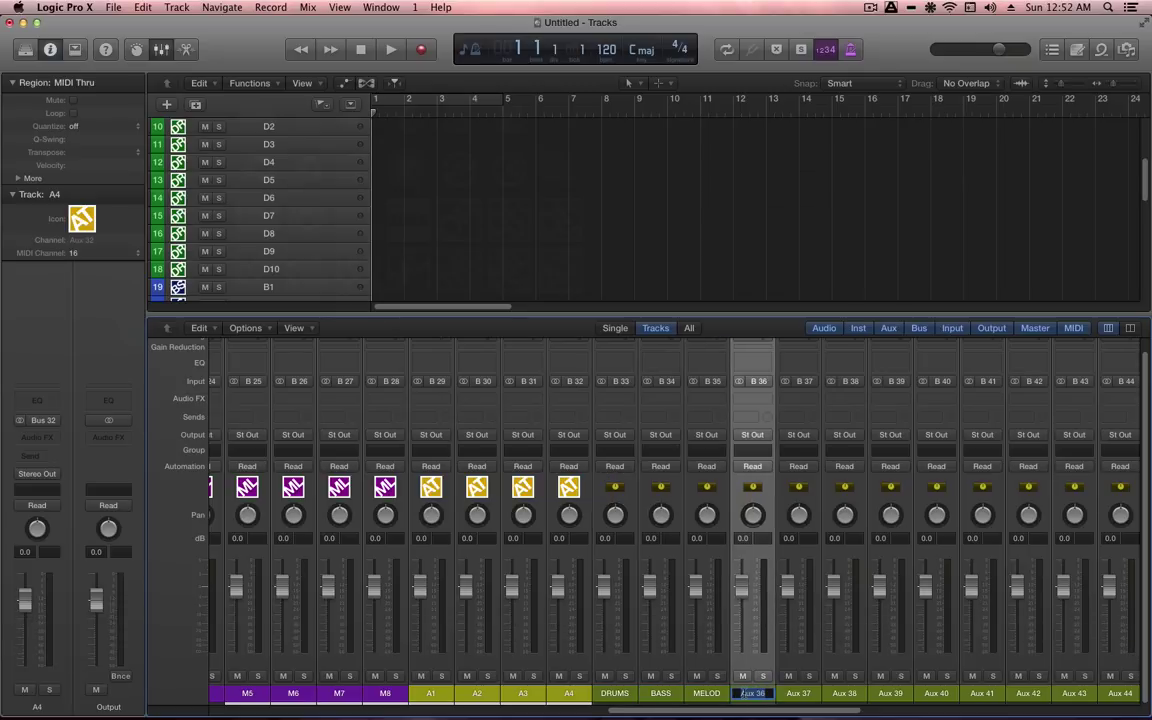
text(ATMOS)
key(shift+Return)
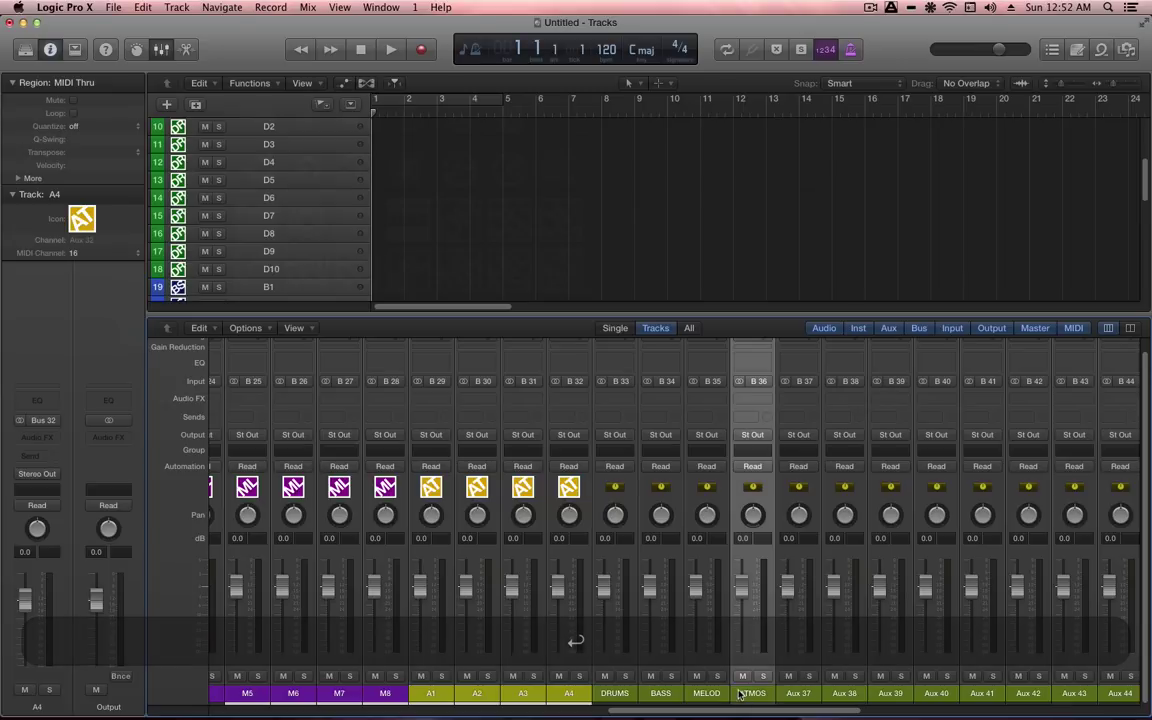
- Color the DRUMS channel green and the BASS channel blue
click(617, 700)
key(alt+c)
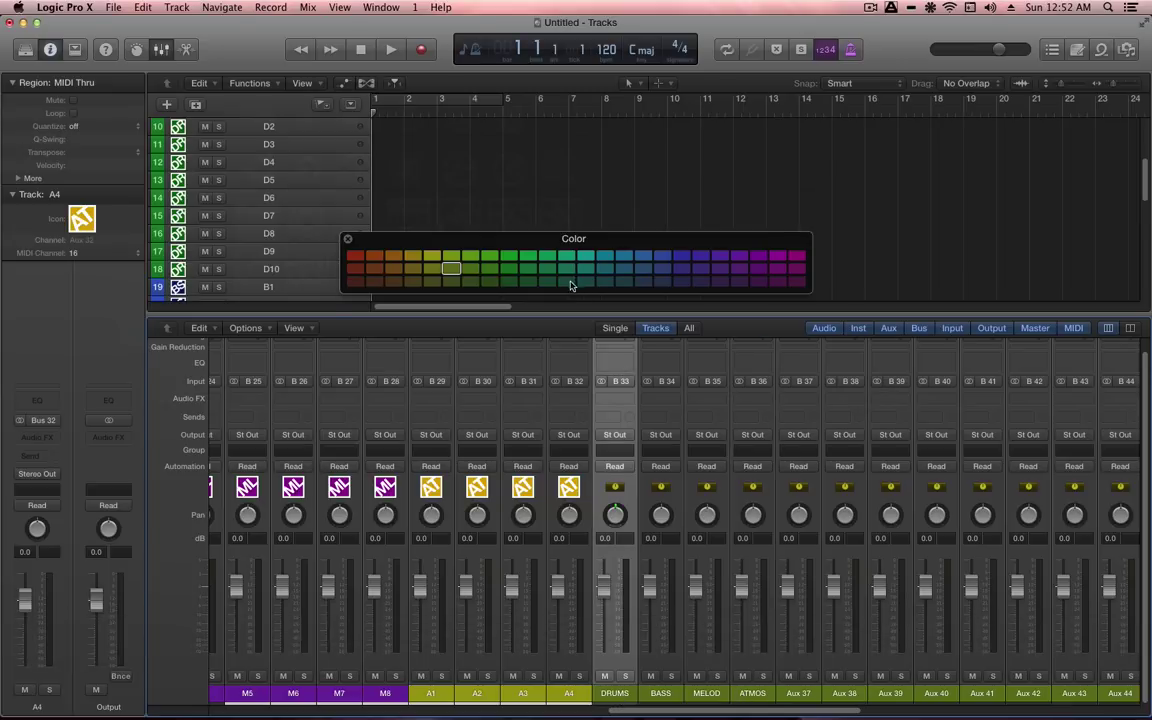
click(509, 268)
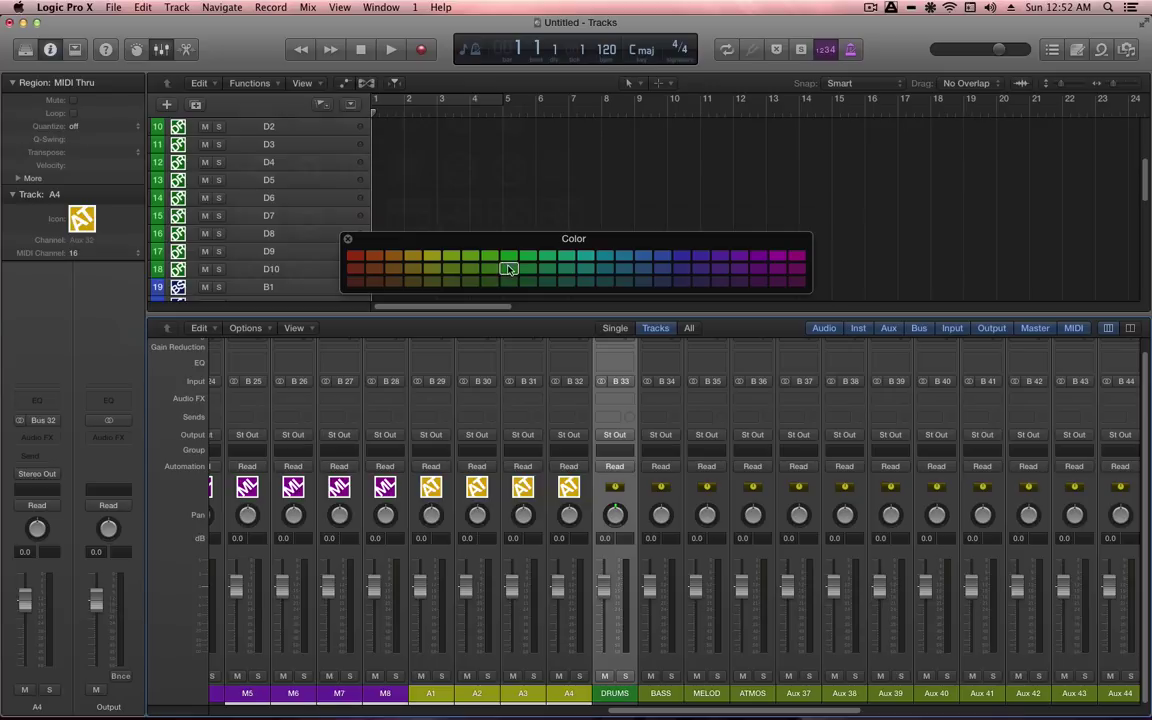
key(Down)
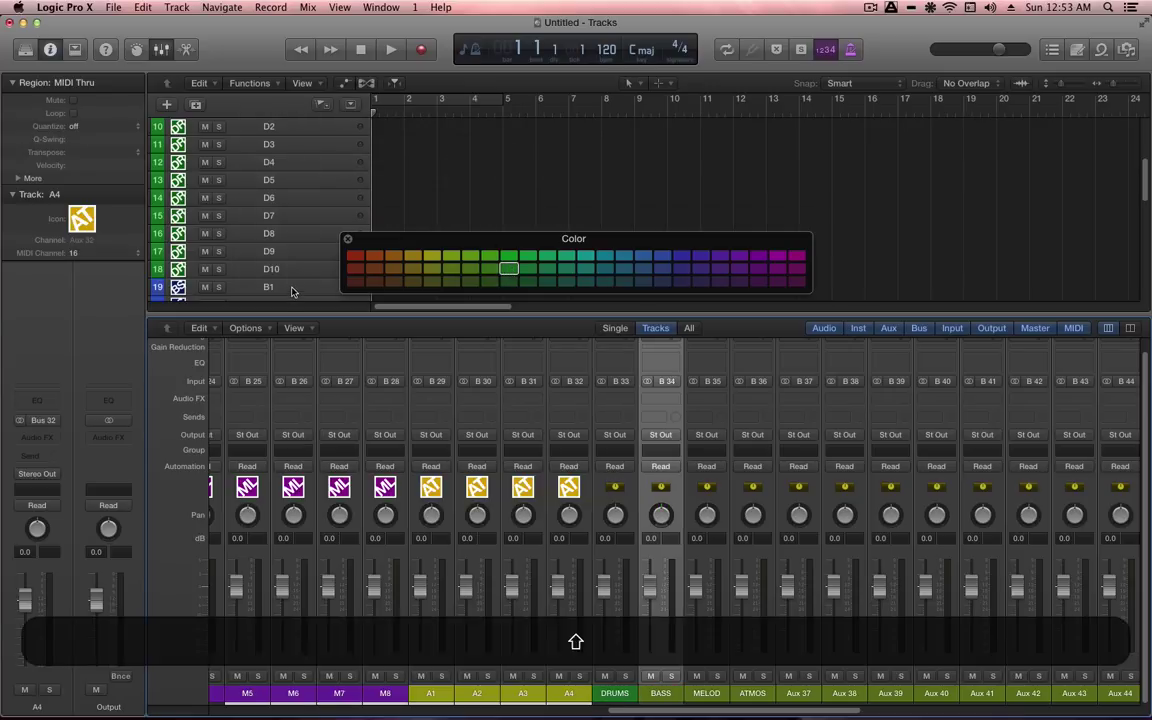
key(Up)
key(Down)
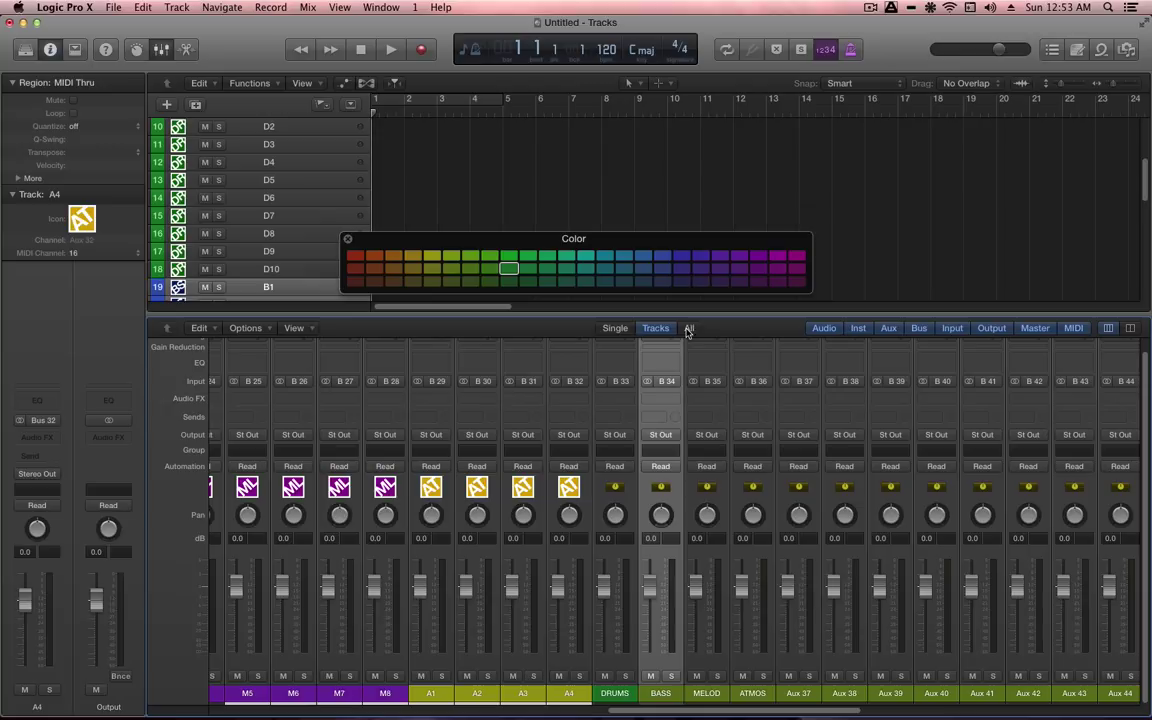
click(662, 255)
- Color the MELOD channel purple and the ATMOS channel yellow, closing the color palette when done
key(Down)
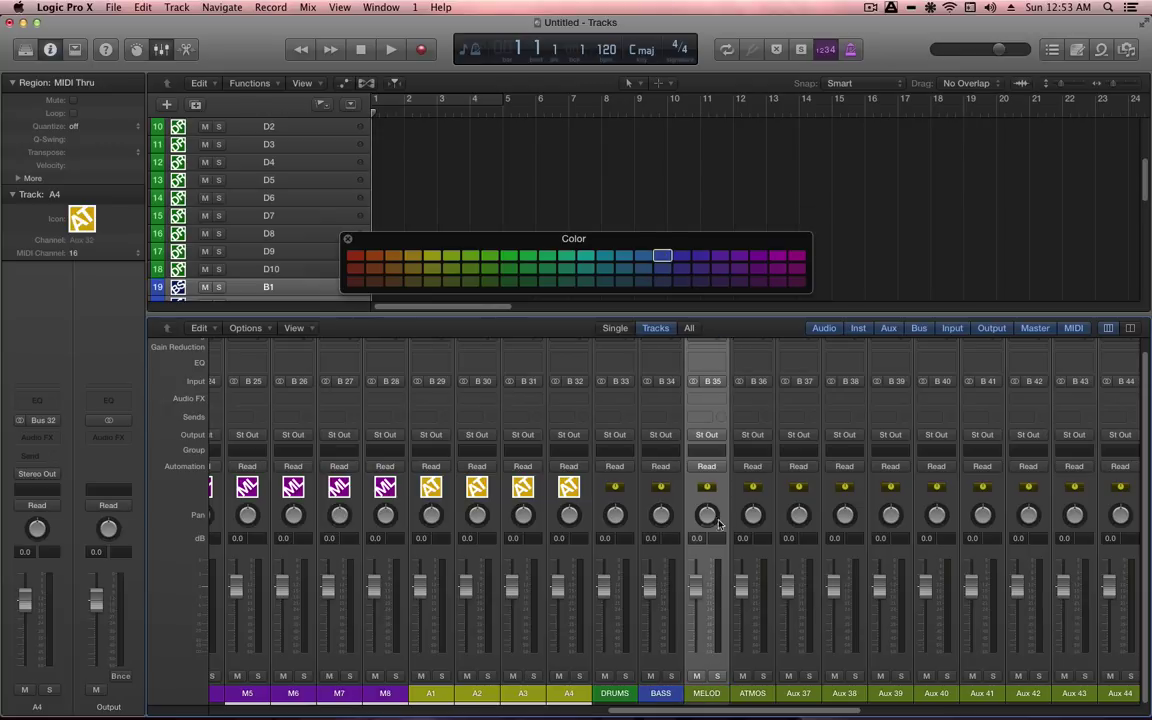
click(758, 255)
key(Down)
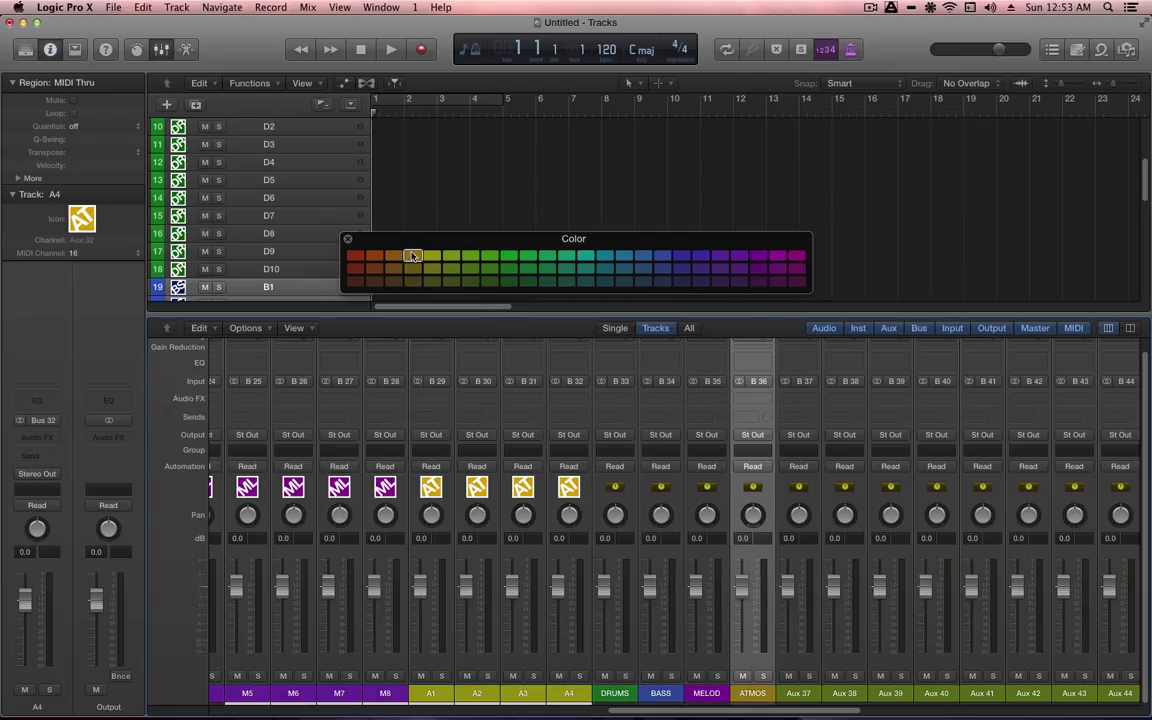
click(432, 257)
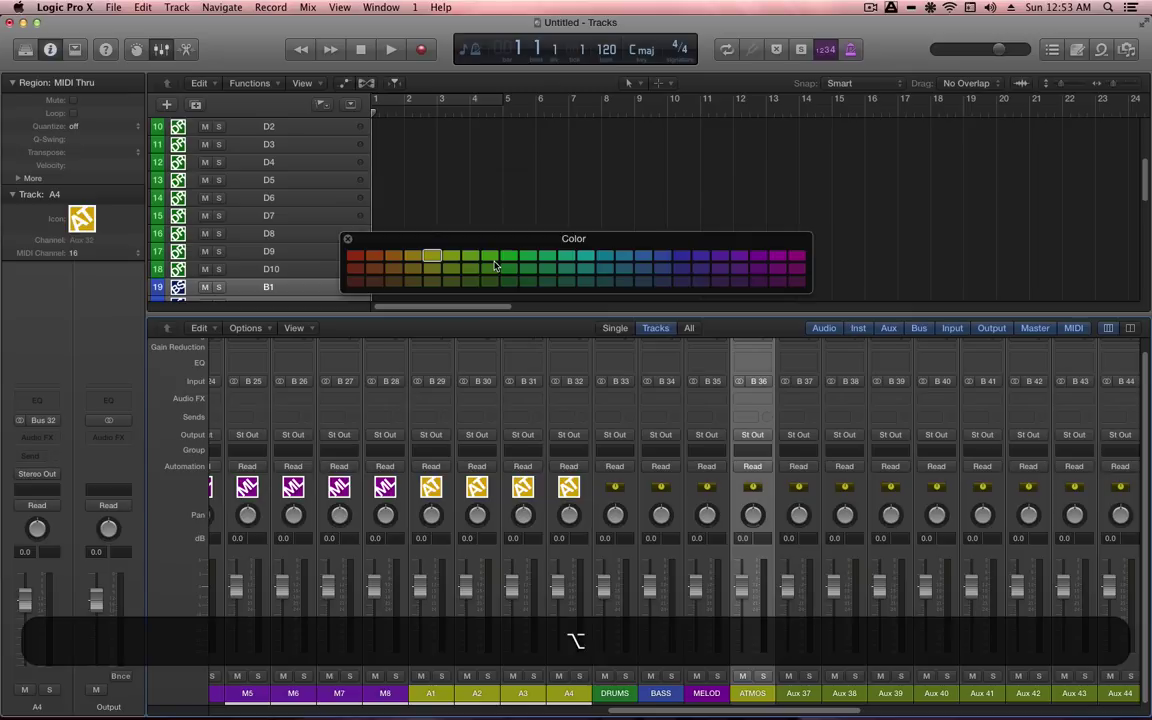
key(alt+c)
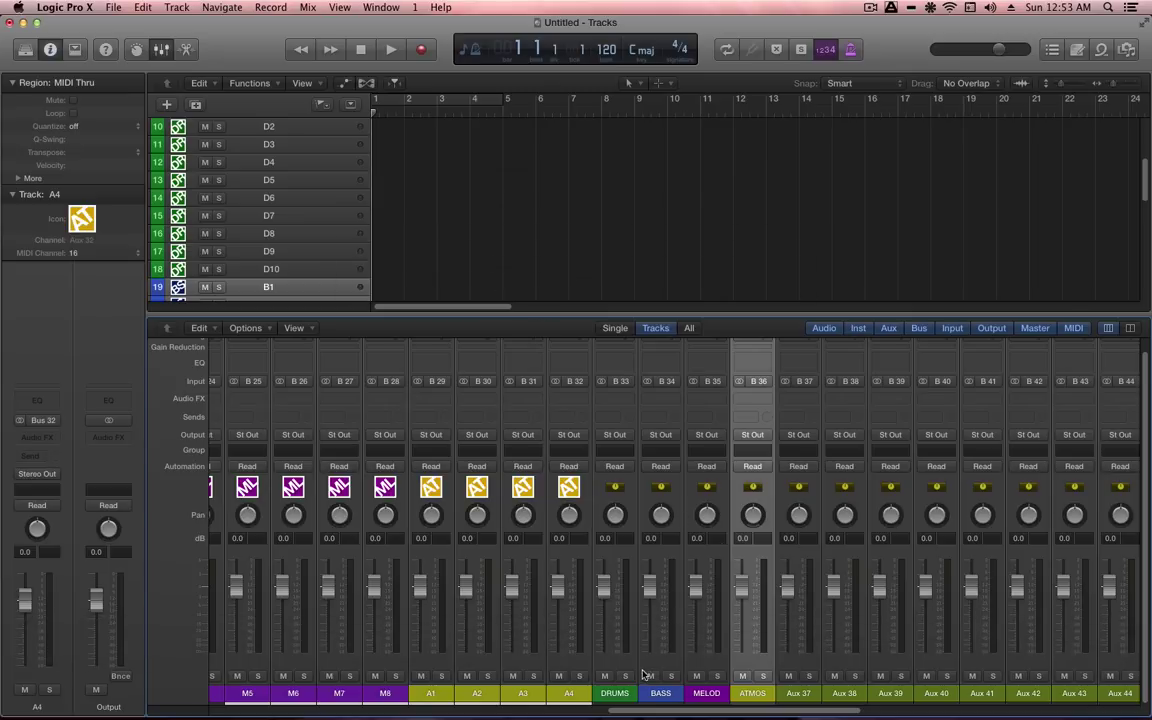
- Create arrangement tracks for the DRUMS, BASS, MELOD and ATMOS channels and close the mixer
click(614, 693)
shift+click(745, 695)
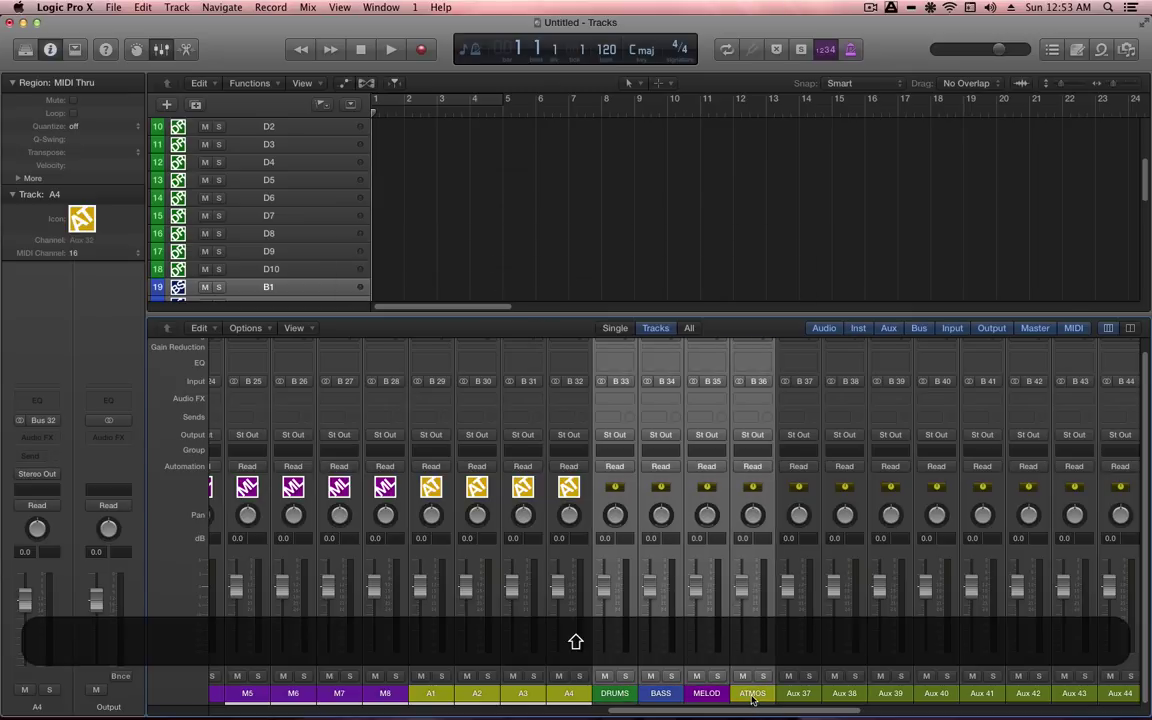
key(ctrl+t)
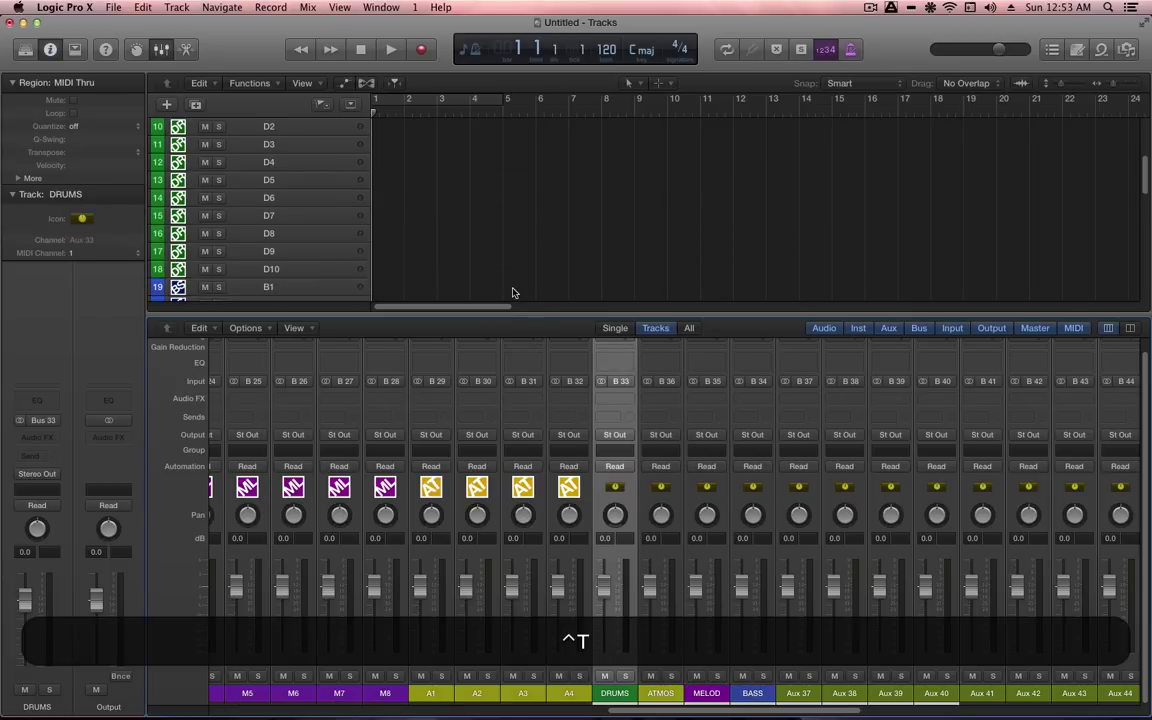
key(x)
- Reorder the group tracks so DRUMS sits below D10, BASS below B10 and MELOD below M8
scroll(505, 433, down, 5)
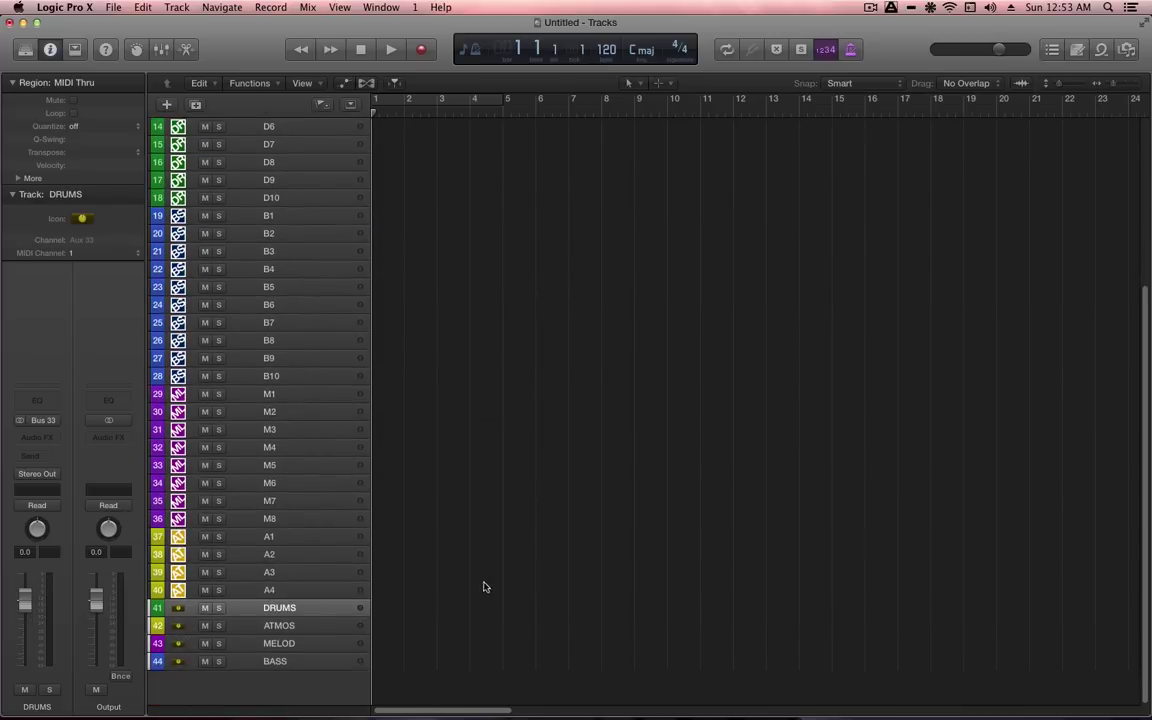
drag(325, 608, 317, 215)
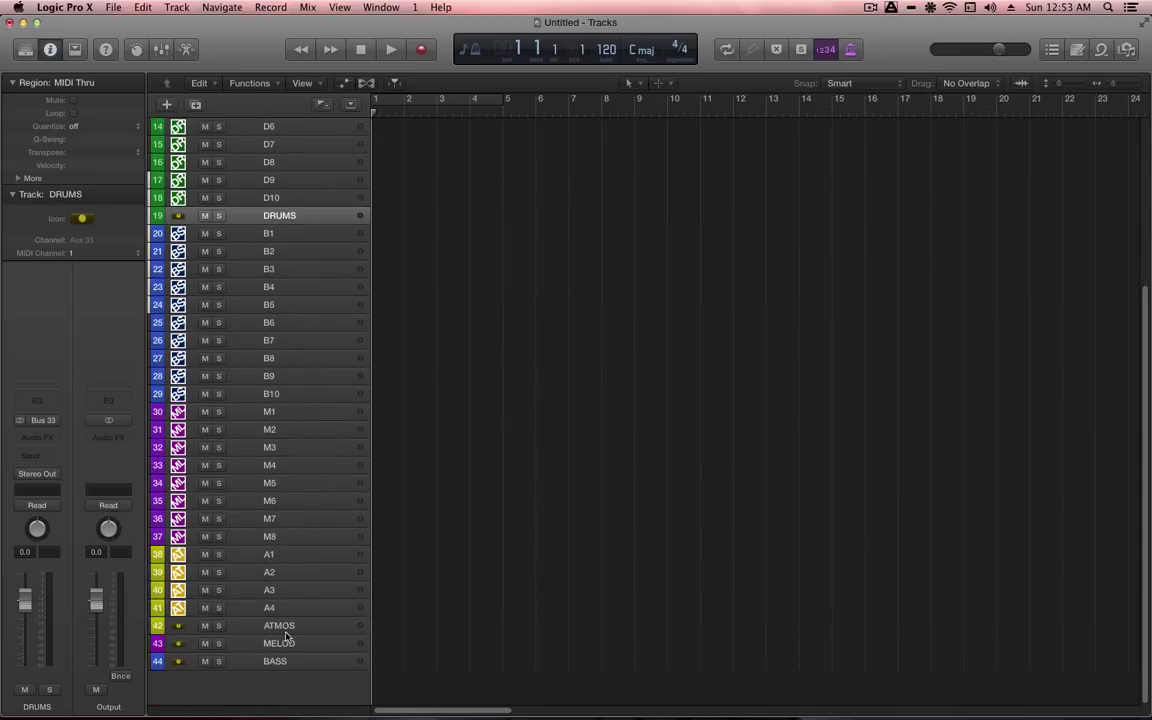
drag(279, 463, 298, 409)
click(278, 663)
drag(276, 665, 272, 572)
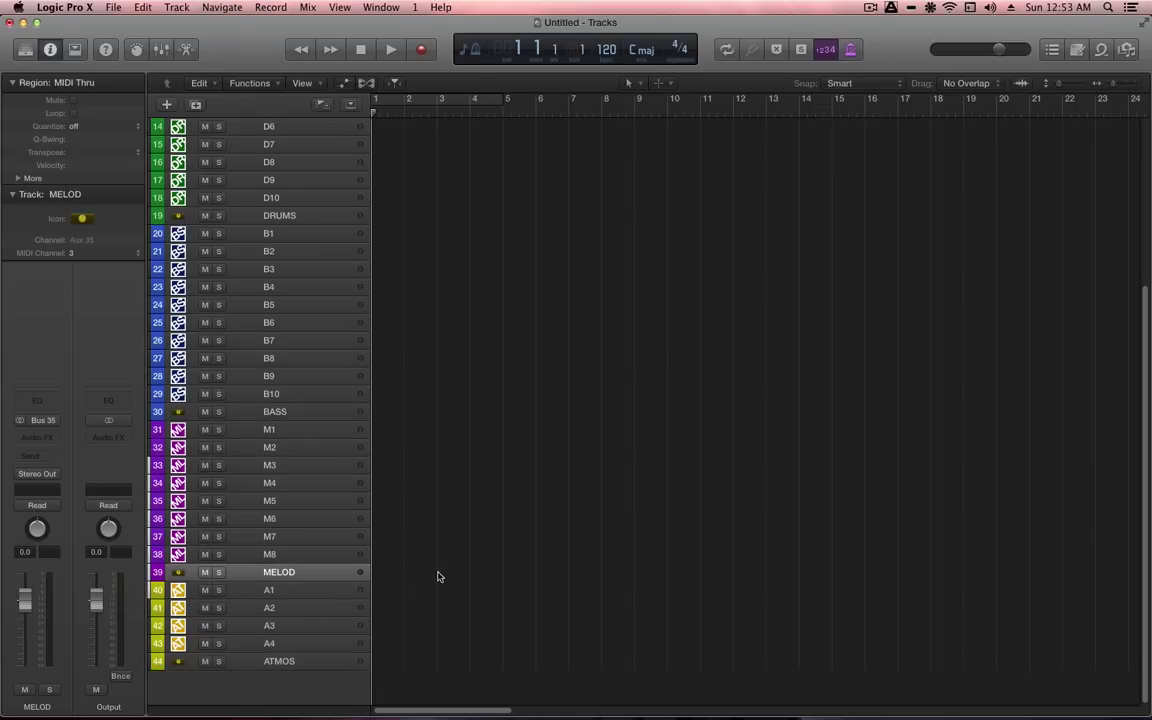
- Assign the red MIX icon to the DRUMS and BASS group tracks
click(157, 219)
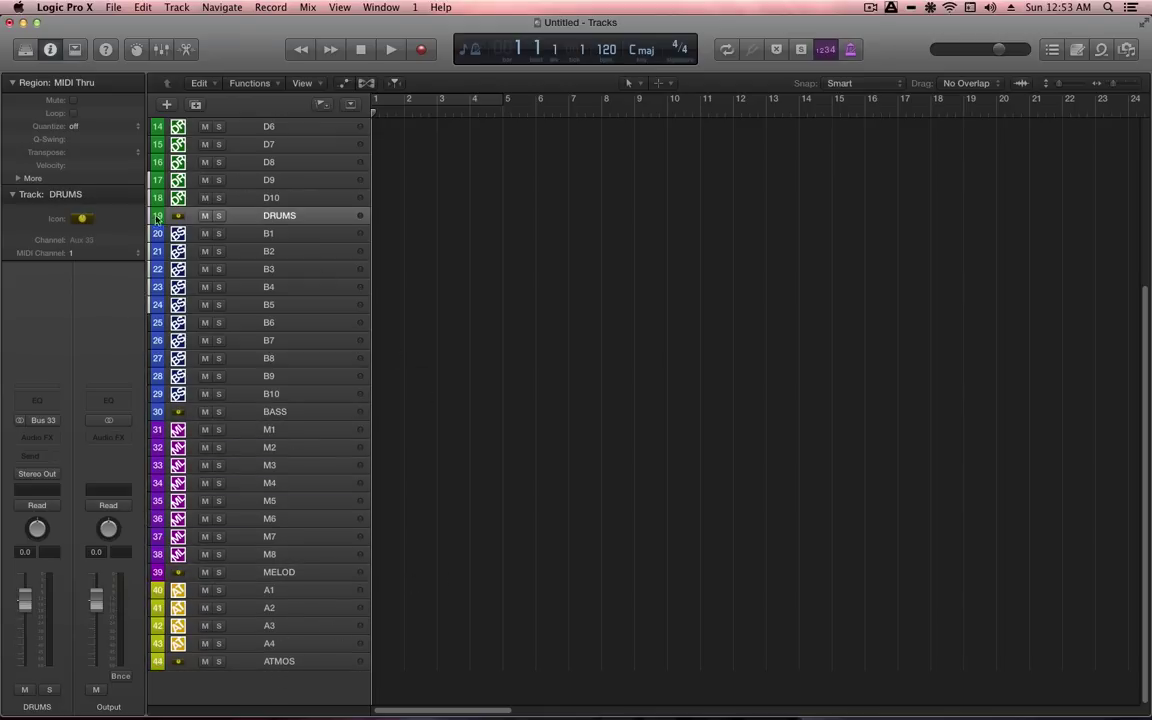
click(86, 219)
scroll(367, 323, down, 3)
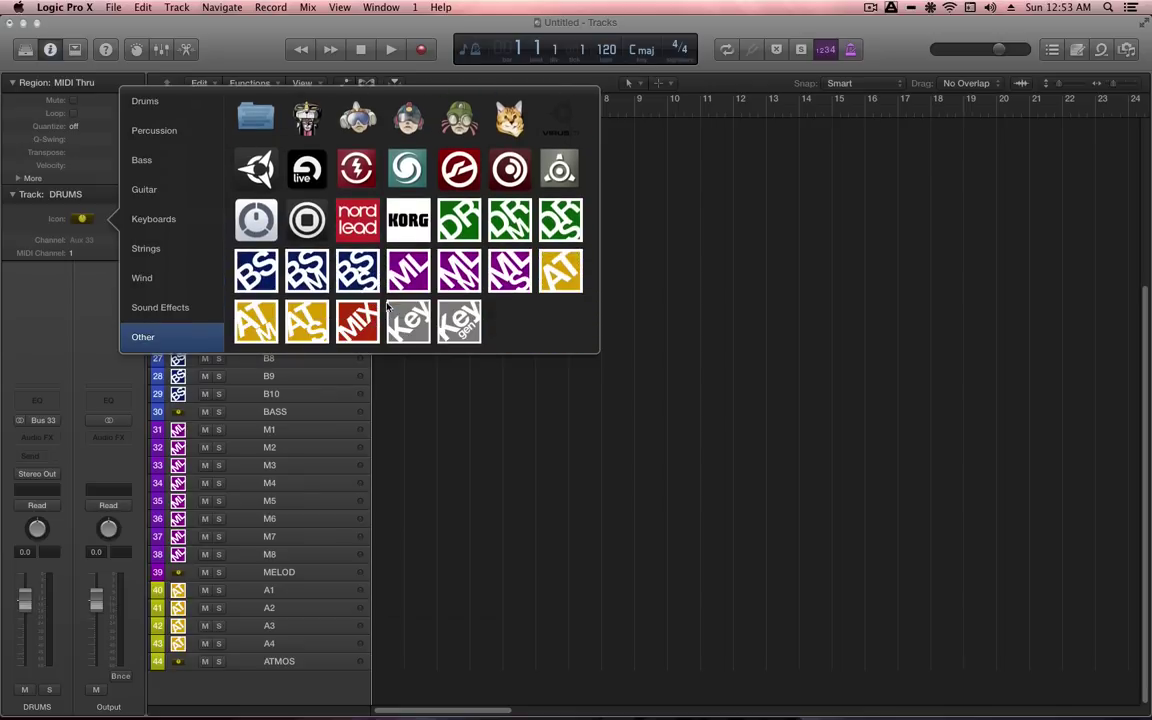
click(357, 323)
click(270, 411)
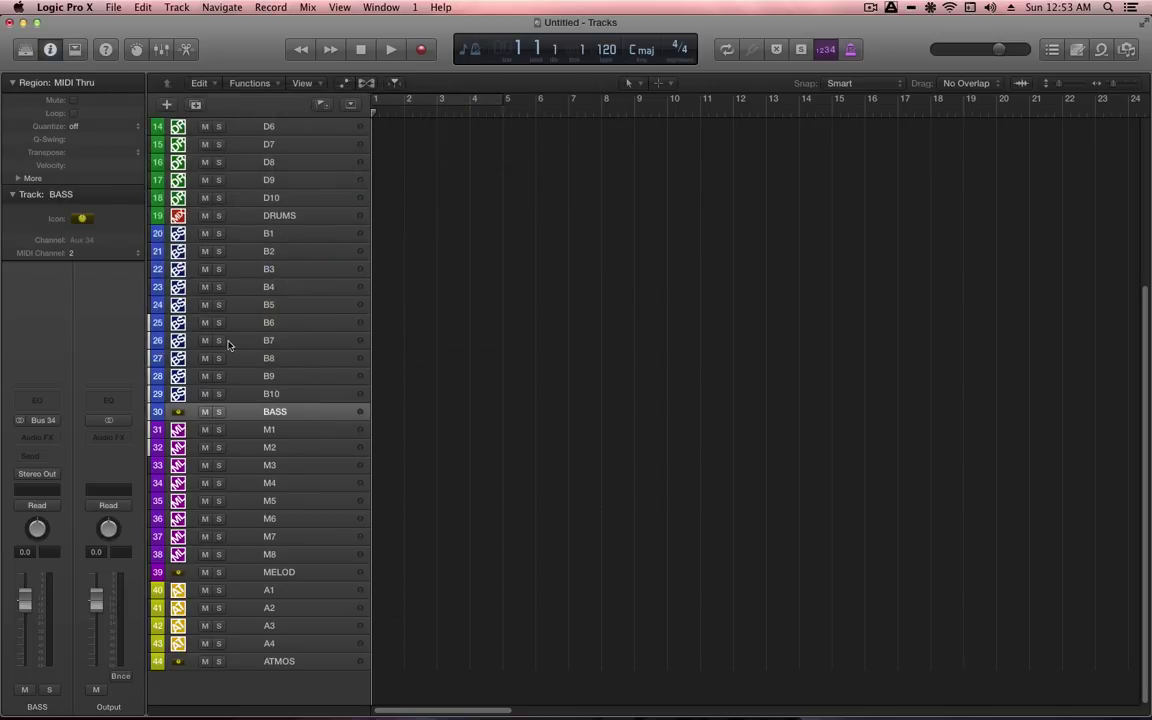
click(84, 220)
scroll(357, 300, down, 3)
click(355, 321)
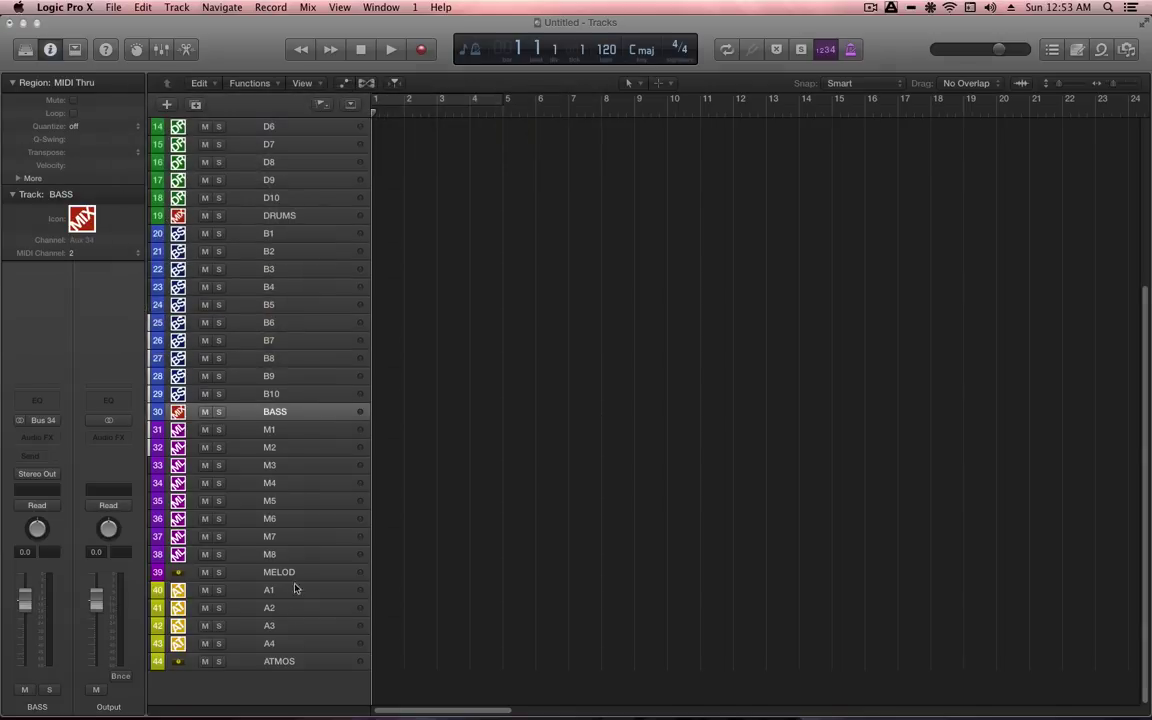
- Assign the red MIX icon to the MELOD and ATMOS group tracks
click(299, 574)
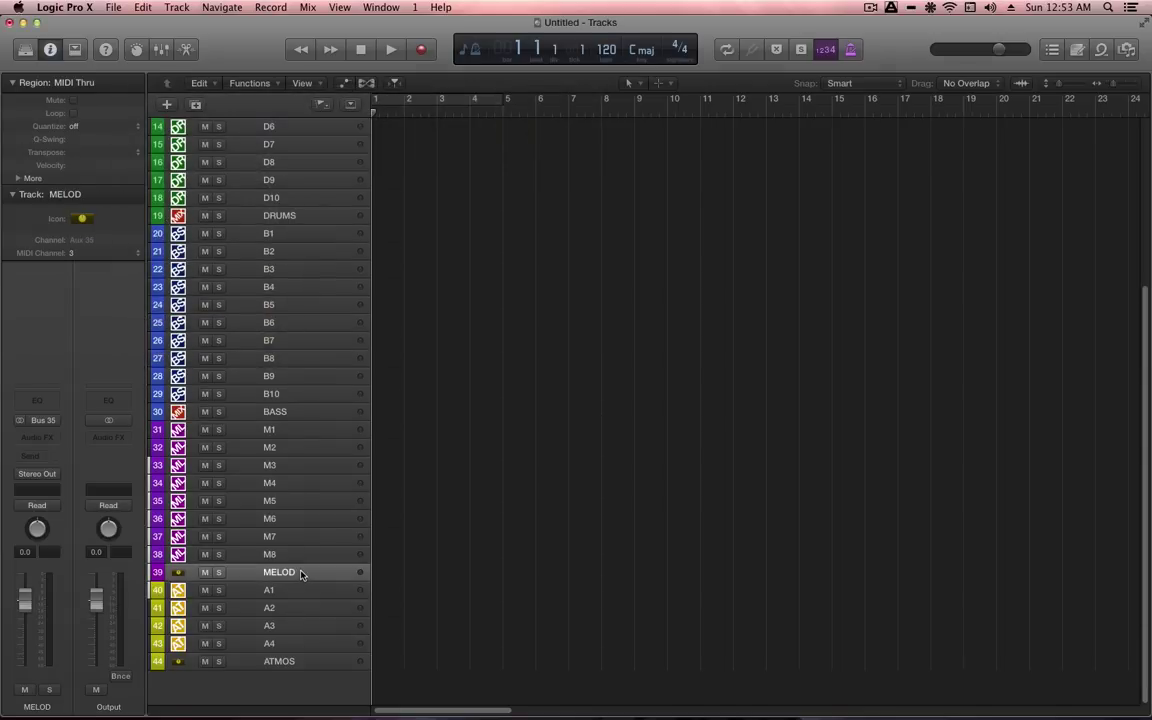
click(82, 219)
scroll(430, 241, down, 3)
click(367, 290)
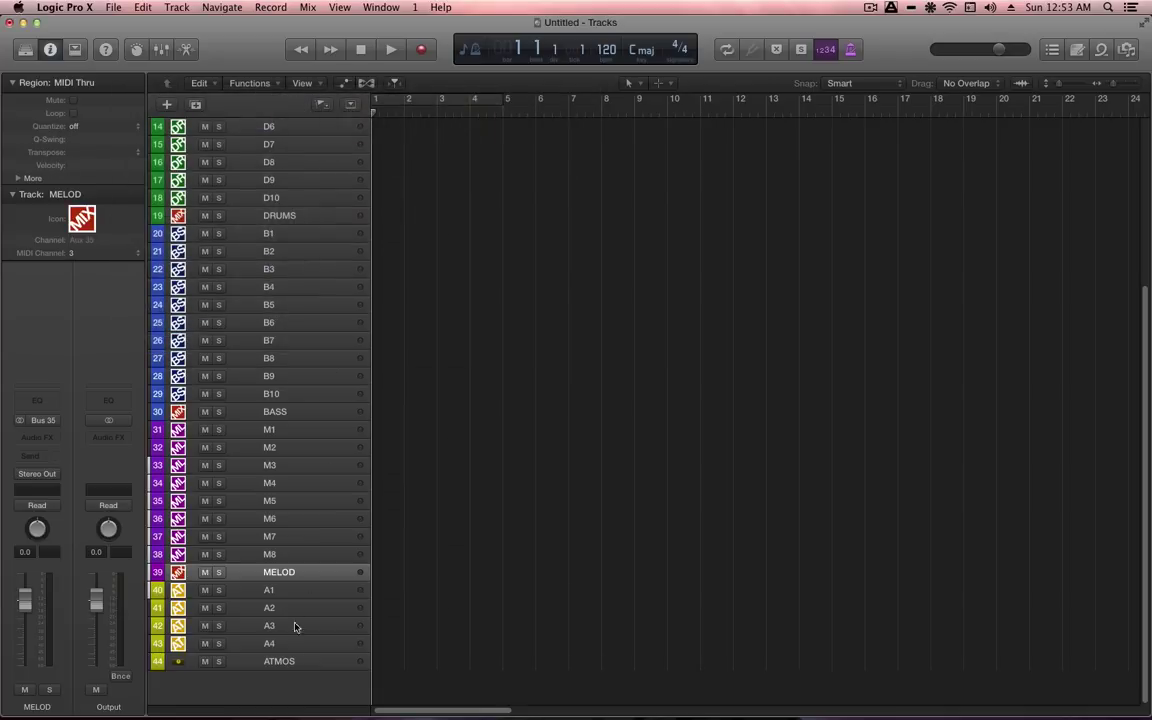
click(289, 662)
click(81, 219)
scroll(447, 287, down, 2)
click(360, 320)
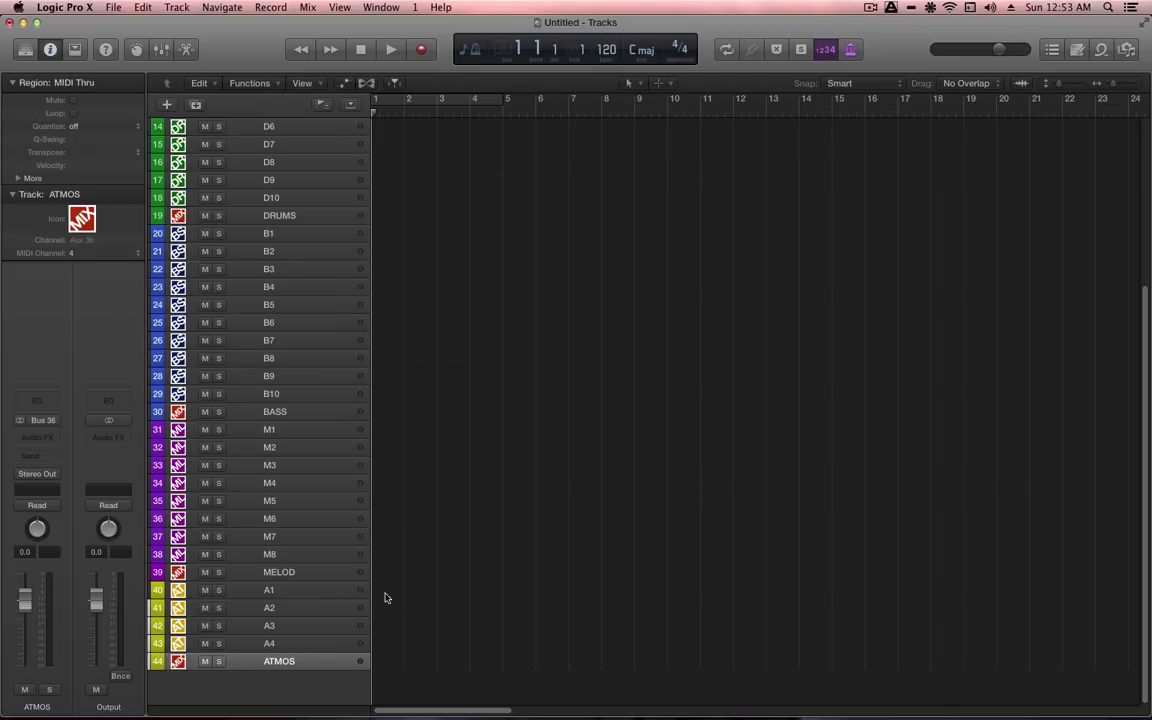
- Create a Folder Stack from all the aux and group tracks, D1 through ATMOS
scroll(332, 455, up, 5)
shift+click(279, 271)
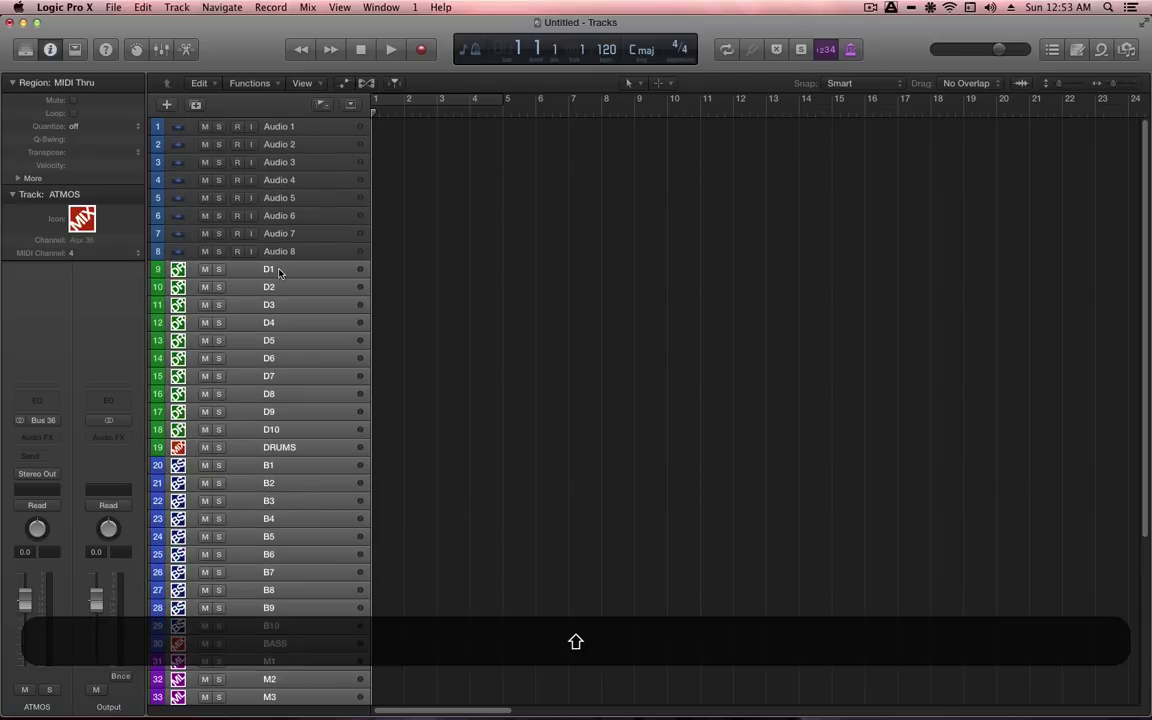
right_click(301, 272)
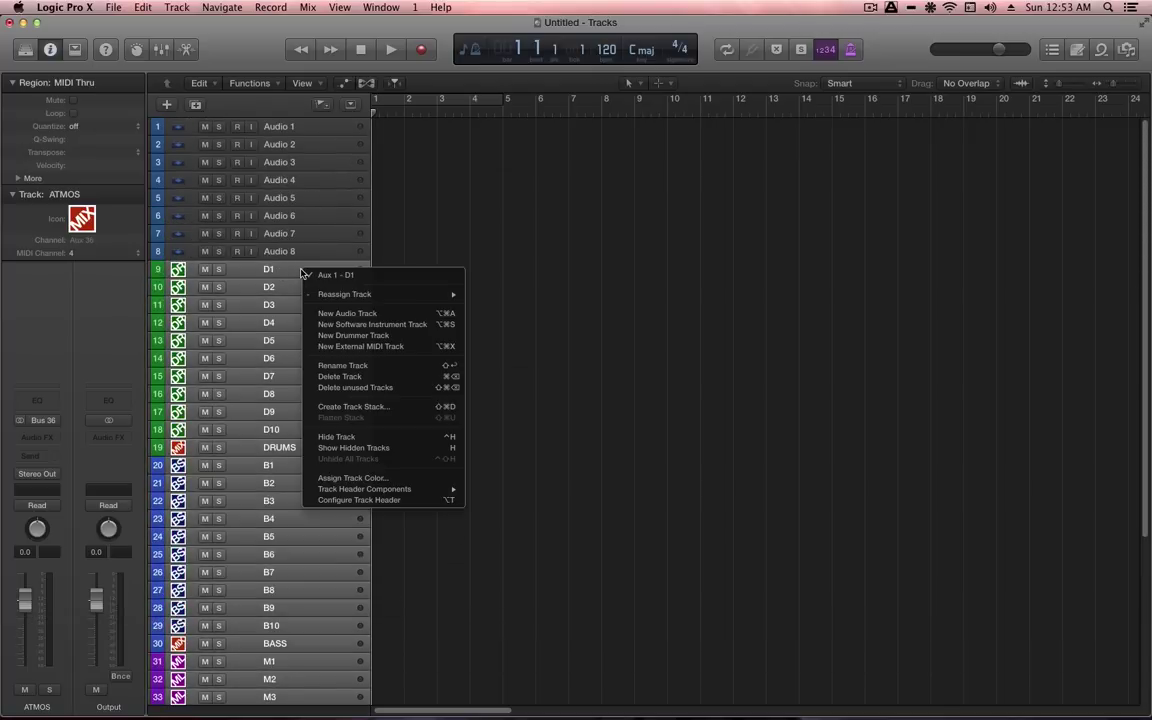
click(320, 406)
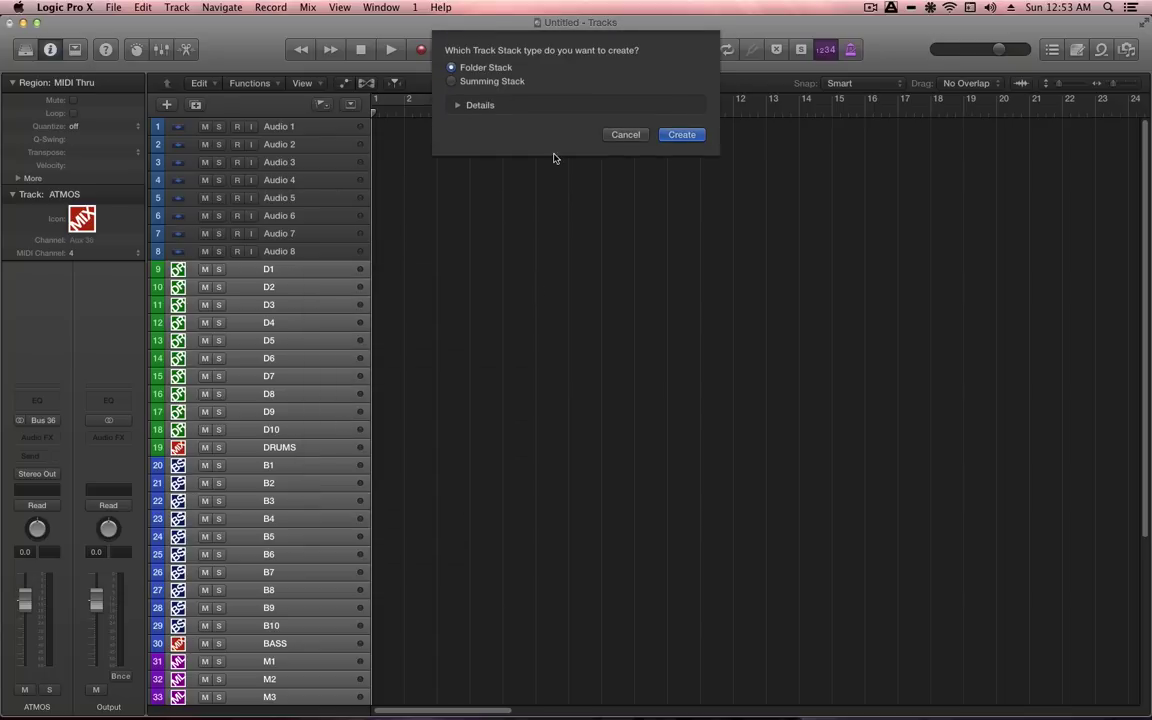
click(686, 135)
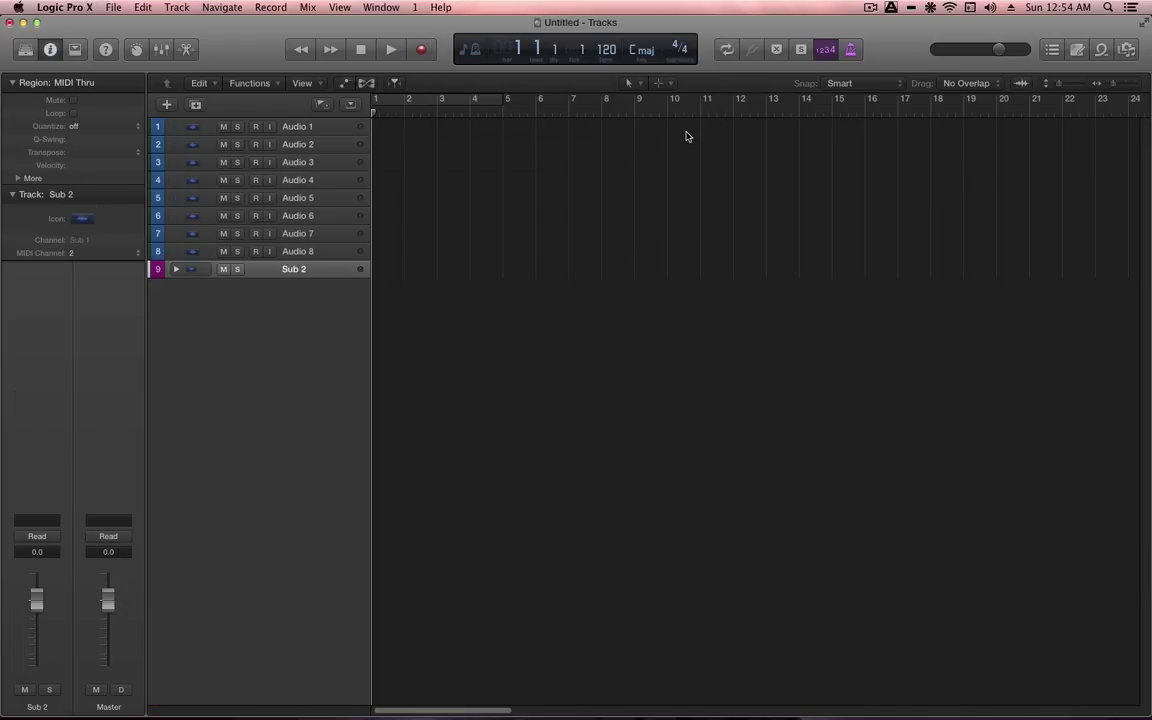
- Rename the new folder stack MIXER and give it the red MIX icon
double_click(296, 270)
text(MIXER)
key(shift+Return)
click(85, 219)
scroll(432, 283, down, 1)
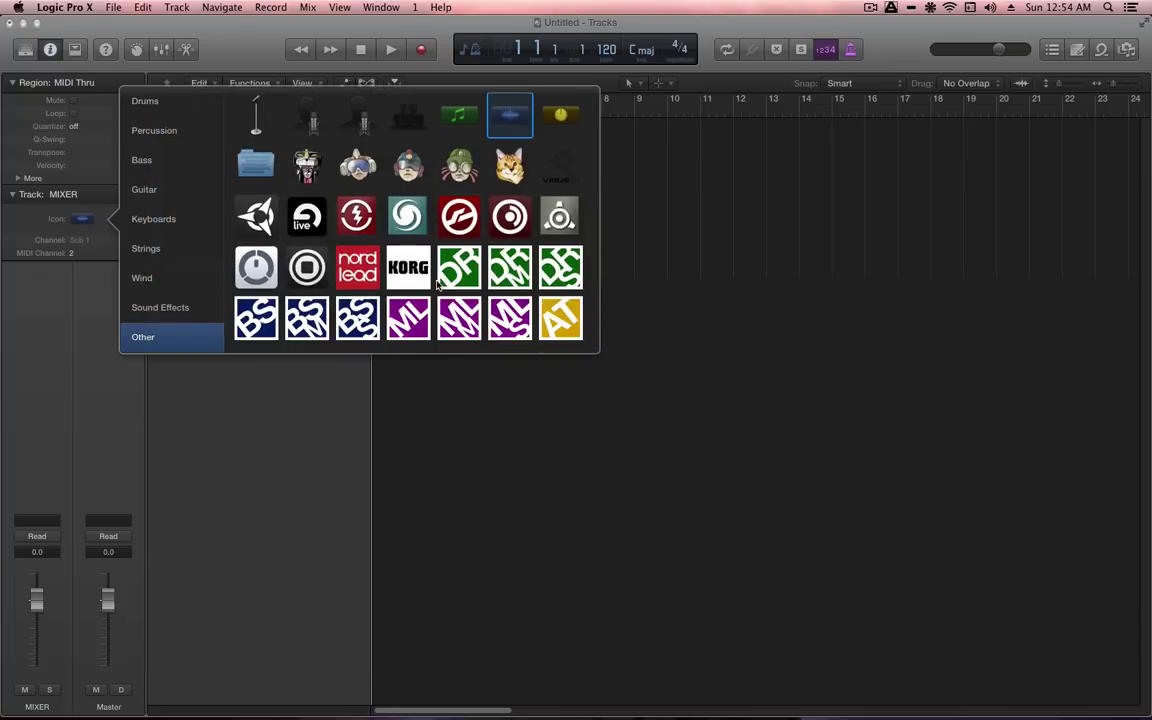
scroll(436, 312, down, 1)
click(357, 320)
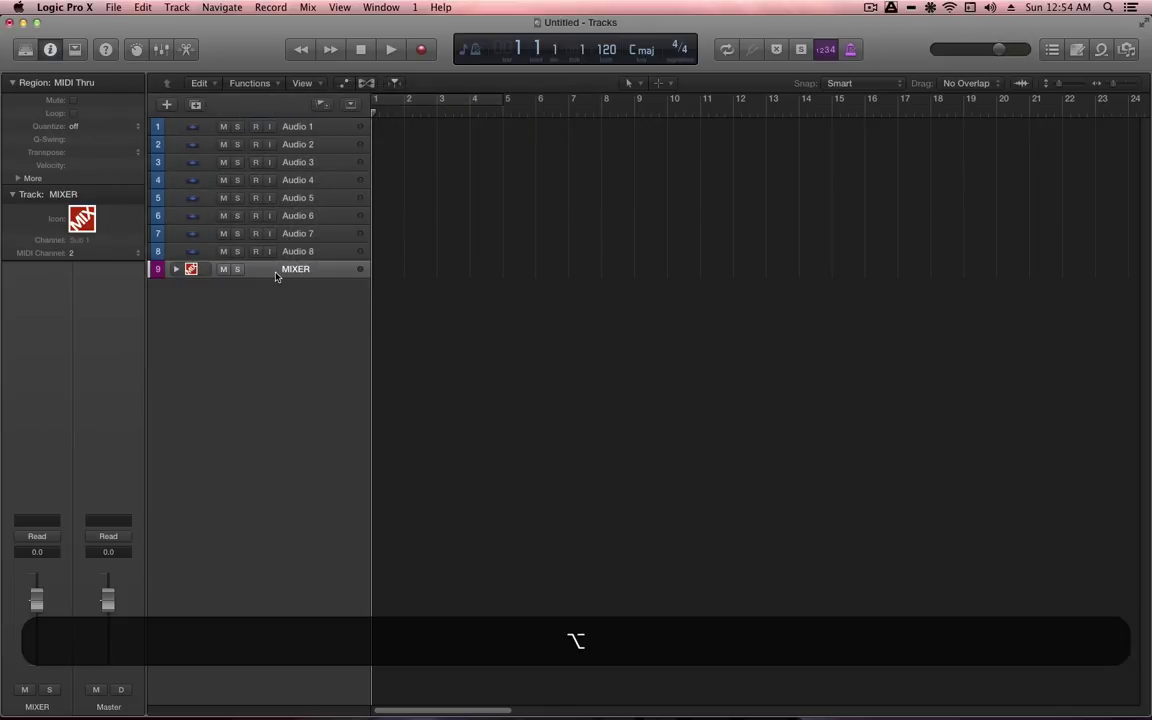
- Color the MIXER stack bright red and move it above Audio 1 as the first track
key(alt+c)
click(356, 257)
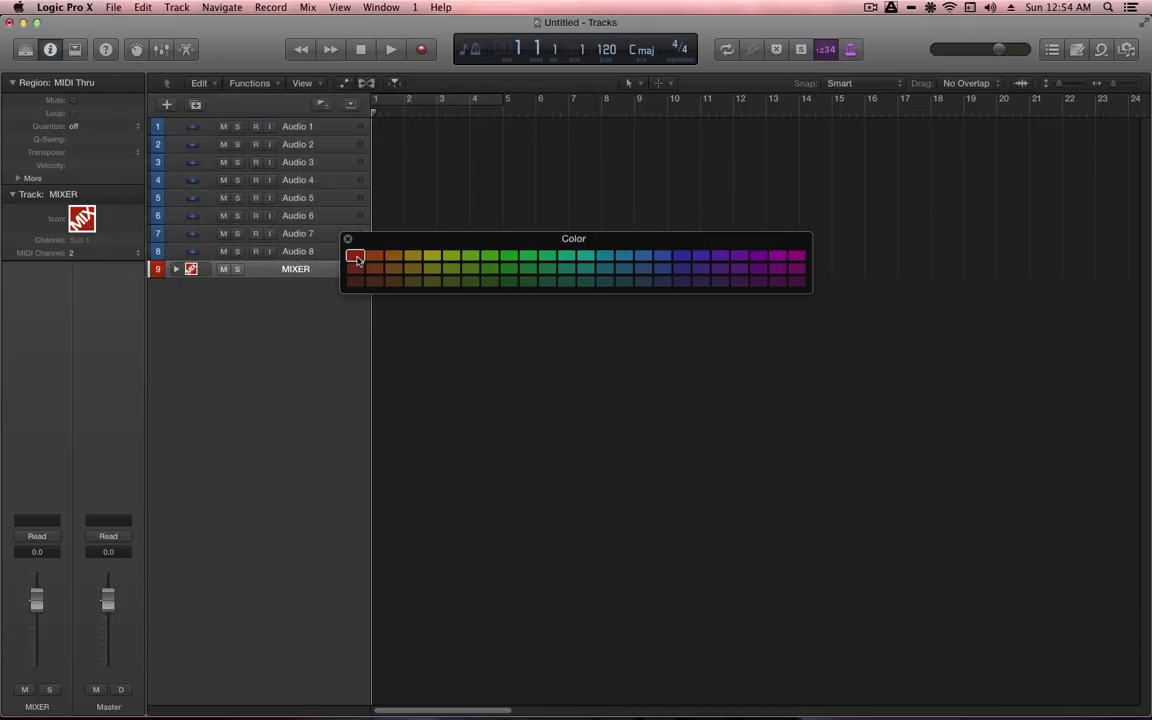
key(alt+c)
drag(287, 270, 285, 126)
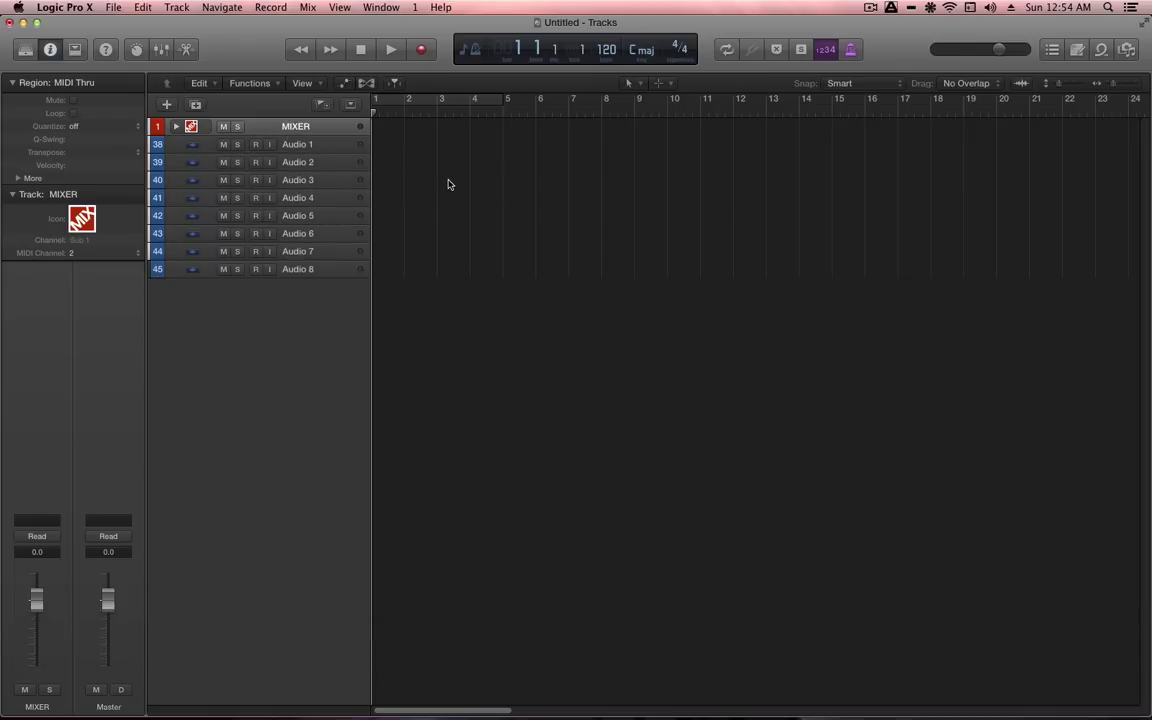
- Open the mixer and examine the channels inside the expanded MIXER stack, collapsing the stack when done
key(x)
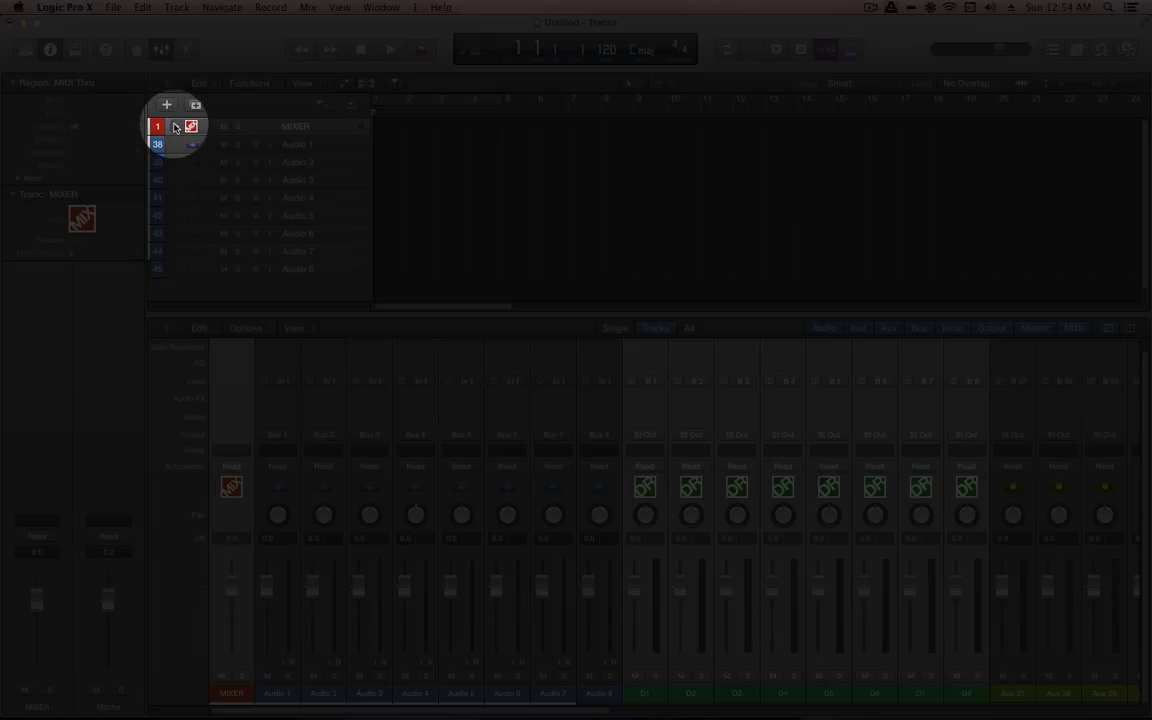
click(175, 127)
scroll(428, 559, right, 10)
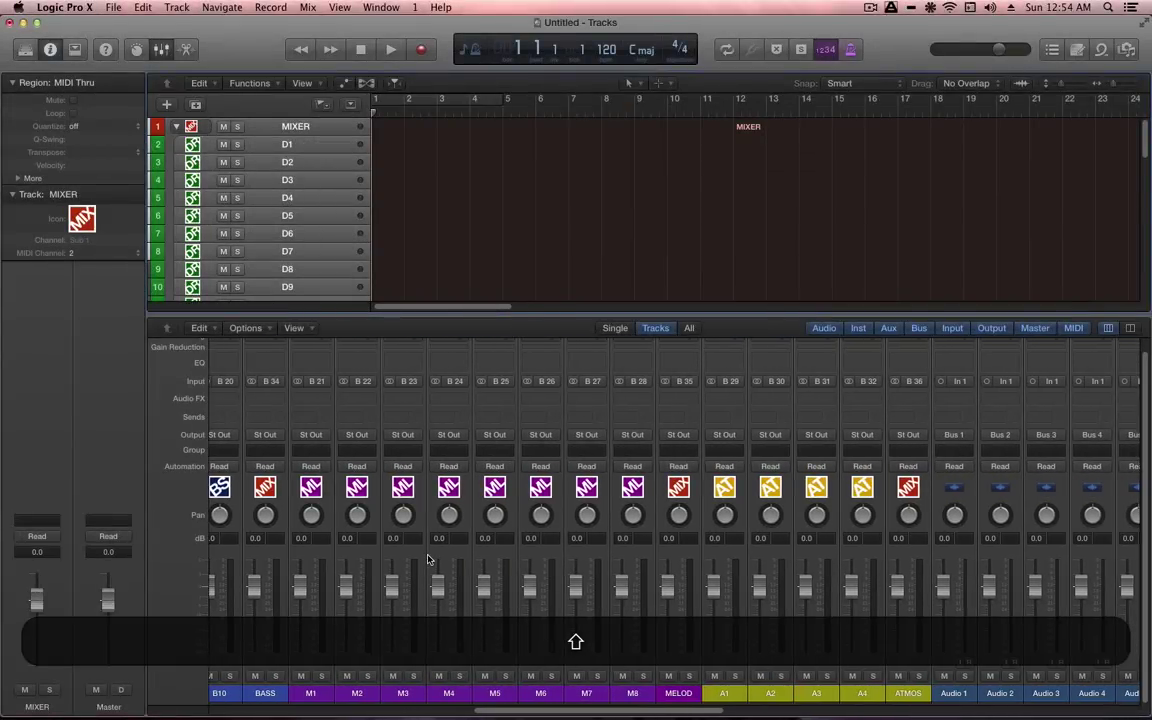
scroll(428, 559, left, 10)
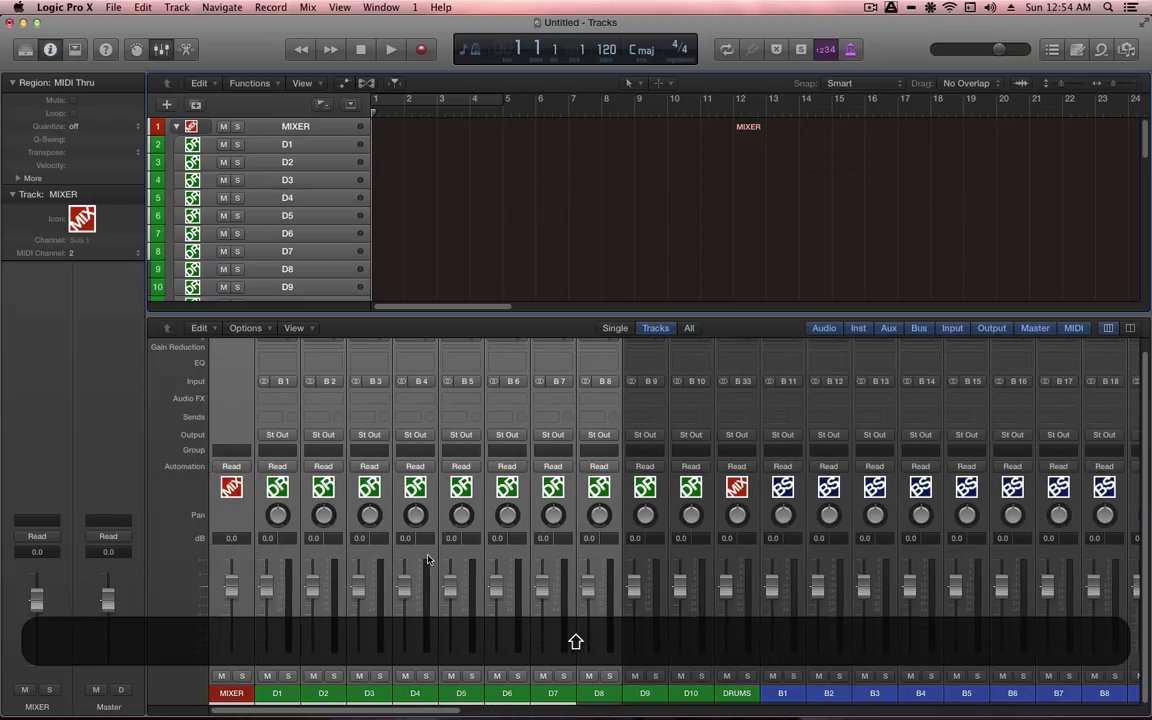
click(176, 127)
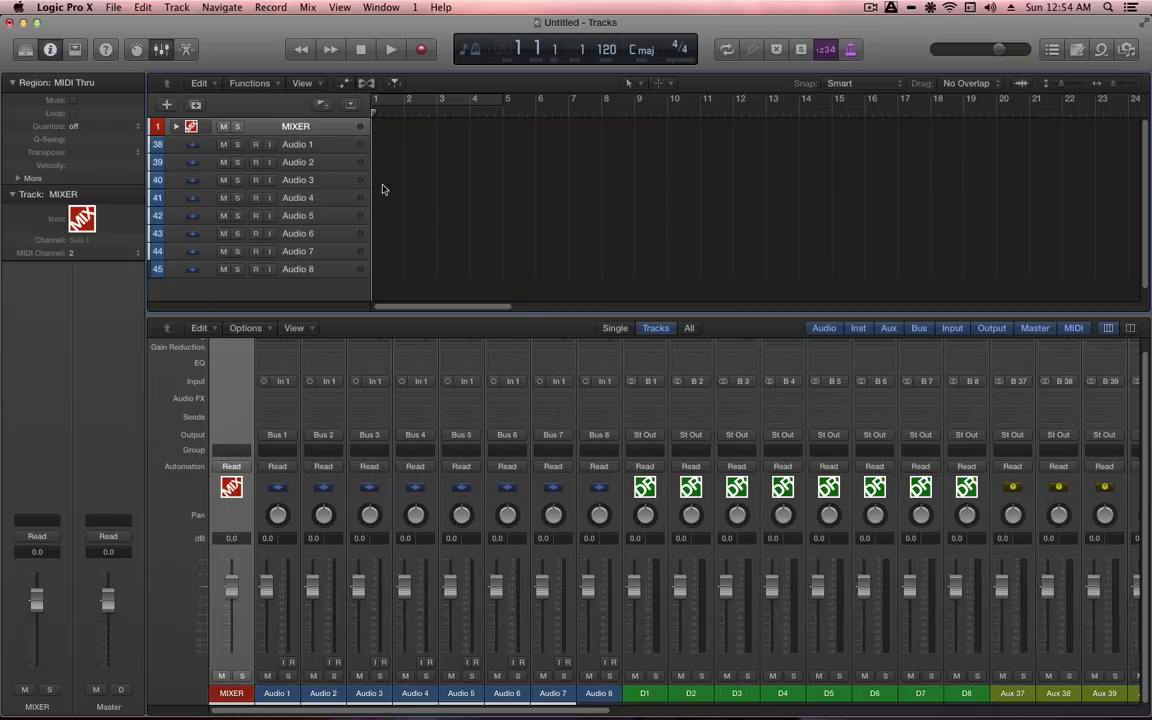
- Create a Folder Stack from the tracks Audio 1 through Audio 8
click(297, 148)
shift+click(296, 268)
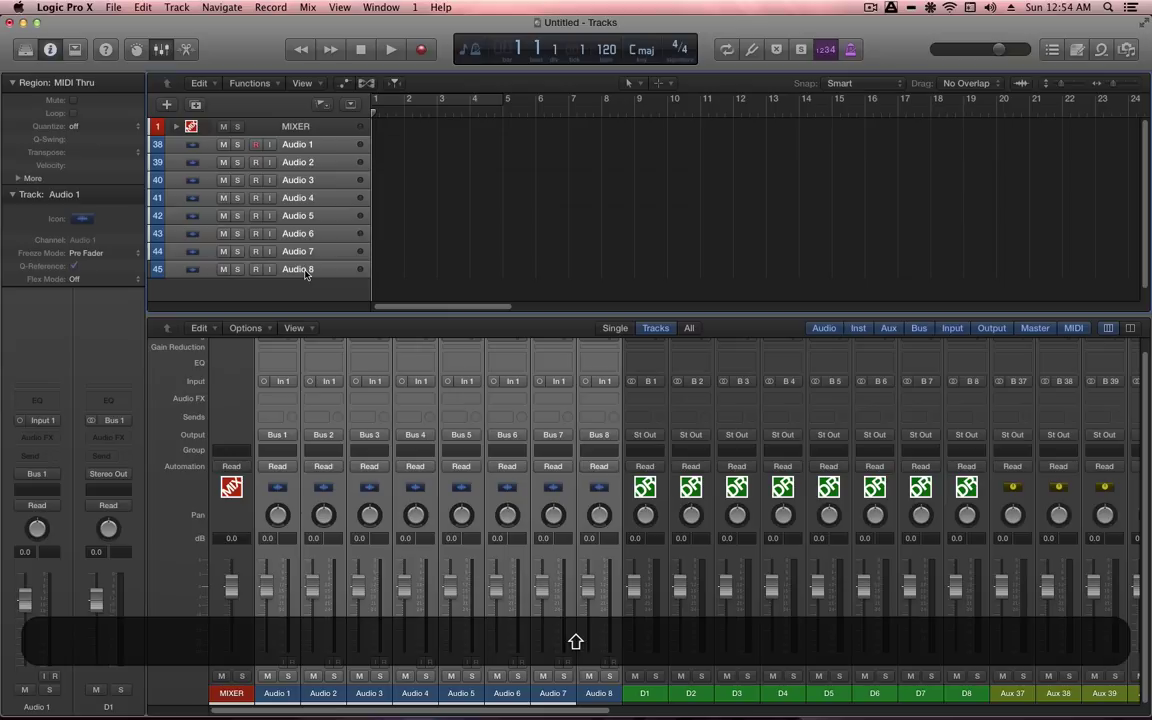
right_click(307, 256)
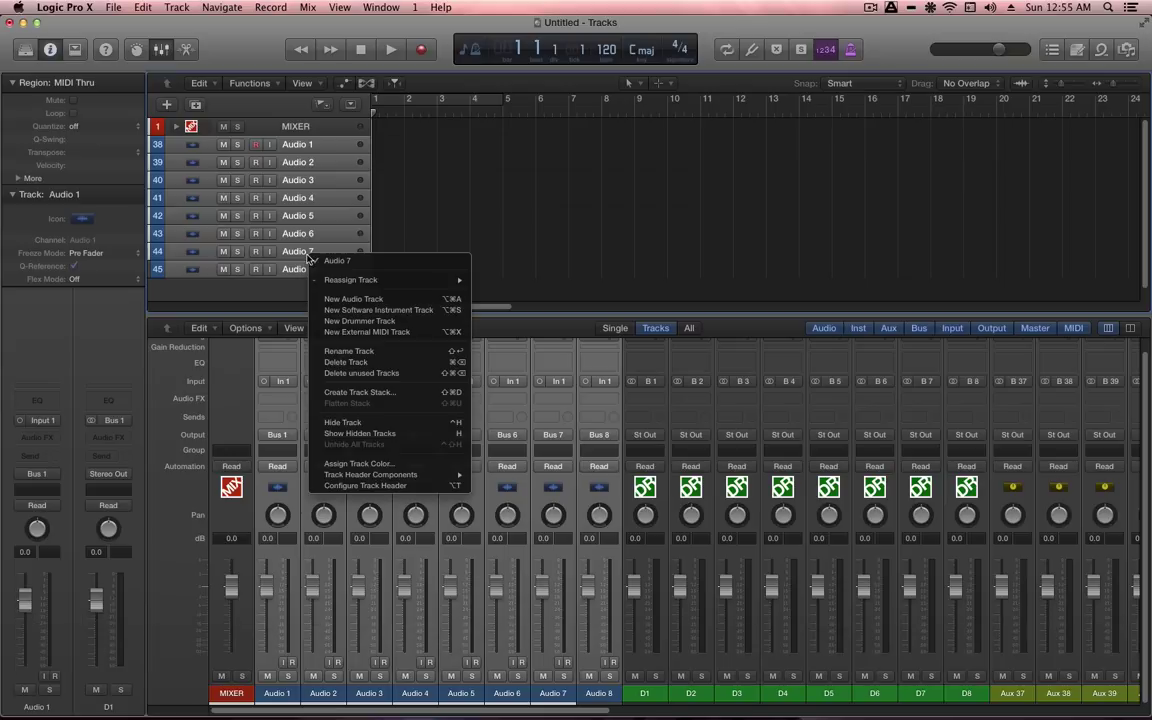
click(376, 392)
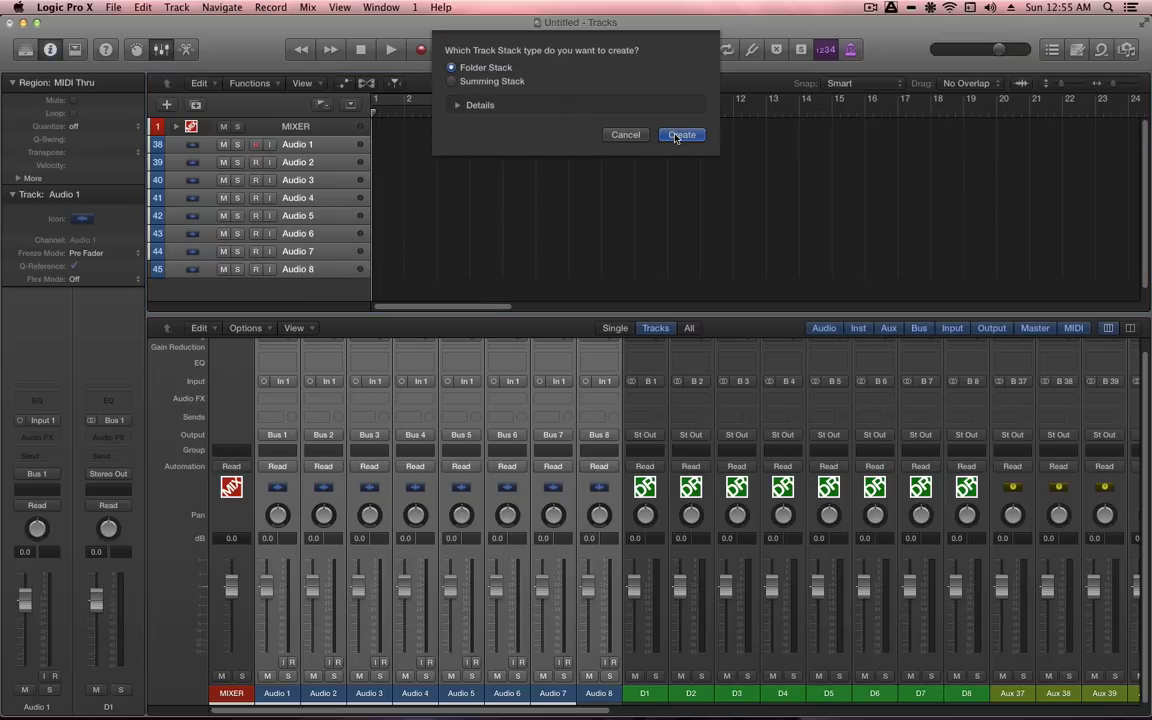
click(680, 135)
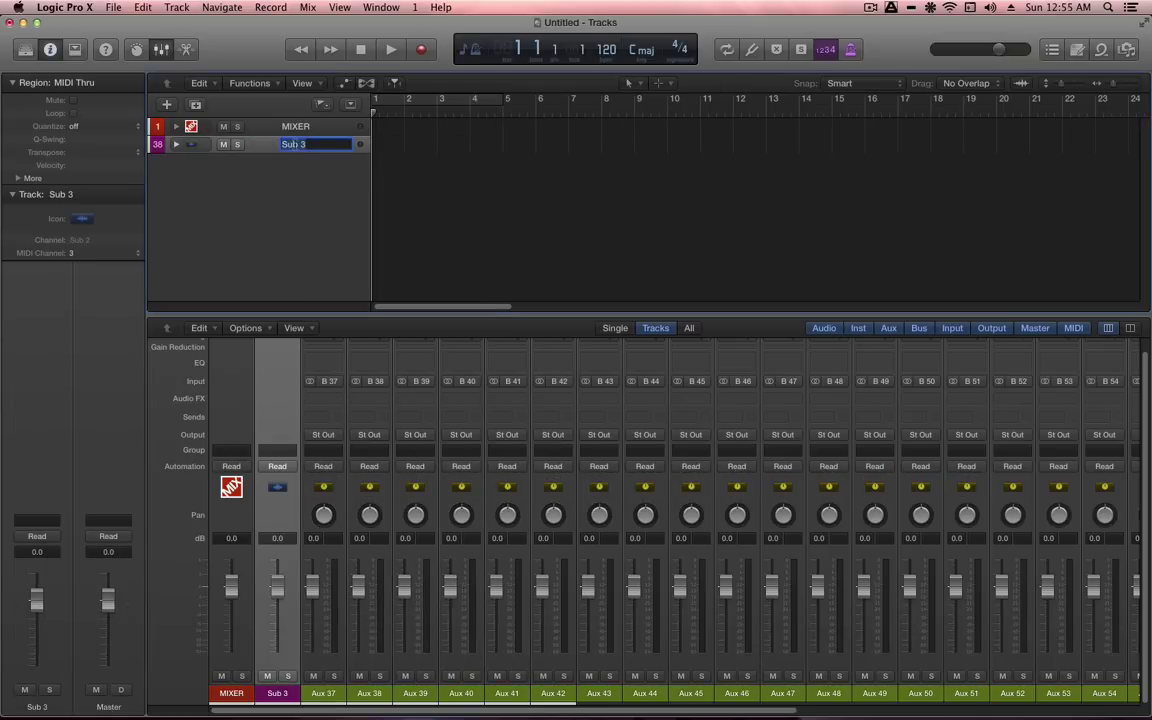
- Rename the new stack of audio tracks AUDIO, color it blue and close the mixer
text(AUDIO)
key(shift+Return)
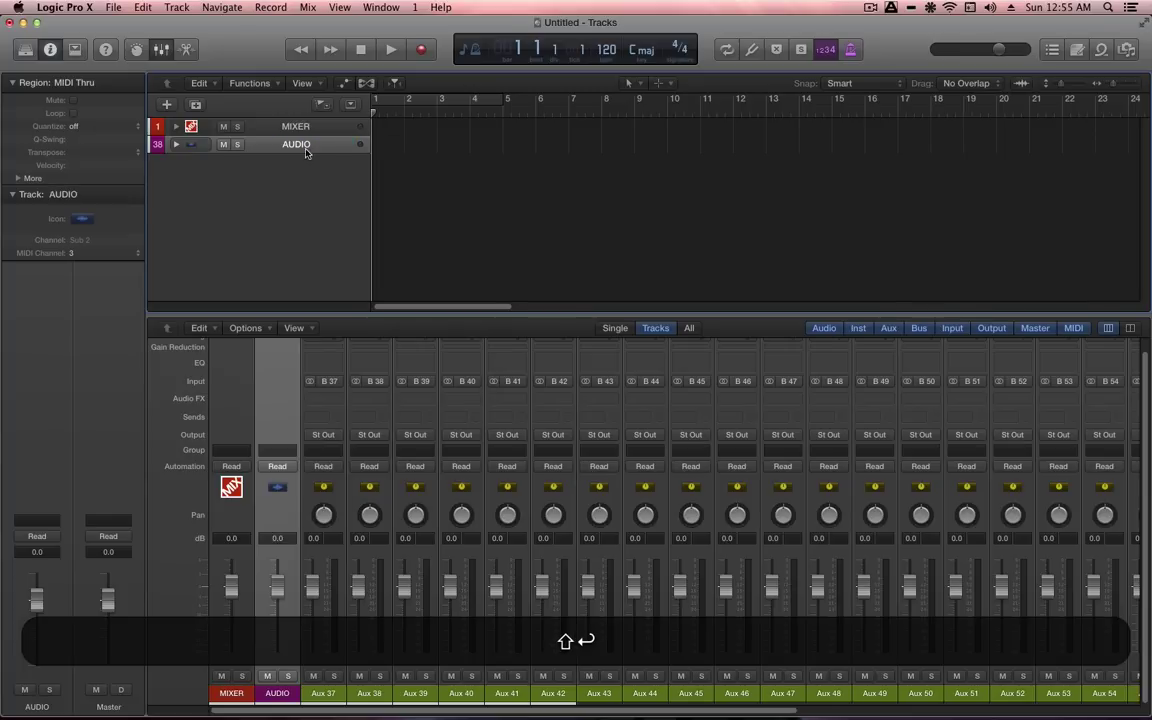
key(alt+c)
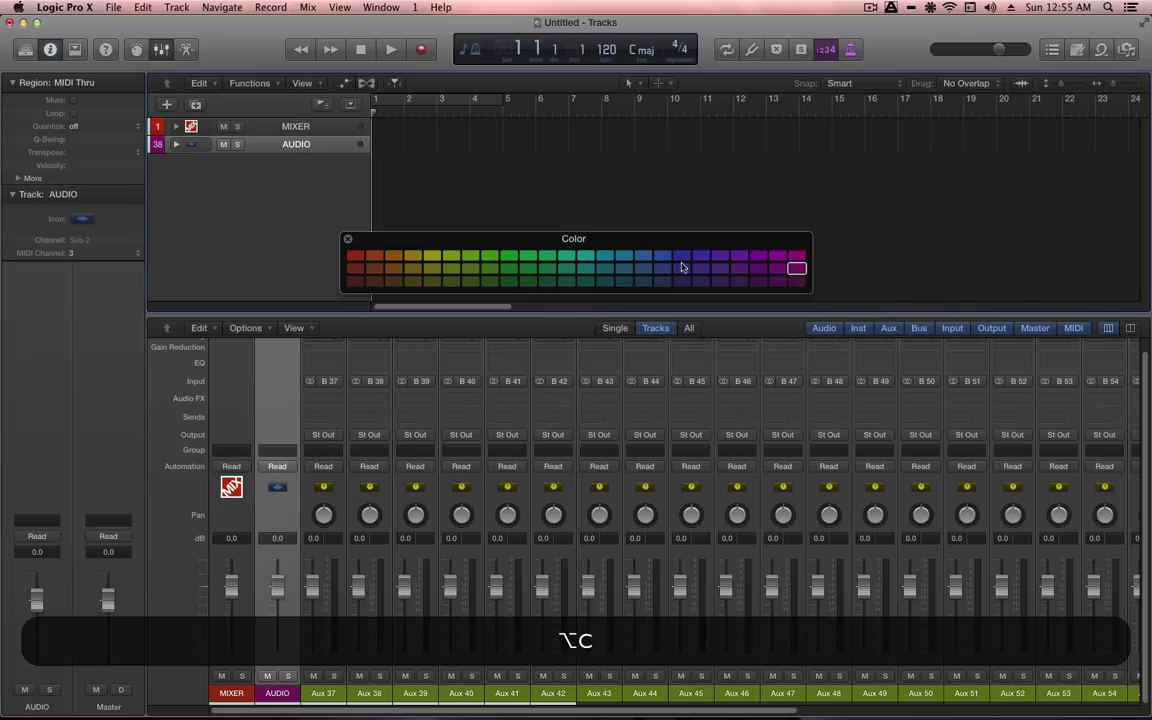
click(663, 257)
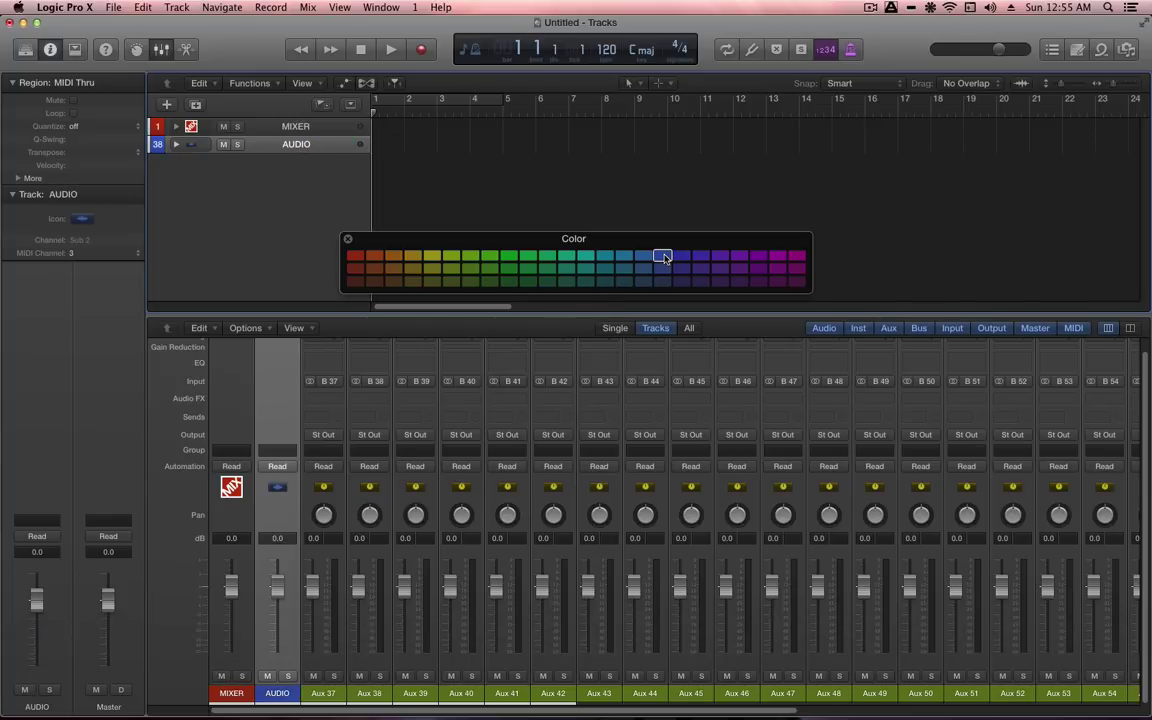
key(alt+c)
key(x)
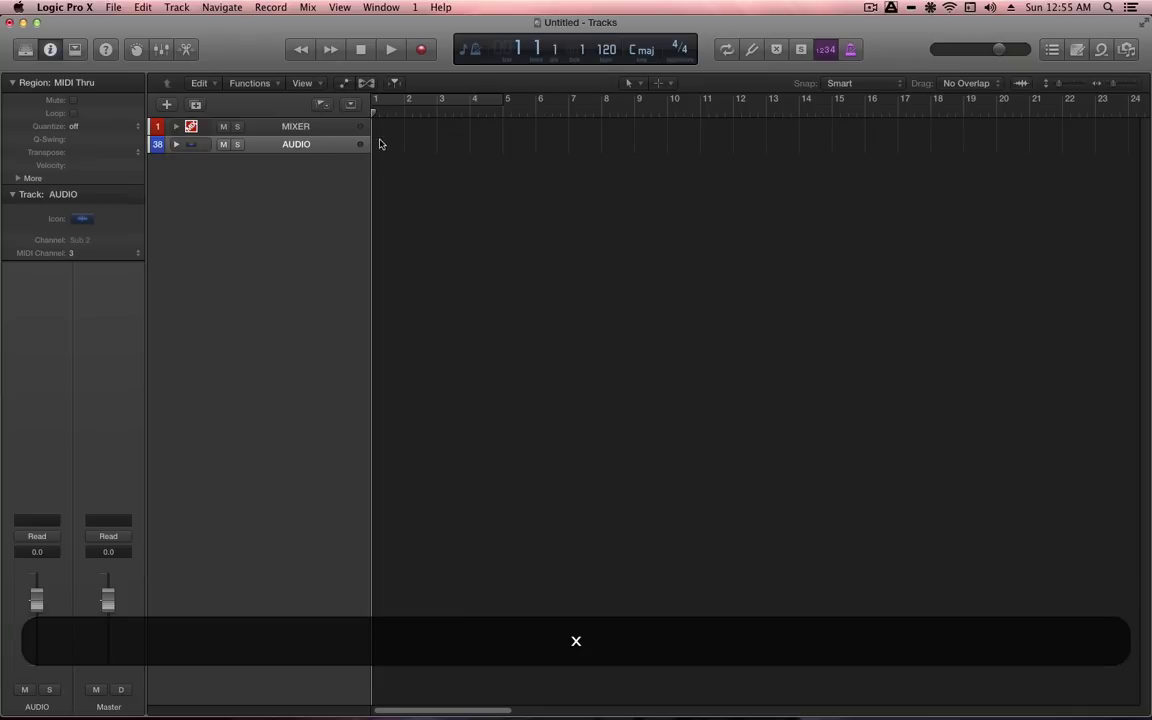
- Add five software instrument tracks and load Maschine 2 as Multi Output on Inst 1, closing its plug-in window
click(167, 105)
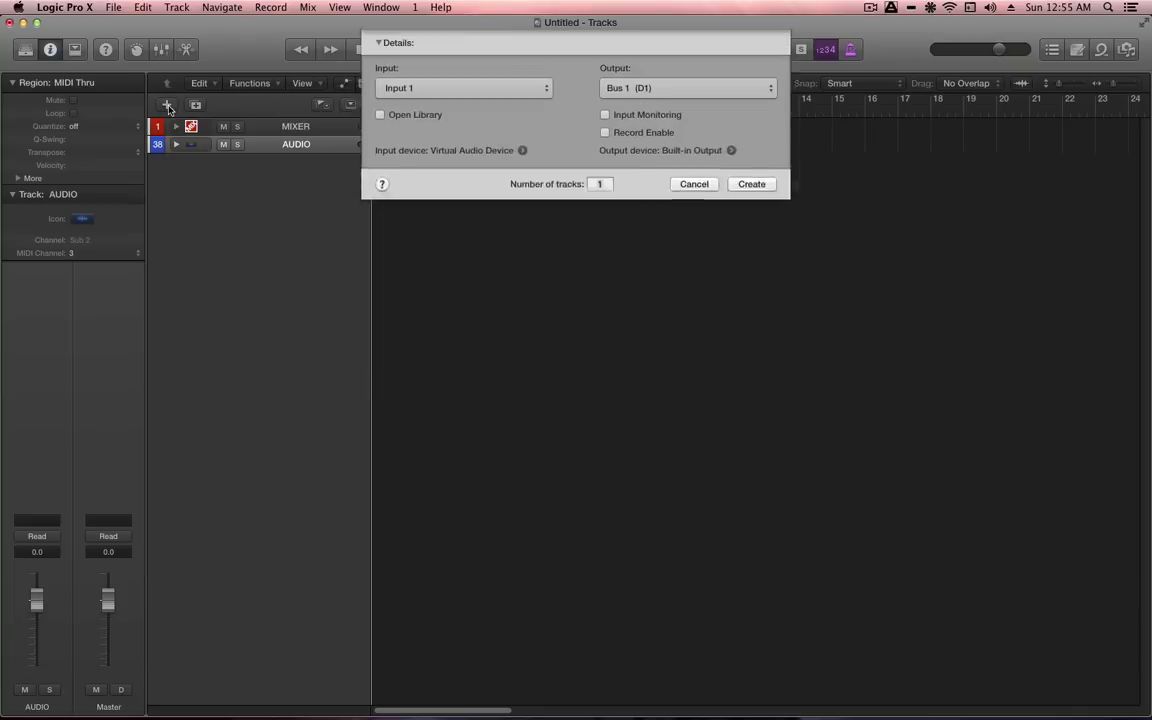
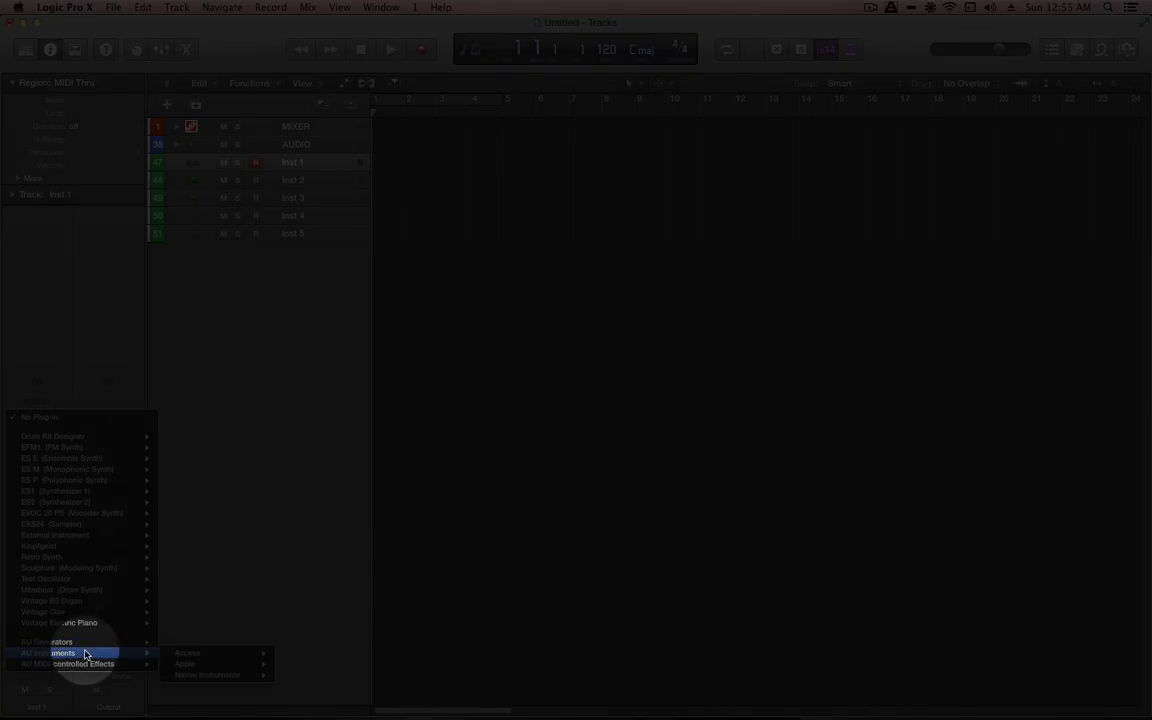
mouse_move(215, 675)
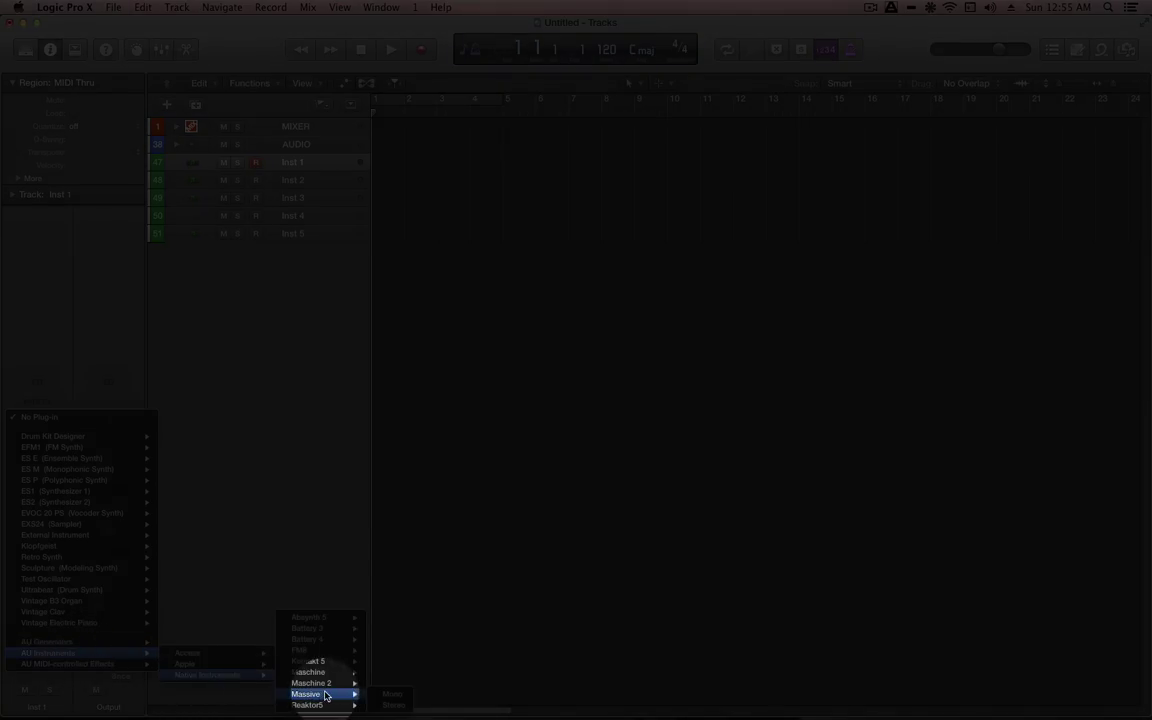
mouse_move(315, 683)
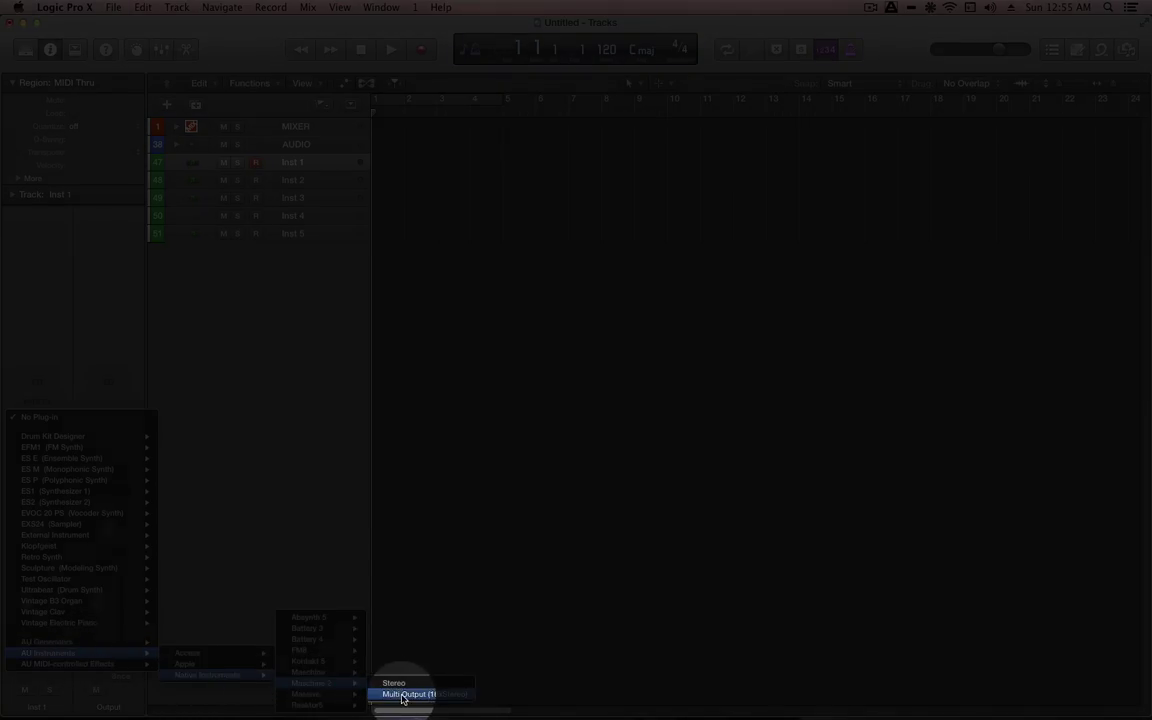
click(401, 694)
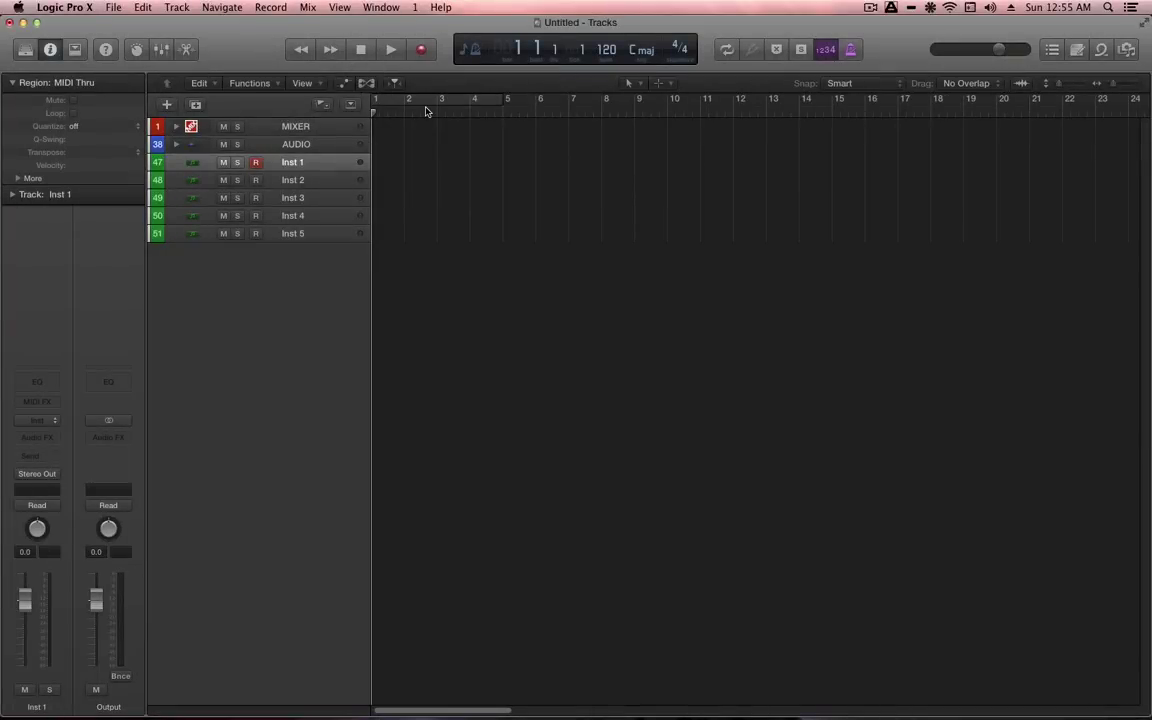
key(super+w)
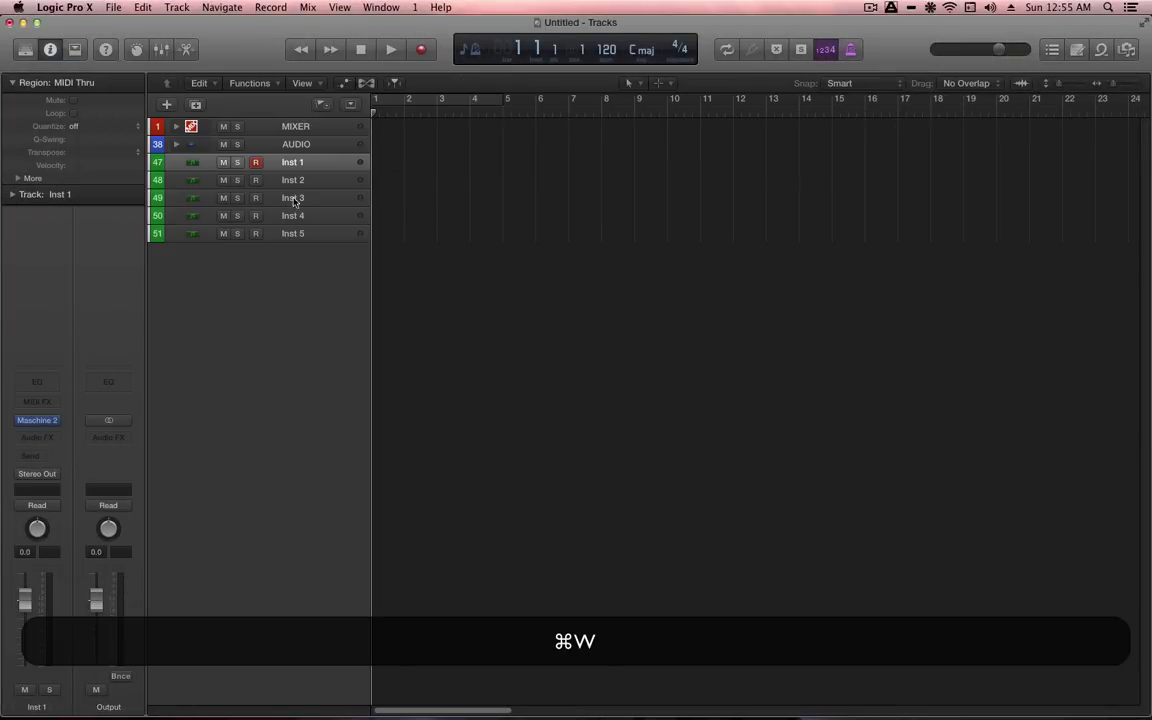
- Rename the Inst 1 track MASCHINE
double_click(284, 162)
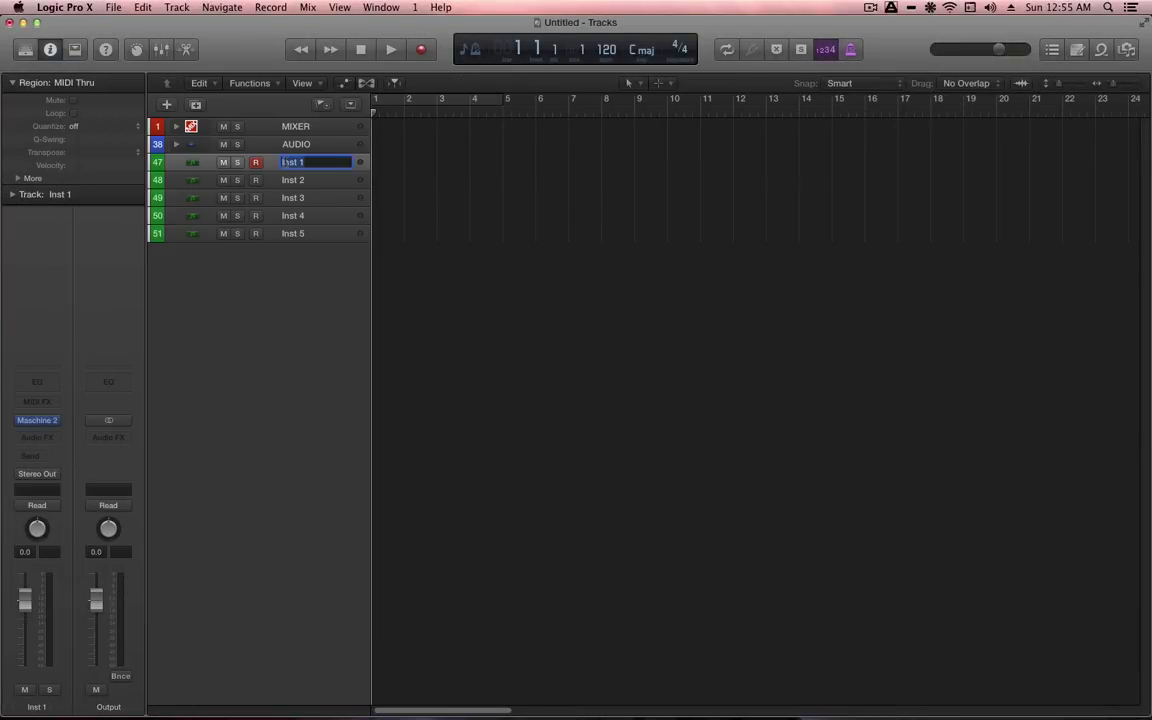
text(MASCHINE)
key(shift+Return)
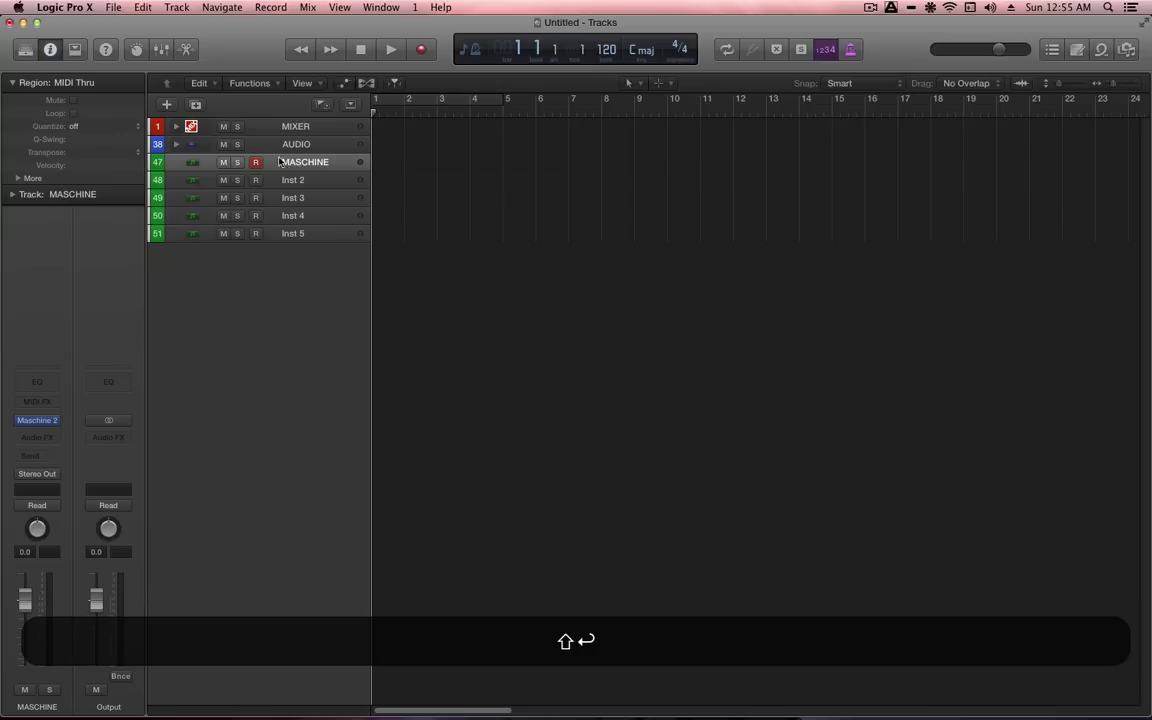
- Assign the round Maschine icon to the MASCHINE track
click(13, 84)
click(13, 103)
click(81, 126)
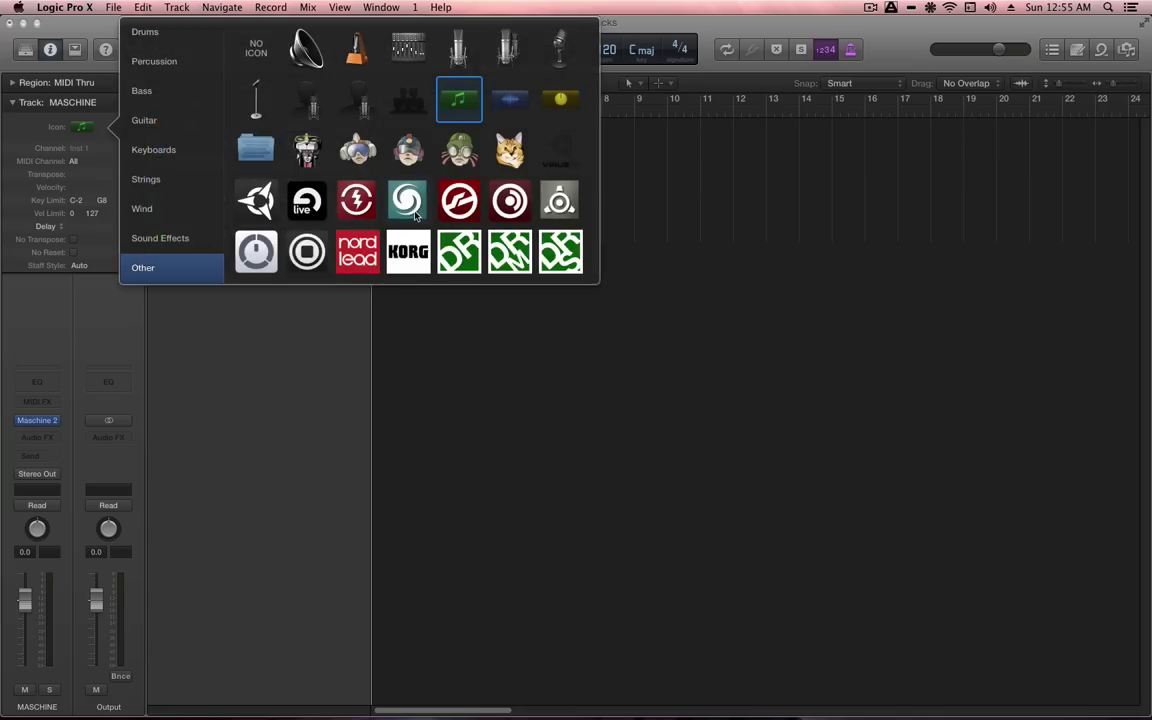
click(308, 252)
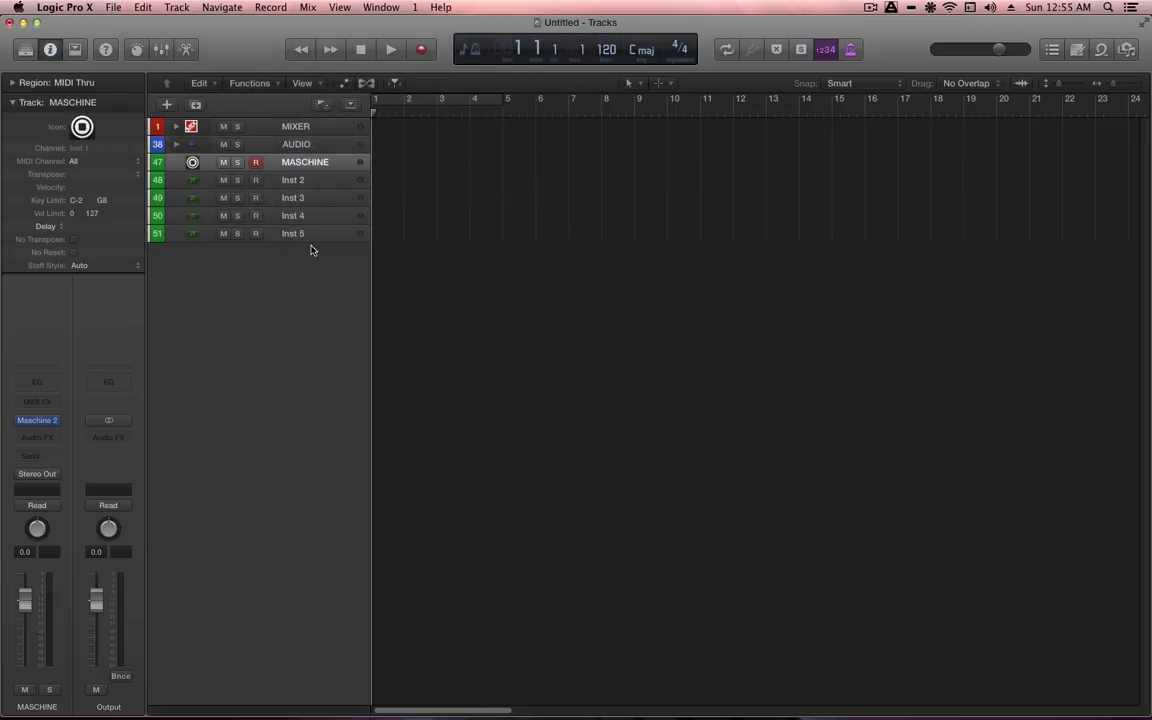
- Load the Native Instruments Kontakt 5 plug-in on the Inst 2 track and close its plug-in window
key(Down)
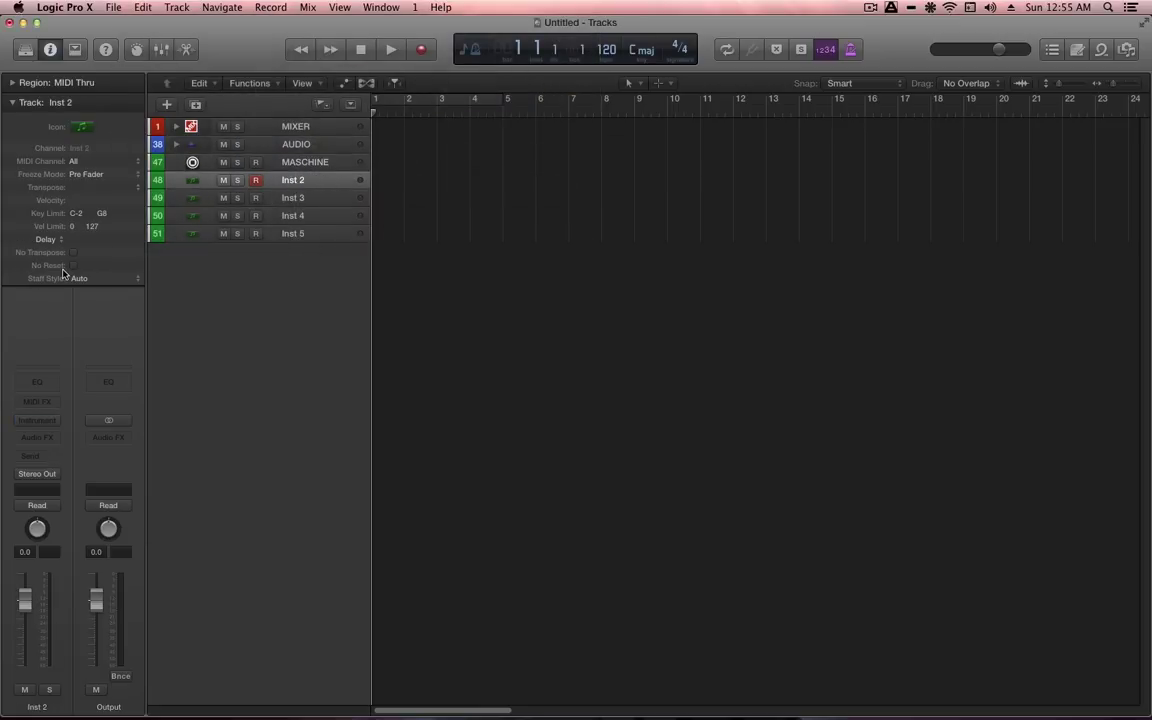
click(37, 420)
mouse_move(86, 653)
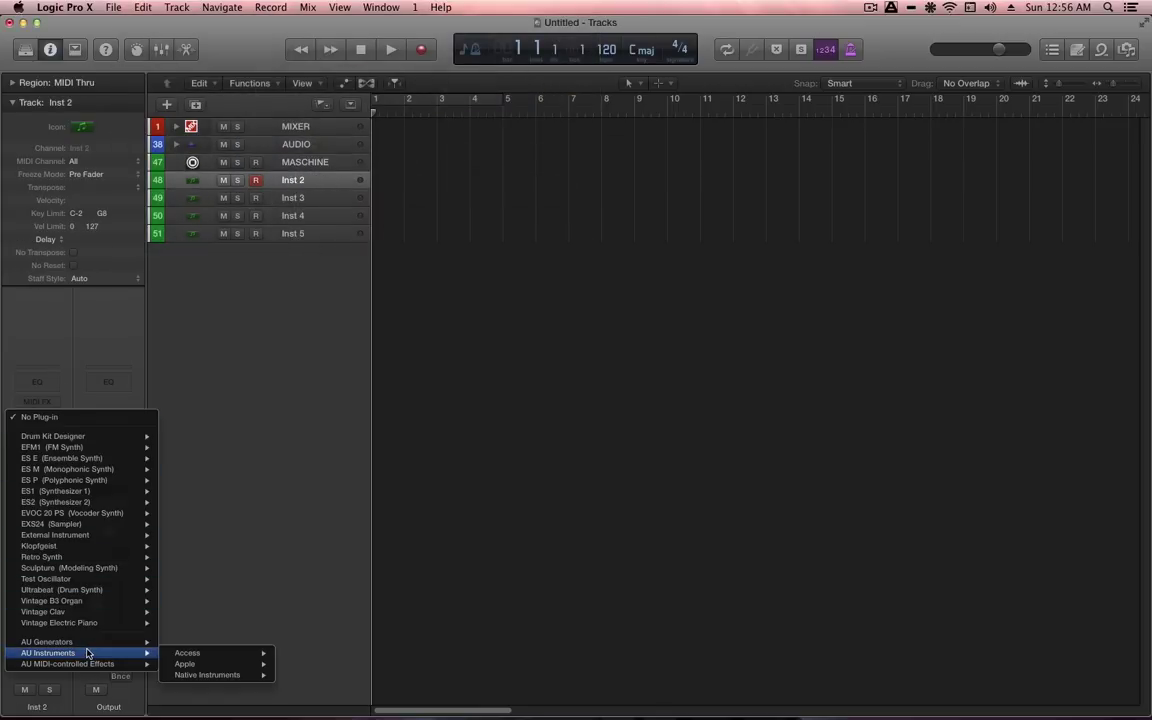
mouse_move(210, 675)
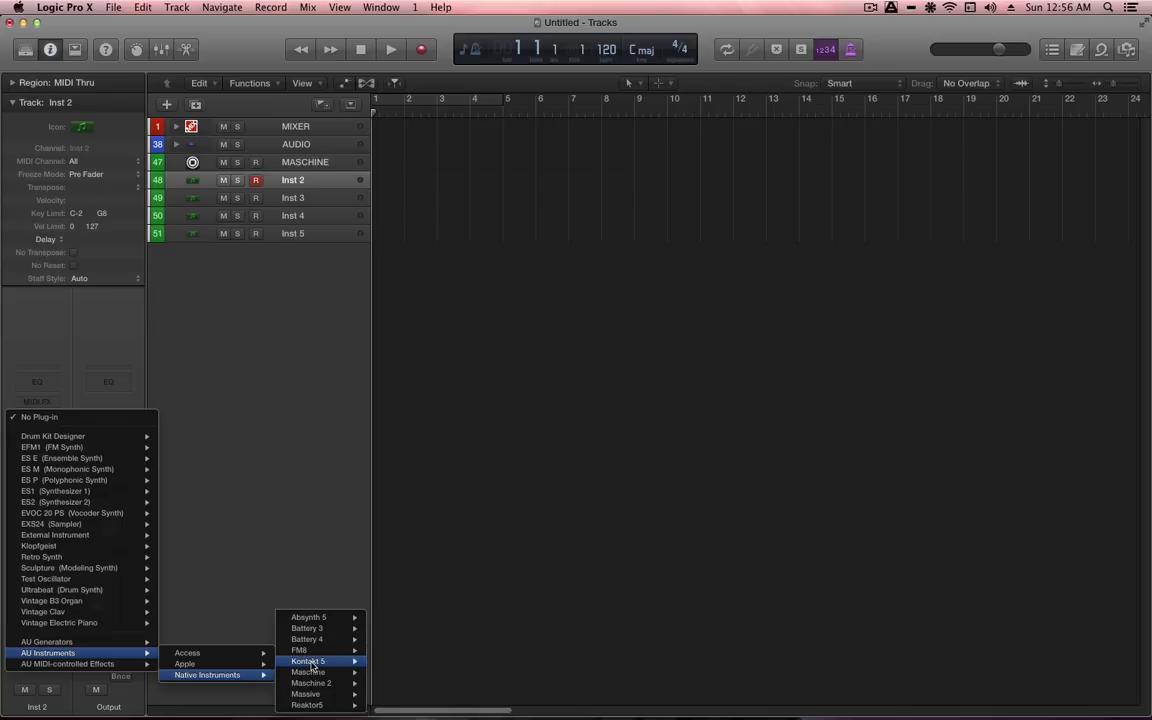
mouse_move(310, 663)
click(410, 697)
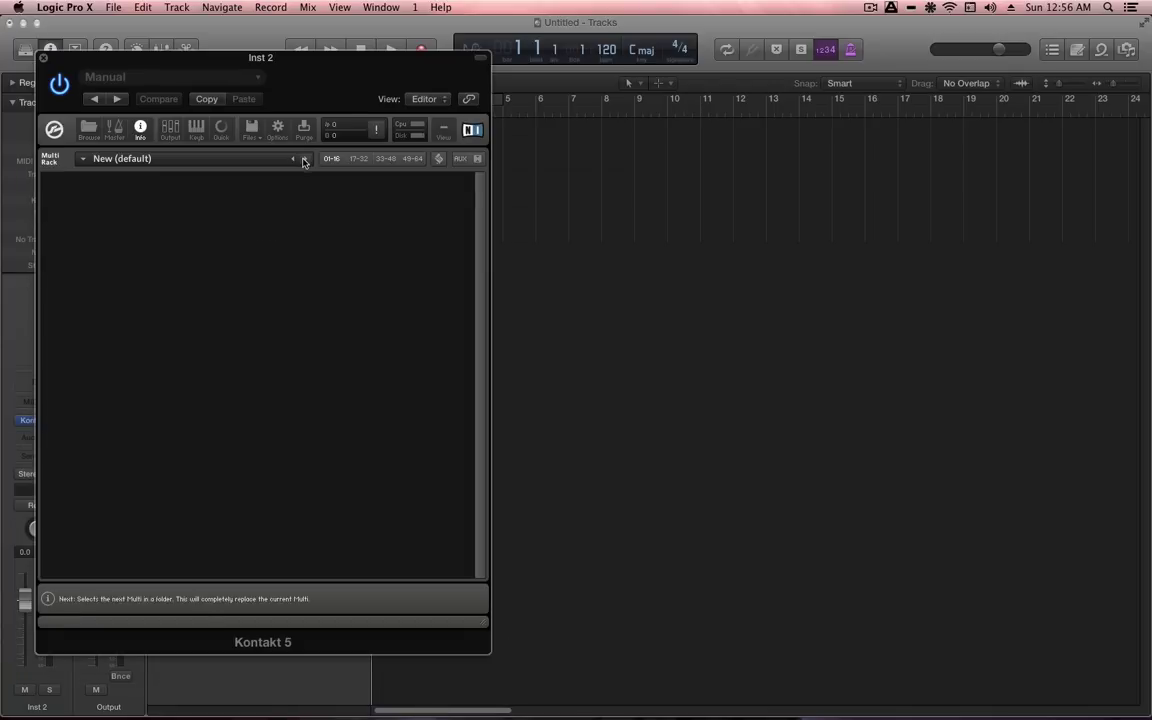
key(super+w)
- Rename the Inst 2 track KONTAKT and assign it the dark red Kontakt icon
double_click(294, 181)
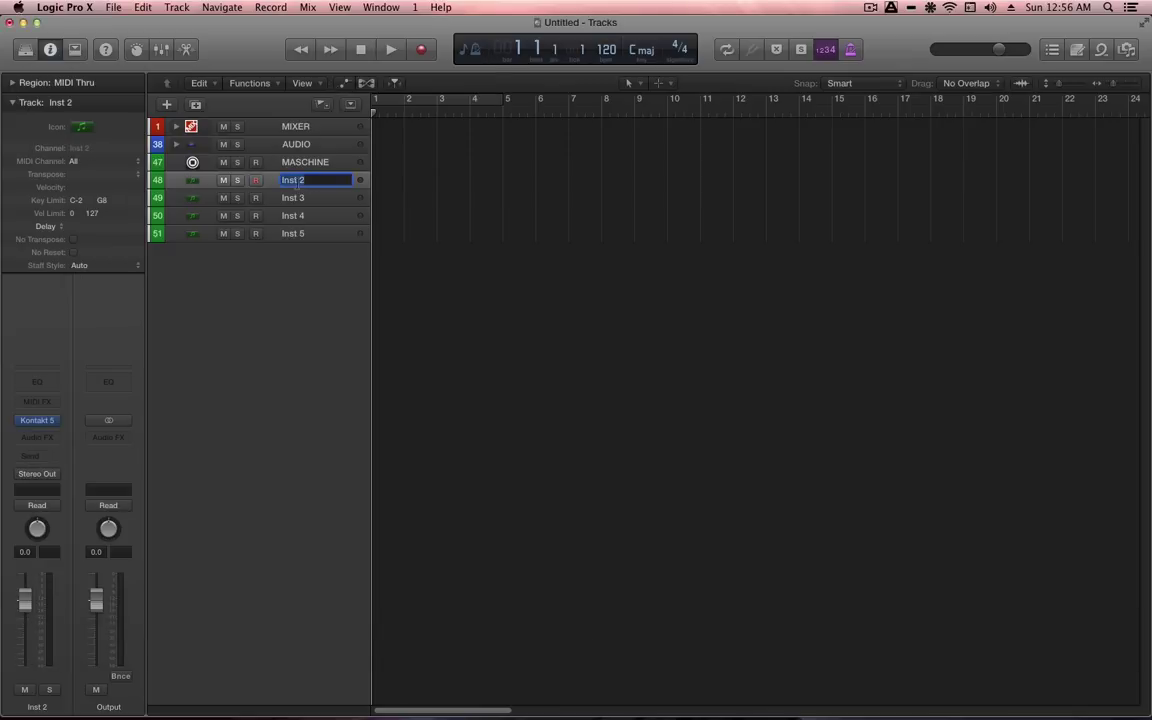
text(KONTAKT)
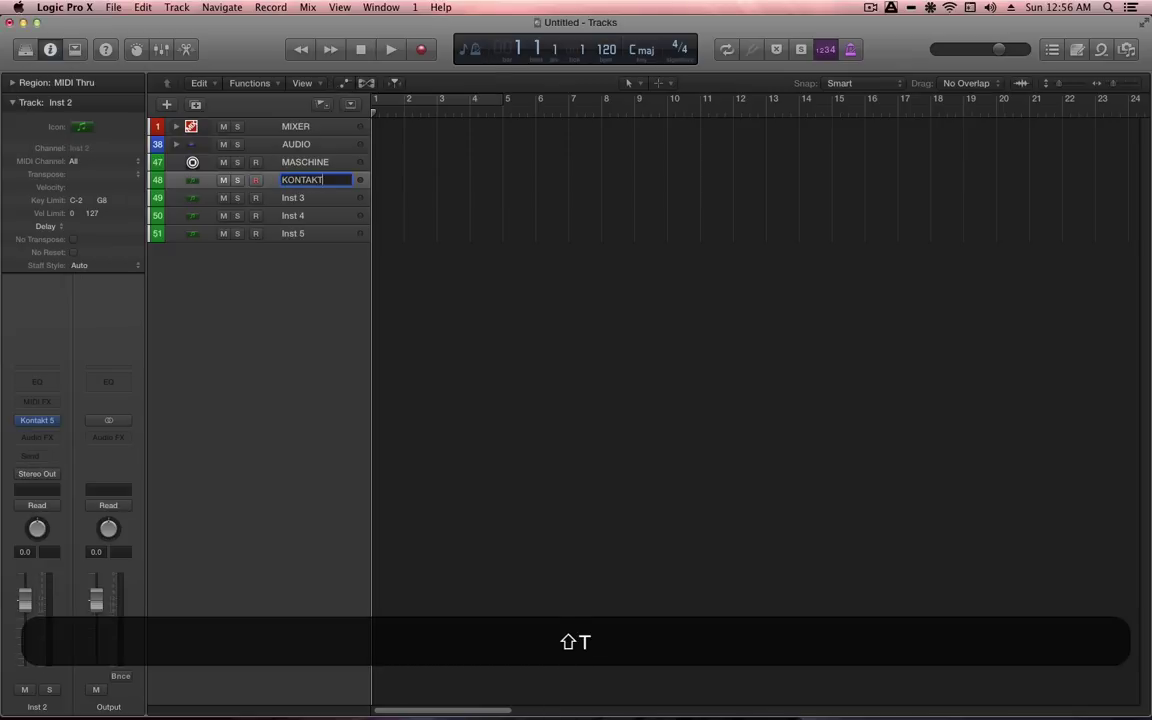
key(shift+Return)
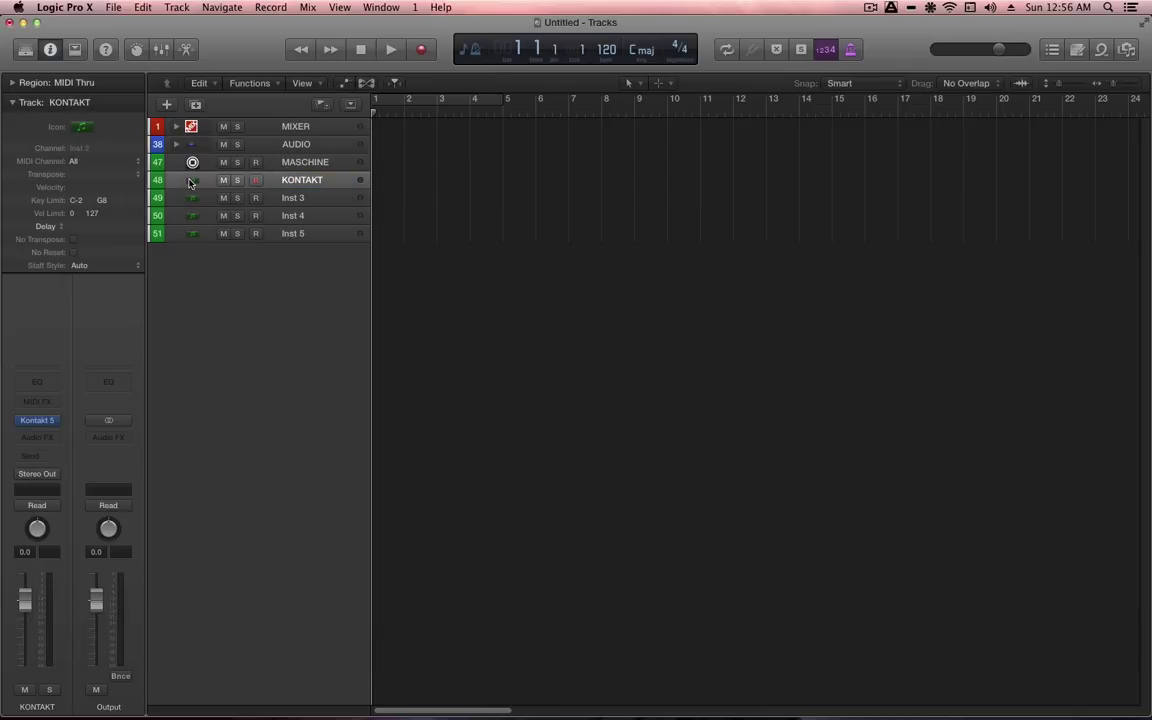
click(84, 124)
scroll(470, 245, down, 2)
scroll(470, 243, down, 1)
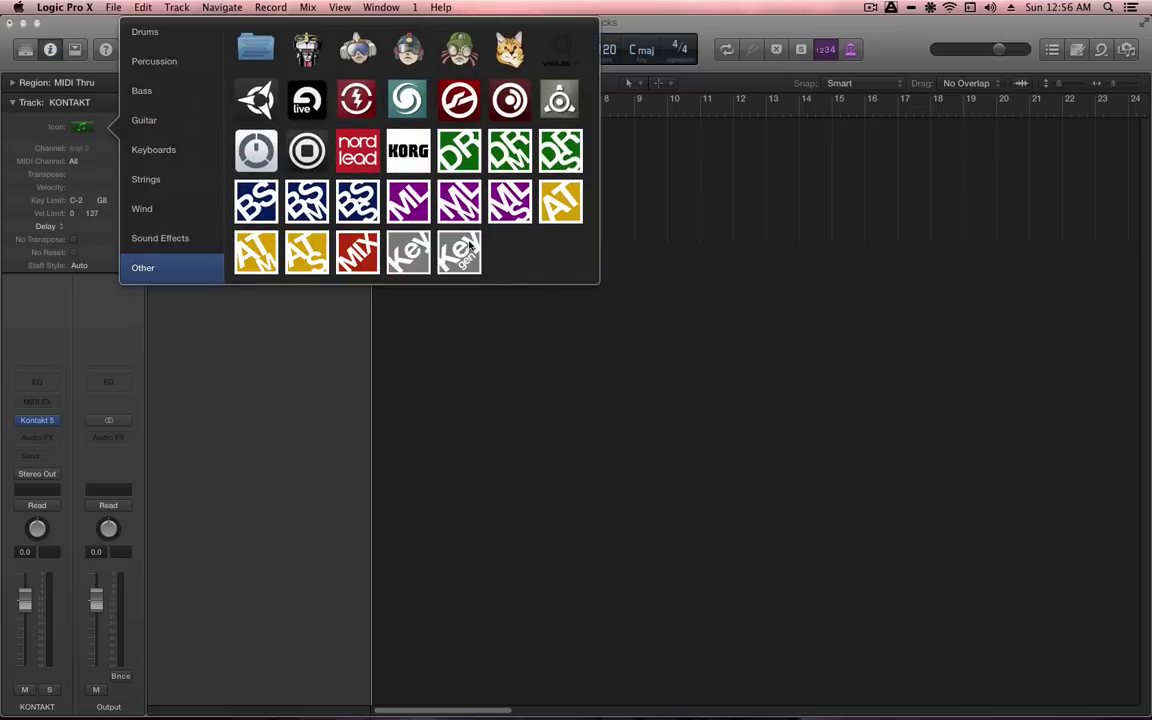
click(457, 102)
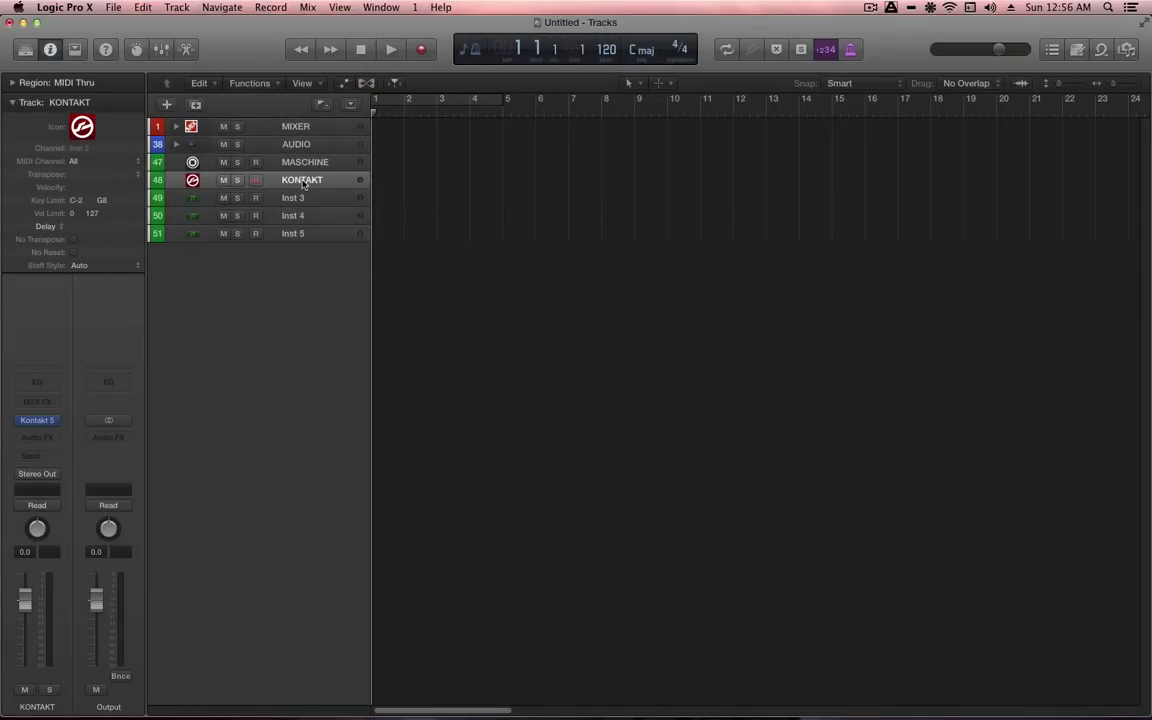
- Color the KONTAKT track amber yellow and the MASCHINE track orange
key(alt+c)
click(413, 254)
key(Up)
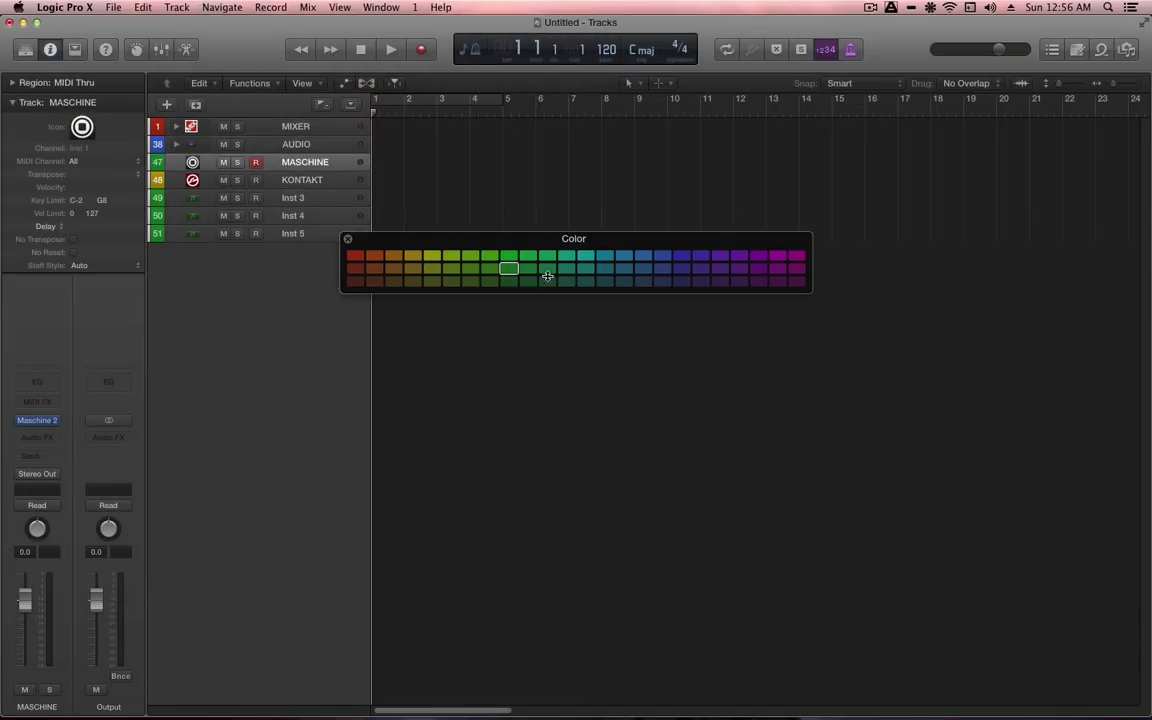
click(374, 257)
- Rename the Inst 3 track VIRUS and assign it the Virus icon
click(295, 199)
double_click(295, 199)
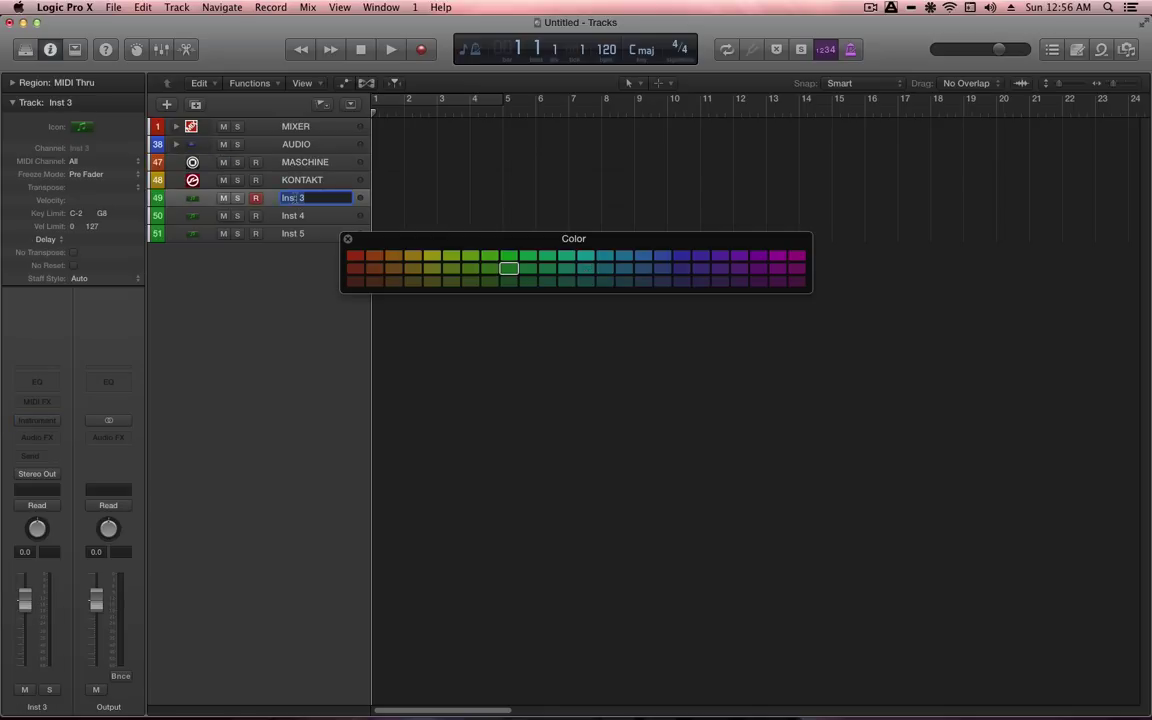
text(VIRUS)
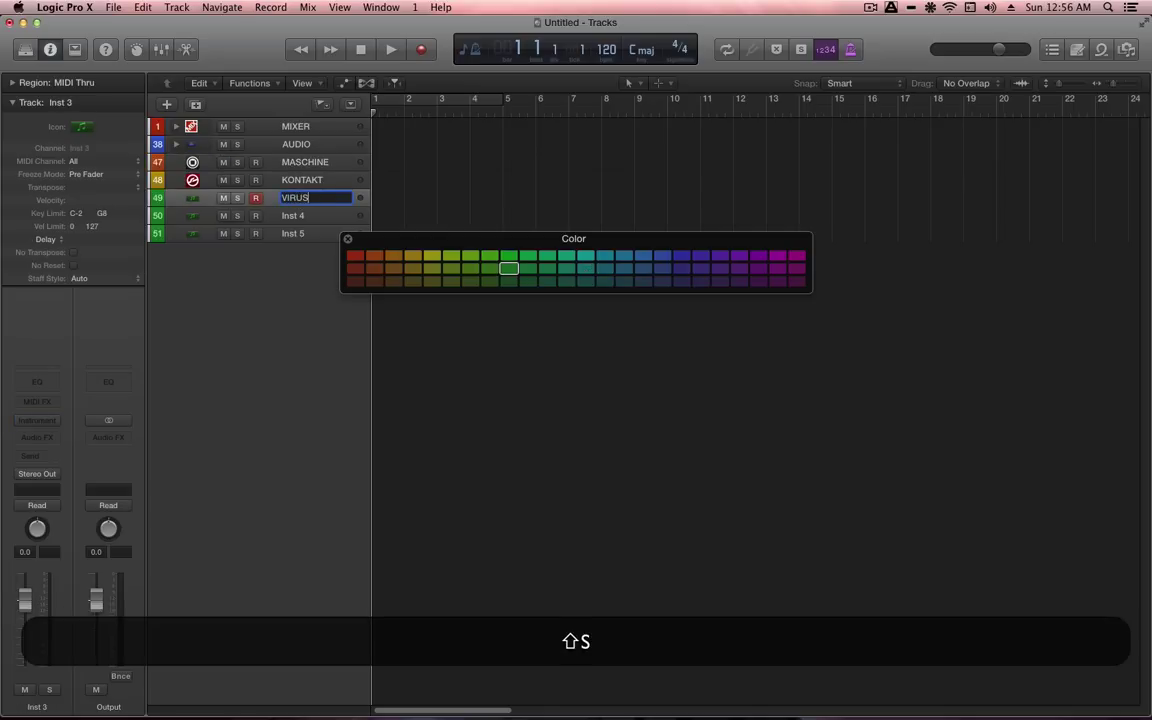
key(shift+Return)
key(Return)
click(81, 128)
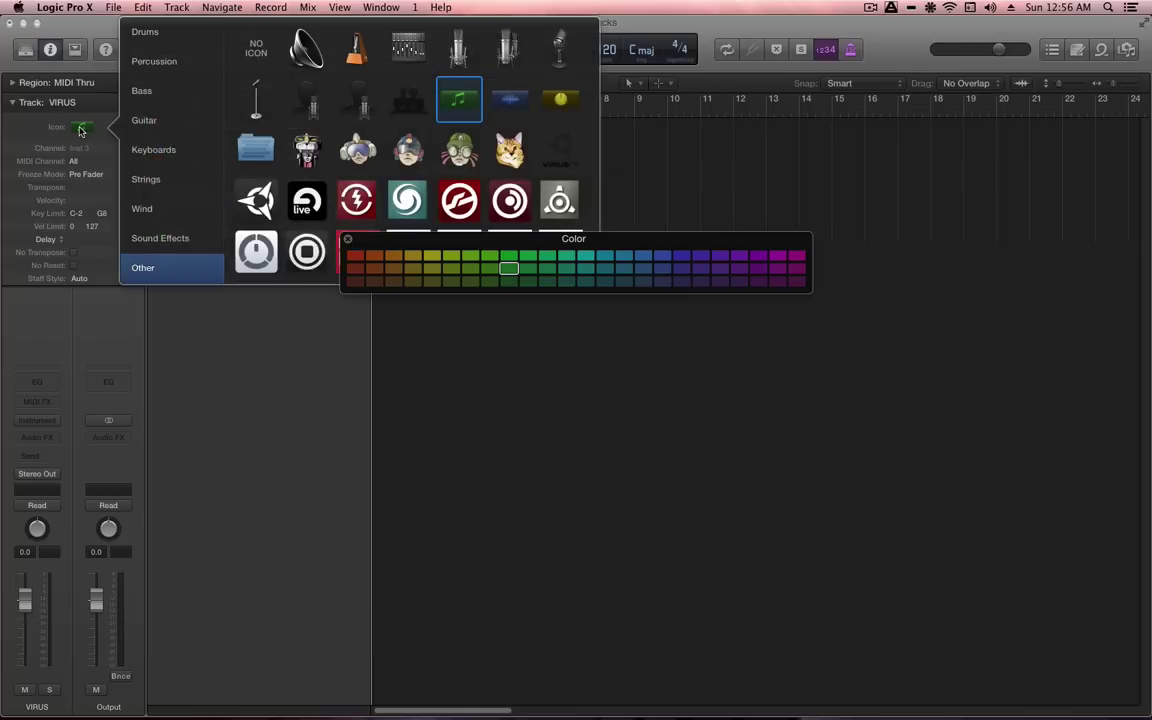
scroll(270, 161, down, 2)
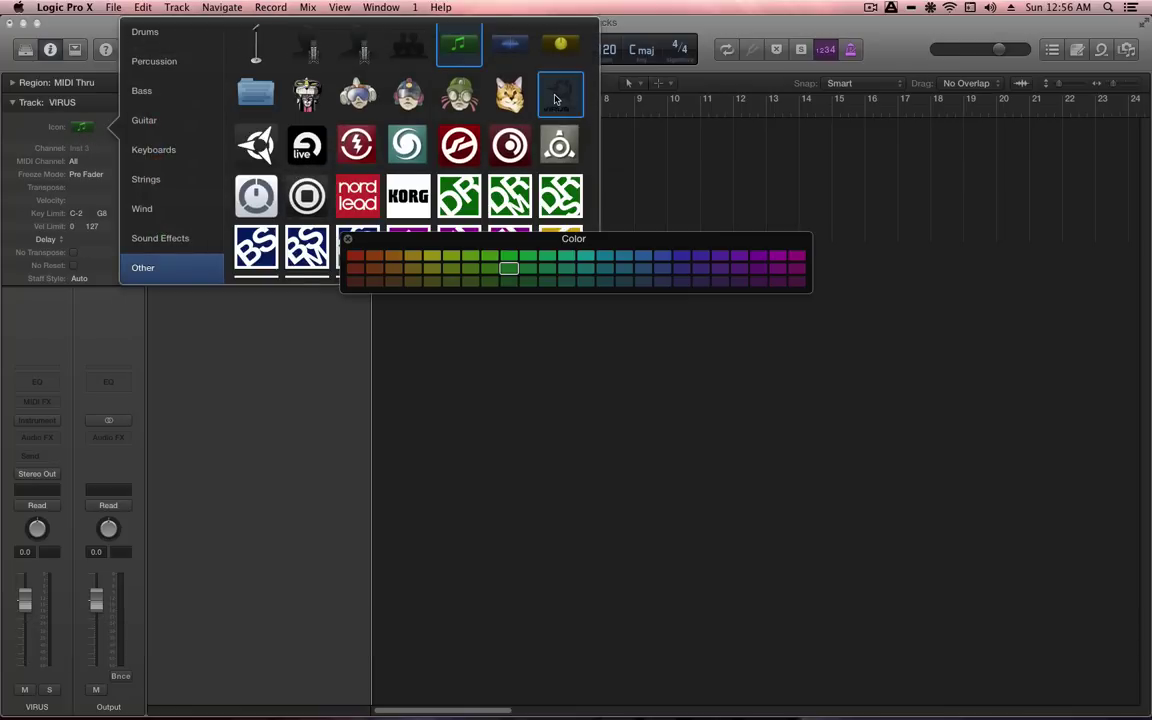
click(556, 98)
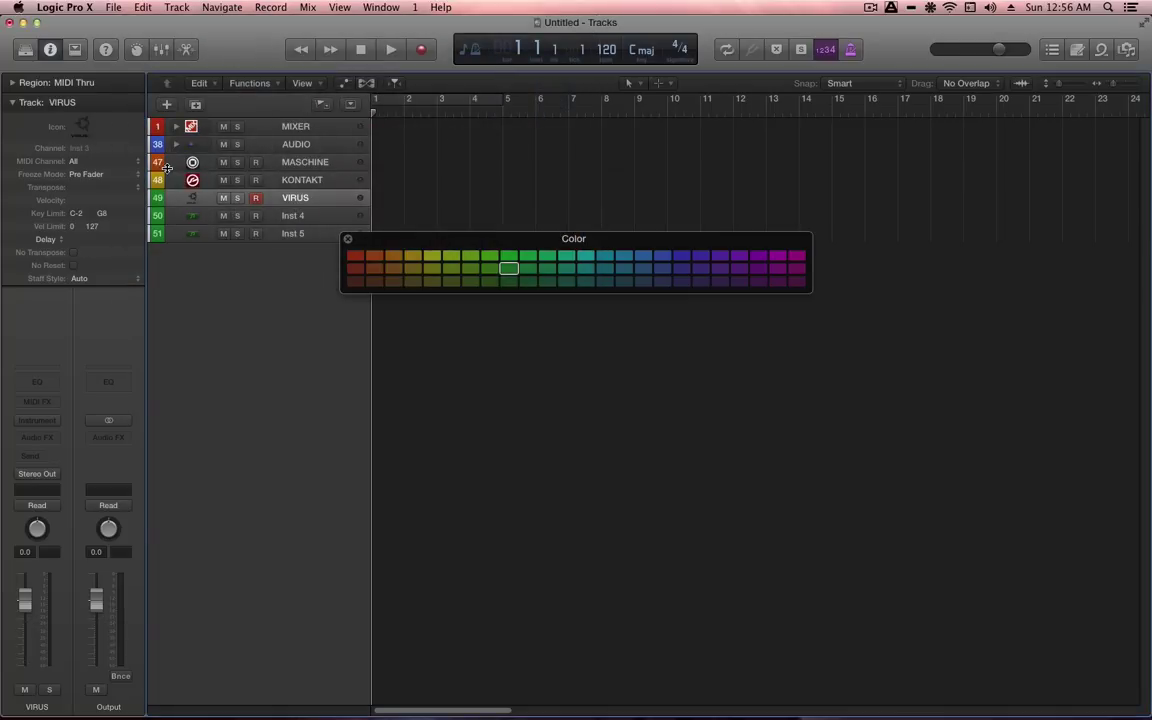
- Color the VIRUS track light blue and close the color palette
key(alt)
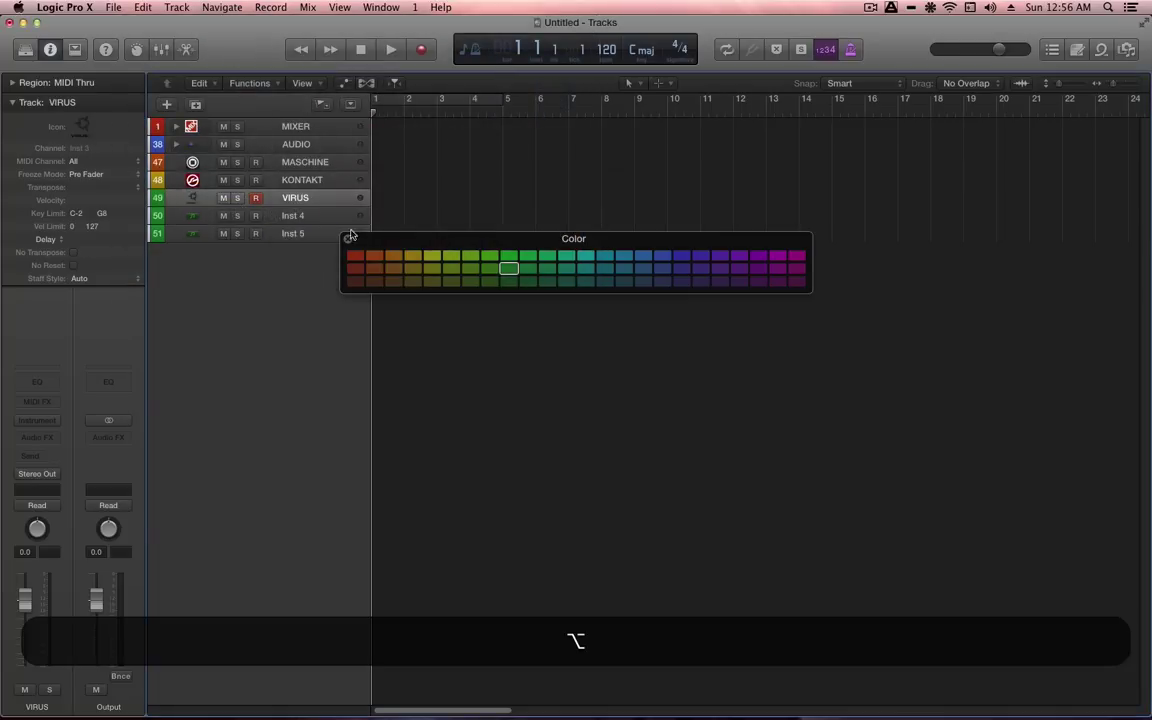
click(643, 256)
key(alt+c)
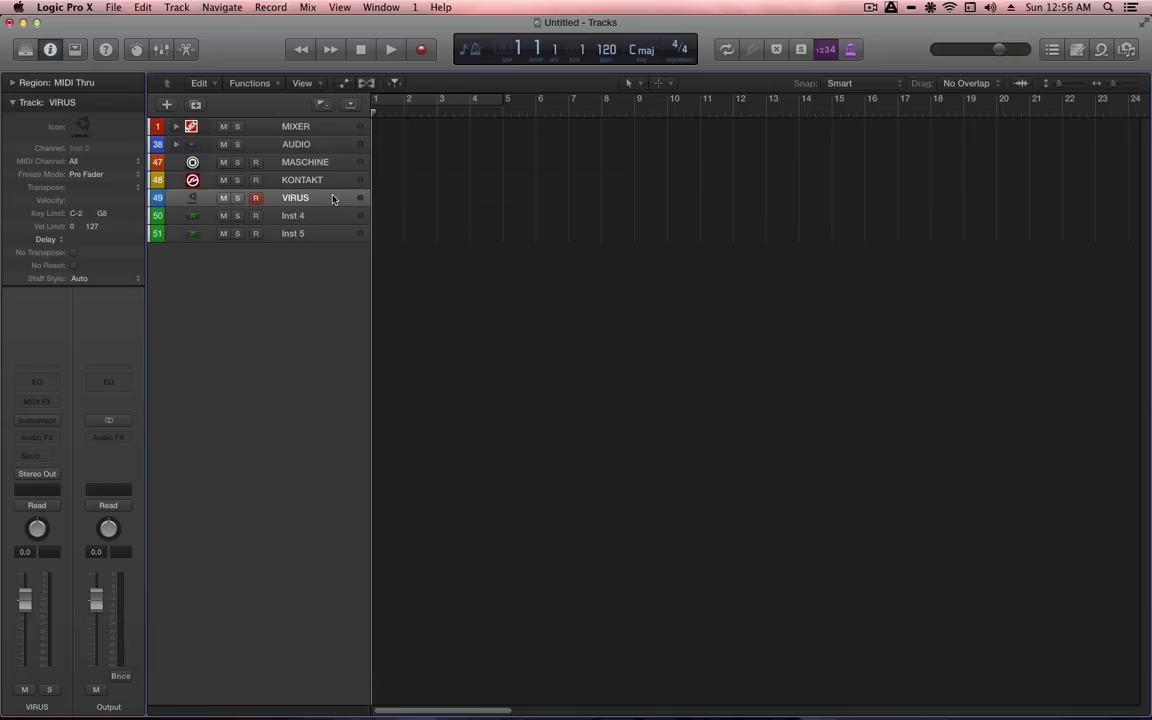
- Load the Access Virus TI Snow plug-in on the VIRUS track and close its plug-in window
click(37, 420)
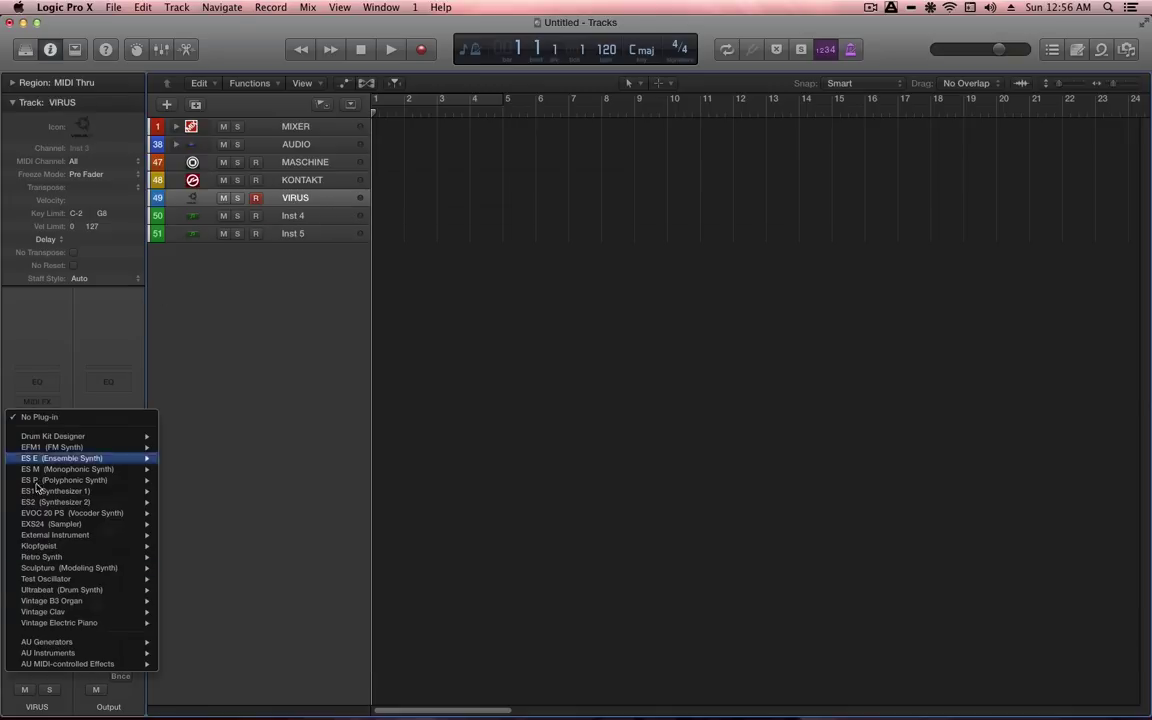
mouse_move(60, 653)
mouse_move(215, 653)
mouse_move(347, 665)
click(430, 676)
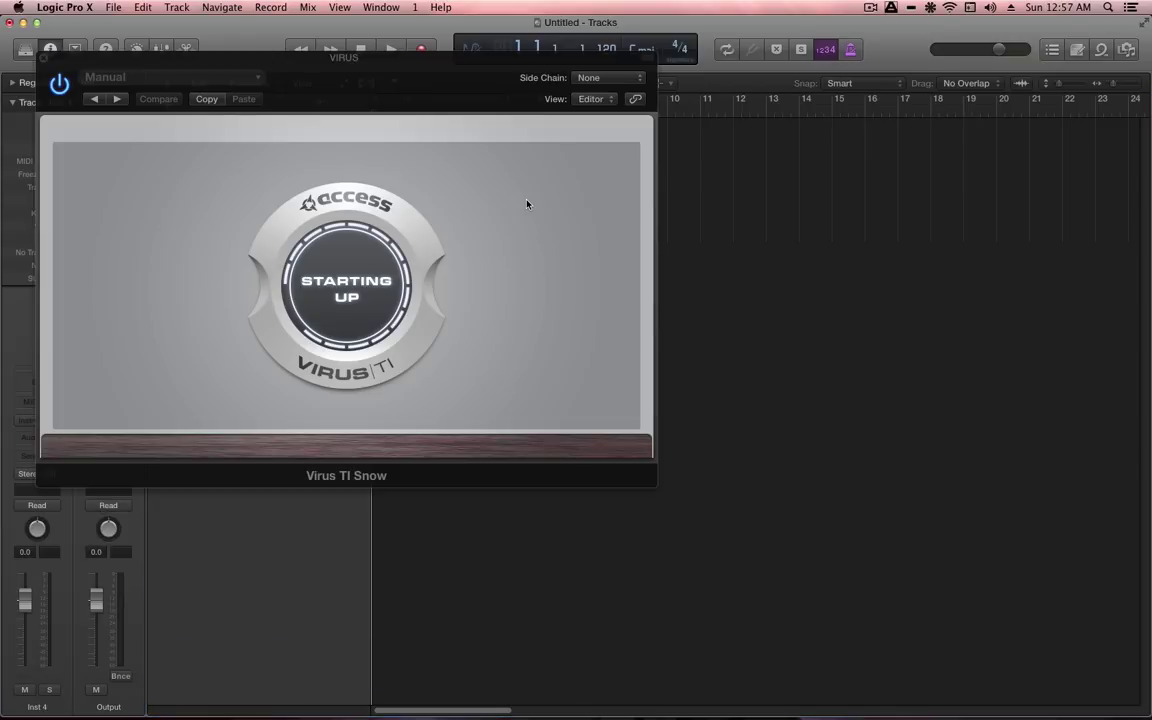
key(super+w)
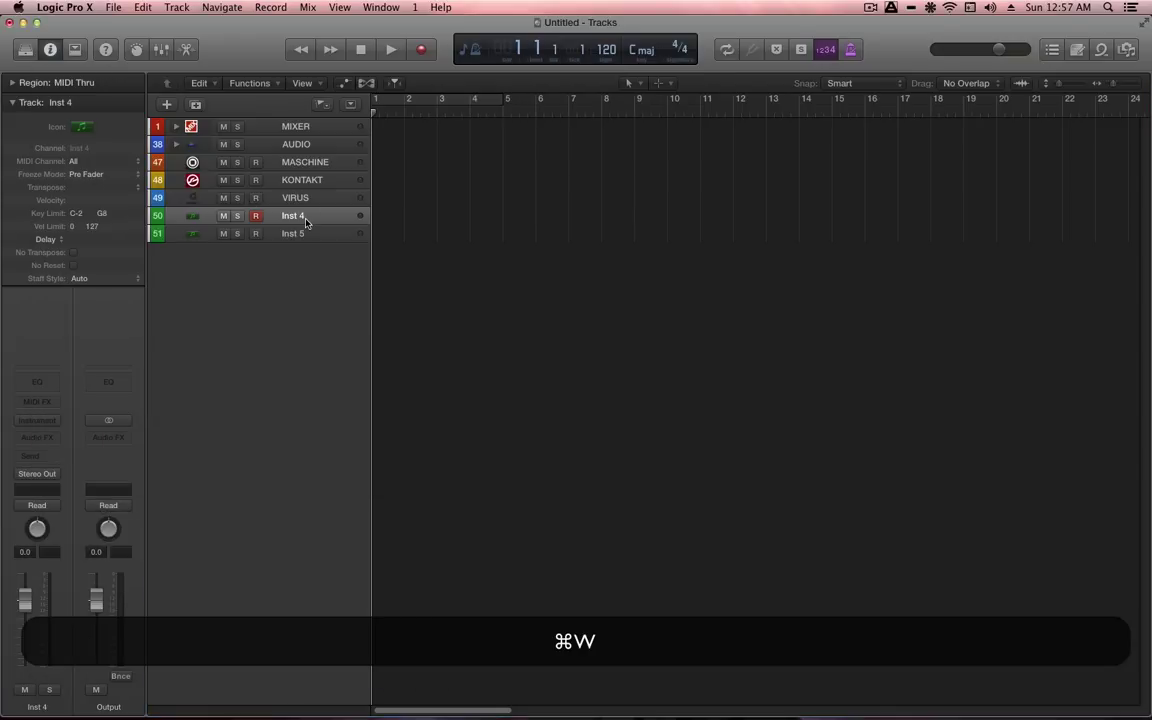
- Load a stereo External Instrument on the Inst 4 track and move its window clear of the track list
click(35, 421)
mouse_move(86, 538)
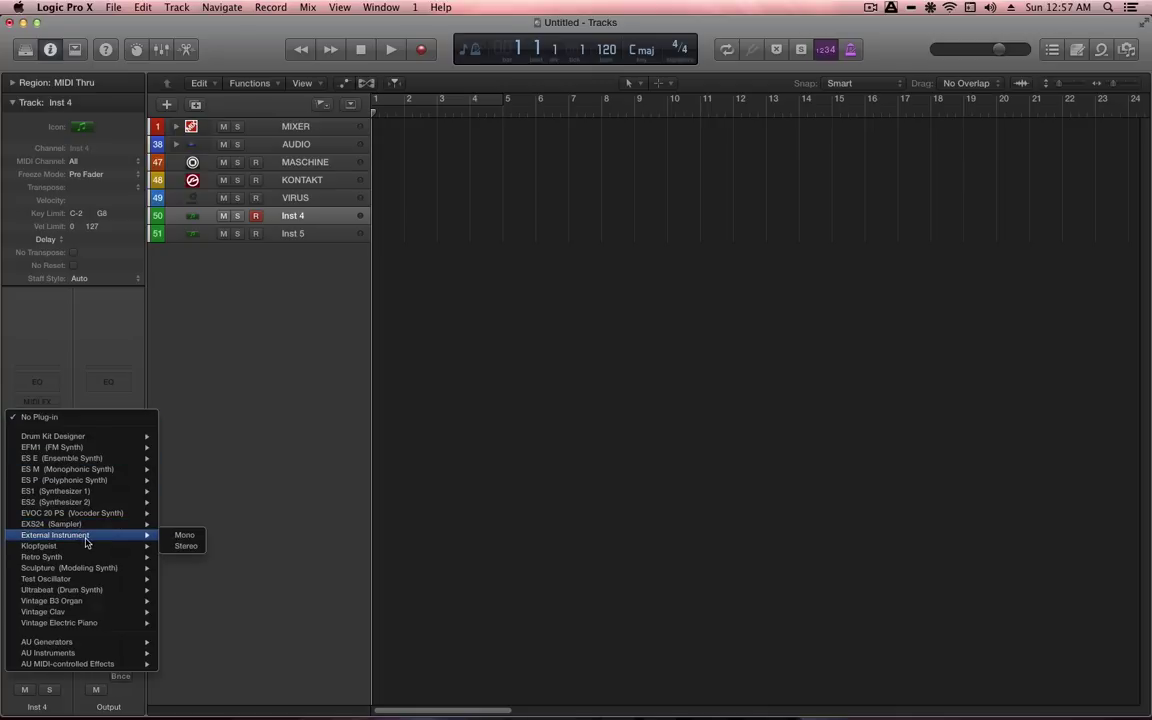
click(188, 548)
drag(250, 52, 859, 87)
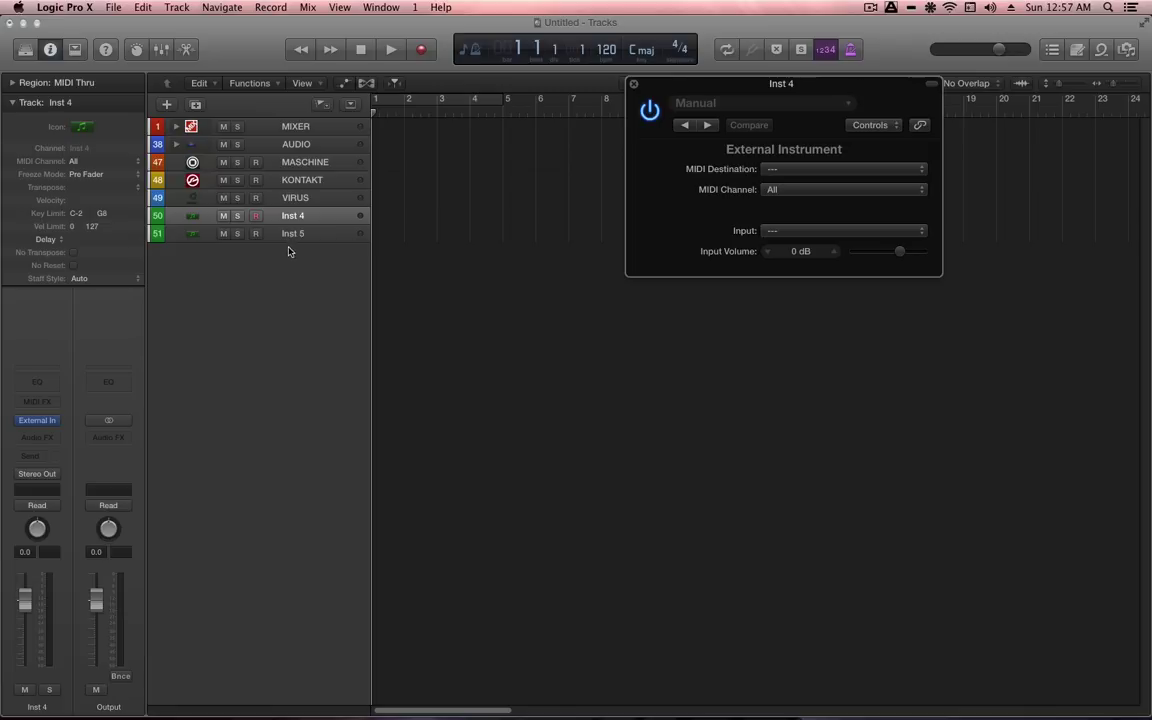
- Rename the Inst 4 track NORD, assign it the Nord Lead icon and open the color palette
double_click(300, 216)
text(NORD)
key(shift+Return)
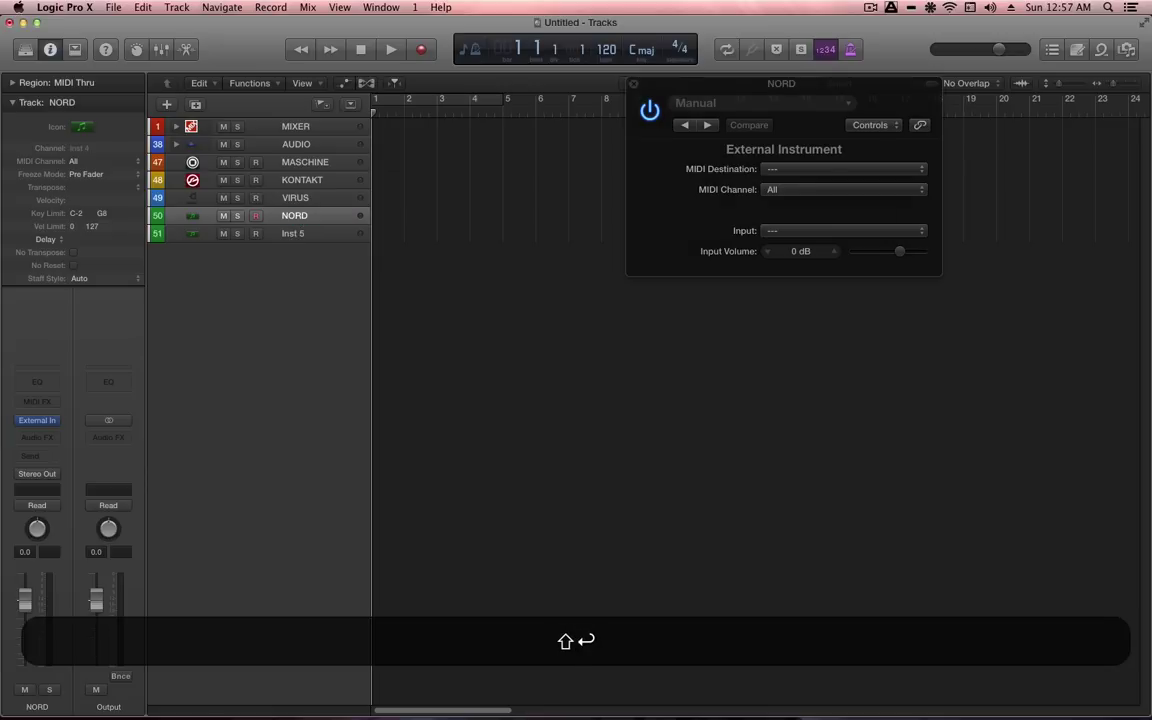
click(80, 118)
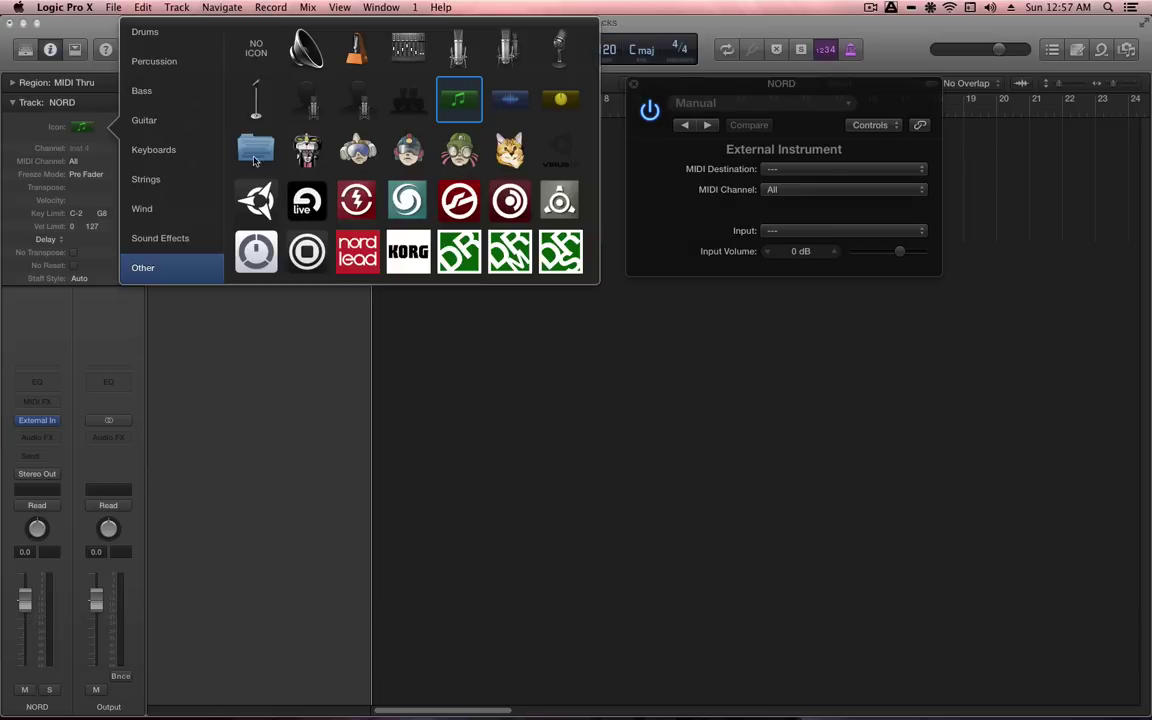
click(357, 251)
key(alt)
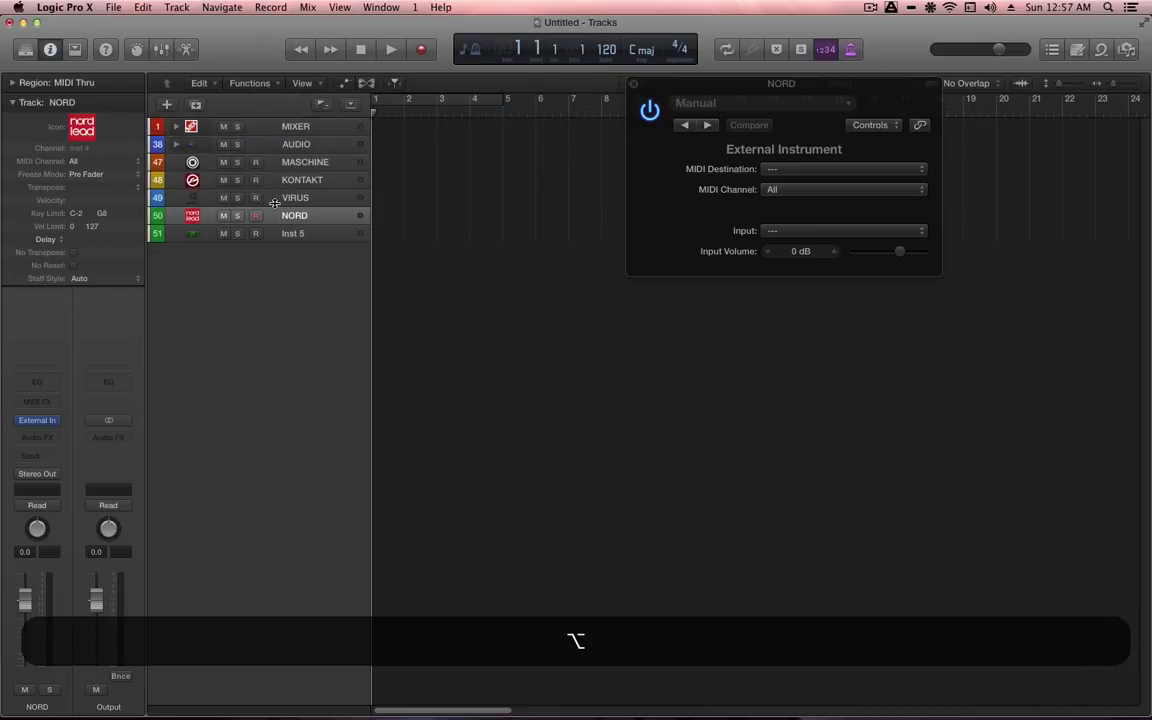
key(alt+c)
- Load a stereo External Instrument on the Inst 5 track
click(300, 234)
click(37, 420)
mouse_move(77, 532)
click(188, 545)
key(Return)
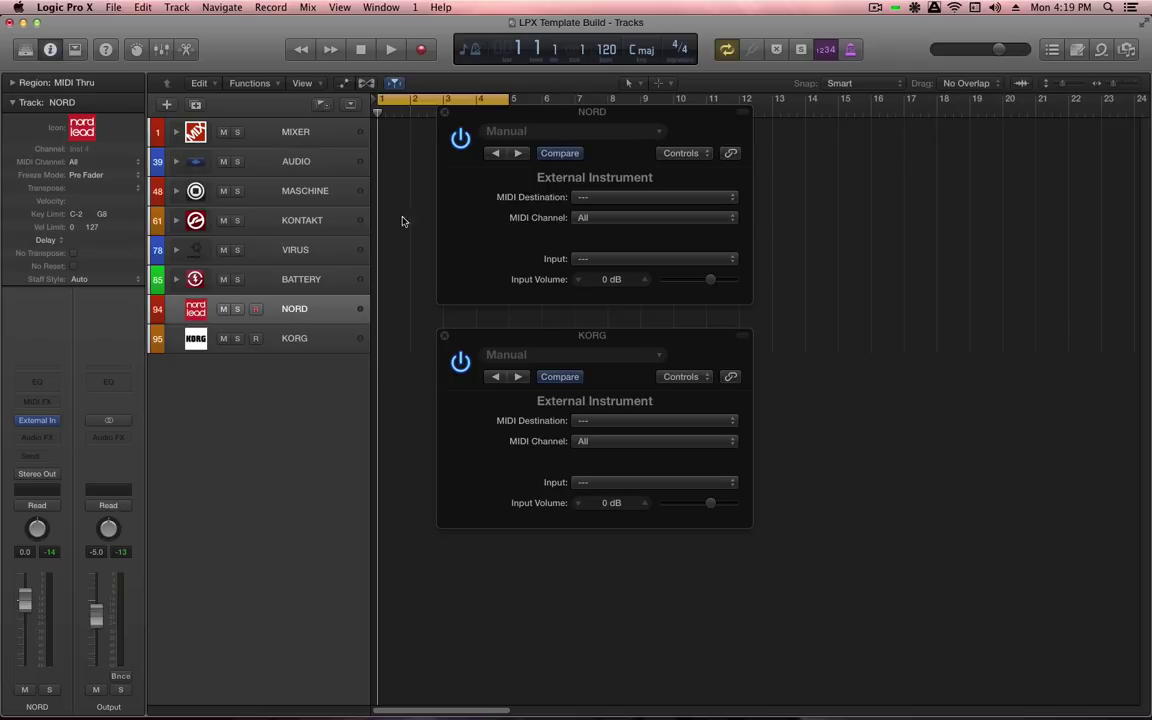
- Set the NORD External Instrument's MIDI destination to Audio Express MIDI Port and its input to 1-2
drag(522, 111, 524, 117)
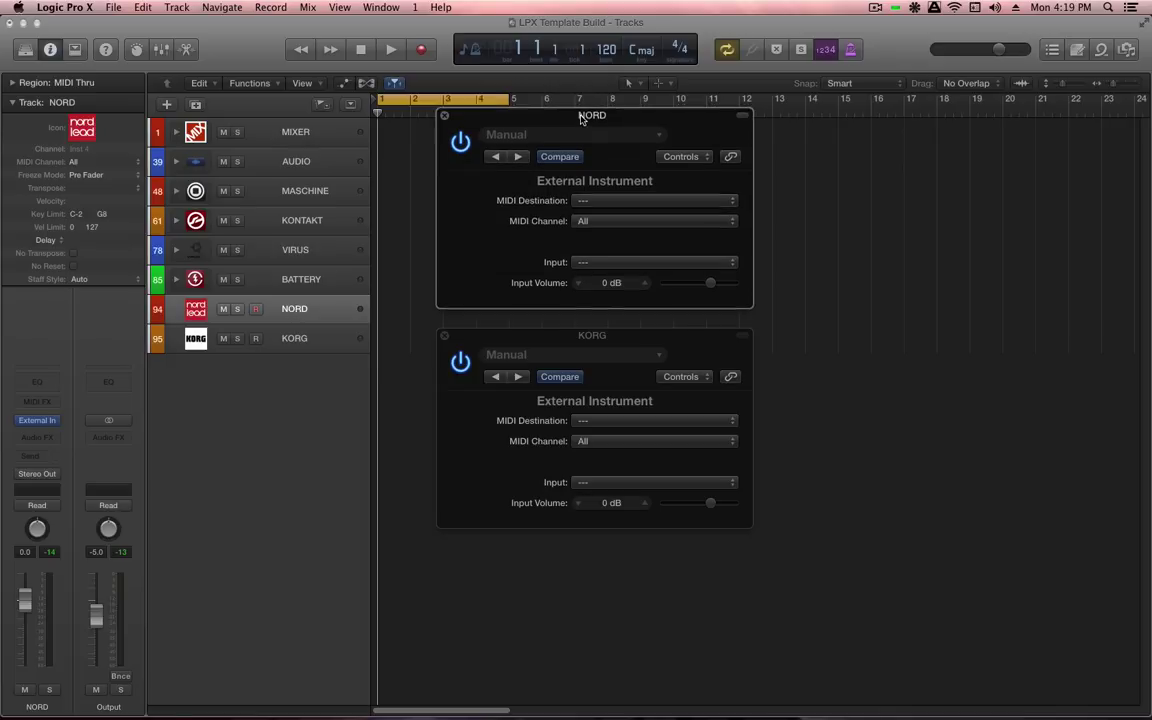
click(598, 203)
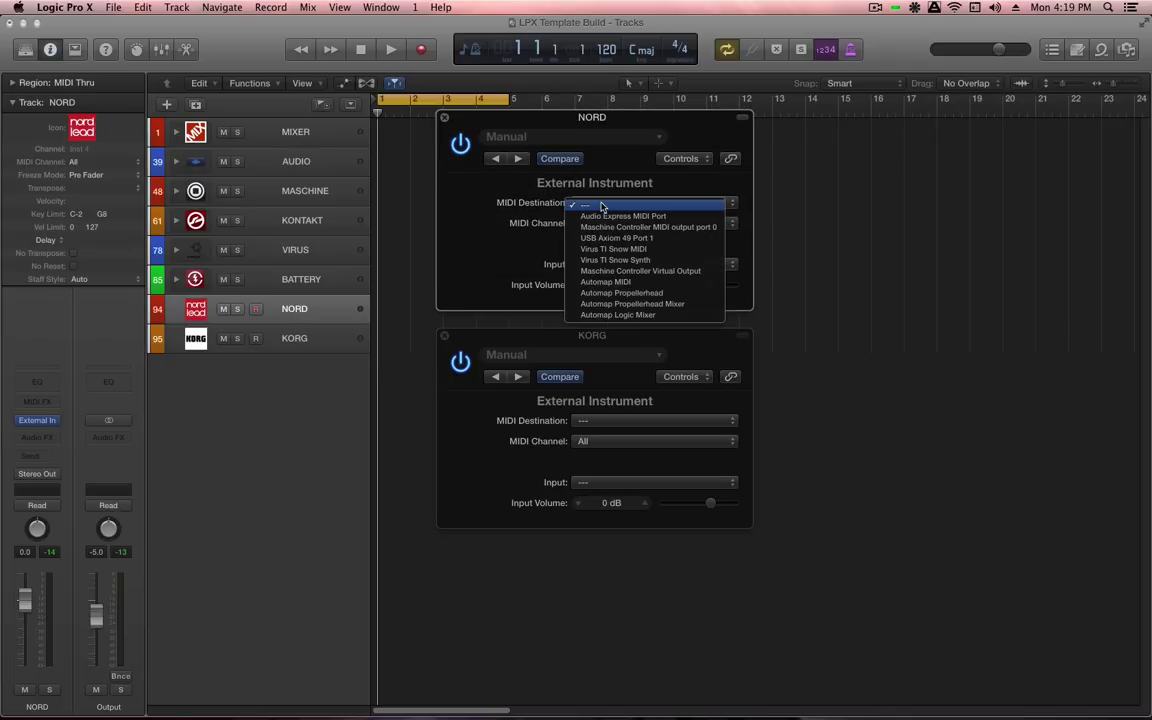
click(679, 218)
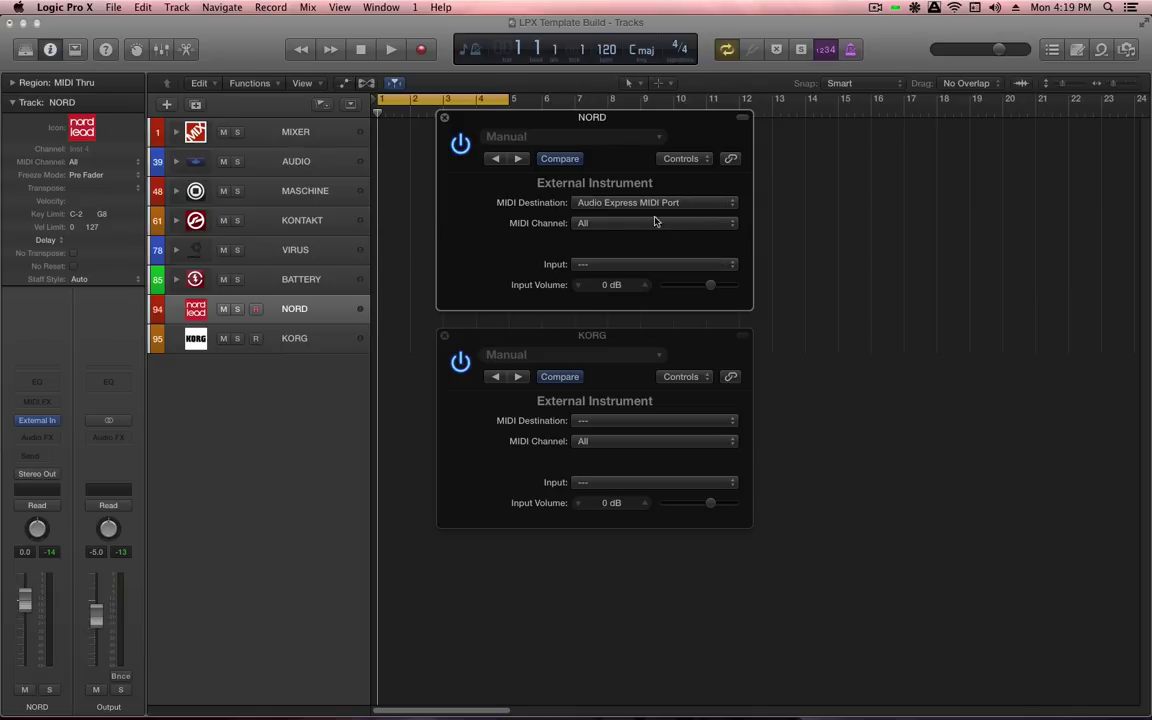
click(619, 266)
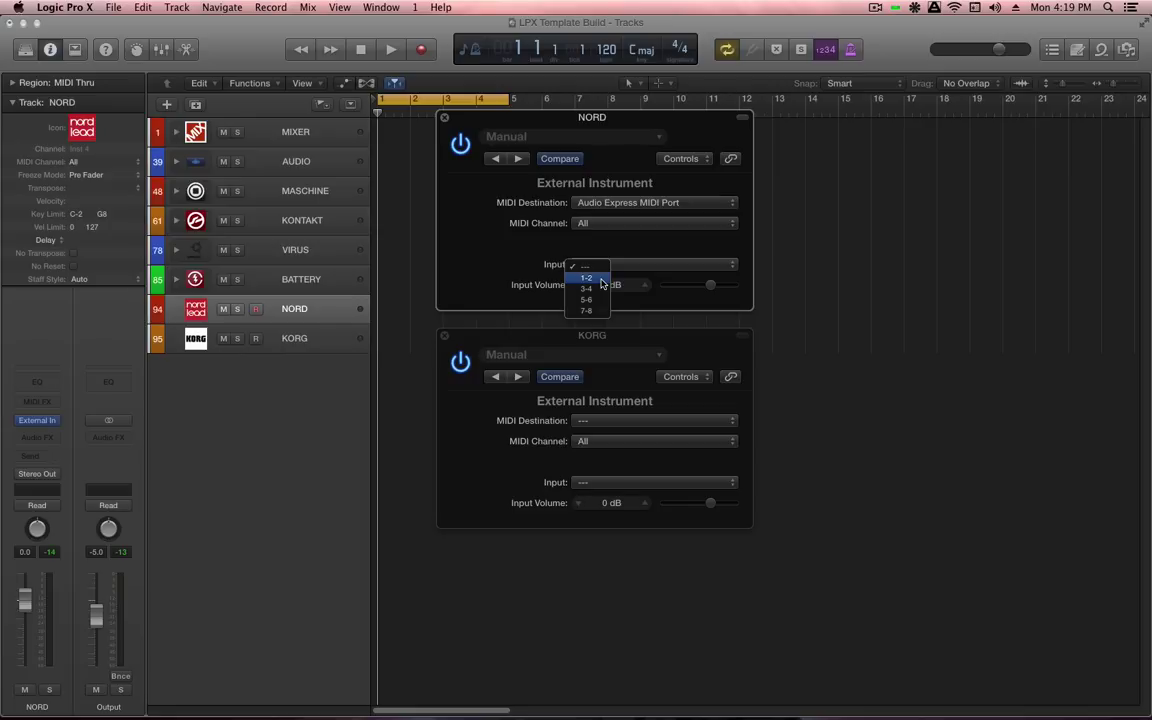
click(601, 284)
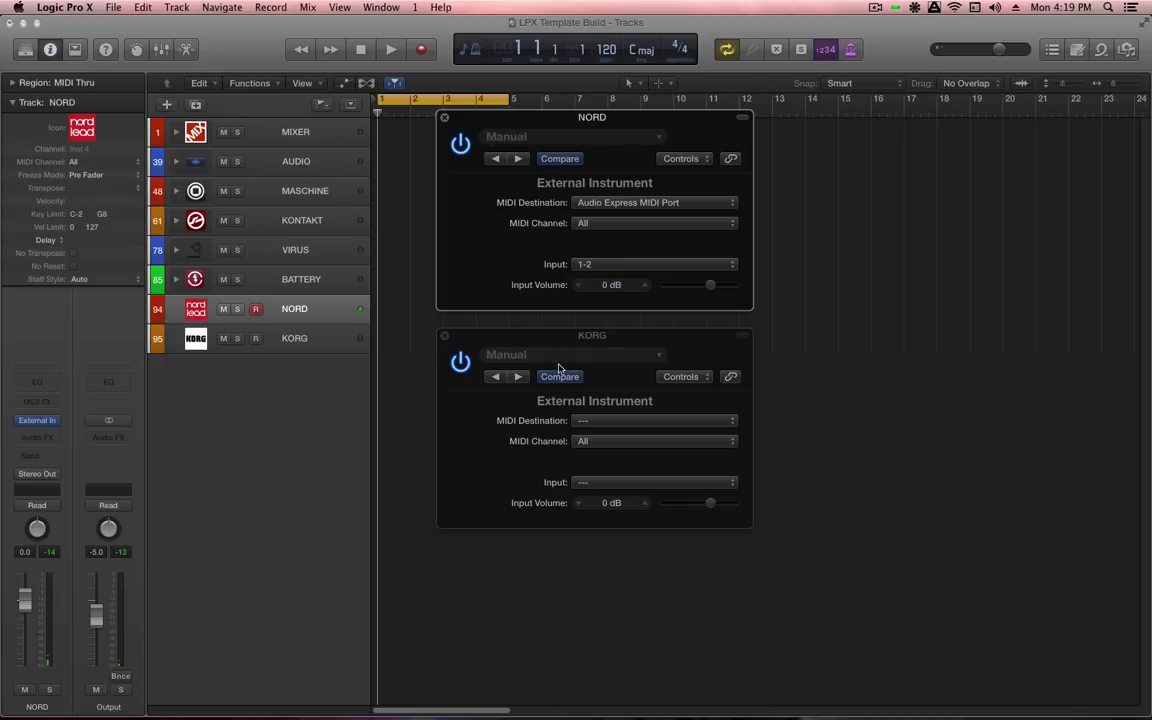
- Set the KORG External Instrument's MIDI destination to Virus TI Snow MIDI and view its available inputs
click(505, 338)
click(640, 421)
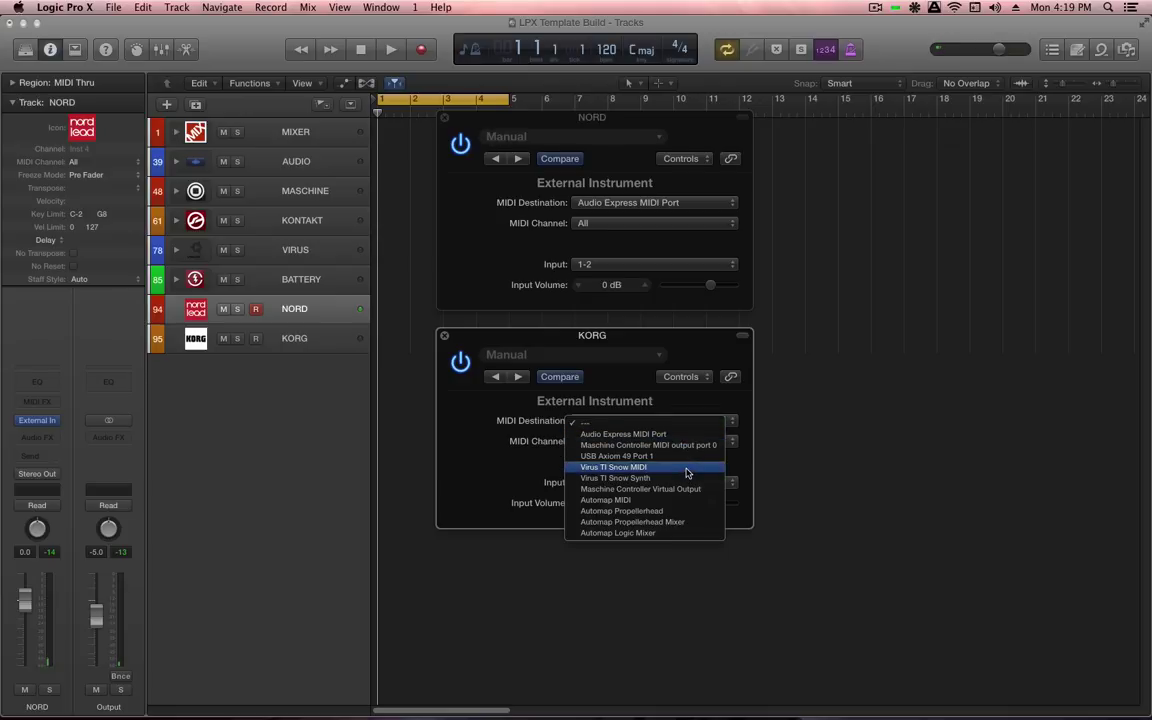
click(687, 472)
click(632, 445)
click(631, 447)
click(627, 482)
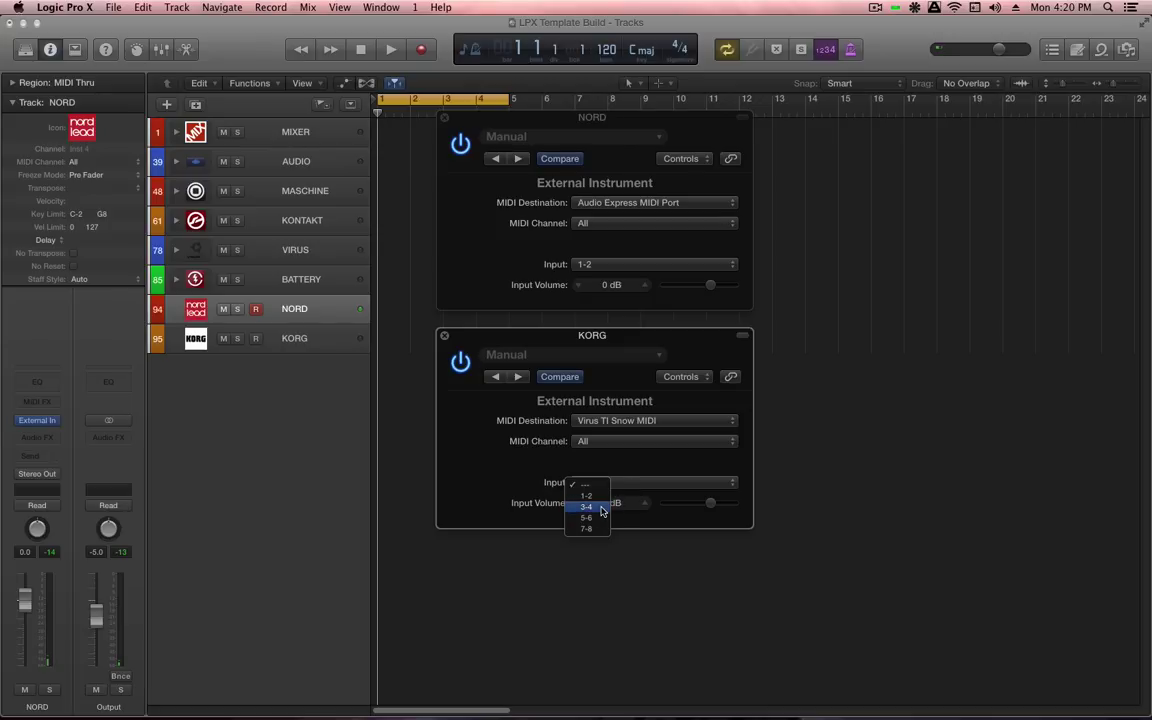
key(Escape)
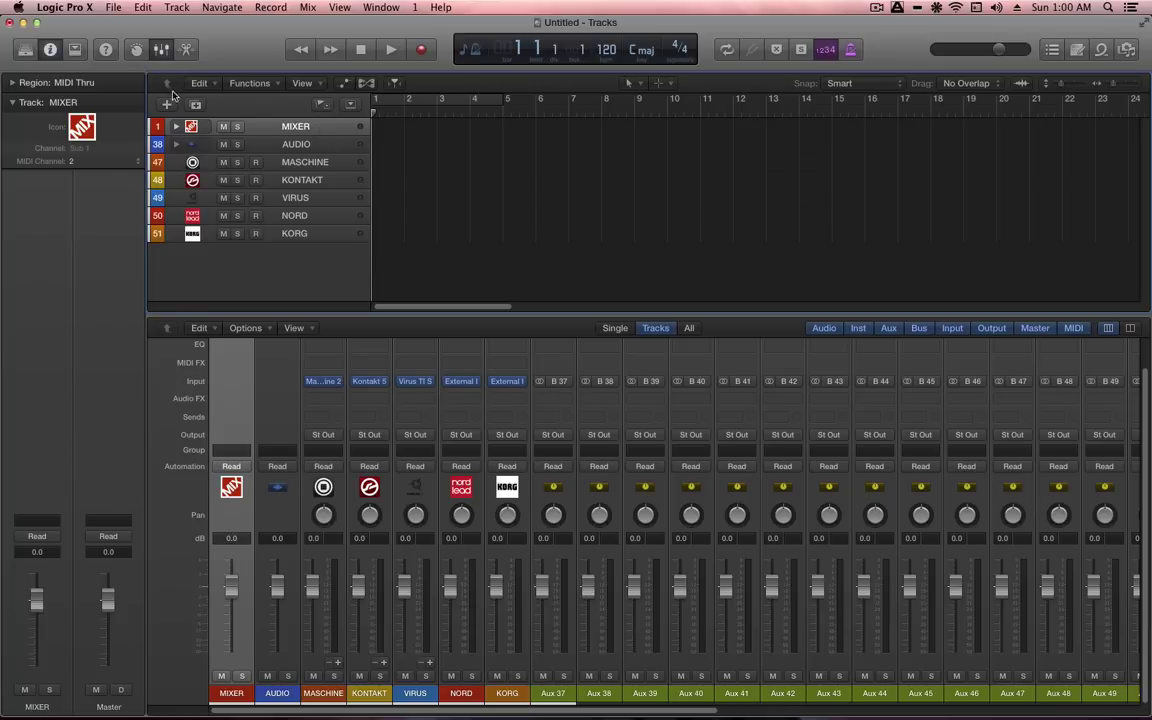
- Create four software instrument tracks with ascending outputs starting at Bus 37
click(166, 105)
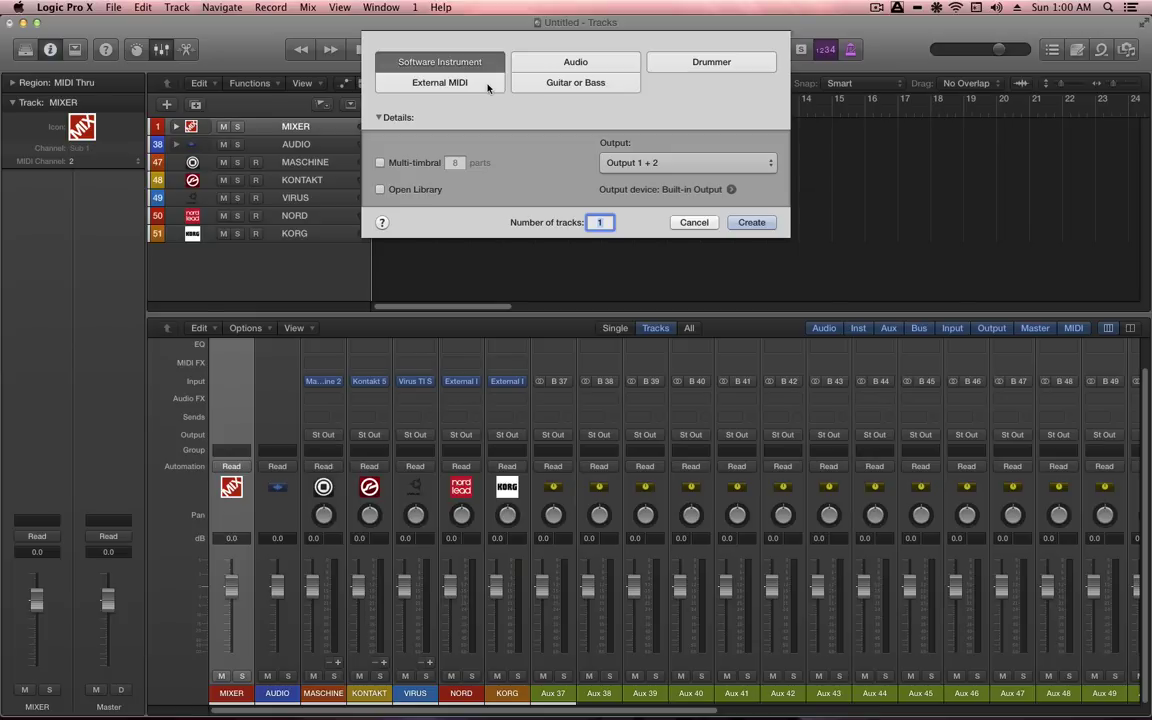
text(4)
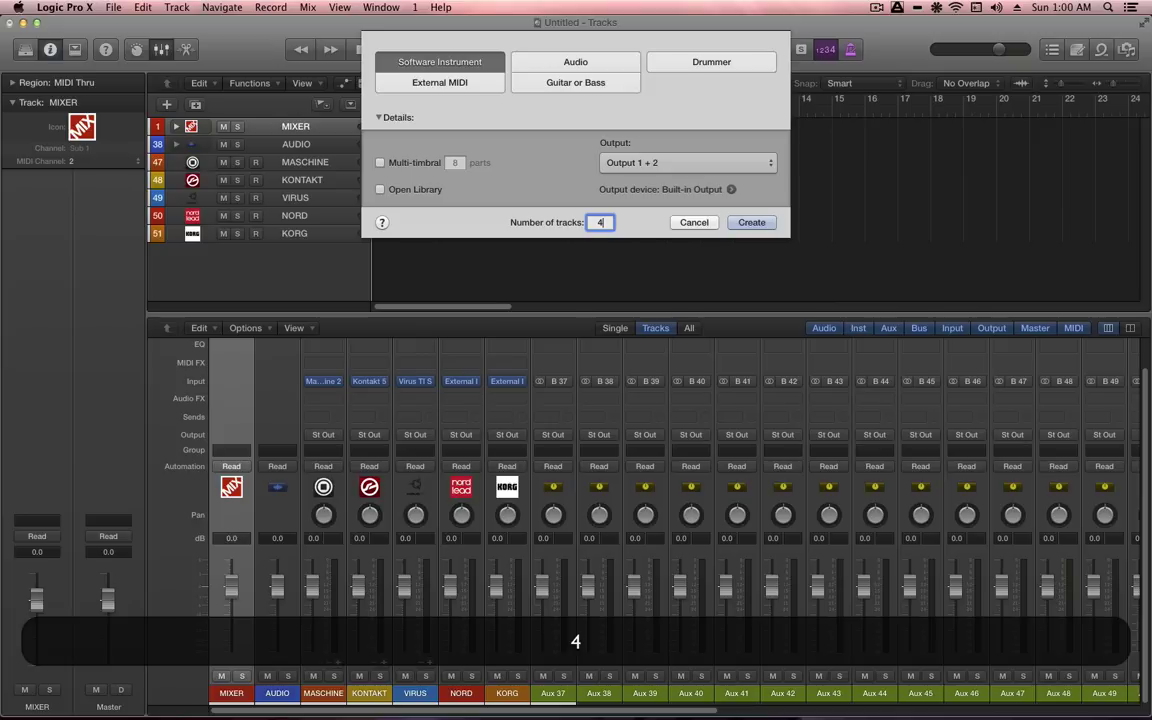
click(627, 166)
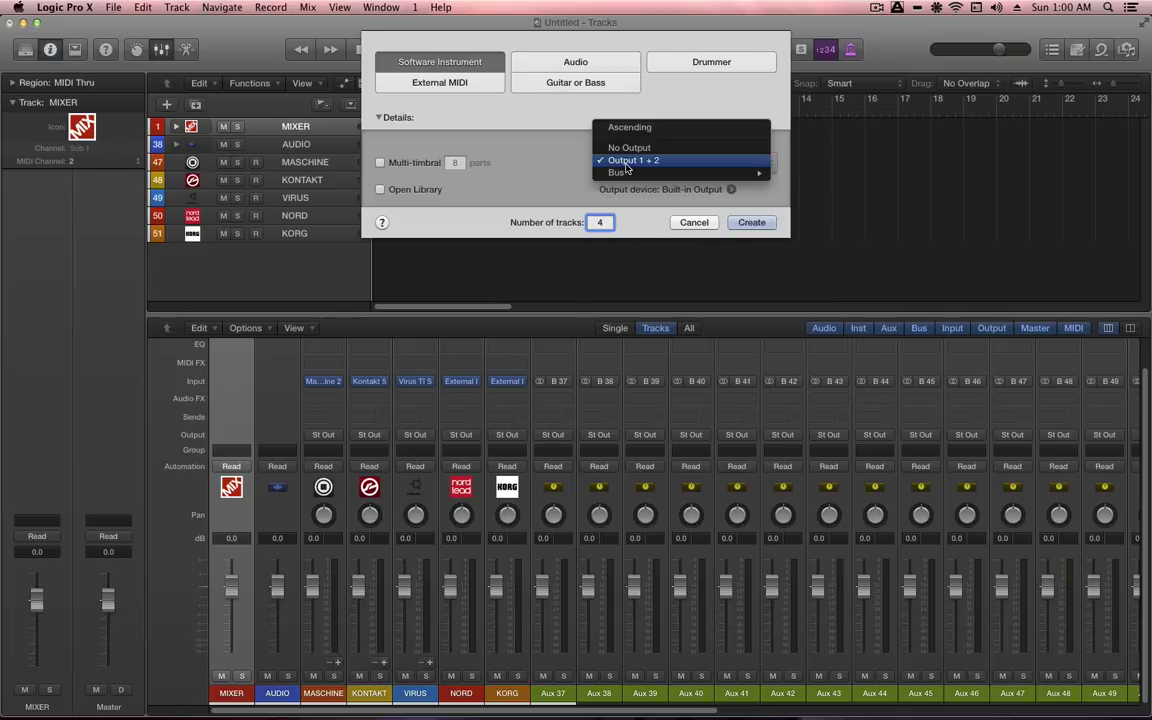
mouse_move(638, 173)
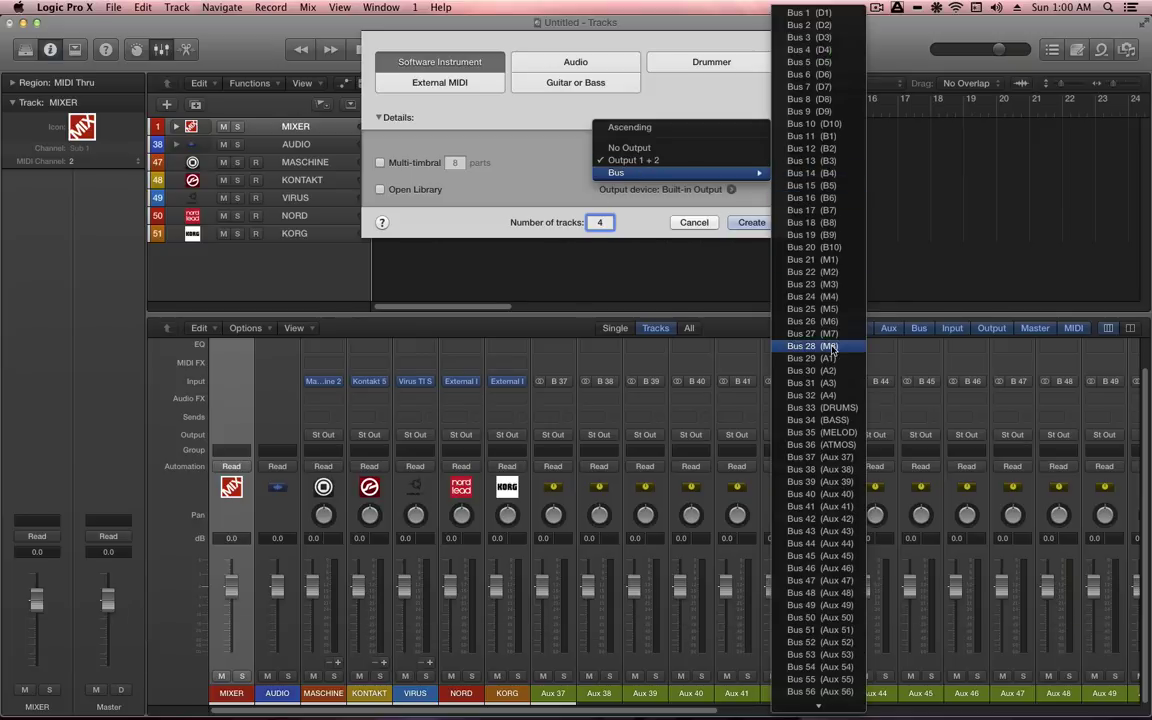
click(849, 462)
click(738, 162)
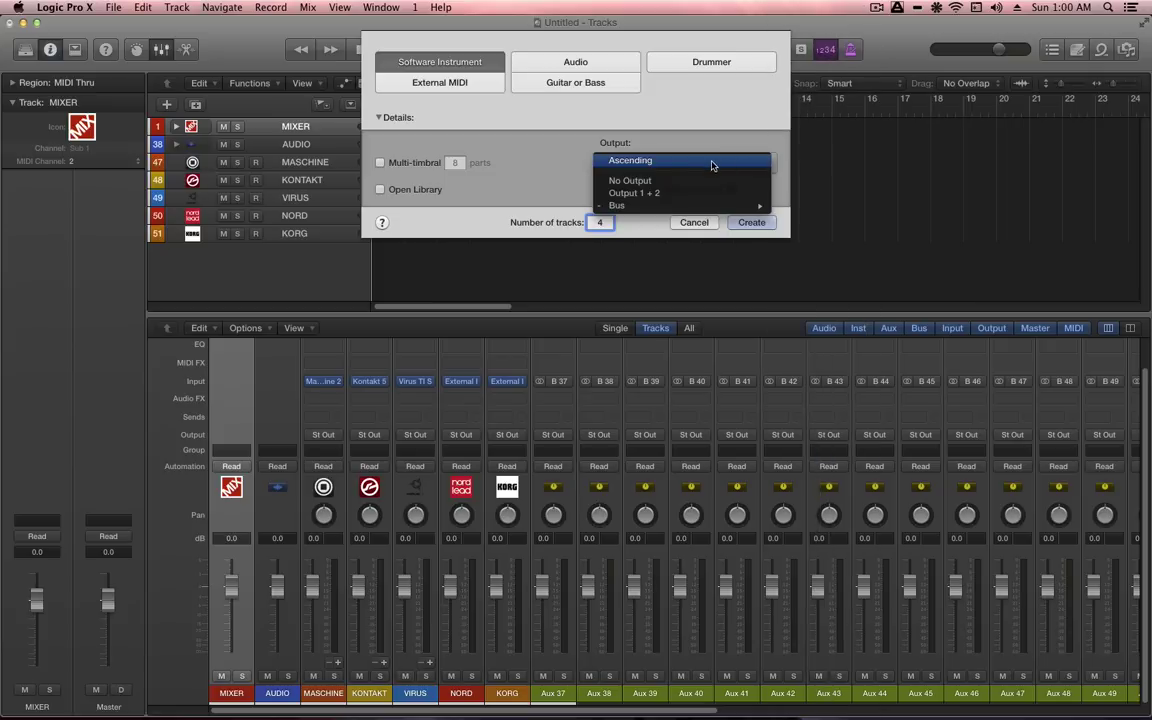
click(712, 163)
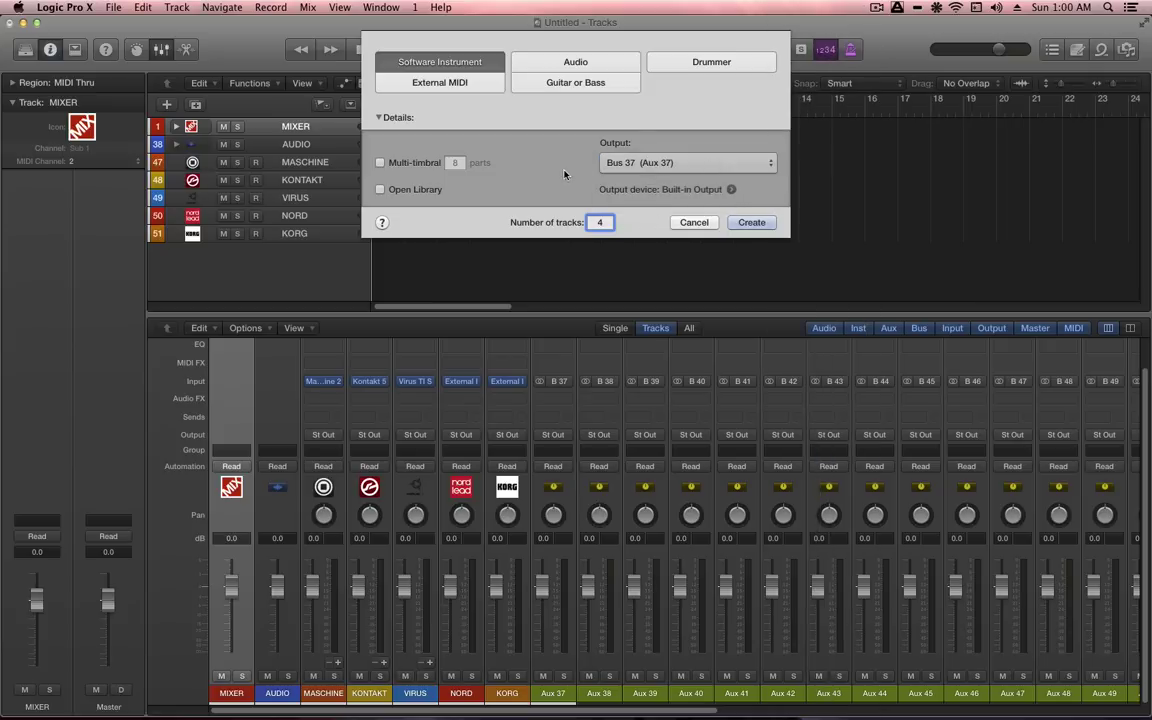
click(750, 224)
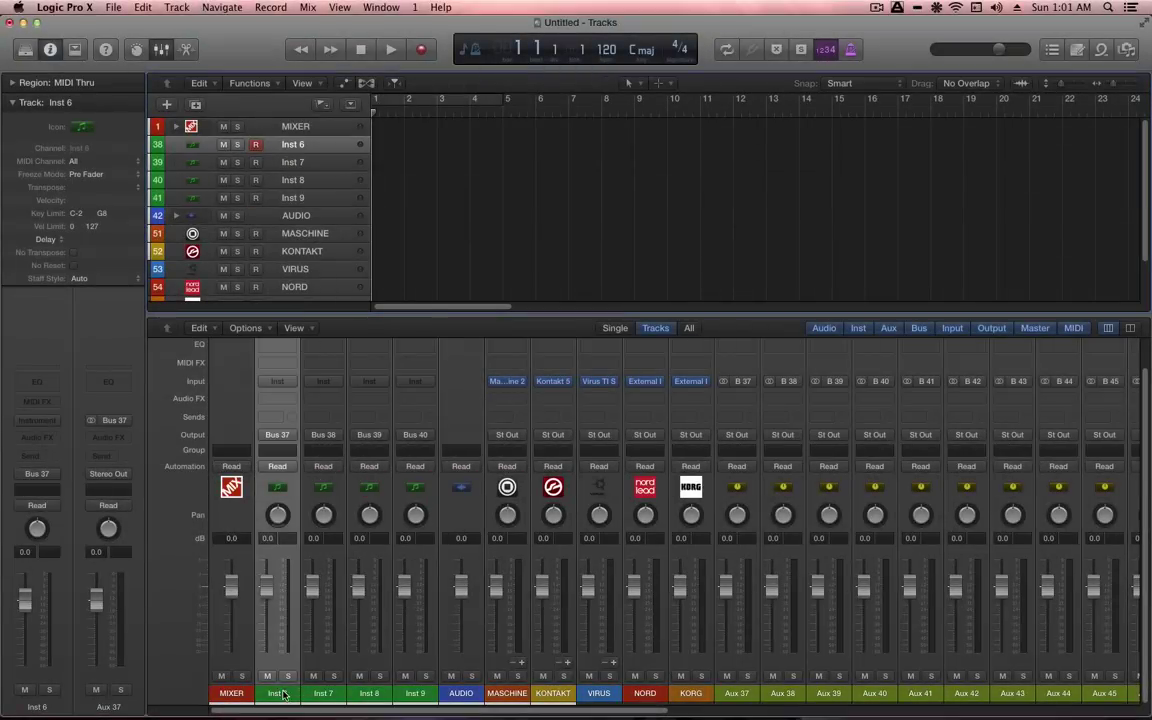
- Rename the four new software instrument channels together as K1 through K4
shift+click(415, 693)
text(K1)
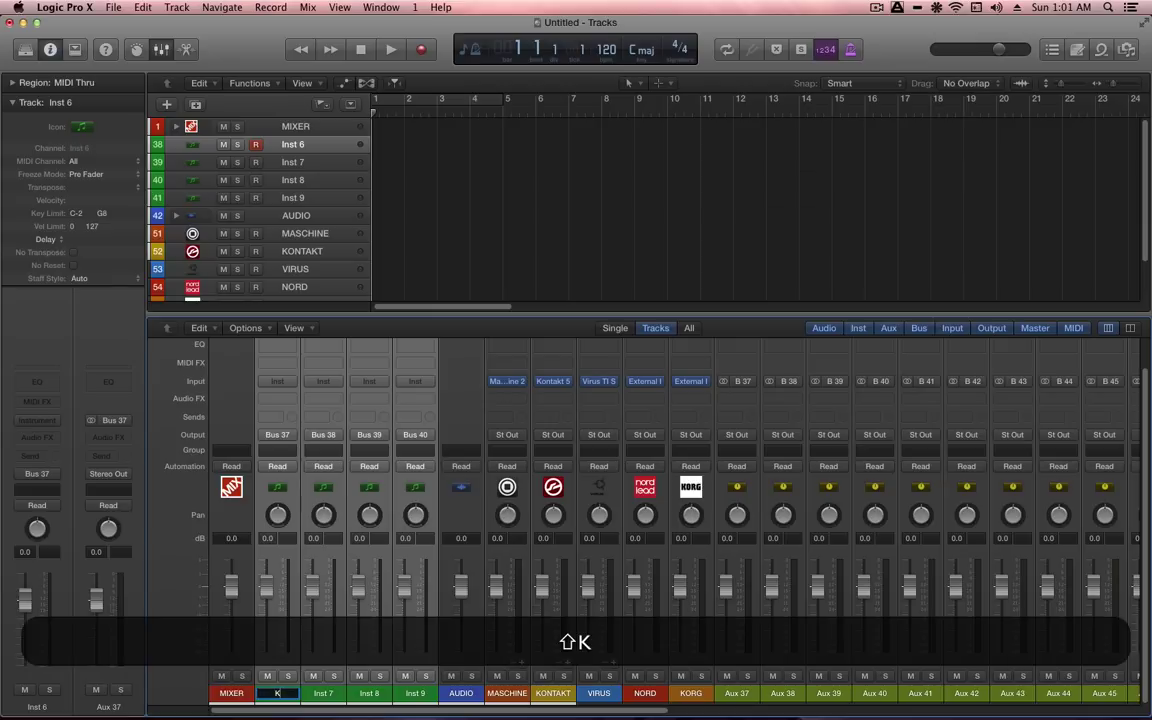
key(Return)
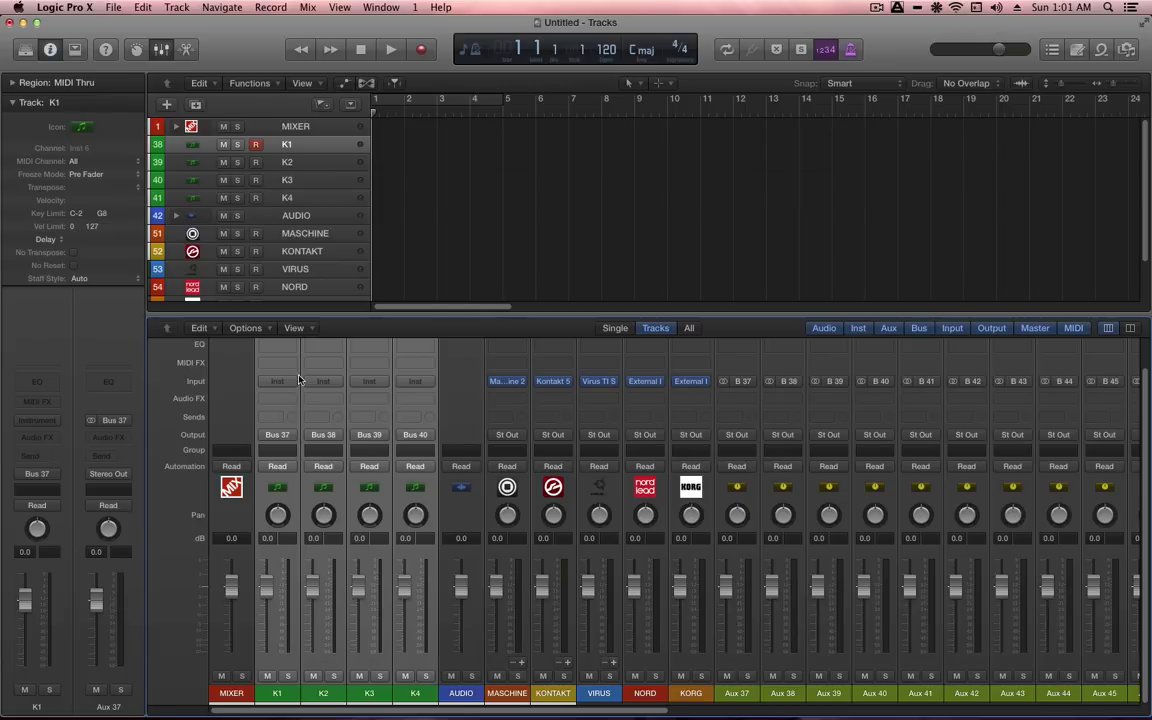
- Load the ES M synth on the four selected K instrument channels at once and close its plug-in window
click(279, 381)
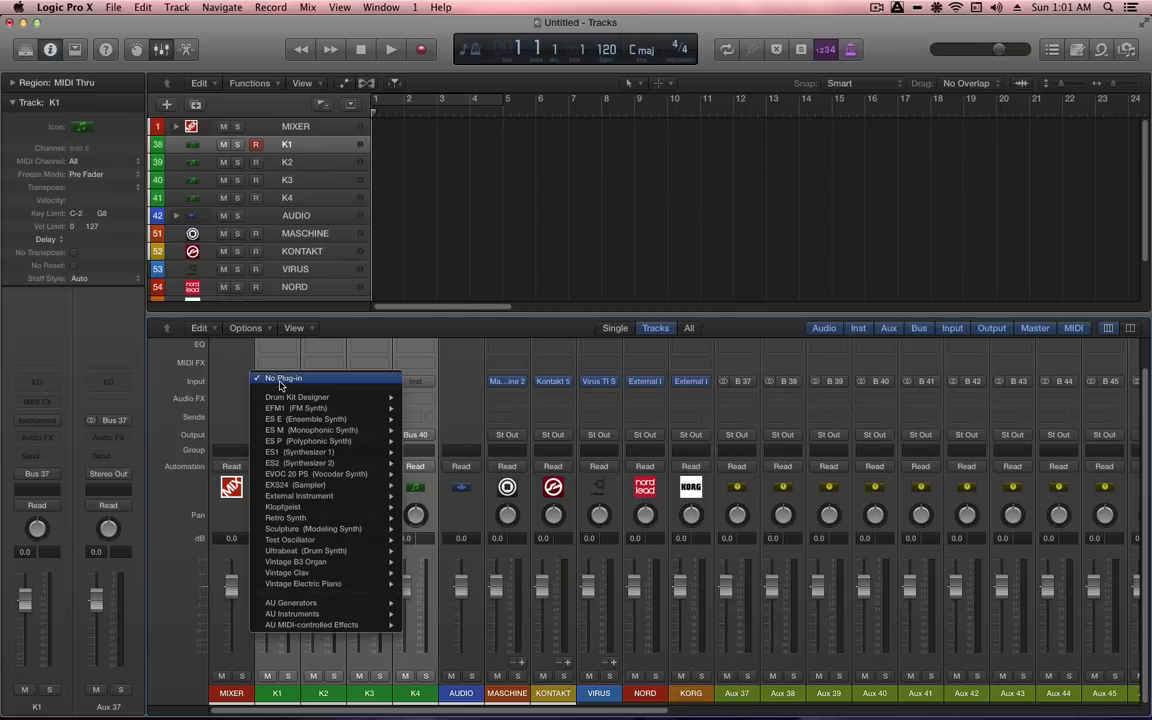
click(287, 432)
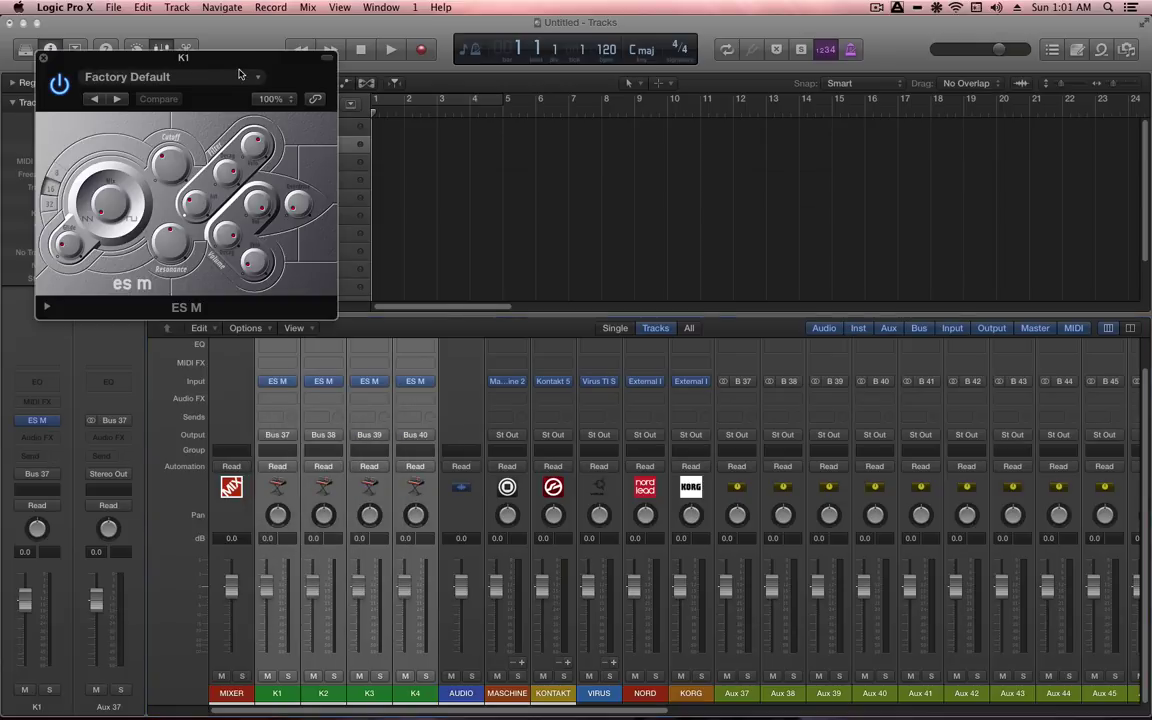
key(super+w)
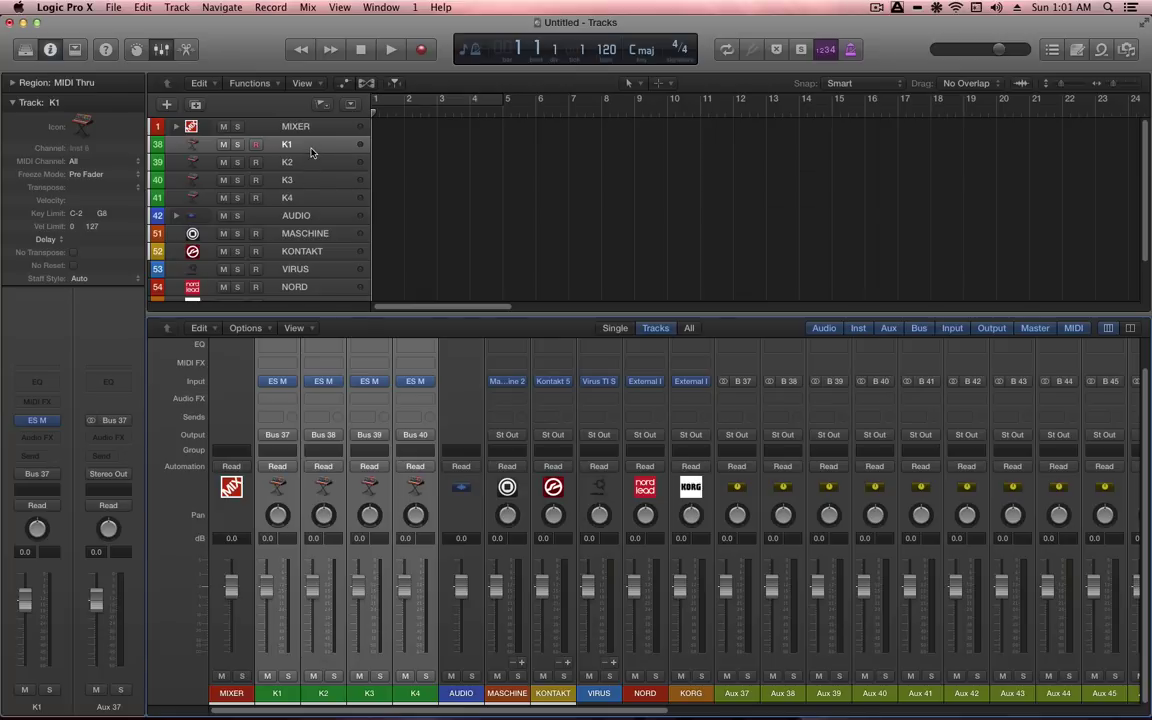
- Rename the Aux 37 to Aux 40 channels together as K1 through K4
click(740, 694)
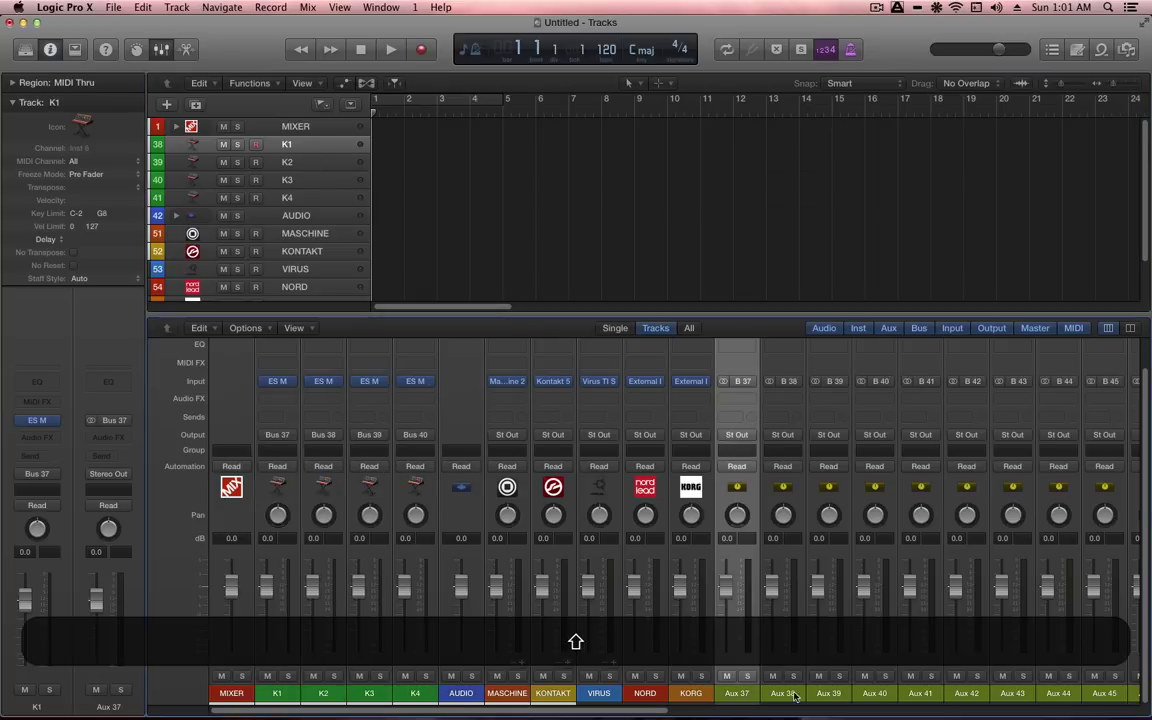
shift+click(878, 693)
double_click(735, 693)
text(K1)
key(Return)
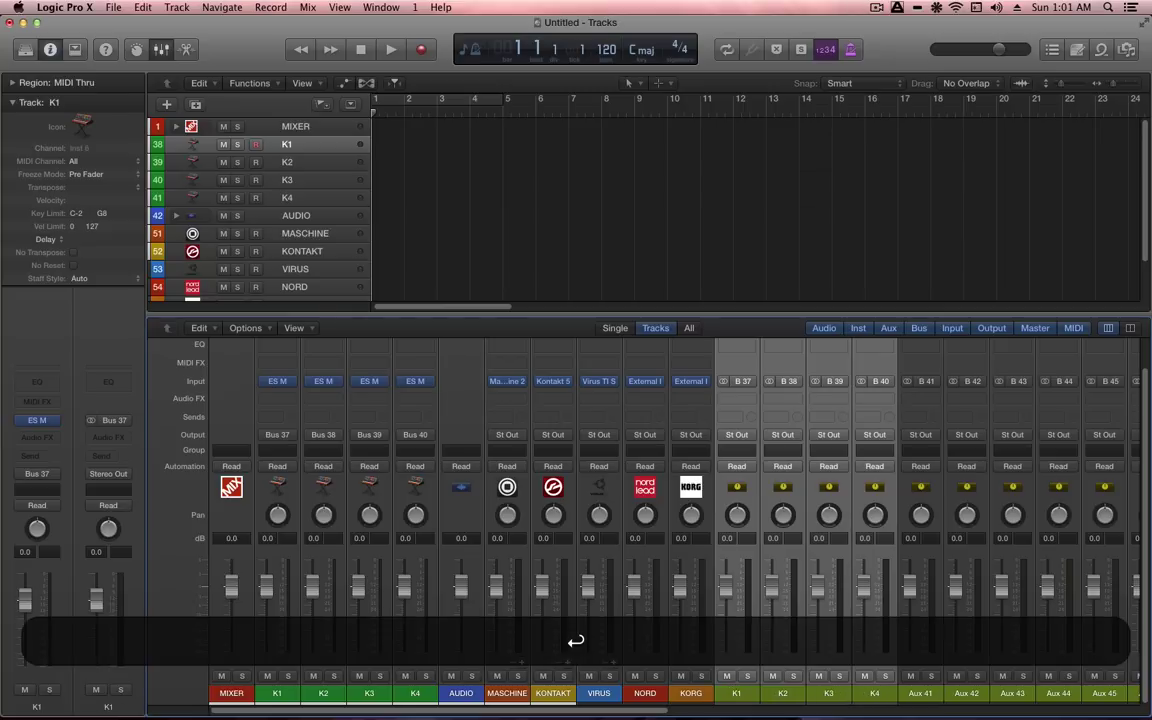
- Color the four selected K aux channels bright green
key(alt)
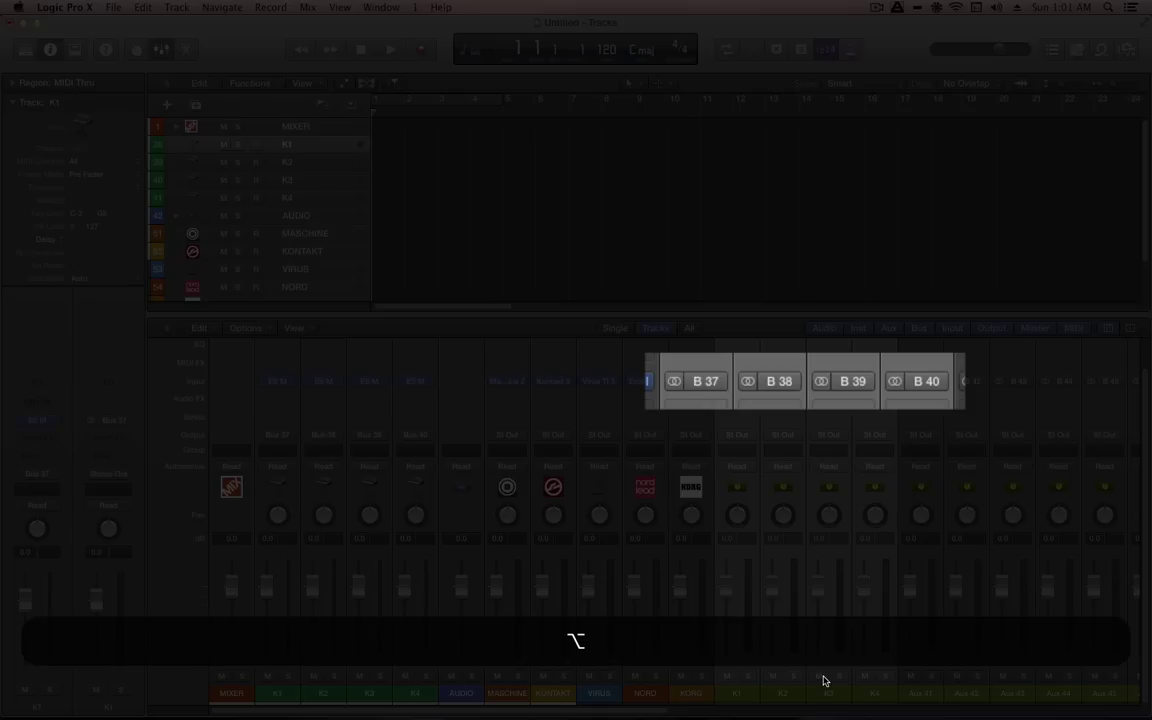
key(alt+c)
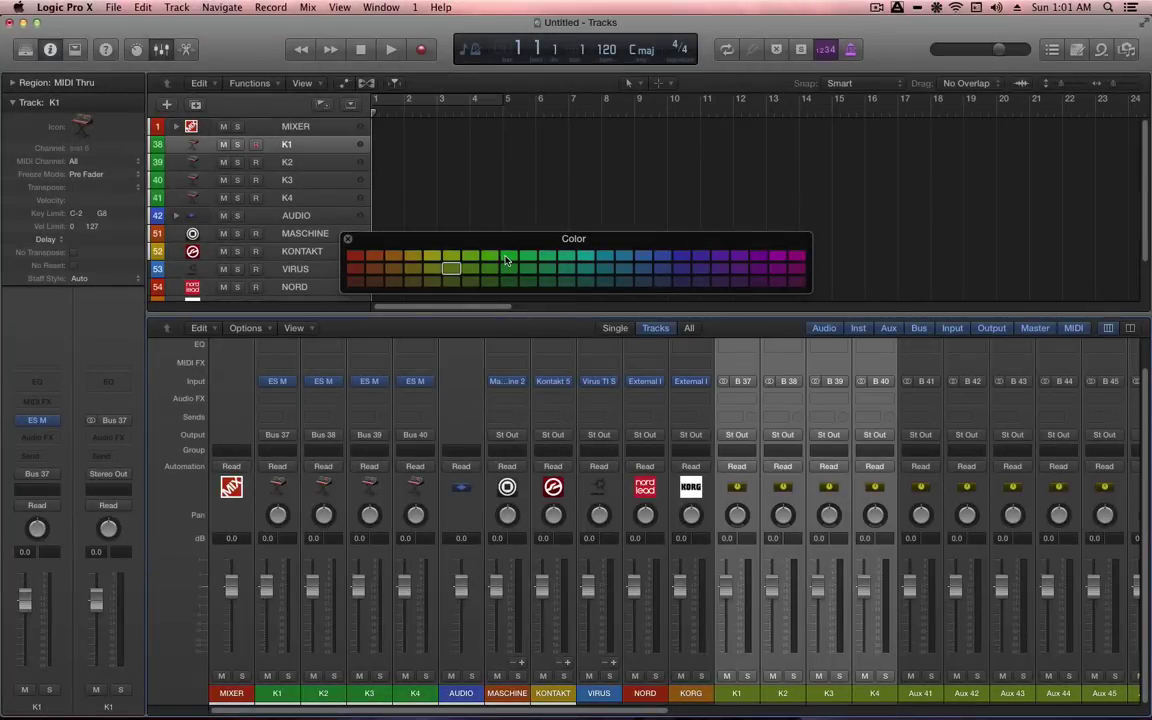
click(507, 258)
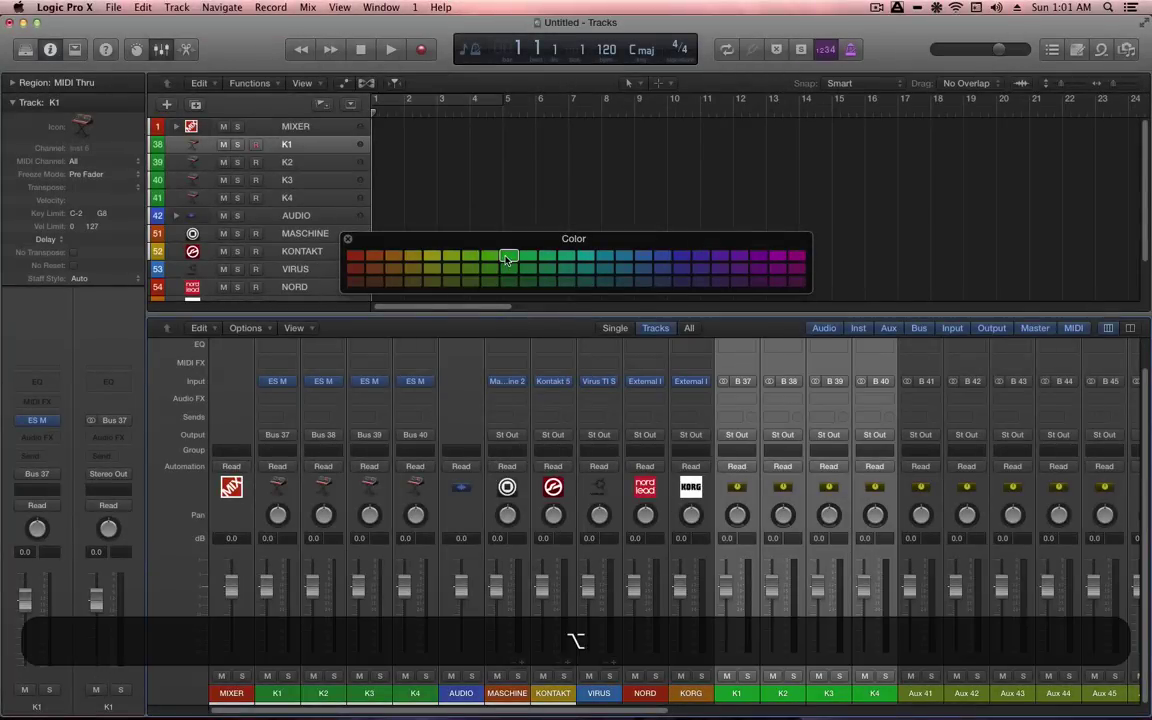
key(alt+c)
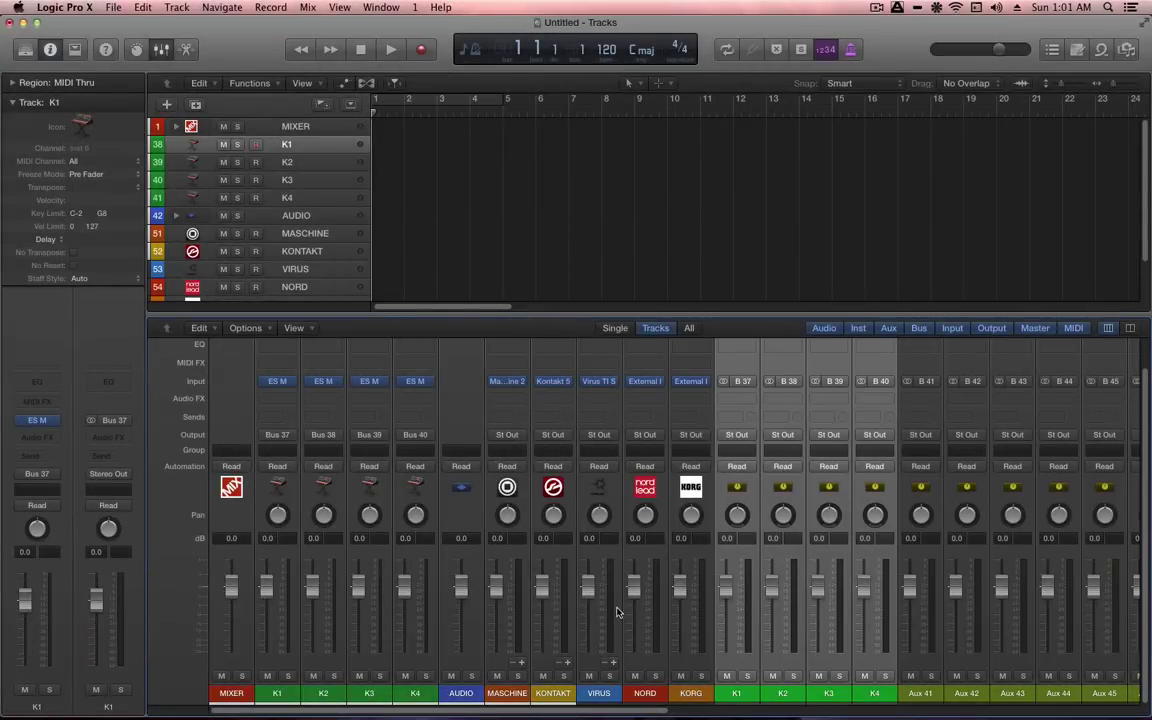
- Create arrangement tracks for the four K auxes and place each directly below its matching instrument track
key(ctrl+t)
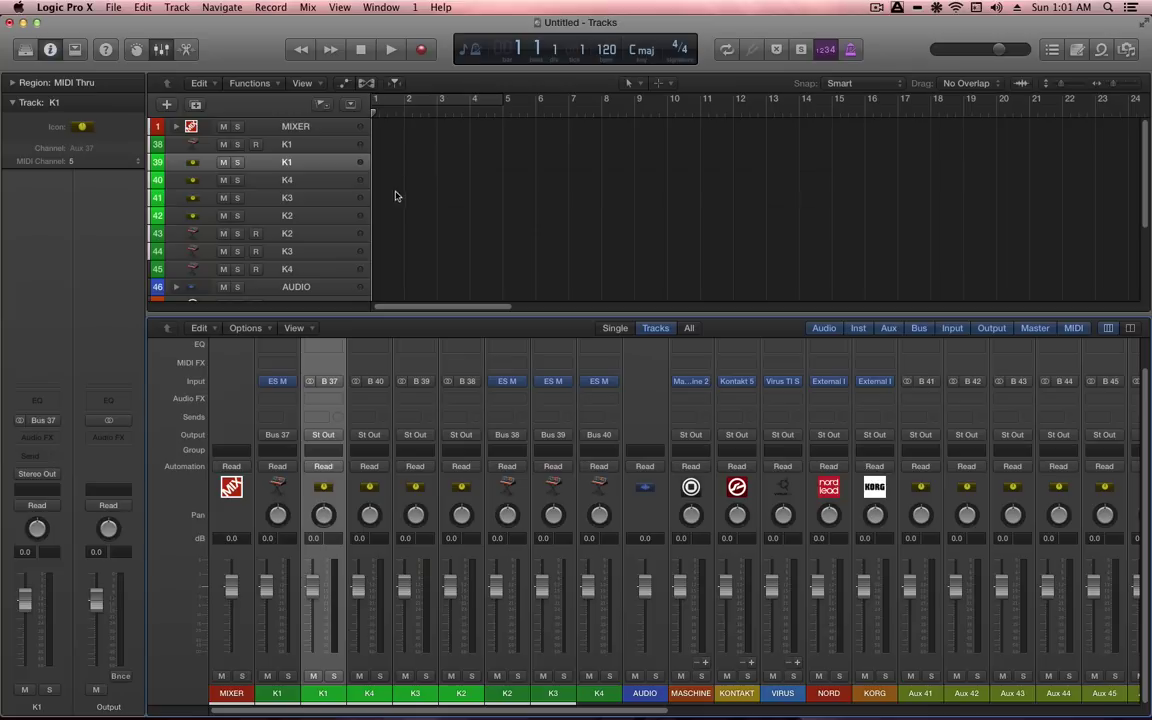
click(314, 217)
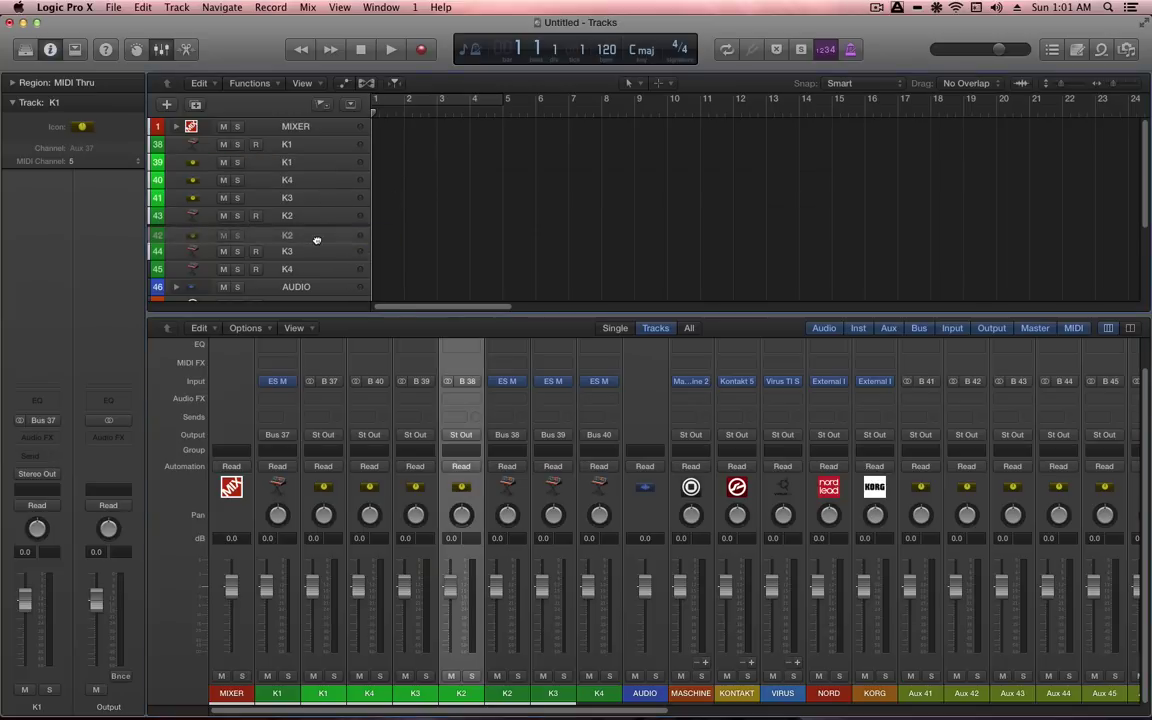
click(314, 235)
drag(314, 199, 310, 254)
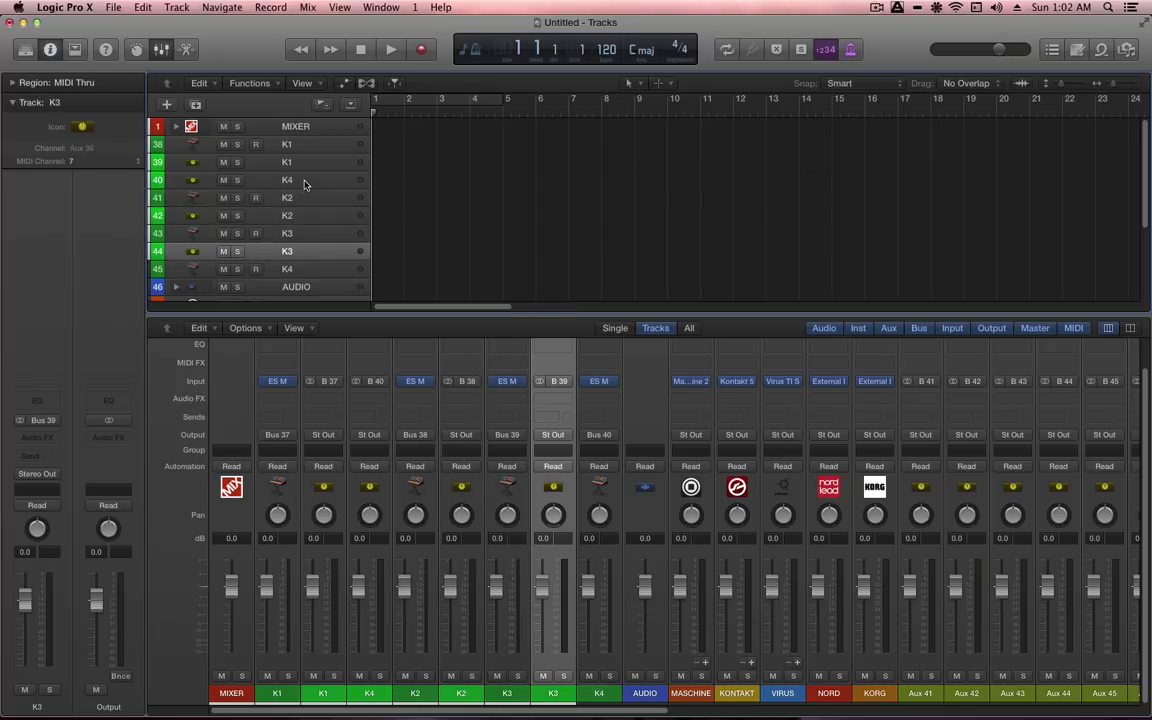
drag(305, 183, 301, 272)
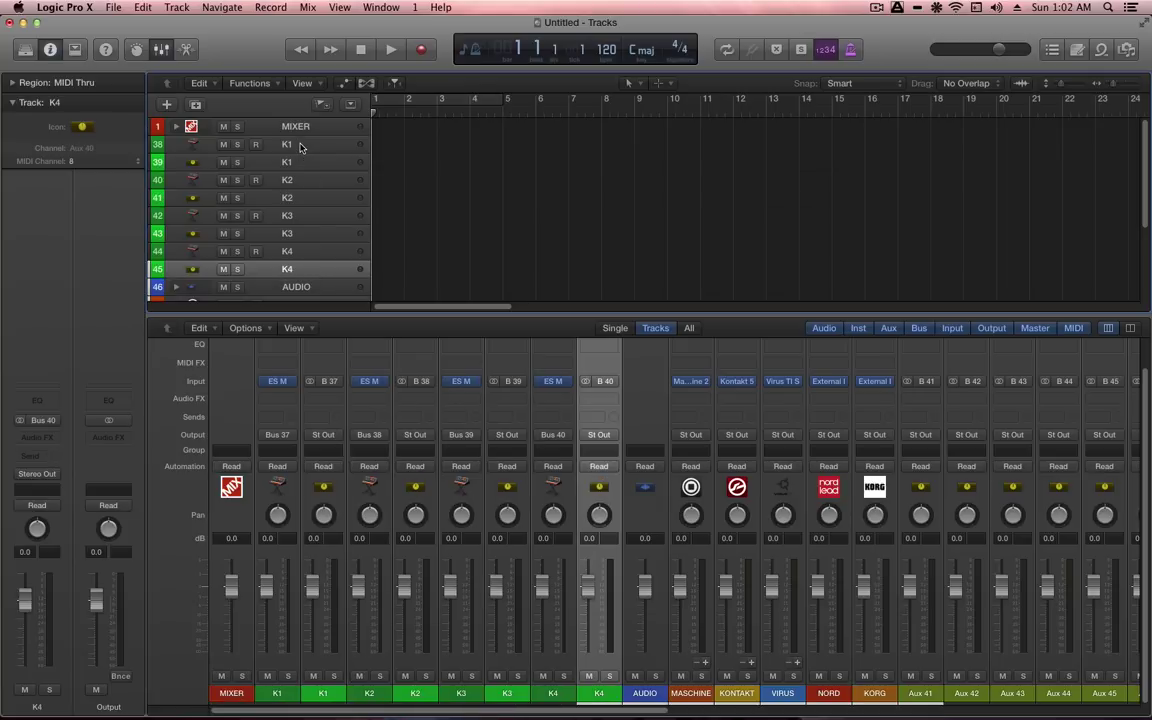
- Assign the Key icon to the K1, K2, K3 and K4 software instrument tracks
click(300, 145)
key(super)
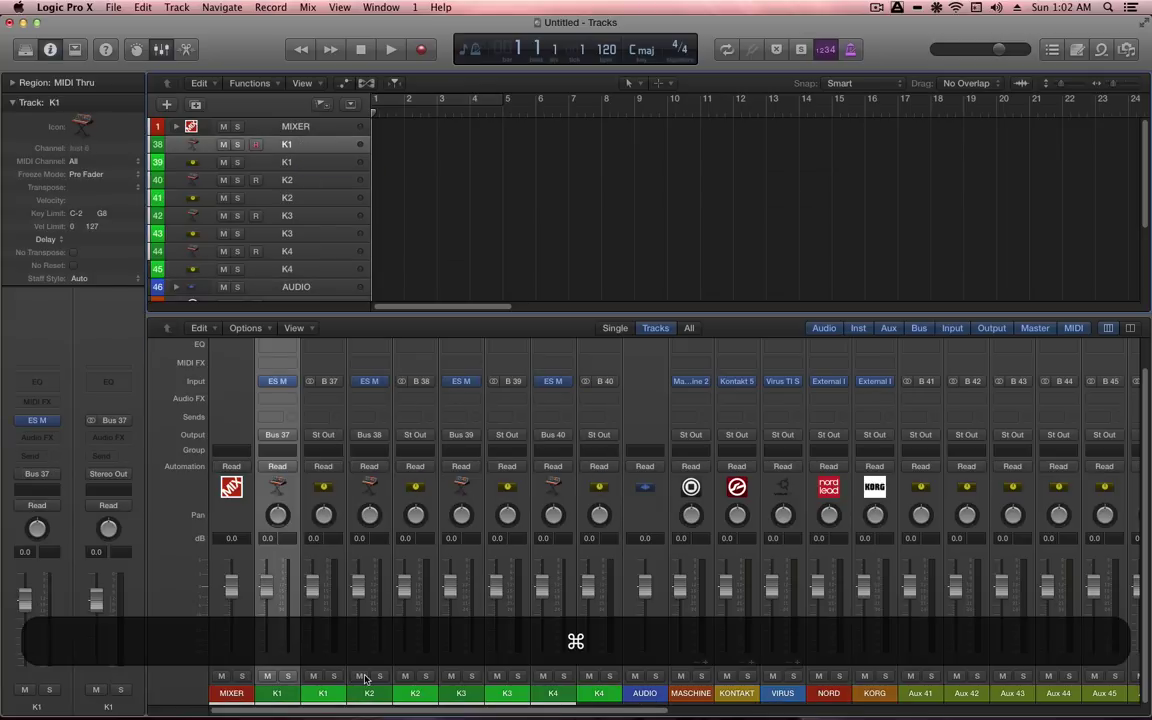
super+click(368, 690)
super+click(460, 692)
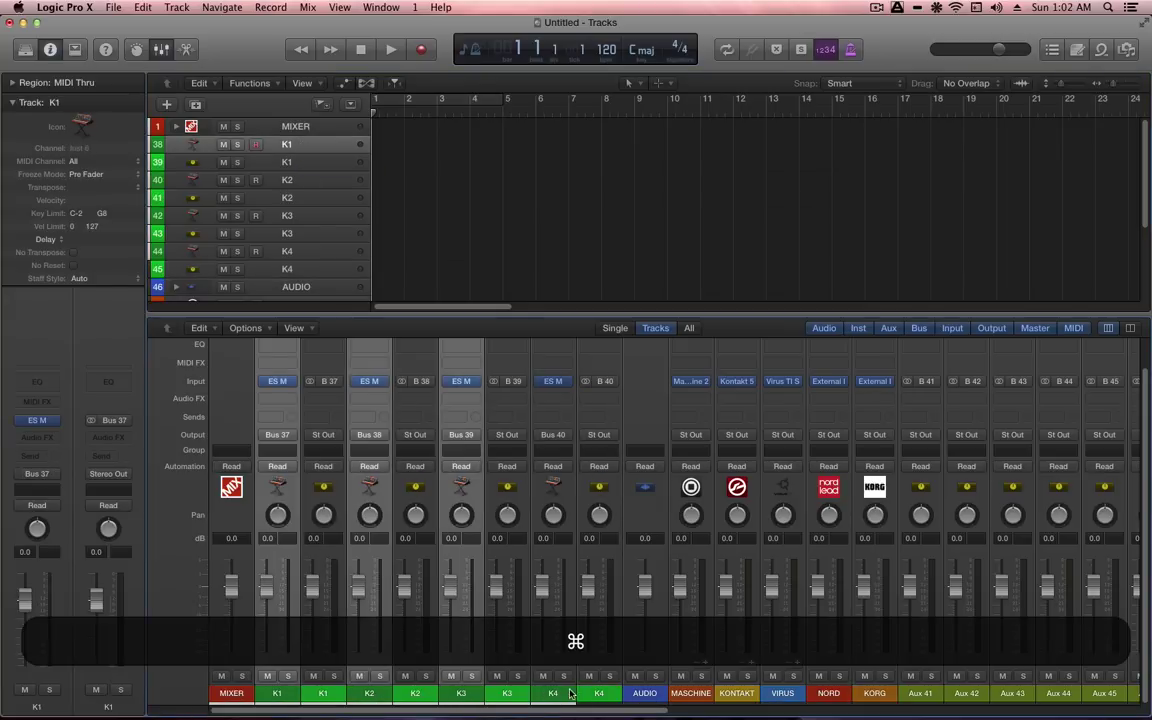
click(82, 125)
click(407, 198)
click(287, 180)
click(82, 125)
click(410, 245)
click(287, 224)
click(82, 125)
click(143, 267)
click(410, 245)
click(287, 265)
click(82, 125)
click(143, 267)
click(432, 243)
- Assign the Key icon to the K1, K2, K3 and K4 aux tracks
click(287, 162)
click(82, 125)
click(410, 245)
click(287, 198)
click(82, 125)
click(410, 245)
click(287, 233)
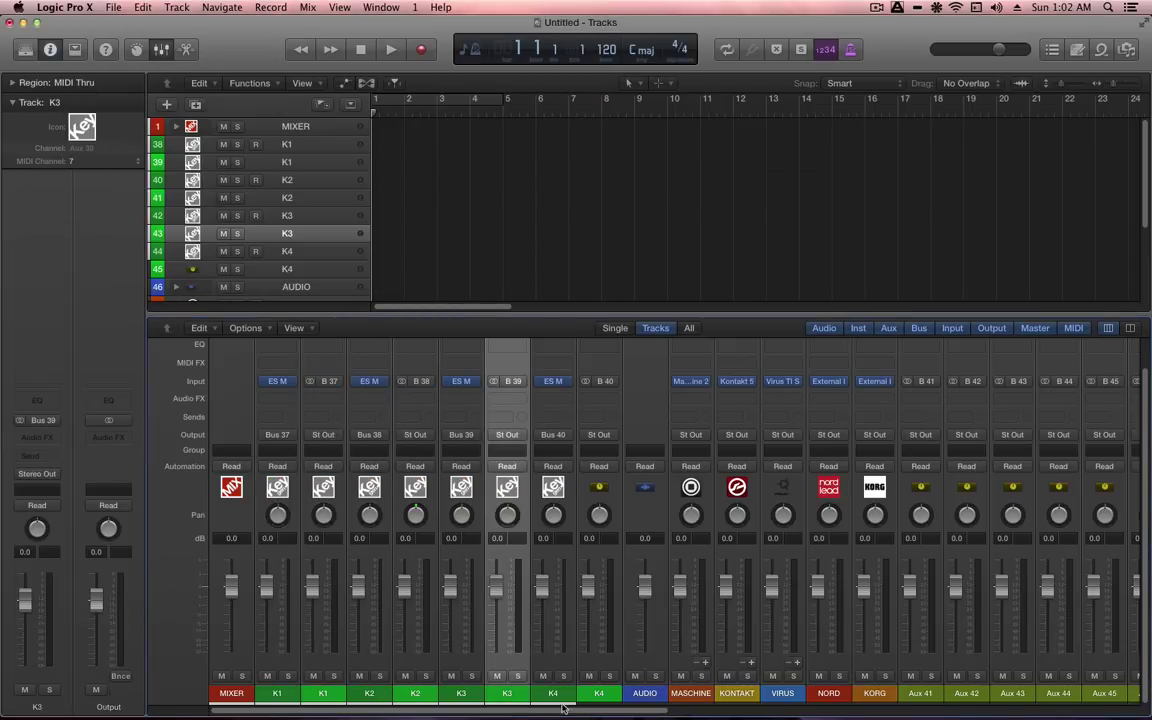
click(287, 269)
click(82, 125)
click(410, 245)
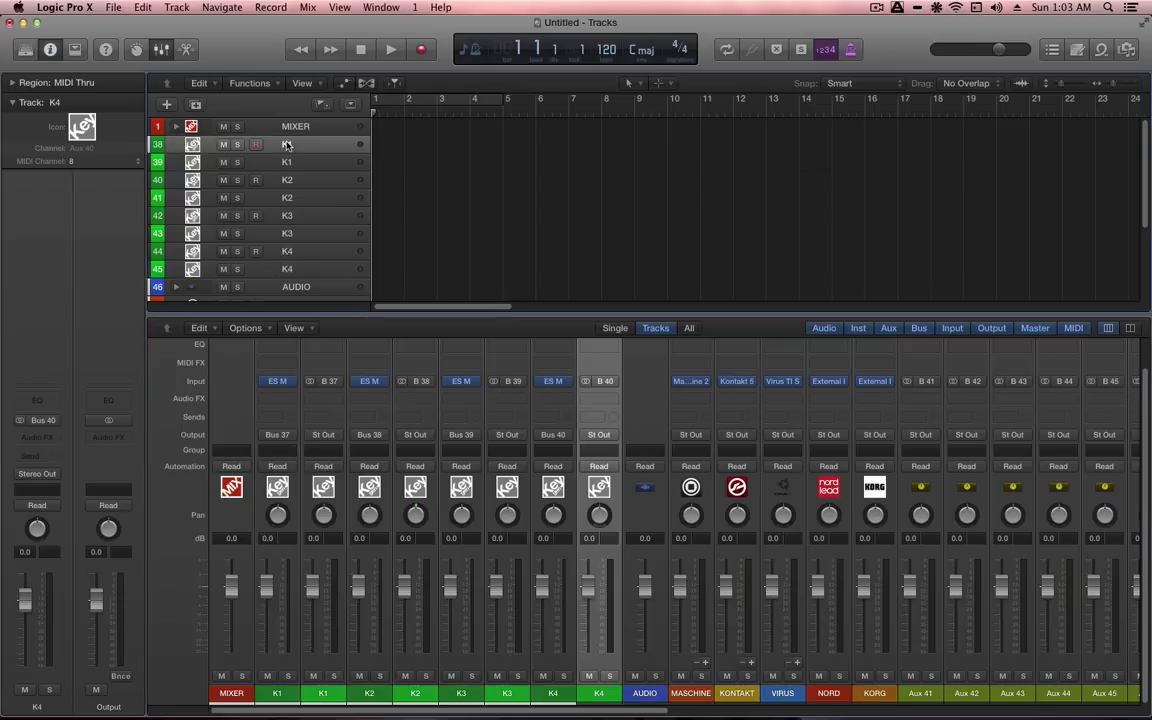
- Group all K1 to K4 instrument and aux tracks into a folder stack
click(287, 145)
click(314, 268)
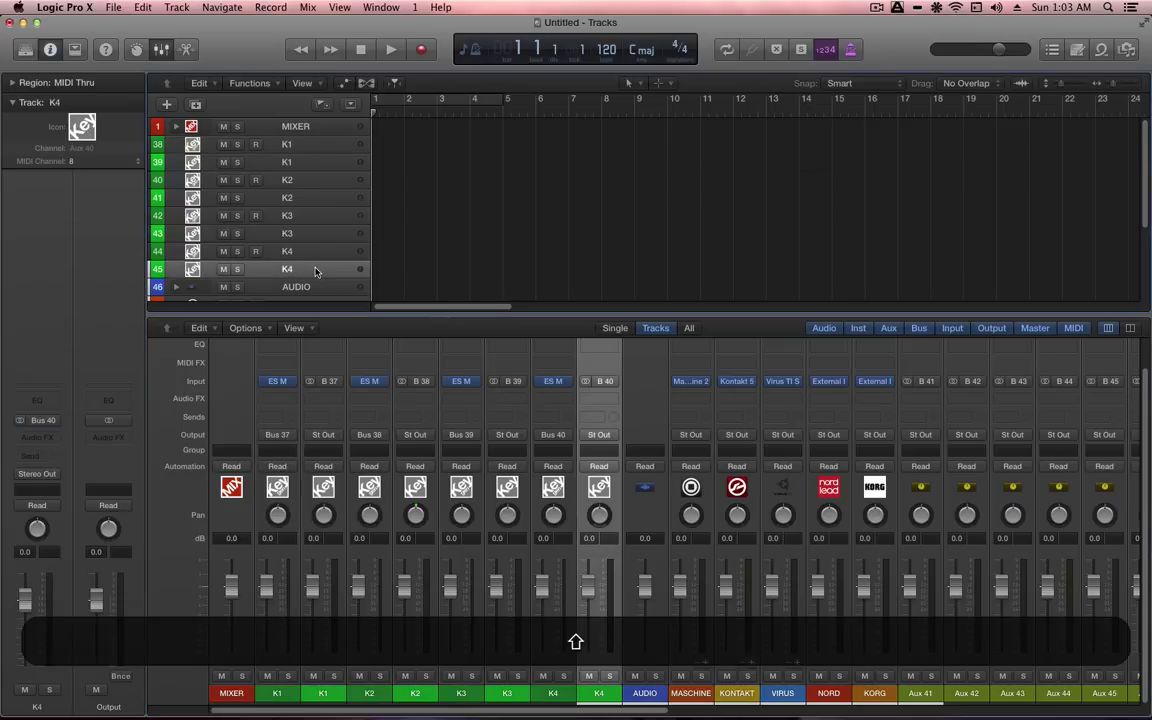
shift+click(299, 146)
right_click(300, 144)
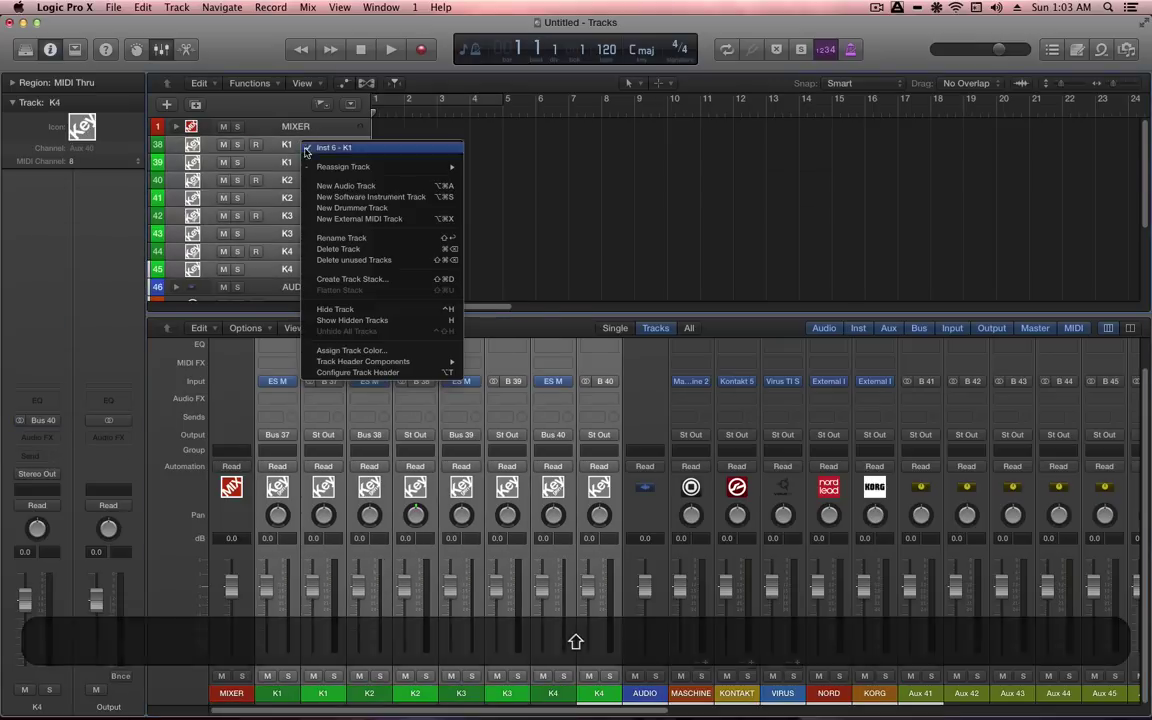
click(376, 279)
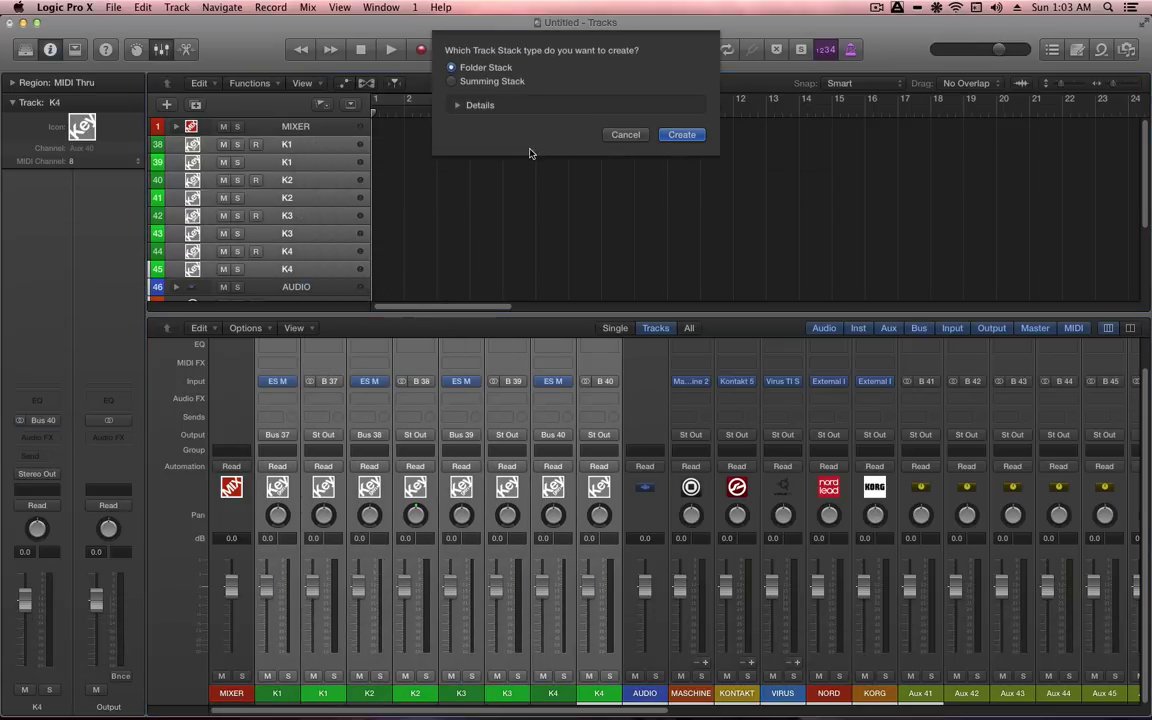
click(694, 139)
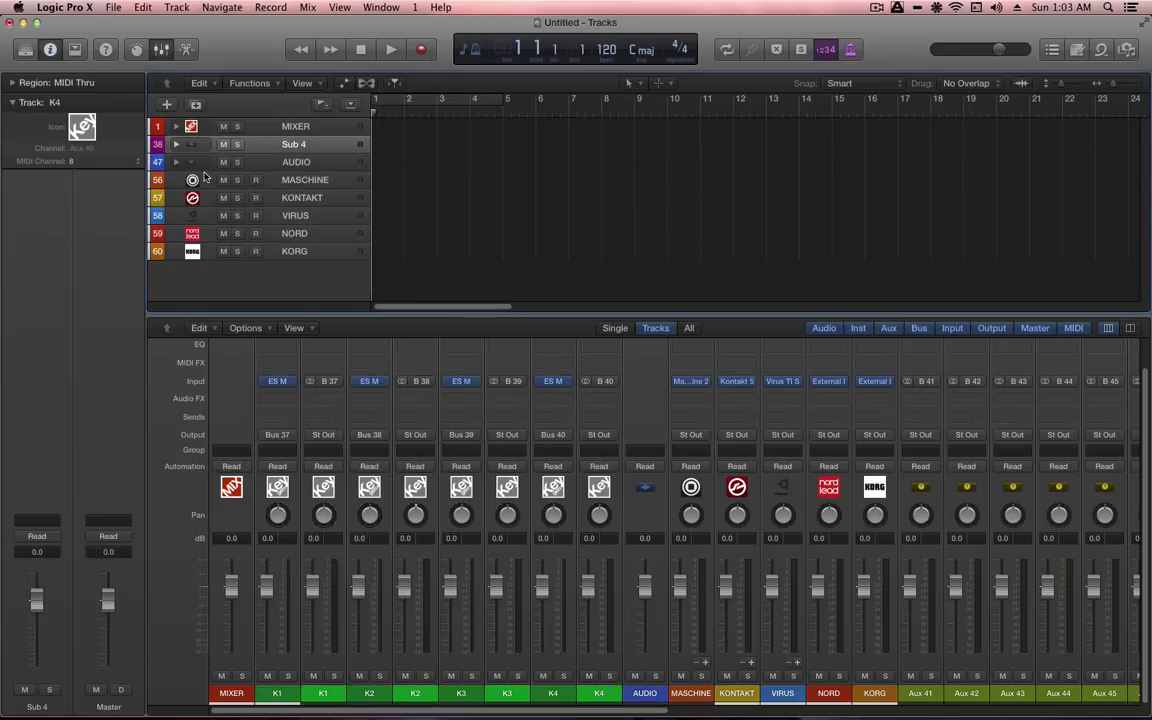
- Rename the new folder stack GROOVE
double_click(294, 146)
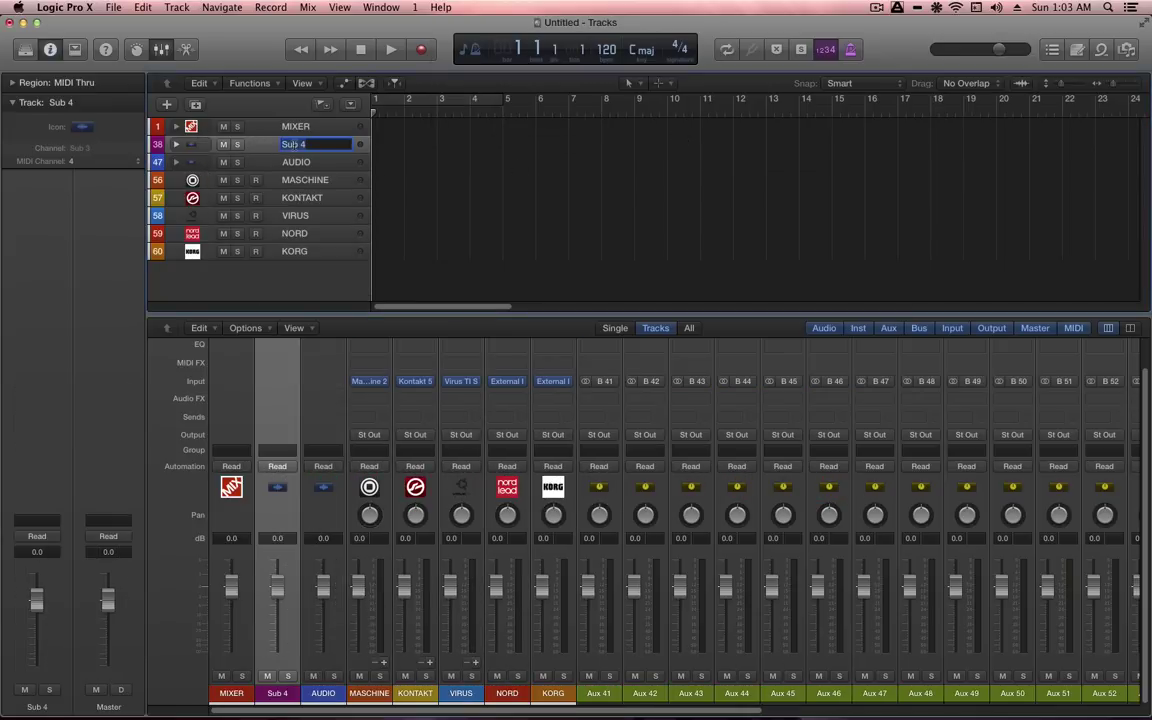
text(GROOVE)
key(shift+Return)
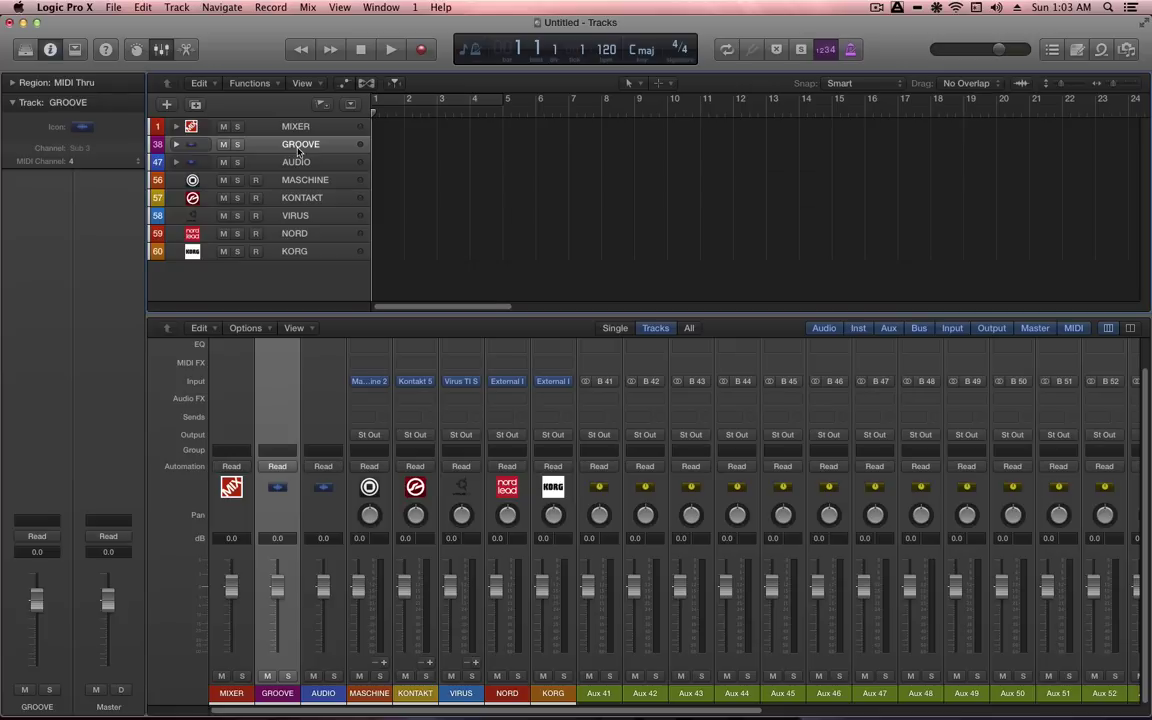
- Color the GROOVE folder stack and its K1 to K4 tracks bright green
key(alt+c)
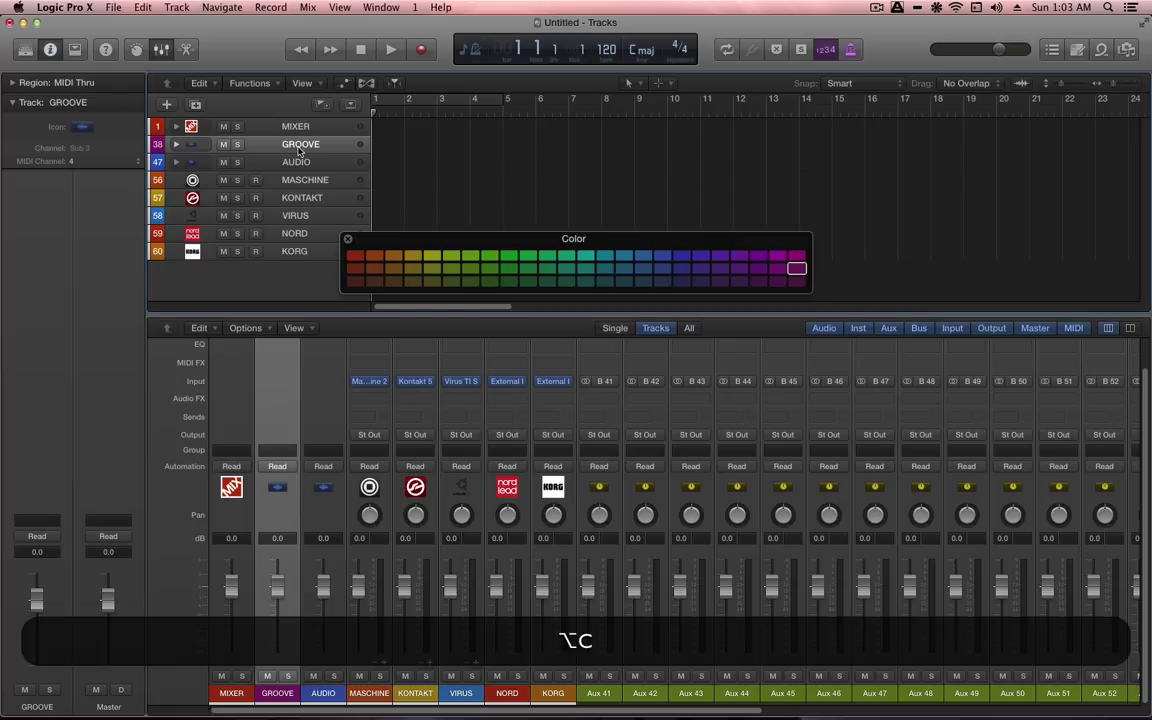
click(508, 258)
click(176, 144)
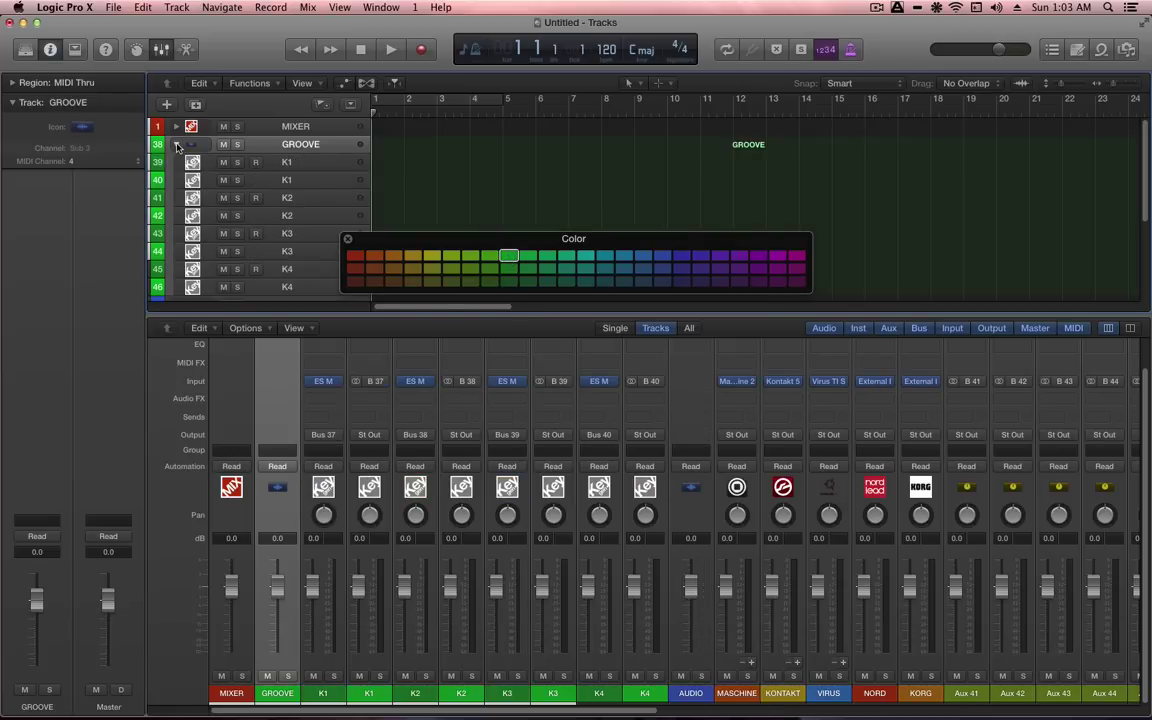
click(176, 144)
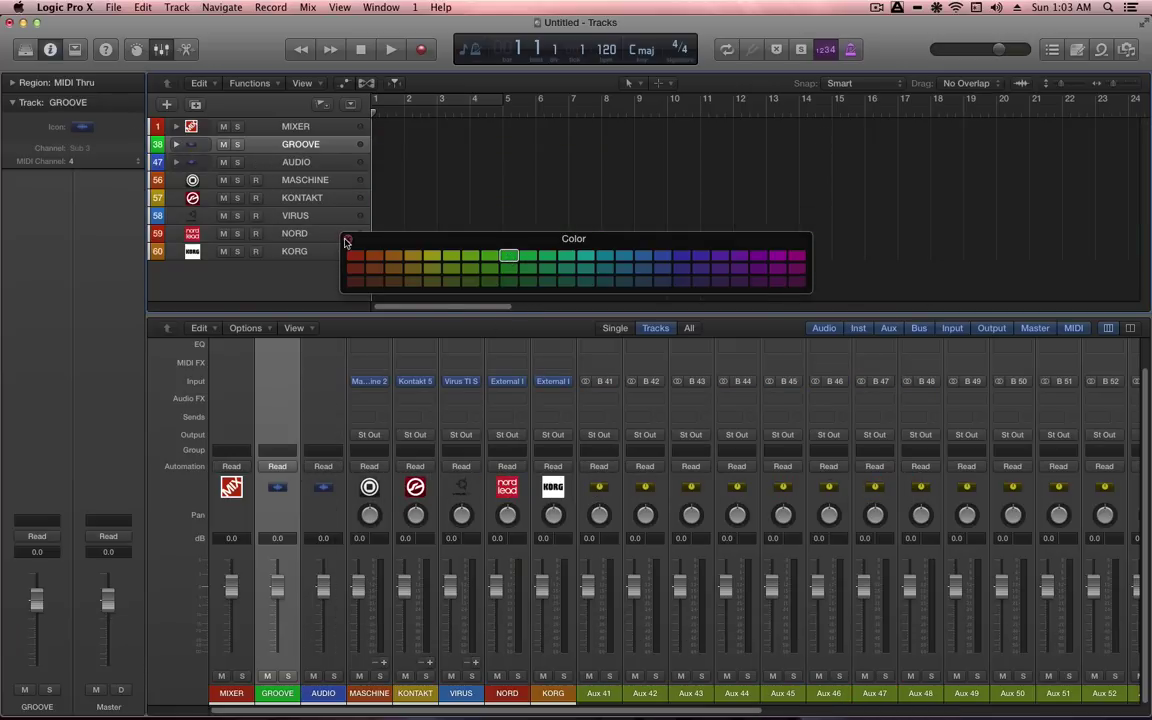
key(alt+c)
- With the ATMOS track in the MIXER stack selected, rename the Aux 41 channel strip MIX BUS
click(176, 128)
click(176, 128)
scroll(516, 179, down, 10)
scroll(420, 170, down, 4)
scroll(329, 154, up, 1)
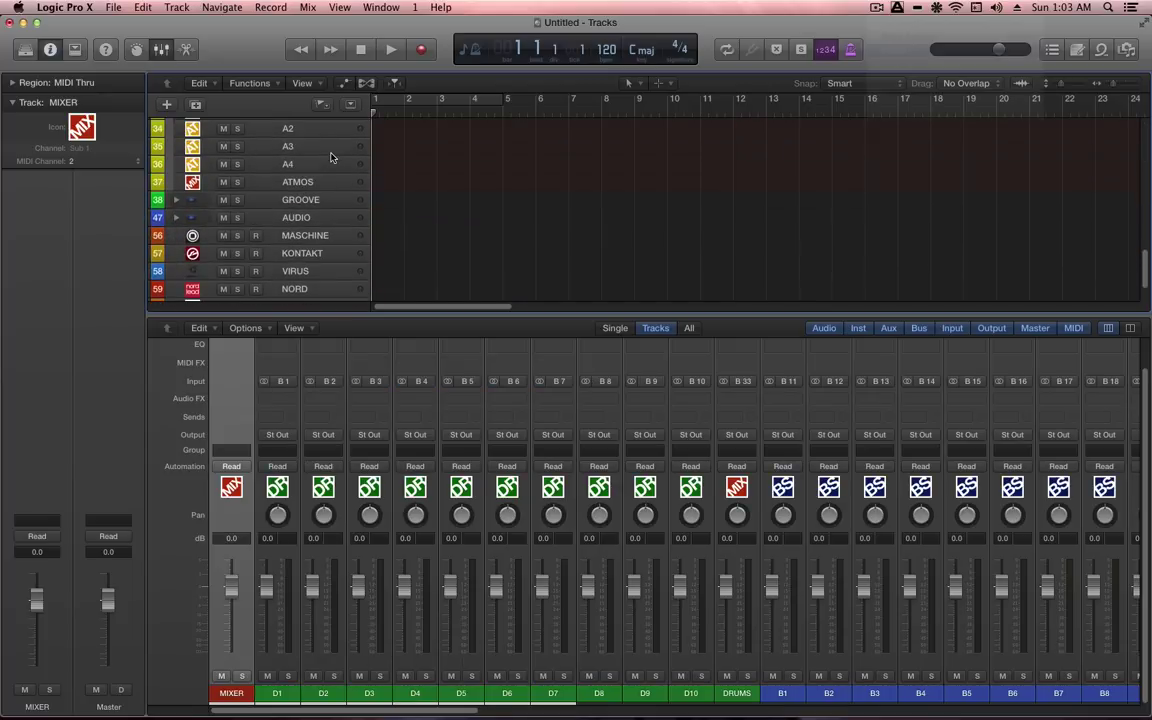
click(318, 186)
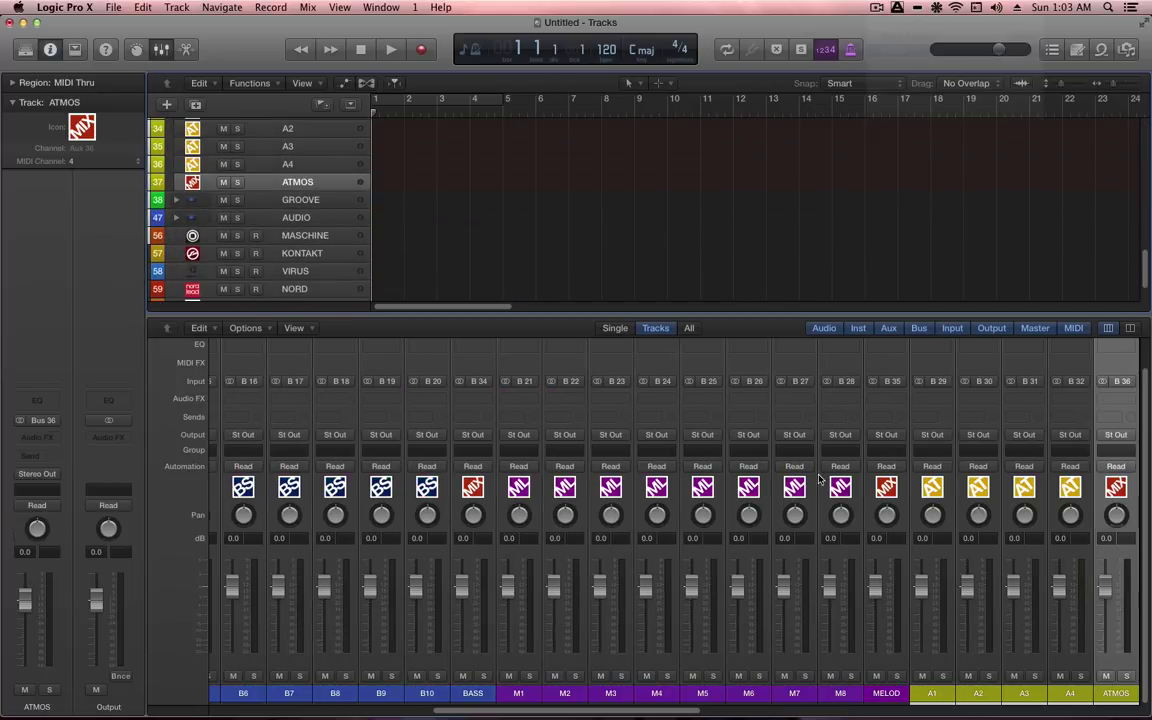
scroll(820, 585, right, 2)
scroll(818, 585, right, 3)
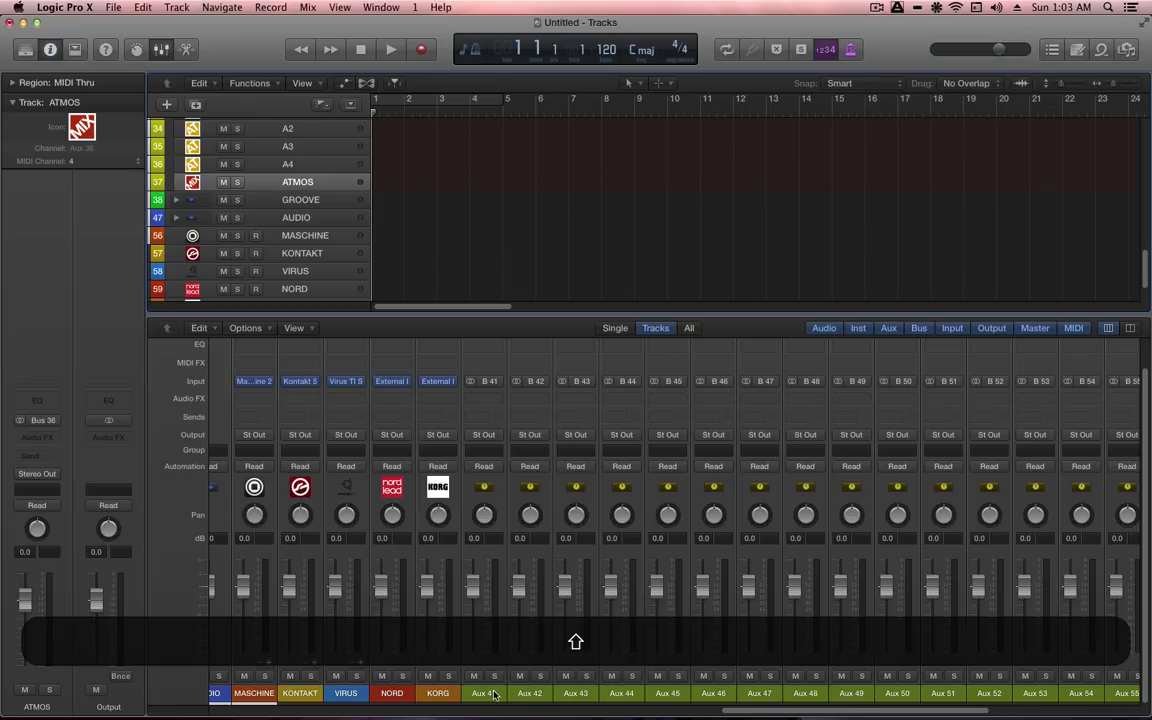
double_click(484, 694)
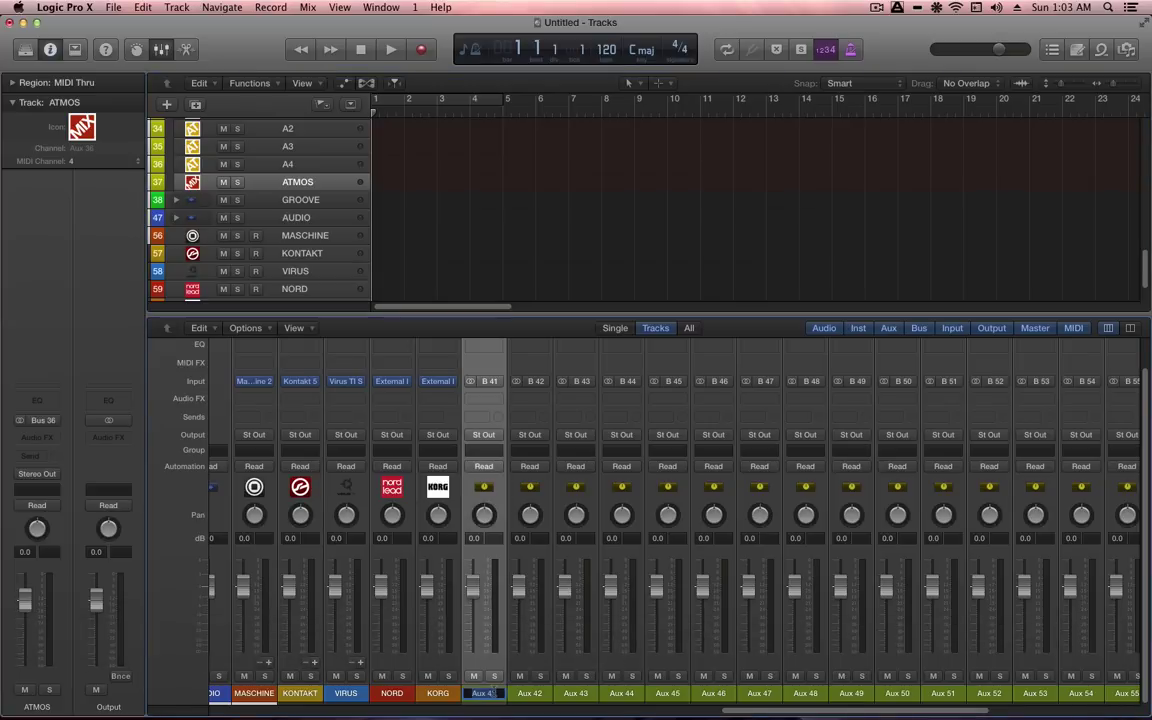
text(MIX BUS)
key(Return)
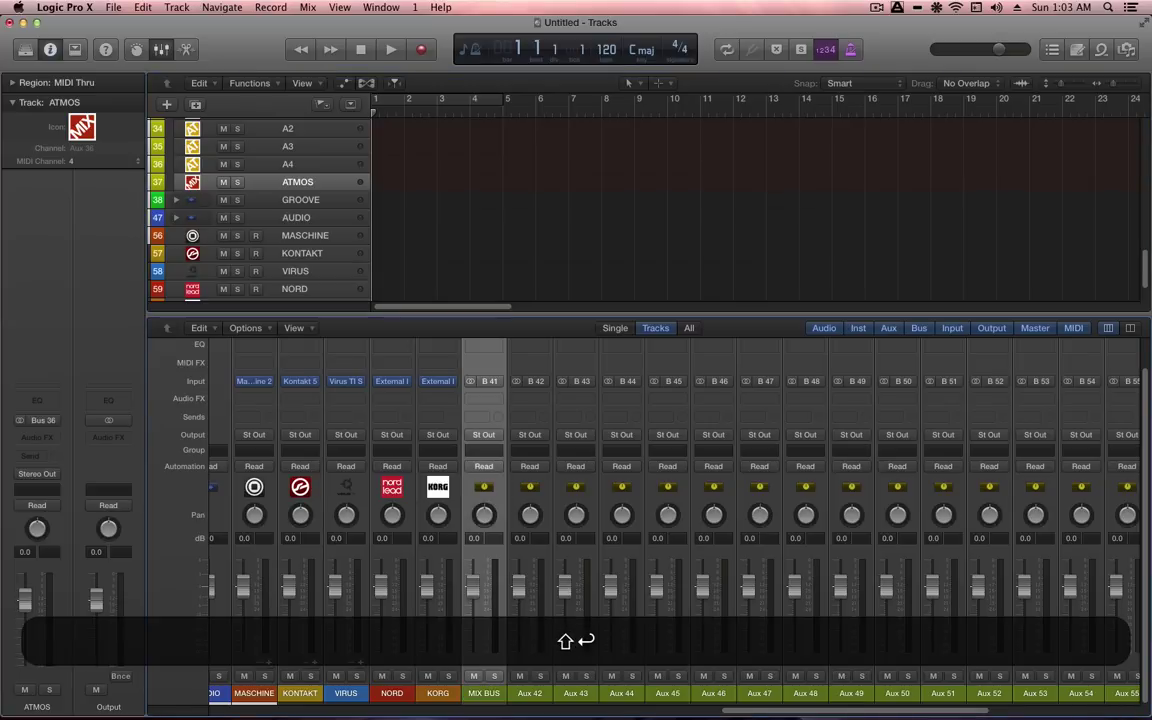
- Color the MIX BUS channel strip bright red
key(alt+c)
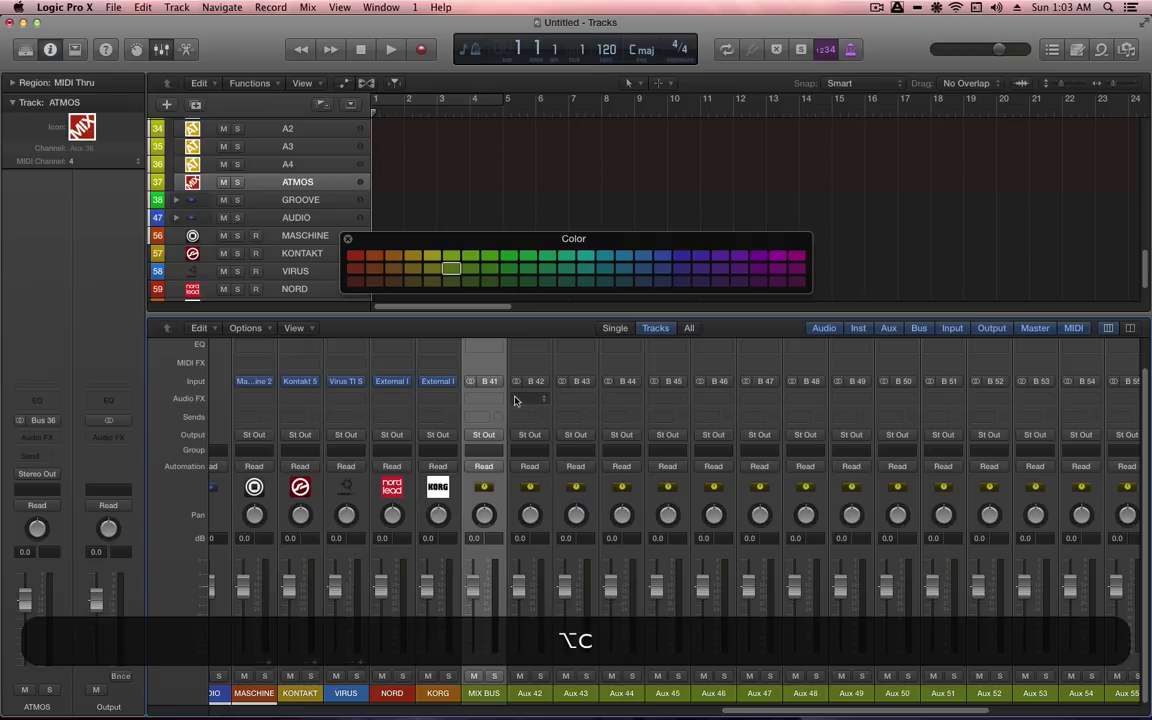
click(355, 259)
key(alt+c)
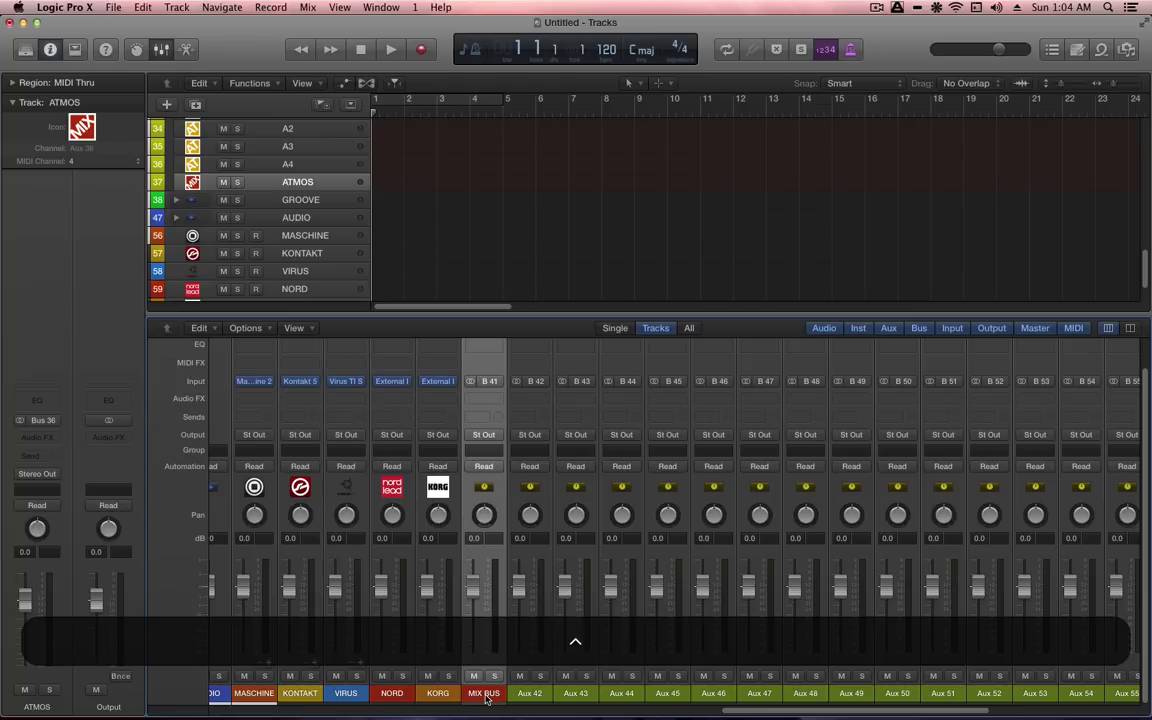
- Create a track for the MIX BUS aux below ATMOS and assign it the MIX icon
key(ctrl+t)
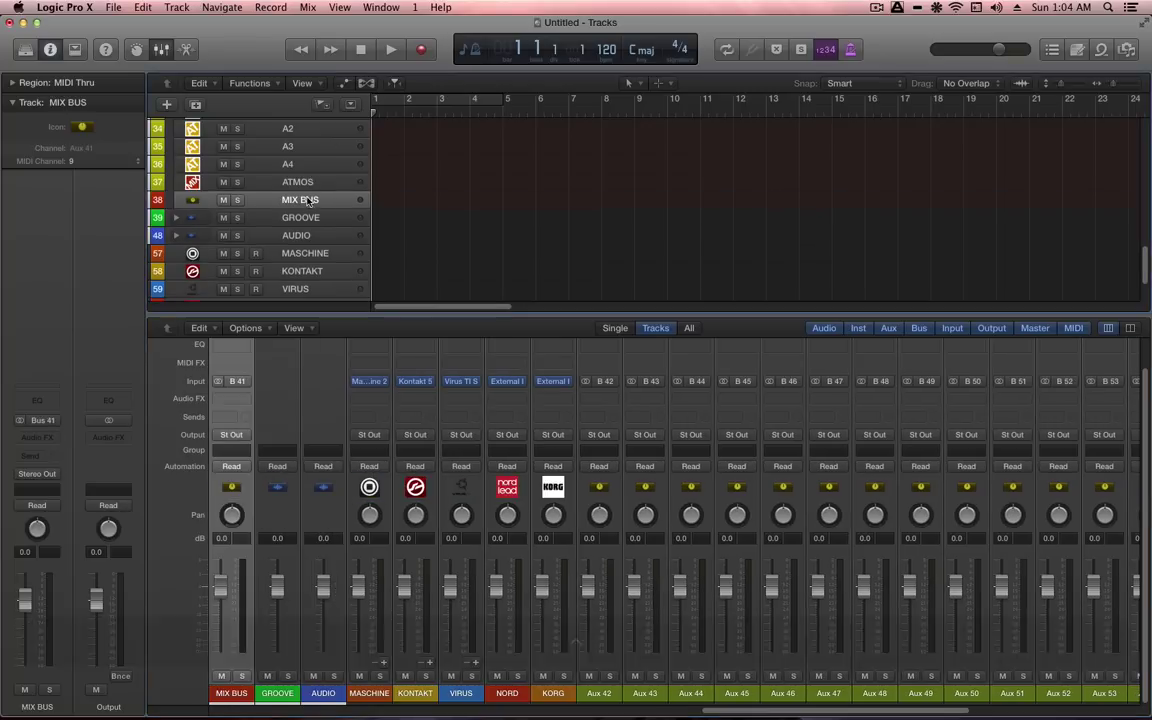
click(81, 124)
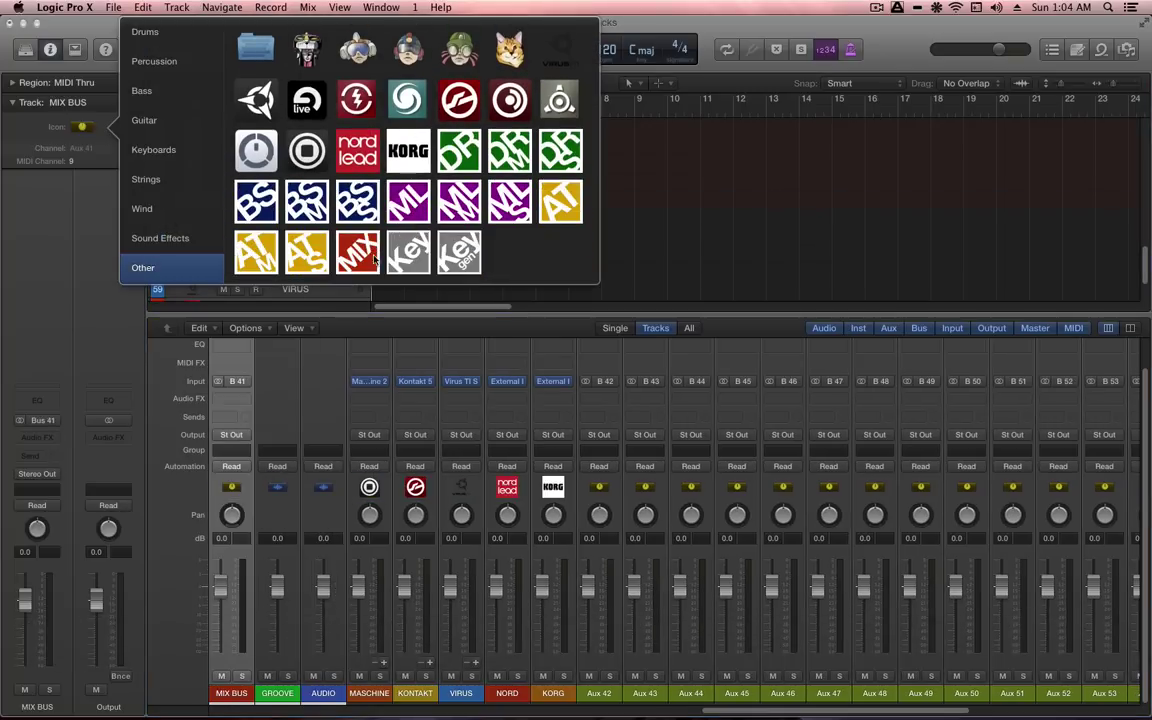
click(376, 258)
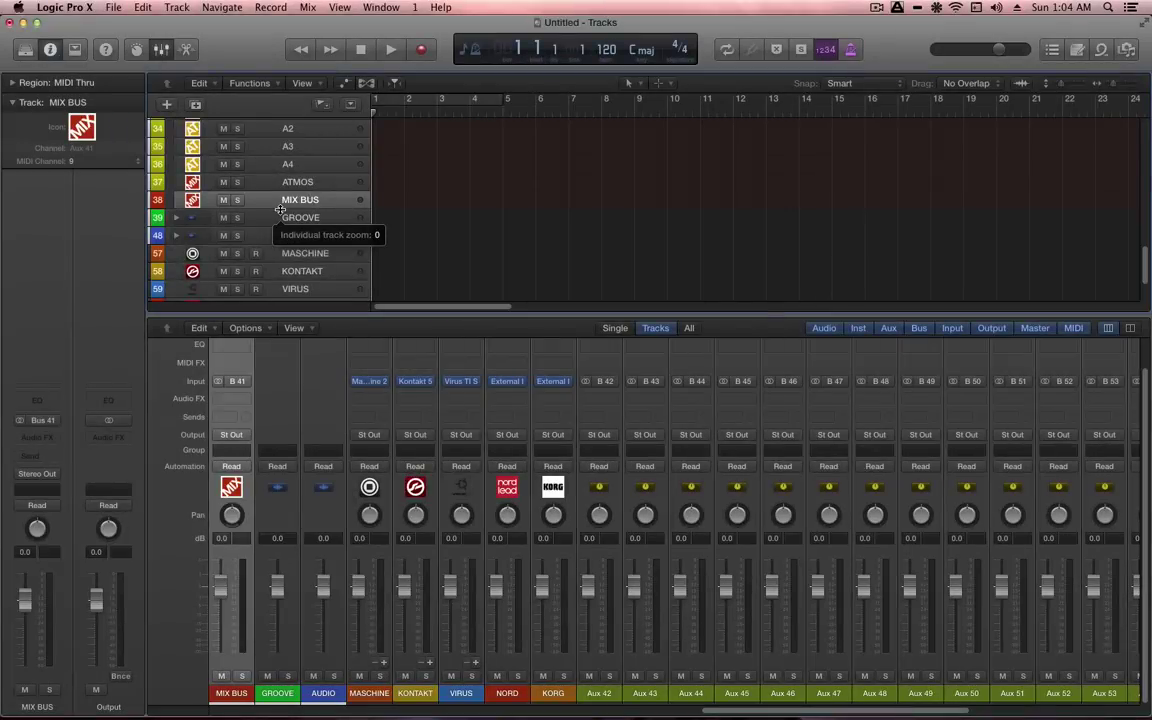
- Increase the individual height of the MIX BUS track so it is taller than its neighbours
drag(279, 210, 279, 230)
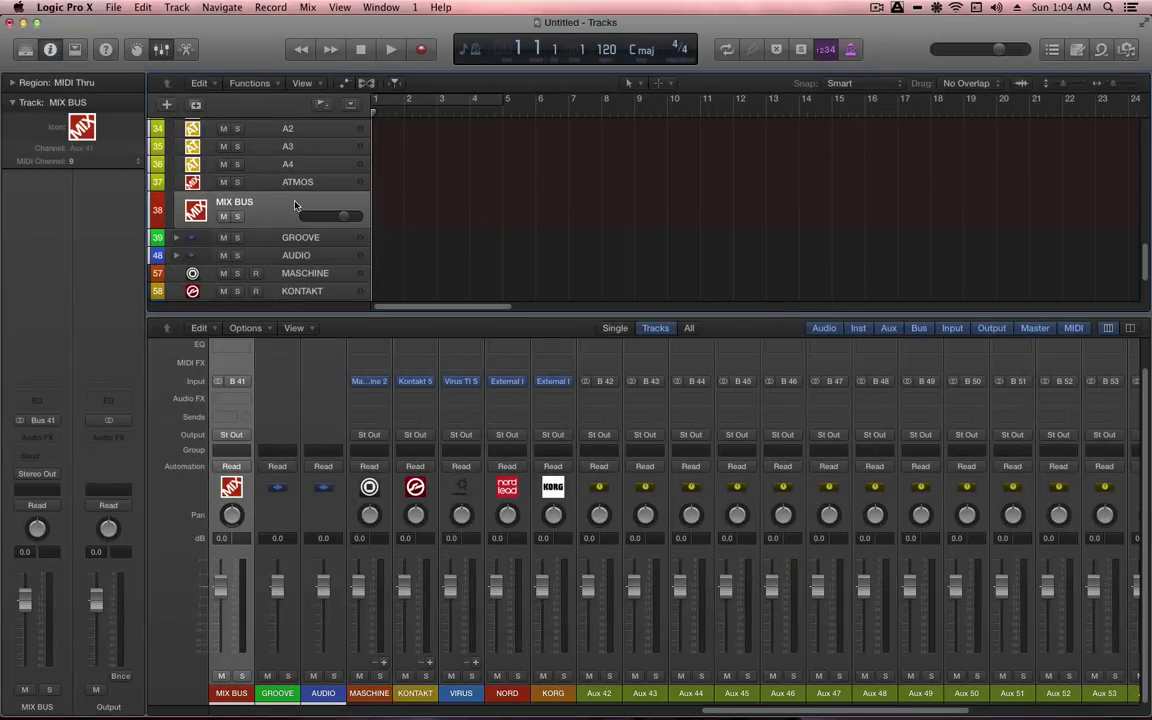
drag(276, 215, 272, 180)
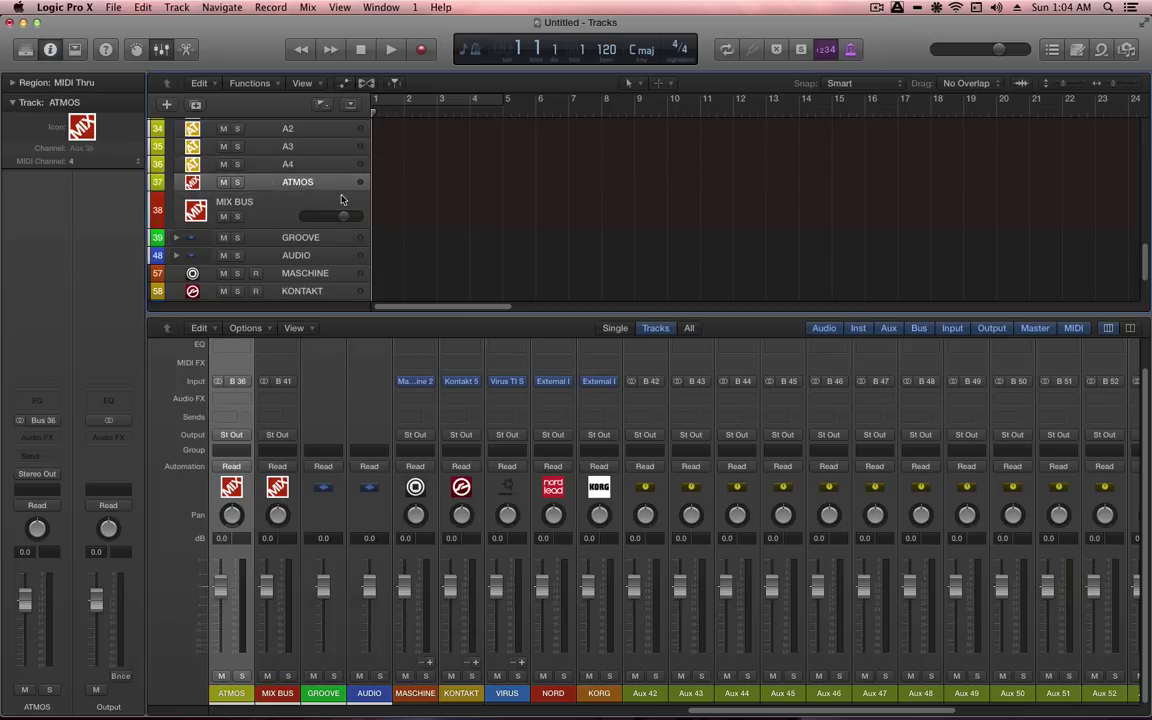
- Route the outputs of auxes D1 to D10 to Bus 33 (DRUMS)
key(x)
scroll(283, 392, up, 5)
click(319, 144)
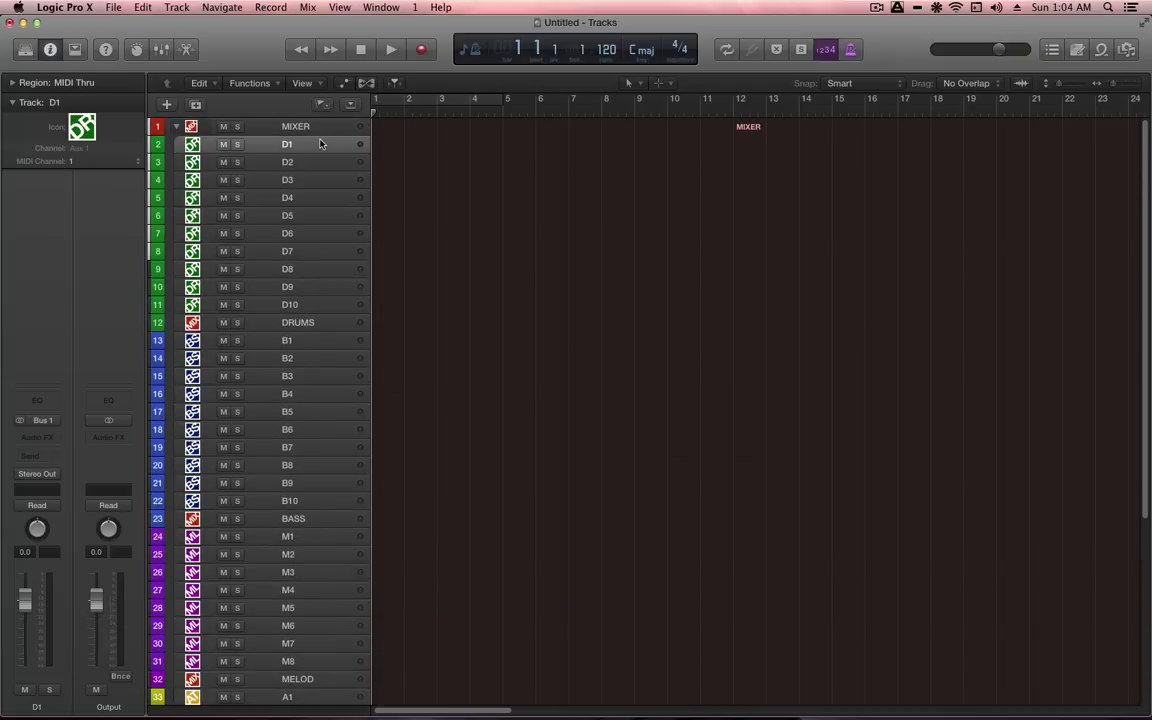
key(x)
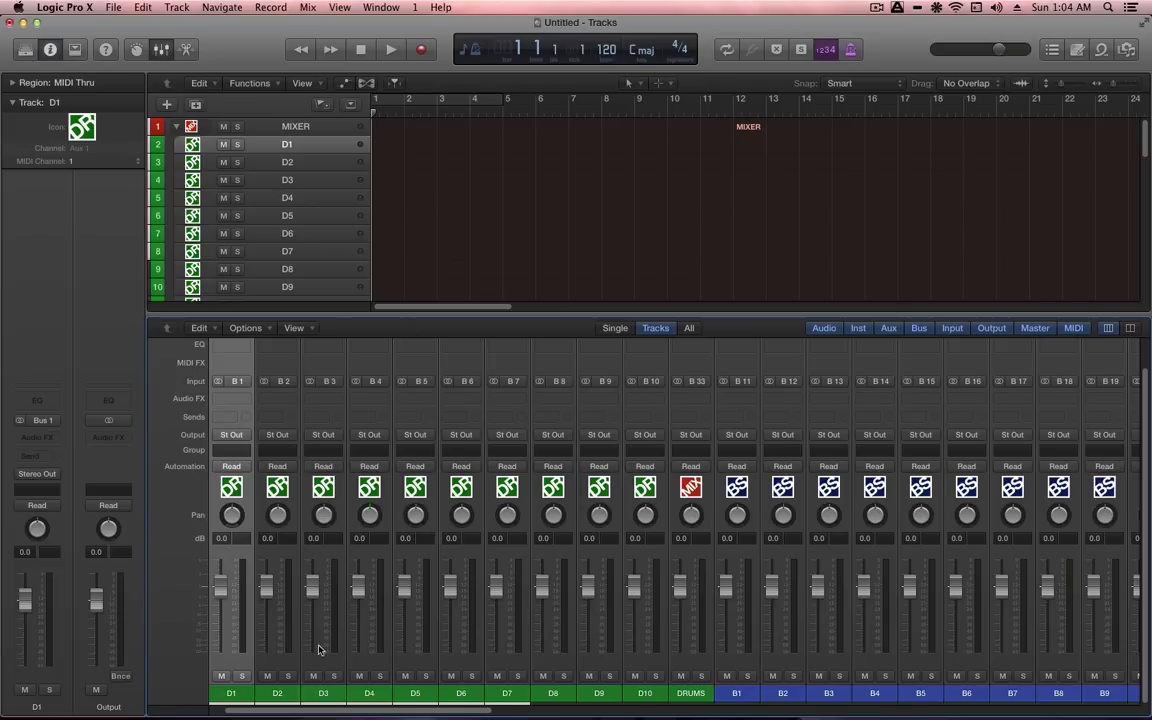
key(shift)
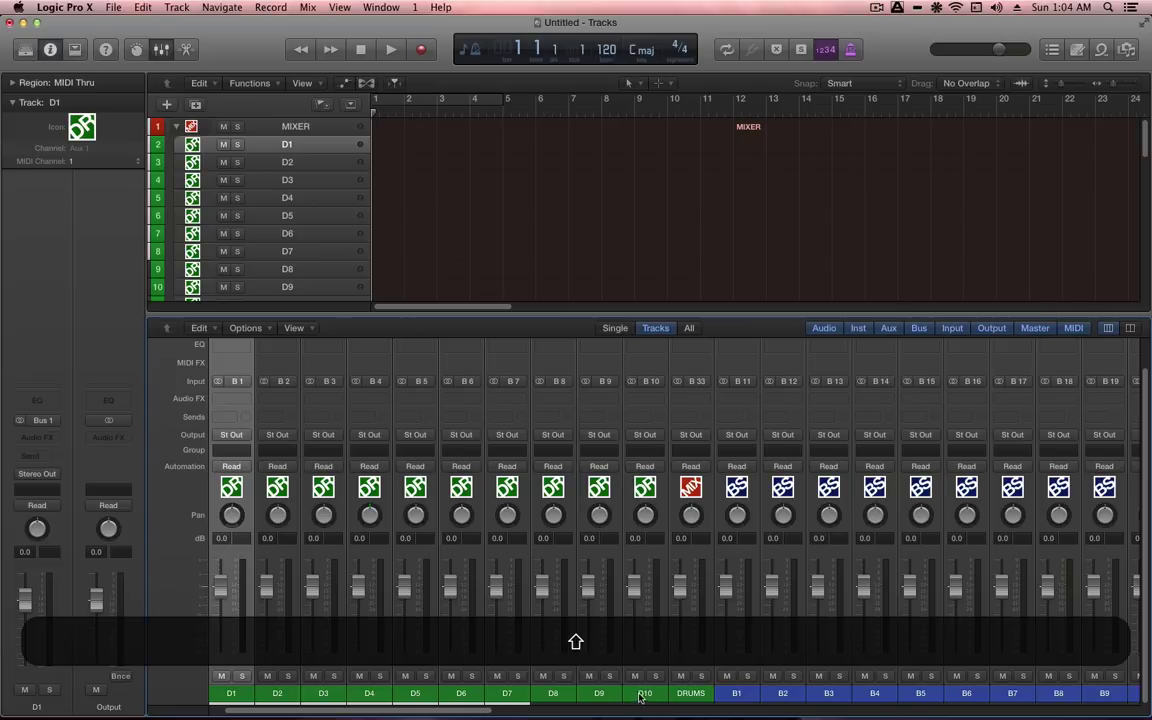
shift+click(645, 693)
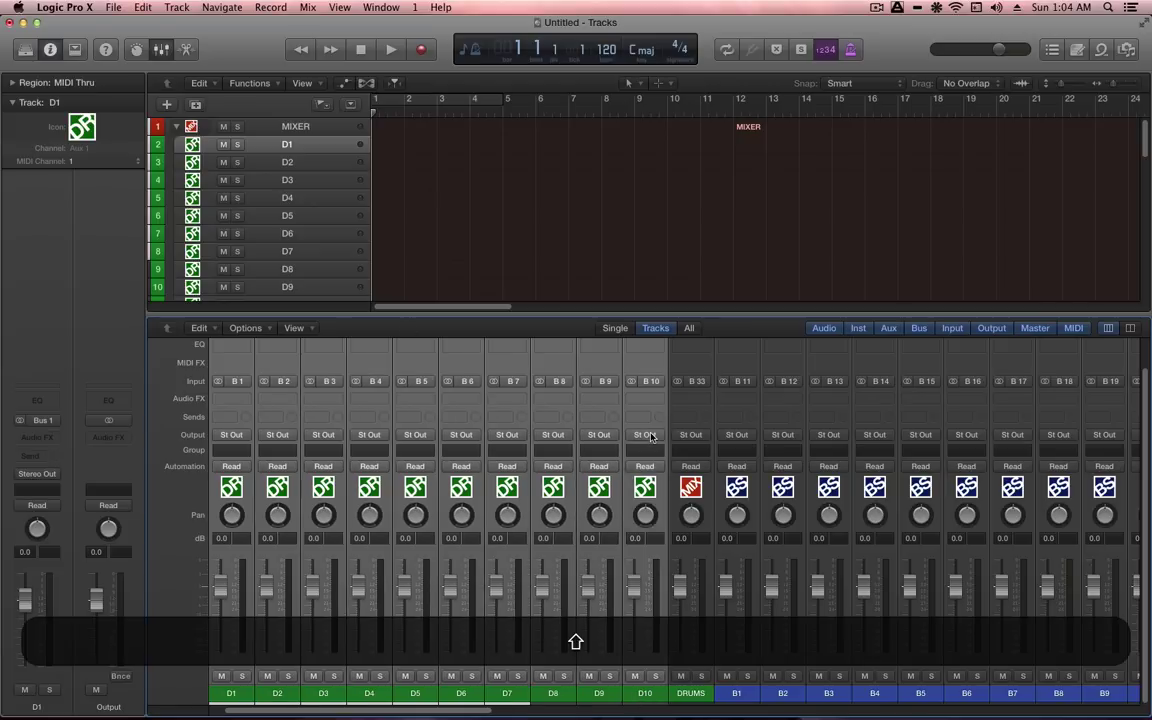
click(647, 435)
mouse_move(665, 486)
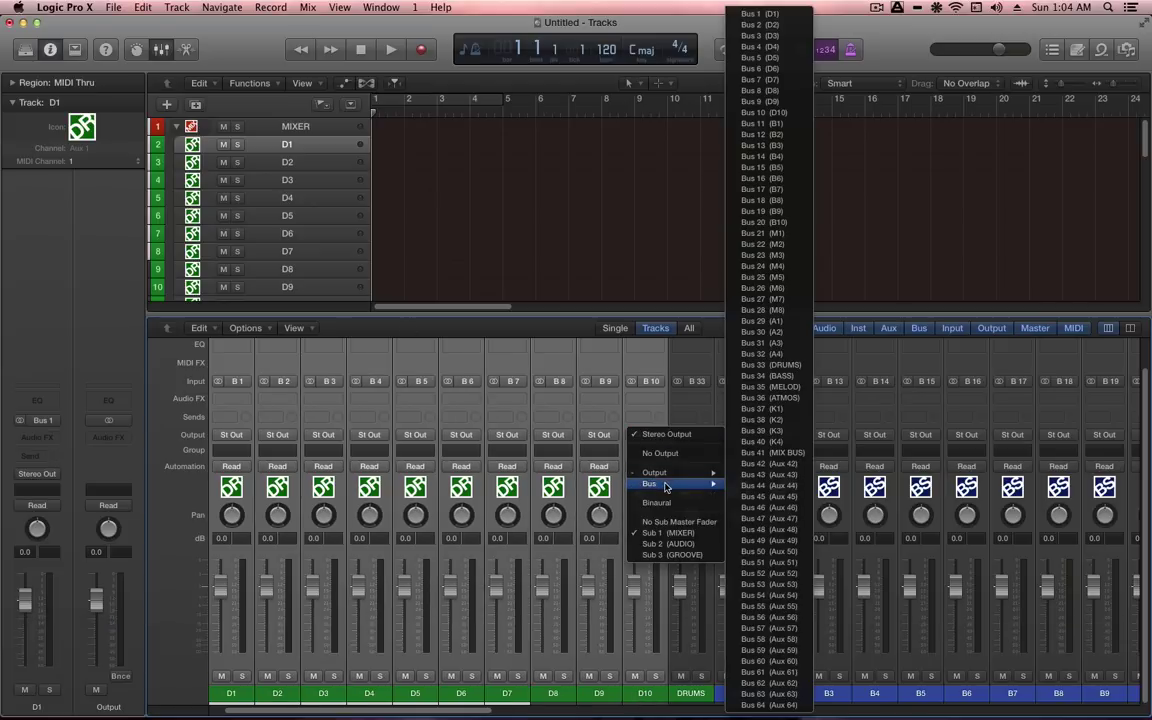
click(787, 366)
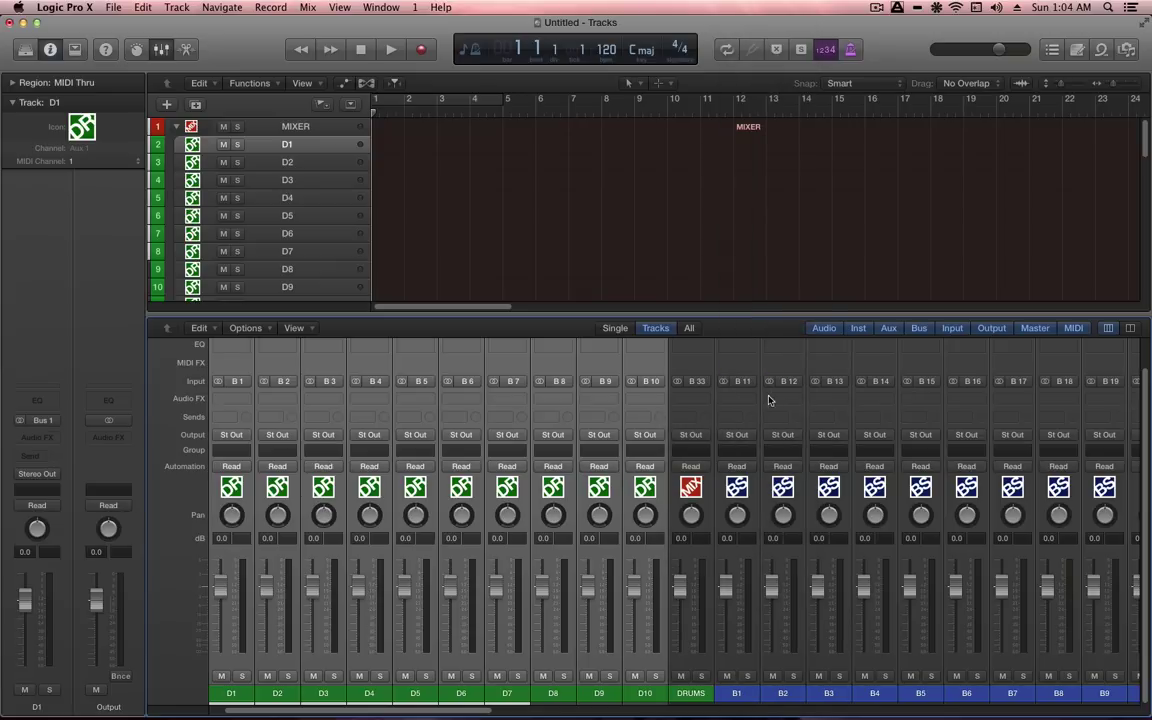
- Route the outputs of auxes B1 to B10 to Bus 34 (BASS)
click(688, 693)
scroll(688, 693, right, 6)
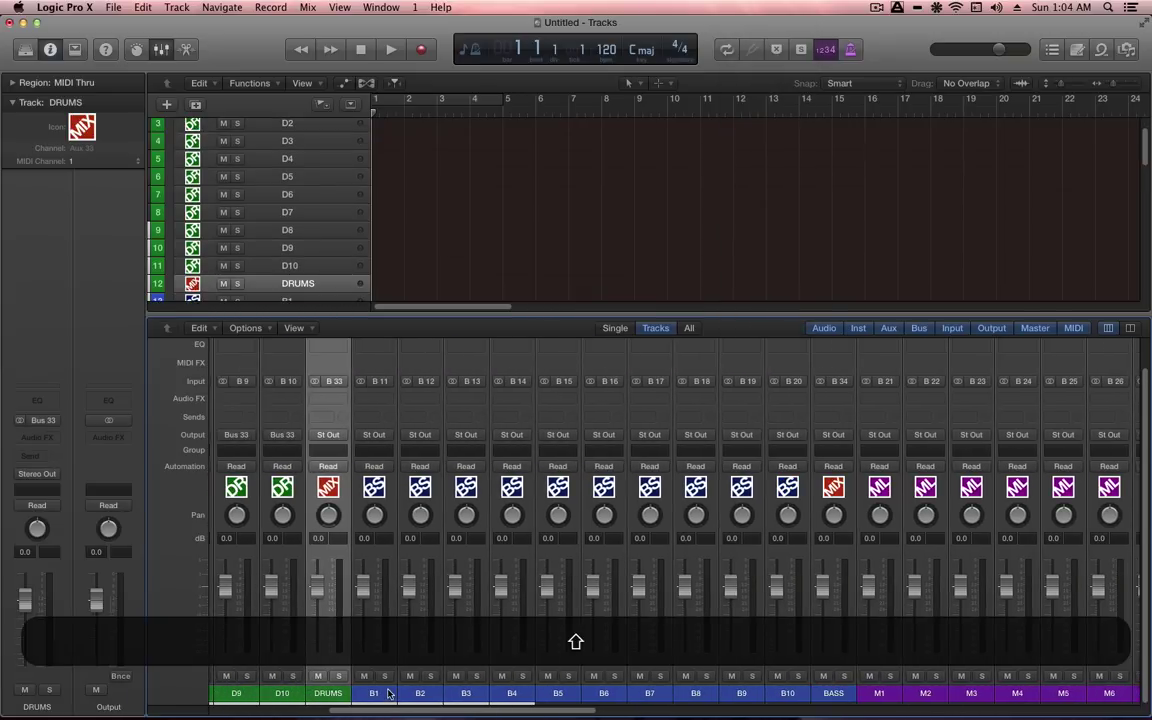
click(390, 693)
shift+click(797, 358)
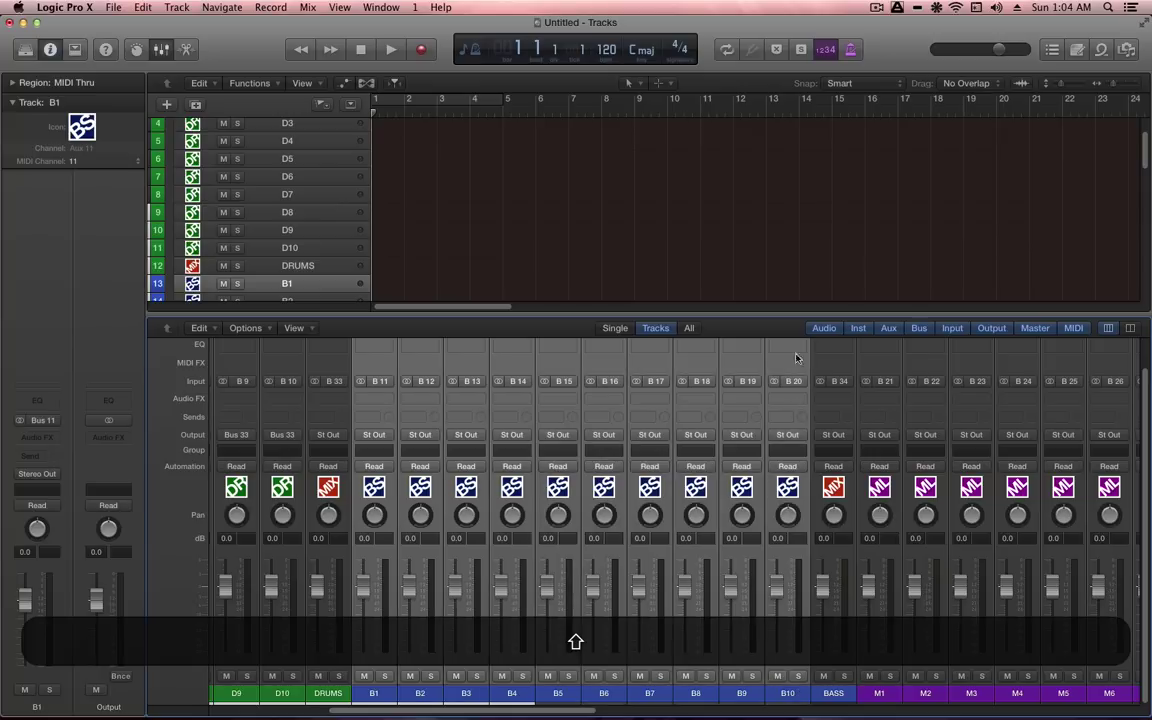
click(797, 440)
mouse_move(800, 484)
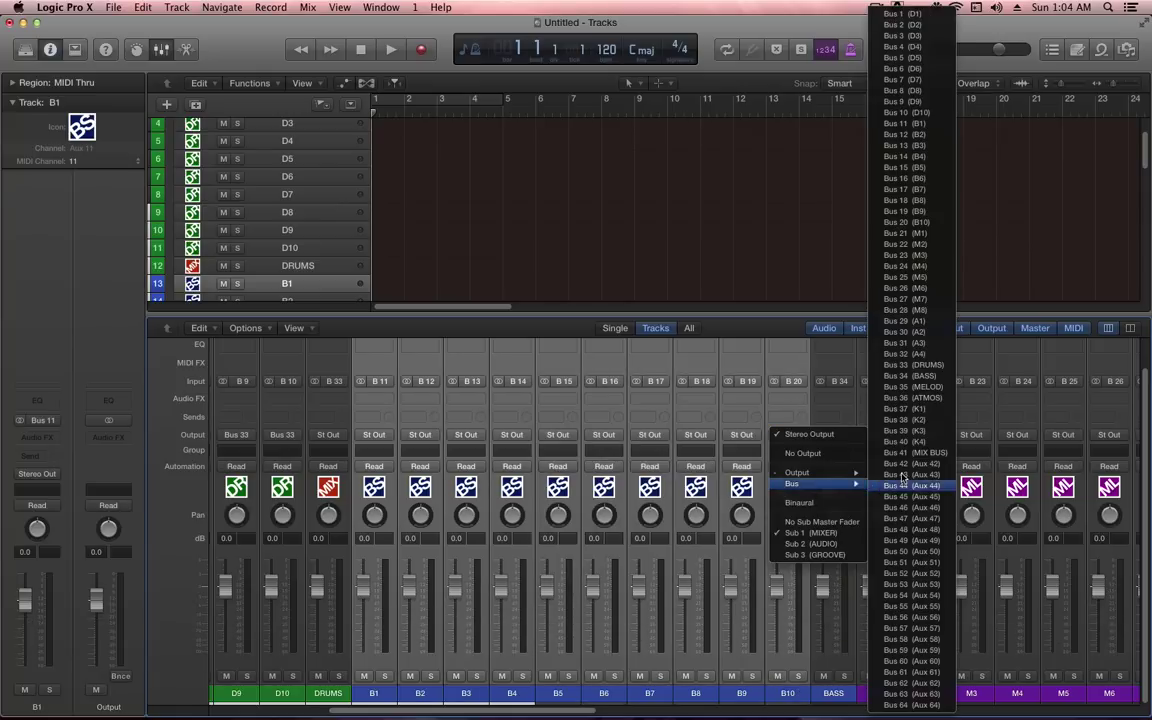
click(912, 376)
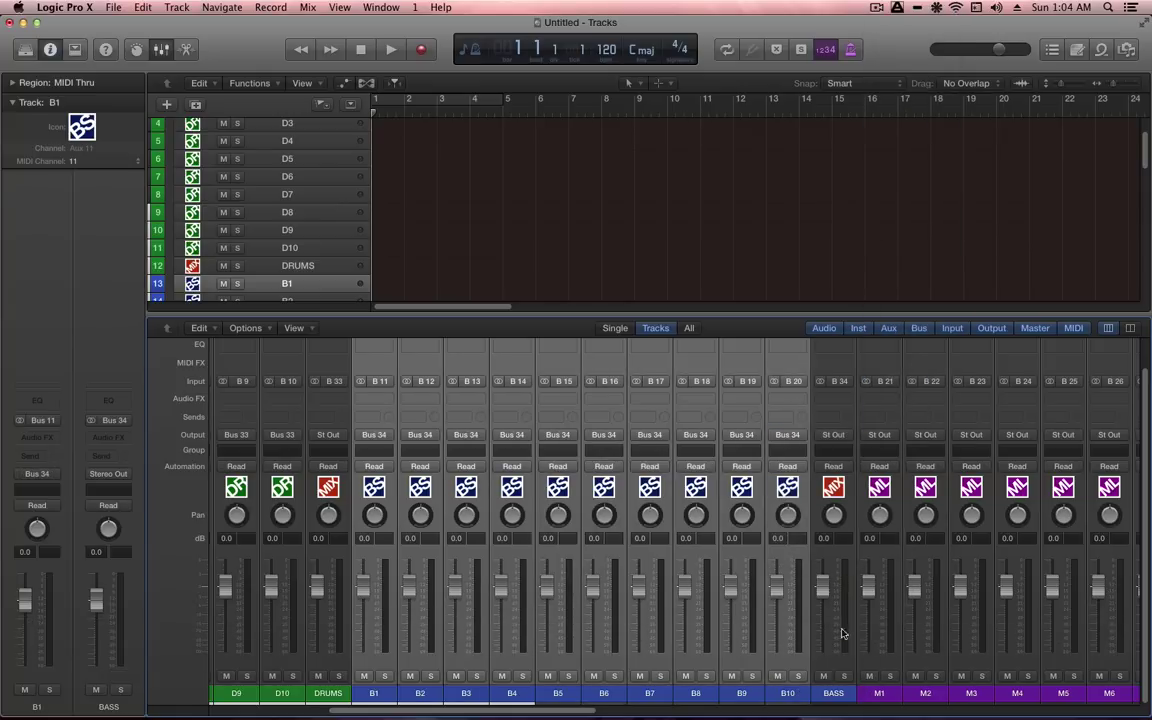
- Route the outputs of auxes M1 to M8 to Bus 35 (MELOD)
click(880, 692)
scroll(883, 690, right, 5)
shift+click(883, 690)
click(884, 434)
mouse_move(888, 484)
click(1012, 386)
- Route the outputs of auxes A1 to A4 to Bus 36 (ATMOS)
scroll(700, 600, right, 5)
click(484, 692)
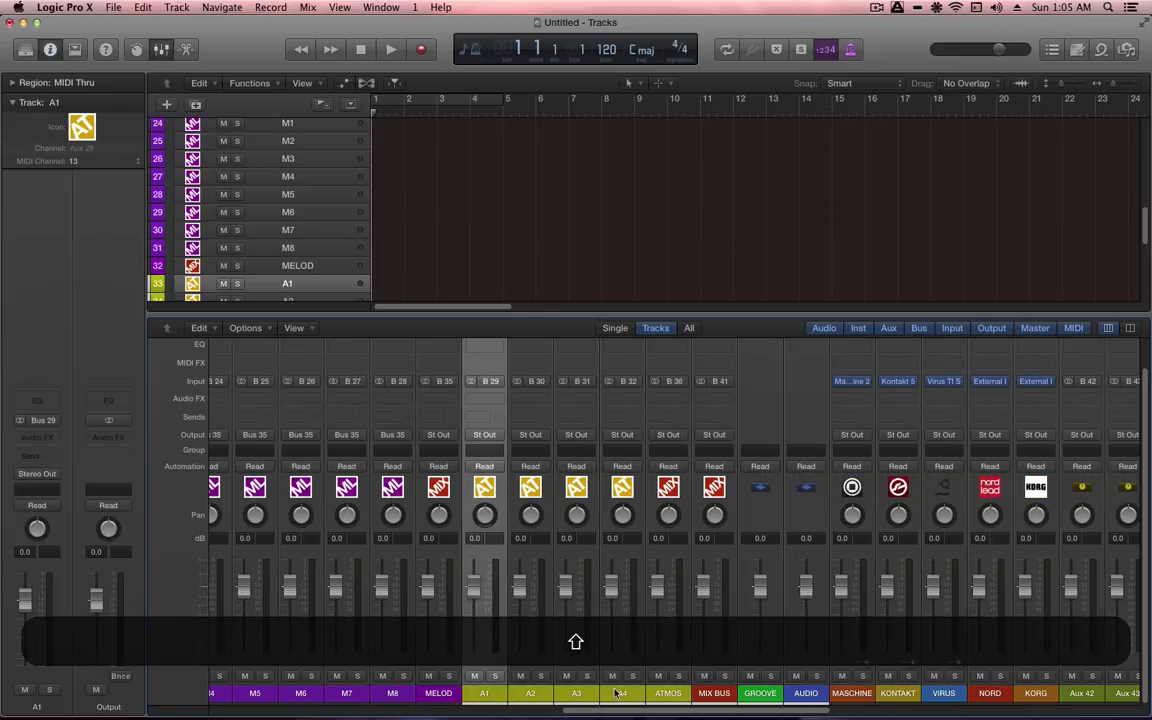
shift+click(608, 436)
click(610, 436)
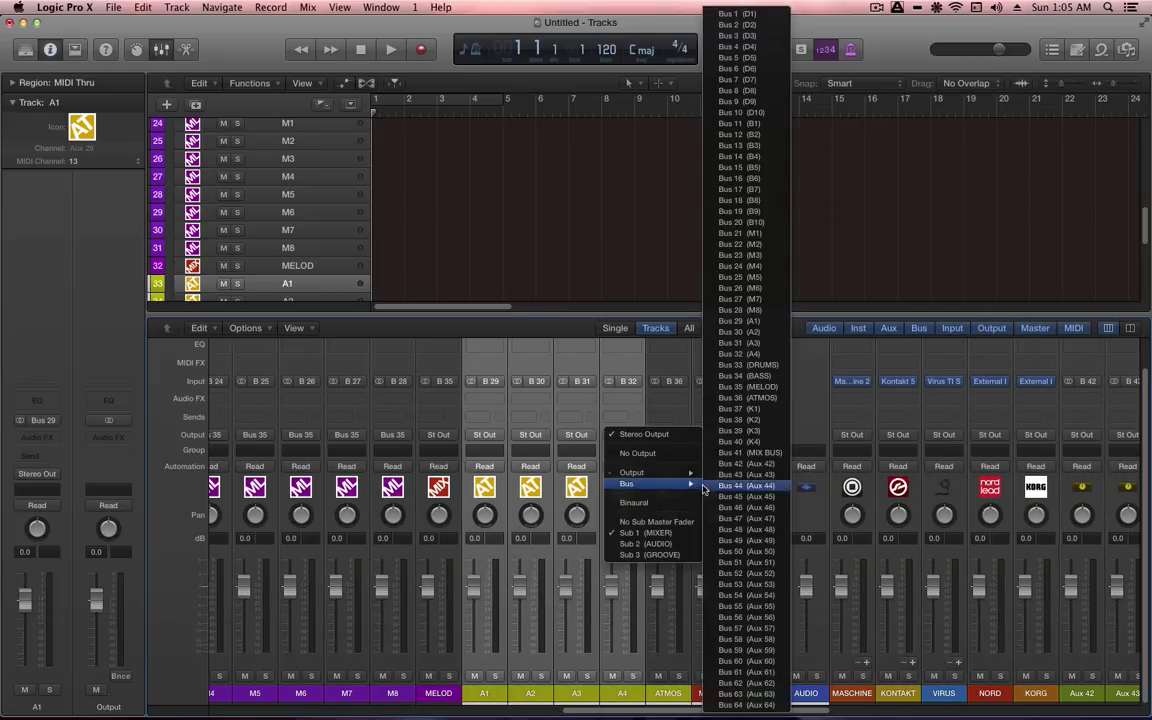
click(745, 397)
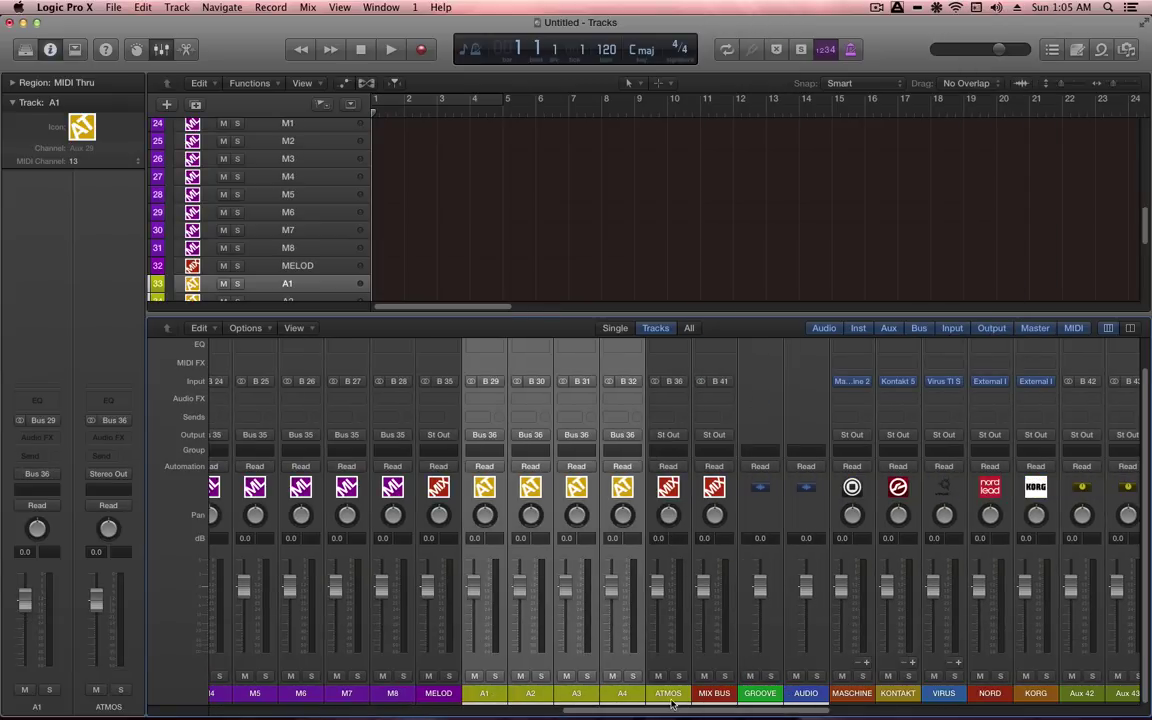
- Select the ATMOS, MELOD, BASS and DRUMS submix channel strips together in the mixer
click(670, 692)
super+click(440, 692)
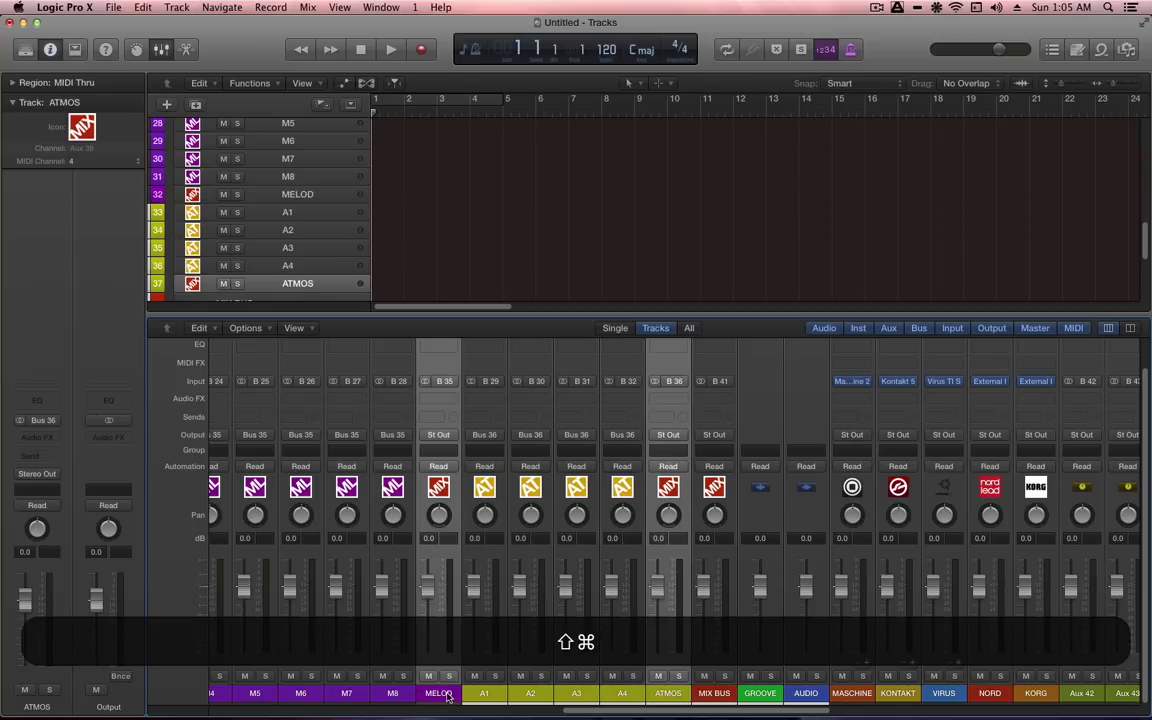
scroll(447, 697, left, 5)
shift+super+click(340, 620)
scroll(345, 693, left, 5)
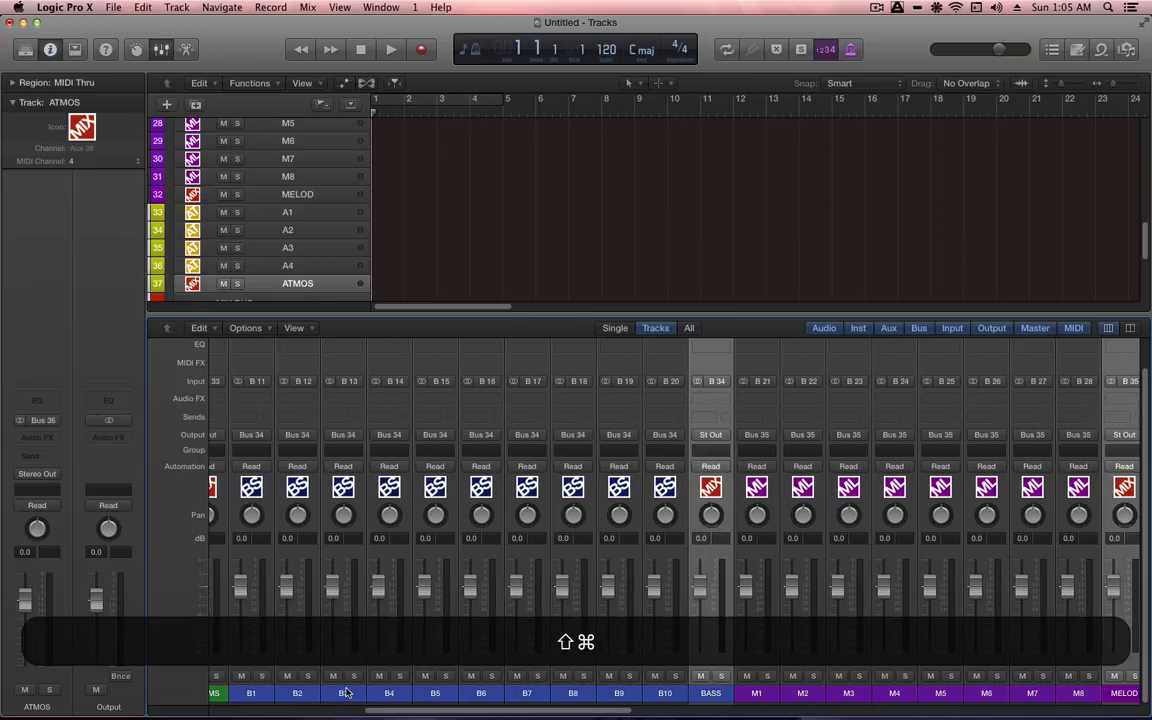
shift+click(219, 693)
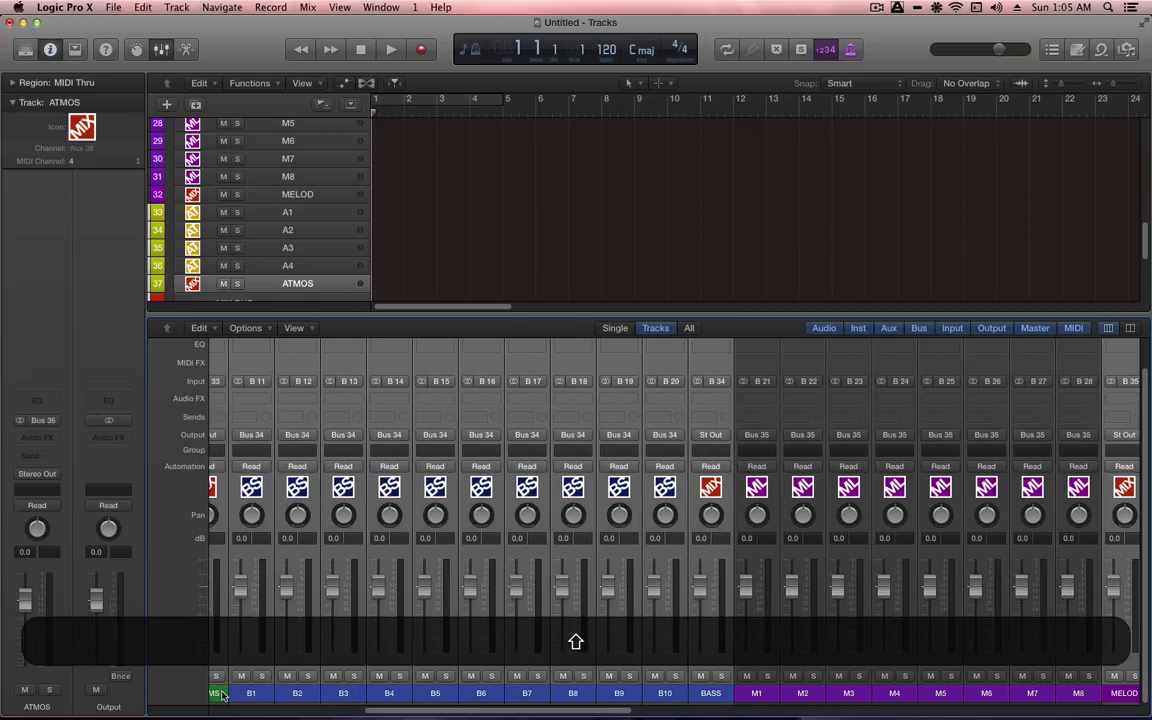
- Remove auxes B1 to B10 from the mixer selection, leaving the DRUMS, BASS, MELOD and ATMOS submix strips selected
super+click(251, 693)
super+click(297, 693)
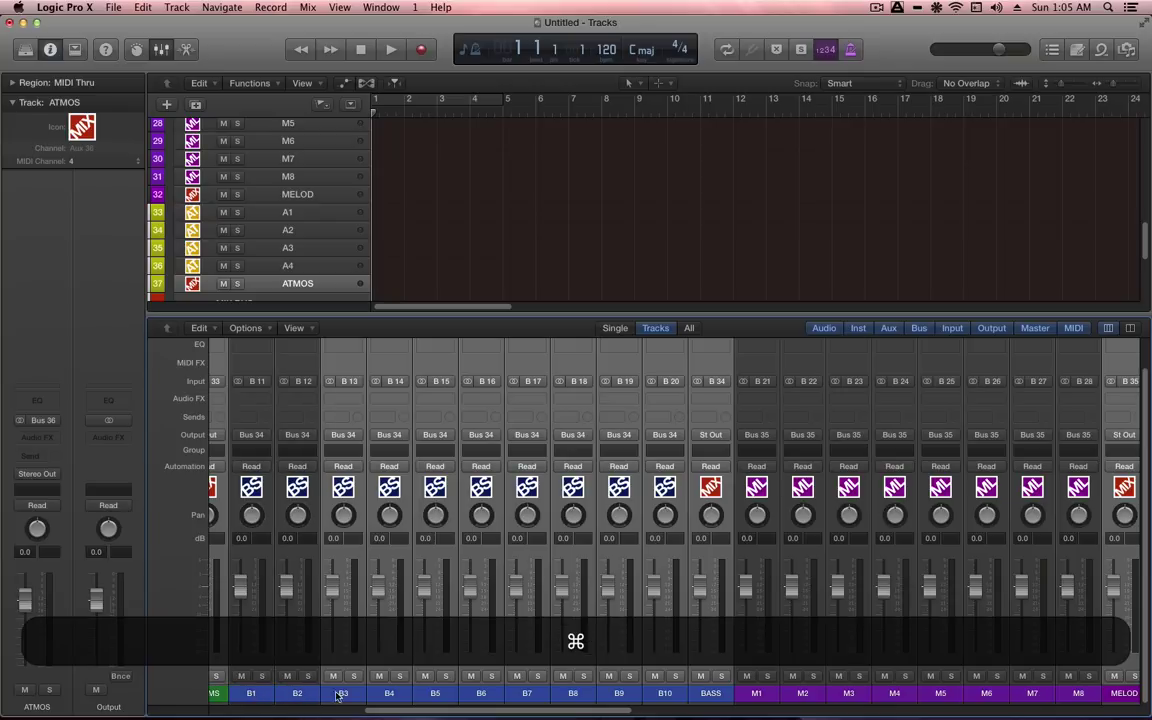
super+click(343, 693)
super+click(389, 693)
super+click(435, 693)
super+click(481, 693)
super+click(527, 693)
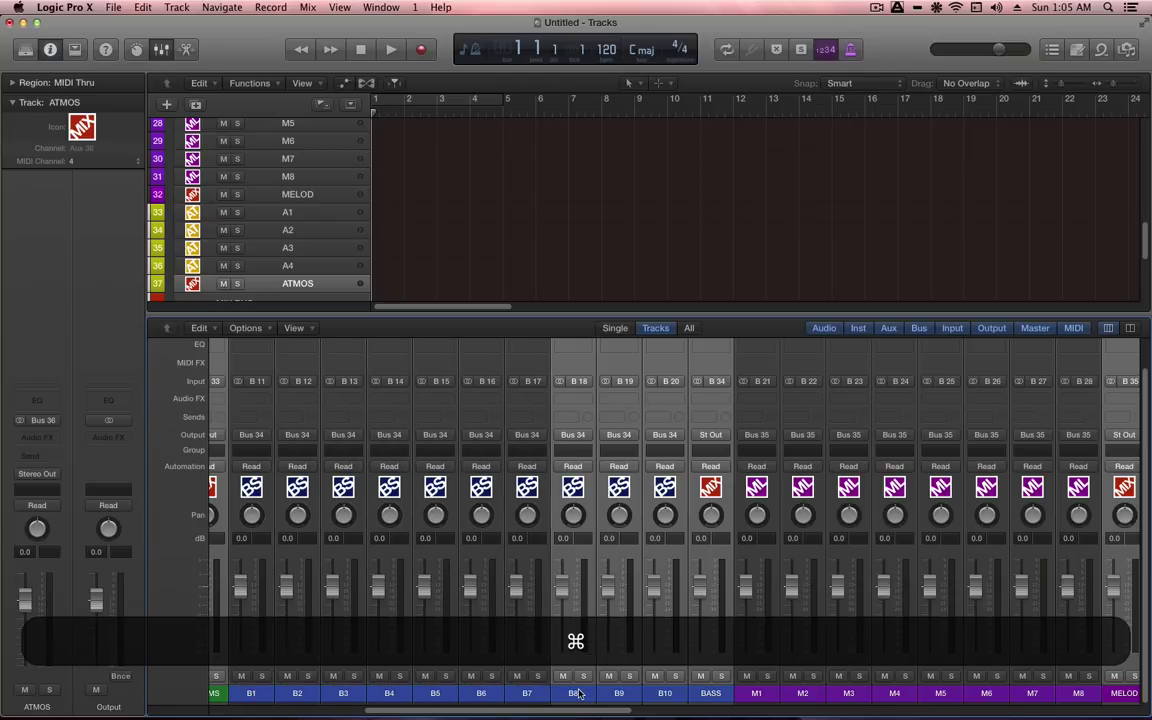
super+click(573, 693)
super+click(619, 693)
super+click(665, 693)
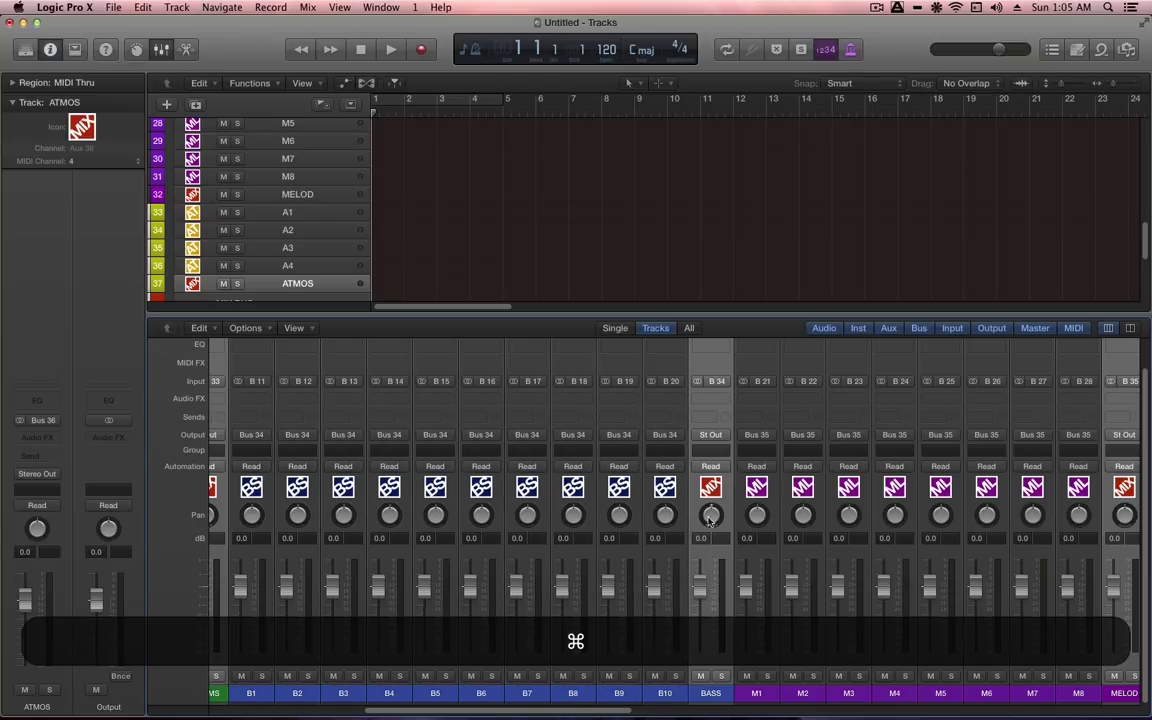
- Route the outputs of the selected submix channels to Bus 41 (MIX BUS)
click(724, 441)
mouse_move(745, 484)
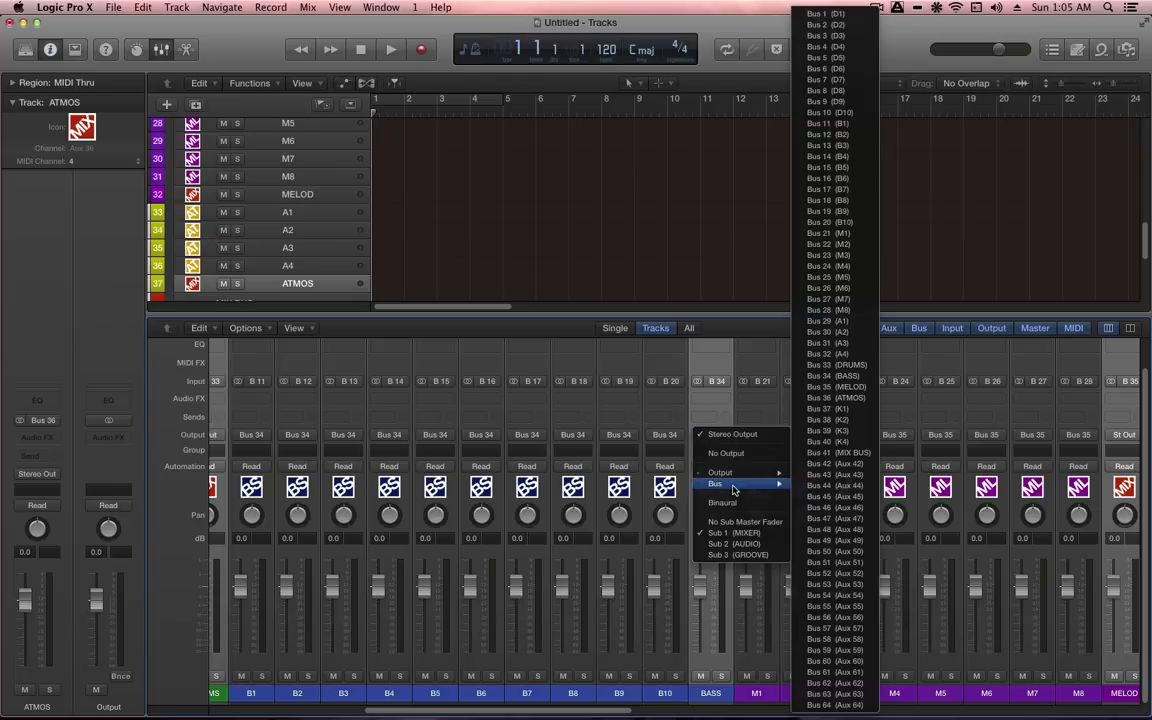
click(862, 458)
scroll(792, 670, right, 5)
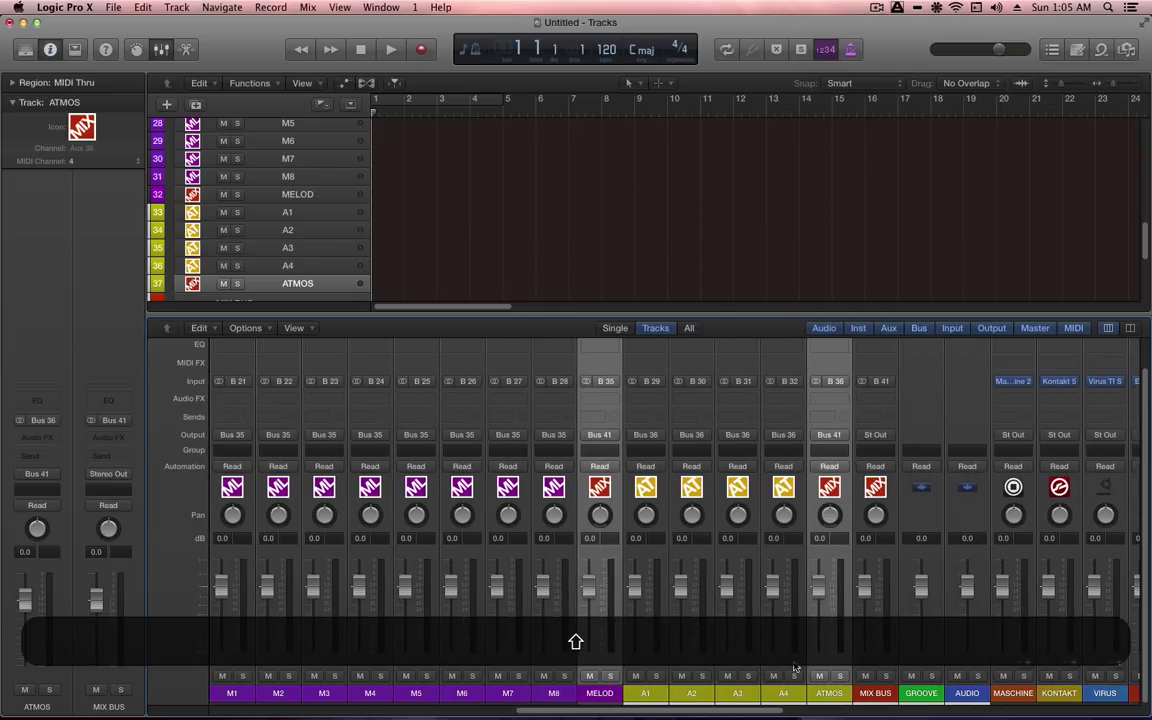
- Select the MASCHINE channel, hide the mixer and collapse the MIXER track stack
scroll(797, 668, right, 3)
click(670, 441)
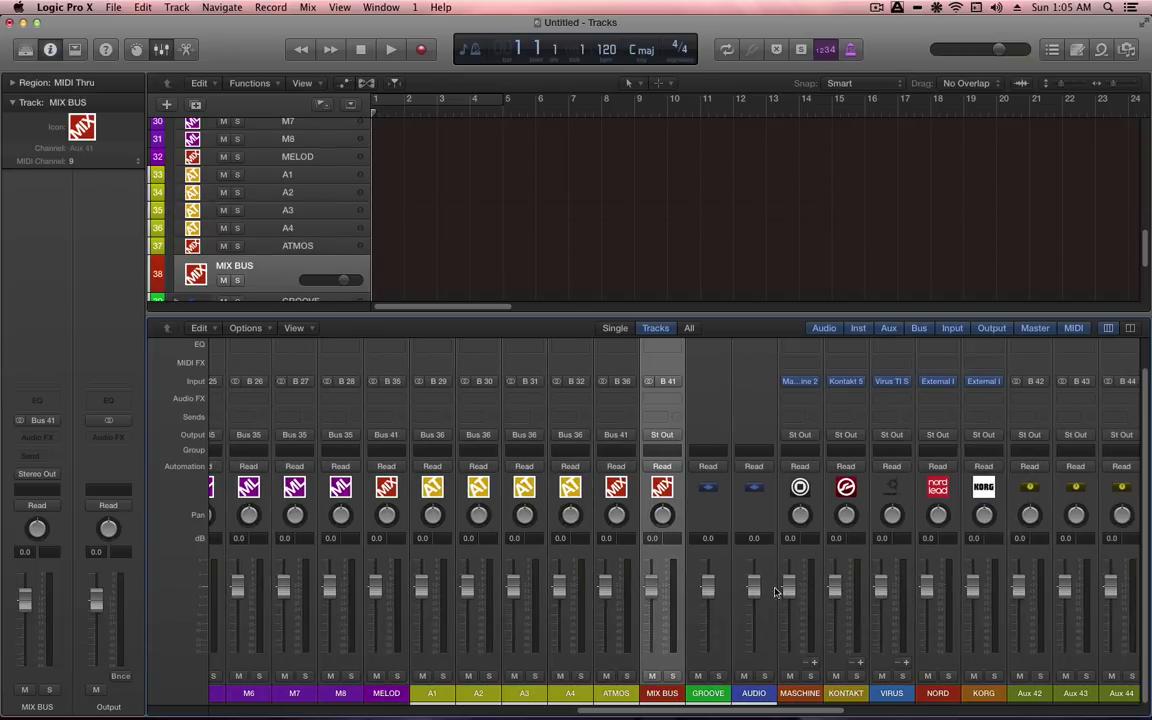
scroll(560, 660, right, 8)
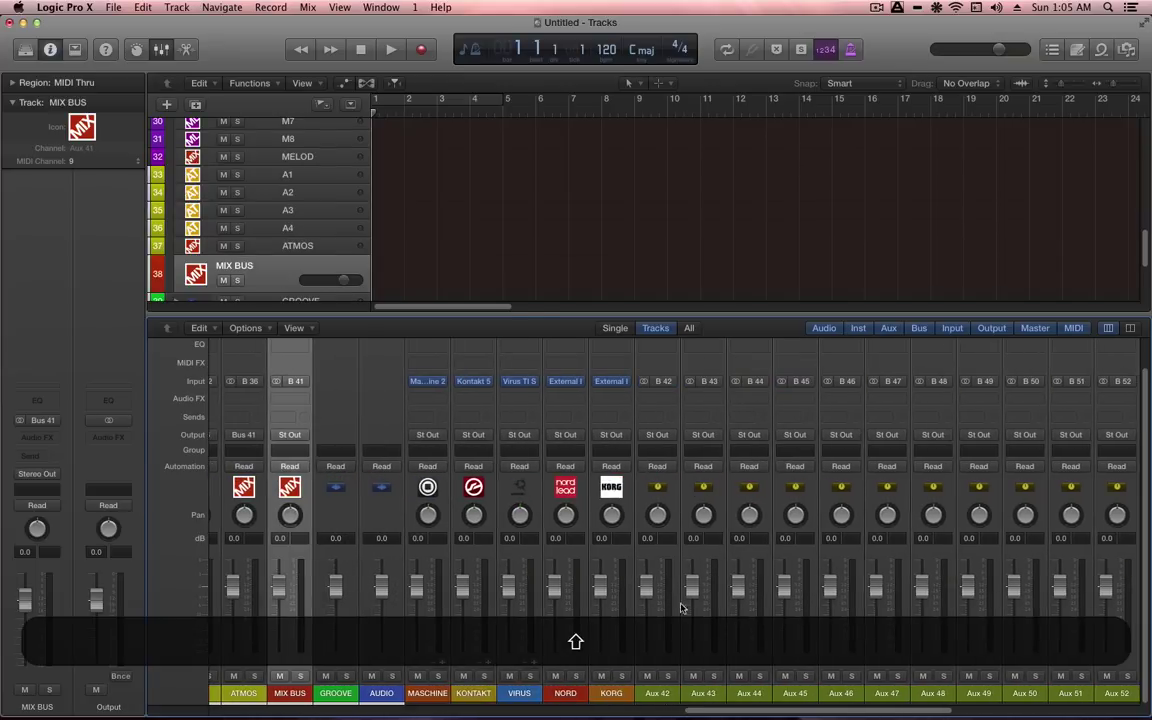
click(421, 696)
key(x)
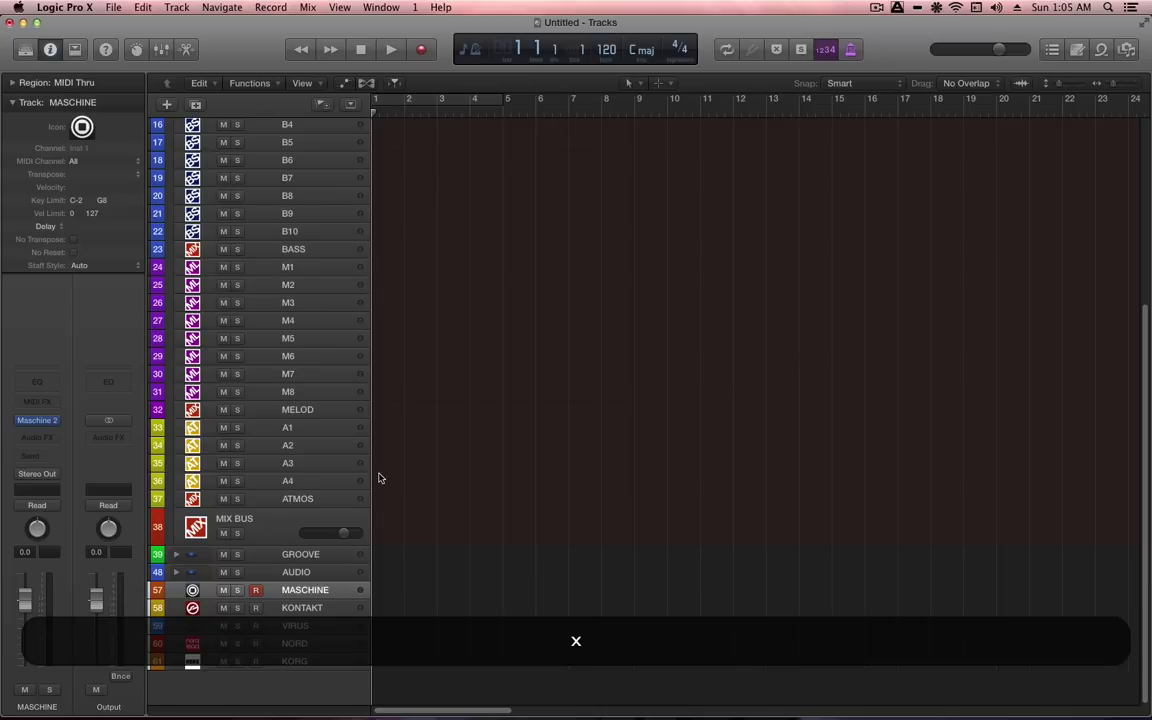
scroll(380, 476, up, 3)
click(177, 128)
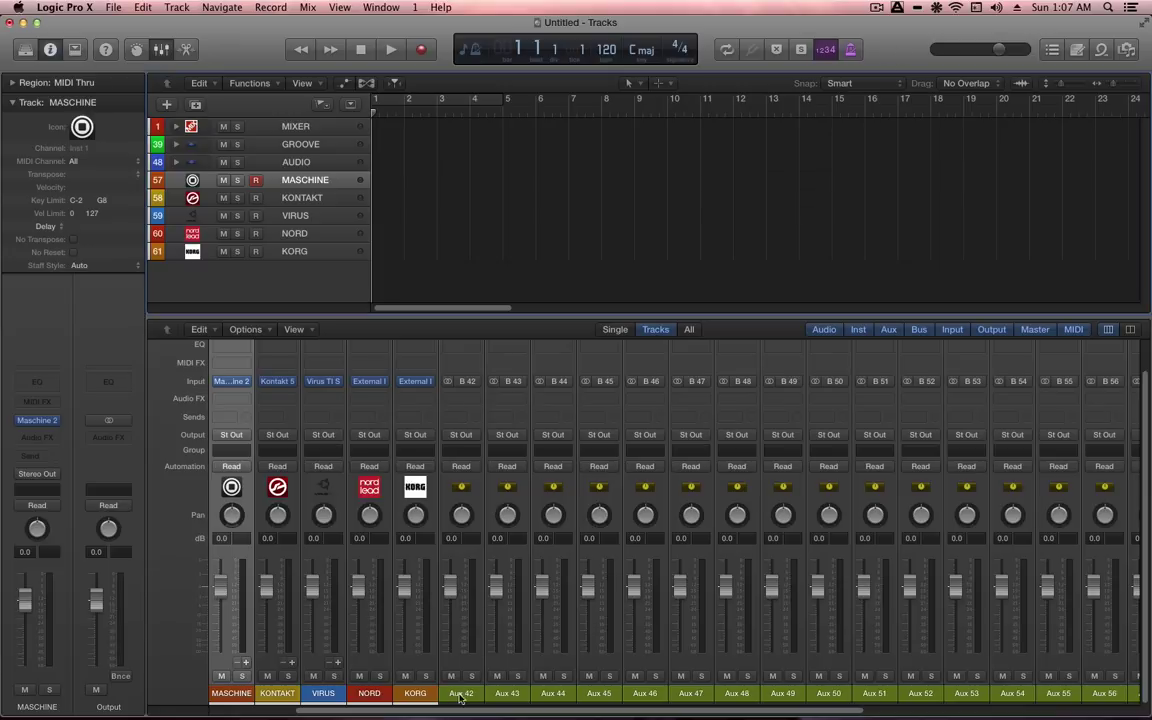
- Try to set the input of the jointly selected channels Aux 42 to Aux 49 to Maschine 2 3-4
click(460, 700)
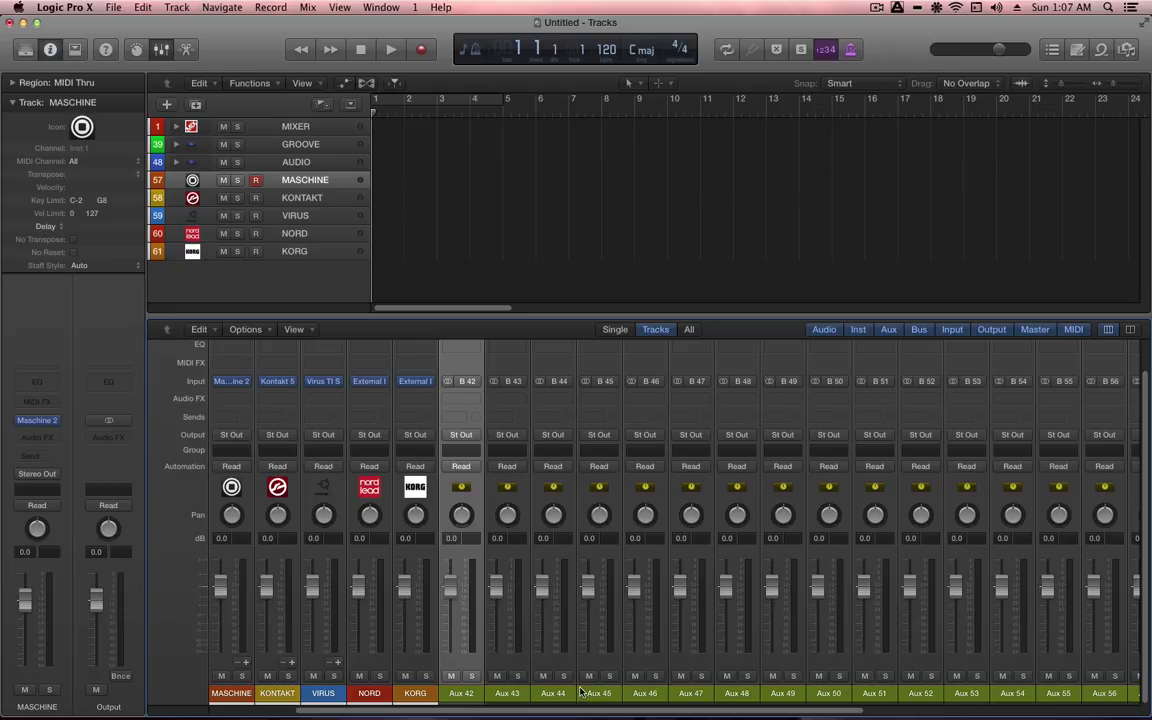
key(shift)
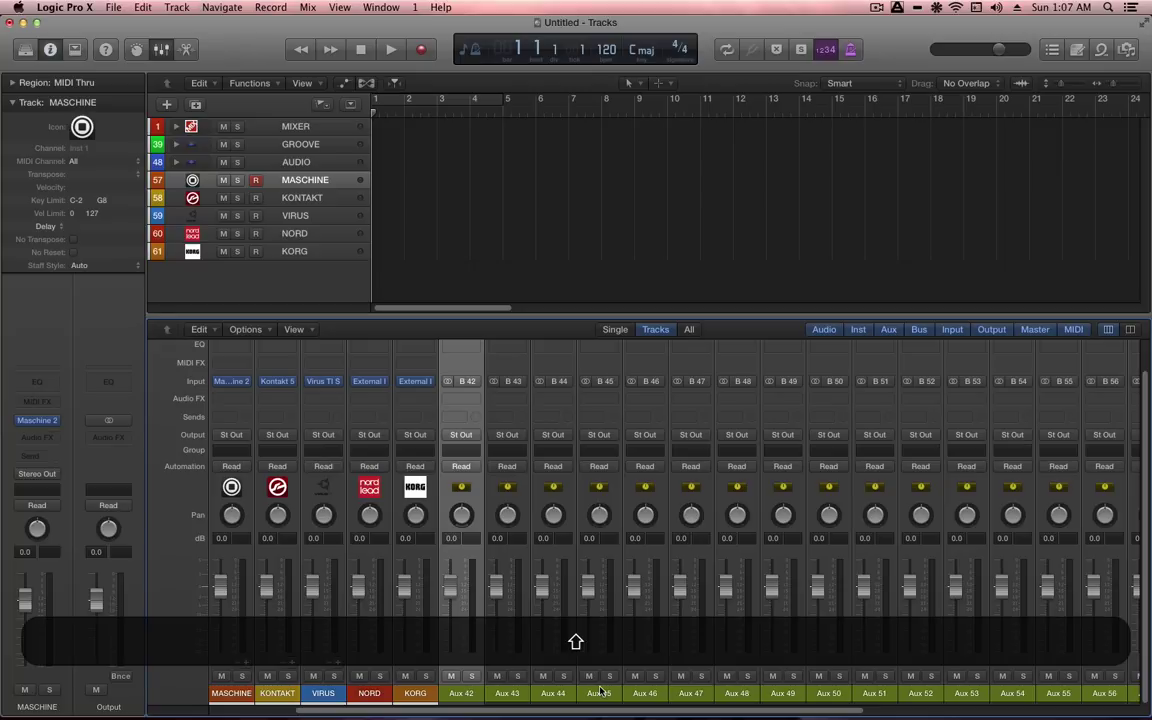
shift+click(782, 692)
click(467, 381)
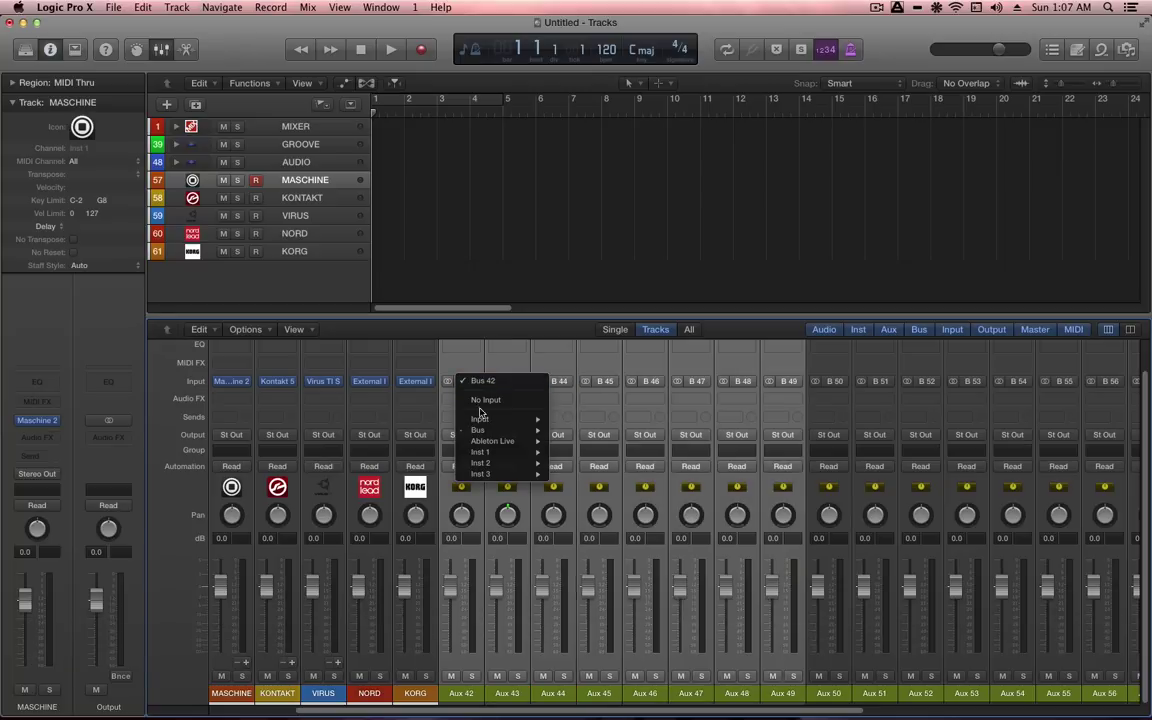
mouse_move(495, 452)
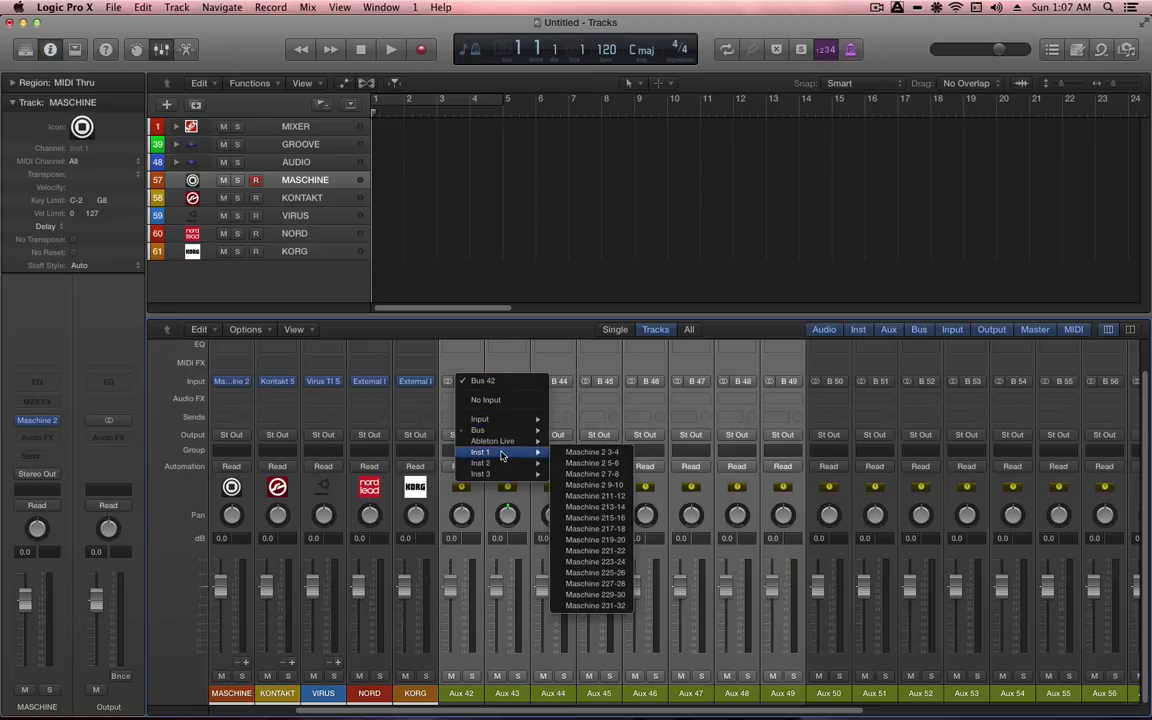
click(599, 453)
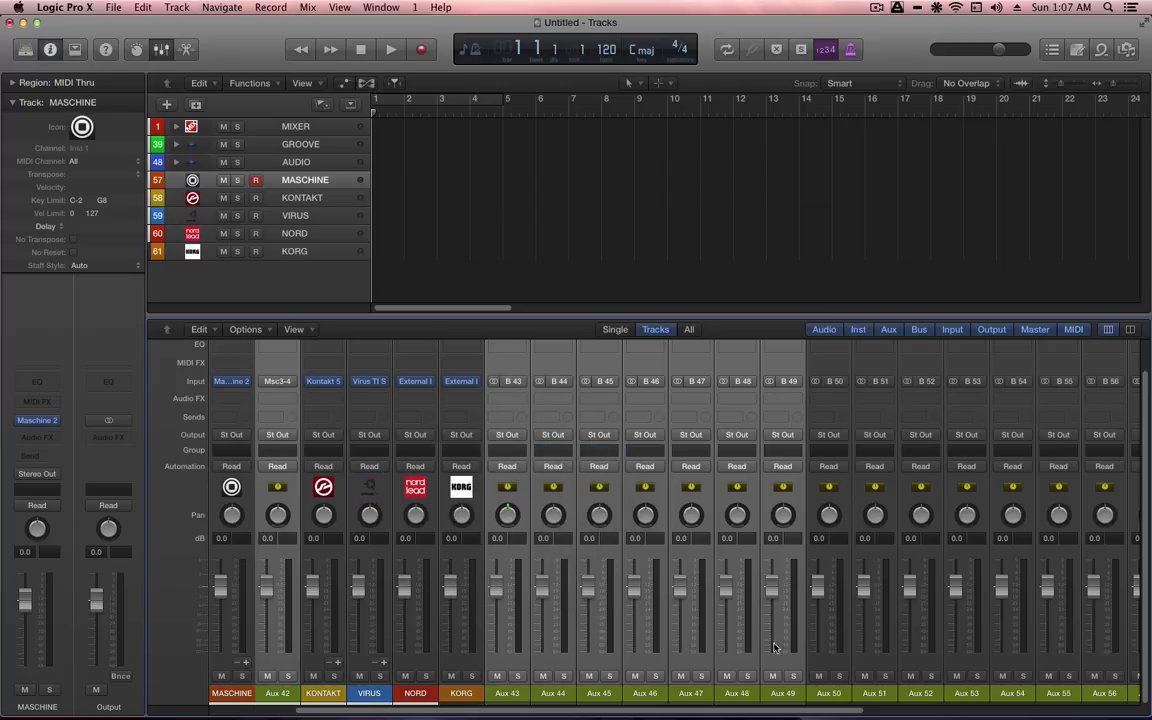
key(super+z)
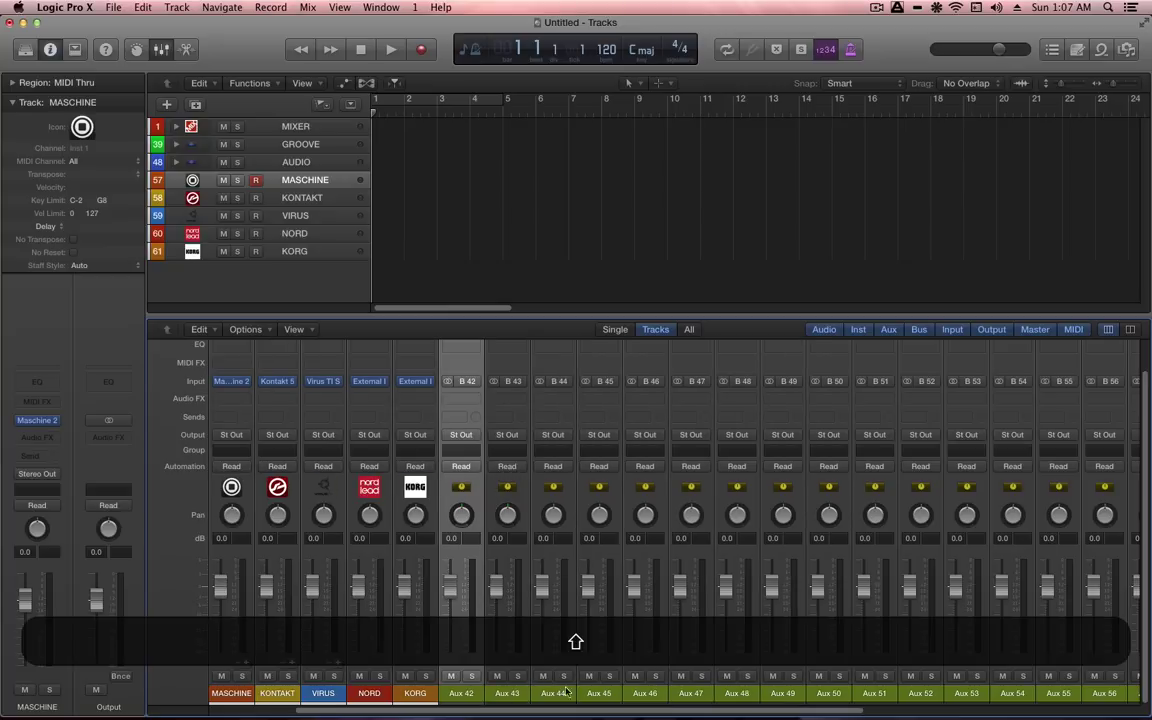
- Select Aux 42 to Aux 49 and set the input of Aux 42 to Maschine 2 3-4 and of Aux 43 to Maschine 2 5-6
shift+click(600, 628)
click(463, 381)
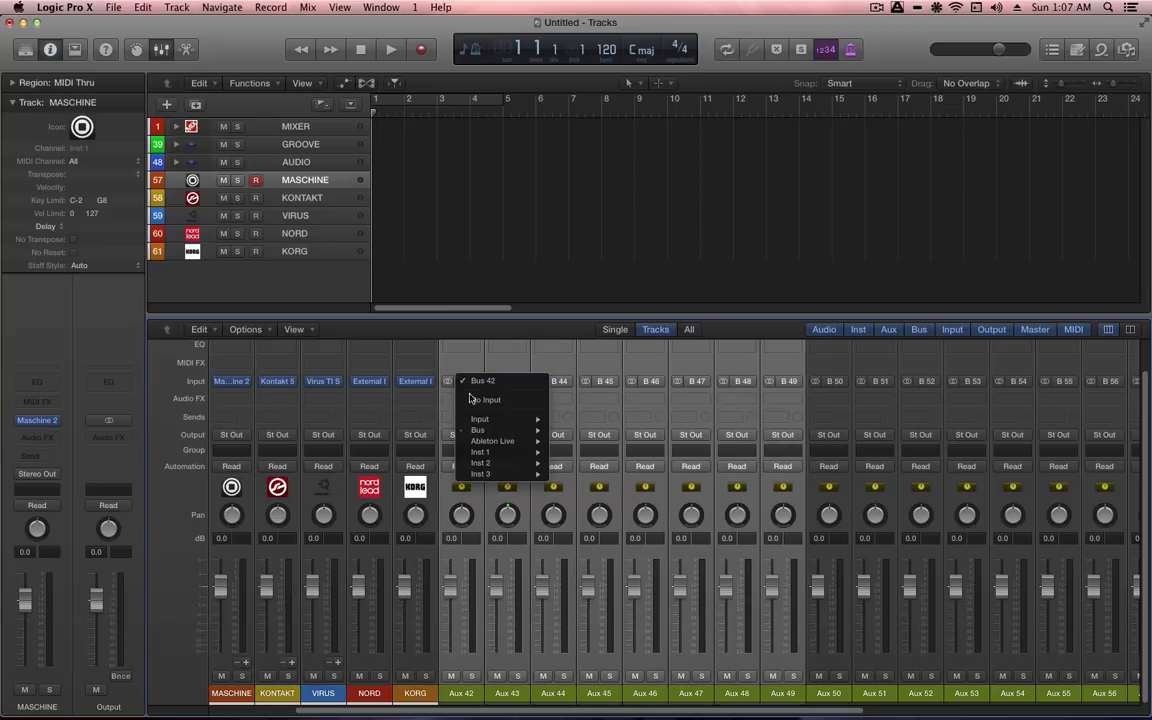
mouse_move(490, 452)
click(600, 453)
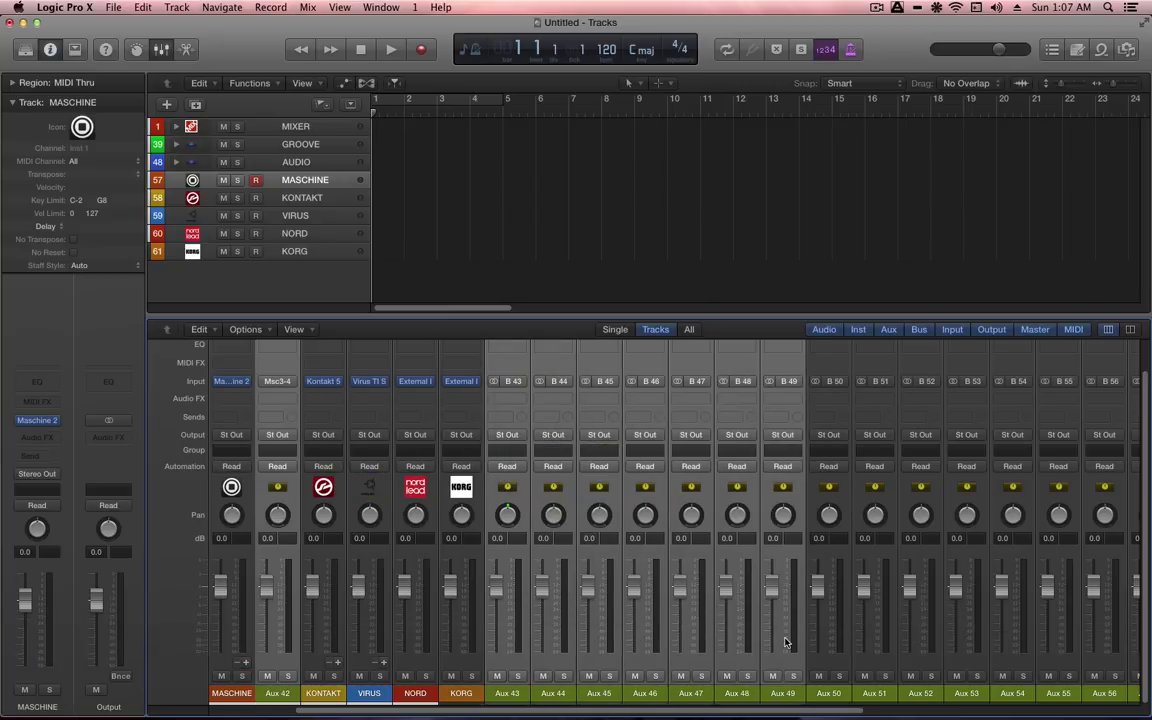
click(509, 381)
mouse_move(553, 475)
mouse_move(555, 452)
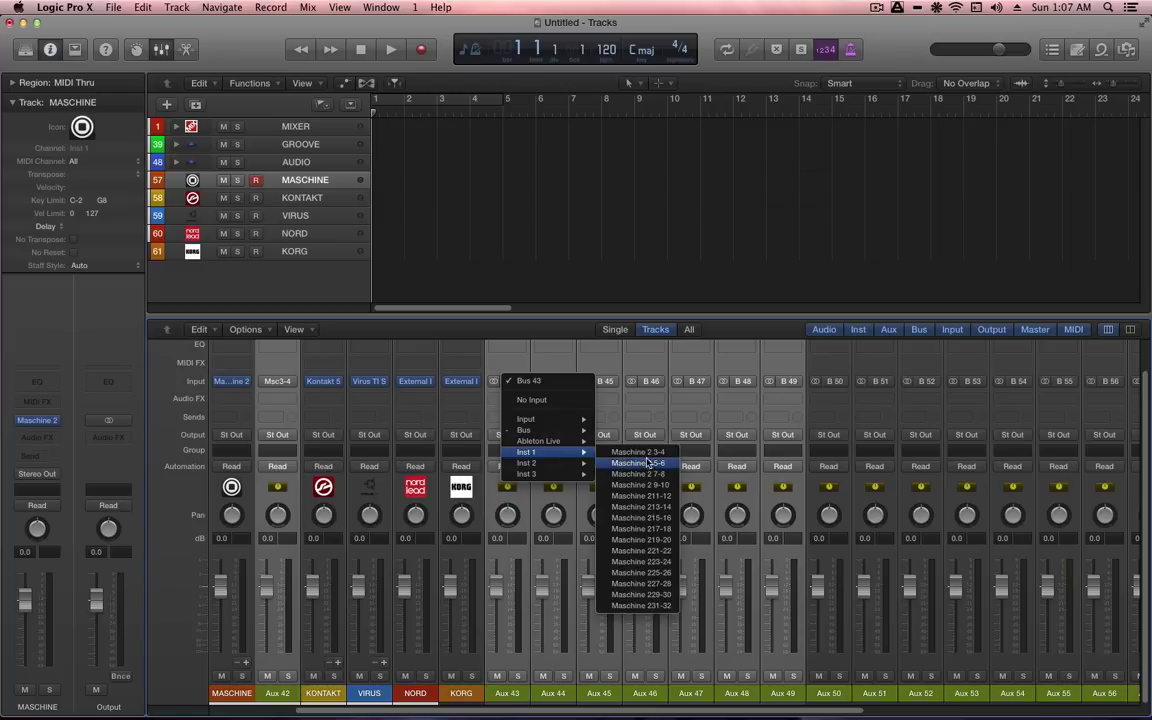
click(640, 463)
- Set the input of Aux 44 to Maschine 2 7-8 and of Aux 45 to Maschine 2 9-10
click(553, 381)
mouse_move(600, 452)
click(686, 474)
click(599, 381)
mouse_move(640, 452)
click(730, 485)
- Set the inputs of Aux 46, 47 and 48 to the Maschine 2 outputs 11-12, 13-14 and 15-16
click(645, 381)
mouse_move(686, 452)
click(787, 500)
click(691, 381)
mouse_move(732, 452)
click(822, 507)
click(737, 381)
mouse_move(787, 447)
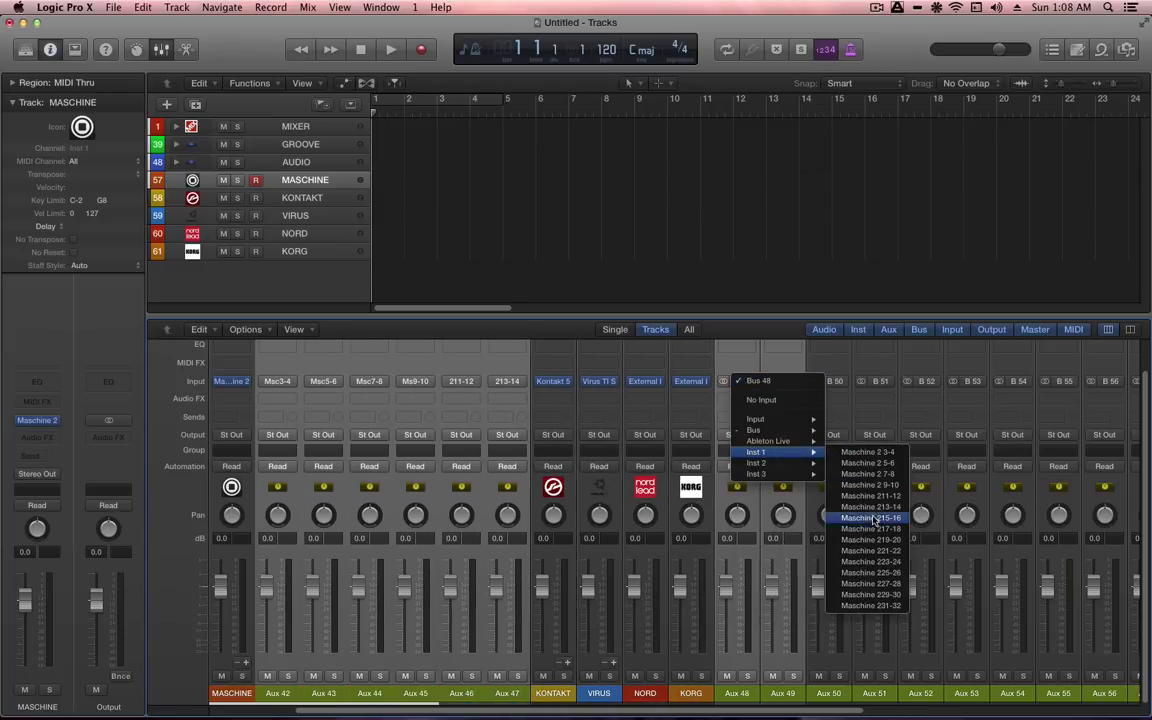
click(852, 507)
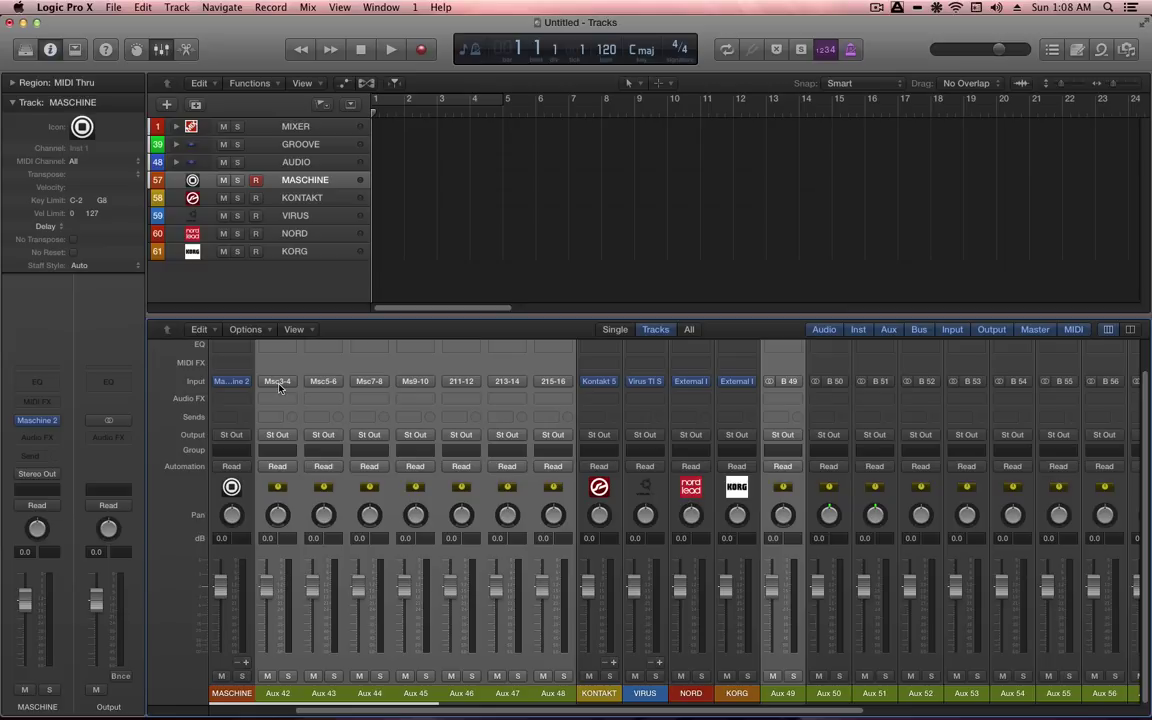
- Set the inputs of Aux 49, 50, 51 and 52 to Kontakt 5 outputs 3-4, 5-6, 7-8 and 9-10
click(783, 381)
click(910, 388)
click(829, 381)
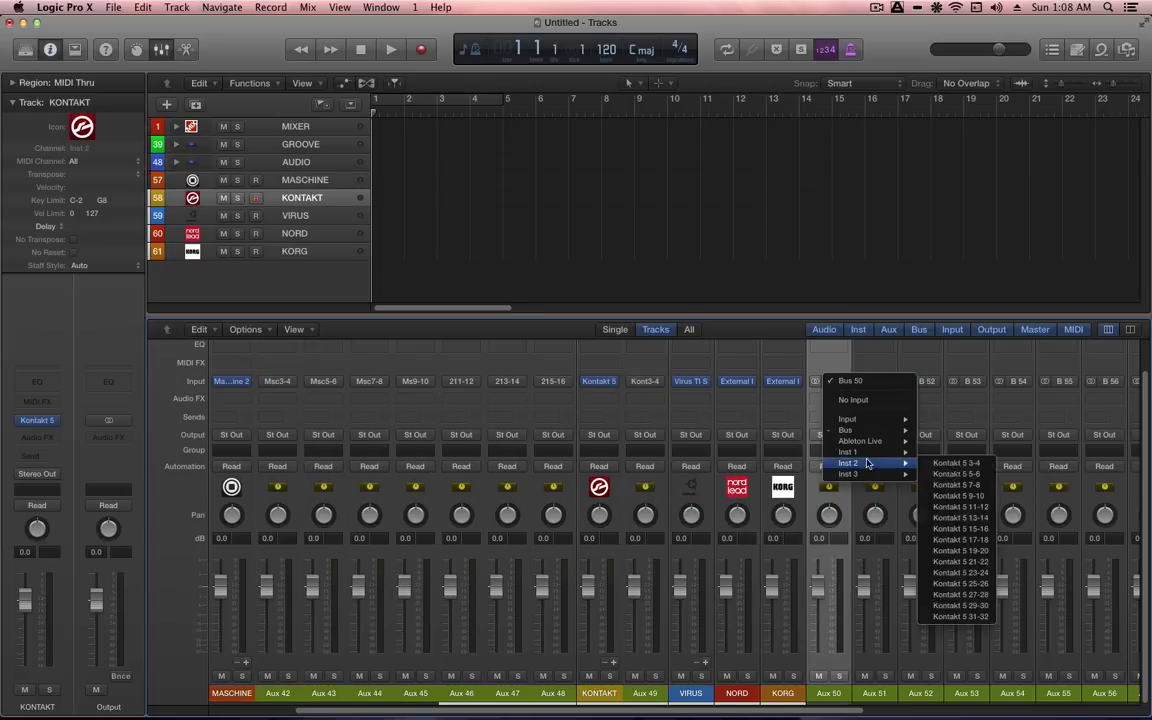
click(940, 402)
click(875, 381)
click(1000, 416)
click(930, 381)
click(1010, 496)
- Set the inputs of Aux 53, 54 and 55 to Kontakt 5 outputs 11-12, 13-14 and 15-16
click(967, 381)
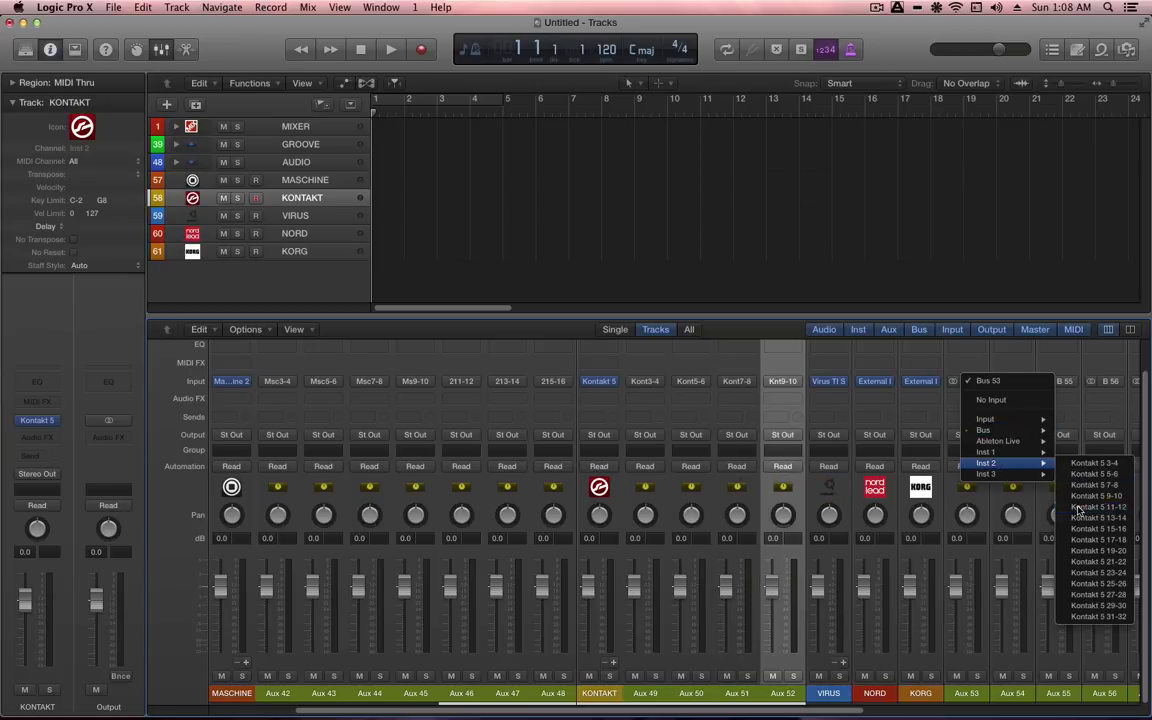
click(1045, 507)
click(1013, 381)
click(1000, 518)
click(1059, 381)
click(1005, 529)
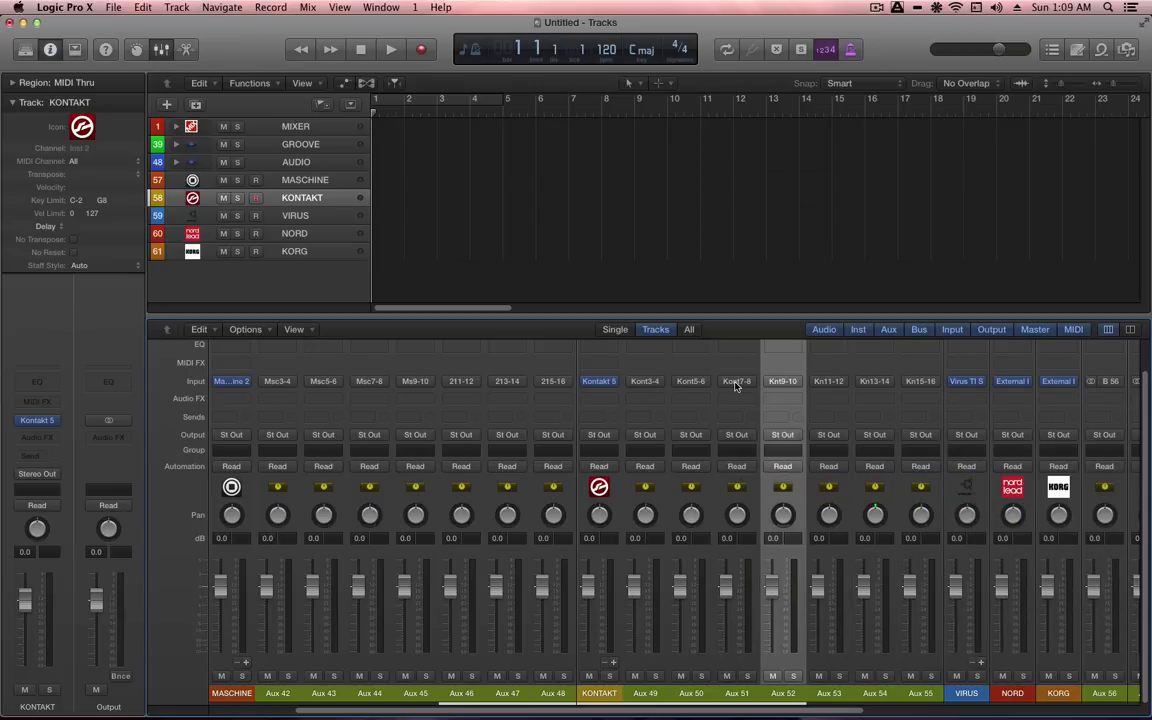
- Set the input of Aux 56 to Virus TI Sn 3-4 and of Aux 57 to Virus TI Sn 5-6
scroll(857, 386, right, 7)
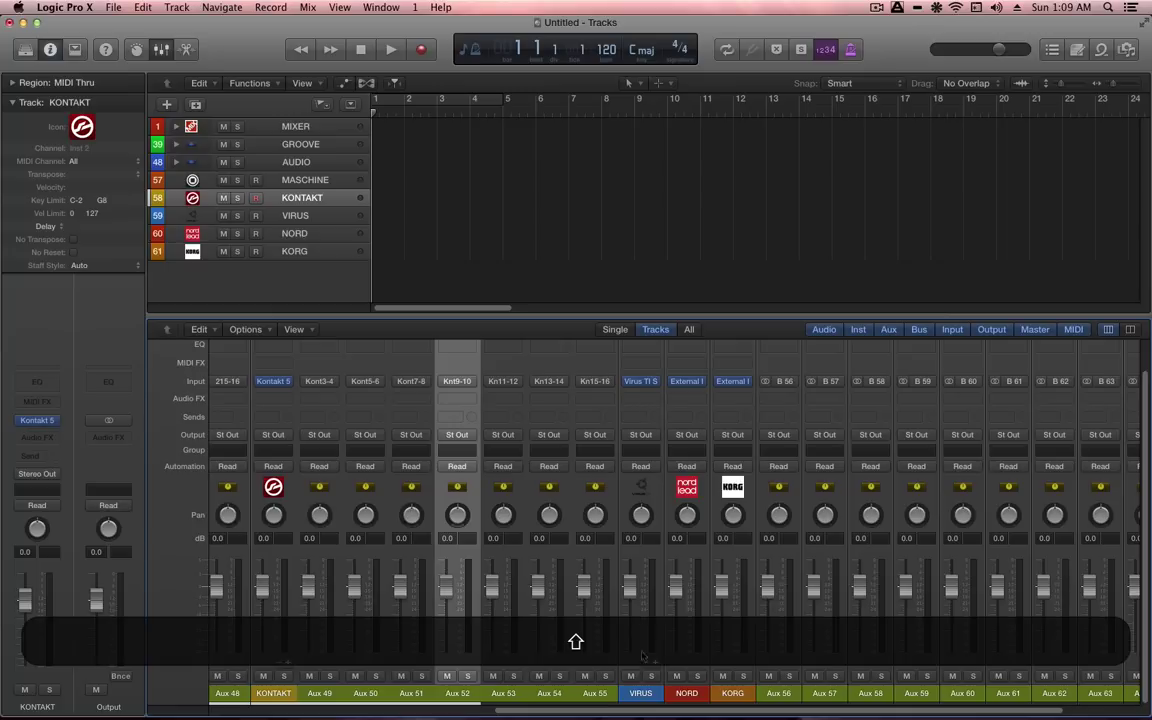
click(785, 381)
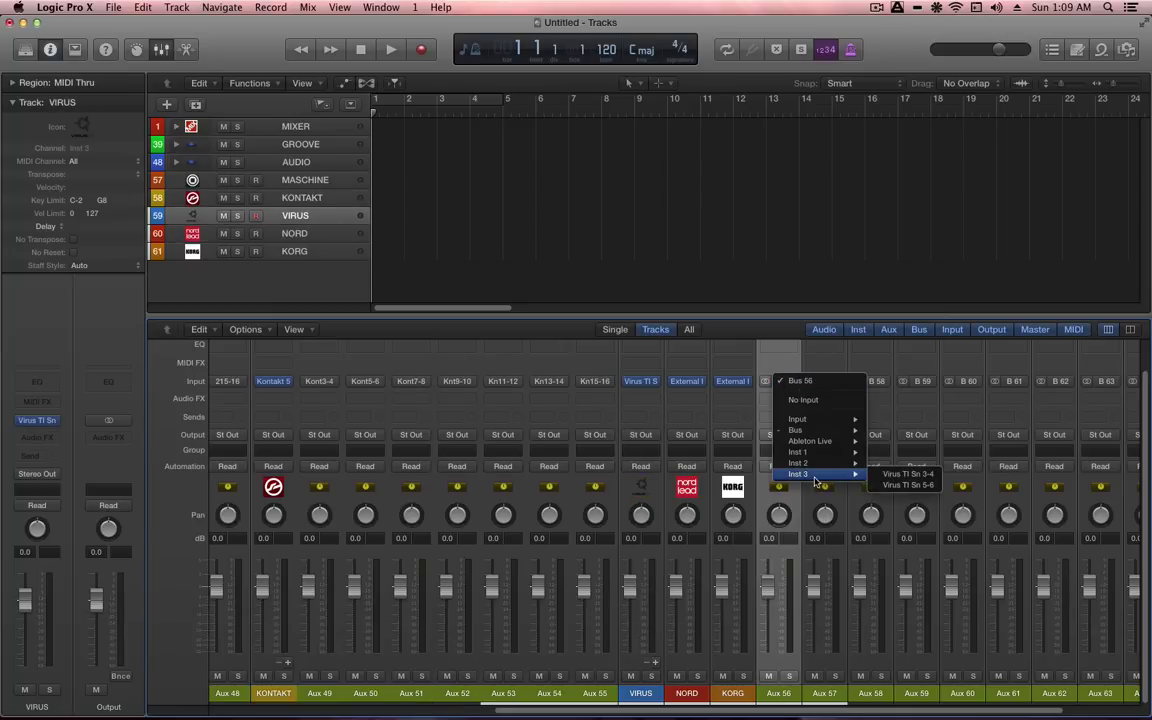
click(920, 478)
click(840, 383)
mouse_move(868, 473)
click(925, 489)
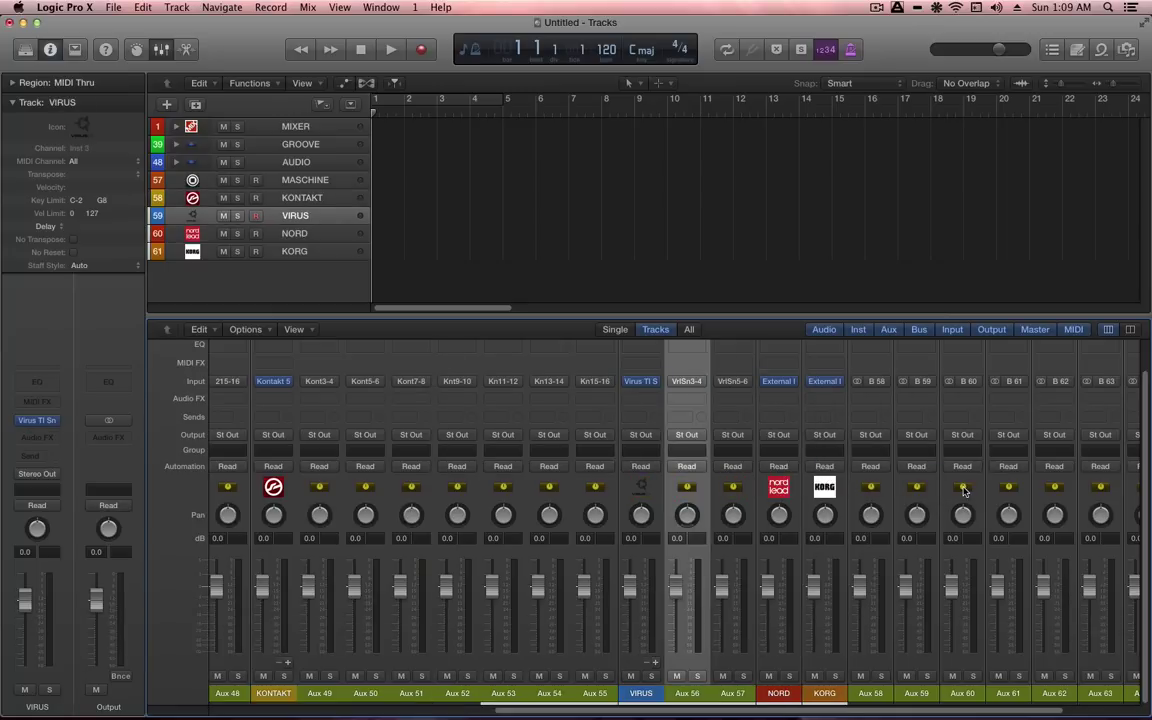
- Create one software instrument track below VIRUS with its output set to Output 1 + 2
key(alt+super+n)
click(600, 162)
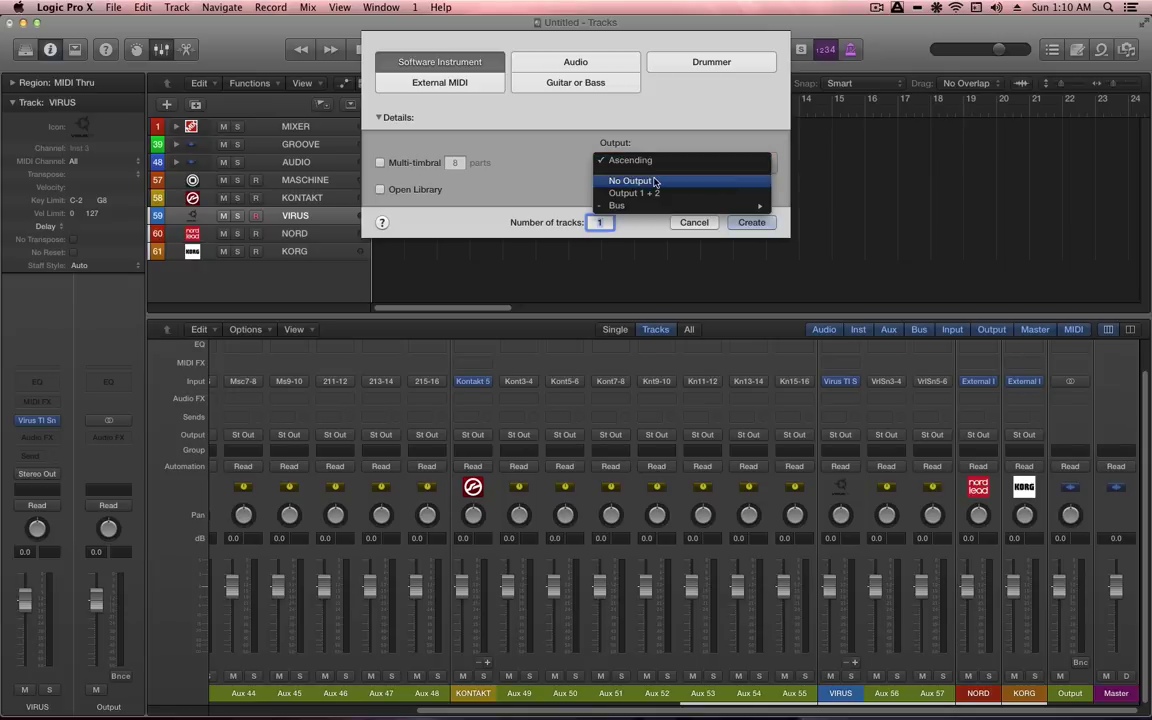
click(656, 193)
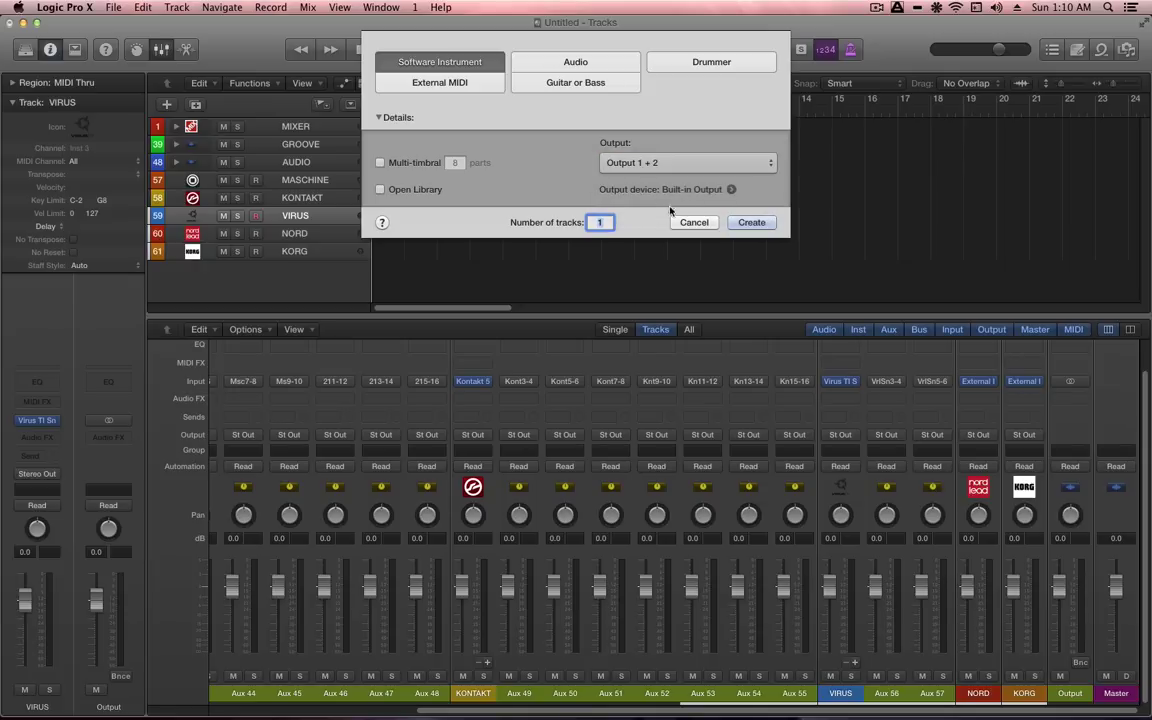
click(752, 222)
- Rename the new instrument track BATTERY and give it the red Battery lightning-bolt icon
double_click(295, 233)
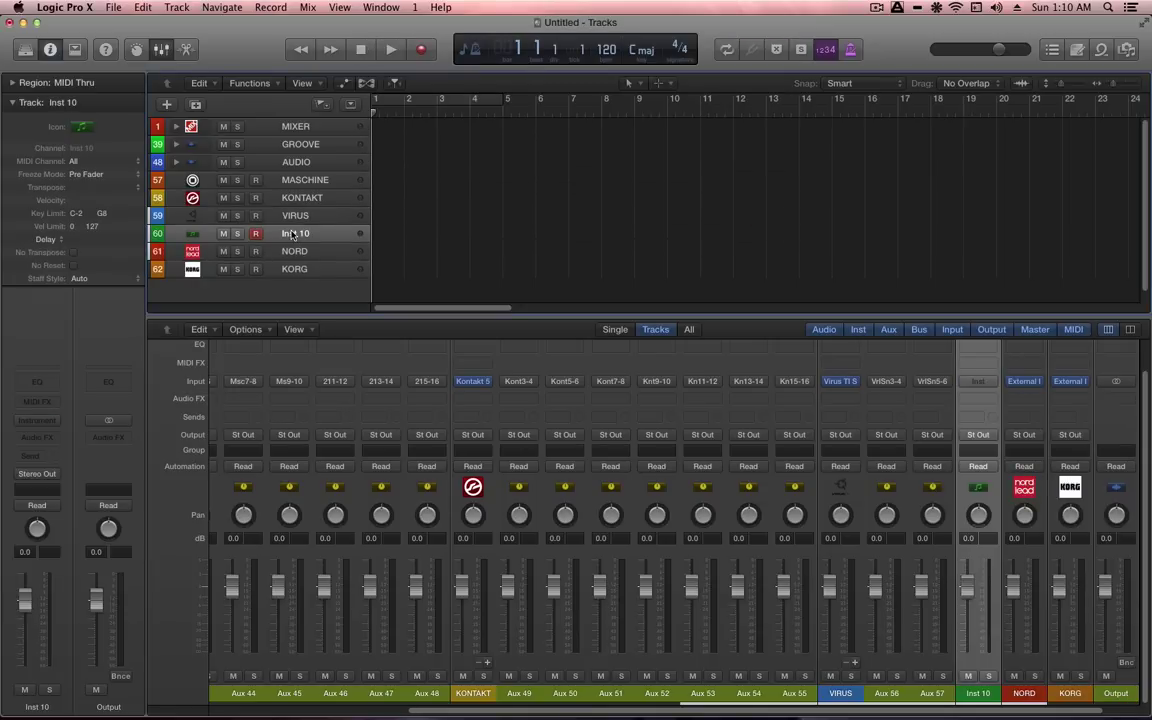
text(BATTERY)
key(shift+Return)
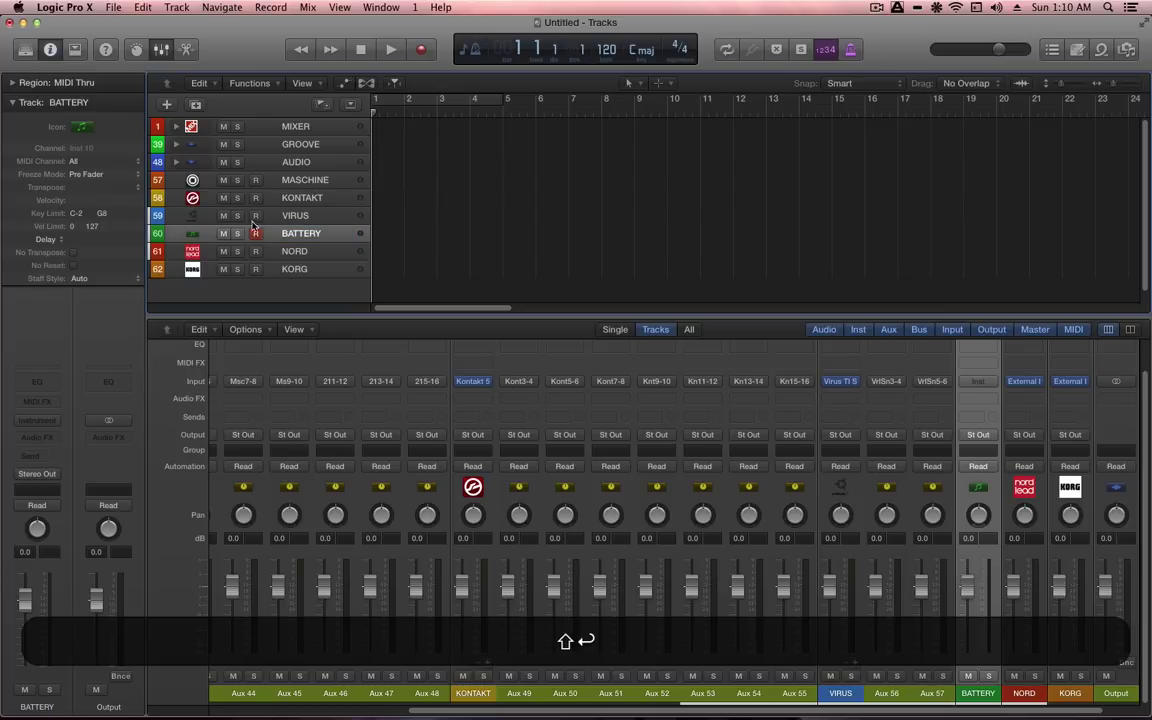
click(82, 127)
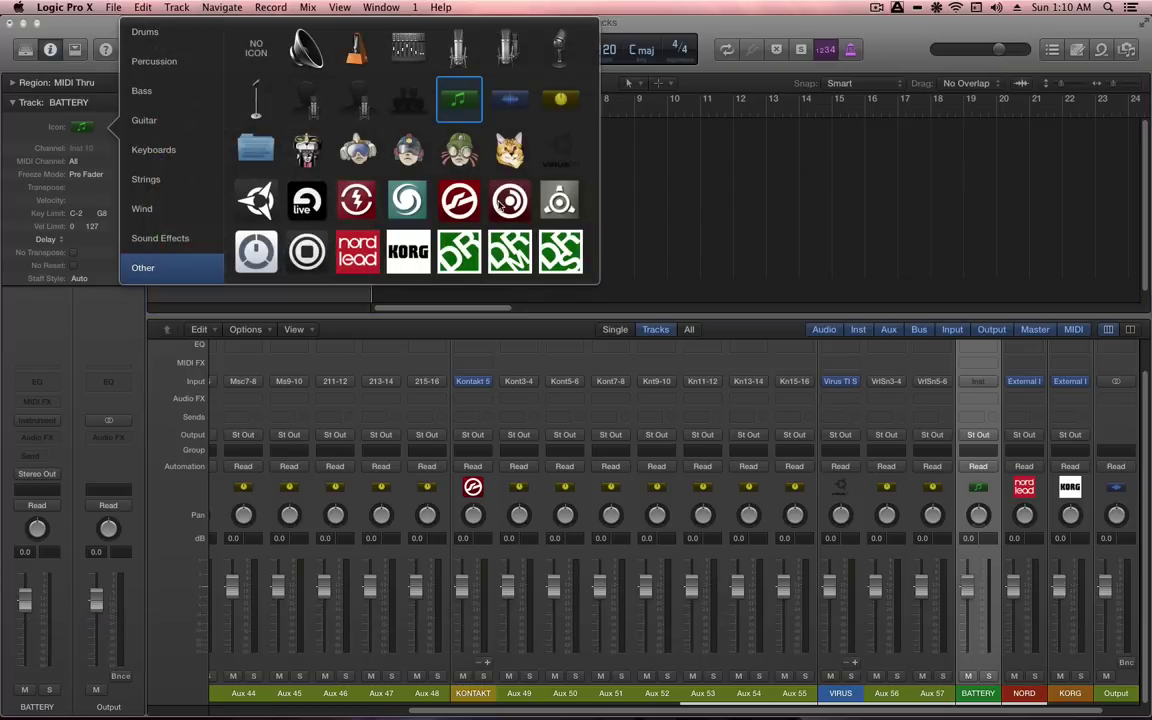
click(357, 203)
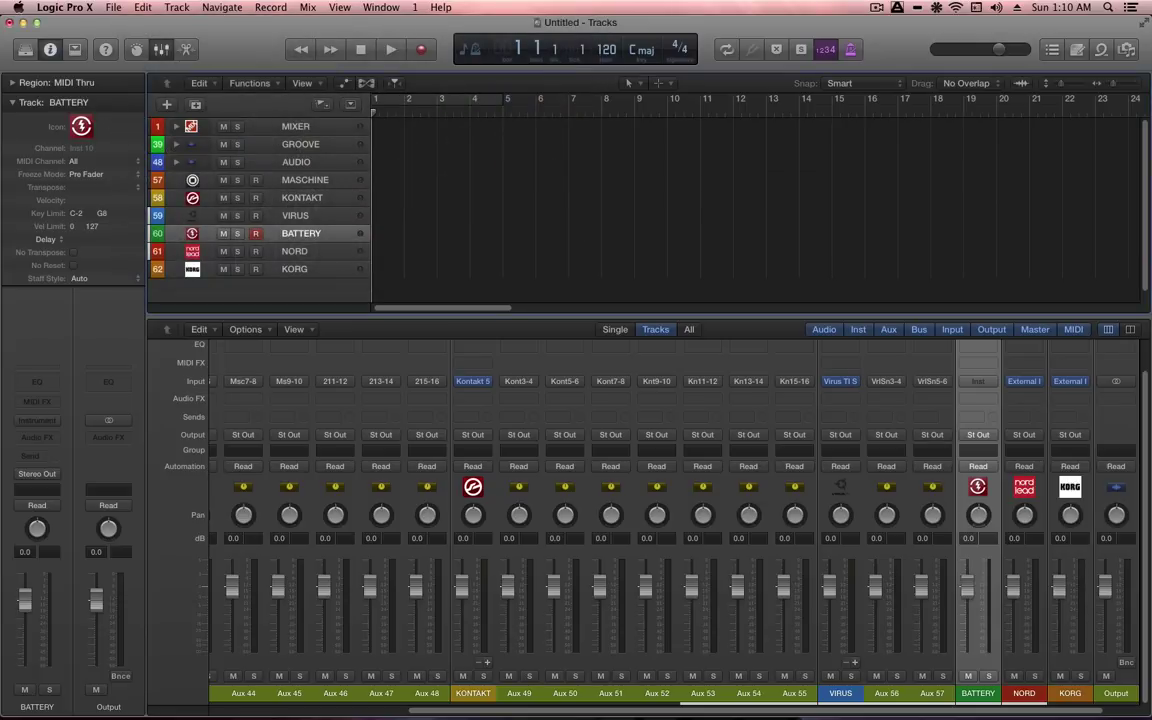
- Load Native Instruments Battery 4 as Multi Output (16xStereo) on the BATTERY track and close its plug-in window
click(37, 420)
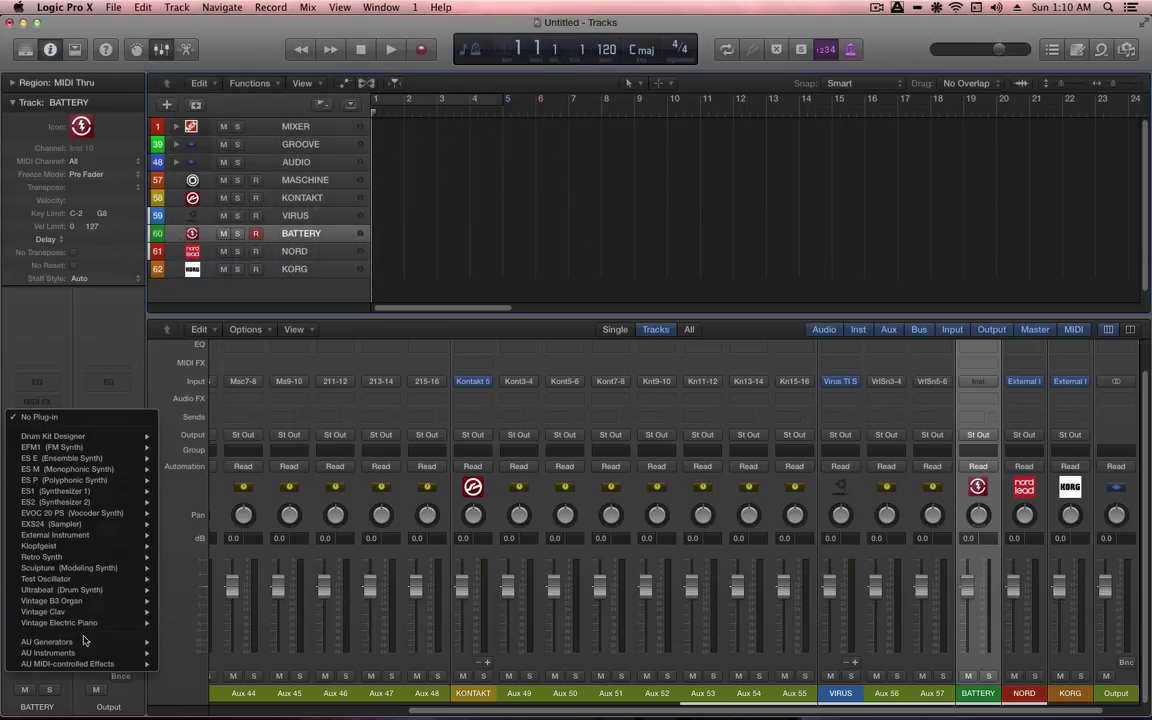
mouse_move(87, 653)
mouse_move(228, 677)
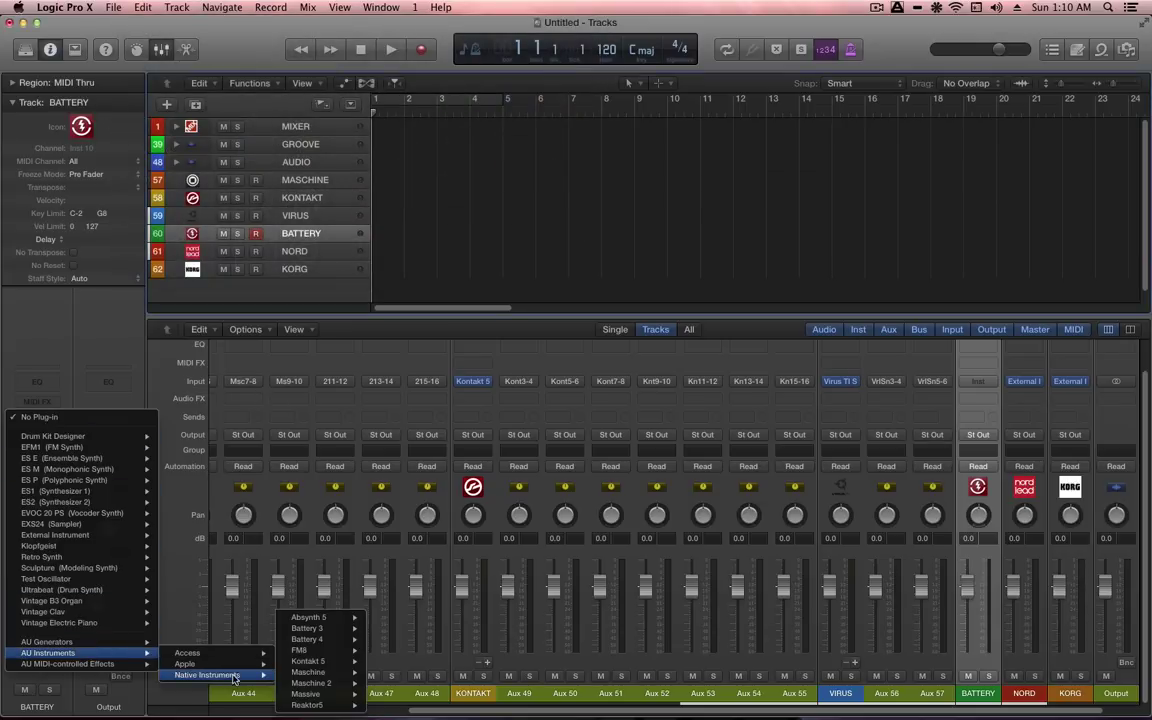
mouse_move(310, 640)
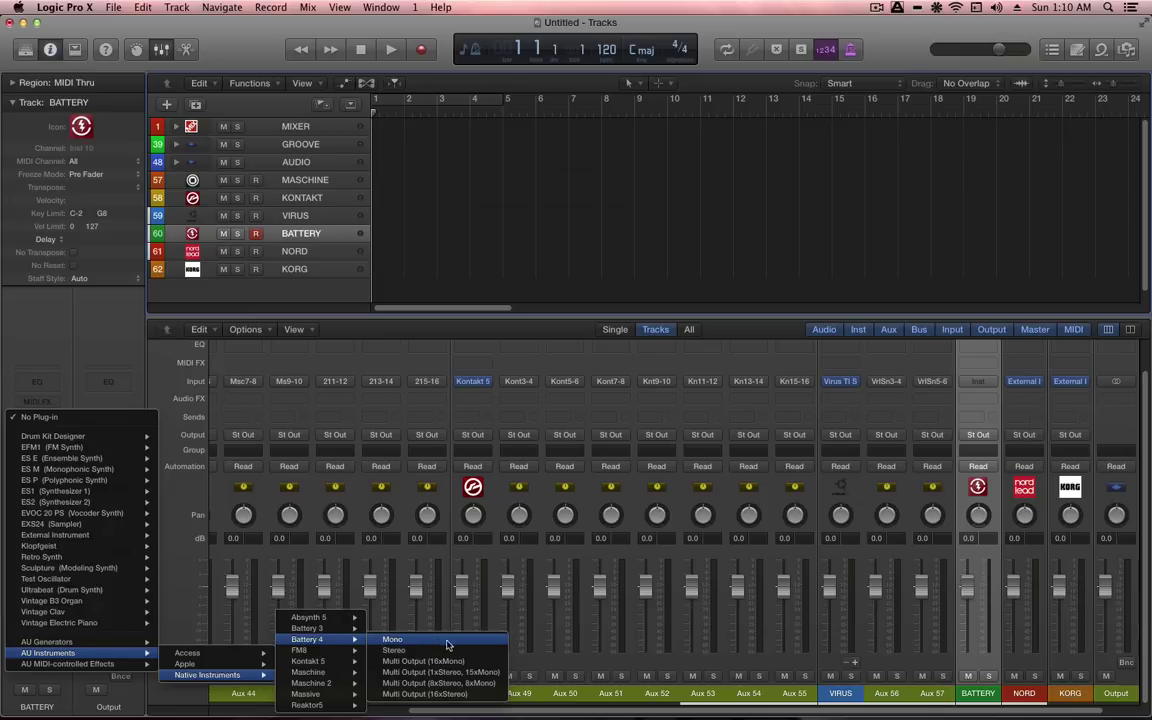
click(450, 694)
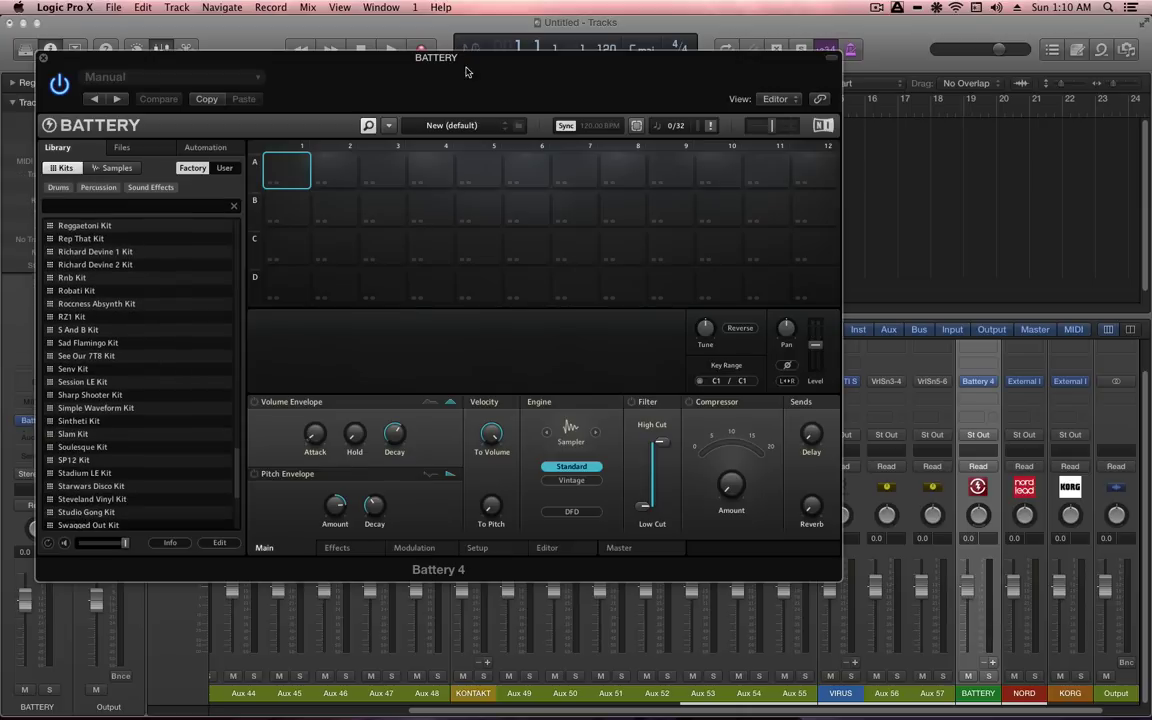
drag(464, 64, 478, 110)
key(super+w)
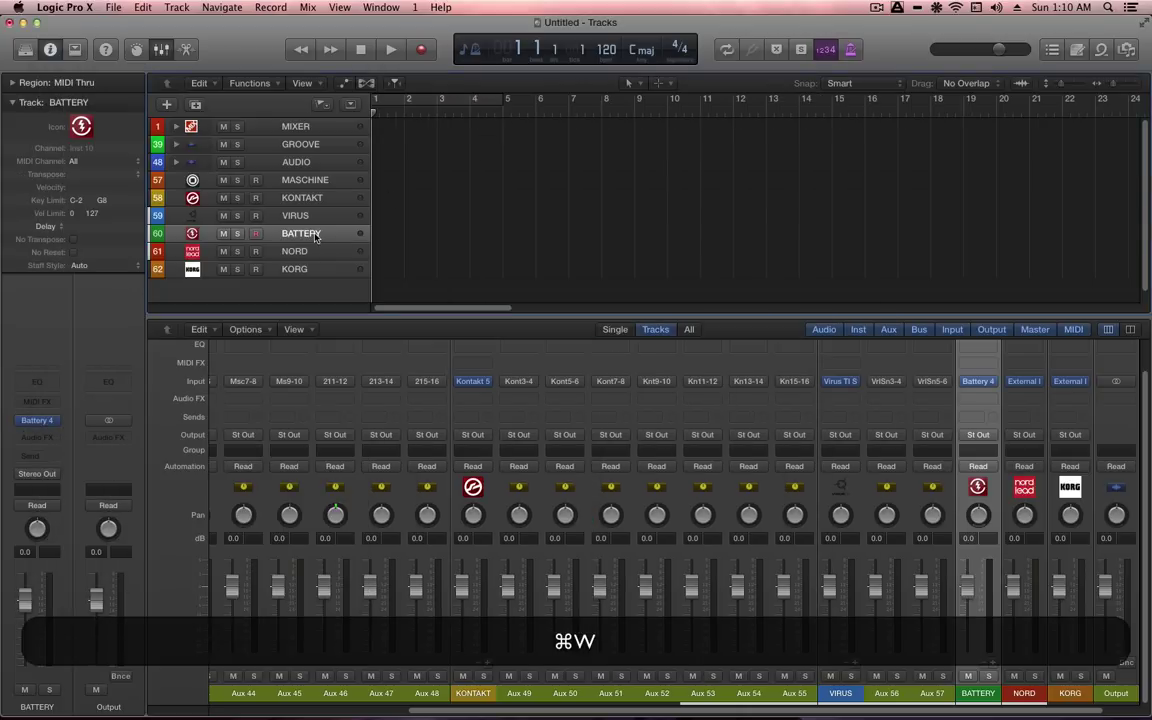
- Add seven aux channel strips to the BATTERY instrument, covering its outputs 3-4 through 15-16
key(alt)
scroll(697, 548, right, 1)
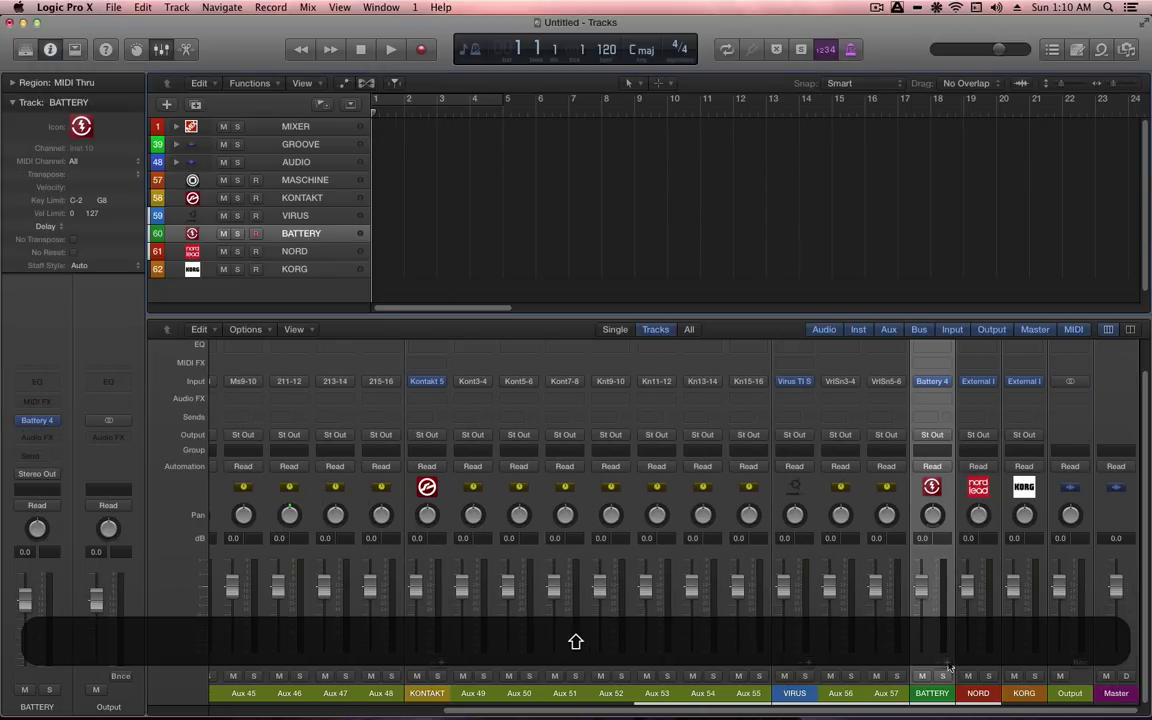
click(946, 664)
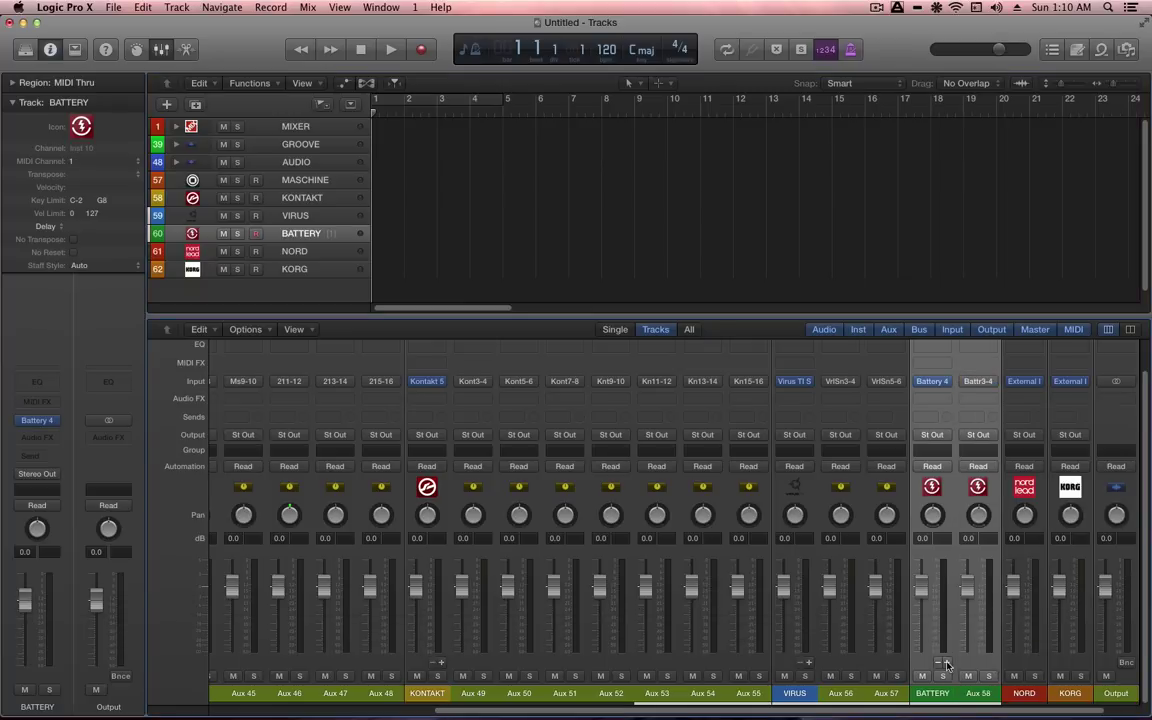
click(946, 664)
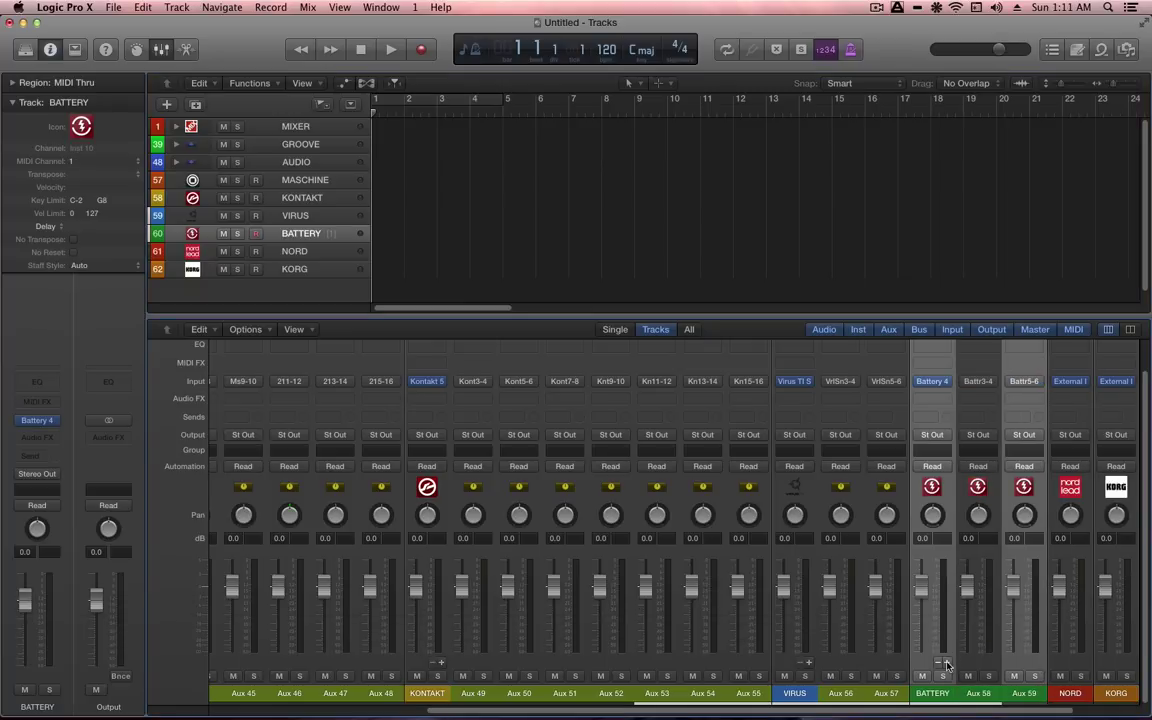
click(946, 664)
click(946, 664)
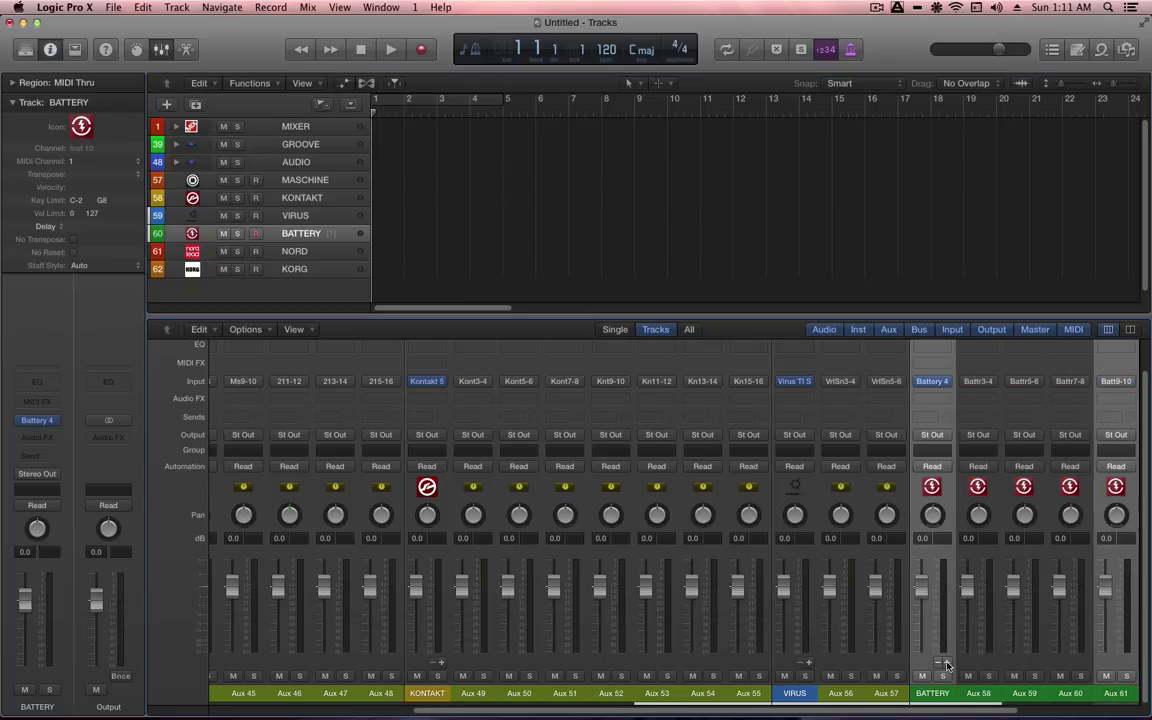
click(946, 664)
click(946, 664)
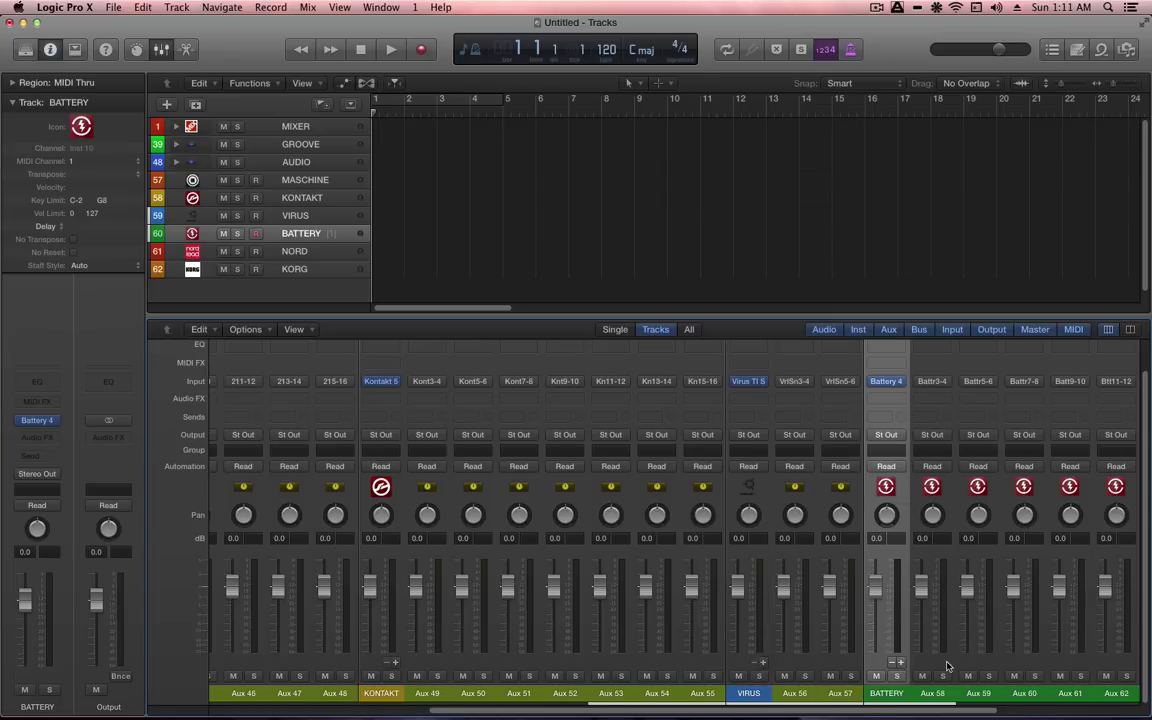
scroll(790, 670, right, 5)
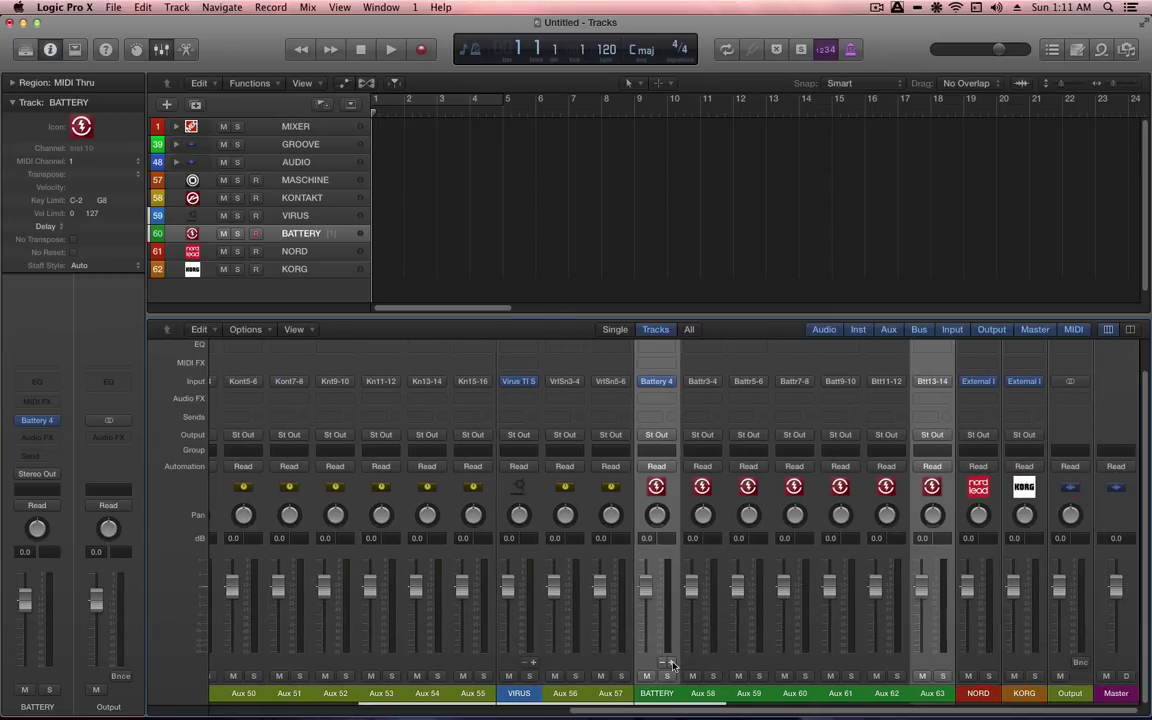
click(672, 664)
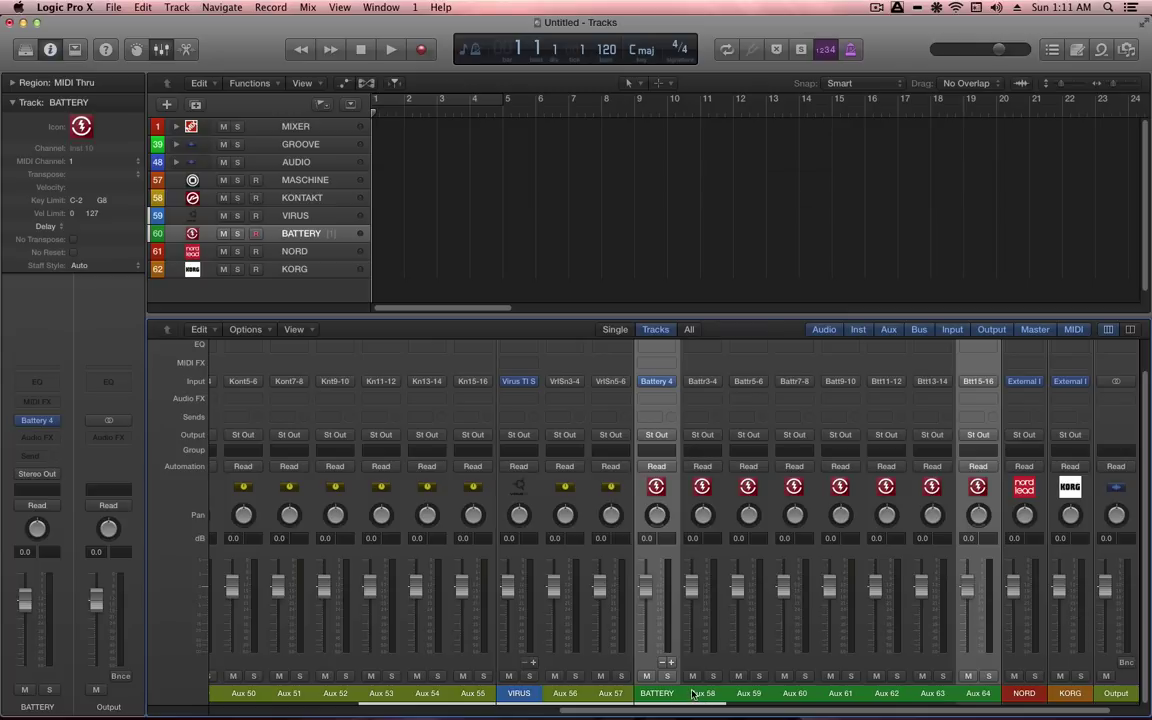
- Colour the Aux 42 to Aux 48 strips the same orange as the MASCHINE channel
scroll(676, 697, left, 10)
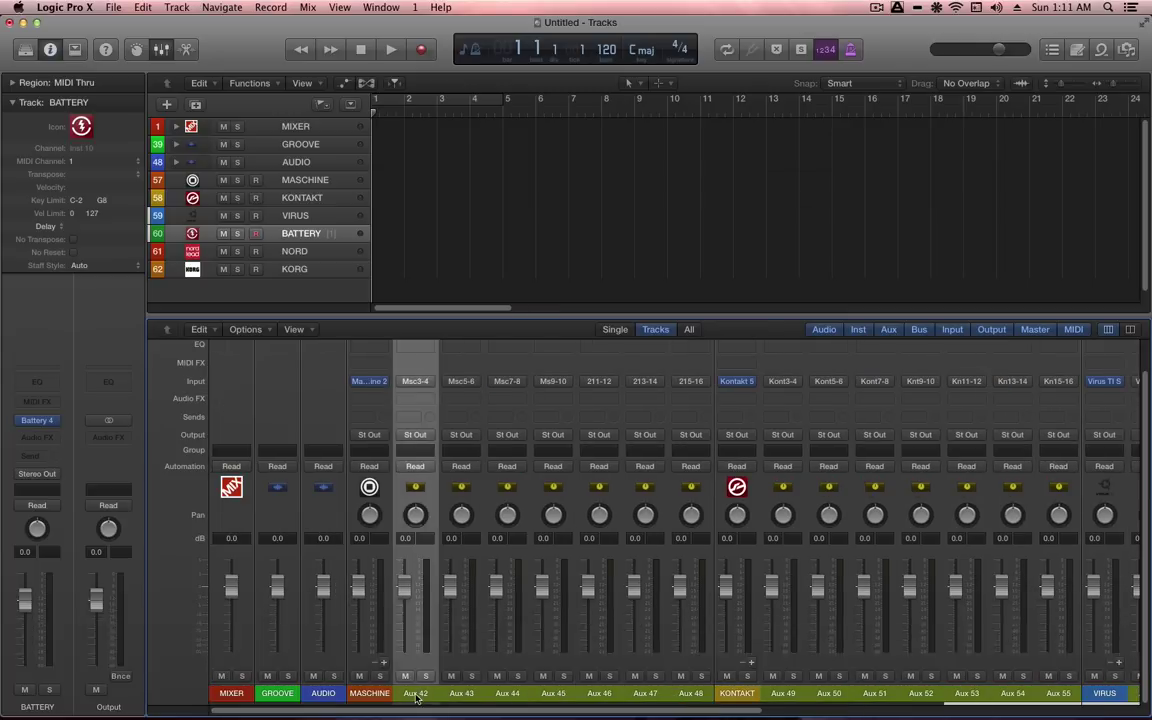
shift+click(676, 697)
shift+click(728, 697)
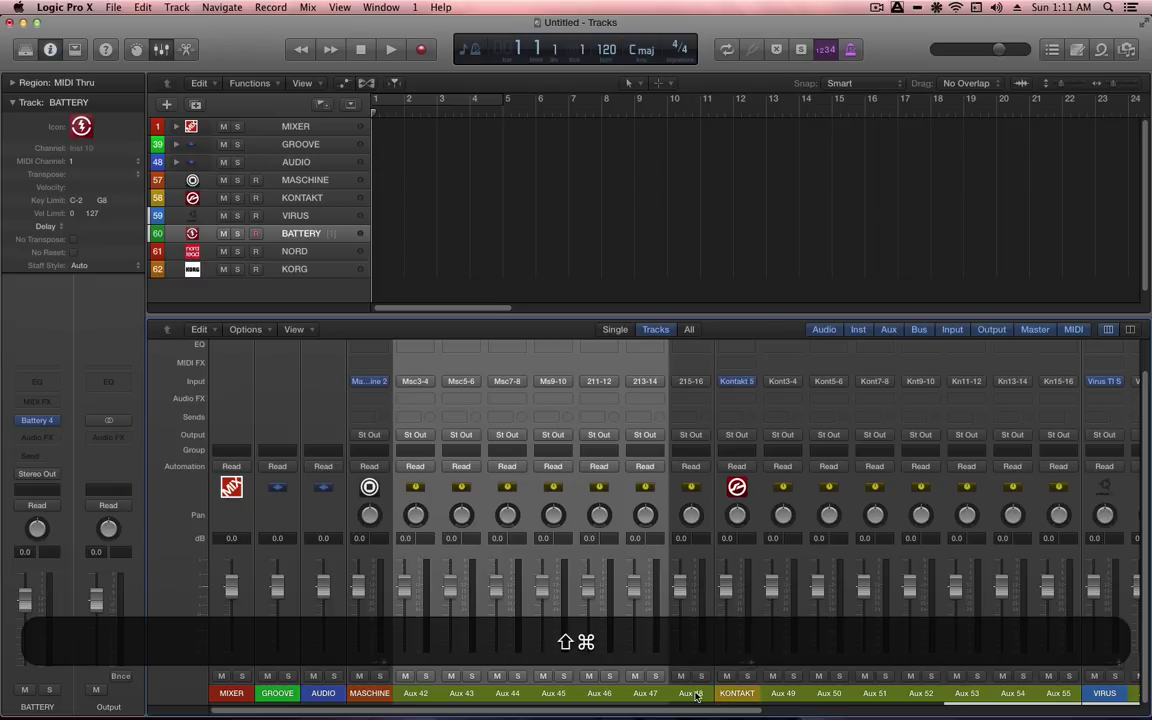
click(369, 693)
key(alt+c)
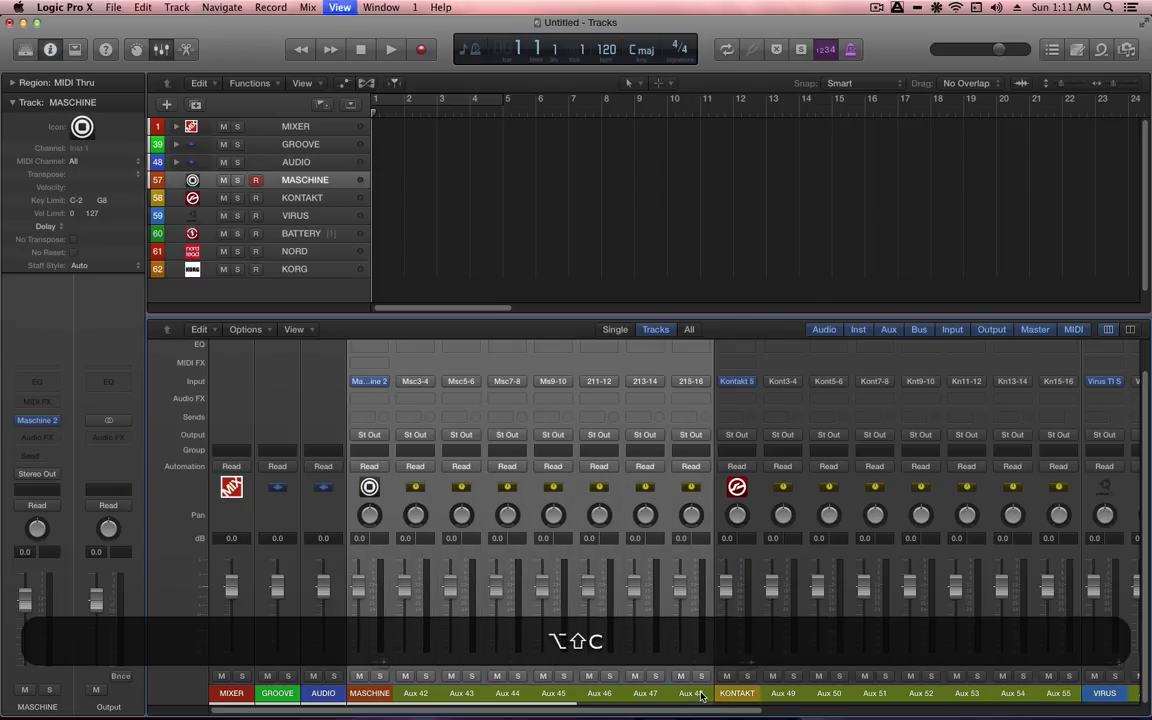
shift+click(694, 694)
- Colour the Aux 49 to Aux 55 strips the same gold as the KONTAKT channel
click(747, 693)
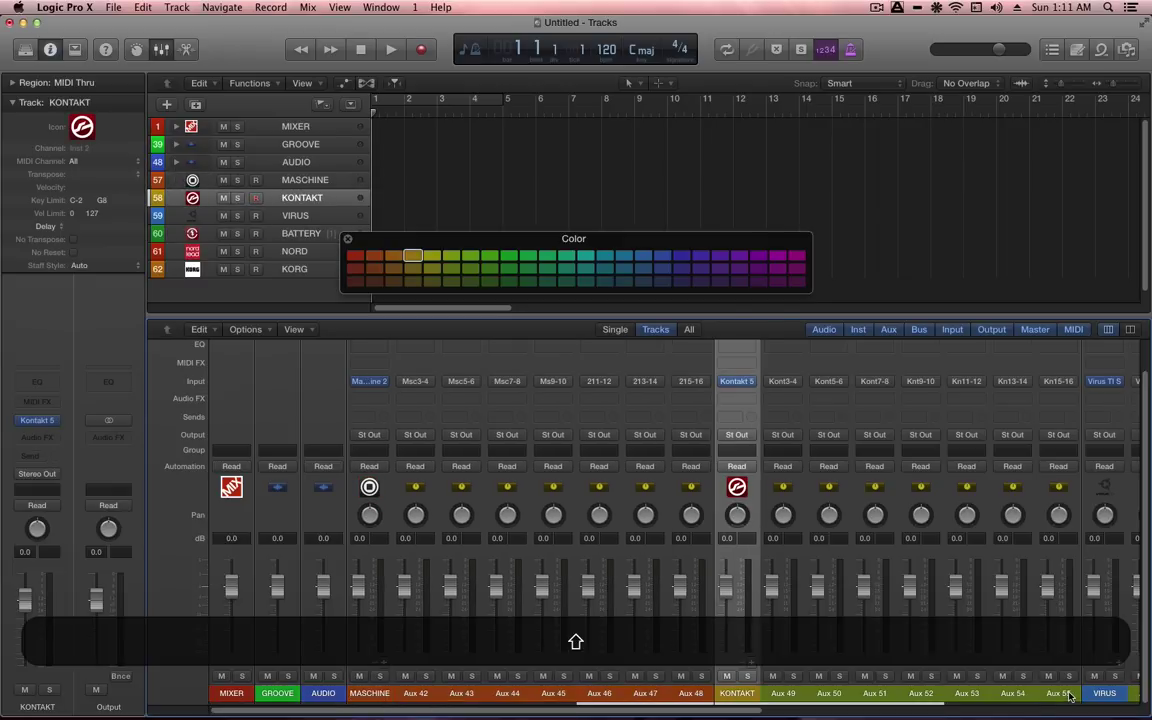
shift+click(967, 693)
shift+click(1058, 693)
- Colour the Aux 56 and Aux 57 strips the same blue as the VIRUS channel
scroll(757, 549, right, 10)
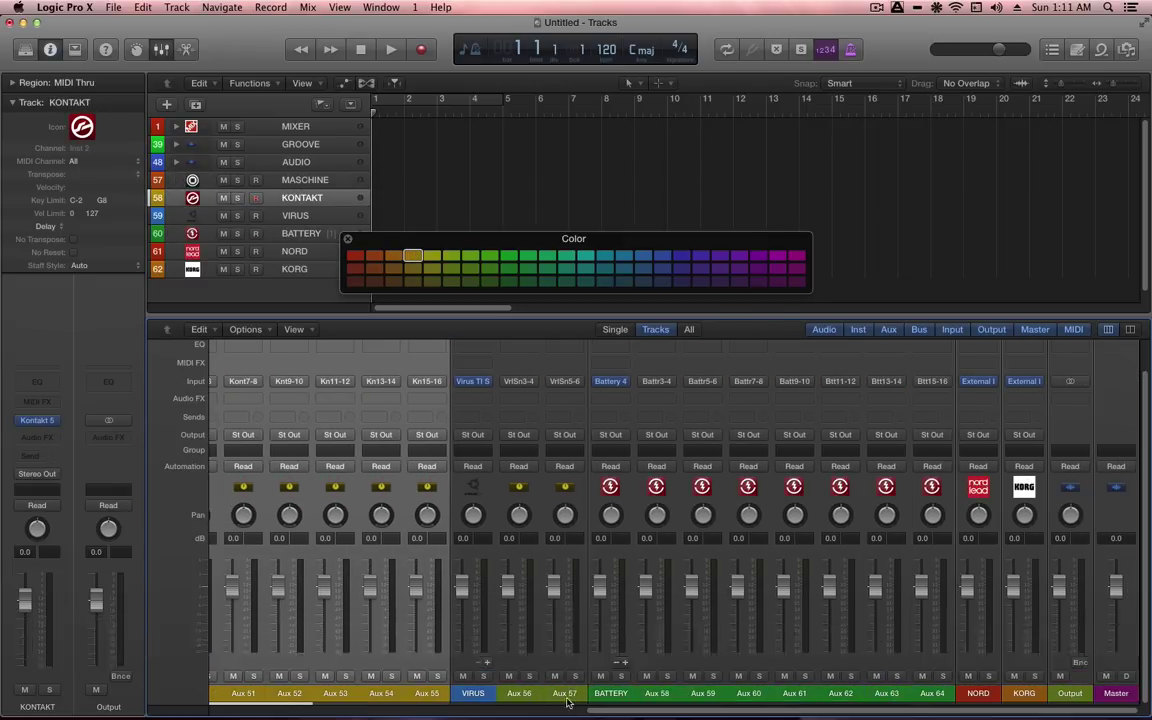
click(473, 693)
shift+click(565, 693)
click(611, 693)
- Rename the seven Maschine aux strips sequentially from M2 to M8
scroll(421, 695, left, 10)
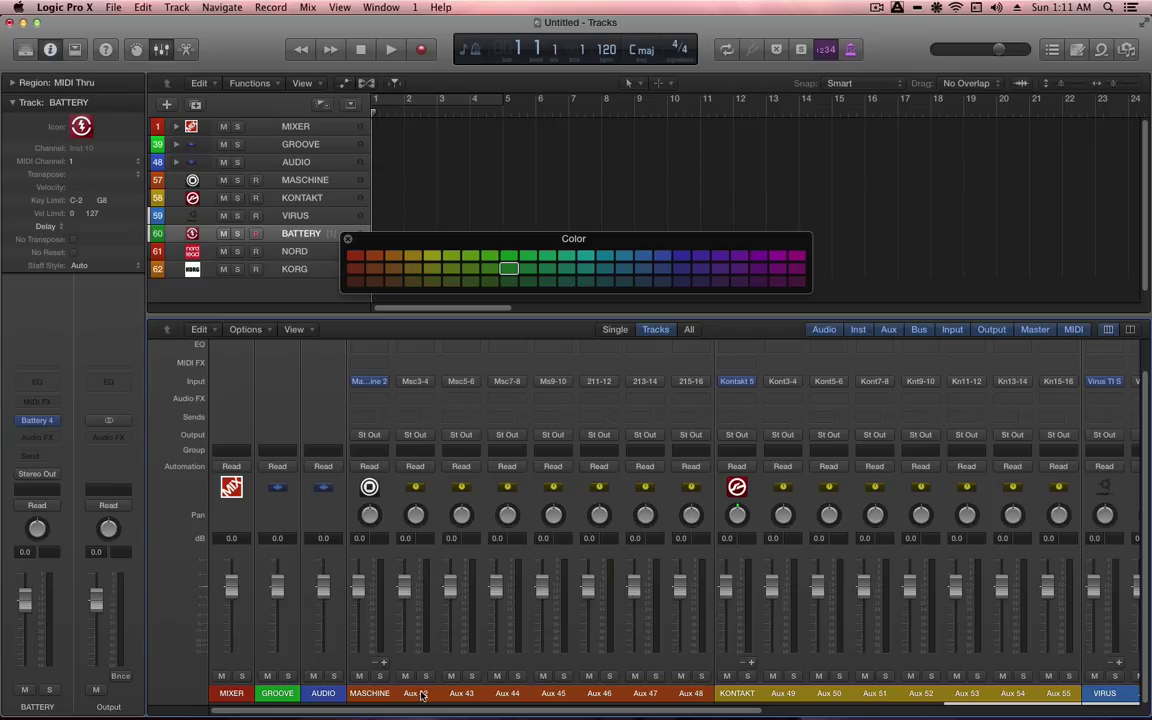
click(421, 695)
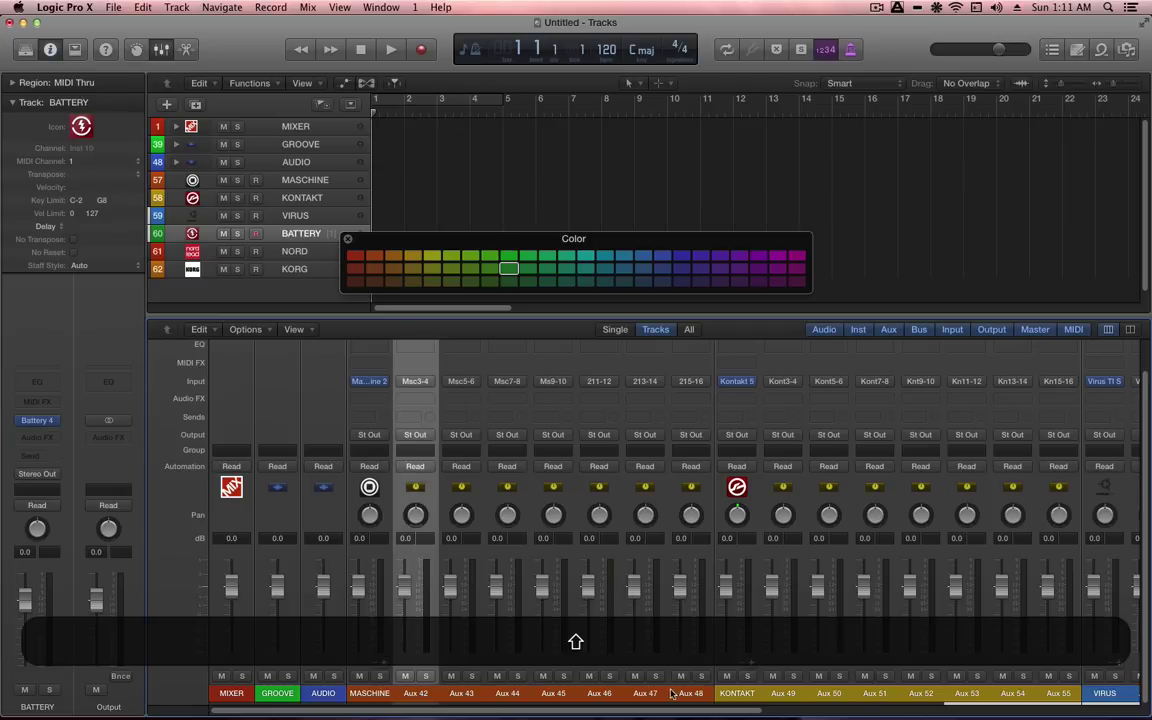
shift+click(690, 693)
double_click(394, 694)
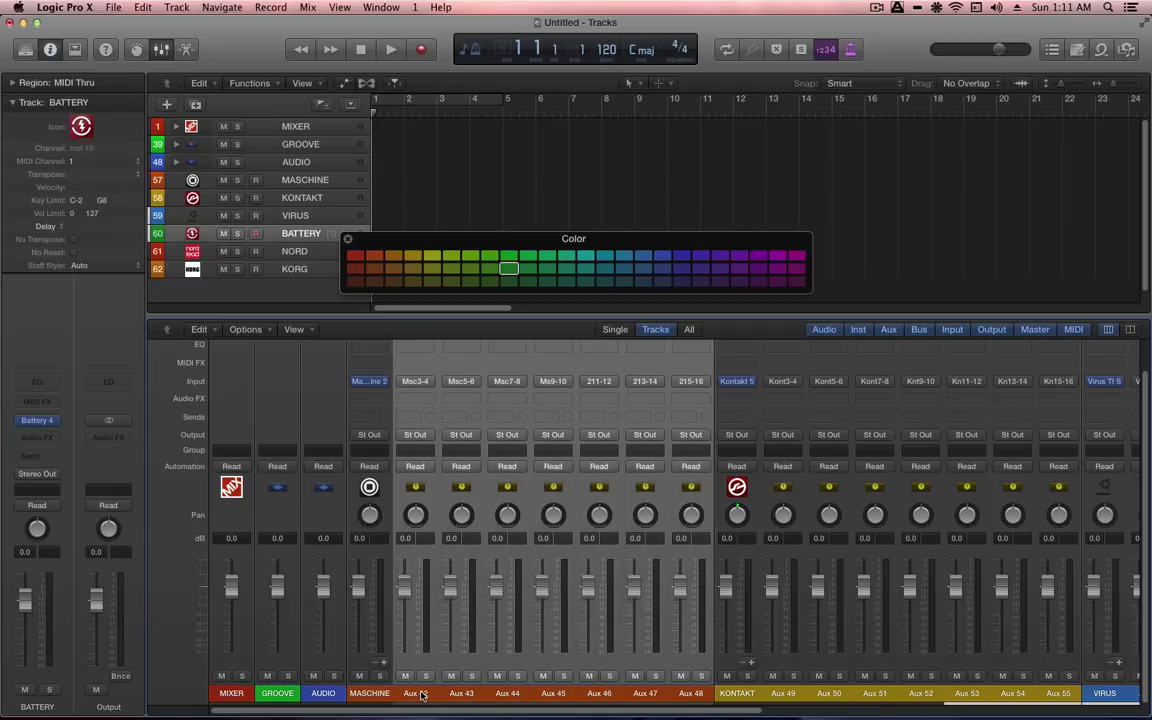
text(M2)
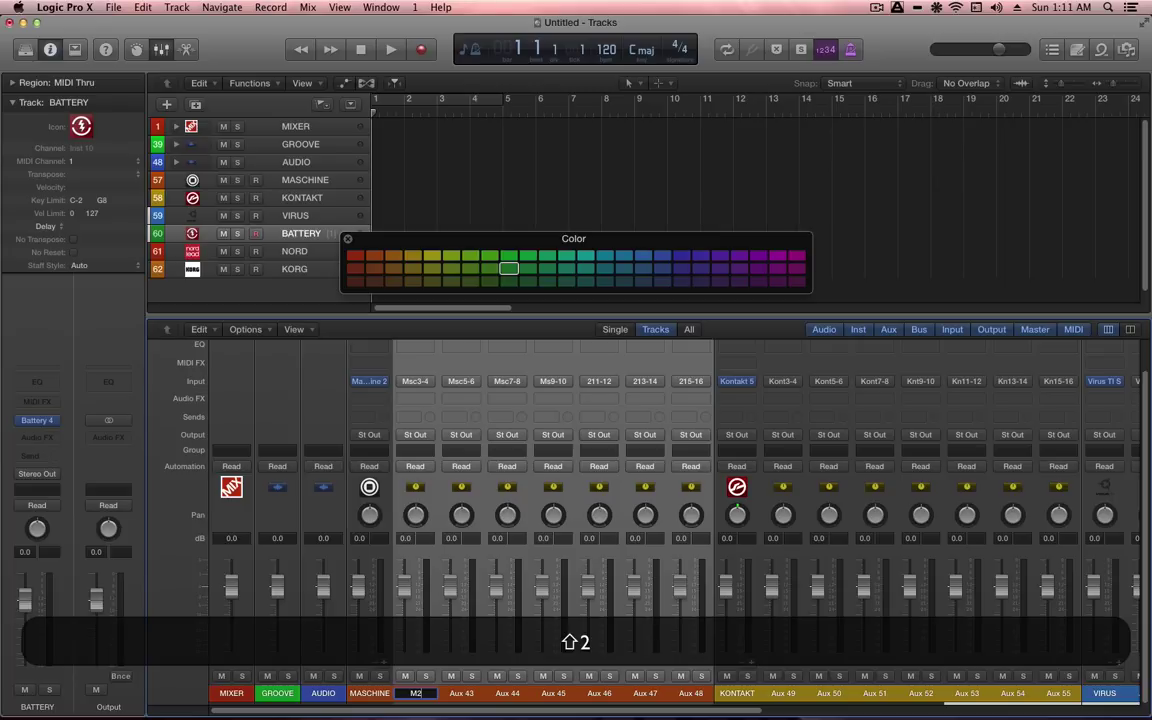
key(Return)
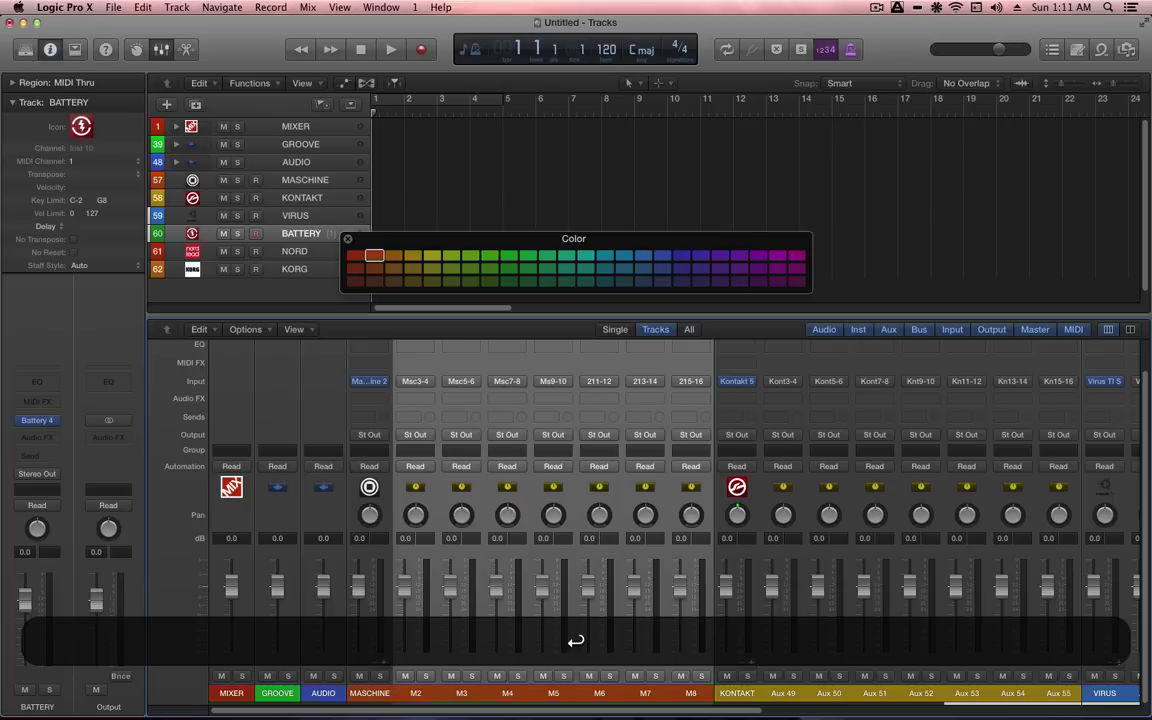
- Rename the seven Kontakt aux strips, Aux 49 to Aux 55, sequentially from K2 to K8
shift+click(786, 692)
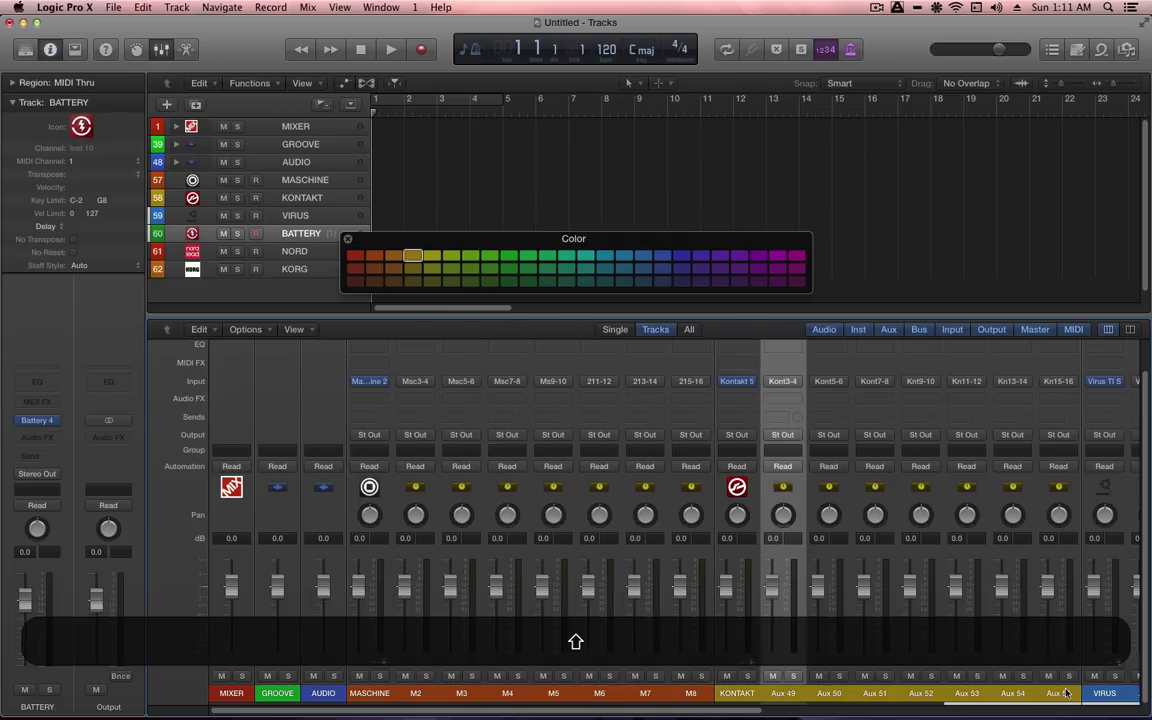
click(788, 693)
shift+click(784, 695)
text(K2)
key(Return)
- Rename the two Virus aux strips, Aux 56 and Aux 57, as V2 and V3
scroll(576, 641, right, 10)
click(550, 693)
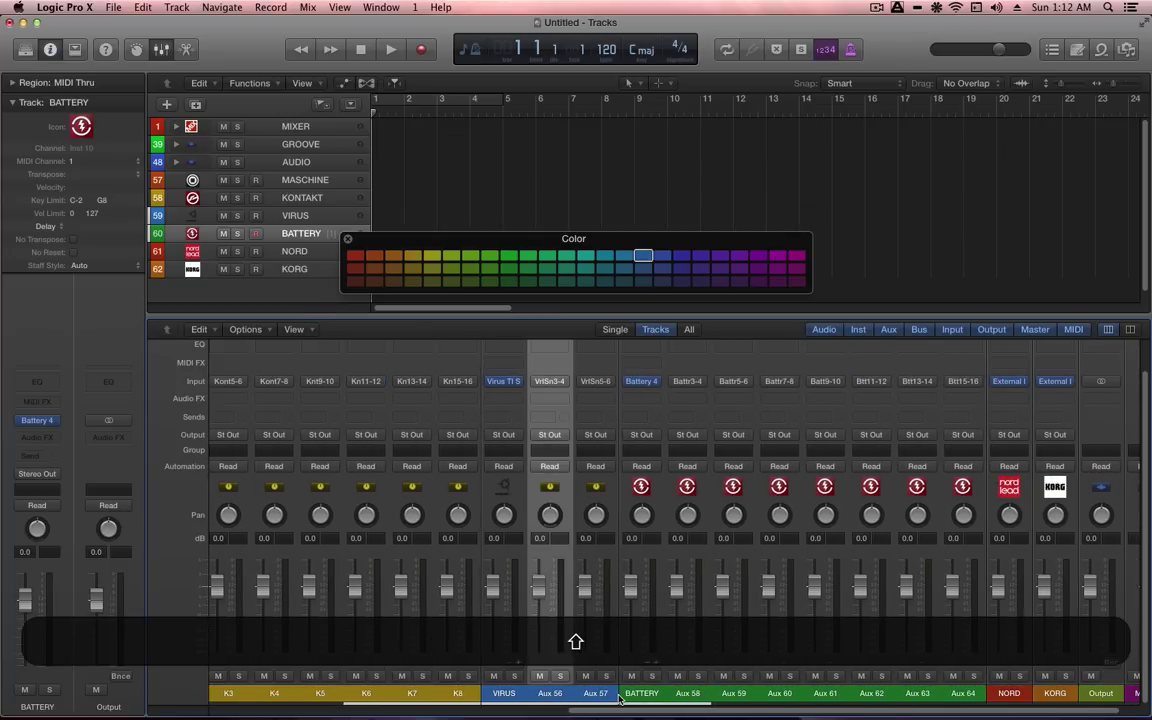
shift+click(598, 697)
text(V2)
key(Return)
- Rename the seven Battery aux strips sequentially from B2 to B8 and close the colour palette
click(688, 693)
shift+click(963, 693)
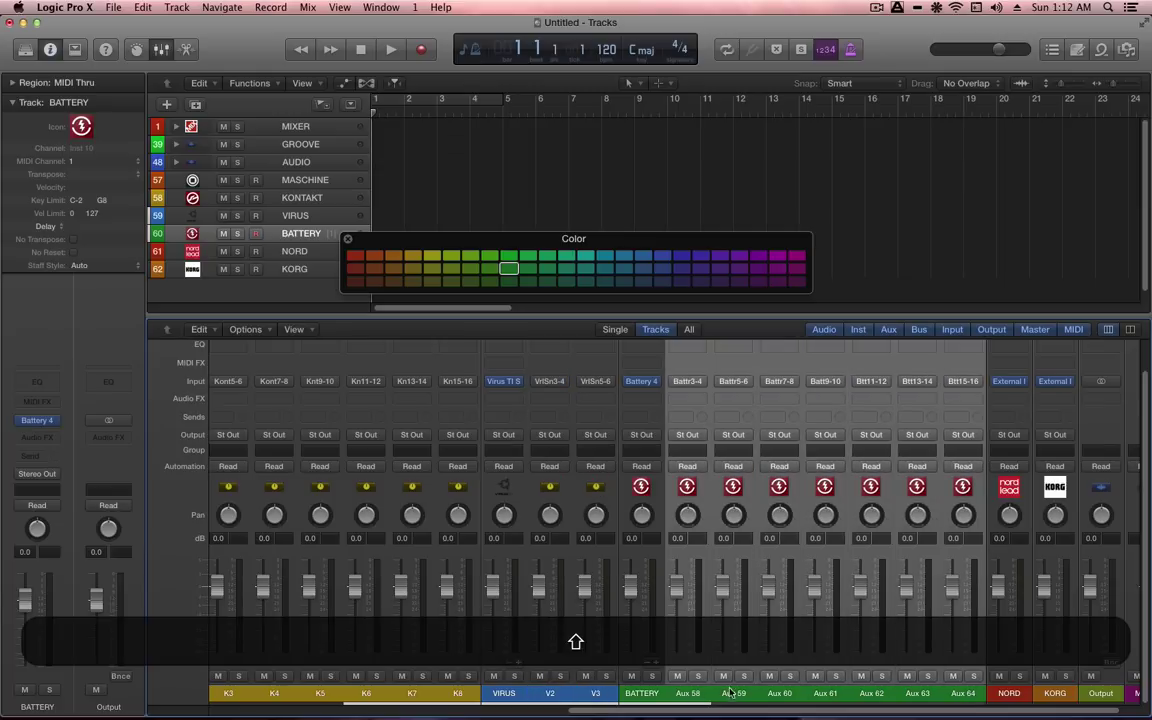
double_click(688, 693)
text(B2)
key(Return)
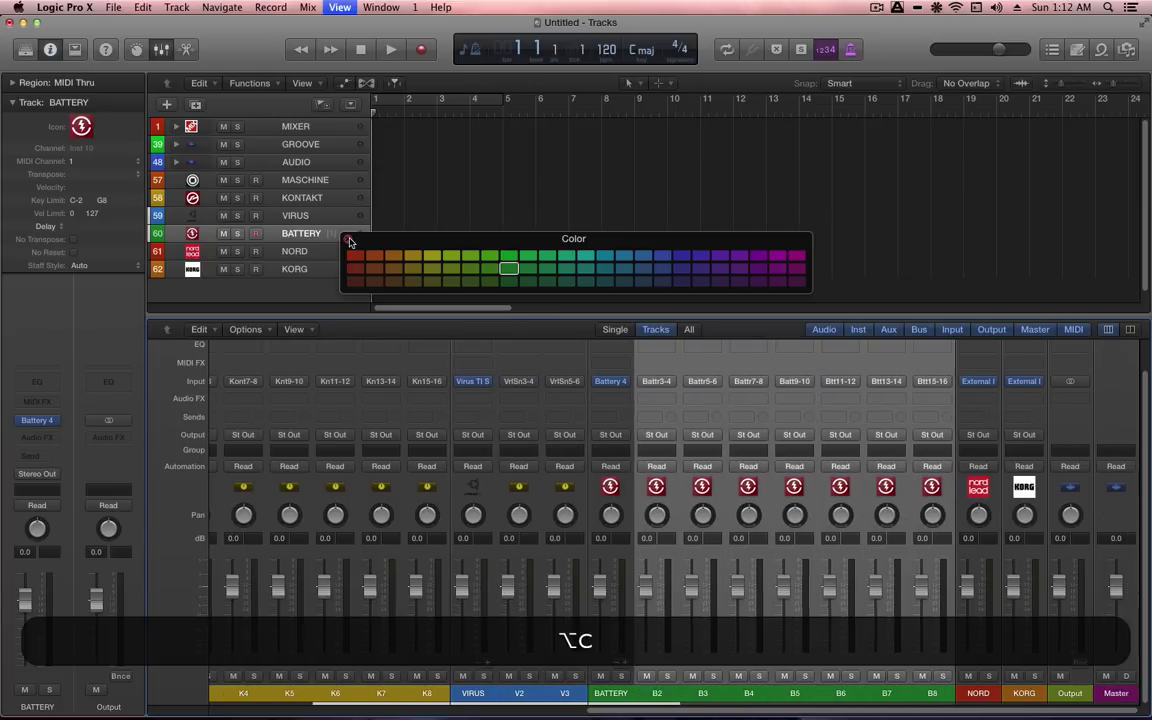
key(alt+c)
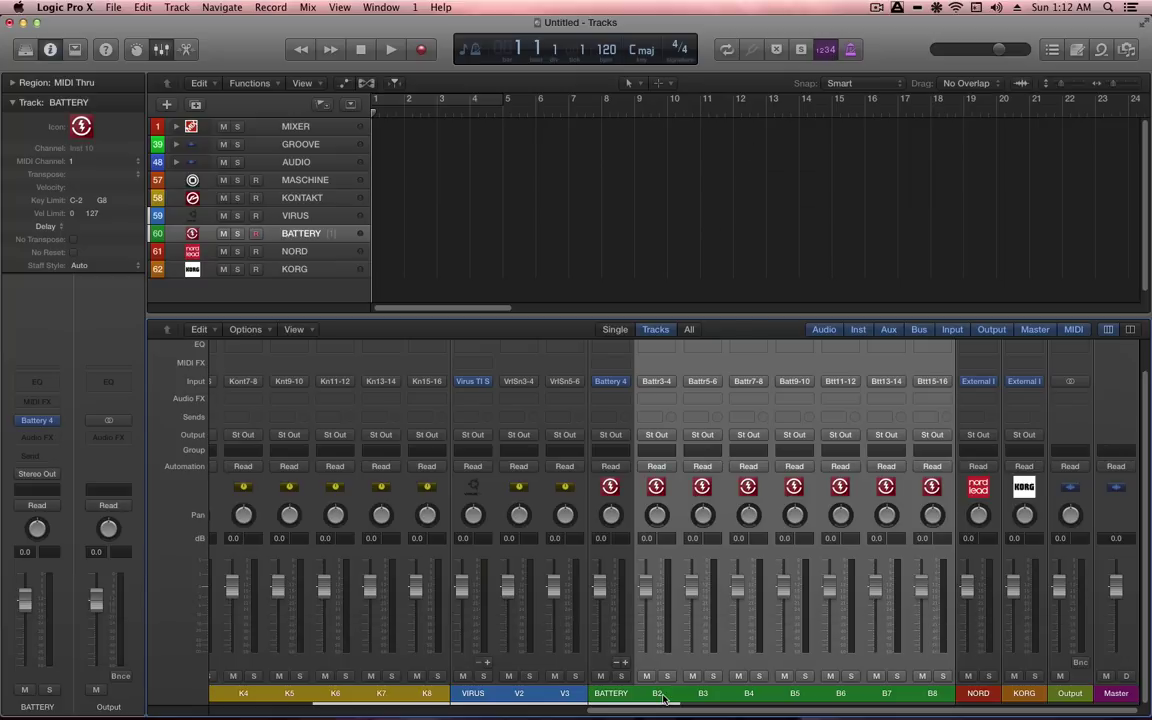
- Create arrange tracks for the Battery, Virus, Kontakt and Maschine aux channel strips
key(ctrl+t)
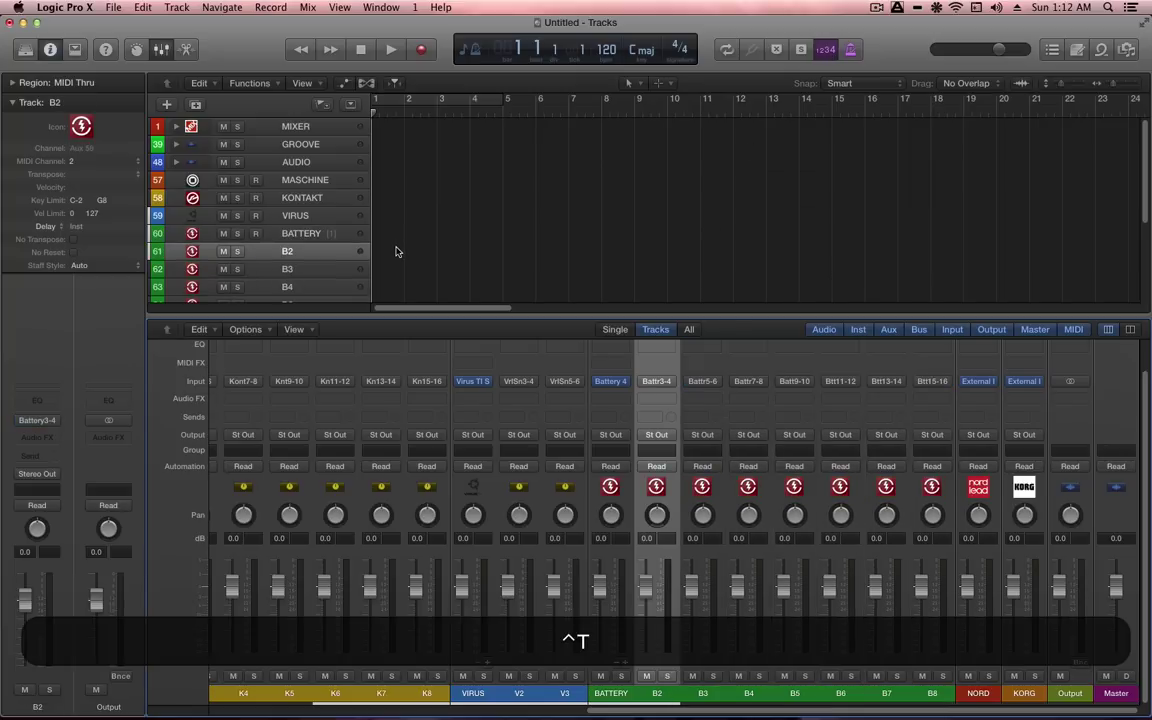
click(519, 693)
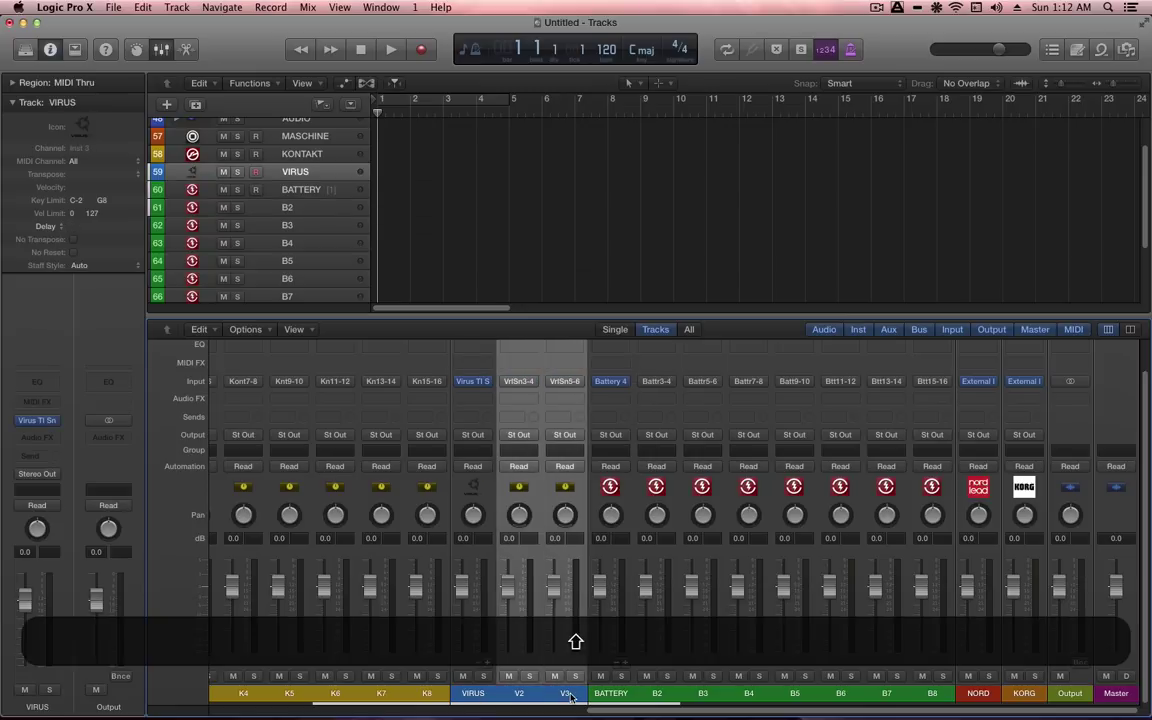
key(ctrl+t)
key(ctrl+shift+t)
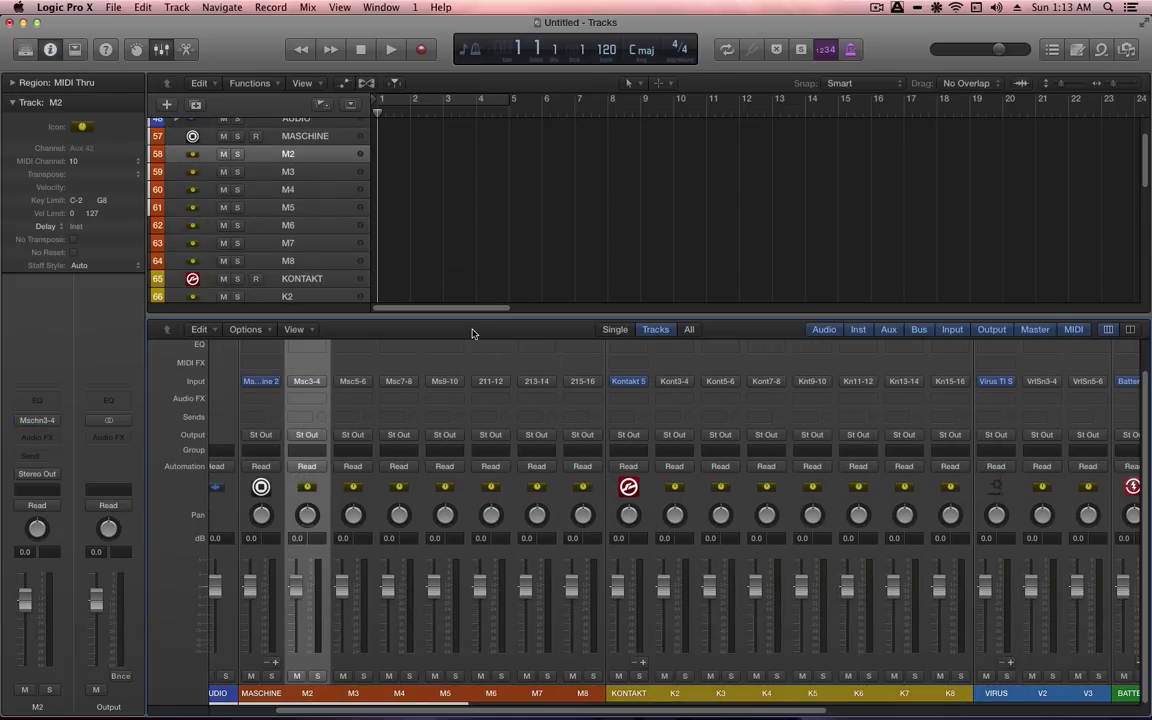
- Hide the mixer and group the MASCHINE track and M2 to M8 into a track stack
key(x)
scroll(444, 272, up, 2)
click(307, 181)
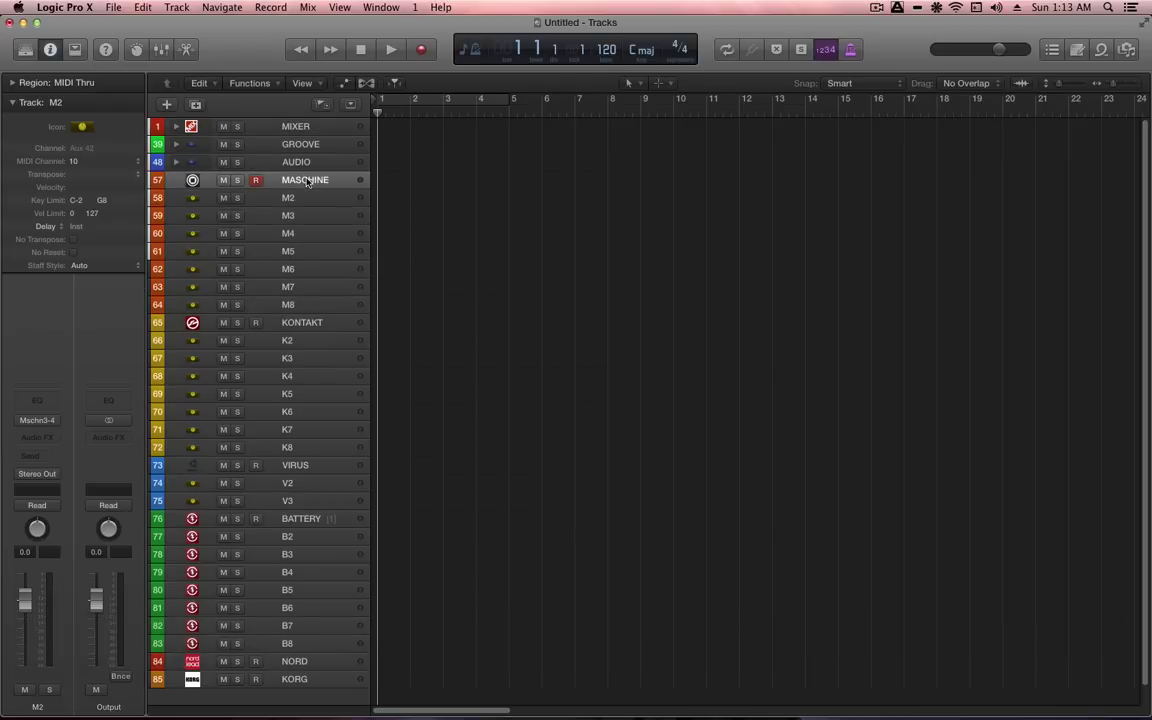
shift+click(317, 305)
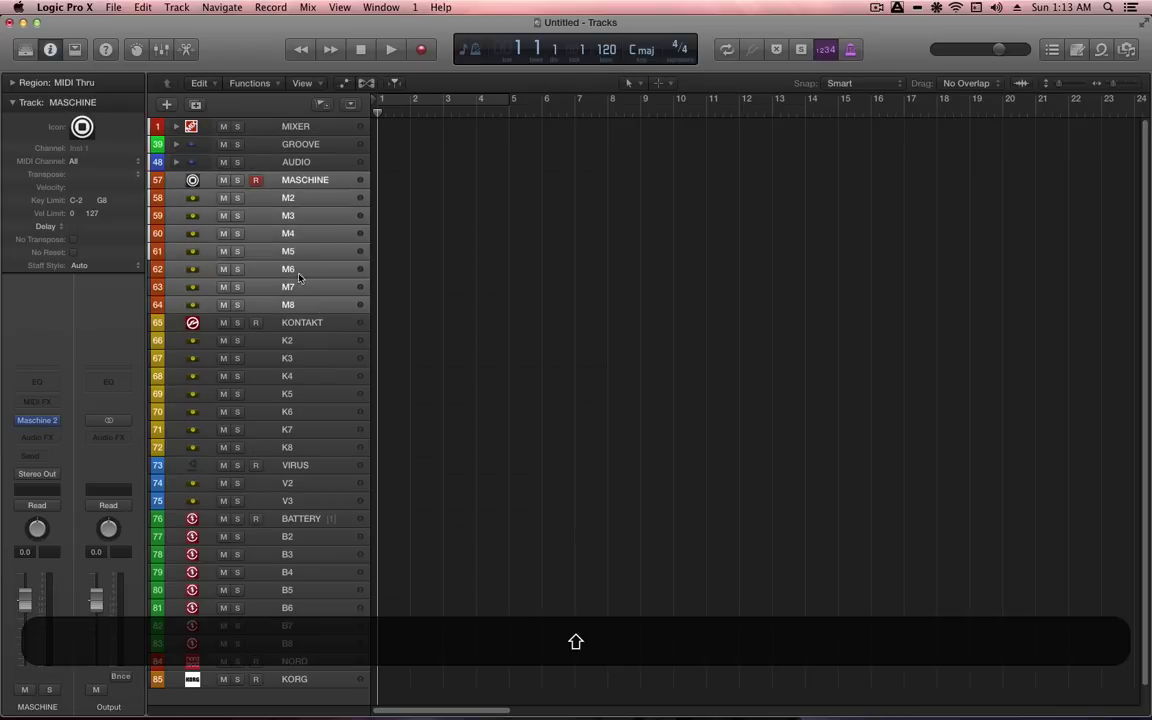
right_click(290, 182)
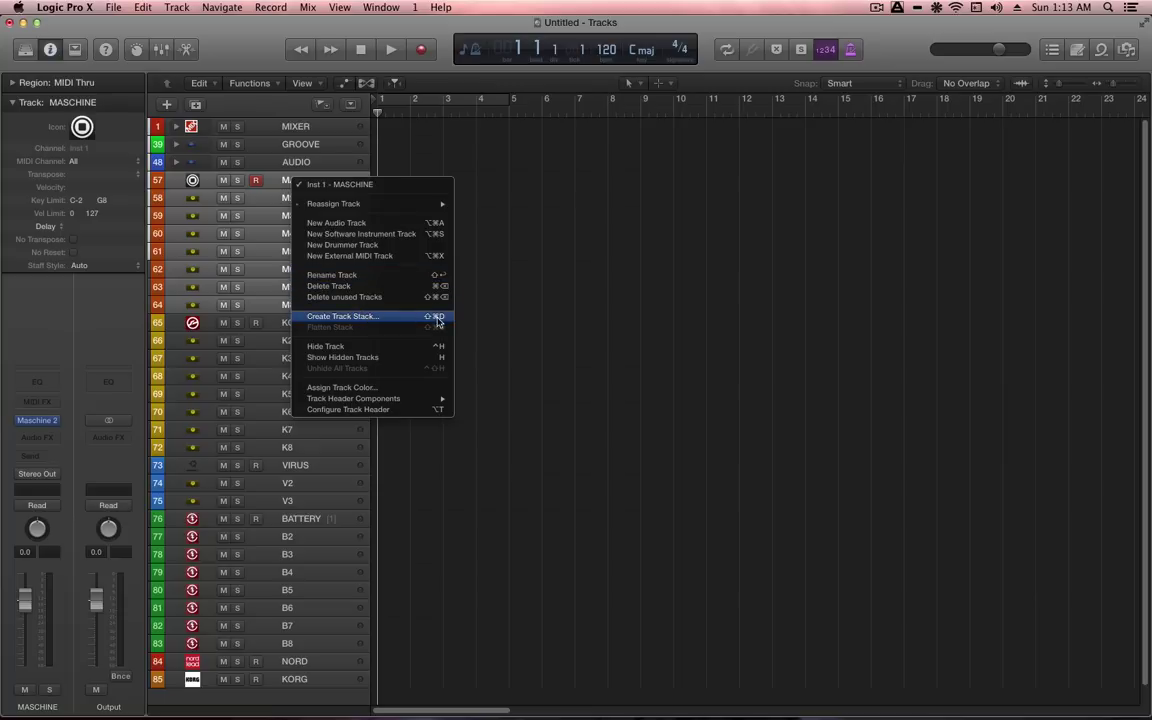
click(507, 317)
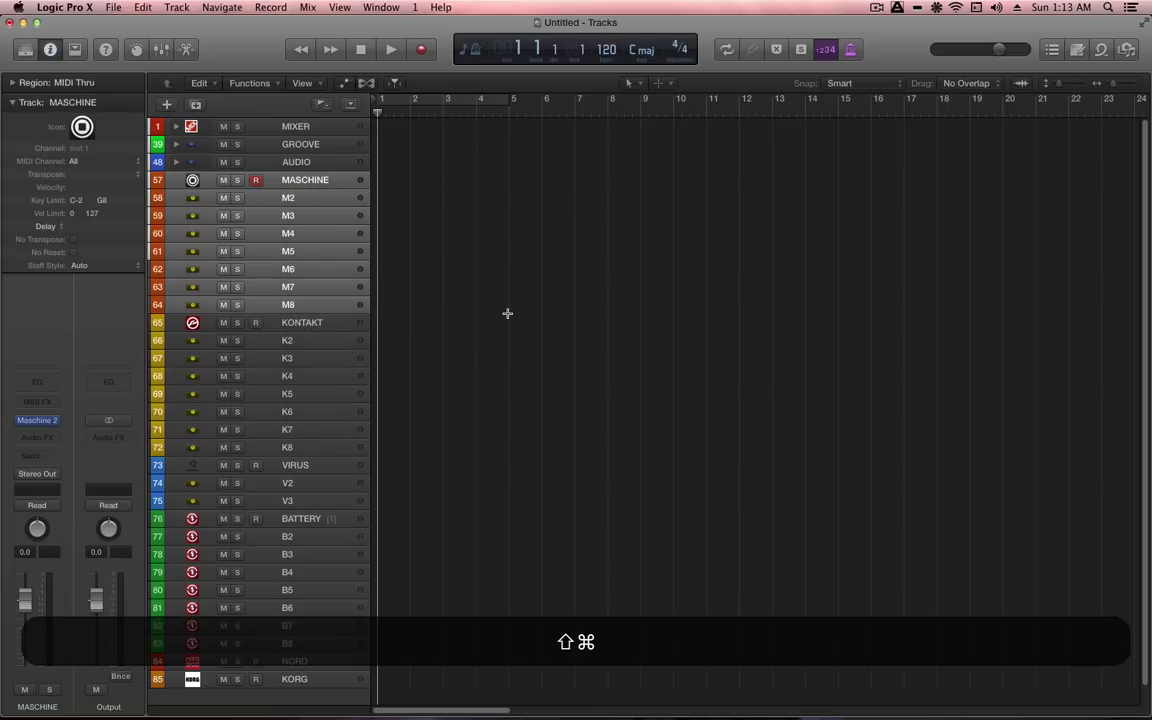
key(shift+super+d)
click(686, 136)
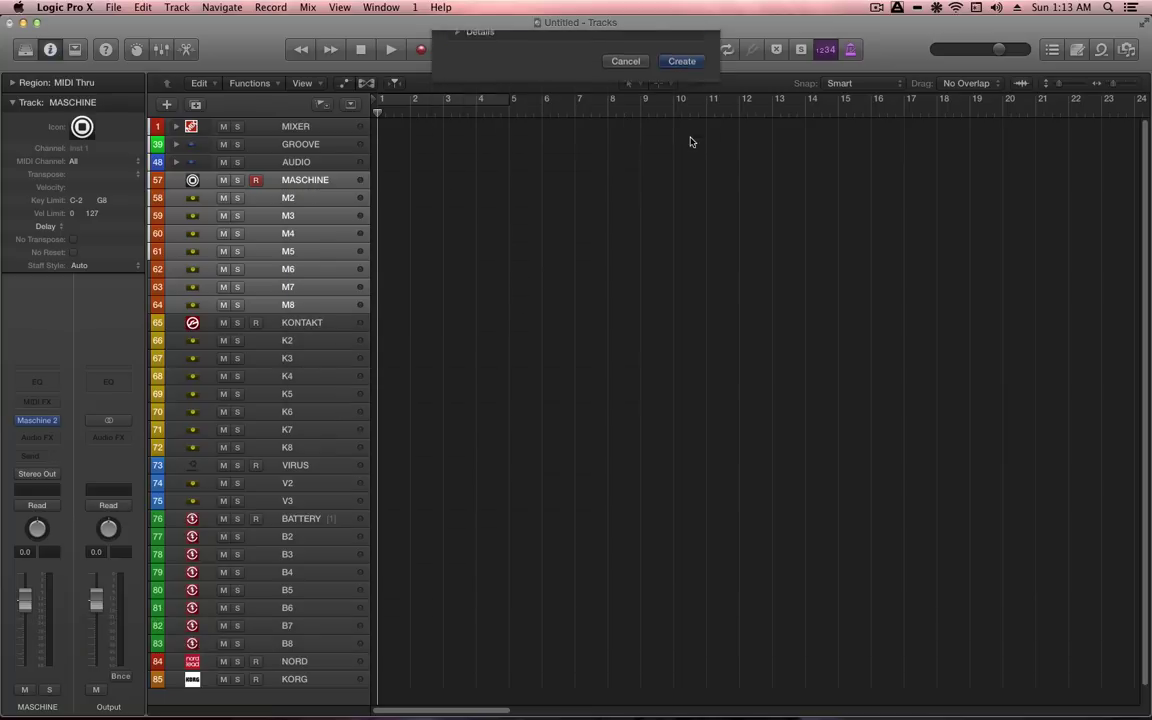
- Rename the new track stack as MASCHINE
double_click(303, 181)
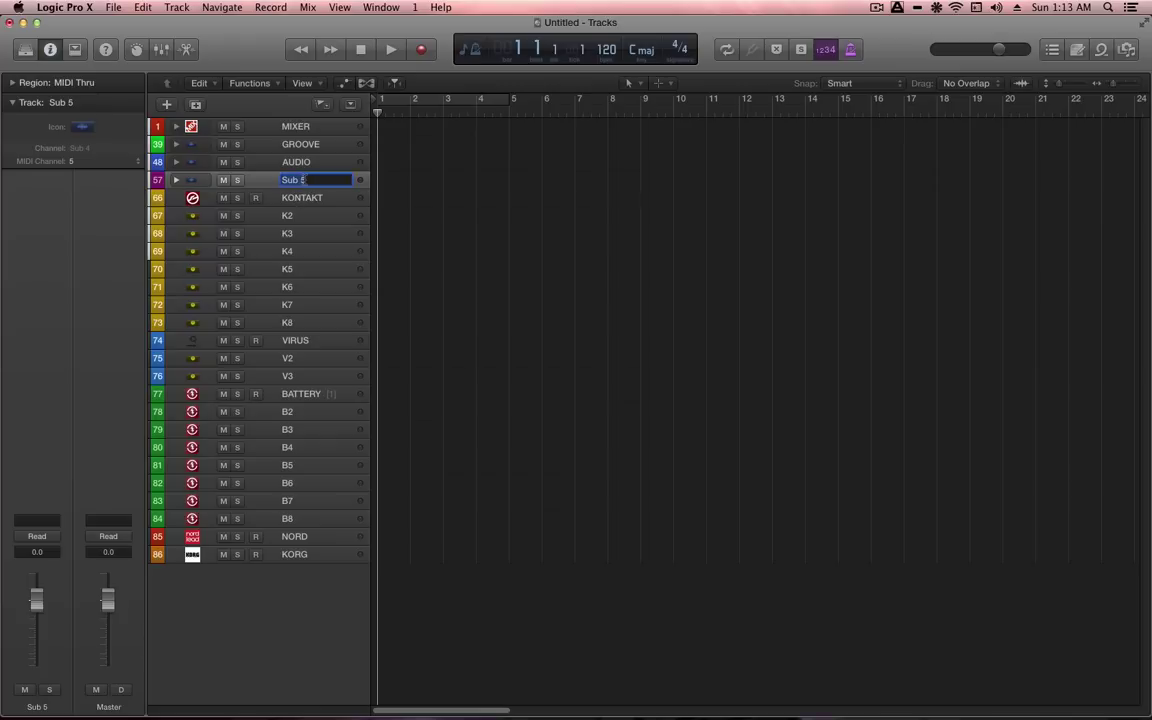
text(MASCHINE)
key(shift+Return)
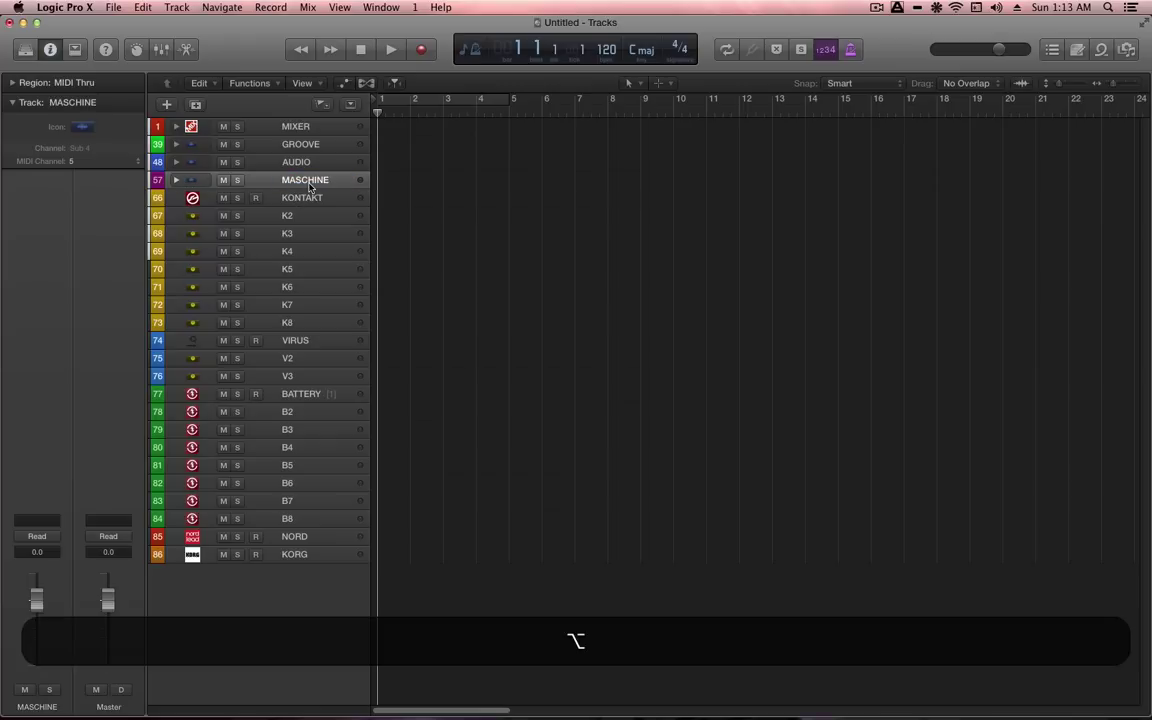
- Colour the MASCHINE stack bright red and assign it the Maschine icon, moving the colour palette clear of the track list
key(alt+c)
click(355, 256)
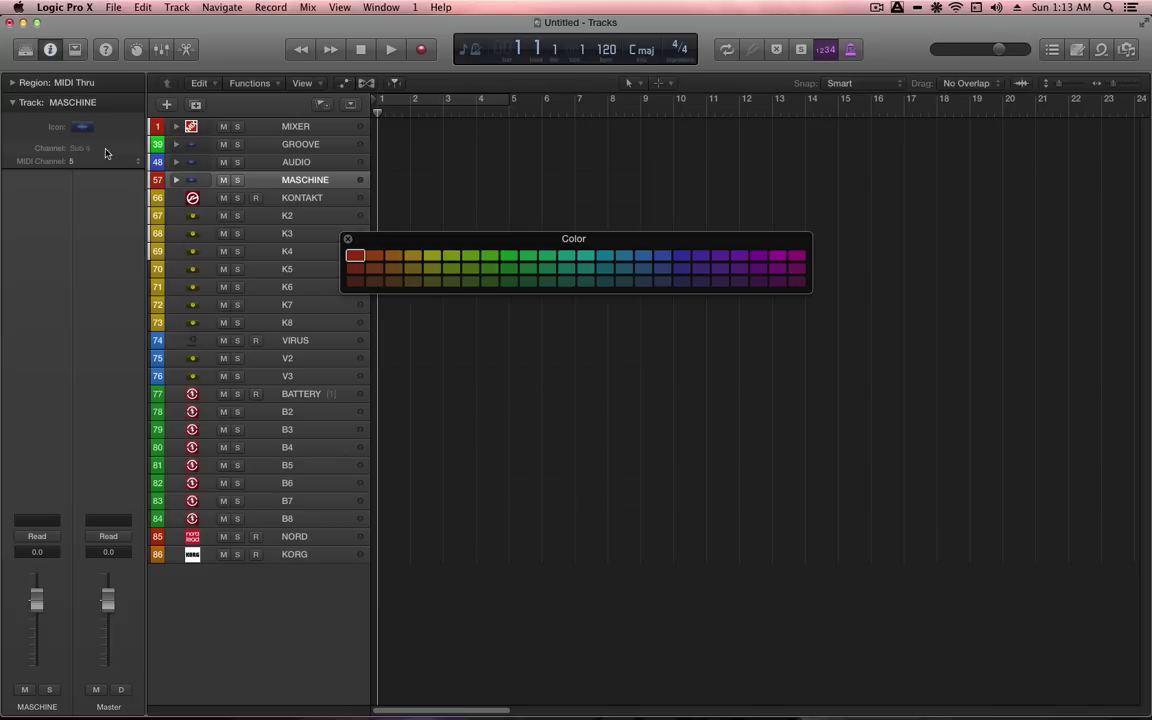
click(83, 127)
scroll(369, 196, down, 2)
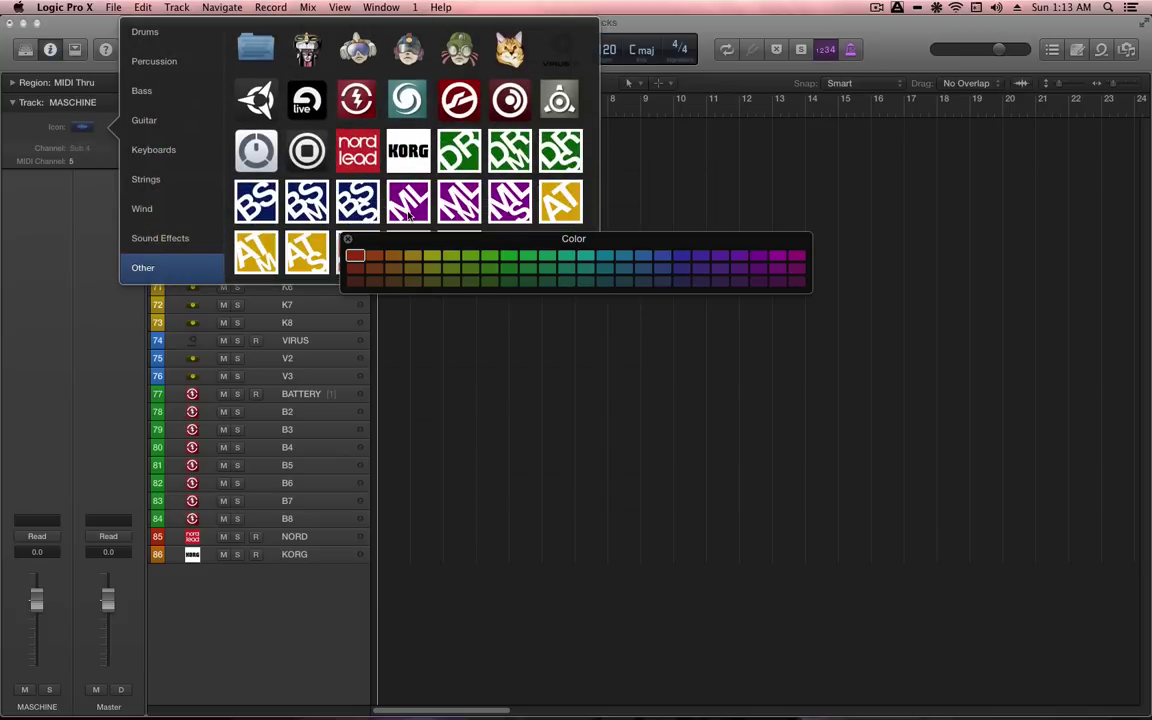
click(307, 151)
drag(420, 238, 725, 286)
- Group the KONTAKT track and K2 to K8 into a new track stack and name the stack KONTAKT
click(312, 199)
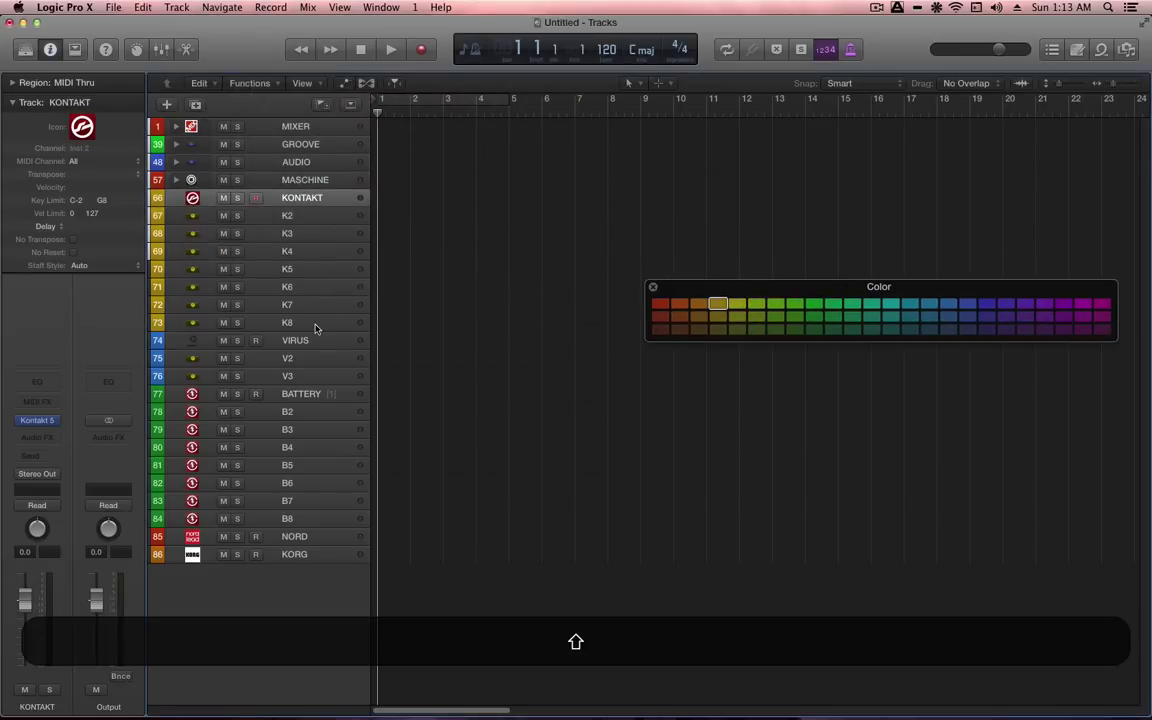
shift+click(314, 326)
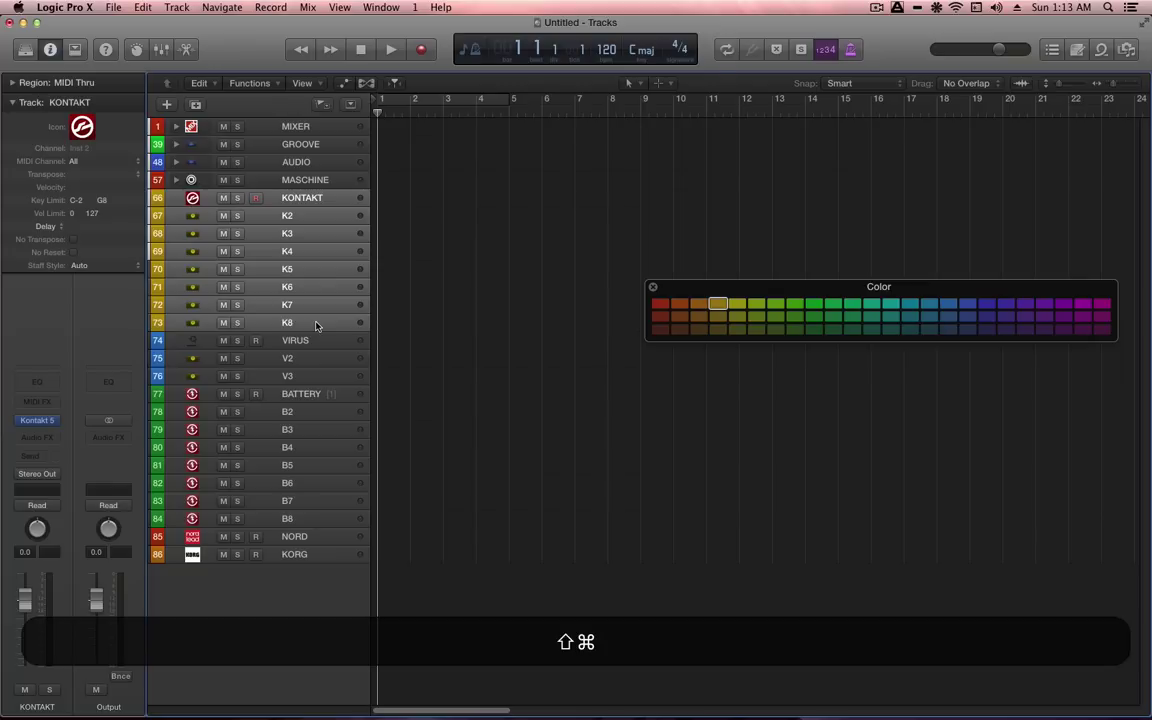
key(super+shift+d)
key(Return)
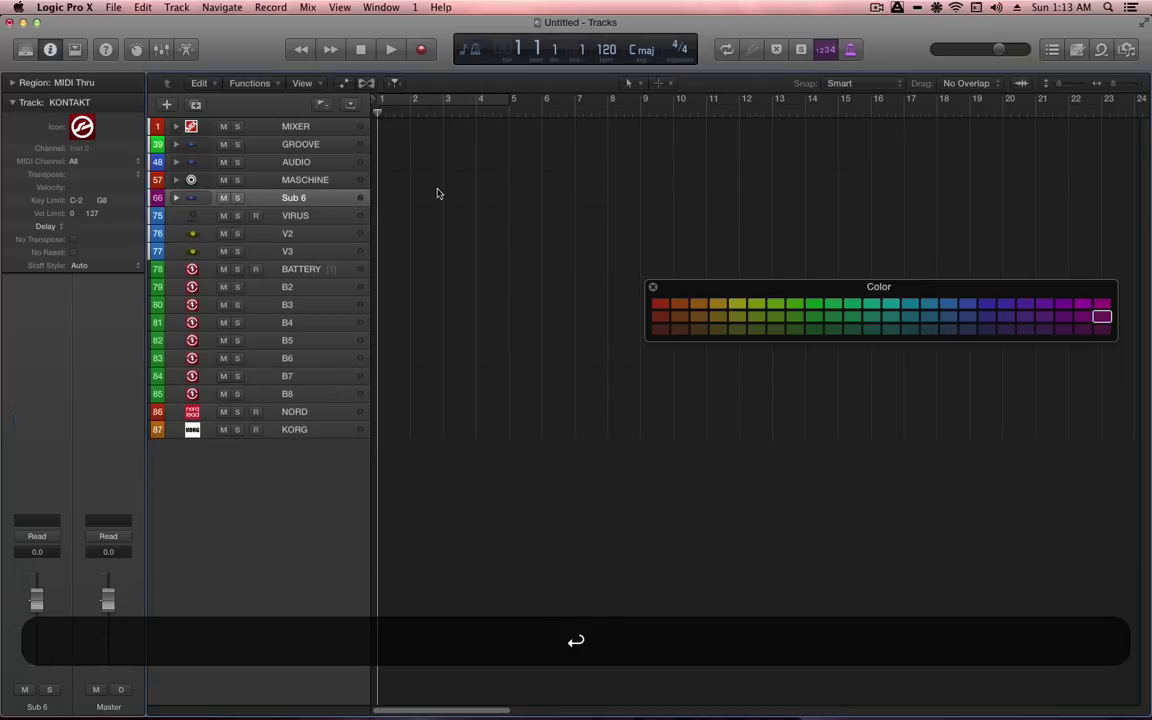
double_click(301, 197)
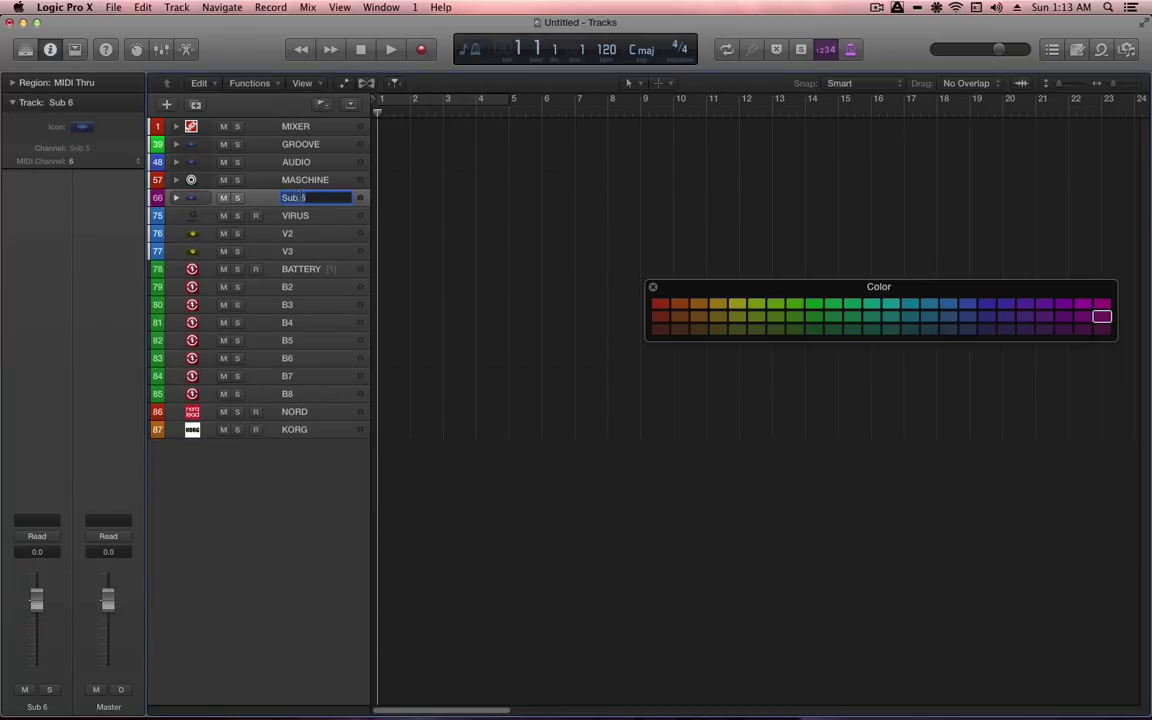
text(KONTAKT)
key(shift+Return)
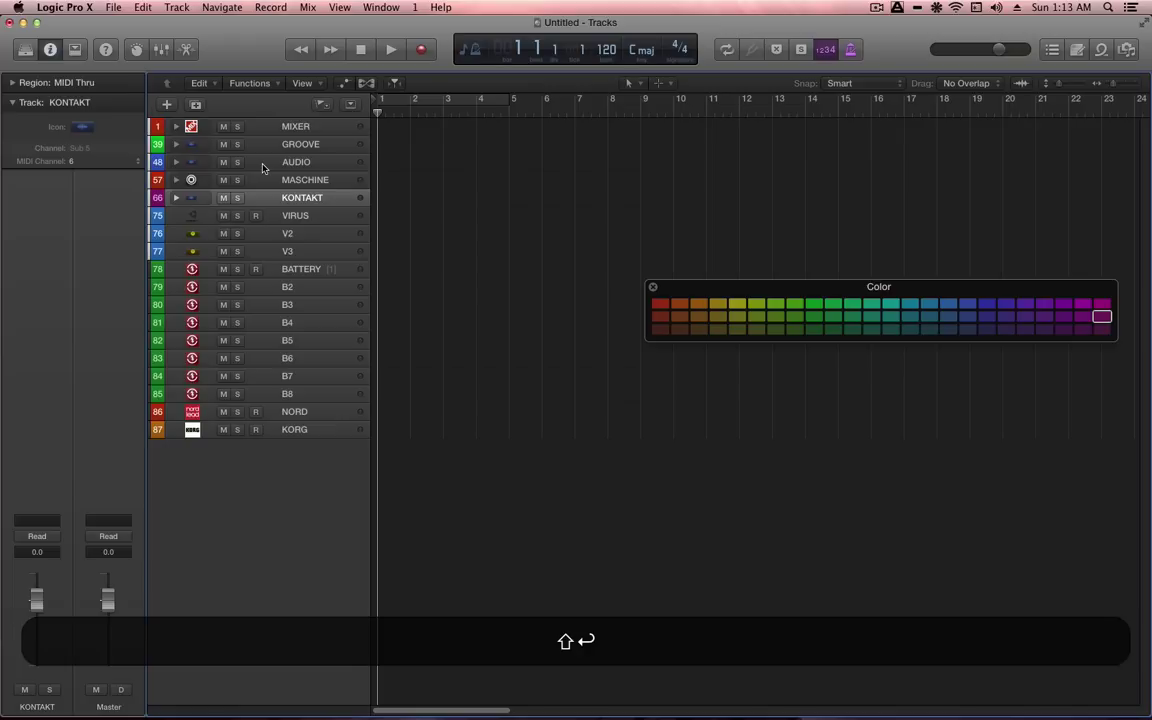
- Colour the KONTAKT stack bright orange and assign it the Kontakt icon
click(703, 306)
click(82, 128)
click(459, 200)
- Group the VIRUS, V2 and V3 tracks into a track stack named VIRUS and colour it bright blue
click(295, 215)
shift+click(304, 251)
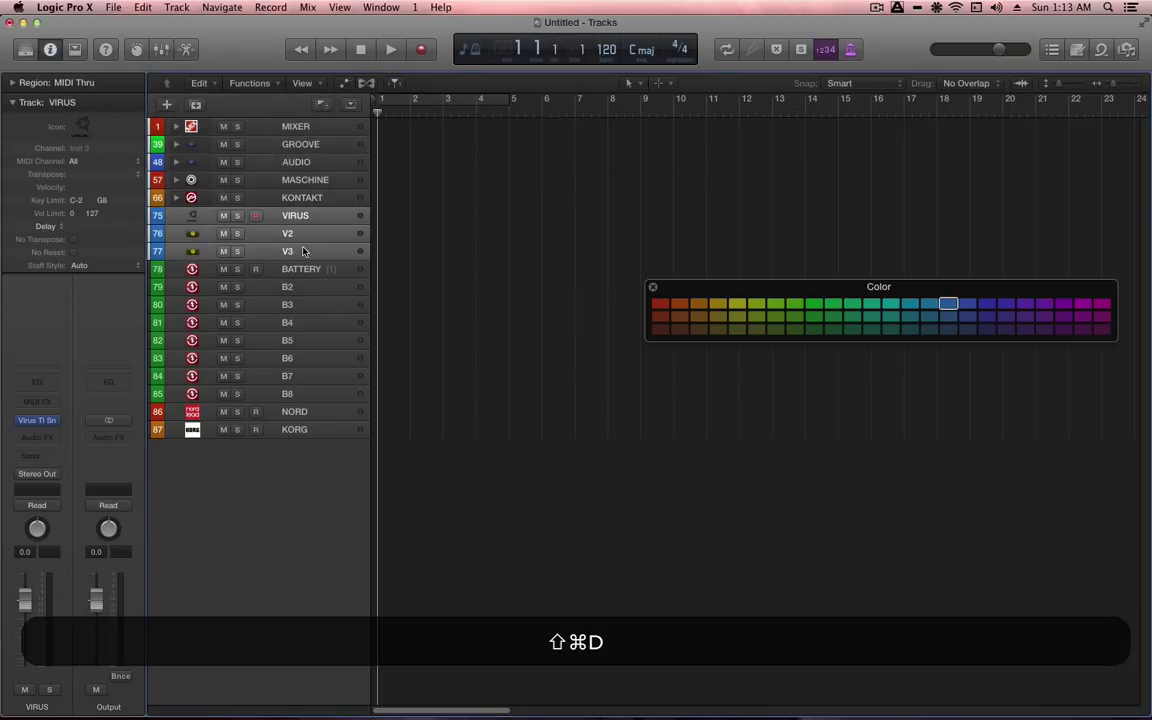
key(super+shift+d)
key(Return)
text(VIRUS)
key(Return)
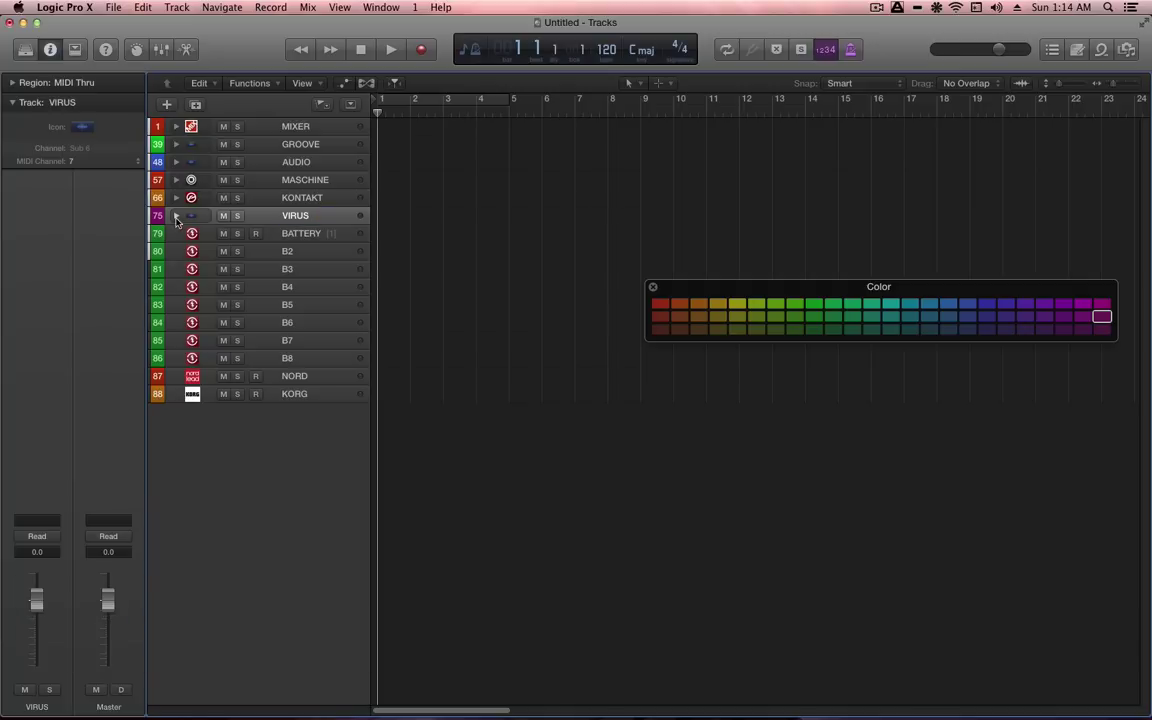
click(967, 303)
- Group the BATTERY track and B2 to B8 into a folder stack named BATTERY and colour it bright green
click(300, 233)
shift+click(300, 352)
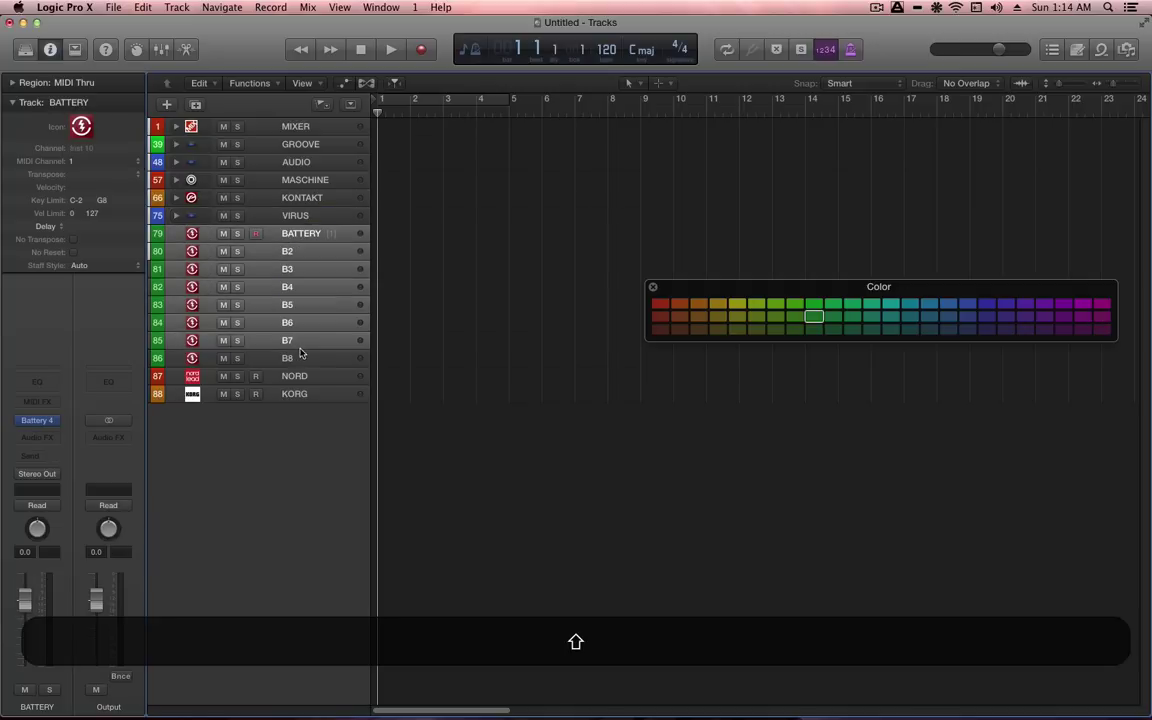
key(super+shift+d)
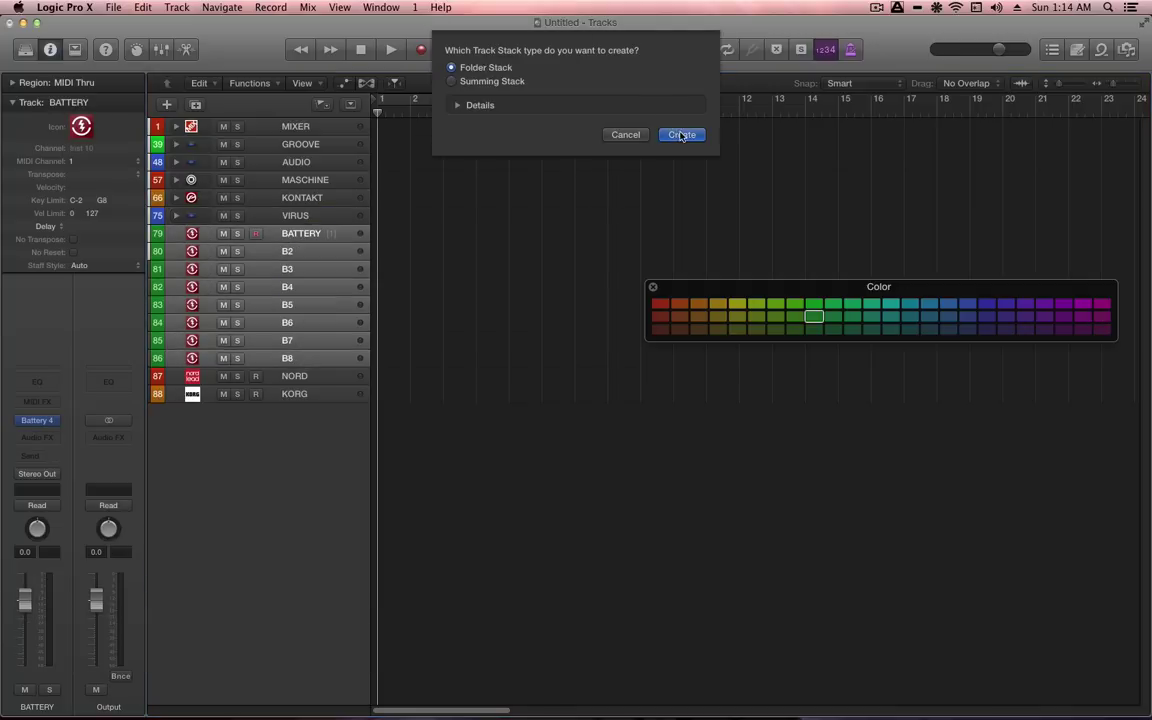
click(681, 135)
text(BATTERY)
key(Return)
key(alt+c)
click(825, 305)
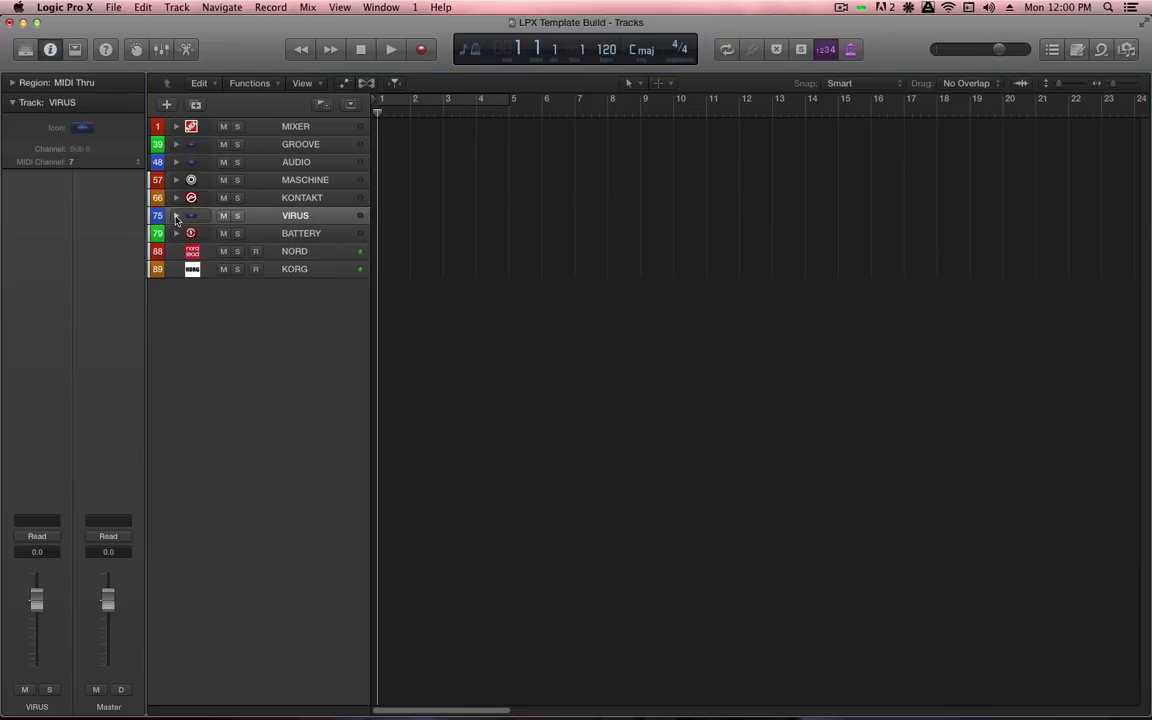
- Expand the VIRUS stack and assign the dark Virus icon to the stack's main track
click(176, 216)
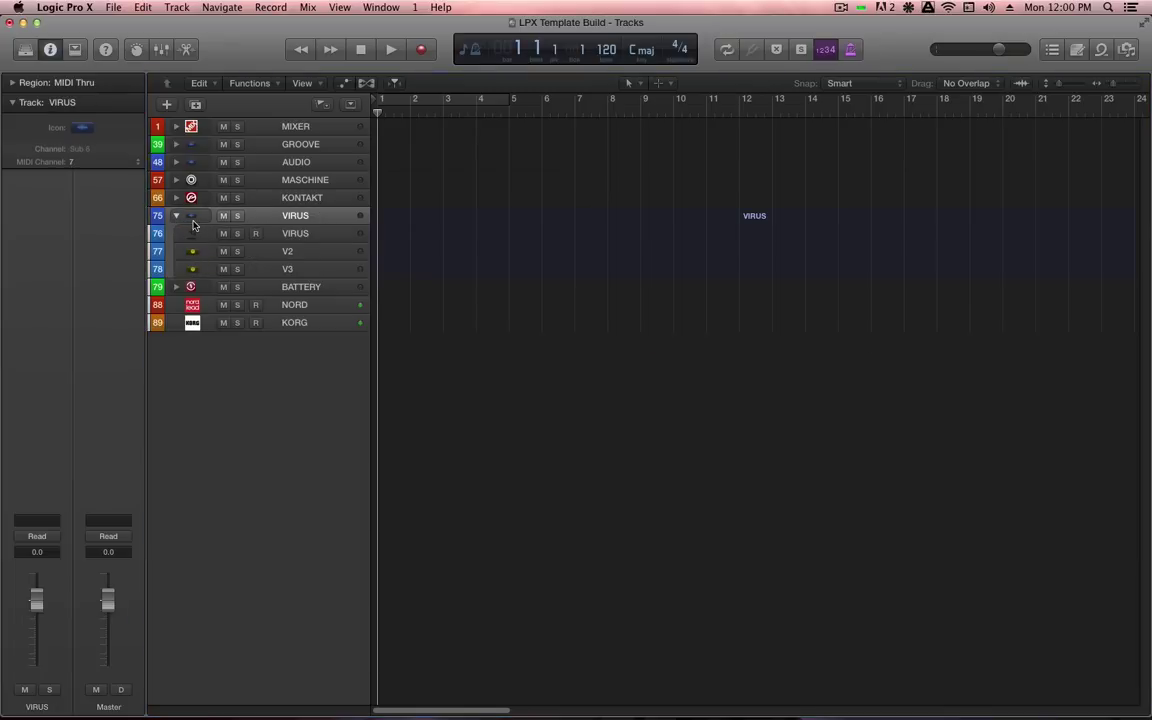
click(80, 126)
click(560, 152)
- Assign the white three-pointed icon to the VIRUS, V2 and V3 tracks inside the VIRUS stack, then collapse the stack
click(288, 251)
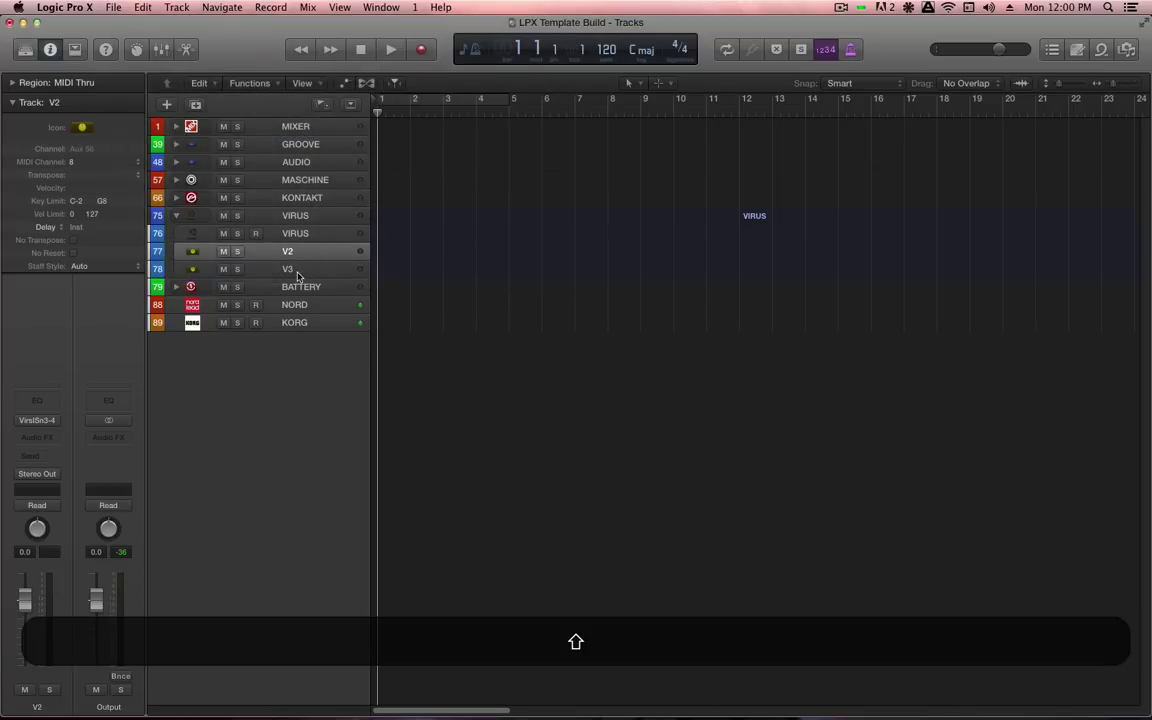
click(290, 233)
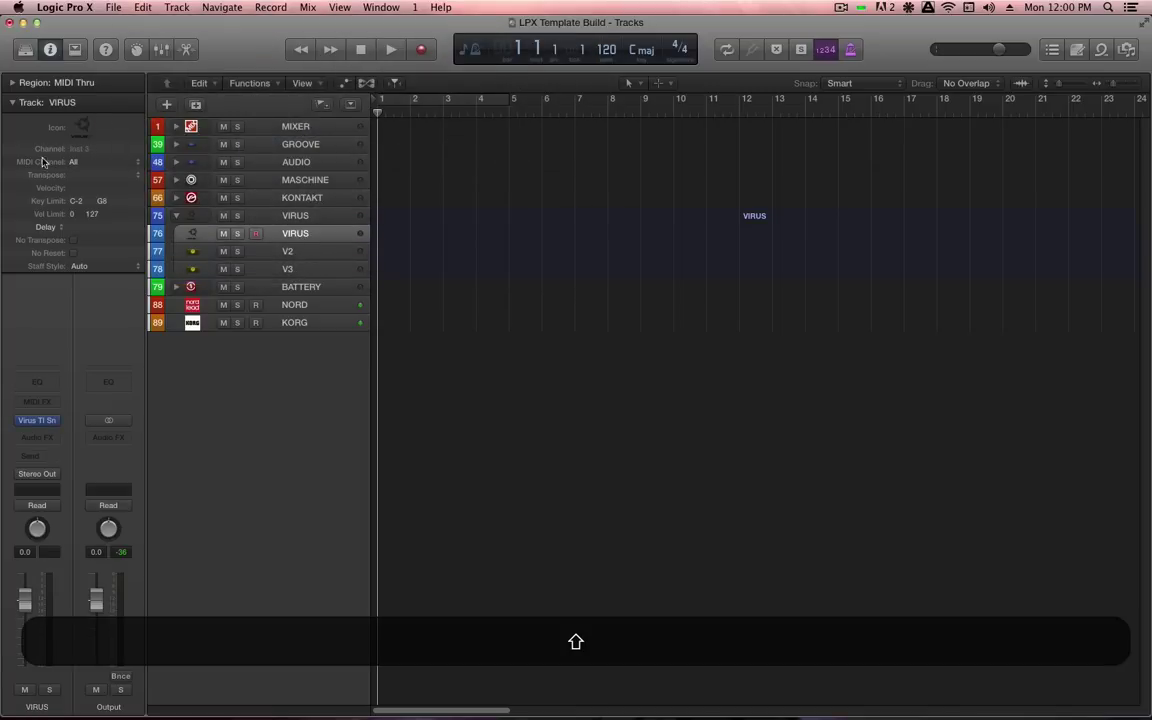
click(78, 126)
click(244, 192)
click(270, 250)
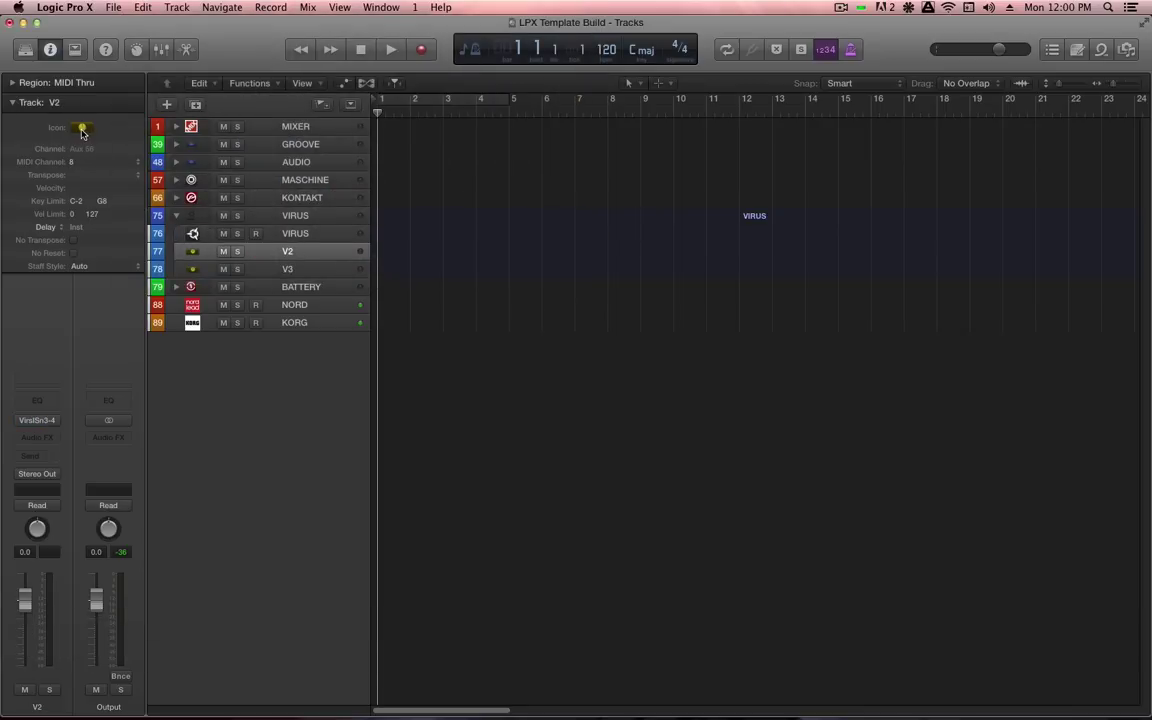
click(80, 127)
click(244, 192)
click(302, 270)
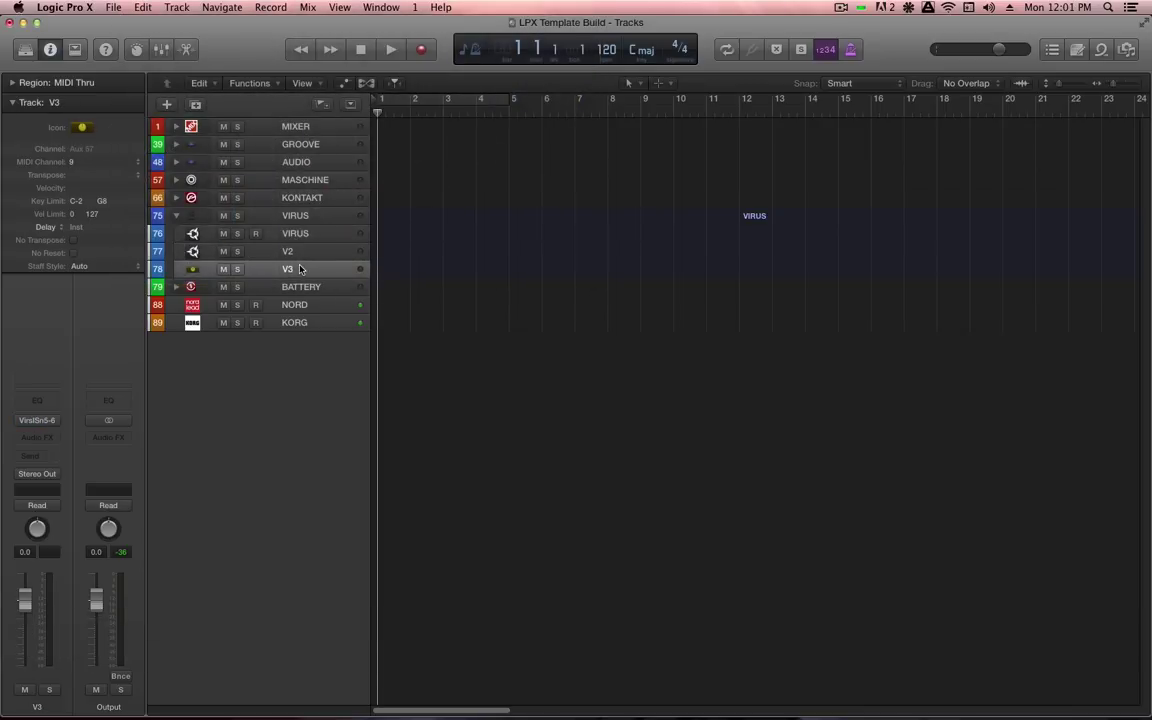
click(81, 127)
click(257, 200)
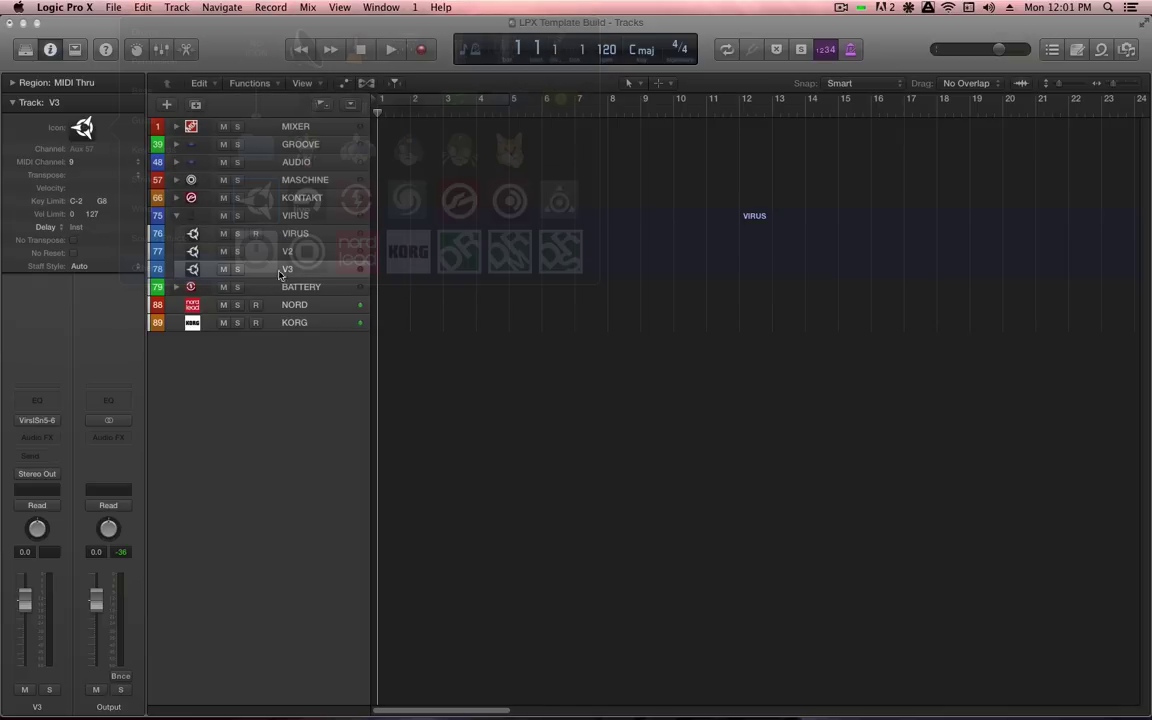
click(176, 215)
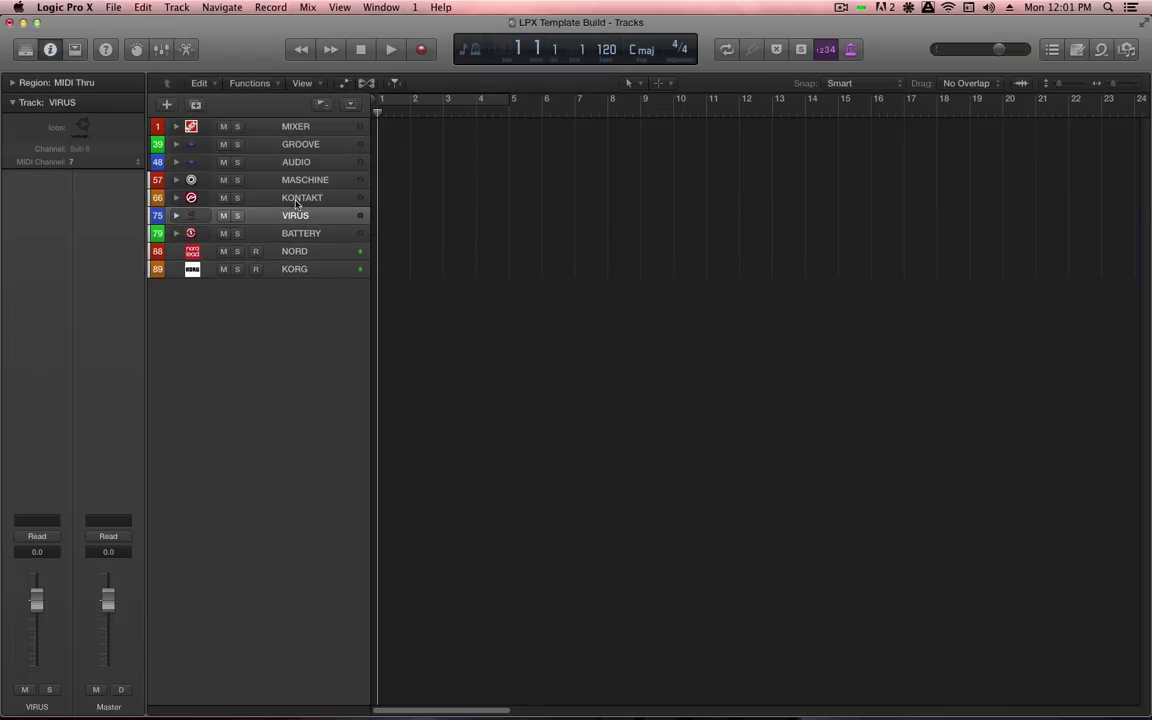
- Assign the grey Key icon to the GROOVE stack and leave the stack collapsed
click(277, 142)
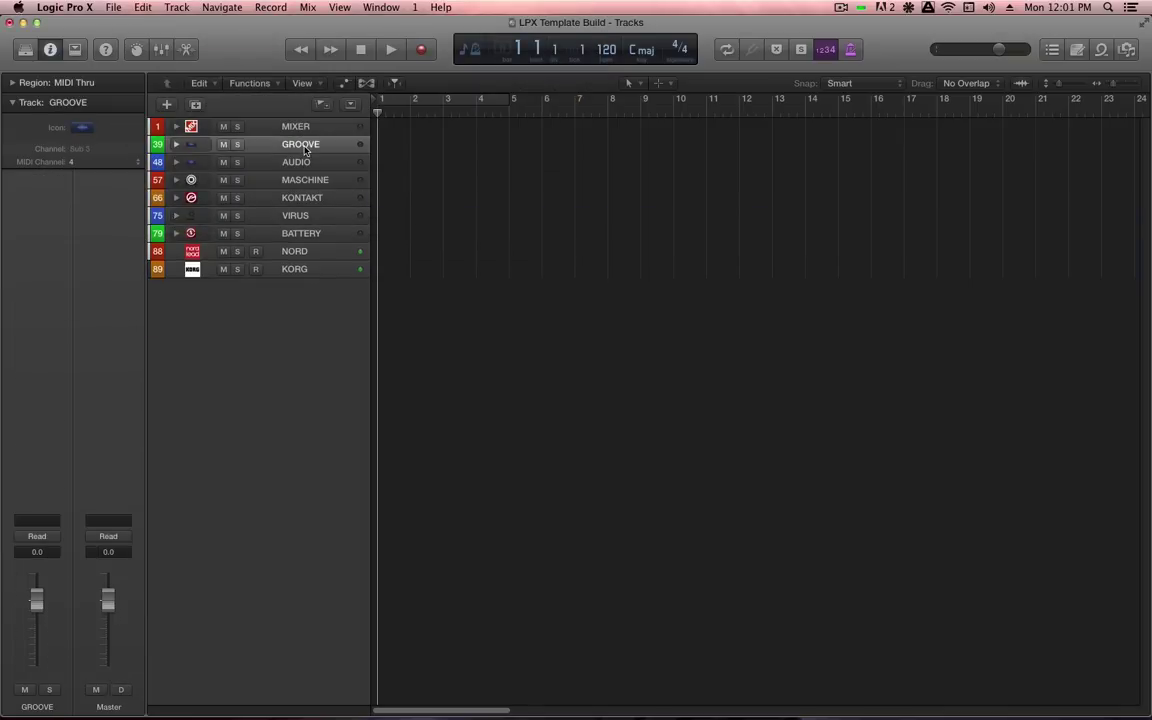
click(79, 128)
scroll(410, 230, down, 2)
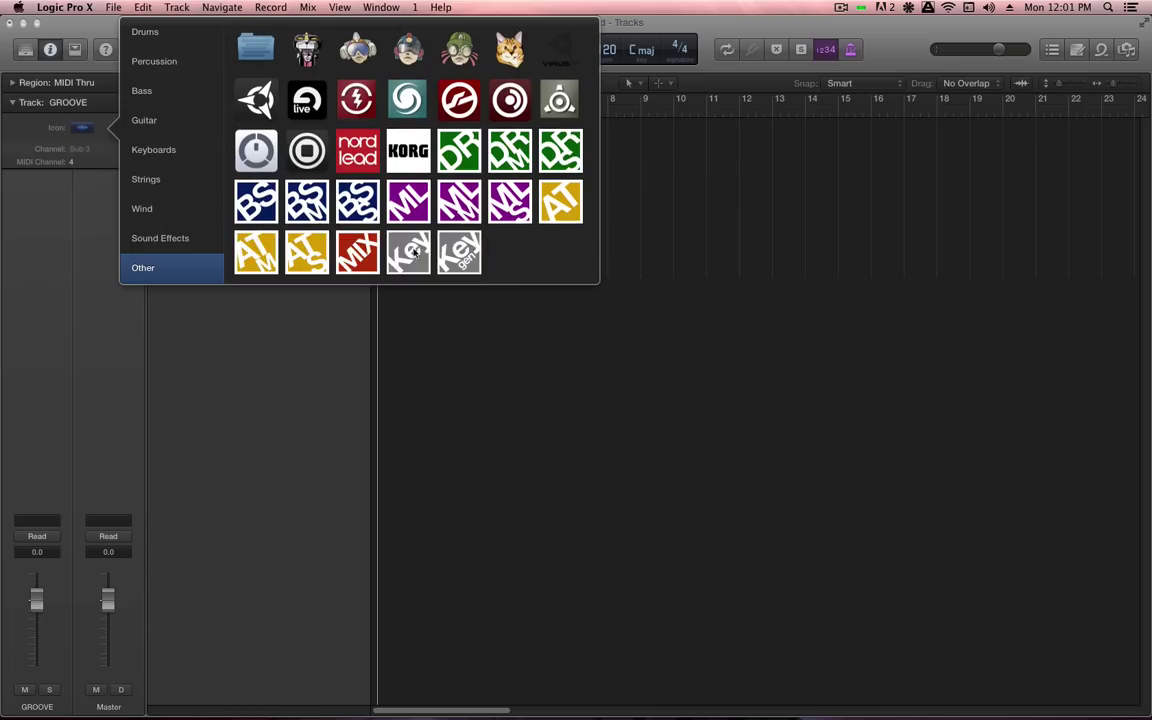
click(413, 258)
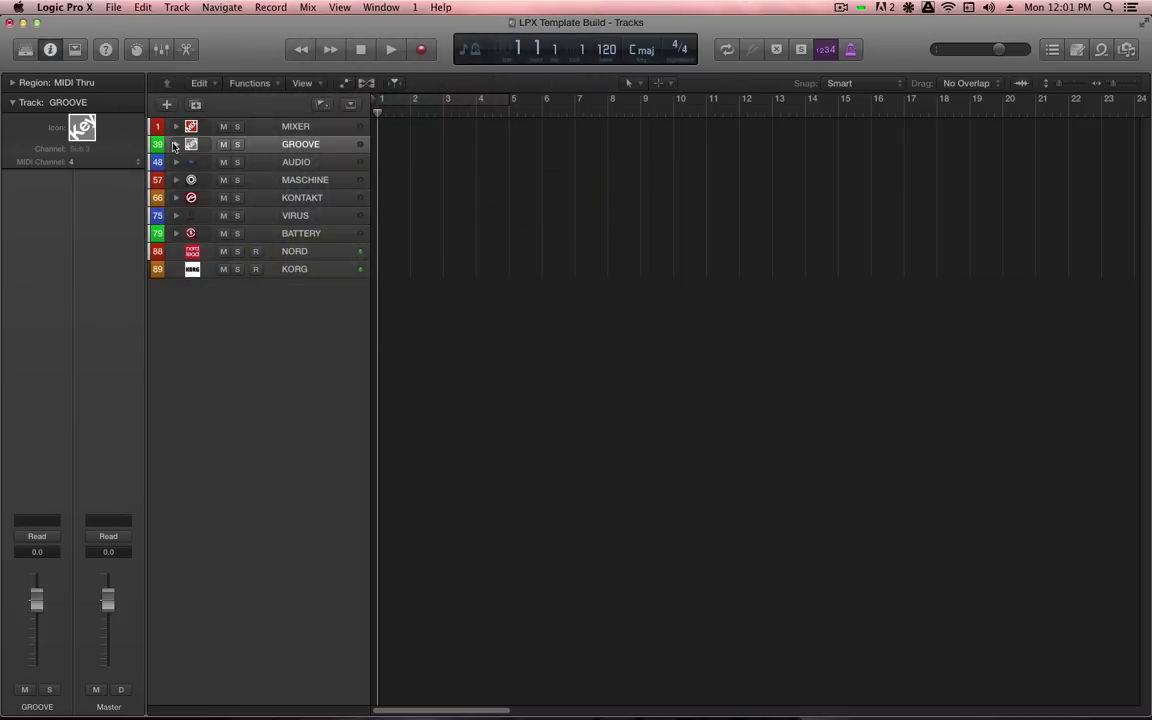
click(176, 144)
click(176, 146)
- Expand the AUDIO stack and colour Audio 1 to Audio 8 the same bright blue as the stack
click(176, 162)
click(324, 163)
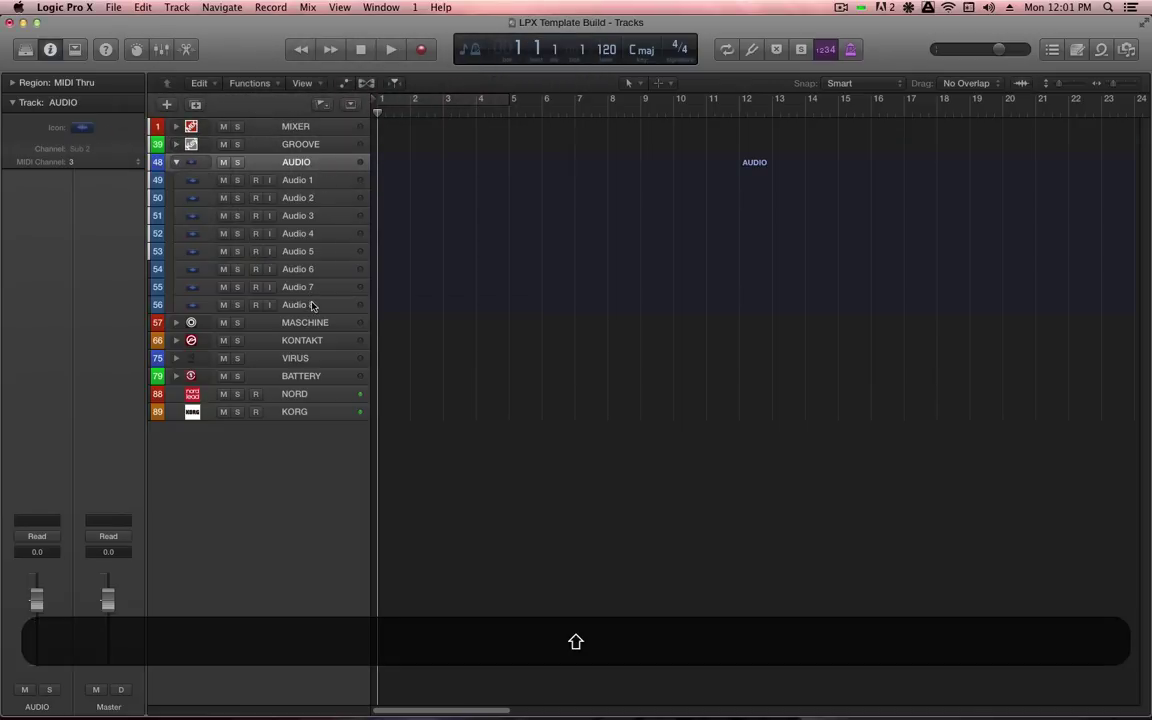
shift+click(313, 305)
key(alt+shift+c)
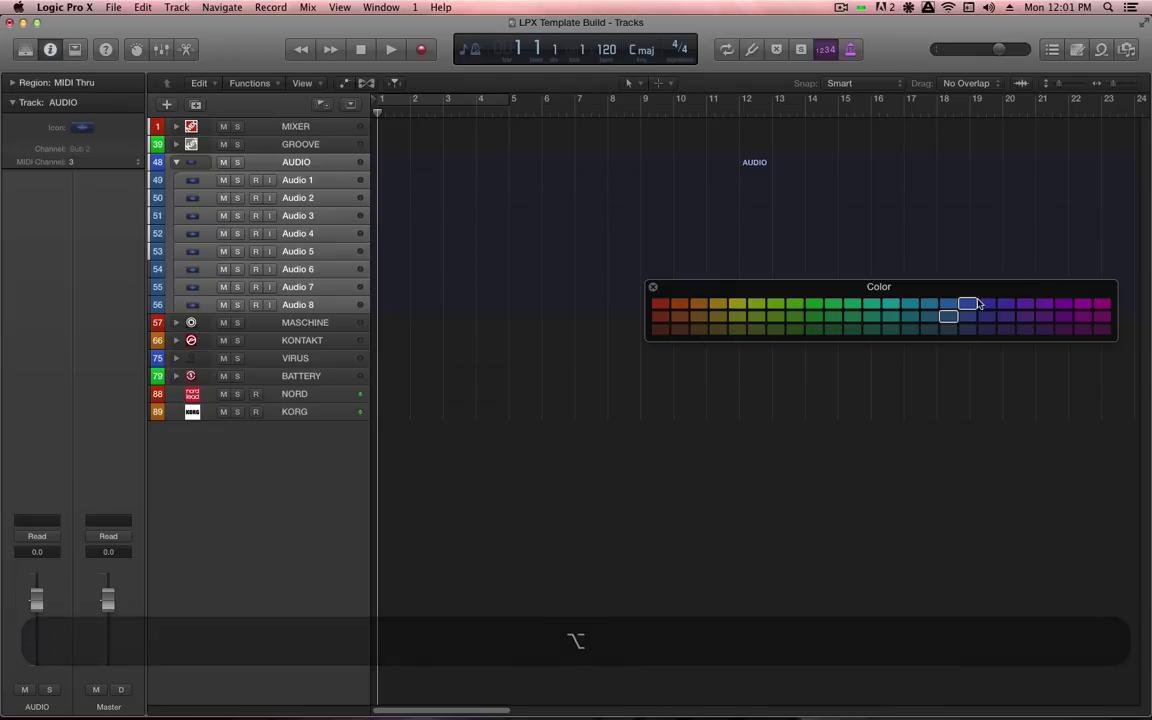
- Colour all tracks inside the MASCHINE stack the same bright red as the stack, then collapse it
click(176, 322)
click(262, 322)
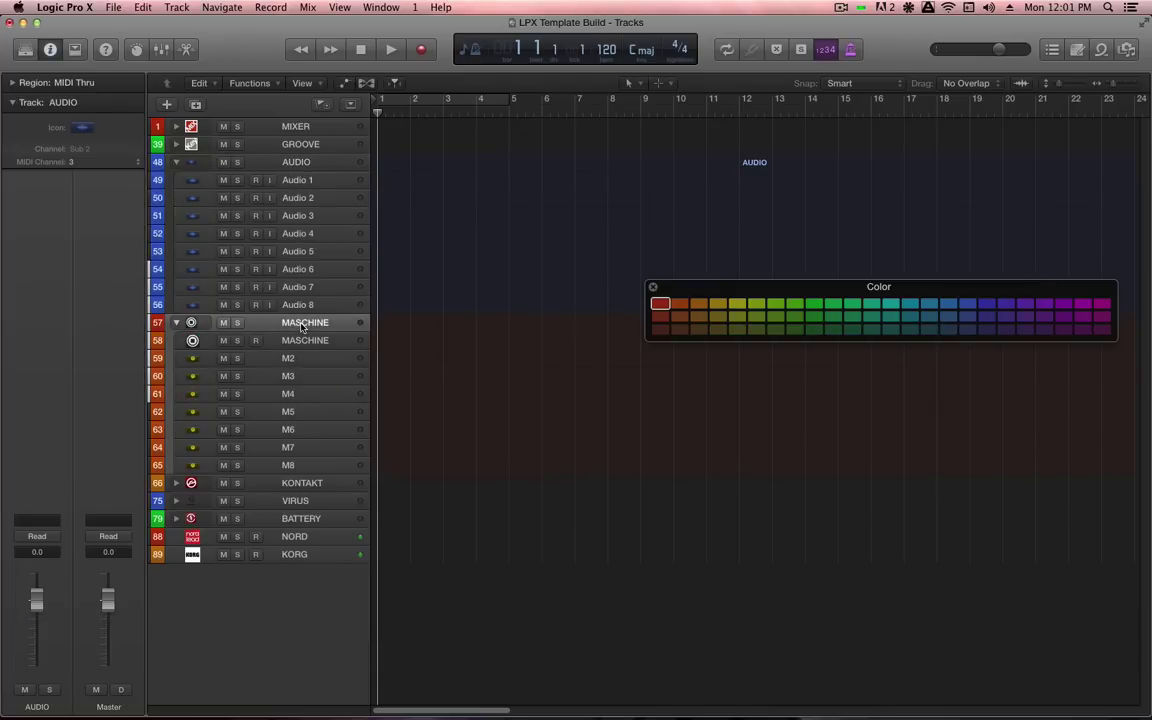
shift+click(283, 465)
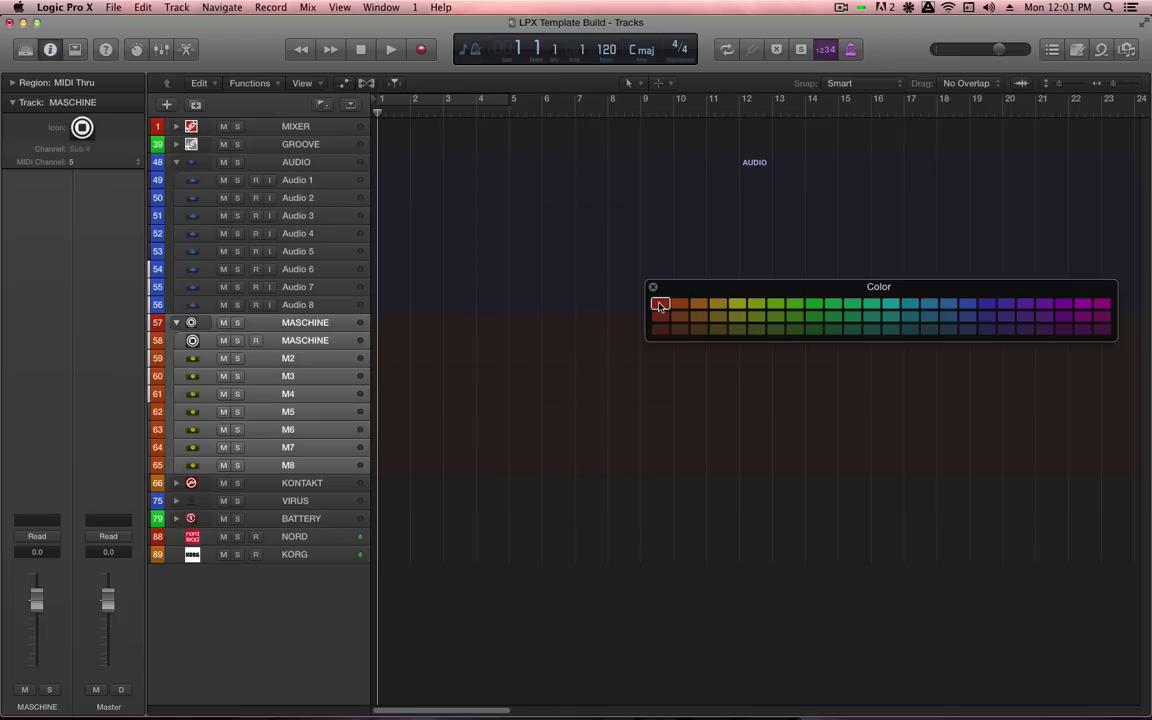
click(176, 322)
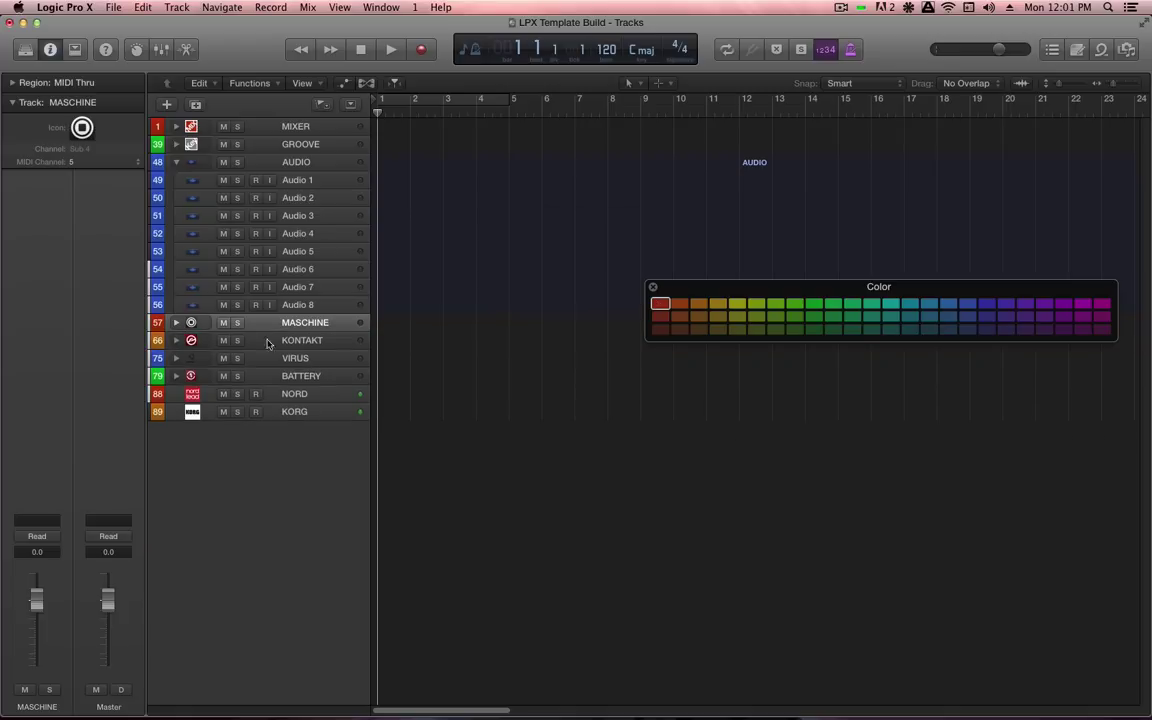
- Colour the KONTAKT track and K2 to K8 the same orange as the KONTAKT stack, then collapse the stack
click(255, 340)
click(176, 340)
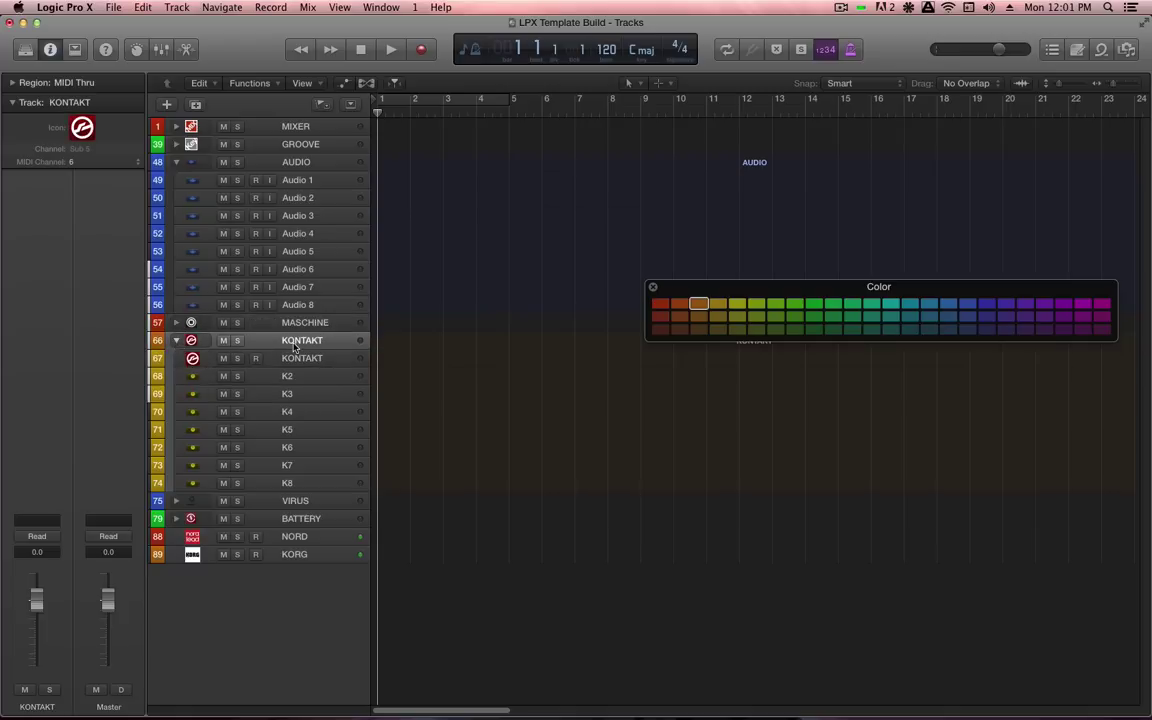
key(shift)
shift+click(292, 486)
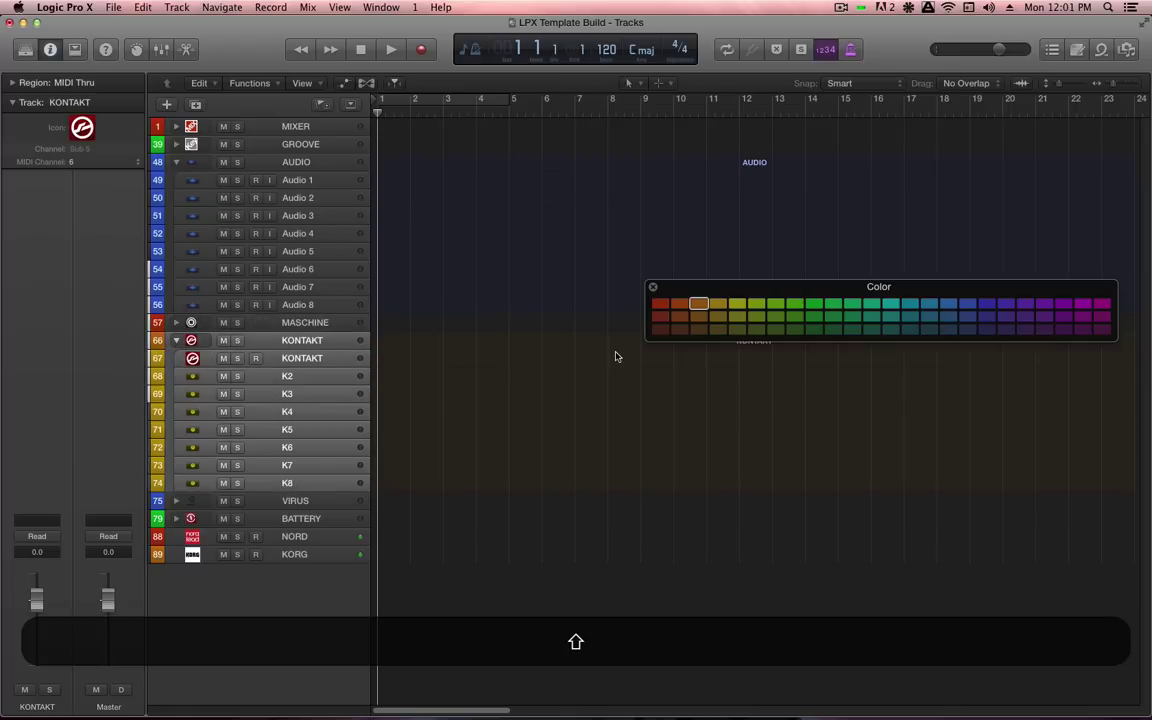
click(699, 305)
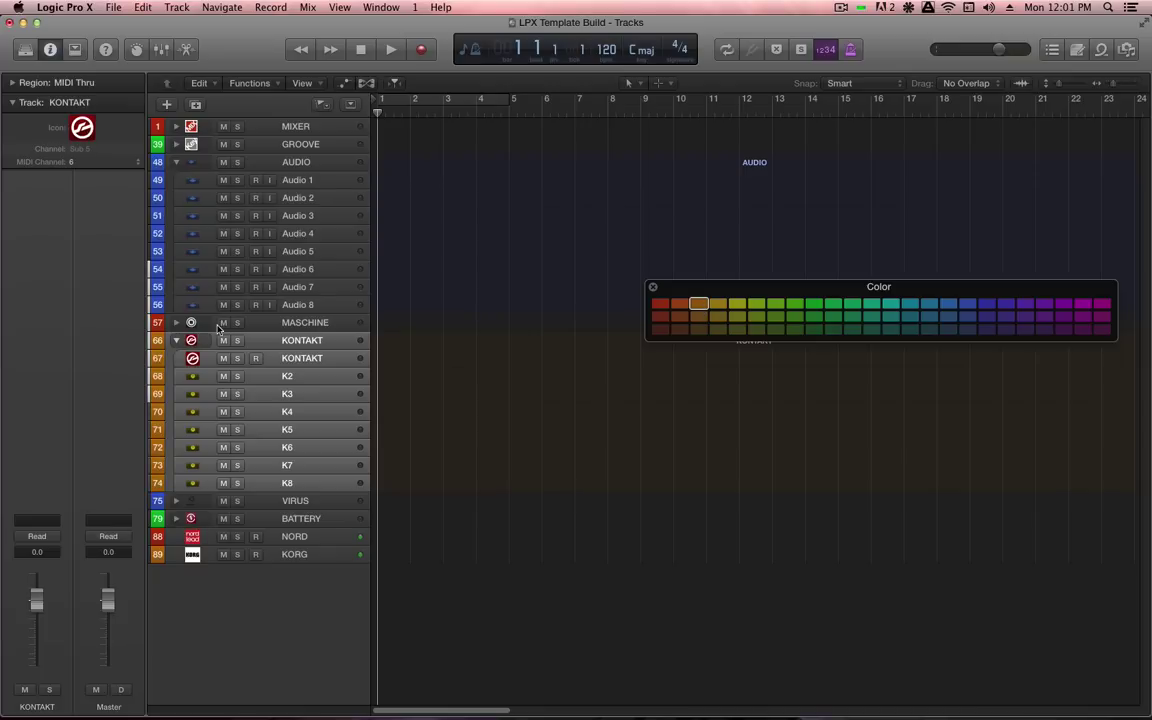
click(176, 341)
- Colour the VIRUS, V2 and V3 tracks the same blue as the VIRUS stack, then collapse the stack
click(176, 358)
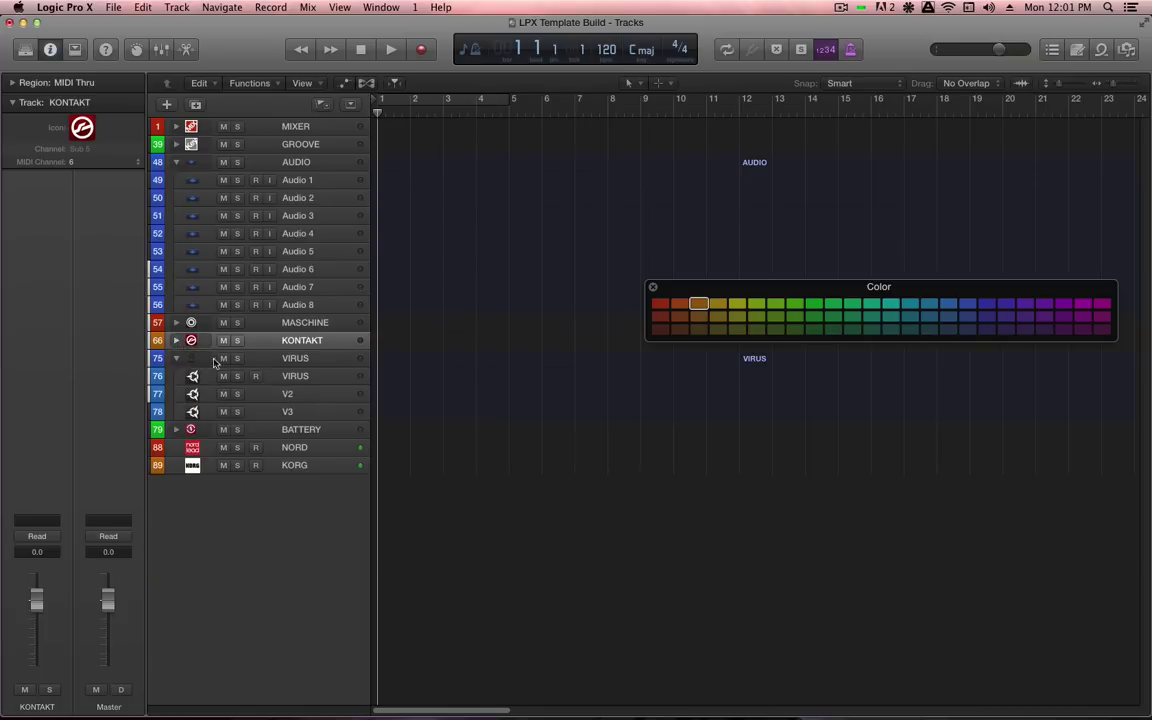
click(250, 358)
shift+click(280, 416)
click(176, 358)
- Collapse the AUDIO stack and move it to the end of the track list, below KORG
click(250, 322)
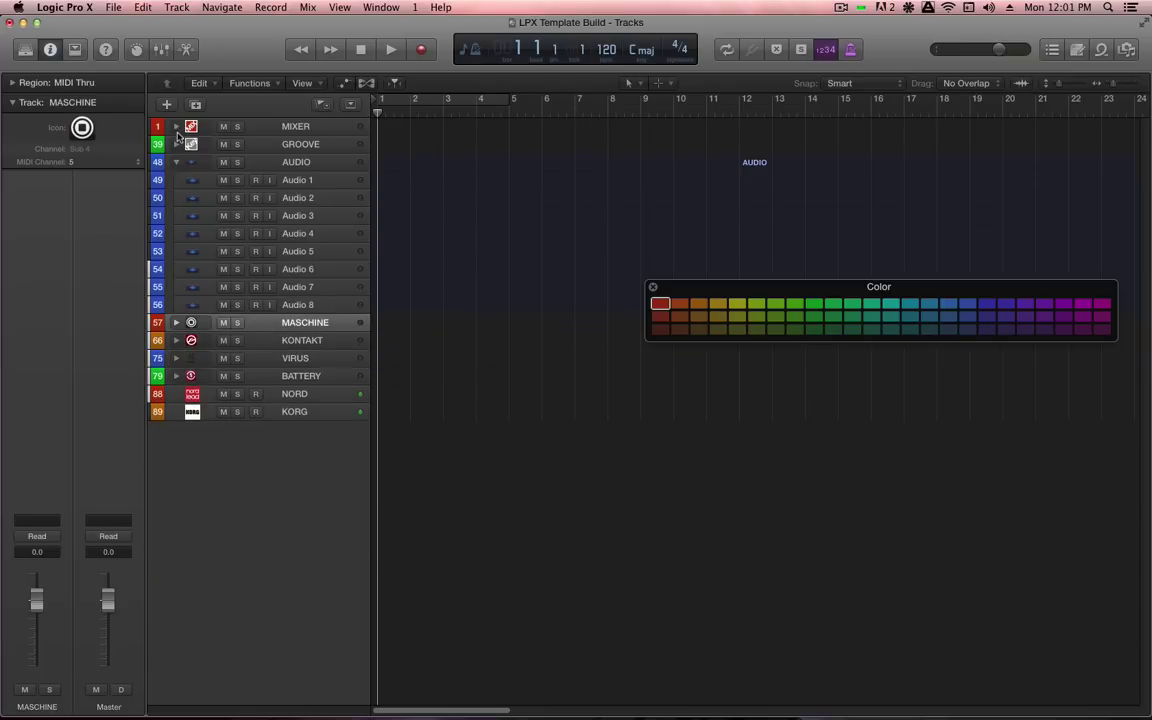
click(190, 163)
drag(190, 163, 271, 280)
click(305, 164)
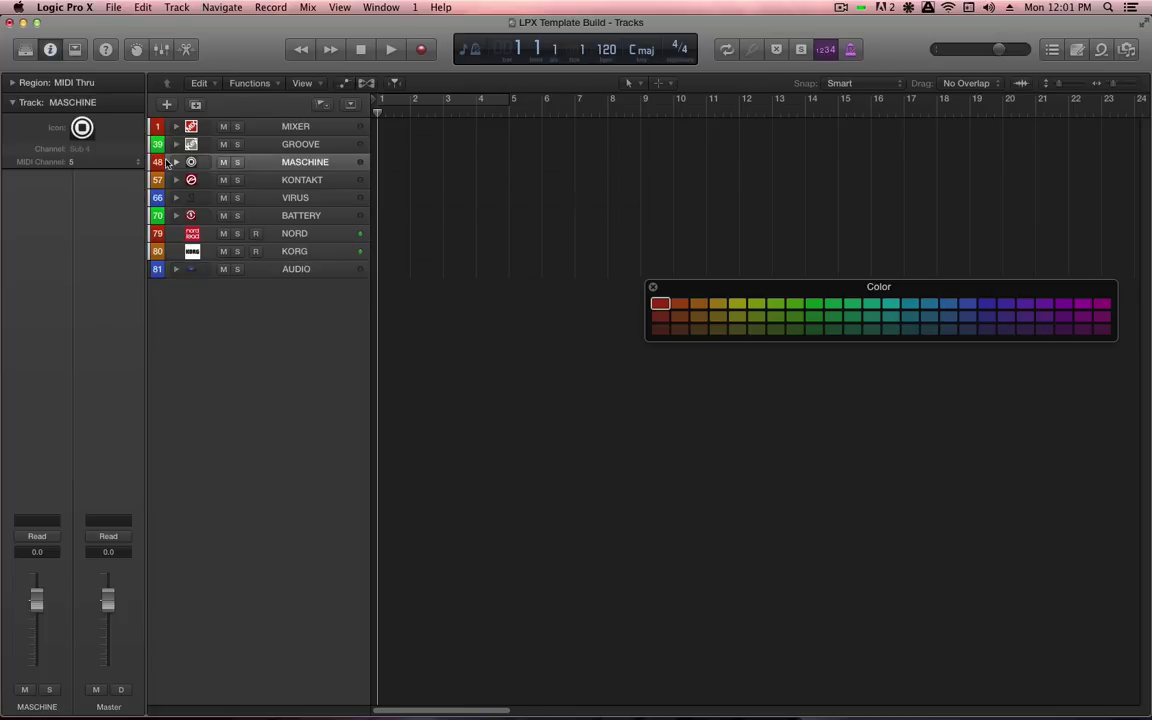
- Assign the Maschine icon to tracks M2 to M8 inside the MASCHINE stack, then collapse the stack
click(176, 162)
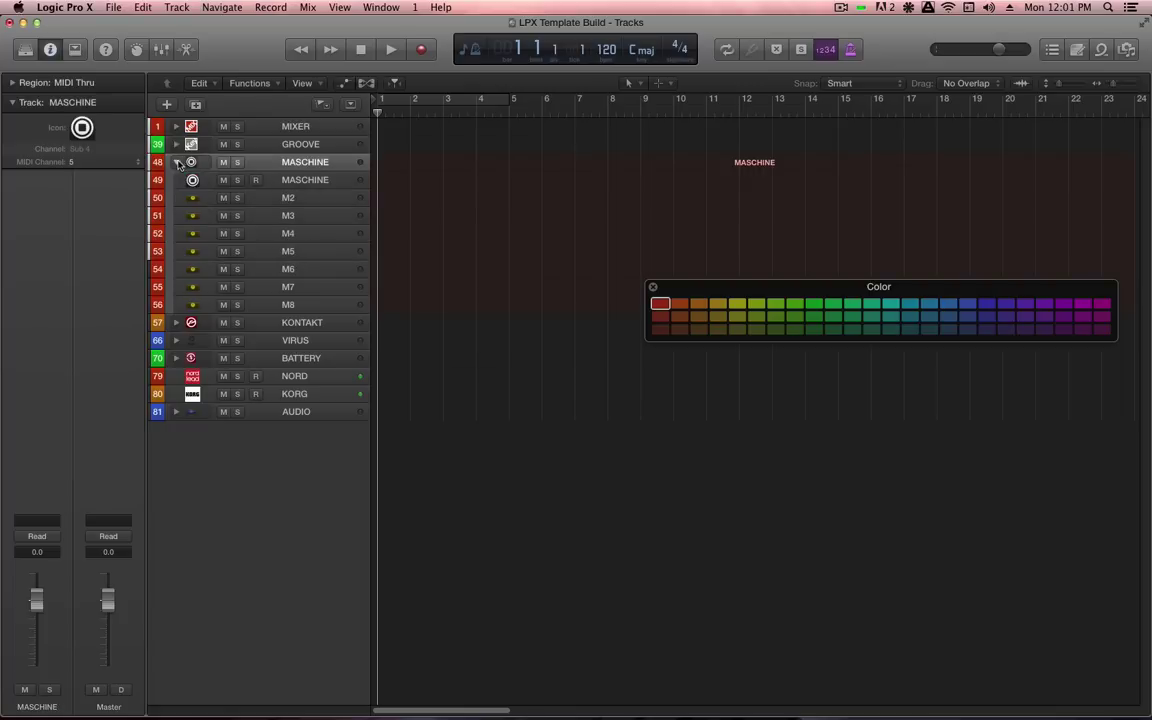
click(303, 196)
click(93, 127)
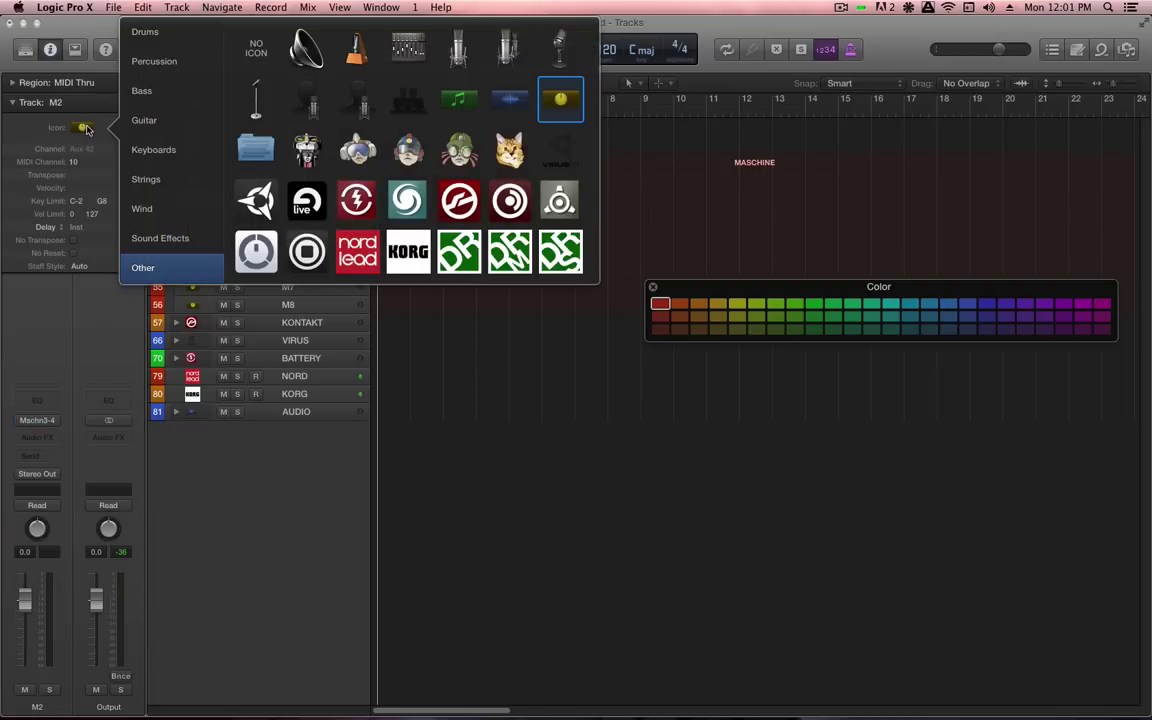
click(302, 245)
click(320, 227)
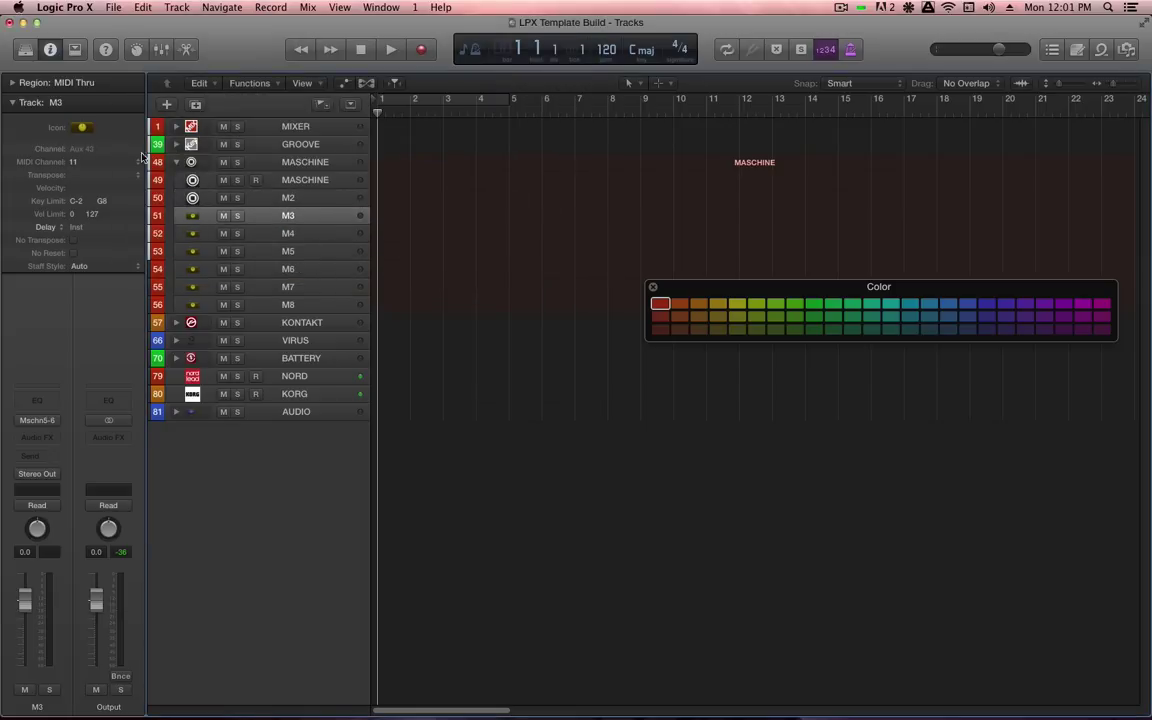
click(82, 127)
click(305, 250)
click(298, 284)
click(82, 127)
click(307, 250)
click(290, 304)
click(82, 127)
click(307, 250)
click(178, 167)
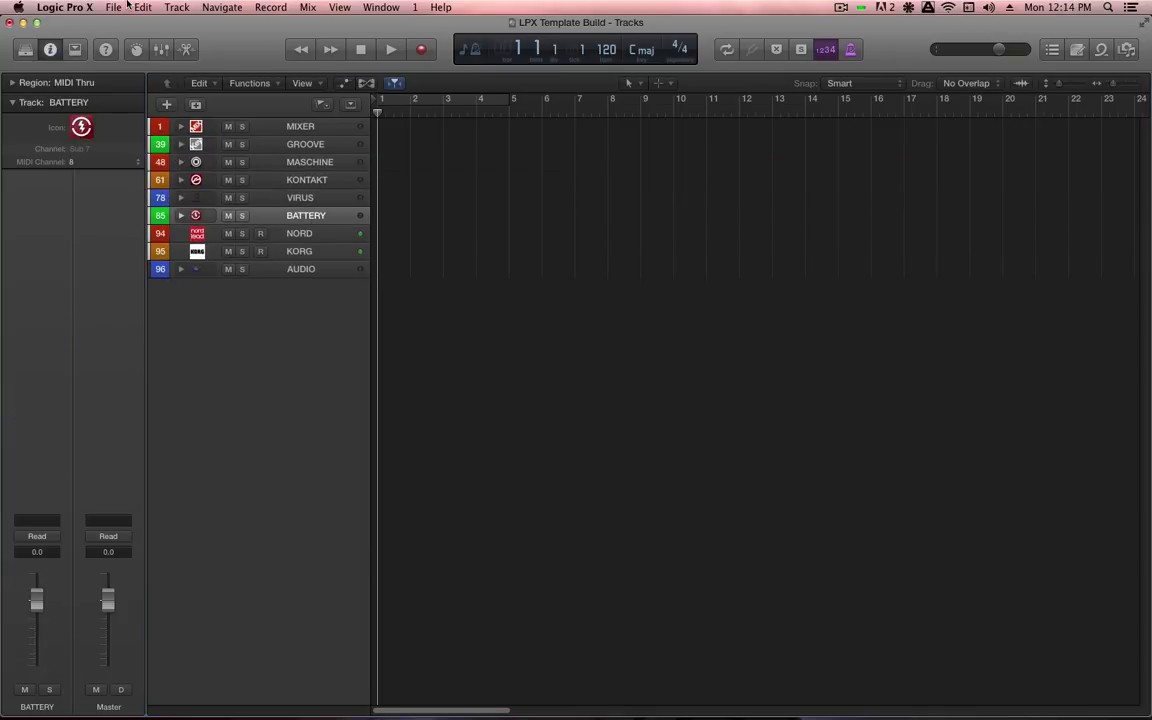
- In the Advanced preferences, turn Show Advanced Tools off and on again, and do the same with the MIDI option
click(66, 6)
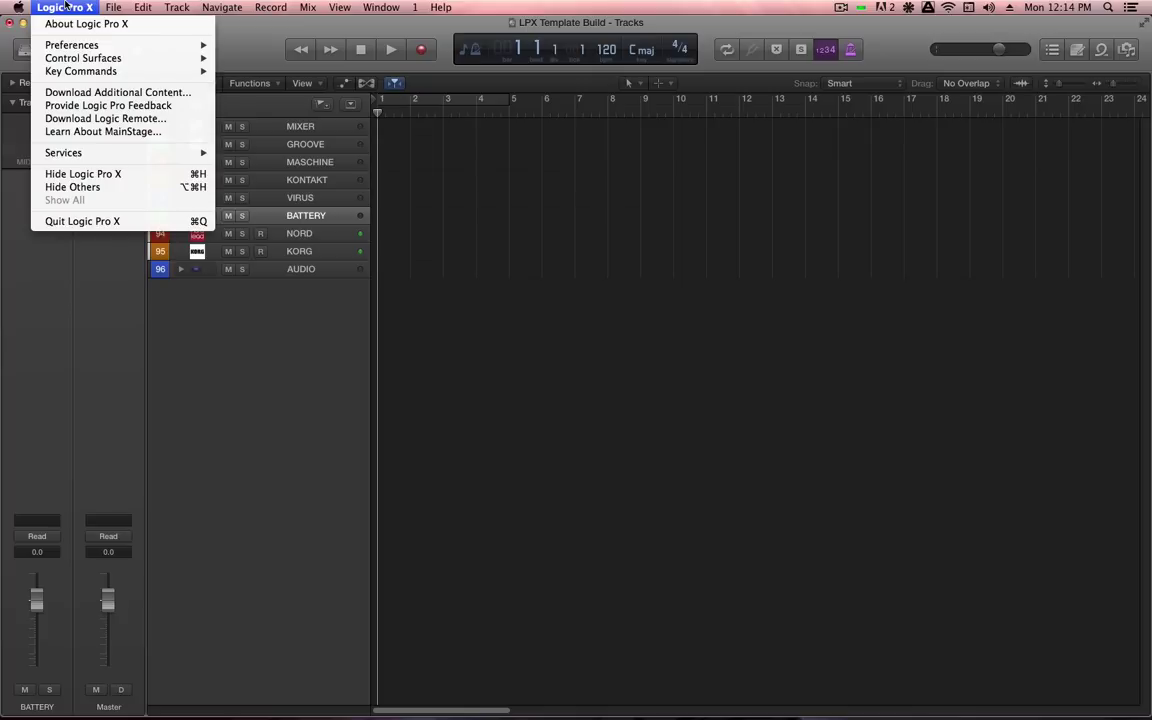
mouse_move(97, 46)
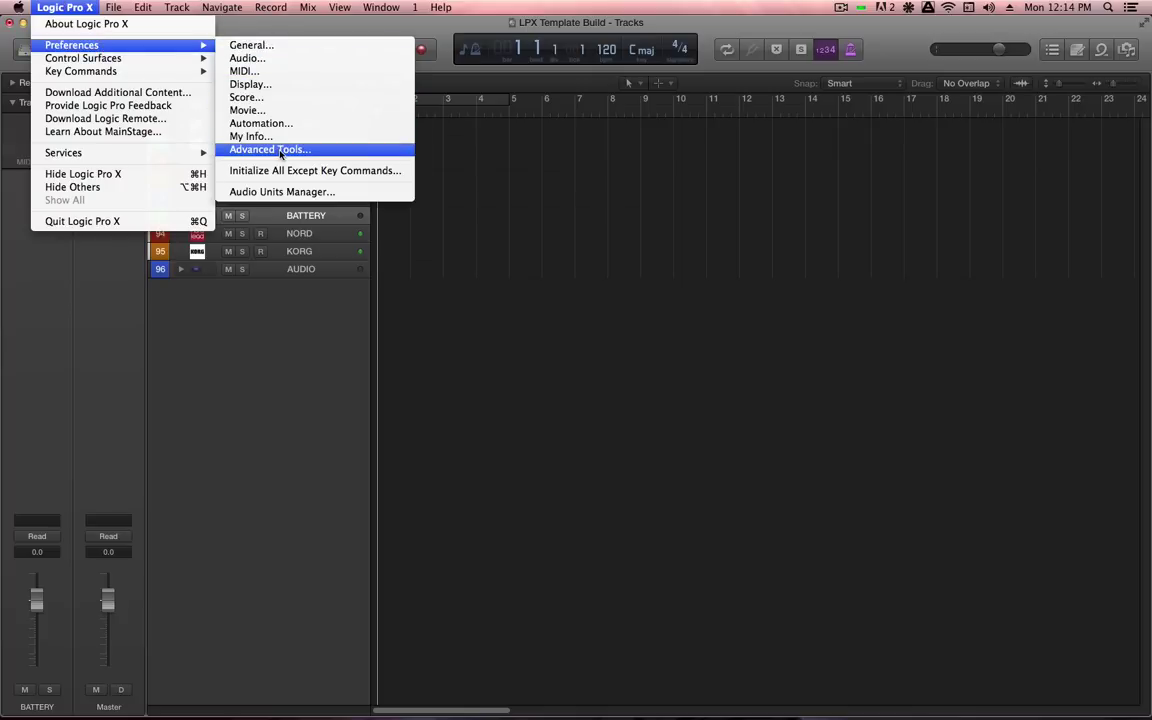
click(269, 149)
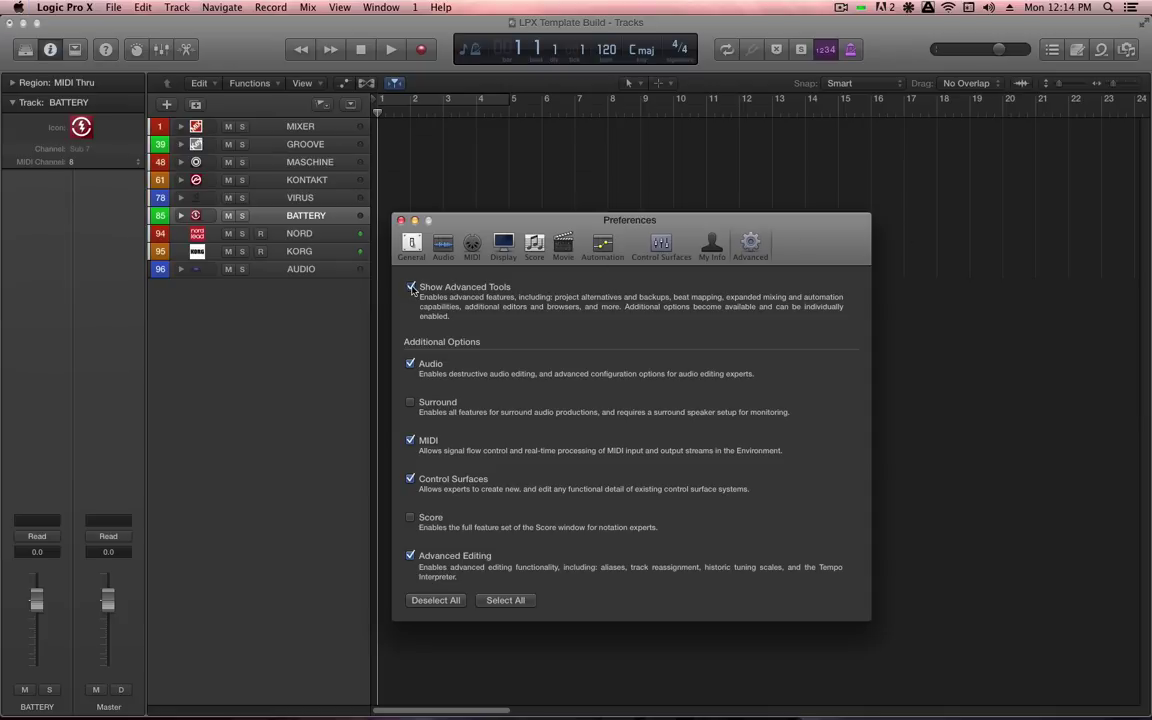
click(411, 287)
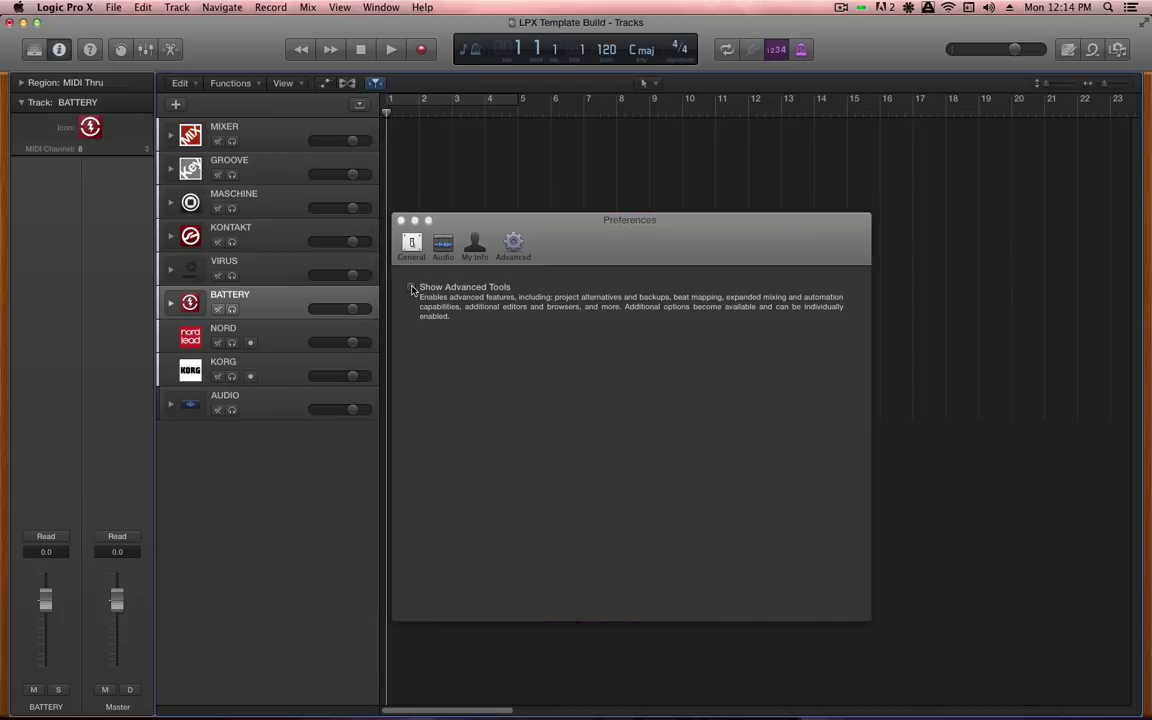
click(411, 287)
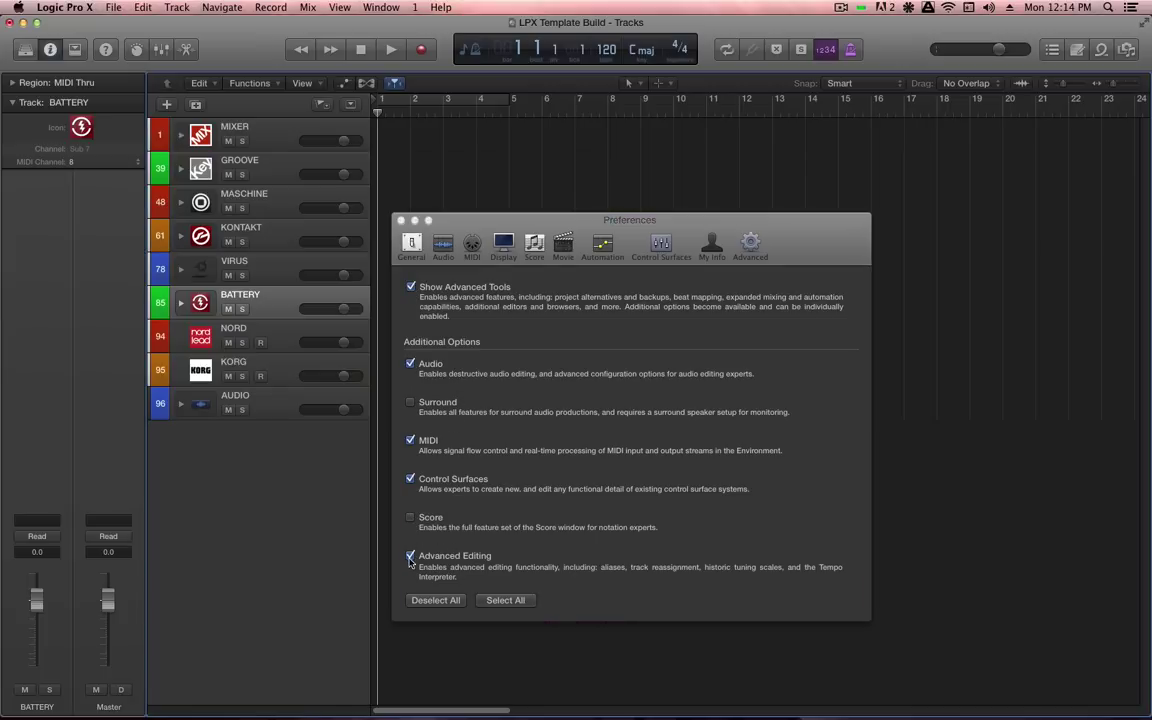
click(411, 441)
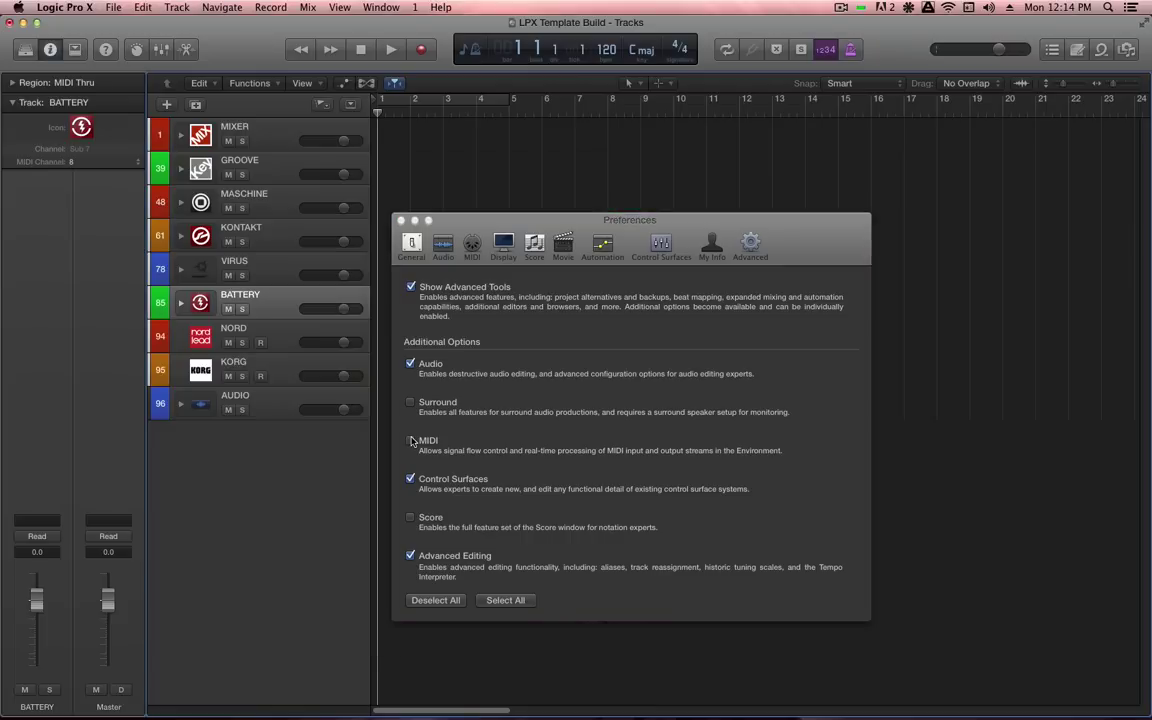
click(411, 441)
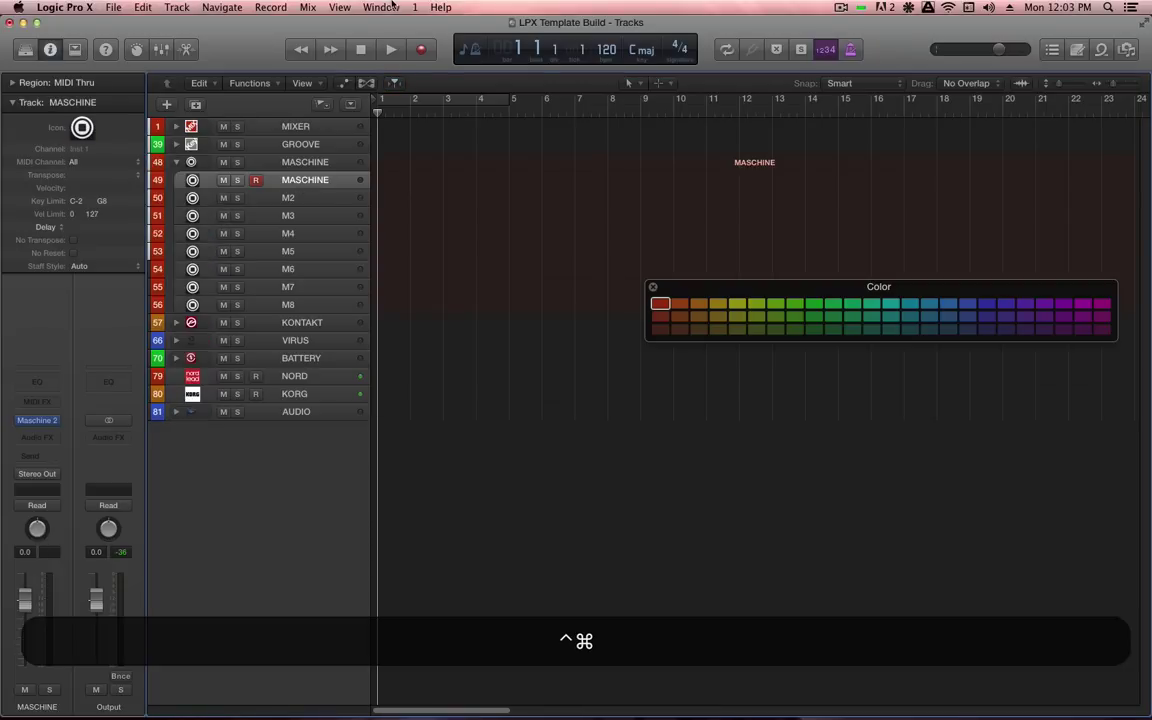
- Open the MIDI Environment, enlarge its window, and add a multi-instrument placed below the Prelisten channel strip
click(381, 7)
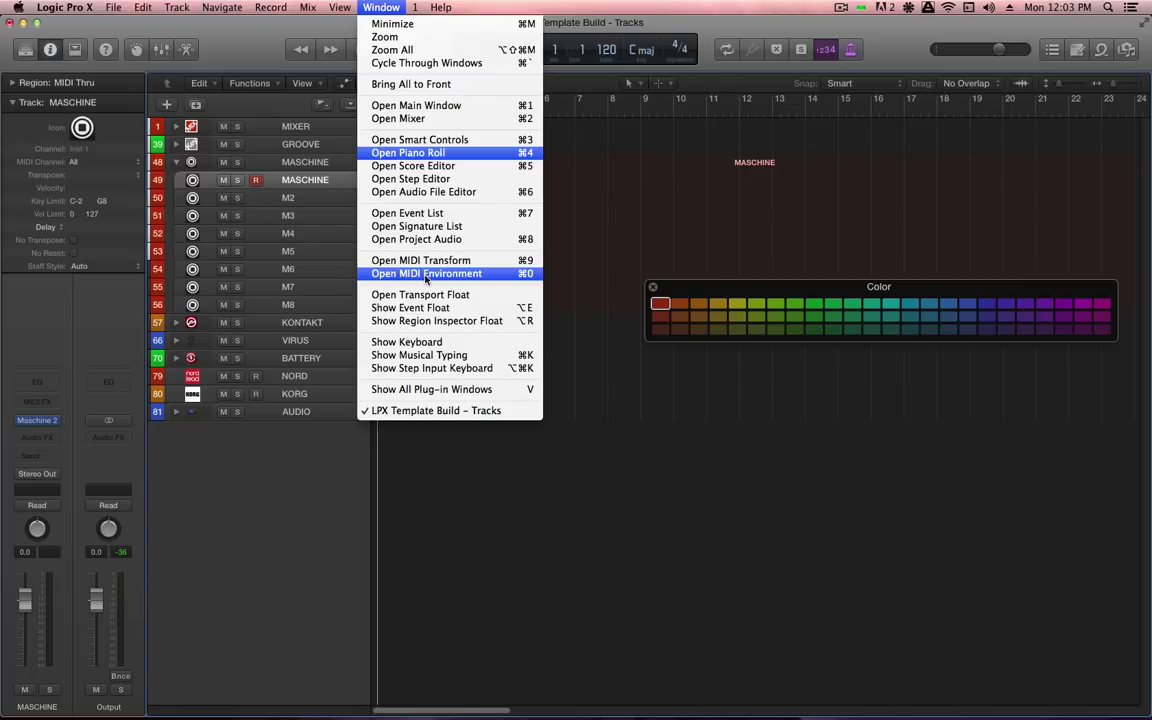
click(426, 274)
key(alt+c)
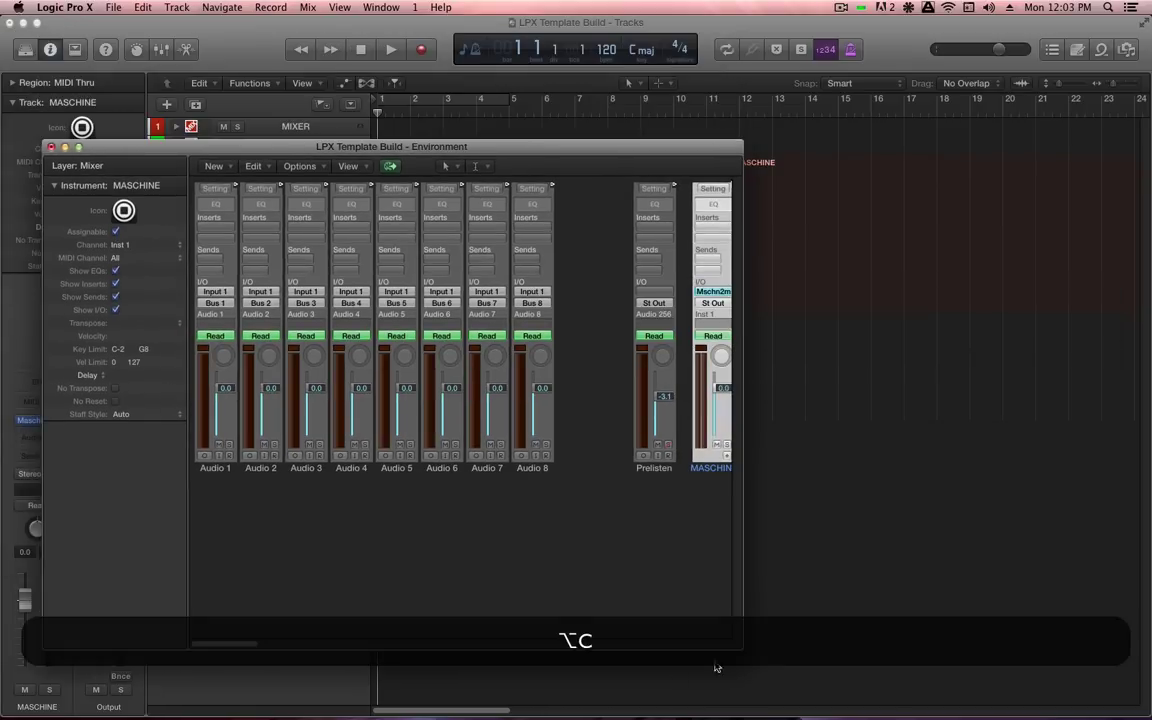
click(734, 478)
click(216, 168)
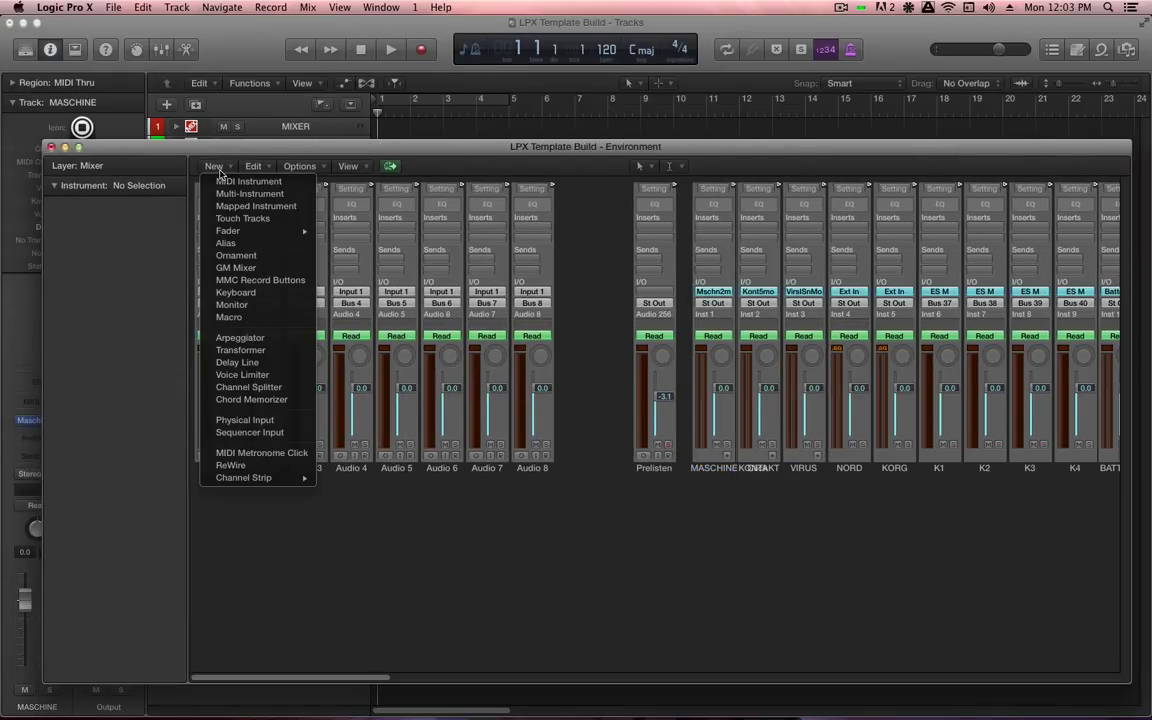
click(249, 193)
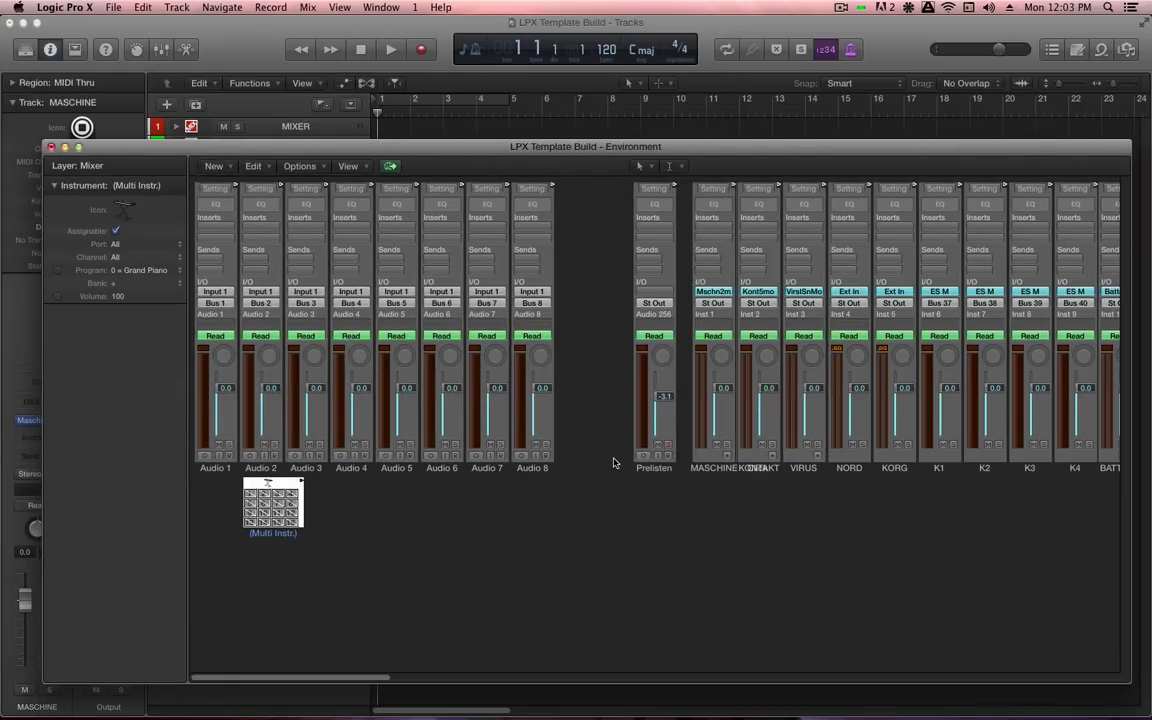
drag(279, 487, 657, 549)
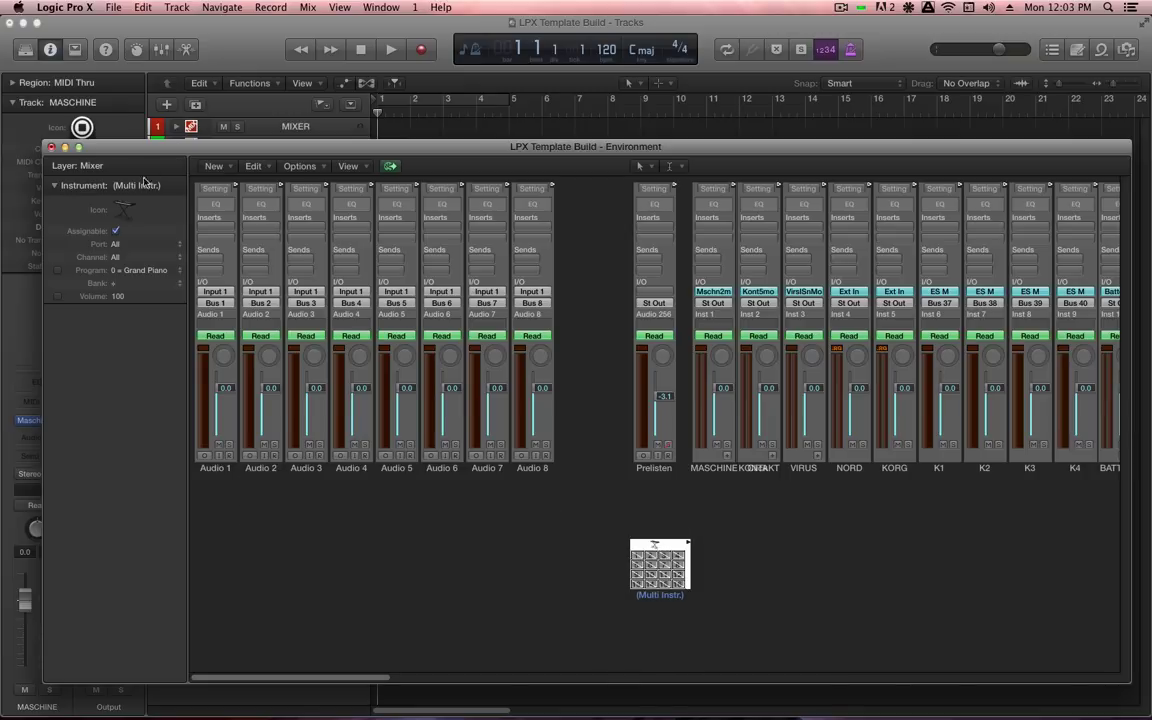
- Name the new multi-instrument M and give it the Maschine icon, applying the change to all subchannels
double_click(137, 185)
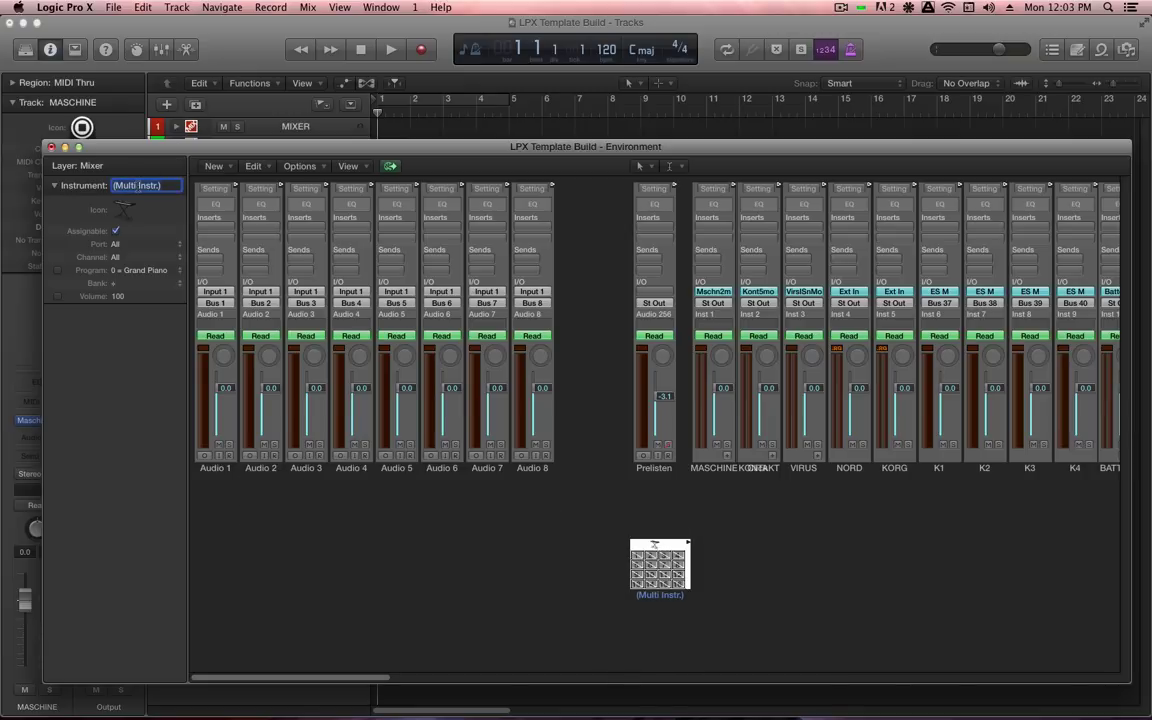
text(M)
key(shift+Return)
click(123, 209)
click(185, 328)
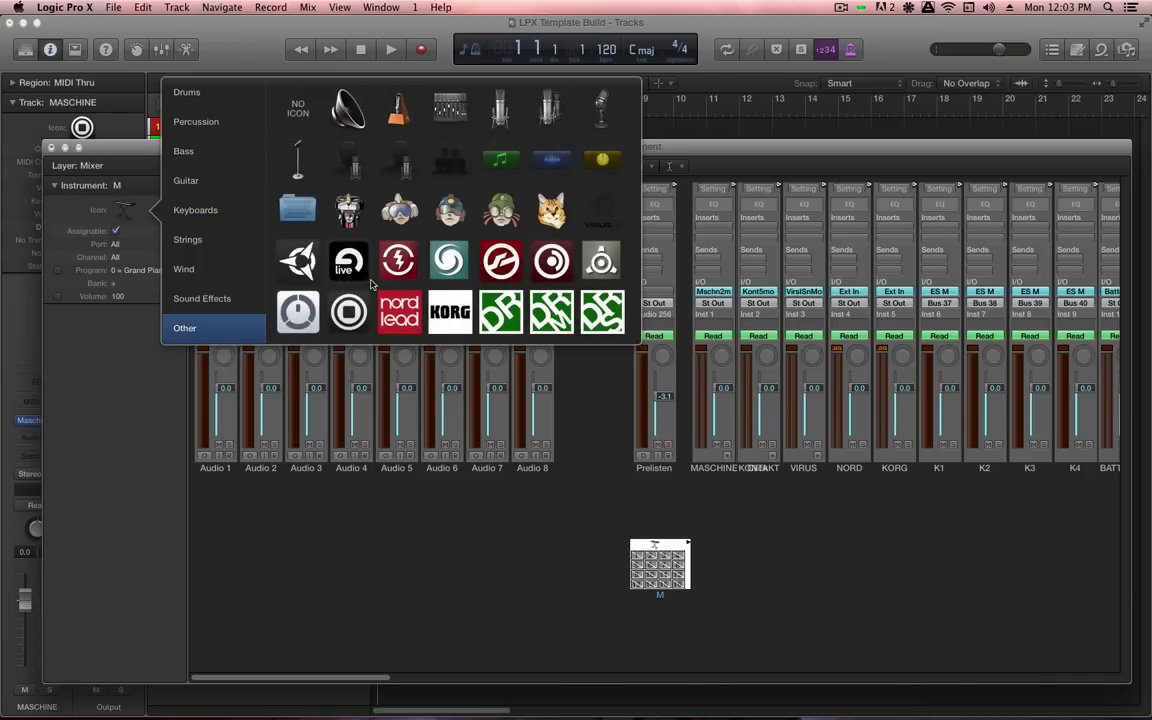
click(346, 318)
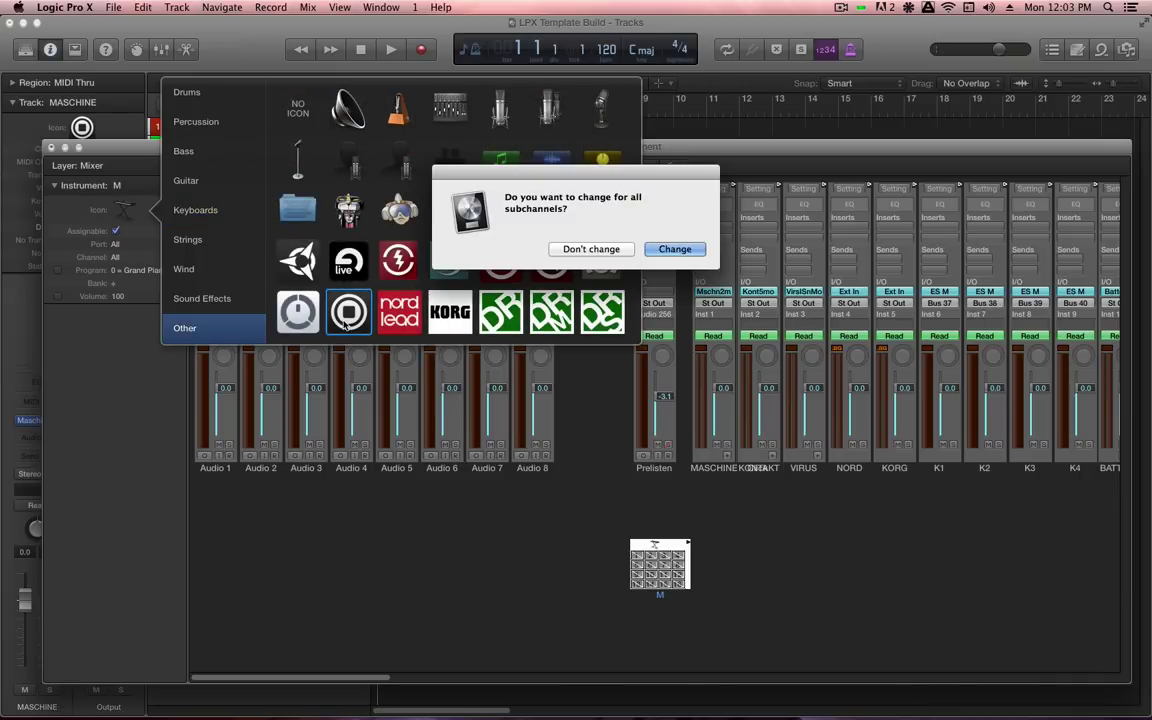
click(676, 250)
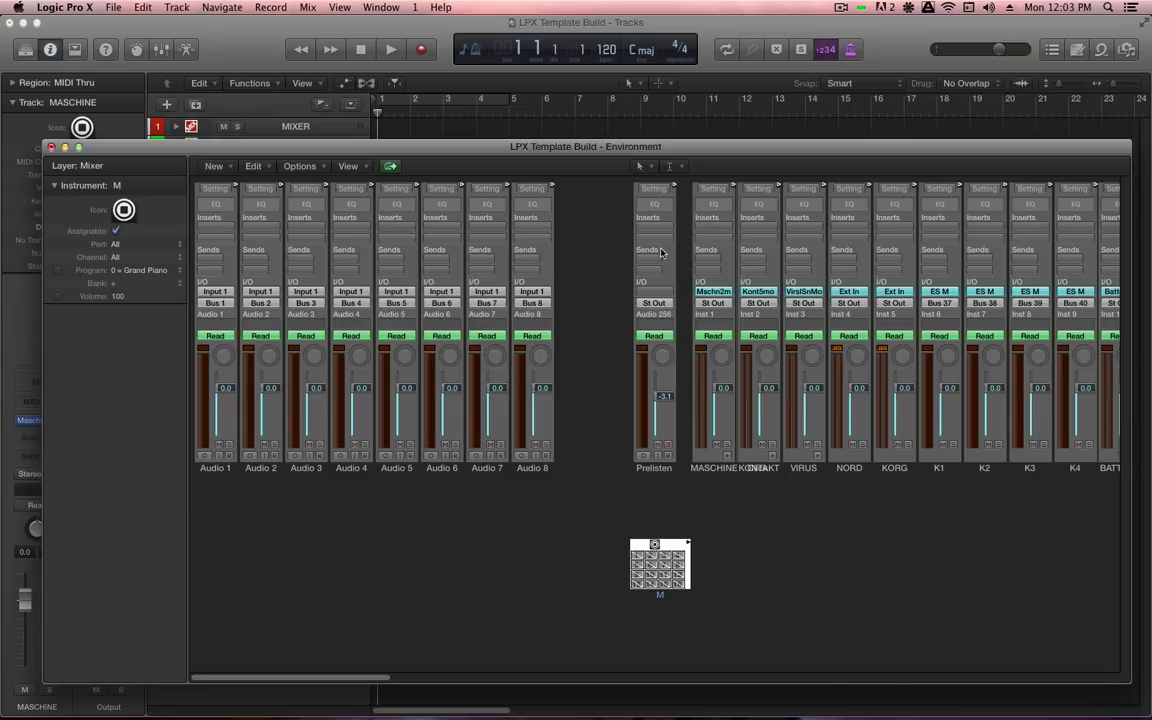
- Activate subchannels 1 to 8 of multi-instrument M and cable its output to the MASCHINE channel strip
click(637, 558)
click(638, 565)
click(651, 565)
click(664, 565)
click(676, 565)
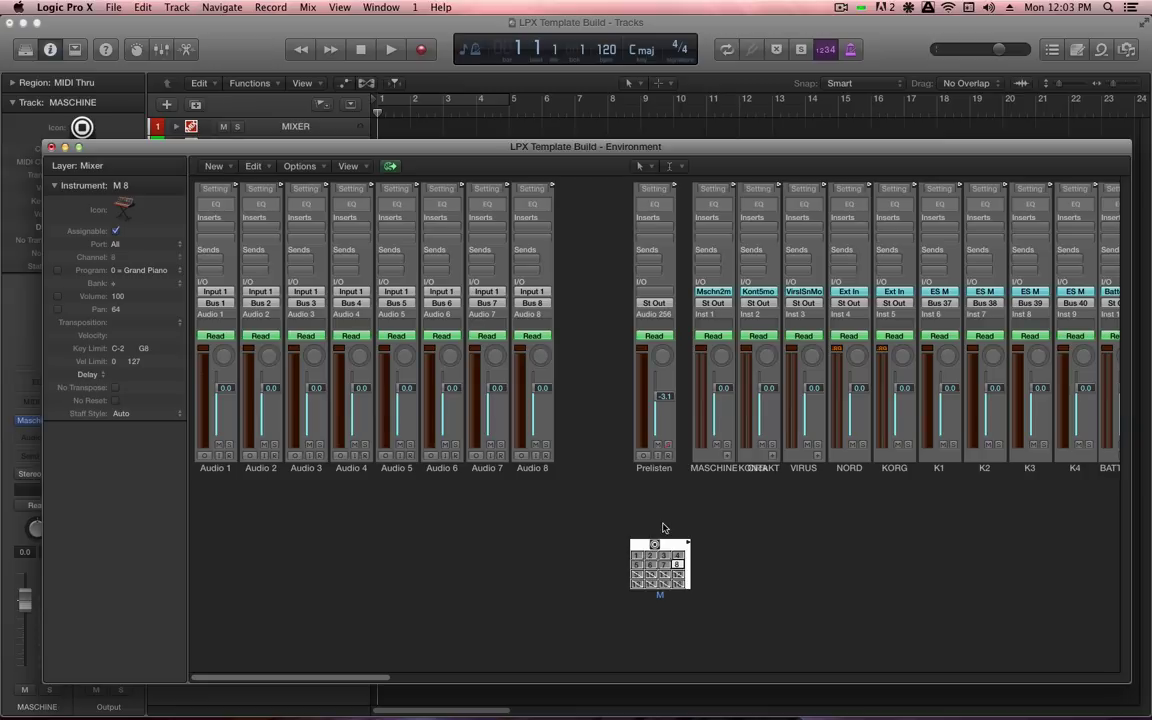
drag(690, 543, 689, 188)
- Colour multi-instrument M red, apply the colour to all subchannels, and close the color palette
click(660, 597)
key(alt)
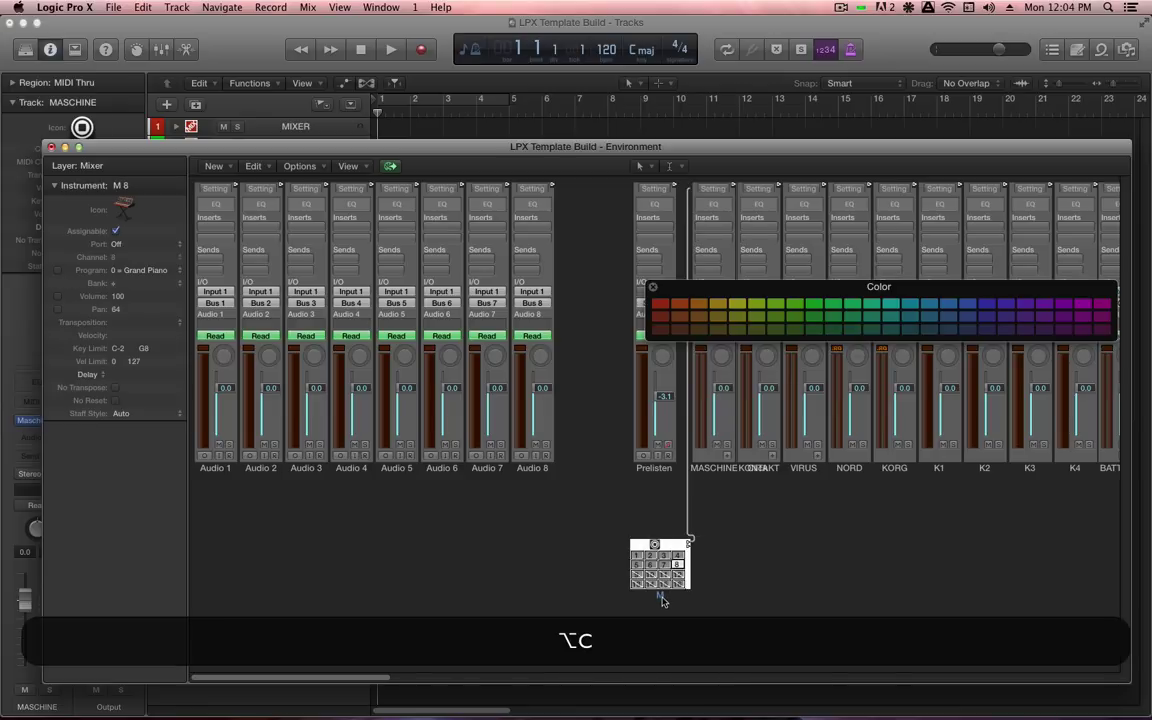
click(659, 306)
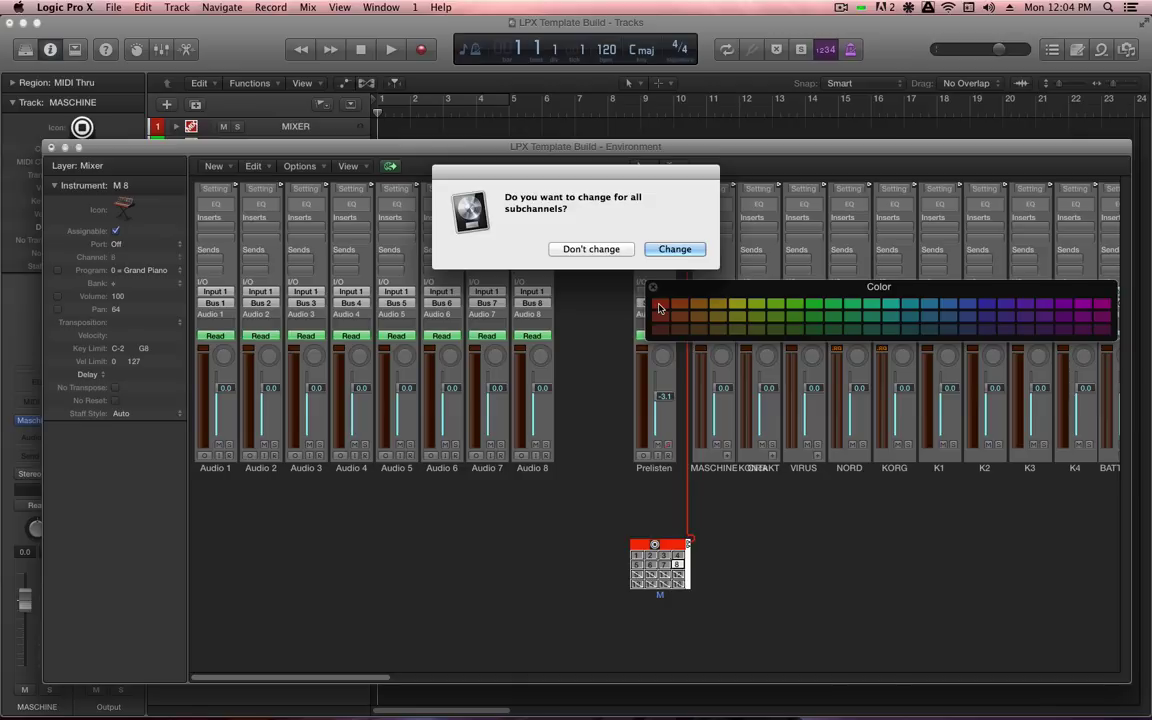
click(671, 250)
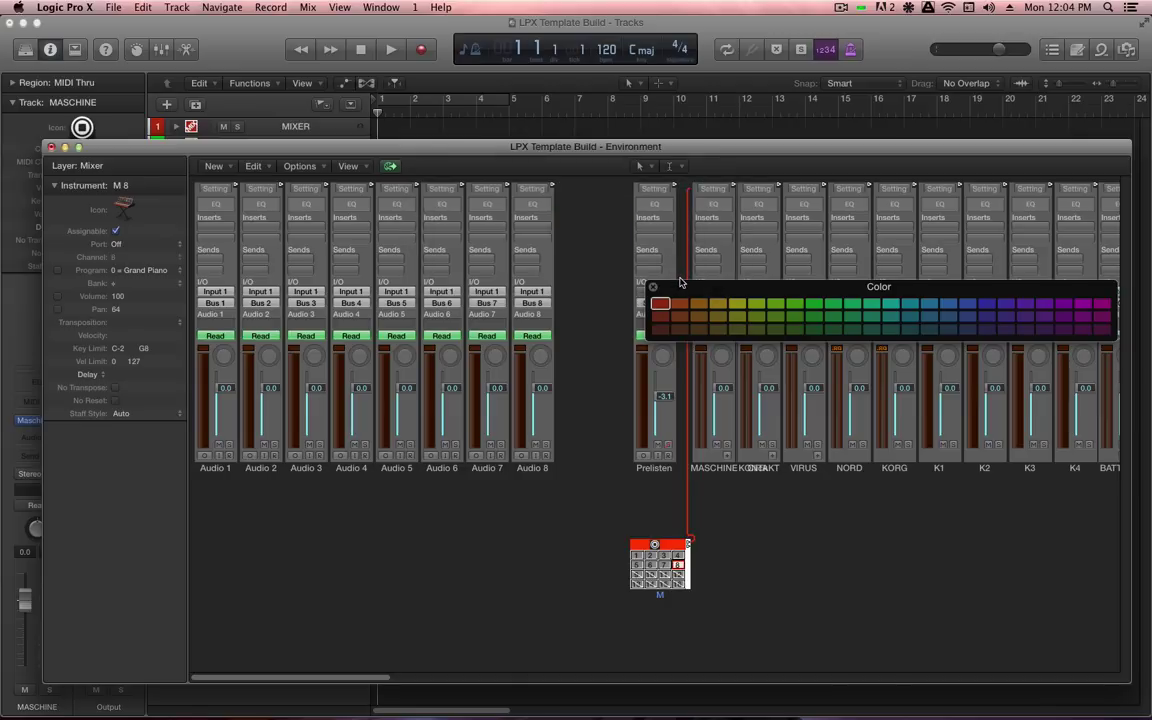
key(alt+c)
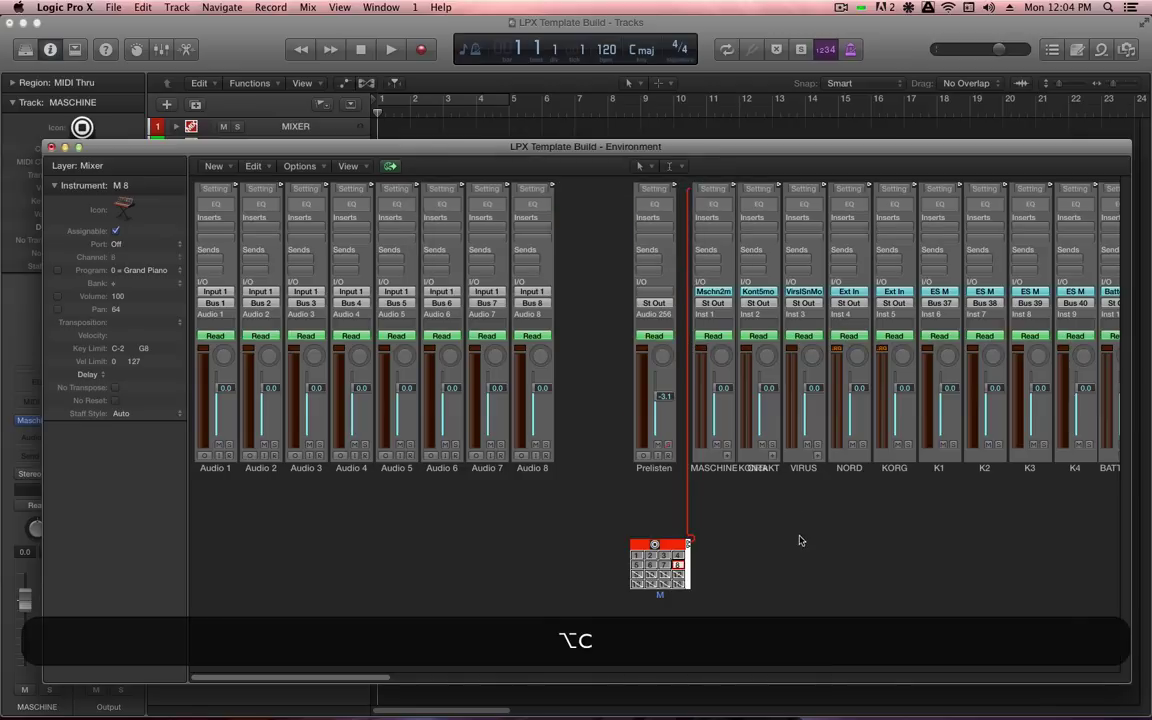
- Assign the Maschine icon to subchannel M 8 of the multi-instrument
scroll(801, 540, right, 5)
scroll(801, 543, right, 6)
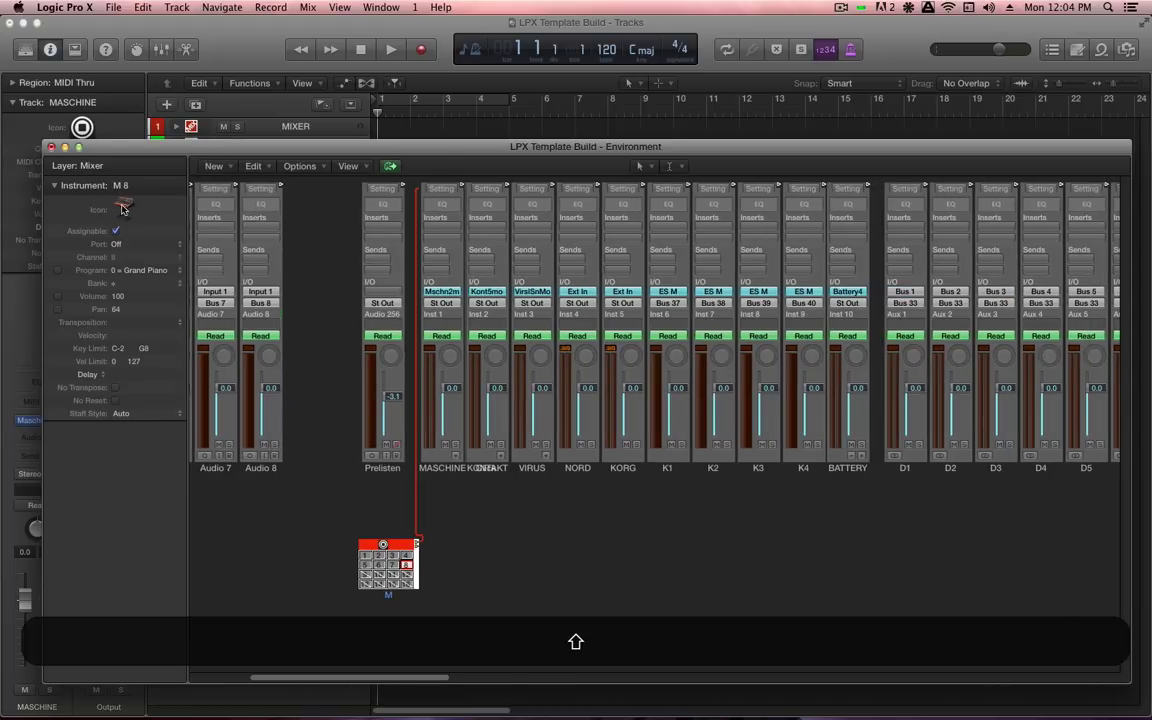
click(470, 595)
click(388, 590)
click(116, 199)
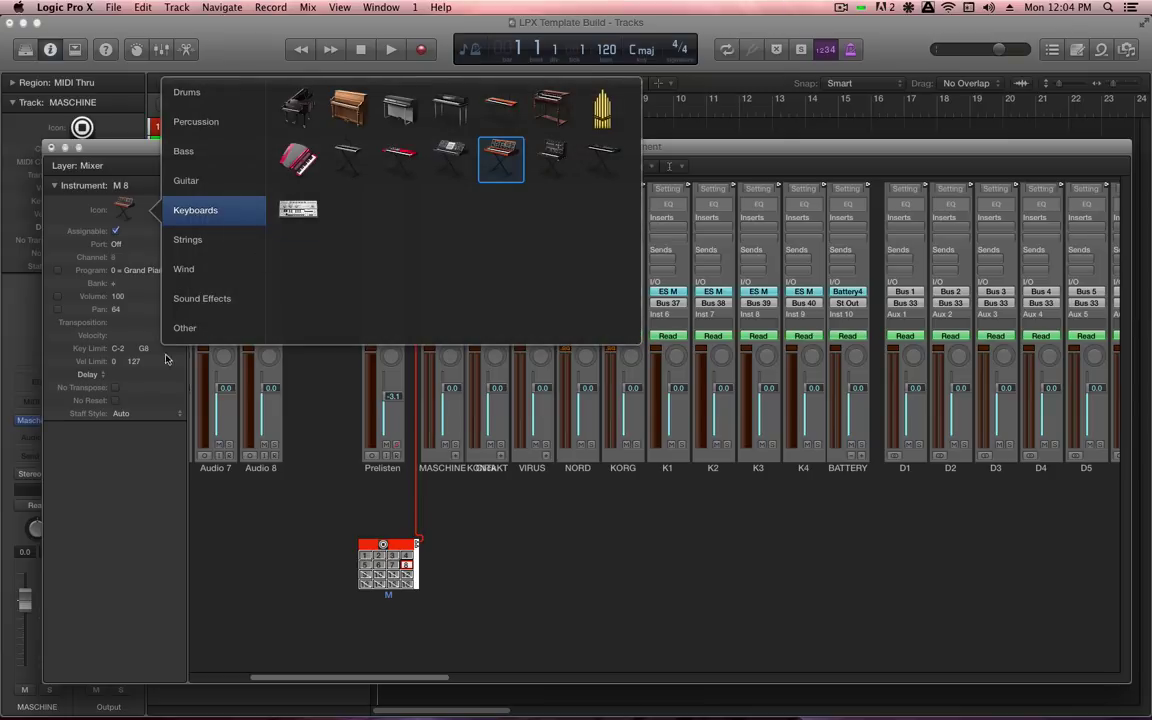
click(185, 328)
click(346, 309)
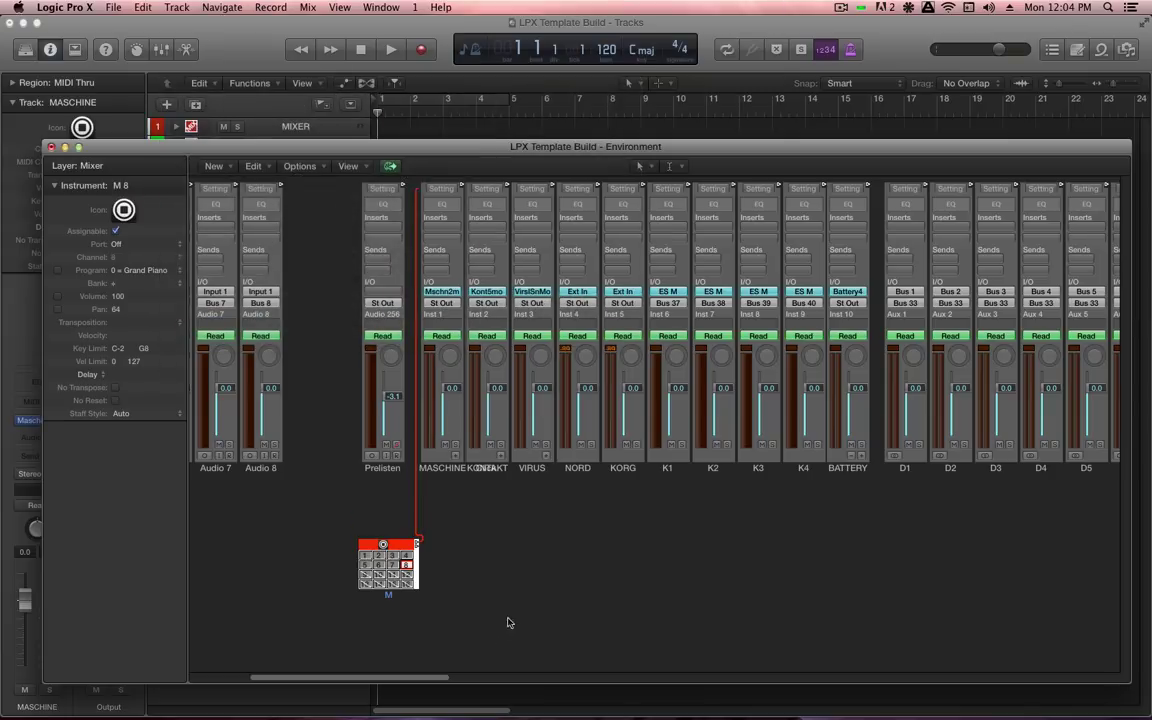
- Select the whole multi-instrument M and reapply the Maschine icon to all of its subchannels
click(450, 570)
click(382, 557)
click(408, 555)
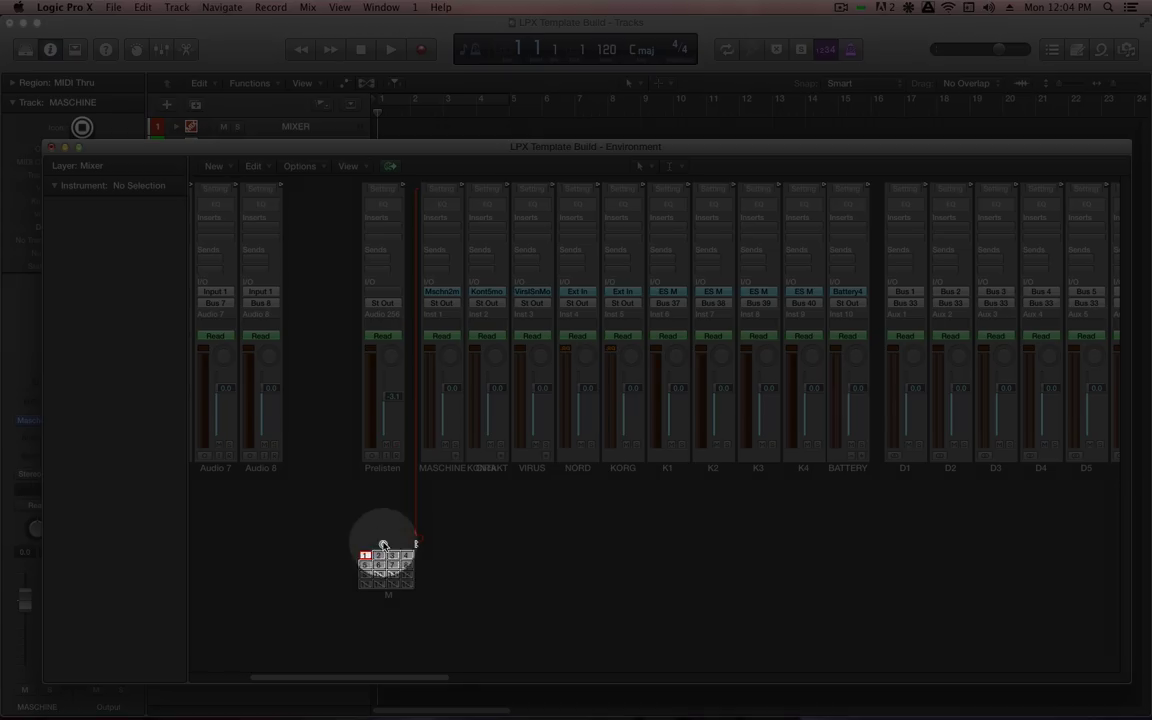
click(382, 552)
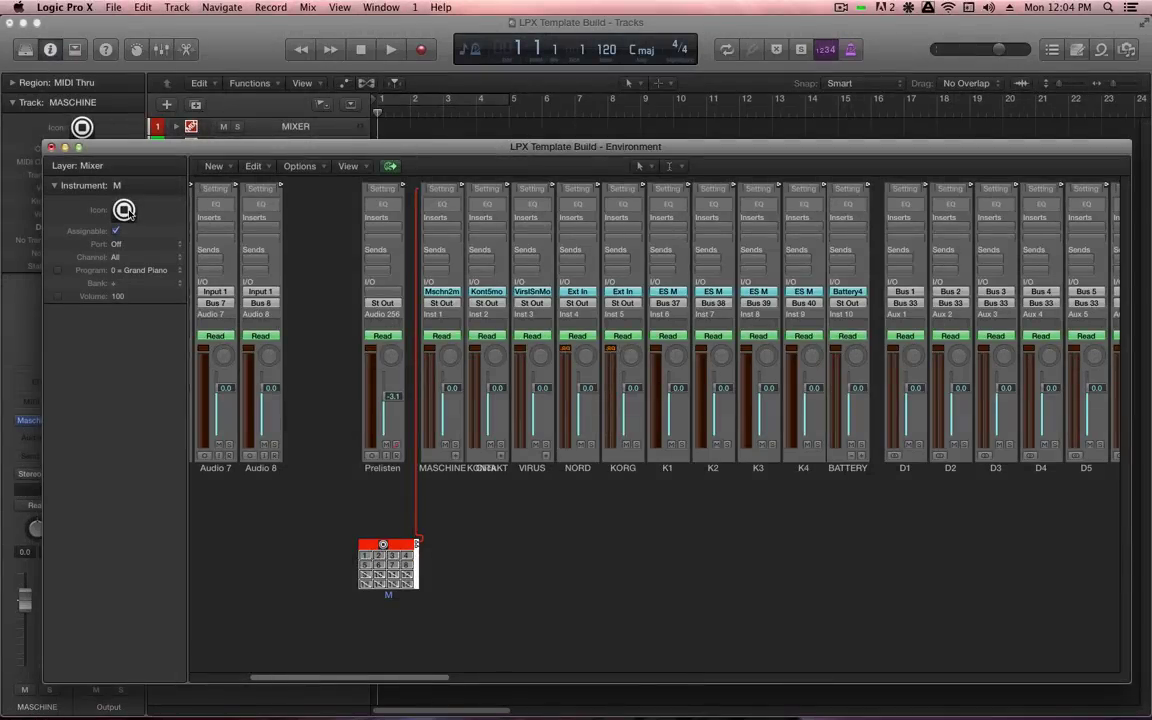
click(124, 210)
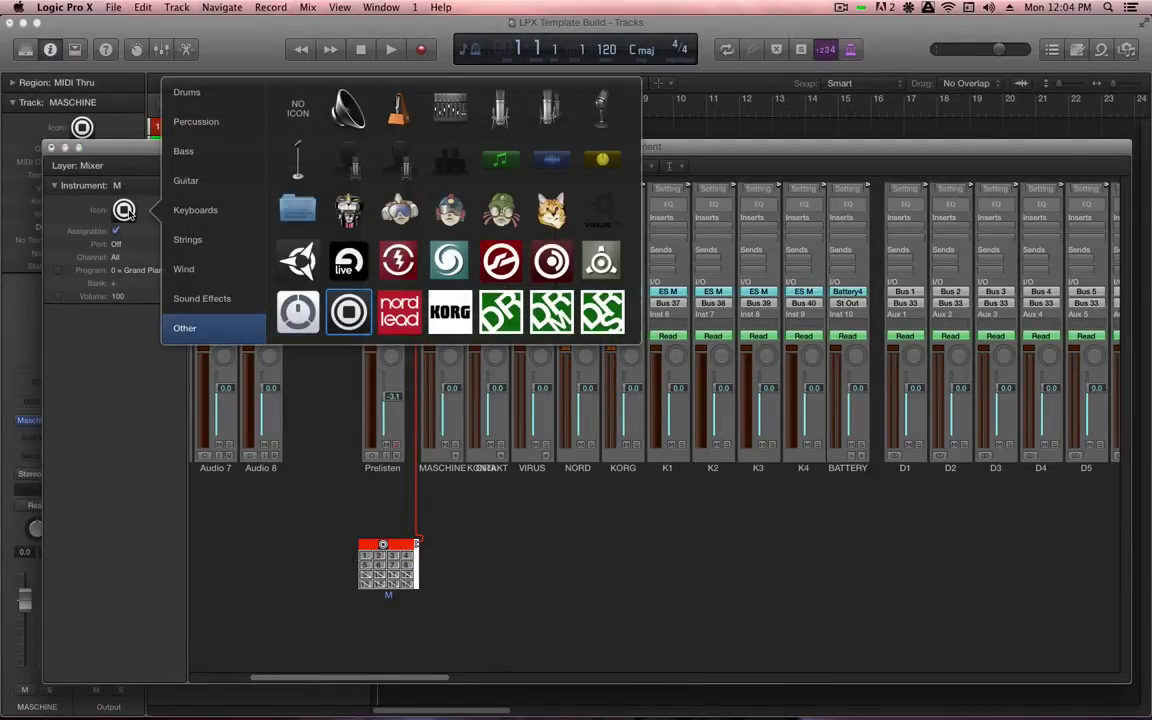
click(362, 316)
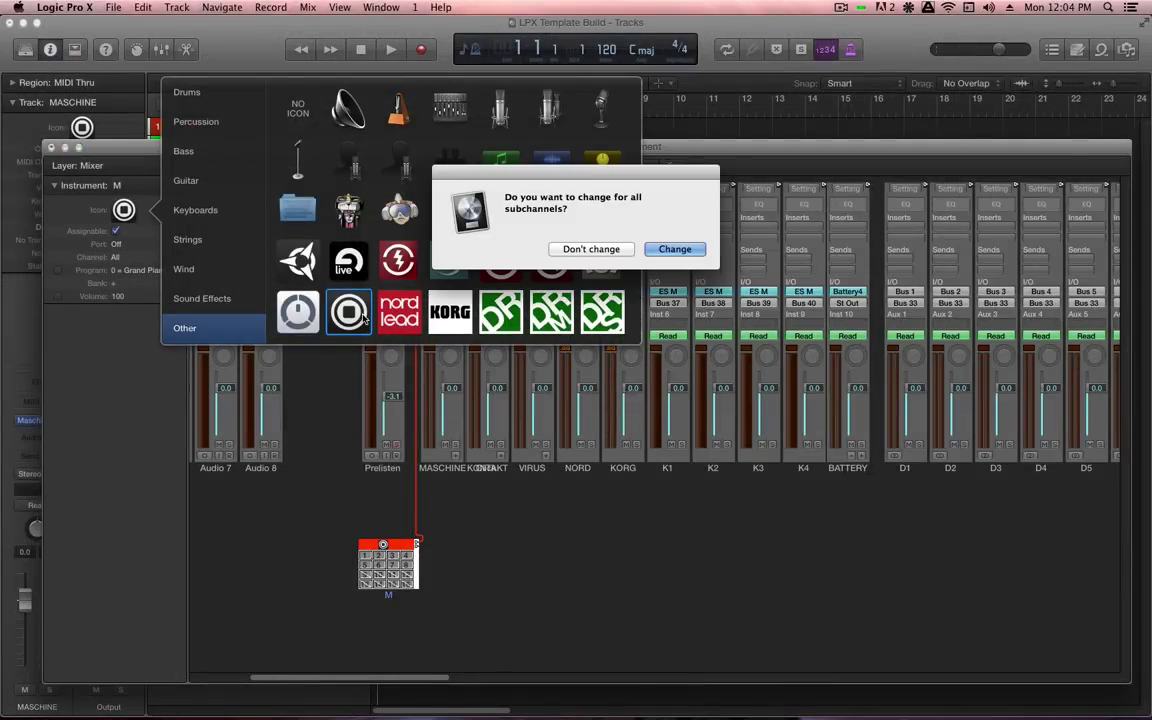
click(672, 249)
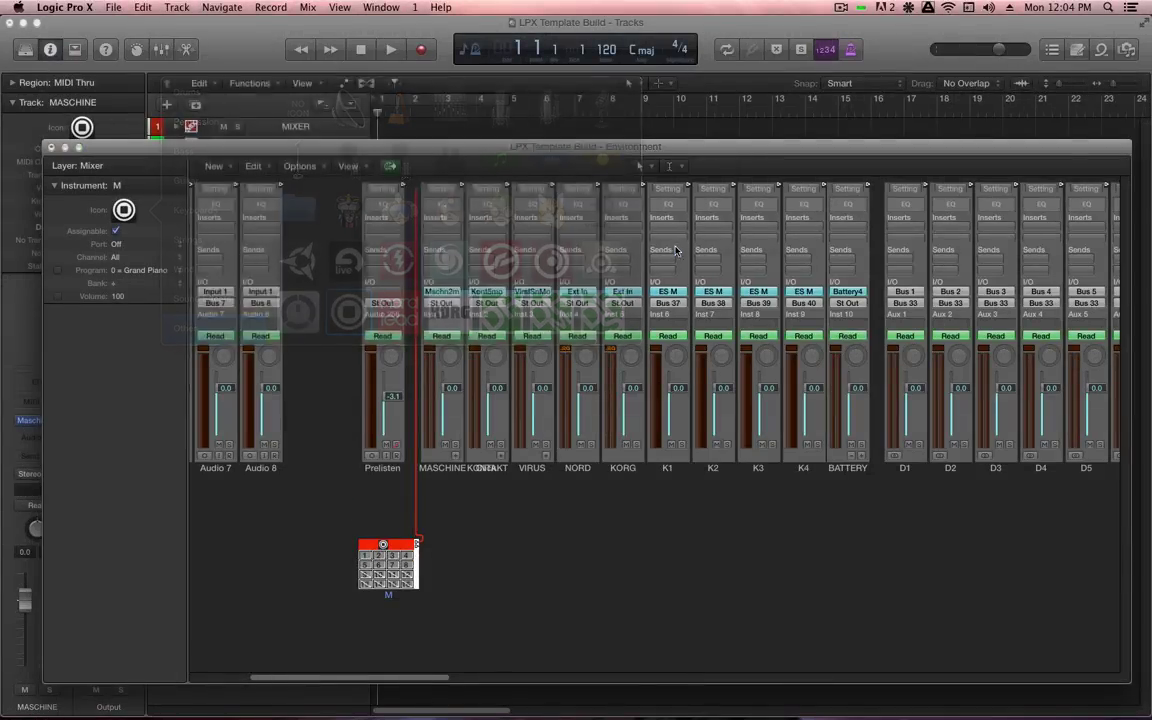
click(436, 573)
- Add a second multi-instrument beside M in the Environment and name it K
click(213, 166)
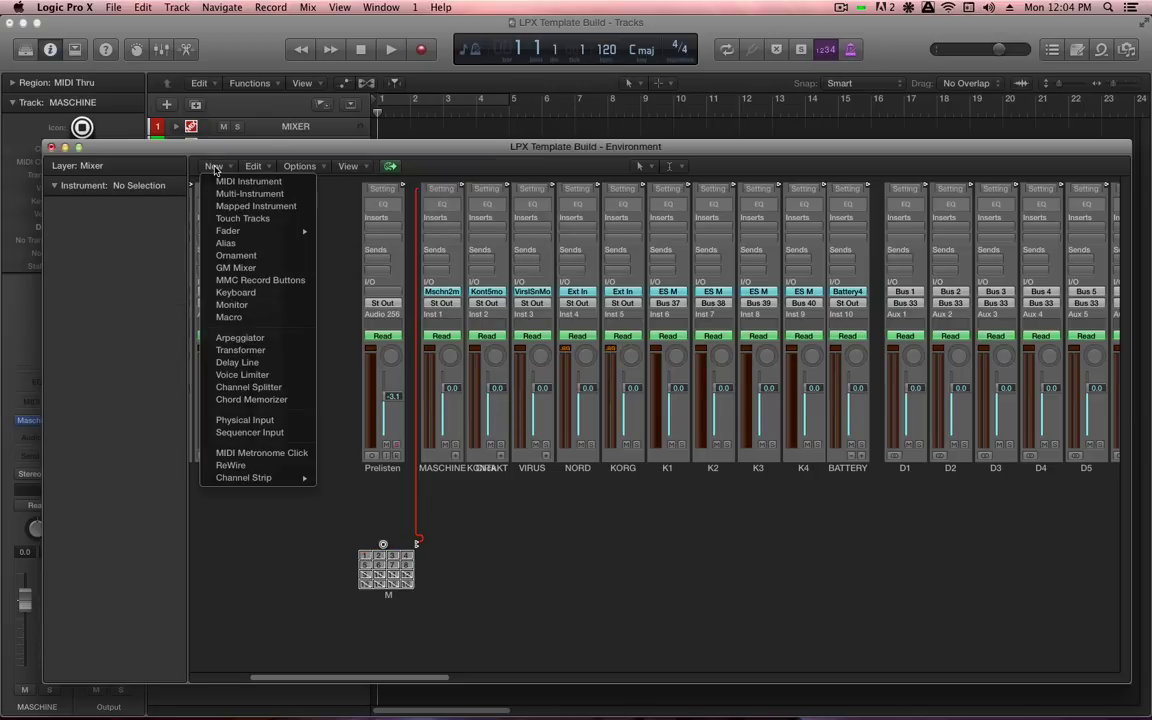
click(283, 346)
drag(271, 537, 470, 597)
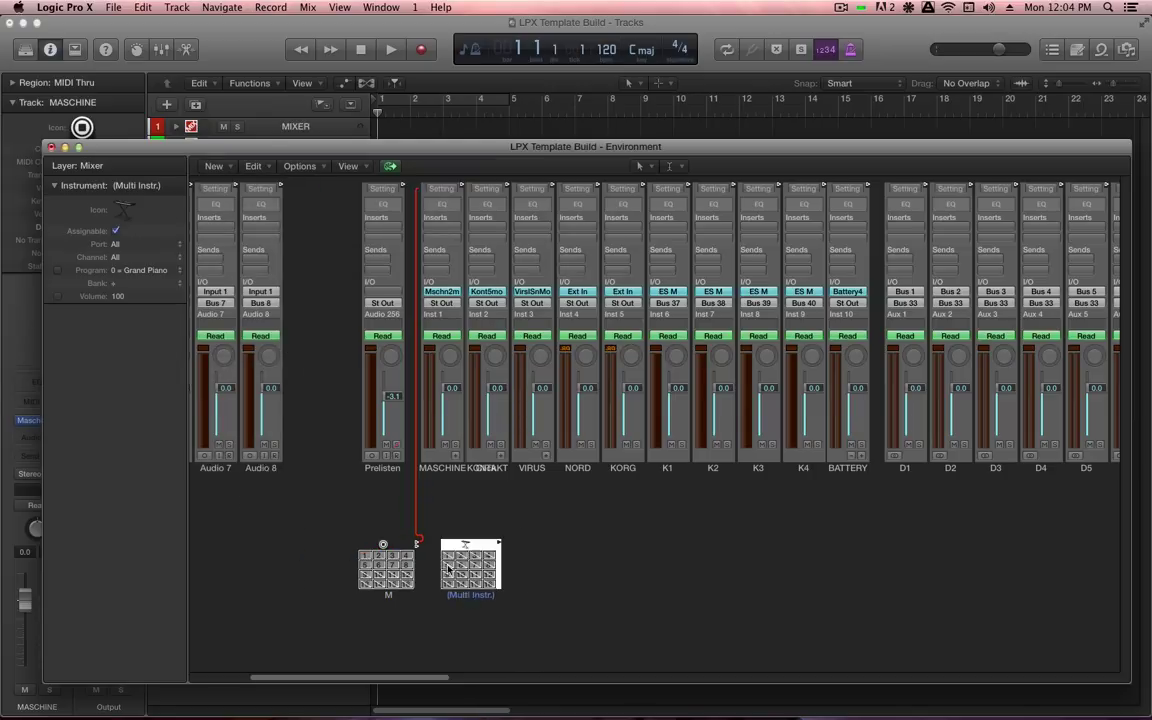
click(124, 192)
double_click(124, 193)
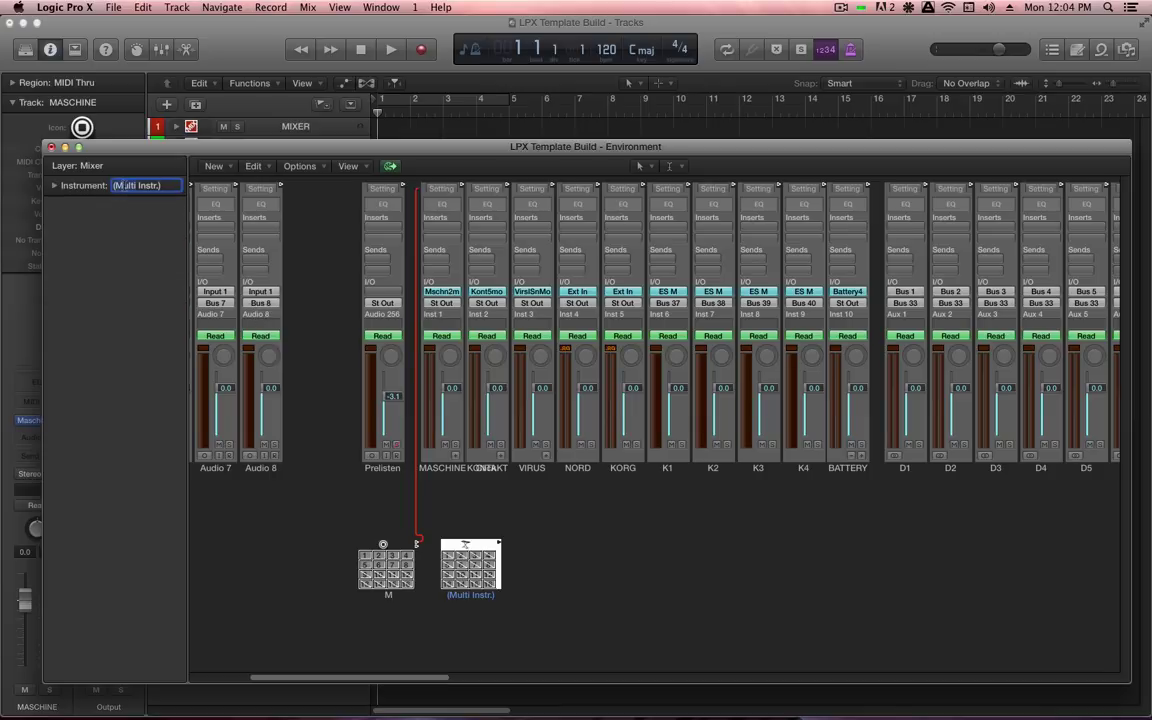
text(K)
key(shift+Return)
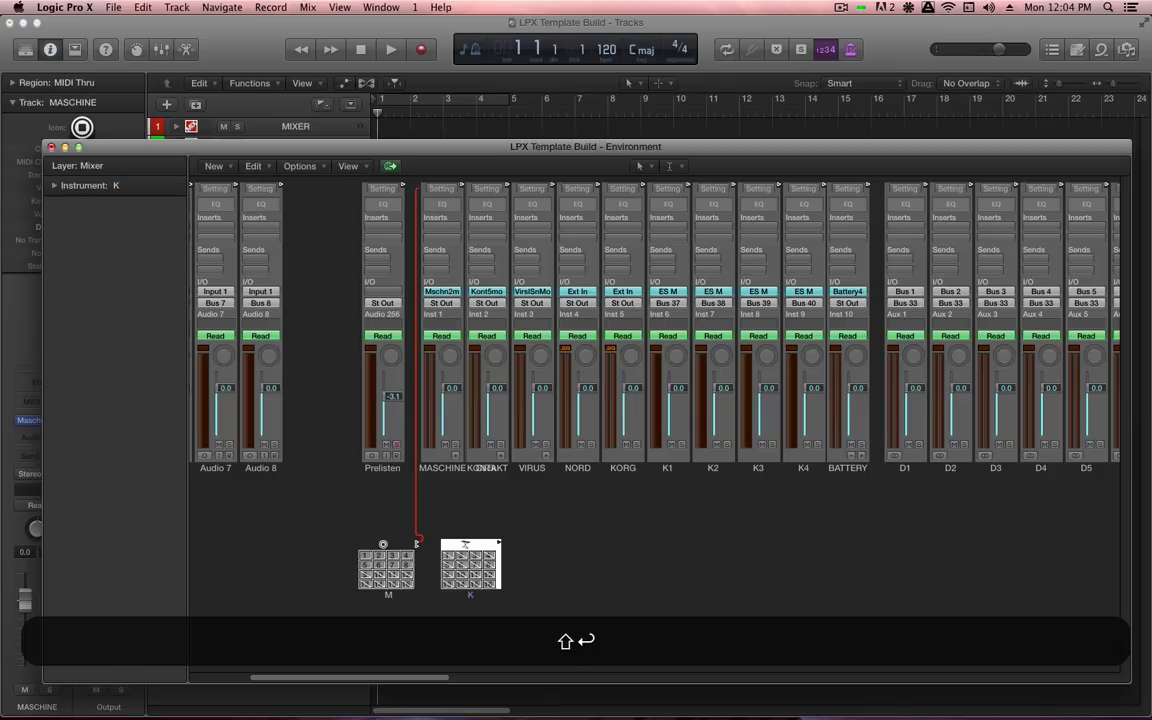
click(110, 187)
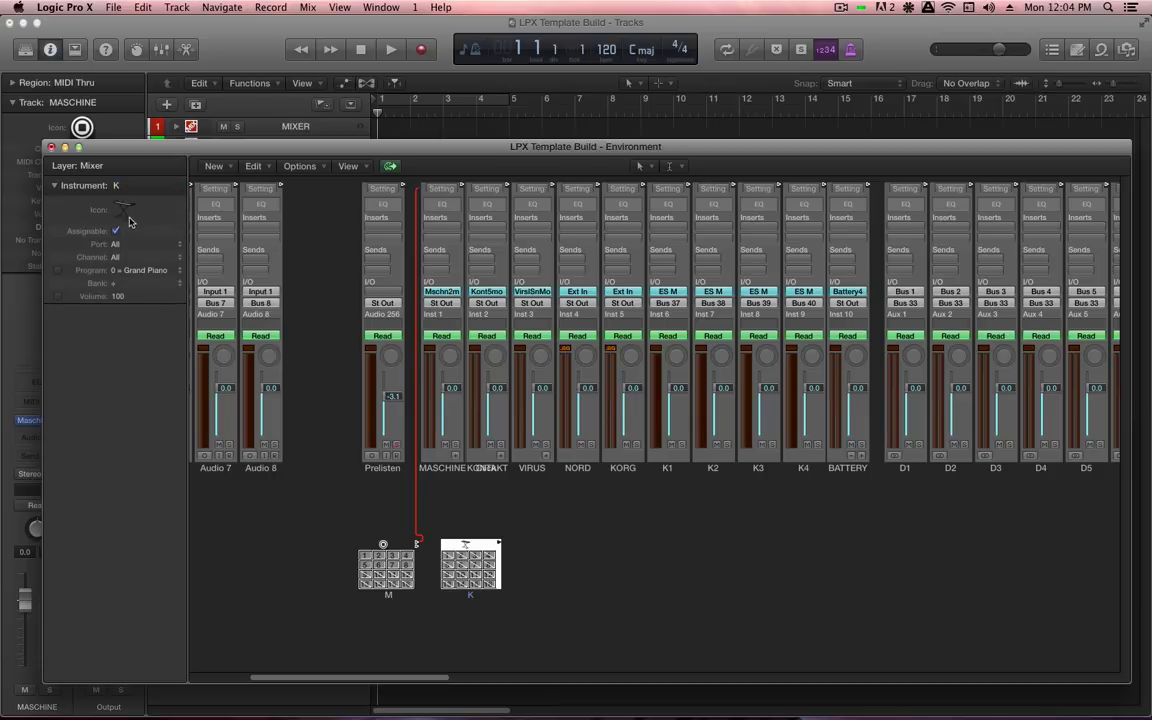
click(122, 208)
click(580, 612)
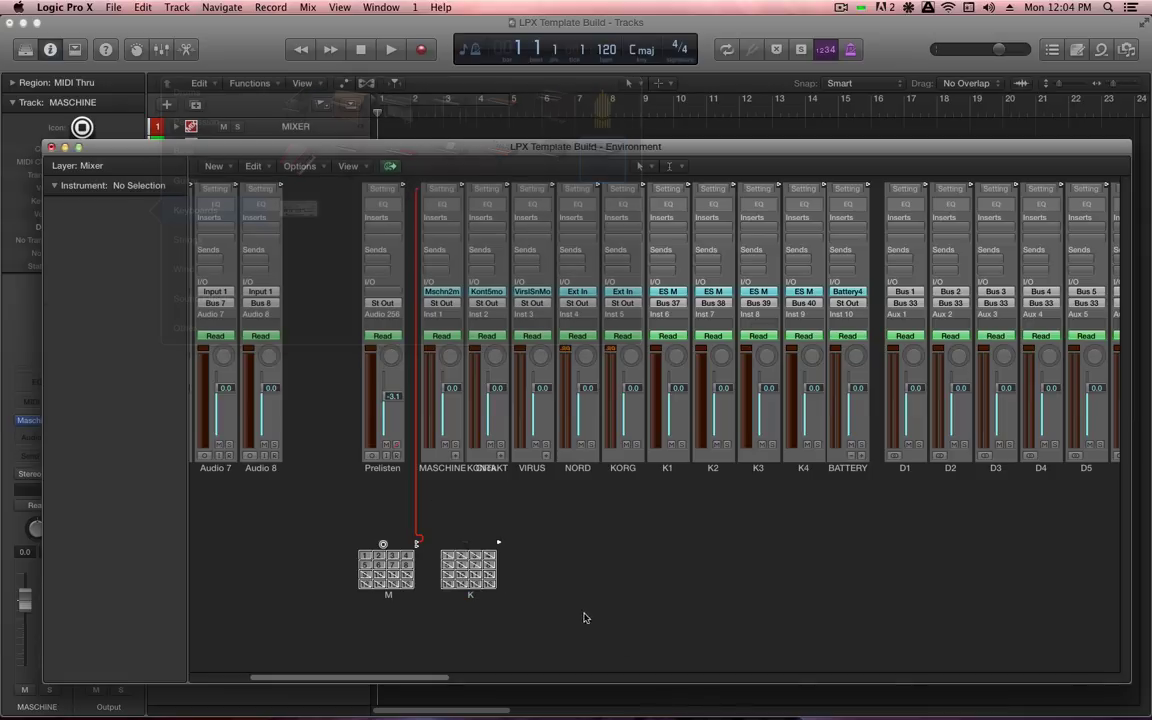
click(468, 565)
click(130, 212)
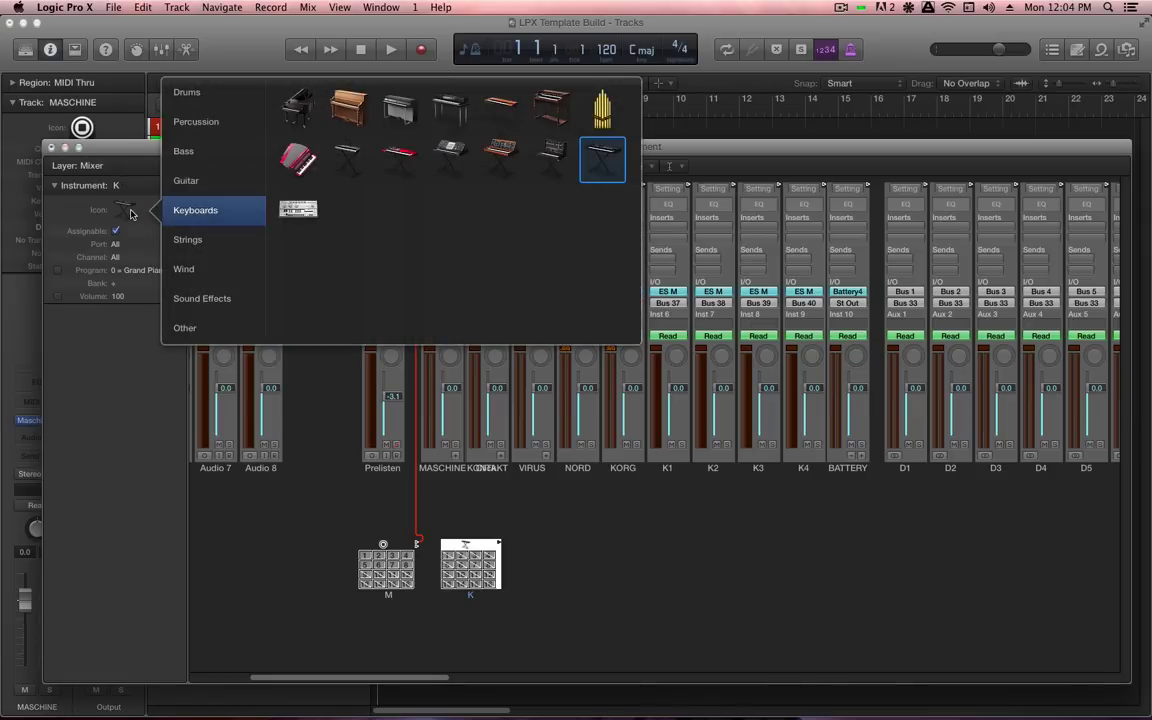
click(583, 617)
- Activate all 16 subchannels of multi-instrument K
click(451, 561)
key(Right)
key(Right)
key(Right)
key(Right)
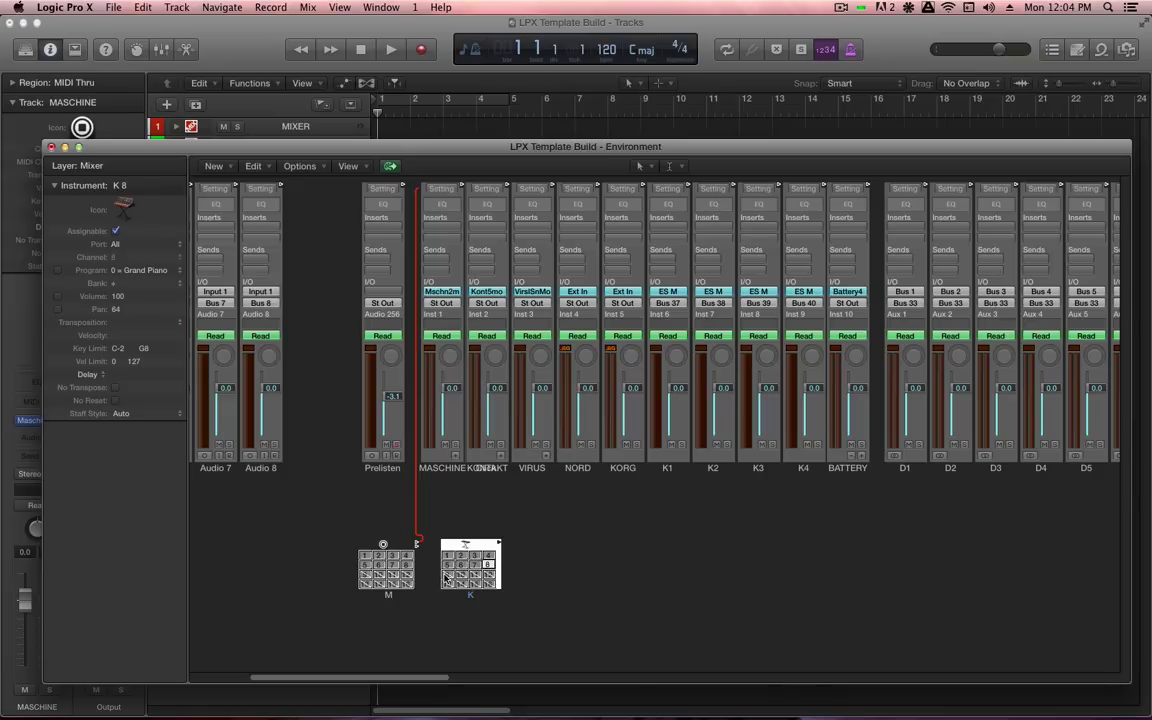
click(447, 584)
key(Right)
key(Right)
key(Right)
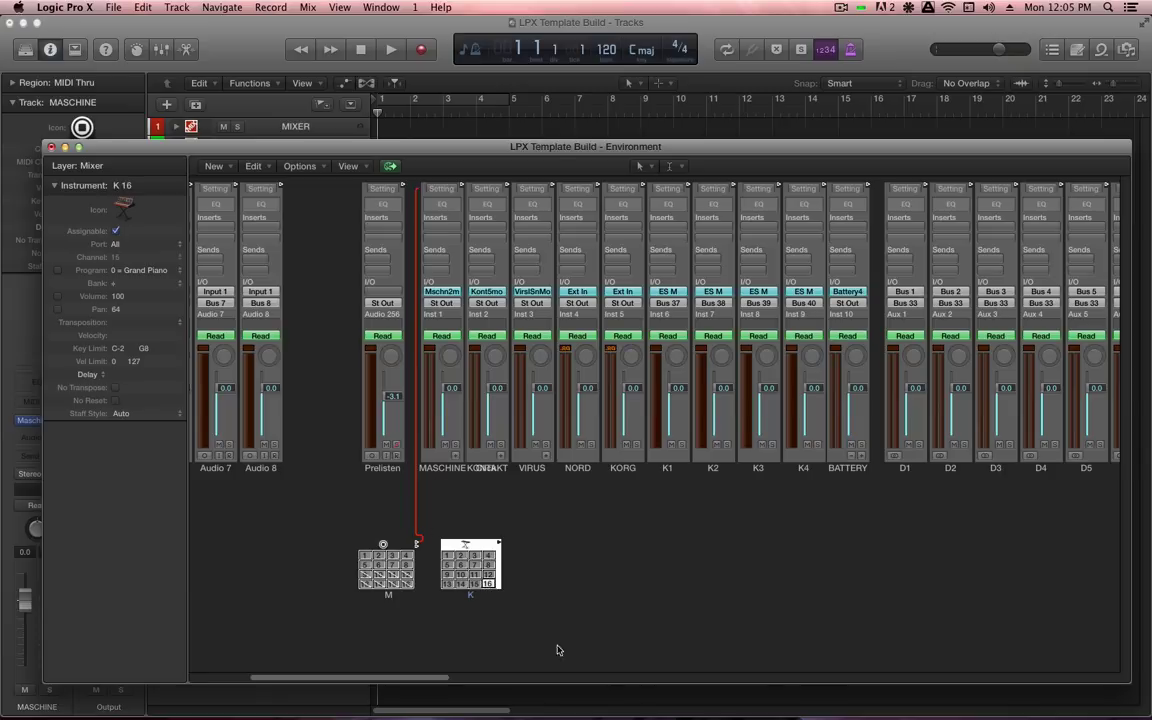
- Select the whole multi-instrument K and assign the Kontakt icon to it and all of its subchannels
mouse_move(400, 488)
mouse_down()
mouse_move(463, 535)
mouse_move(424, 492)
mouse_up()
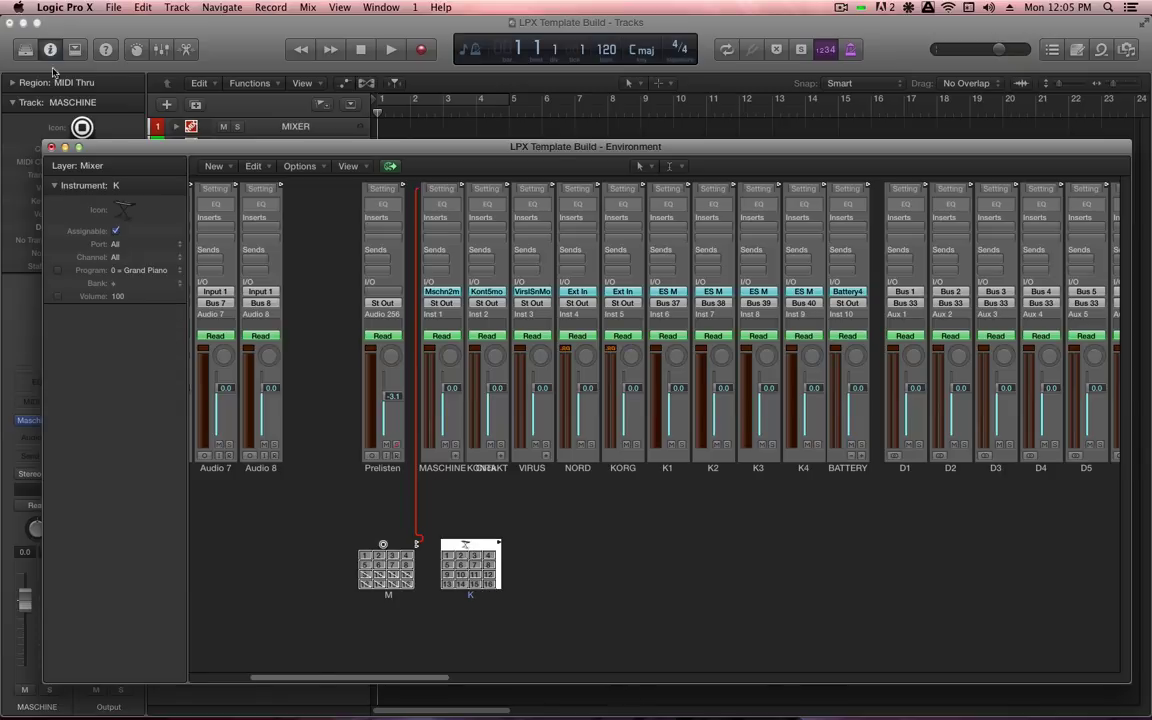
click(120, 207)
click(186, 330)
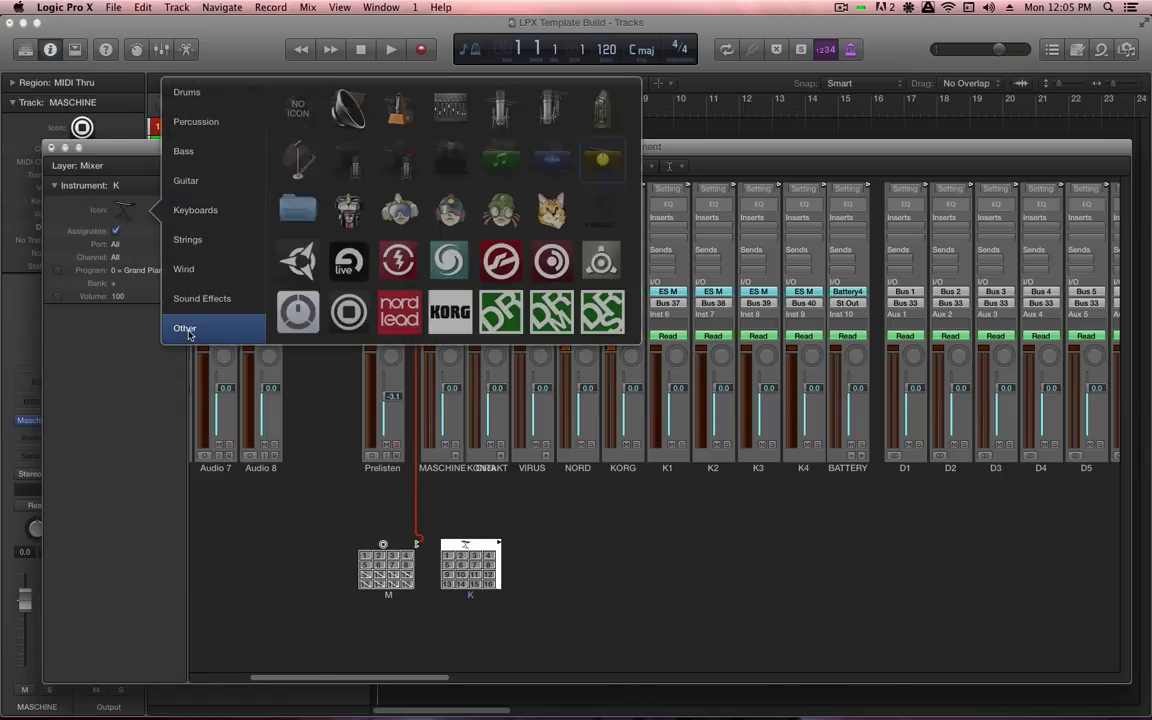
click(440, 250)
click(663, 250)
click(530, 555)
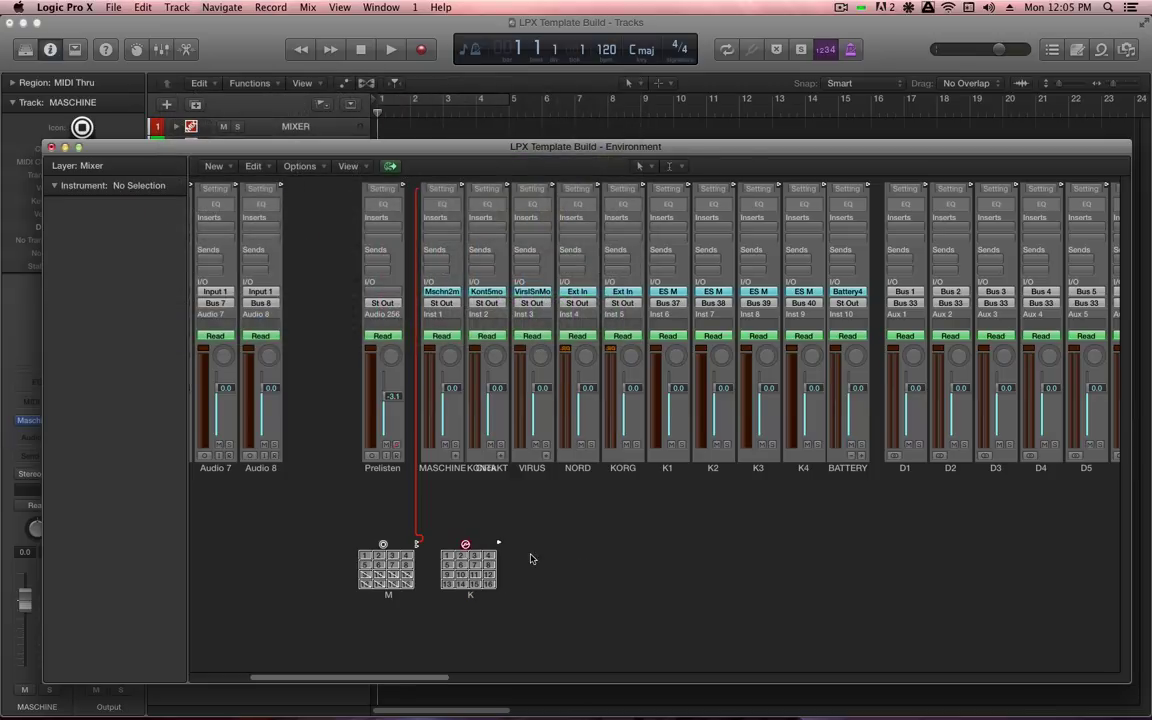
- Colour multi-instrument K and its subchannels yellow, and cable it to the KONTAKT channel strip, removing the channel port setting
click(467, 548)
key(alt+c)
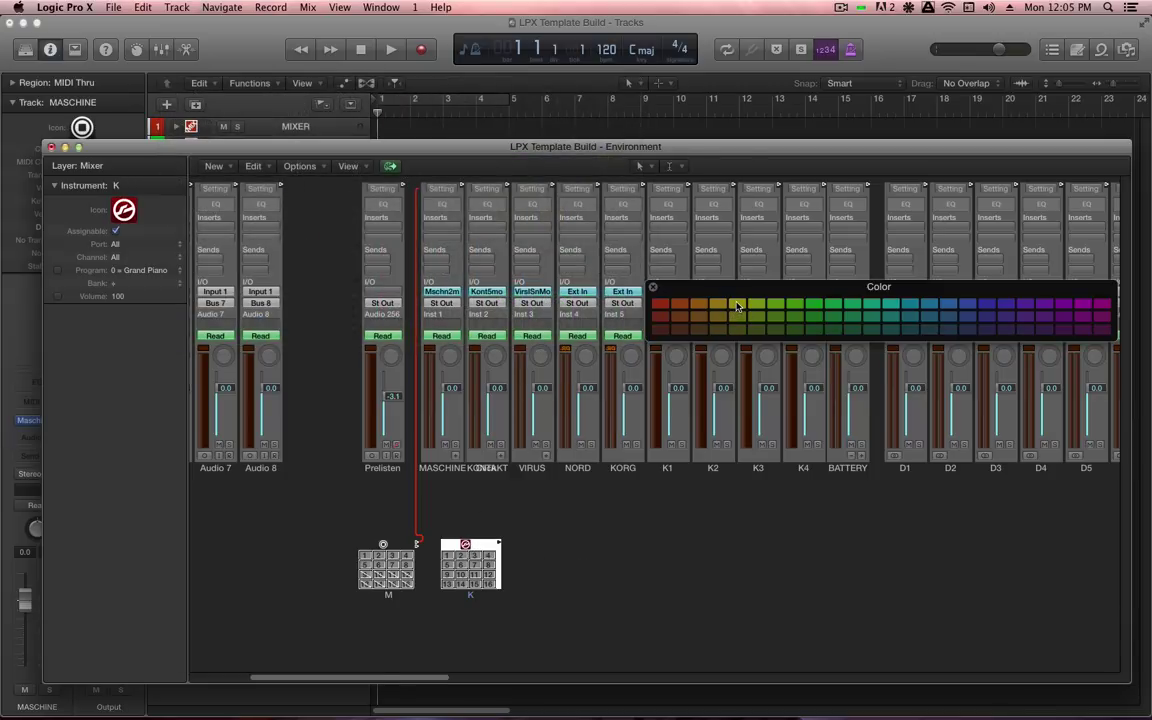
click(734, 305)
click(690, 252)
click(540, 558)
drag(495, 541, 487, 454)
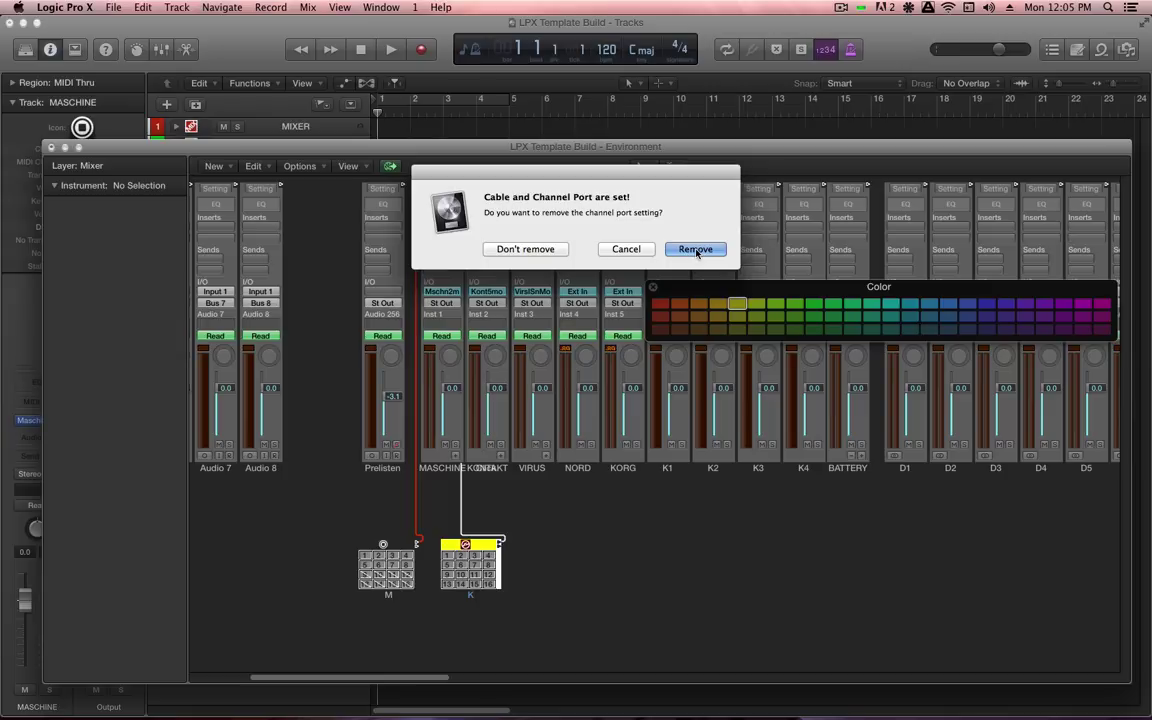
click(696, 253)
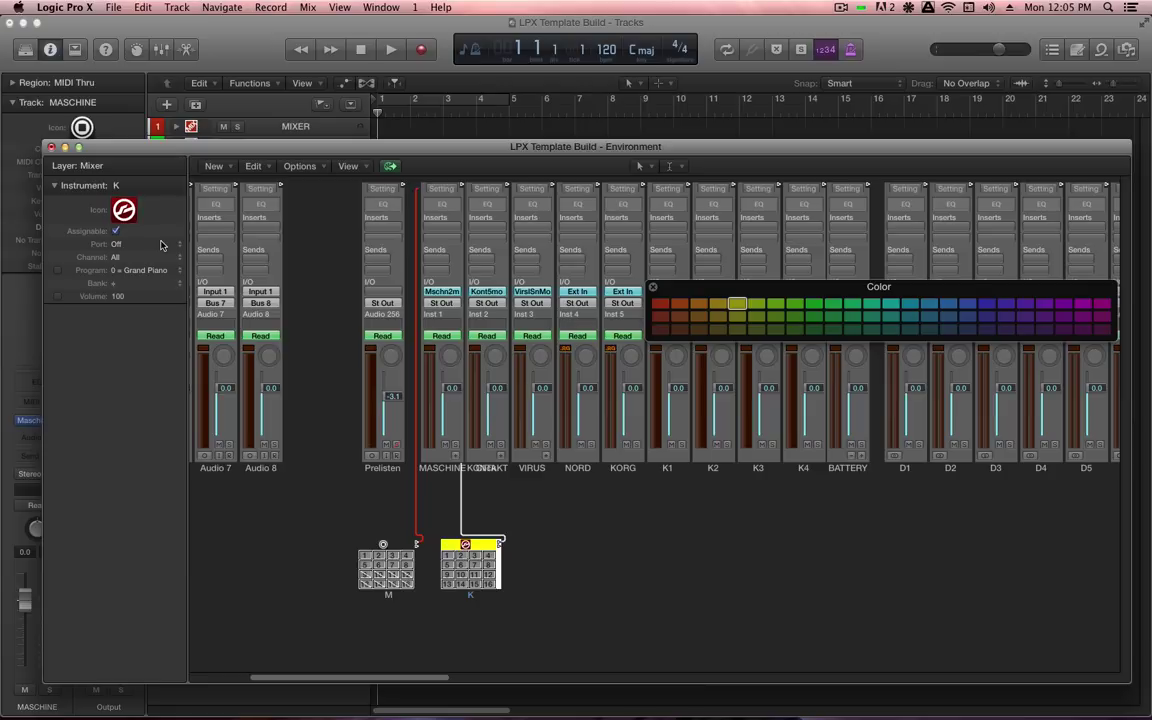
- Add a third multi-instrument beside K and activate its subchannels 1 to 3
click(213, 166)
click(249, 193)
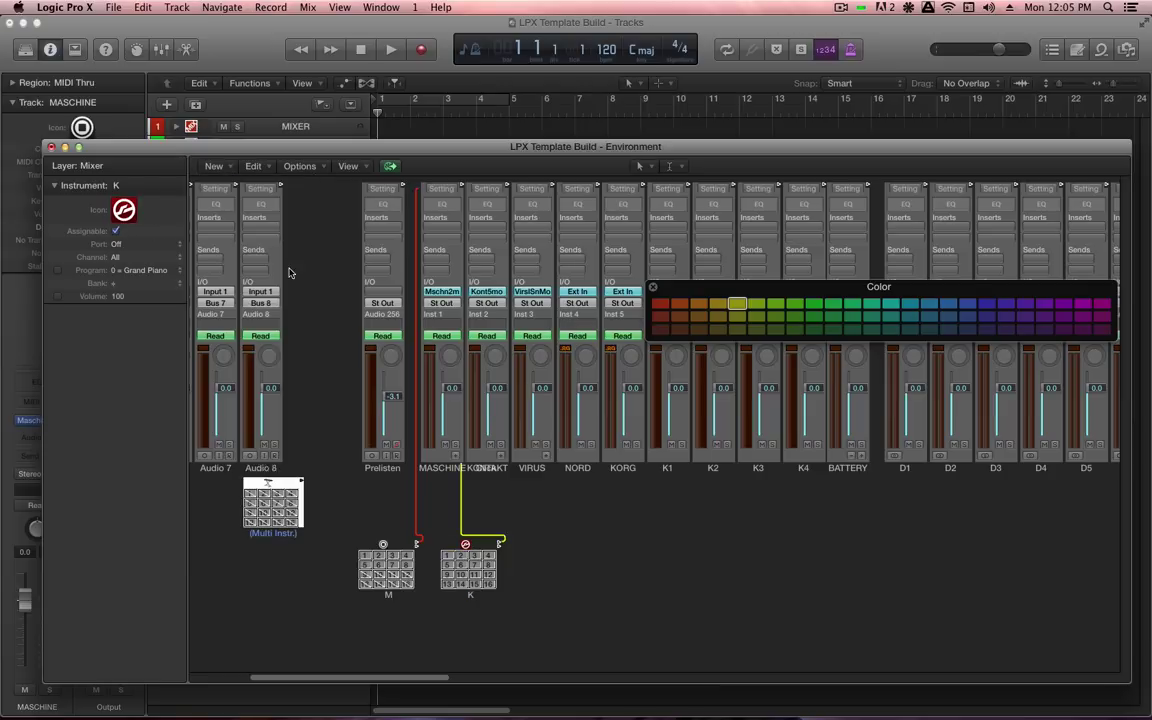
drag(245, 486, 542, 547)
click(508, 473)
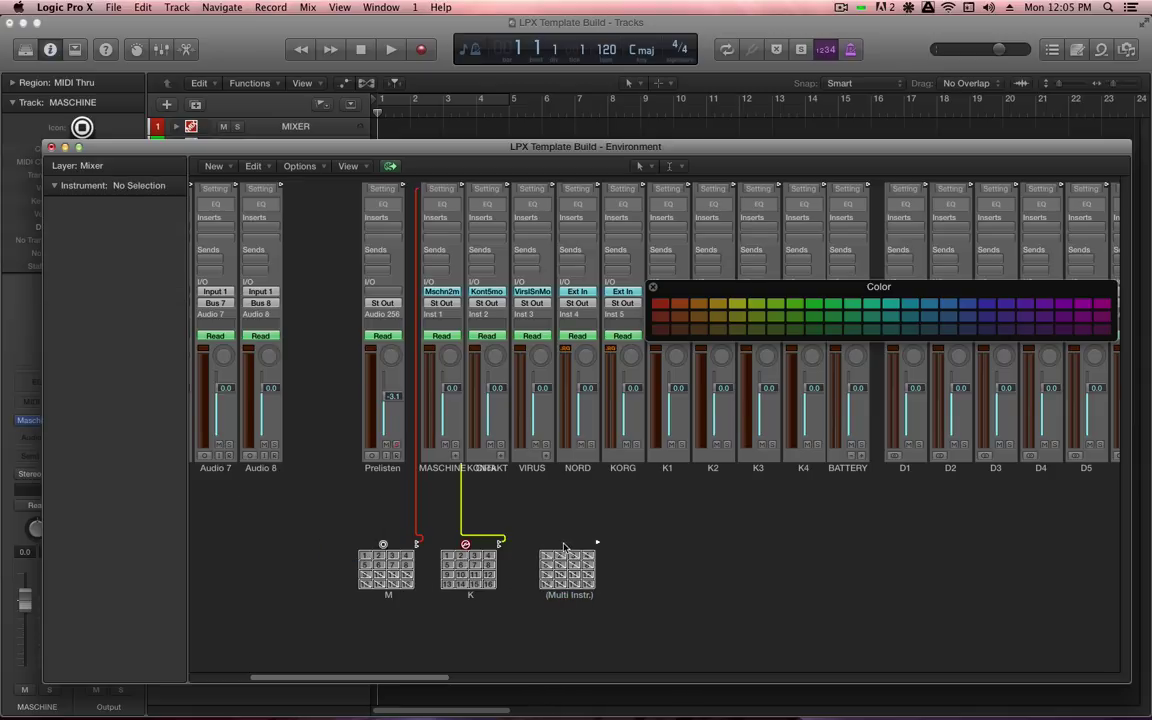
click(569, 565)
click(572, 554)
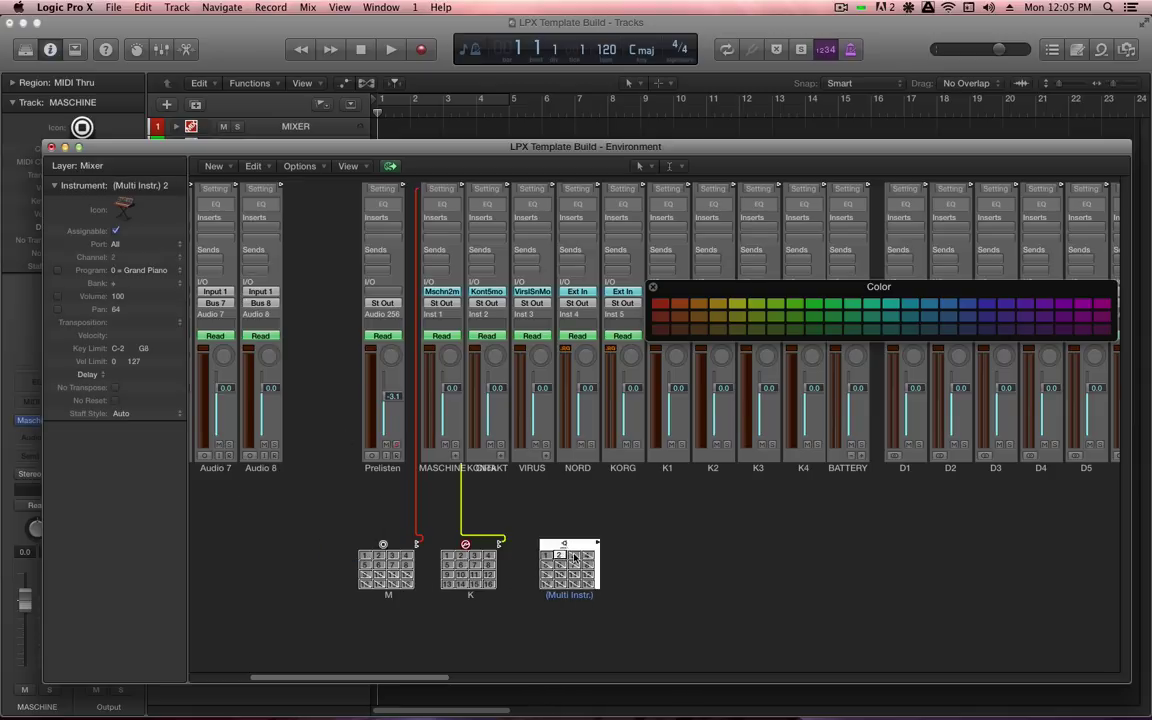
- Select the whole third multi-instrument and assign the Virus icon to it and all of its subchannels
drag(541, 539, 528, 487)
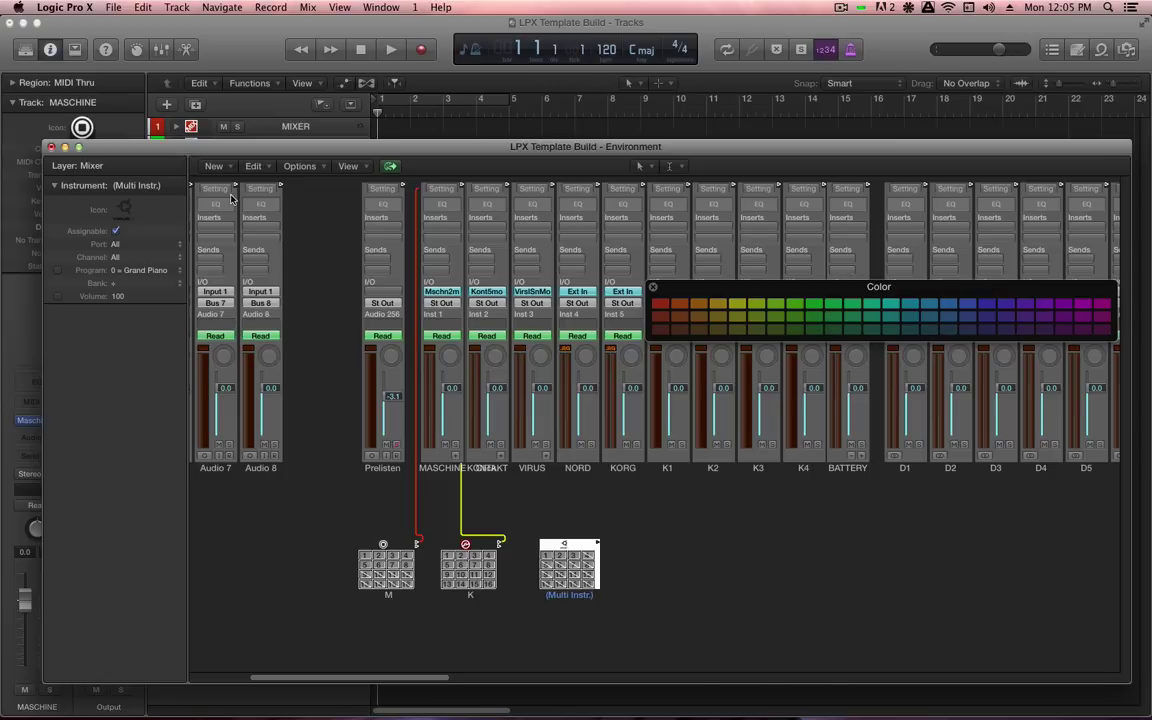
click(118, 200)
click(549, 196)
click(674, 249)
- Colour the third multi-instrument and its subchannels blue, and cable it to the VIRUS channel strip, removing the channel port setting
click(506, 490)
click(878, 305)
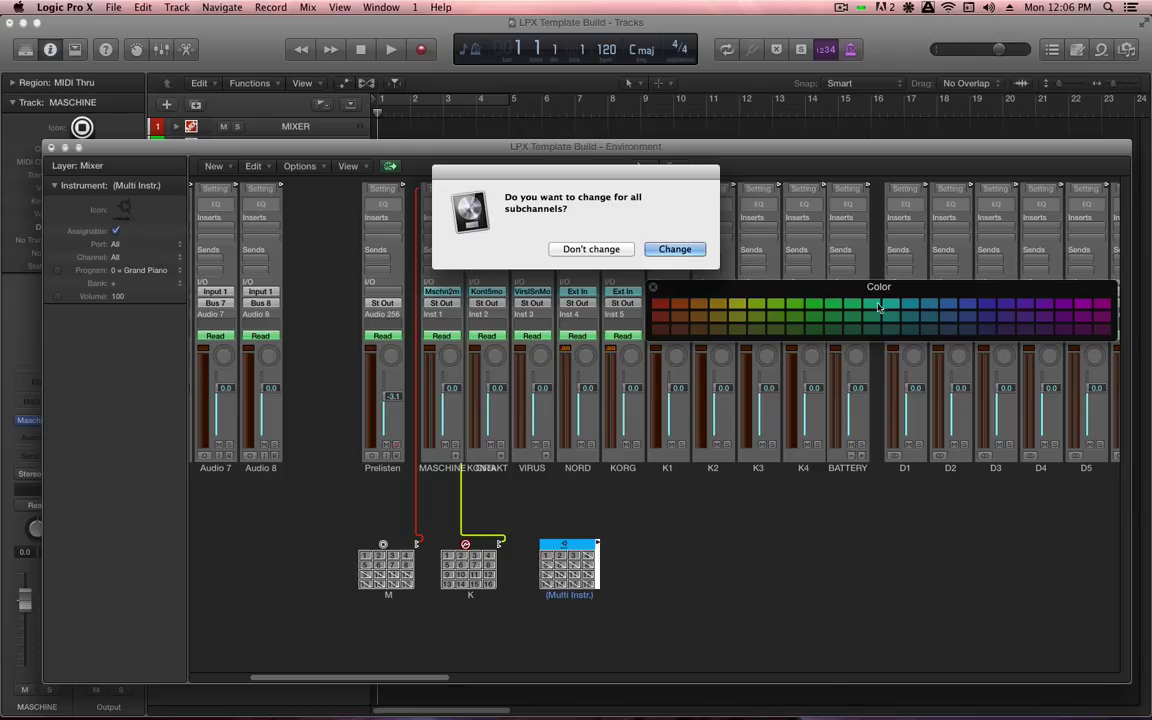
click(674, 249)
drag(600, 548, 495, 417)
click(696, 249)
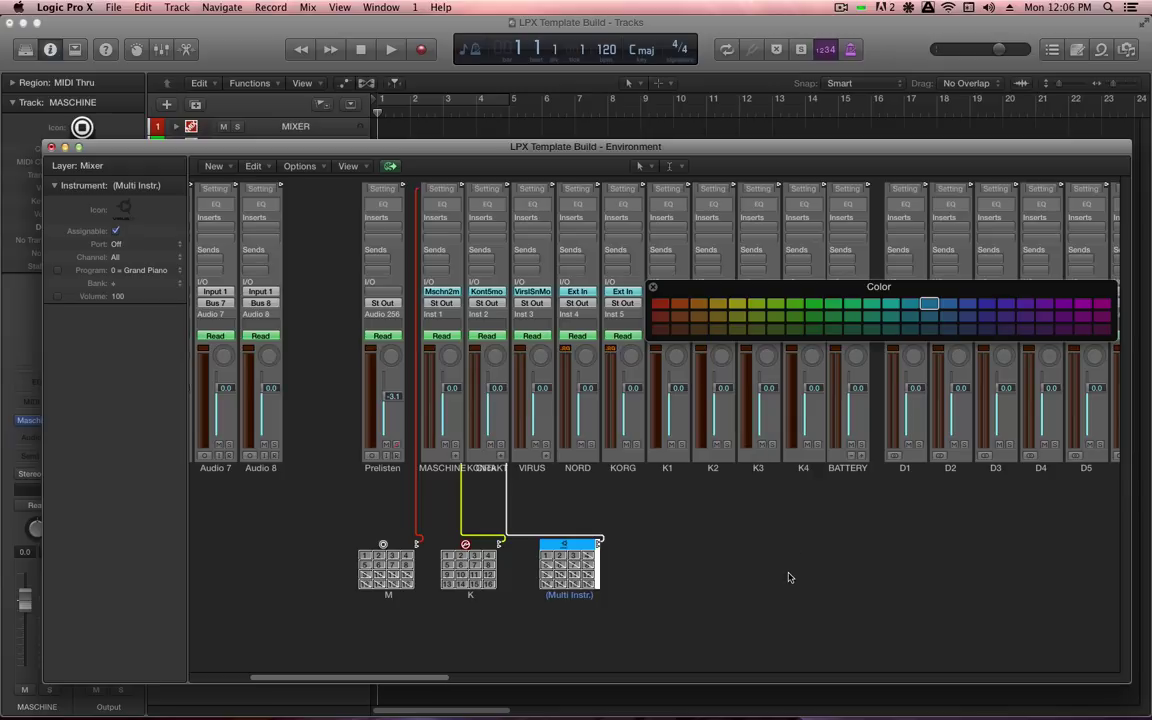
- Deselect the multi-instrument, then close the color palette and the Environment window
click(686, 525)
key(alt+c)
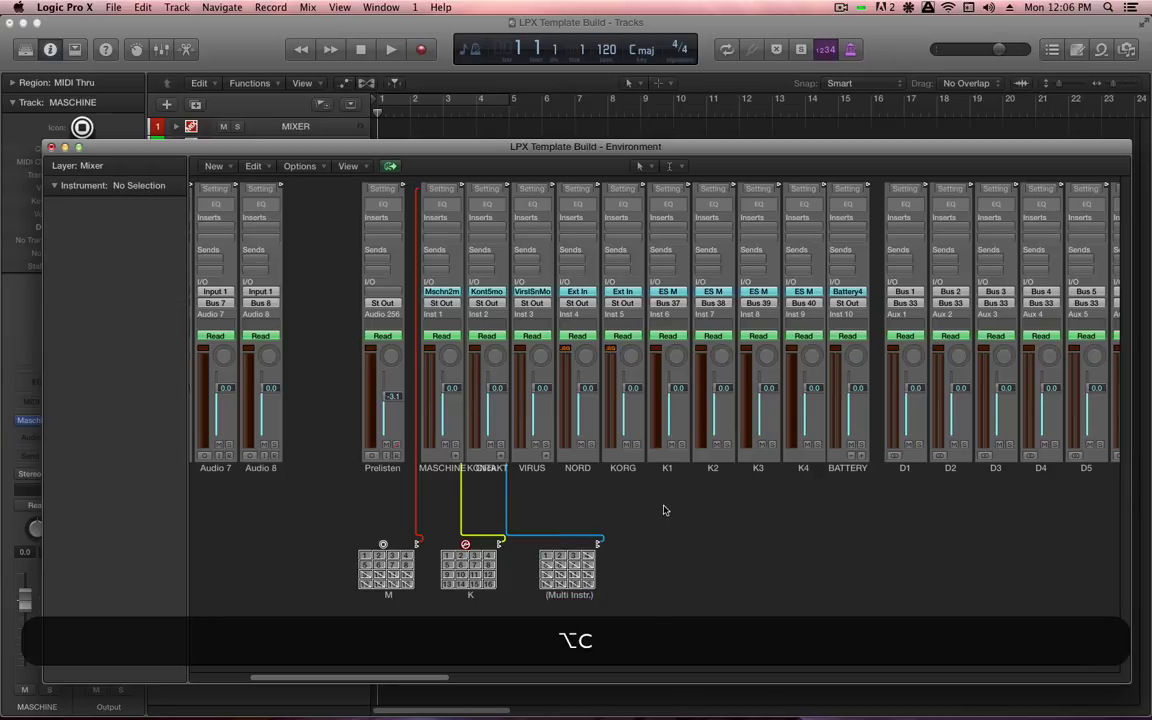
key(super+w)
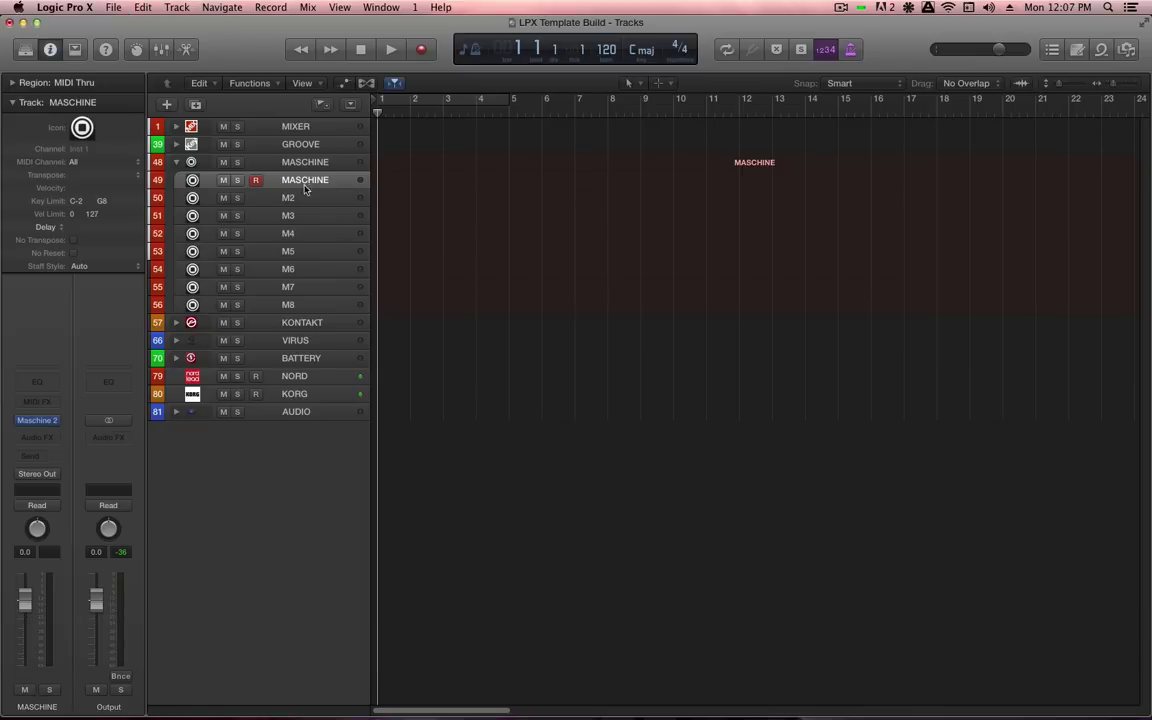
- Create a new track with the same instrument below the MASCHINE instrument track
click(176, 7)
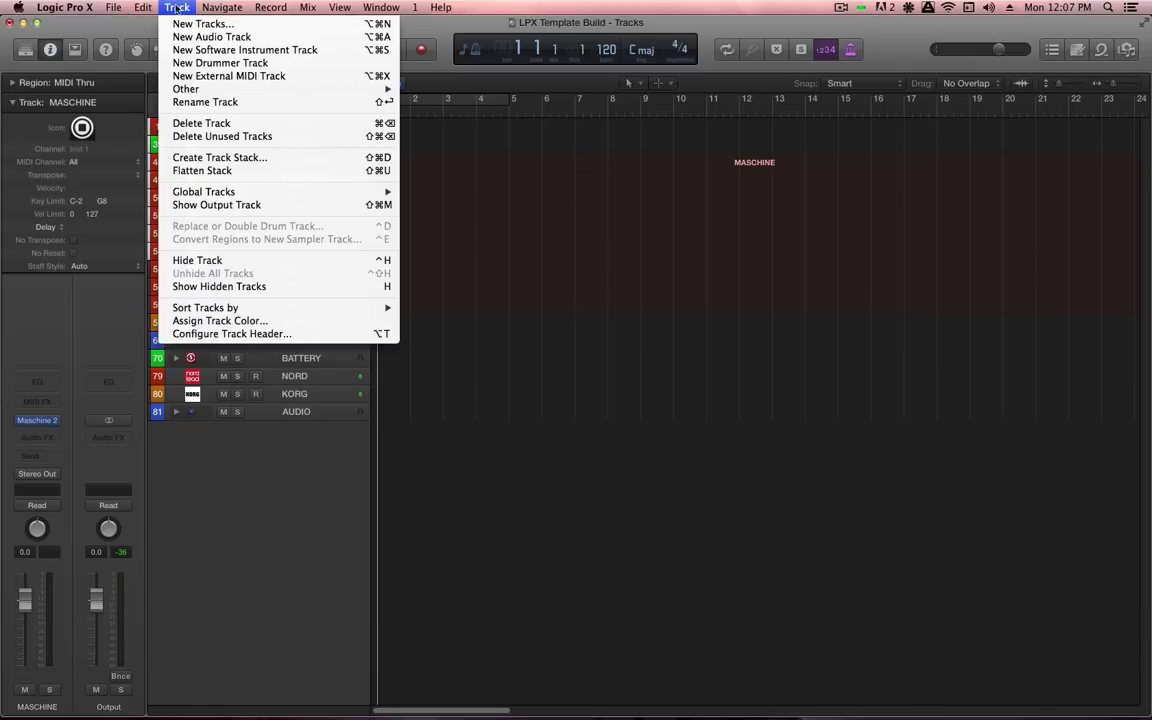
mouse_move(211, 92)
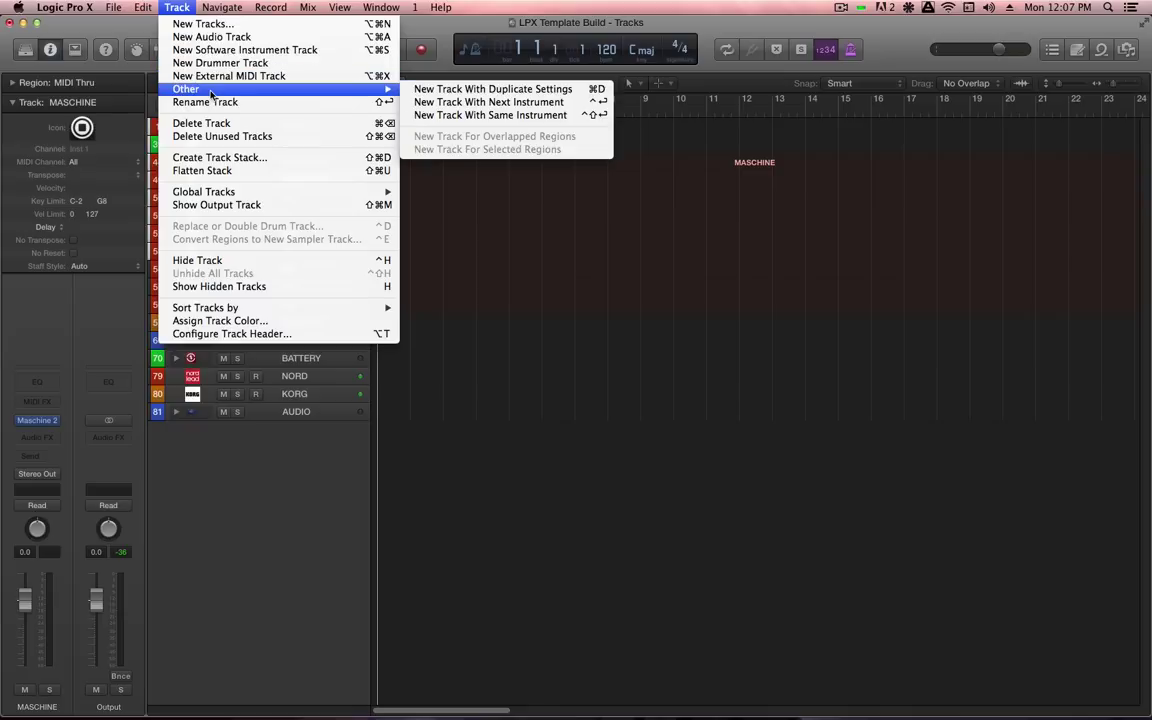
click(548, 115)
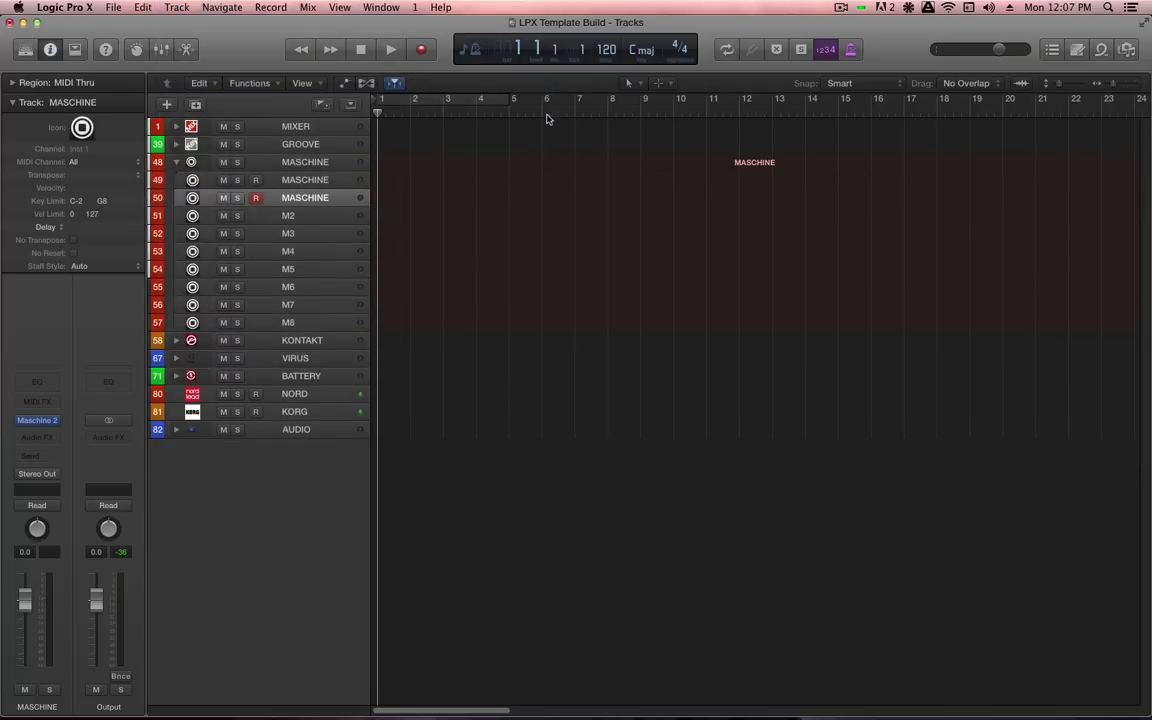
- Reassign the duplicate MASCHINE track to channel 1 of multi-instrument M
ctrl+click(313, 198)
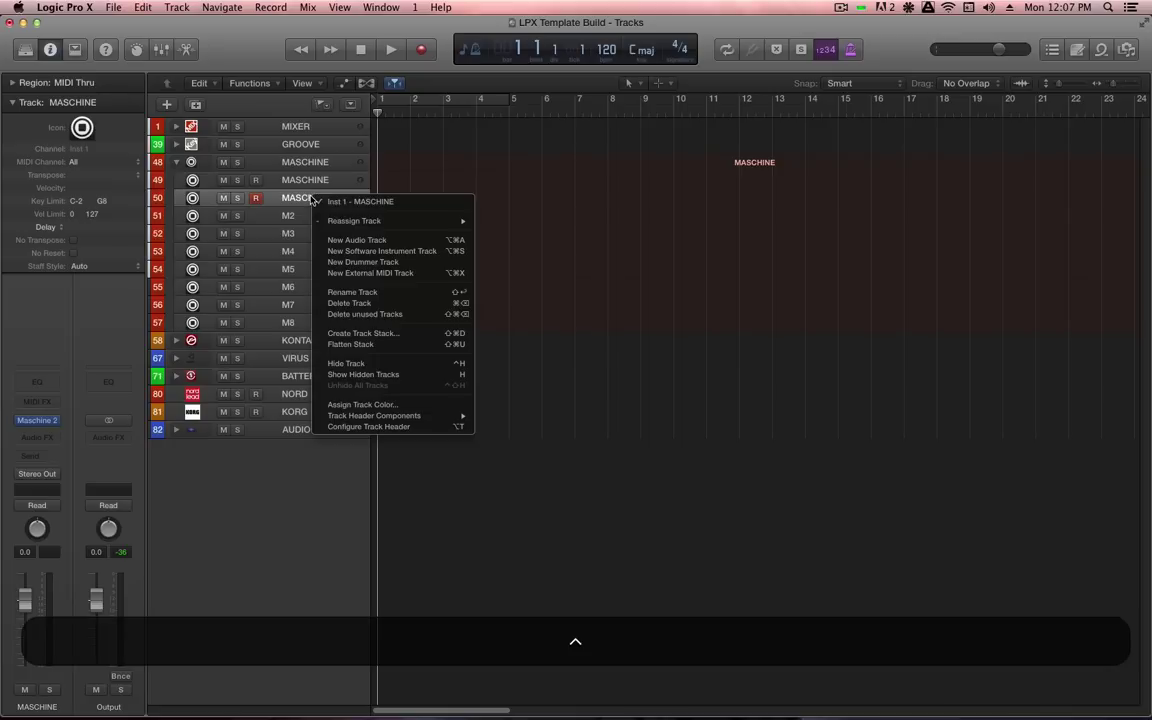
mouse_move(359, 228)
mouse_move(498, 228)
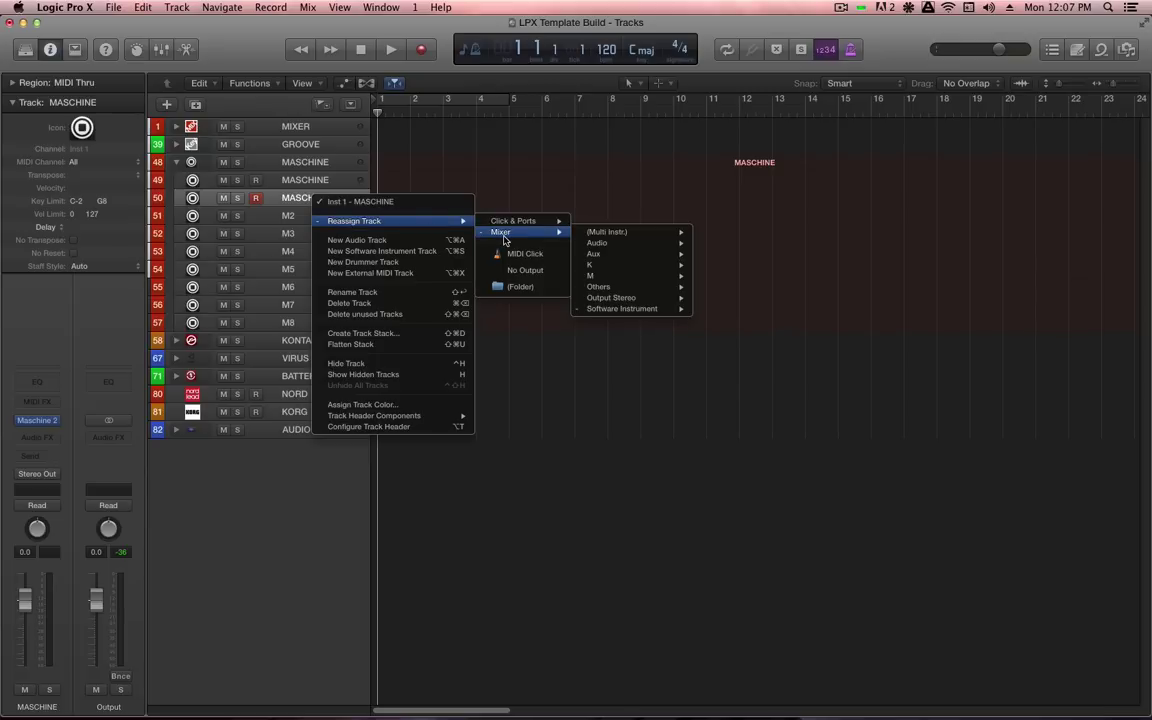
mouse_move(640, 275)
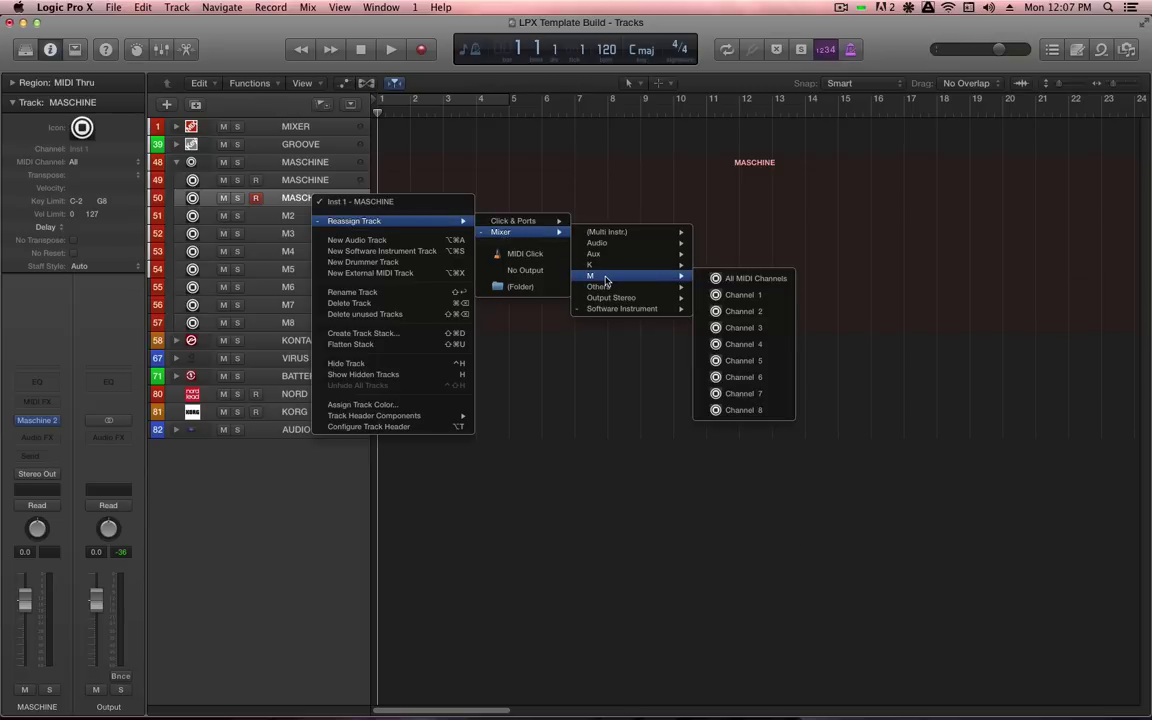
click(736, 297)
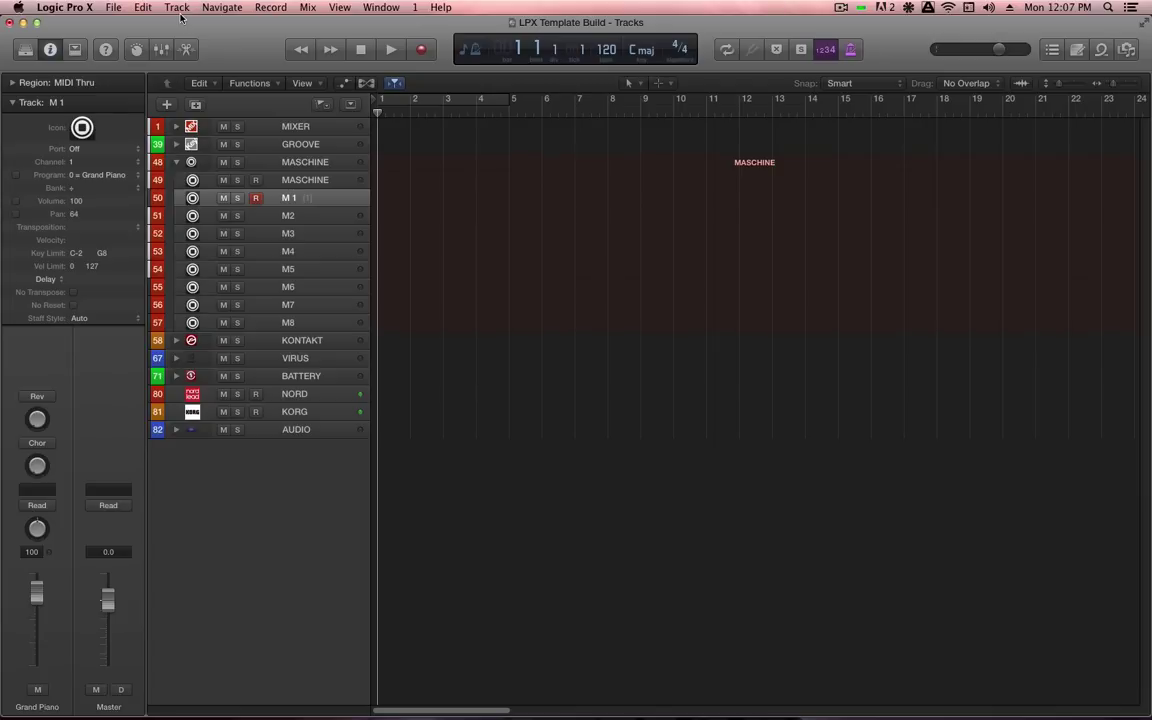
- Add three next-channel tracks below M 1 for channels M 2, M 3 and M 4
click(177, 8)
mouse_move(200, 90)
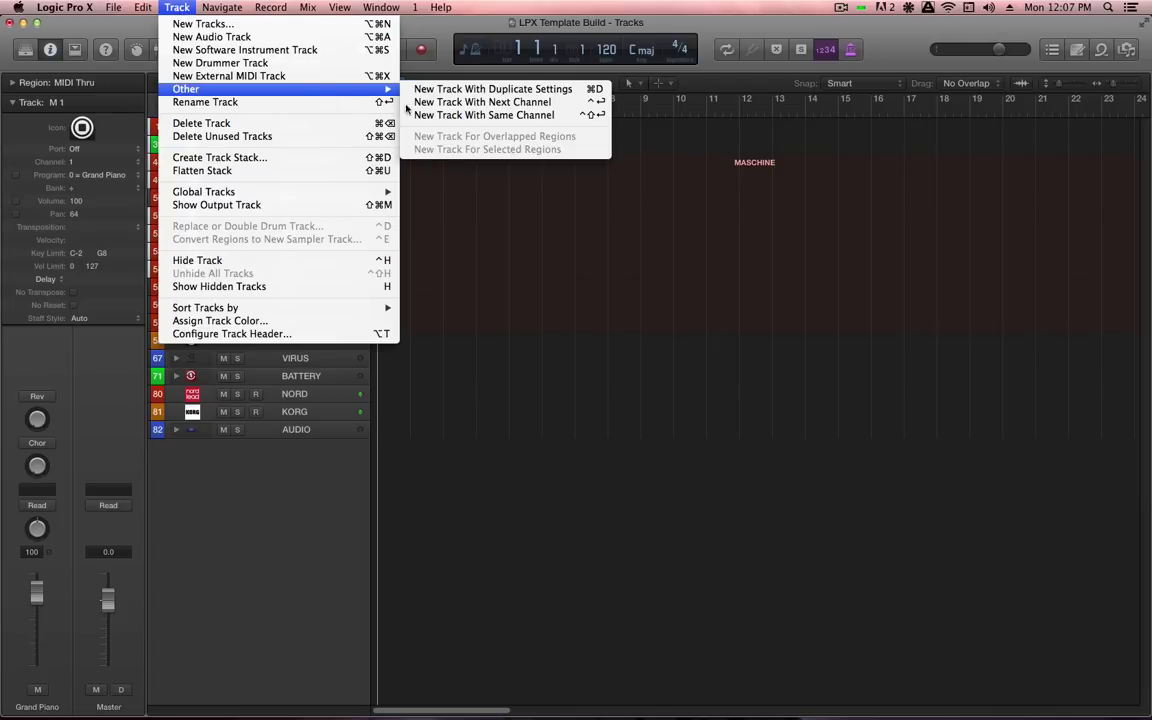
click(533, 104)
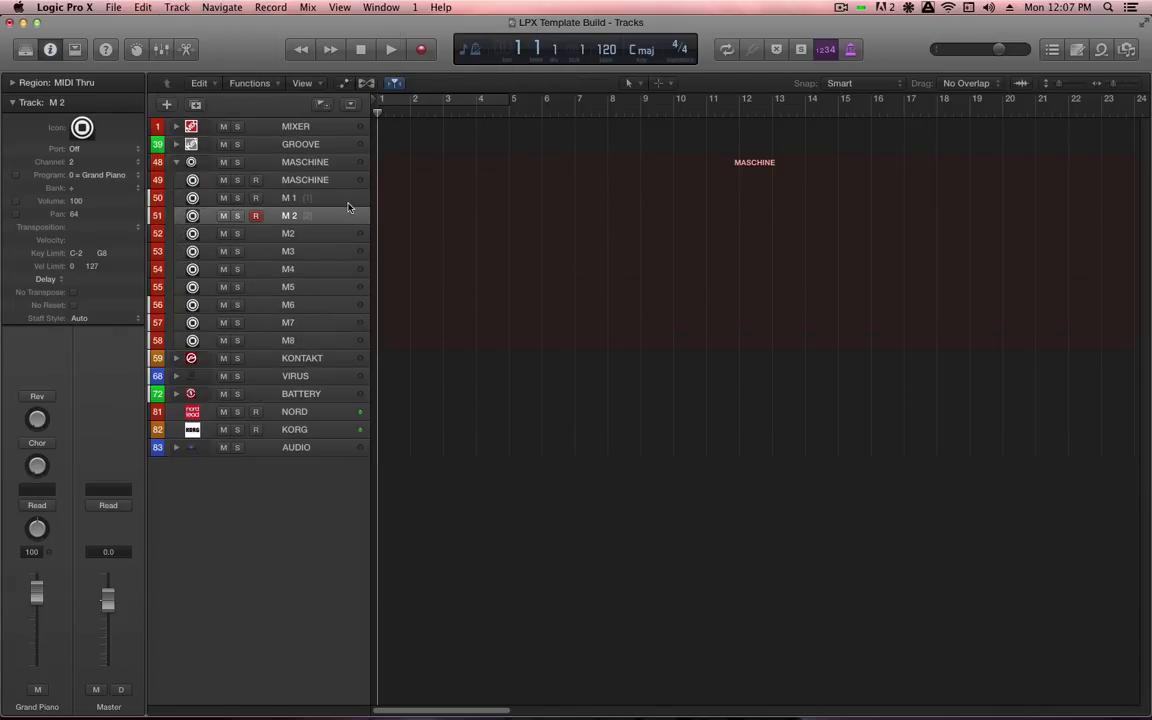
key(ctrl+Return)
key(ctrl+Return)
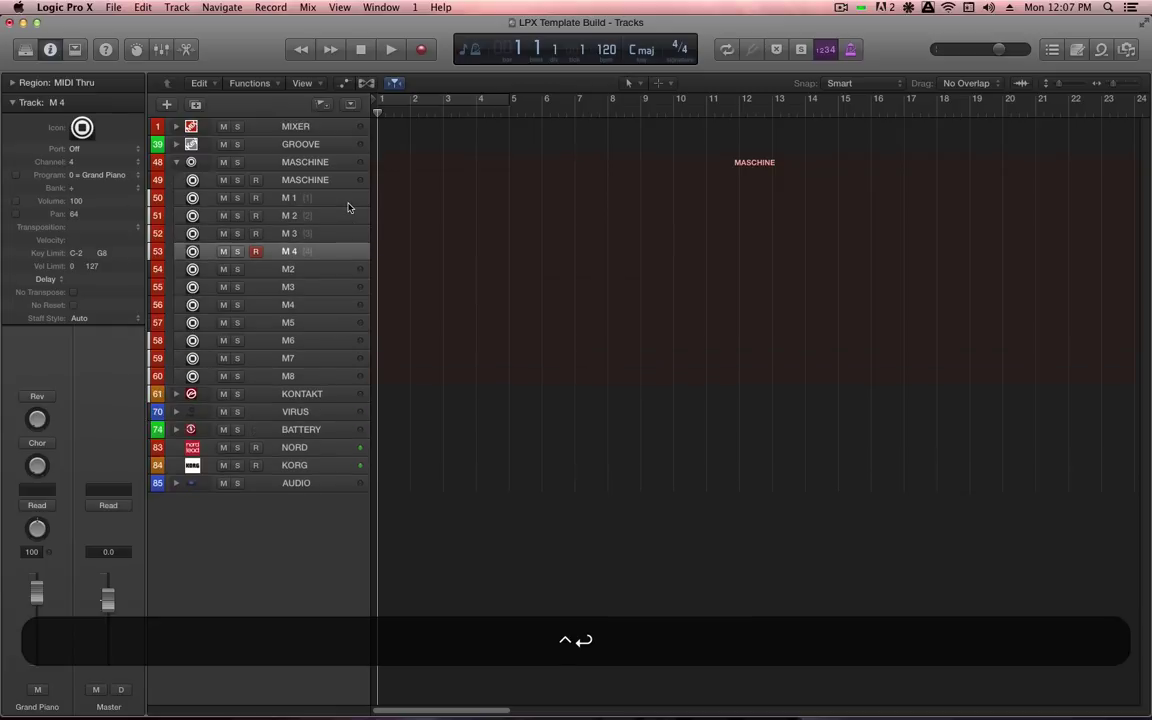
- Move the MASCHINE instrument track below M 4 in its stack and step through the M channel tracks from M 1
drag(298, 180, 305, 271)
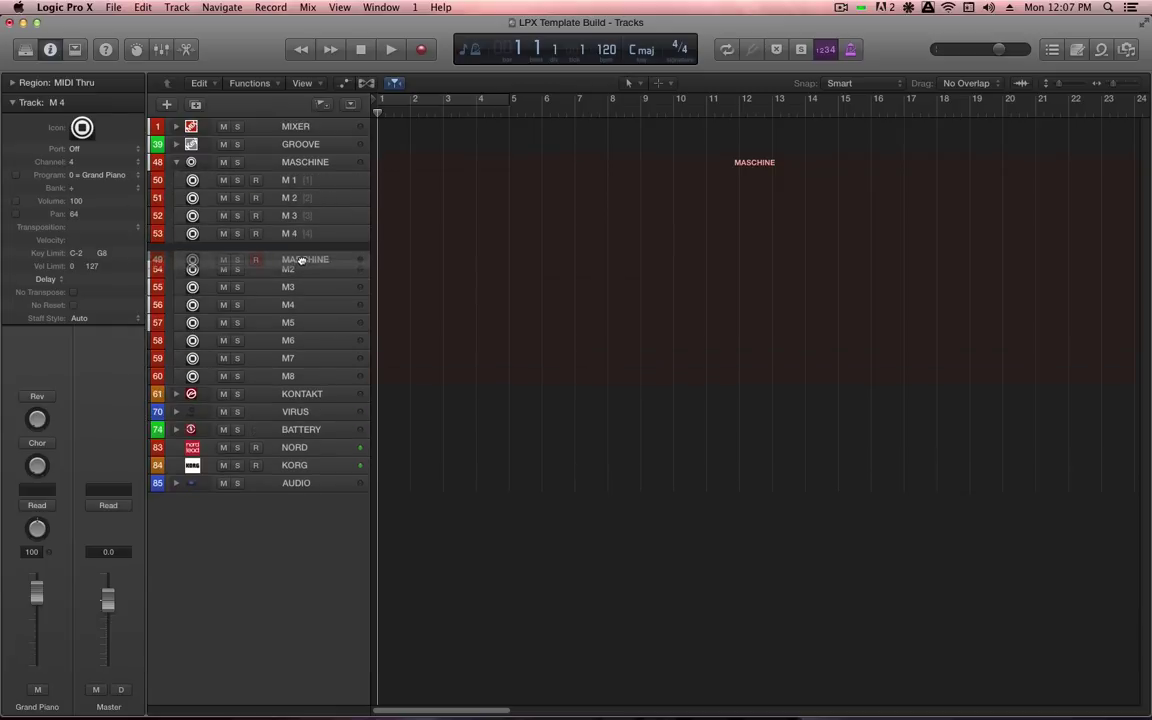
click(320, 182)
key(Down)
key(Down)
key(Down)
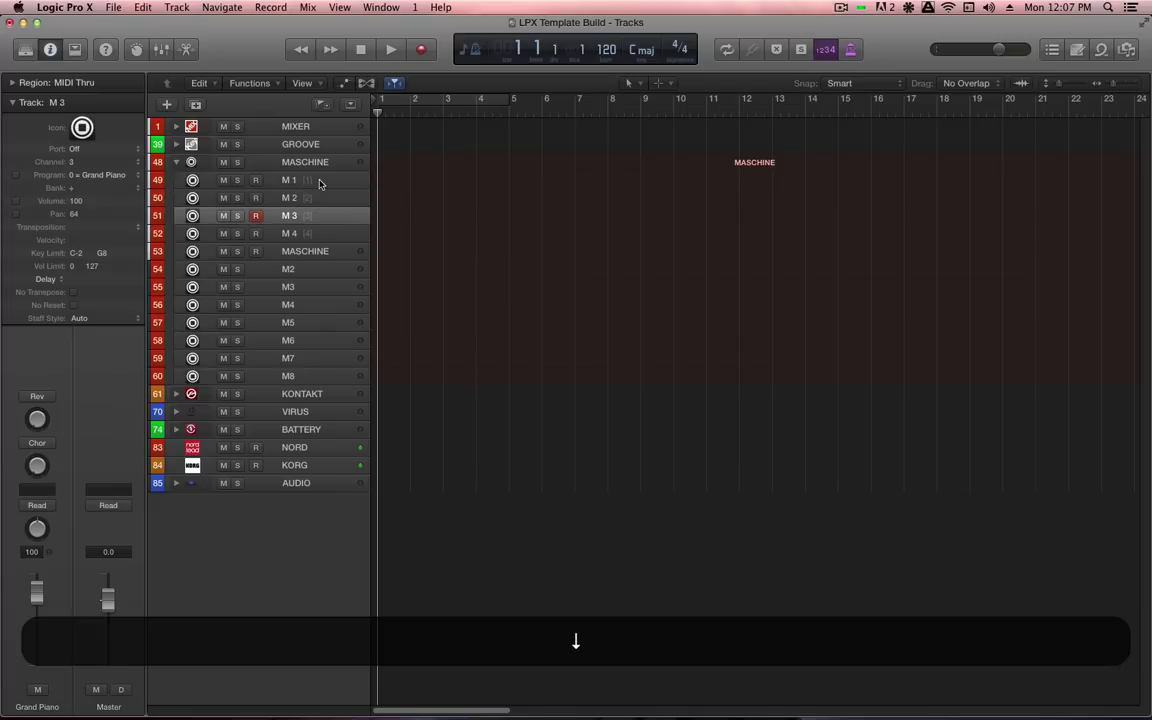
- Collapse the MASCHINE track stack and expand the KONTAKT track stack
click(278, 160)
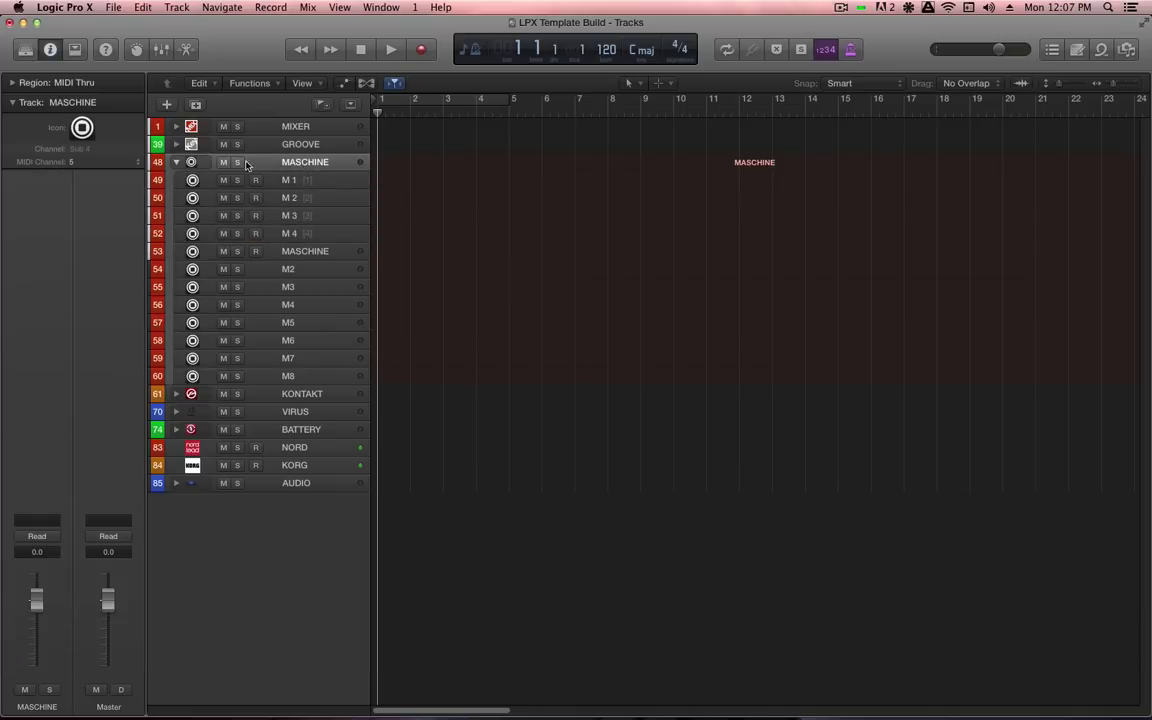
click(176, 162)
click(324, 181)
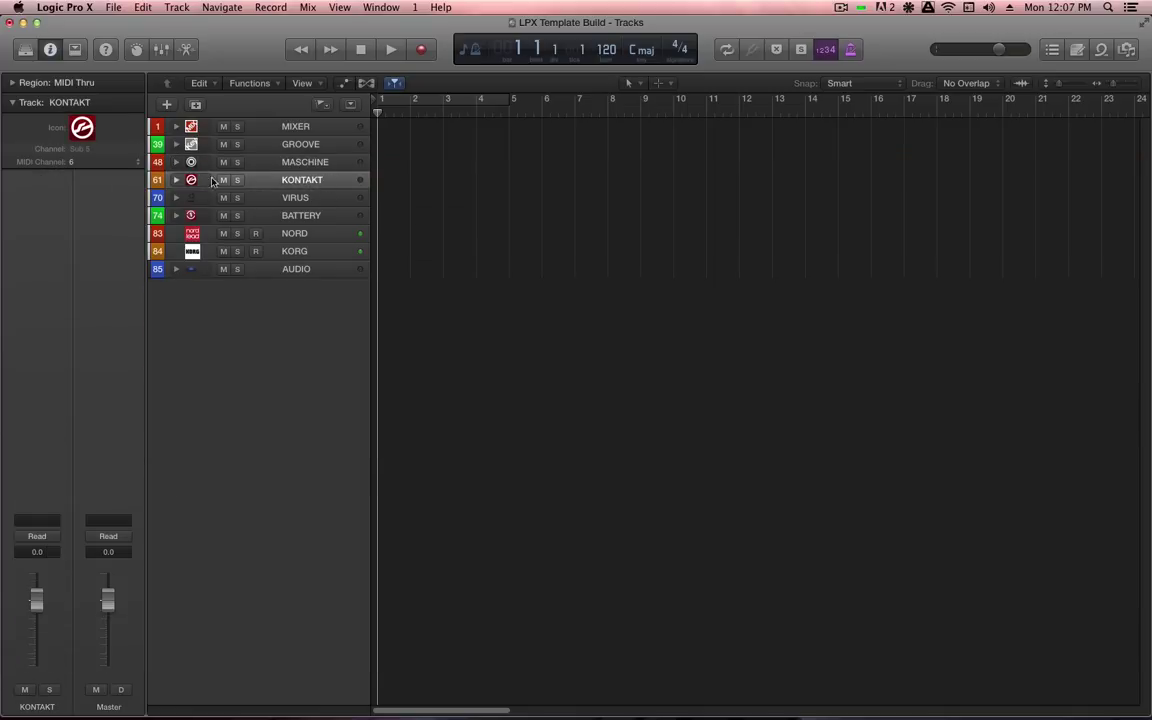
click(176, 180)
- Assign the Kontakt icon to each of the tracks K2 through K8 in the KONTAKT stack
key(Down)
key(Down)
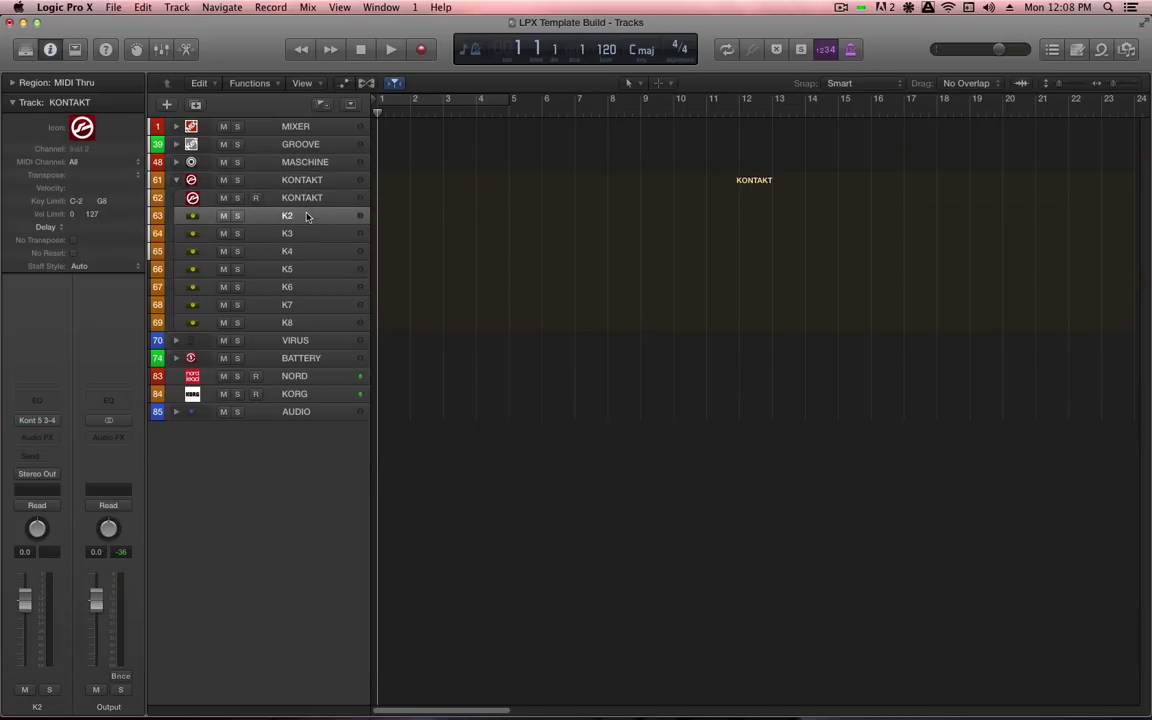
click(84, 131)
click(414, 182)
key(Down)
click(84, 131)
click(413, 200)
key(Down)
click(80, 130)
click(413, 200)
key(Down)
click(80, 130)
click(413, 200)
key(Down)
click(80, 130)
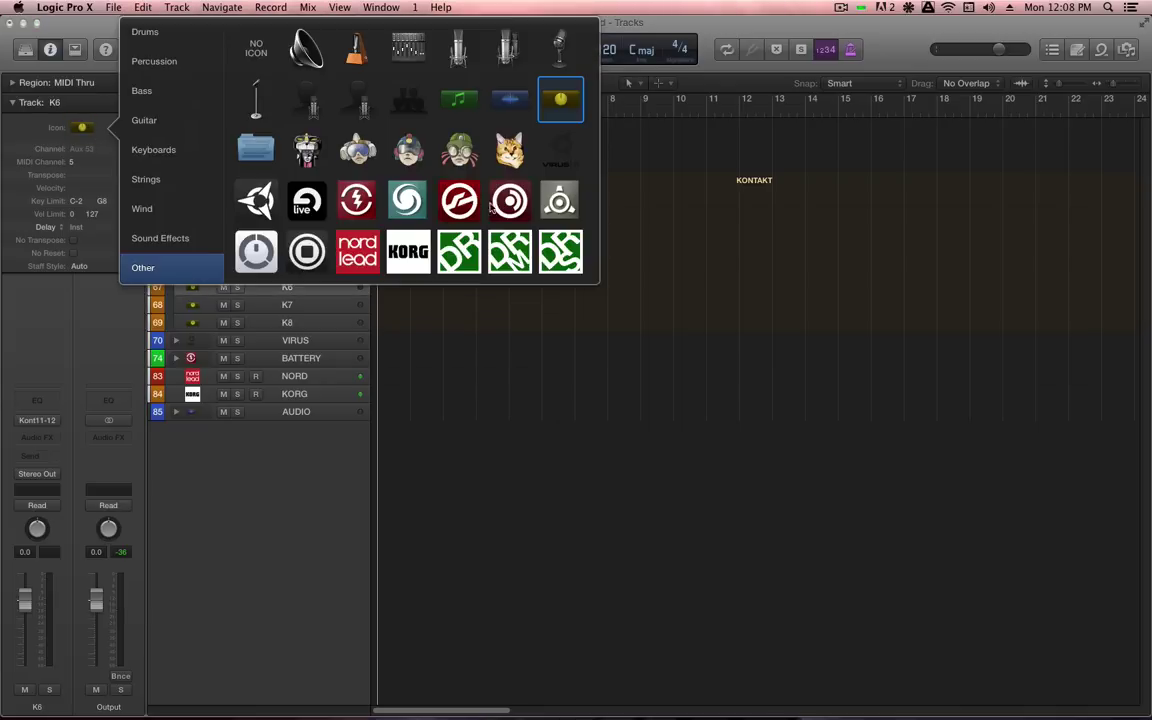
click(413, 200)
key(Down)
click(80, 130)
click(413, 200)
click(290, 325)
click(80, 130)
click(413, 200)
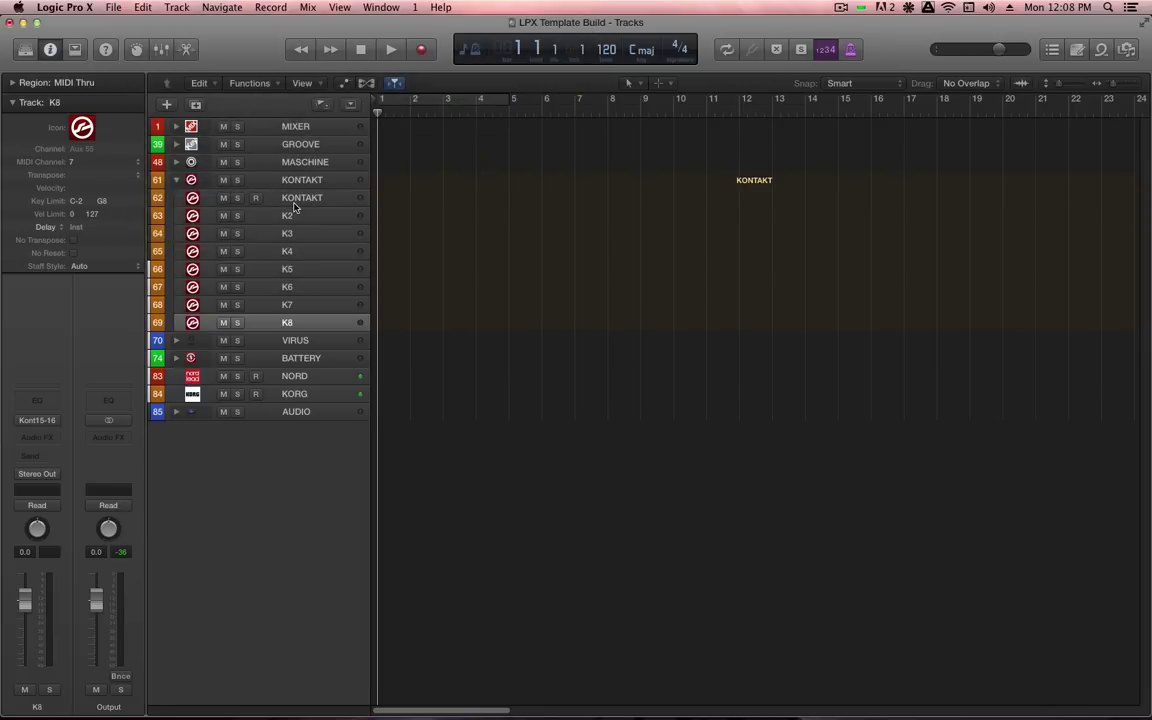
- Add a second track on the KONTAKT instrument's channel and reassign the upper one to Channel 1 of the K multi-instrument
click(293, 200)
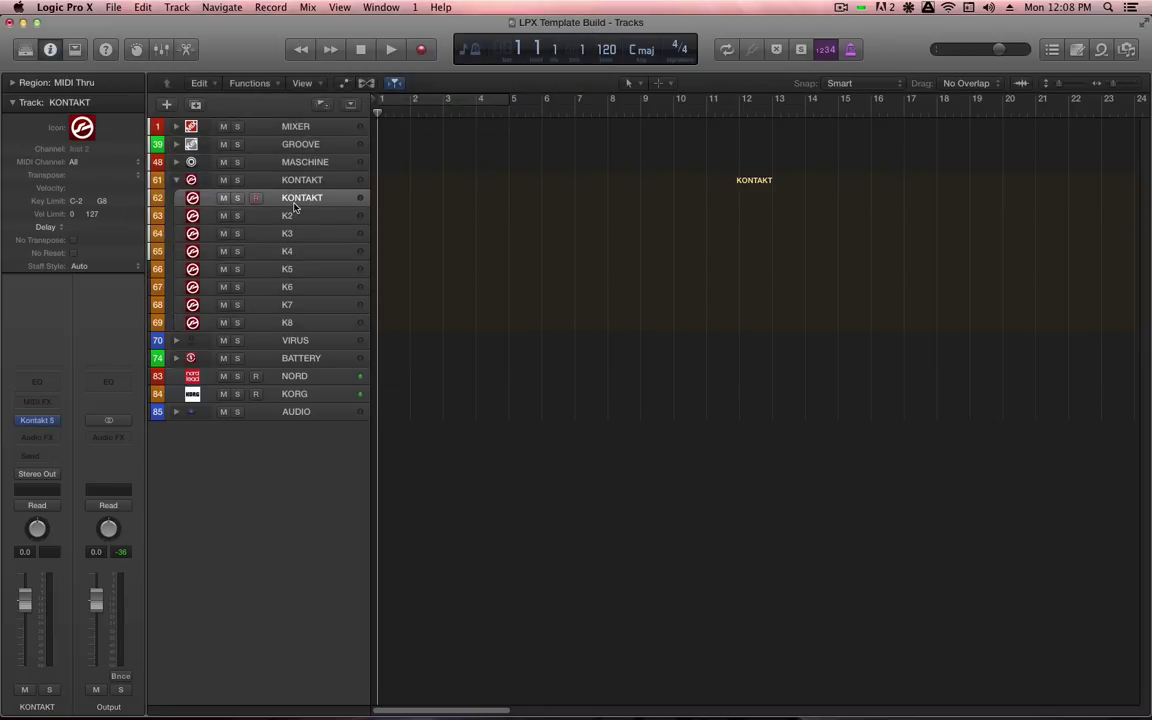
key(ctrl+shift+Return)
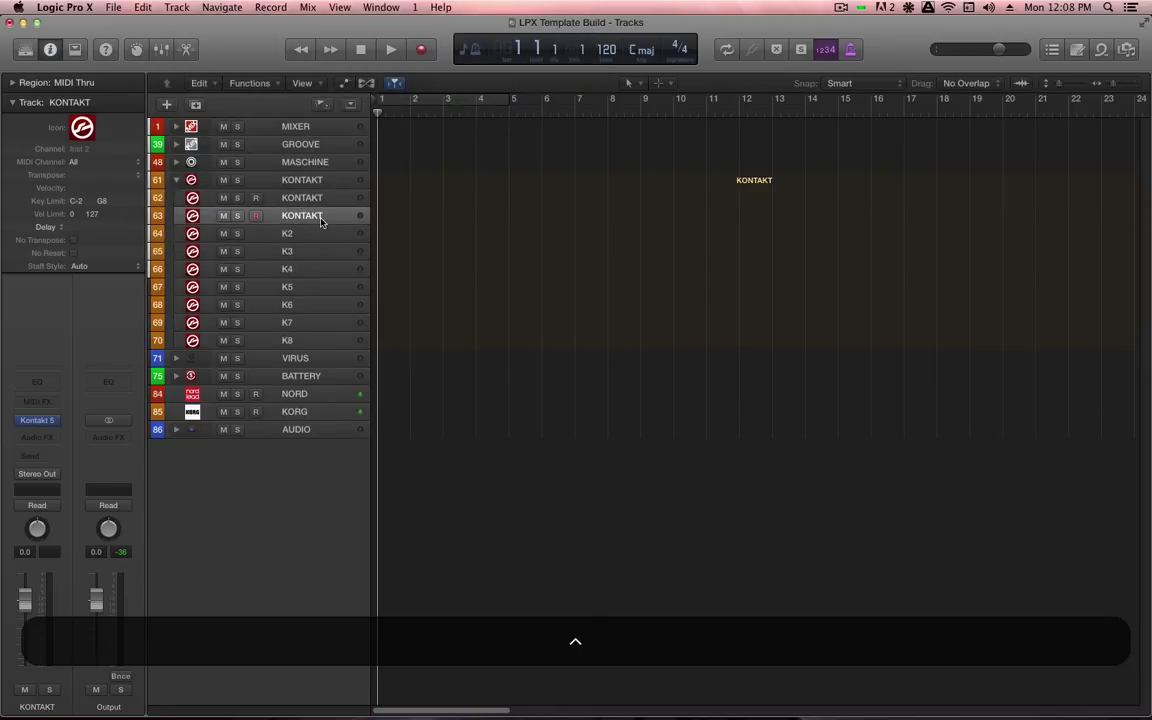
click(300, 198)
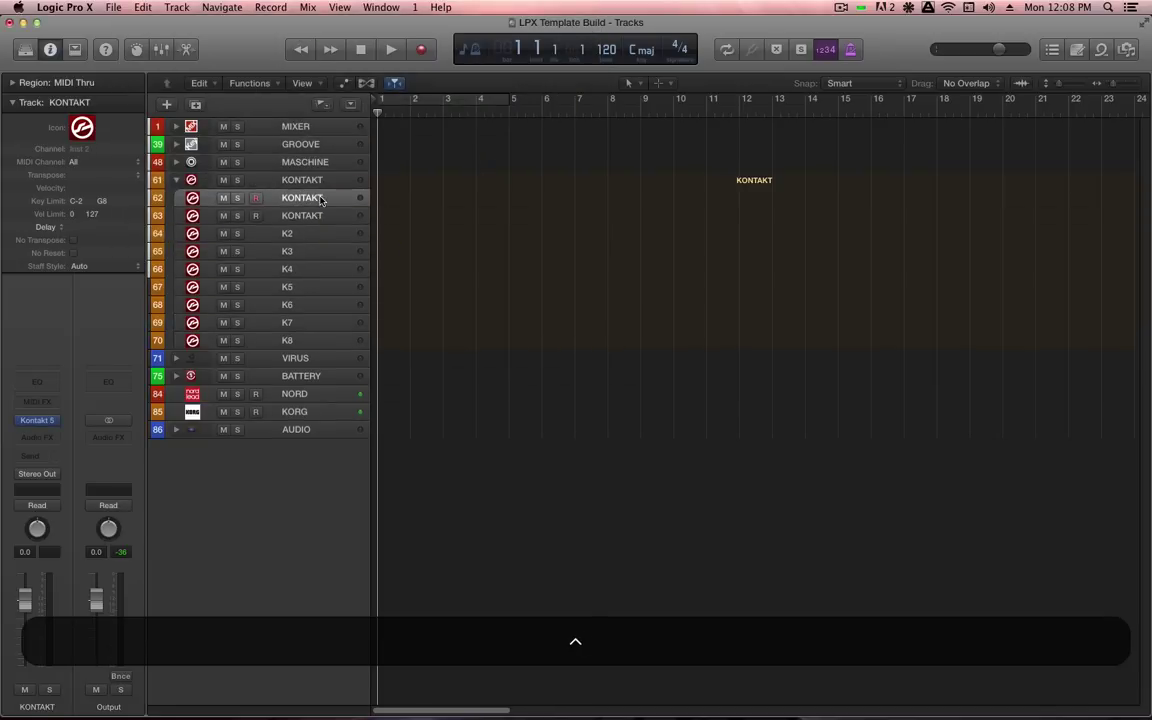
right_click(325, 198)
mouse_move(361, 223)
mouse_move(510, 232)
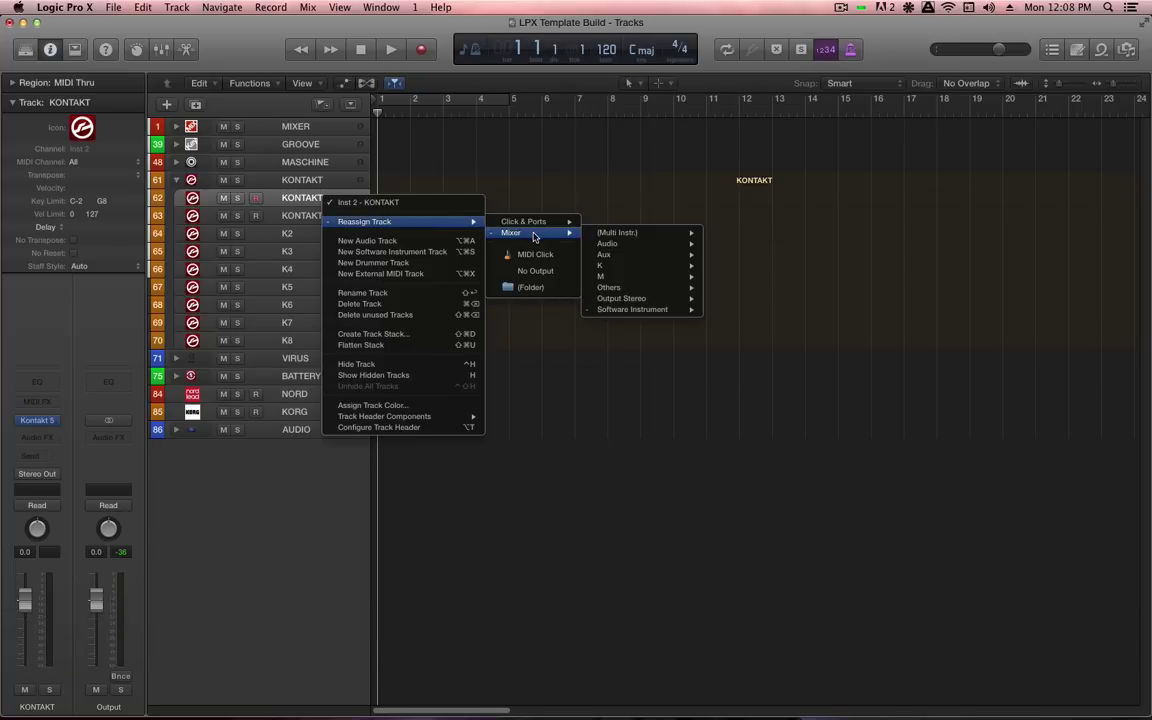
mouse_move(600, 265)
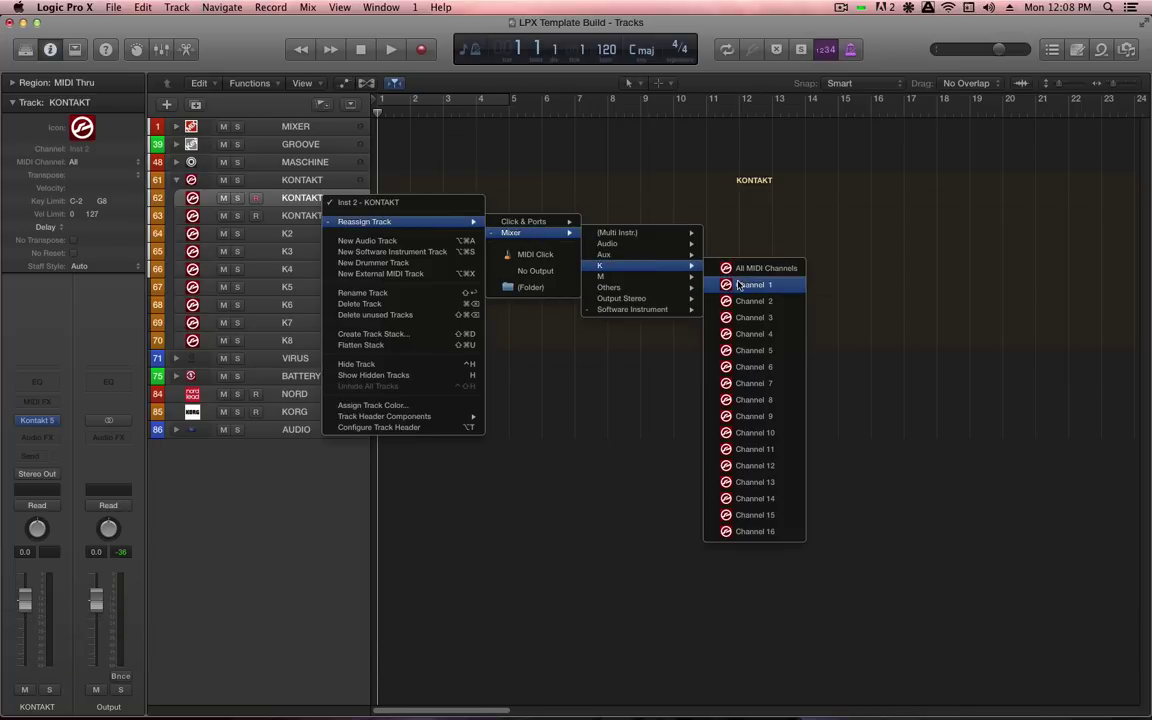
click(728, 285)
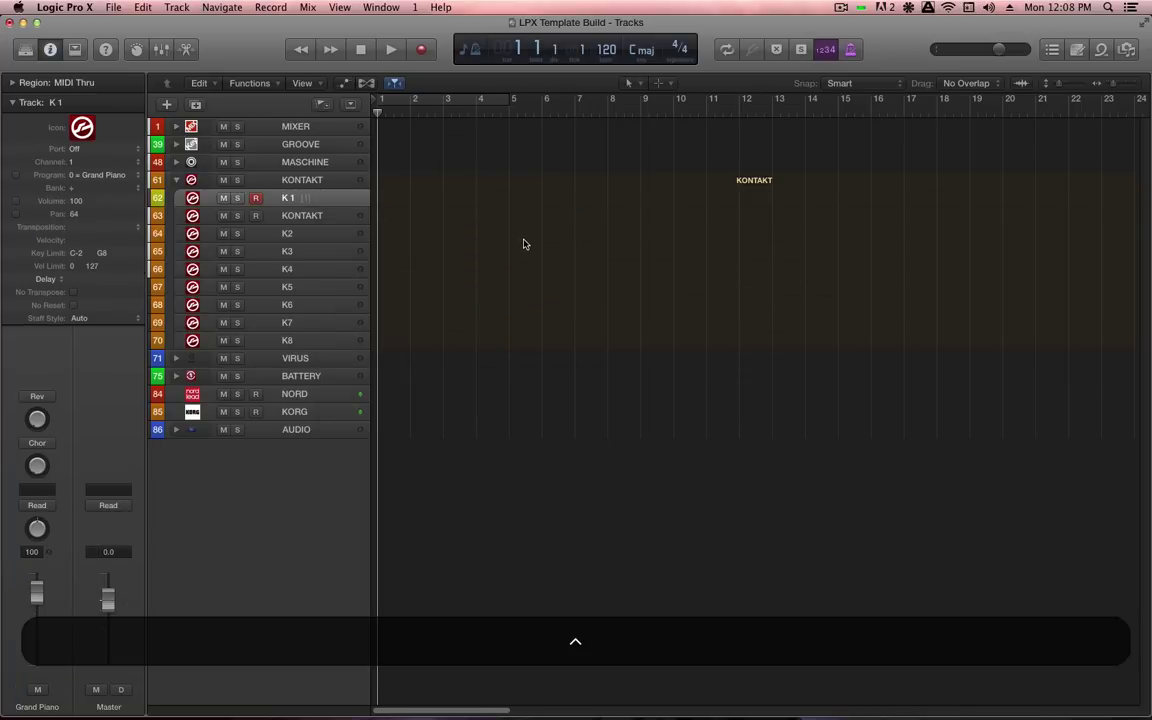
- Add seven next-channel tracks below K 1 for channels K 2 through K 8
key(ctrl+Return)
key(ctrl+Return)
key(ctrl+Return)
key(ctrl+Return)
key(ctrl+Return)
key(ctrl+Return)
key(ctrl+Return)
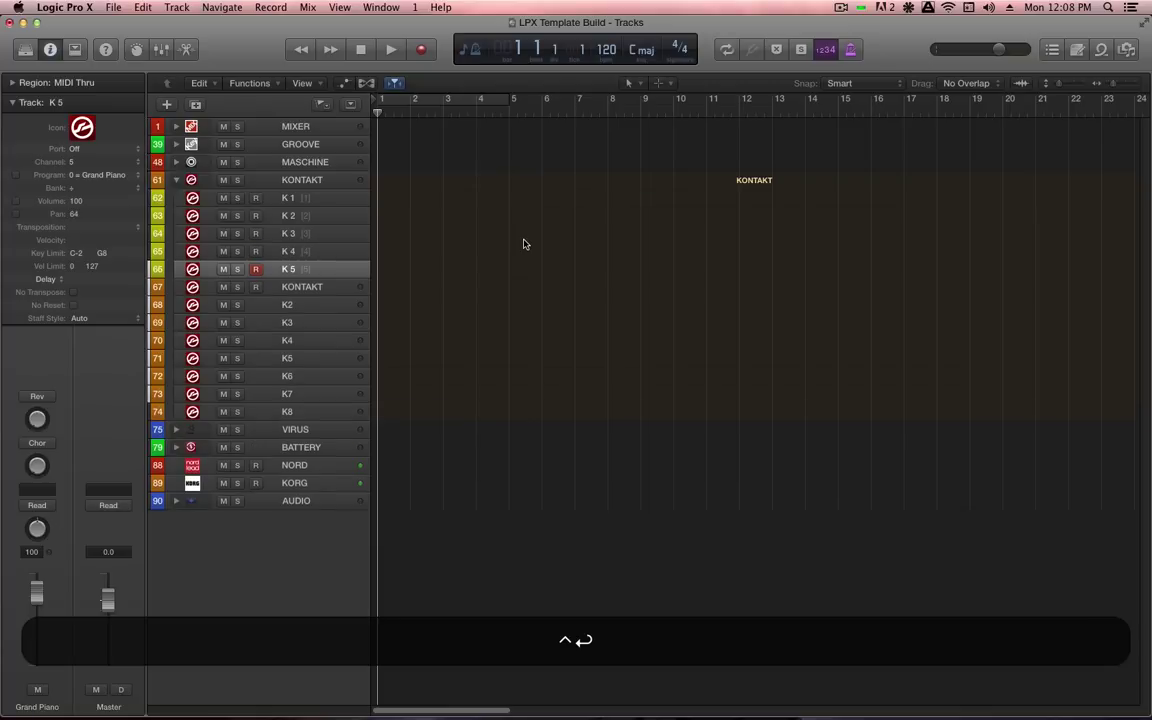
- Colour all tracks inside the KONTAKT stack the same orange as the stack and collapse the stack
click(293, 198)
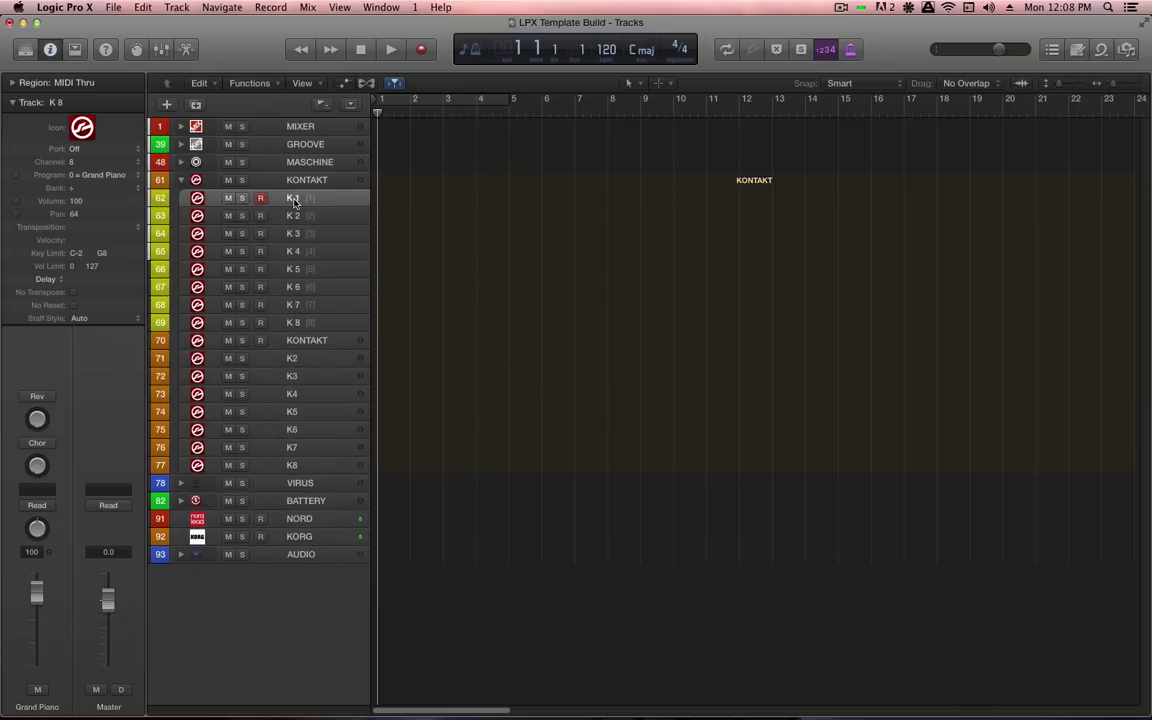
shift+click(262, 465)
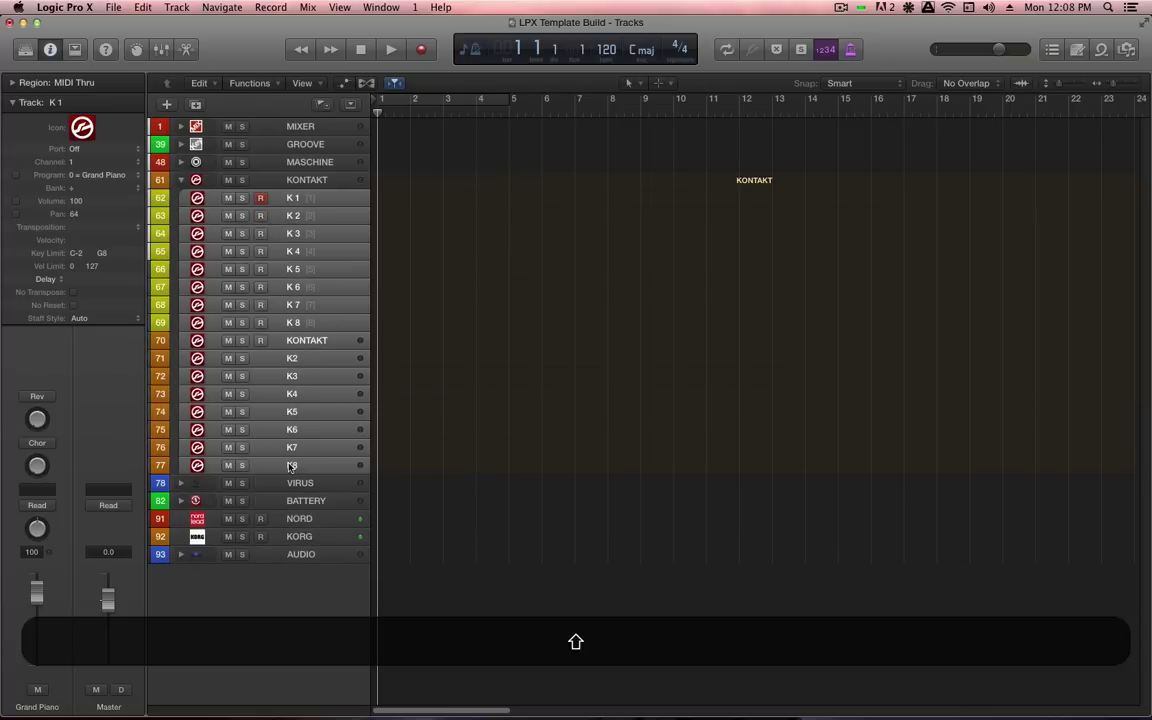
key(alt+shift+c)
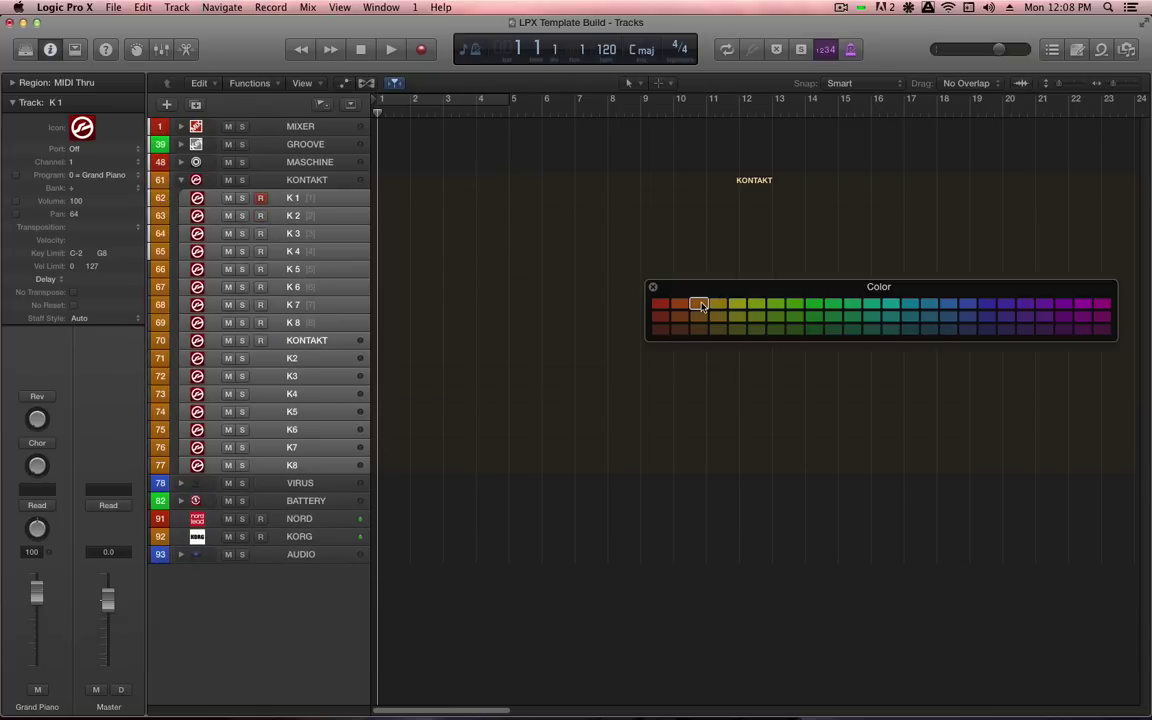
click(699, 304)
key(alt+c)
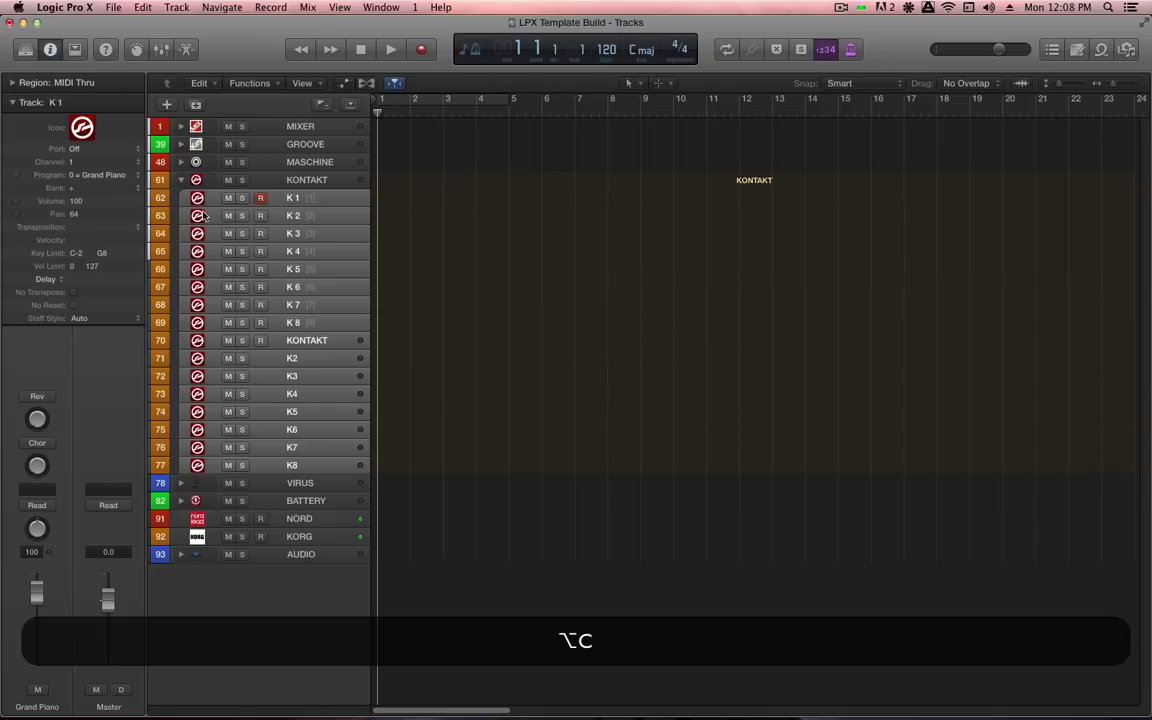
click(181, 180)
- Expand the VIRUS track stack and add a second track on the VIRUS instrument's channel
click(300, 197)
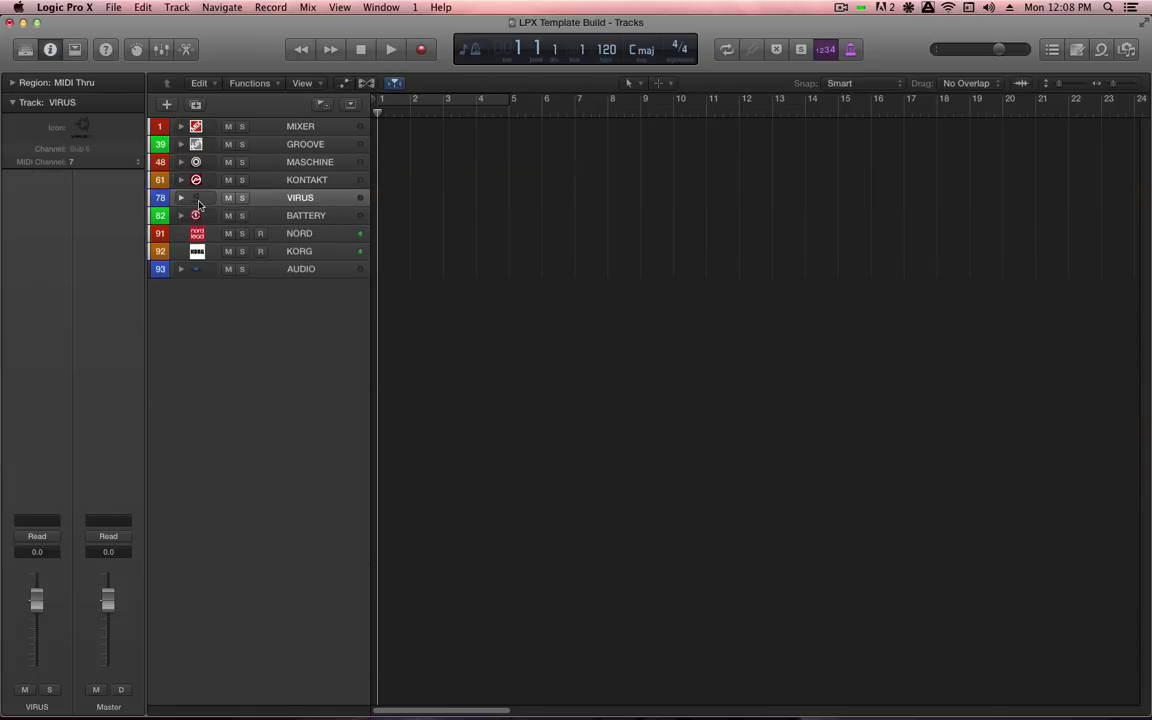
click(181, 198)
click(305, 215)
key(ctrl+shift+Return)
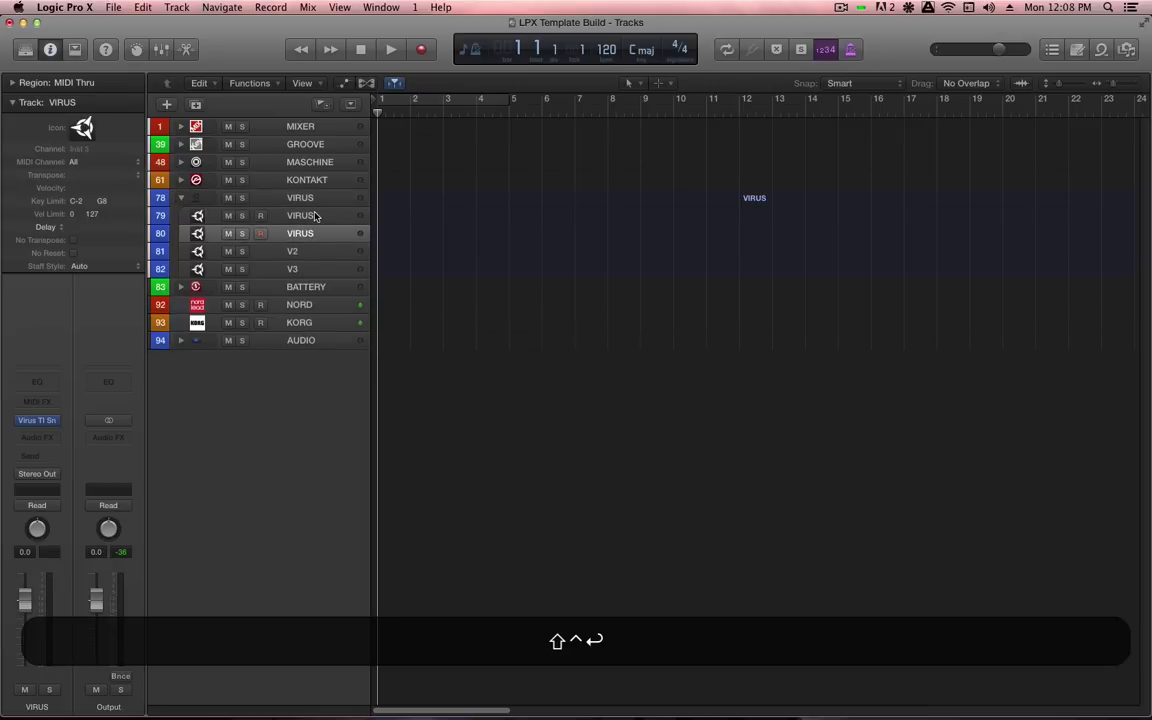
right_click(318, 216)
mouse_move(400, 237)
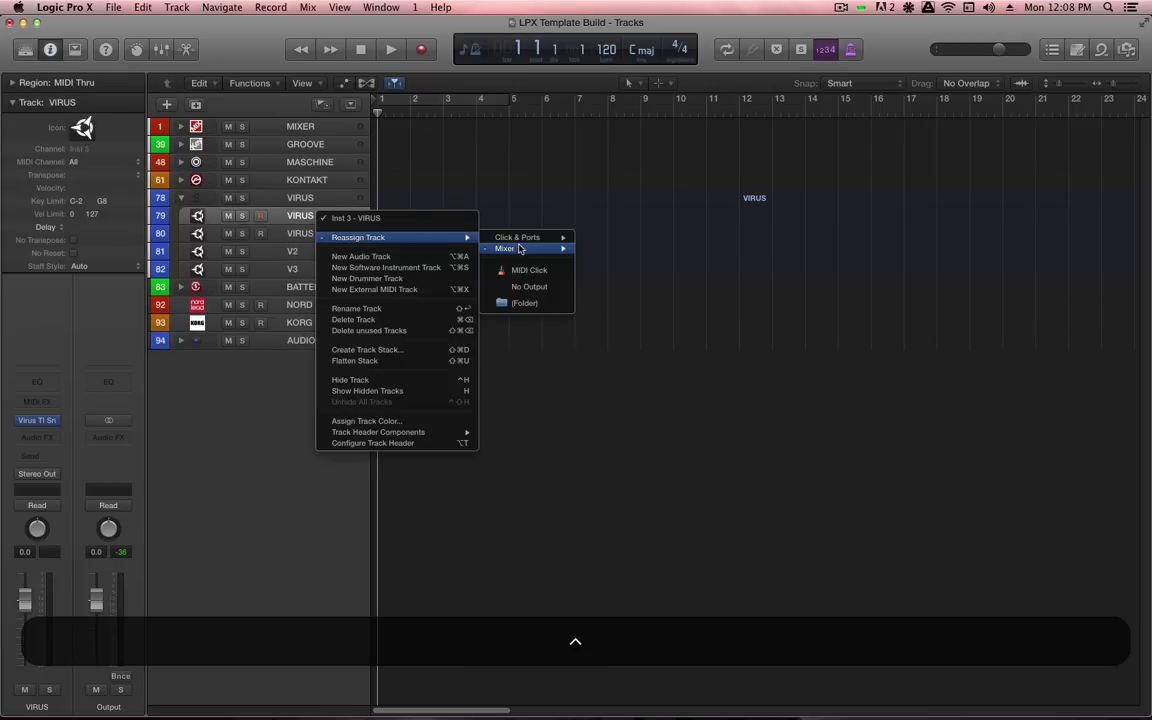
mouse_move(520, 248)
mouse_move(622, 264)
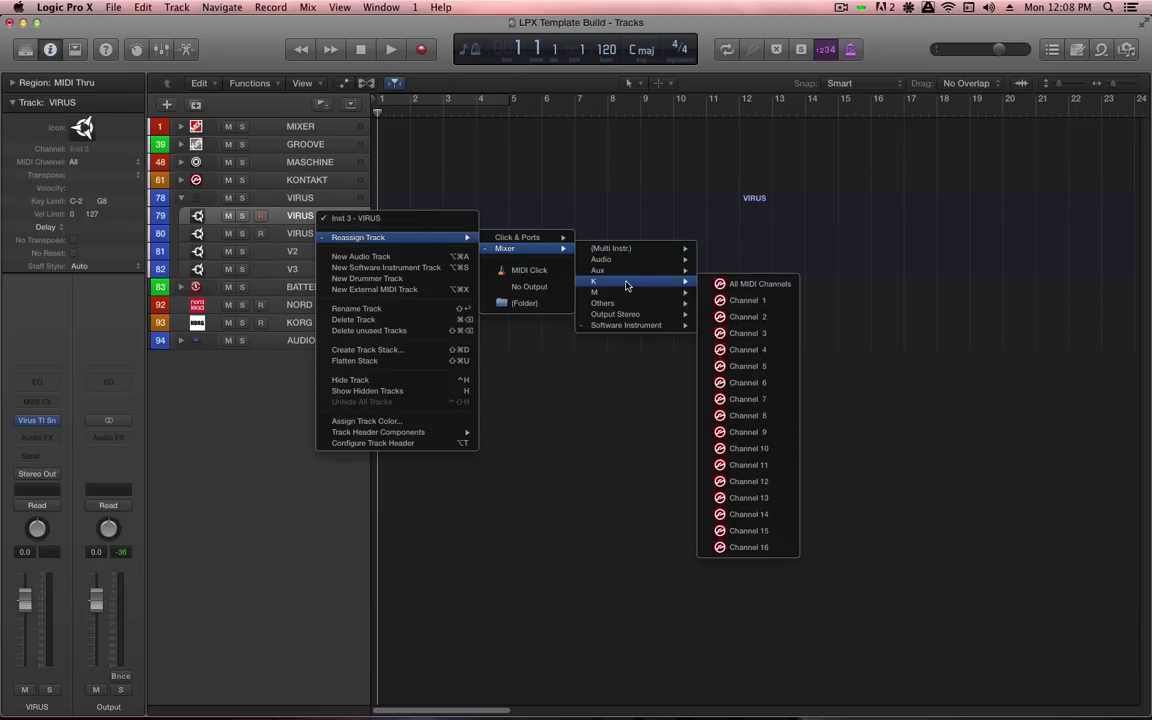
click(662, 223)
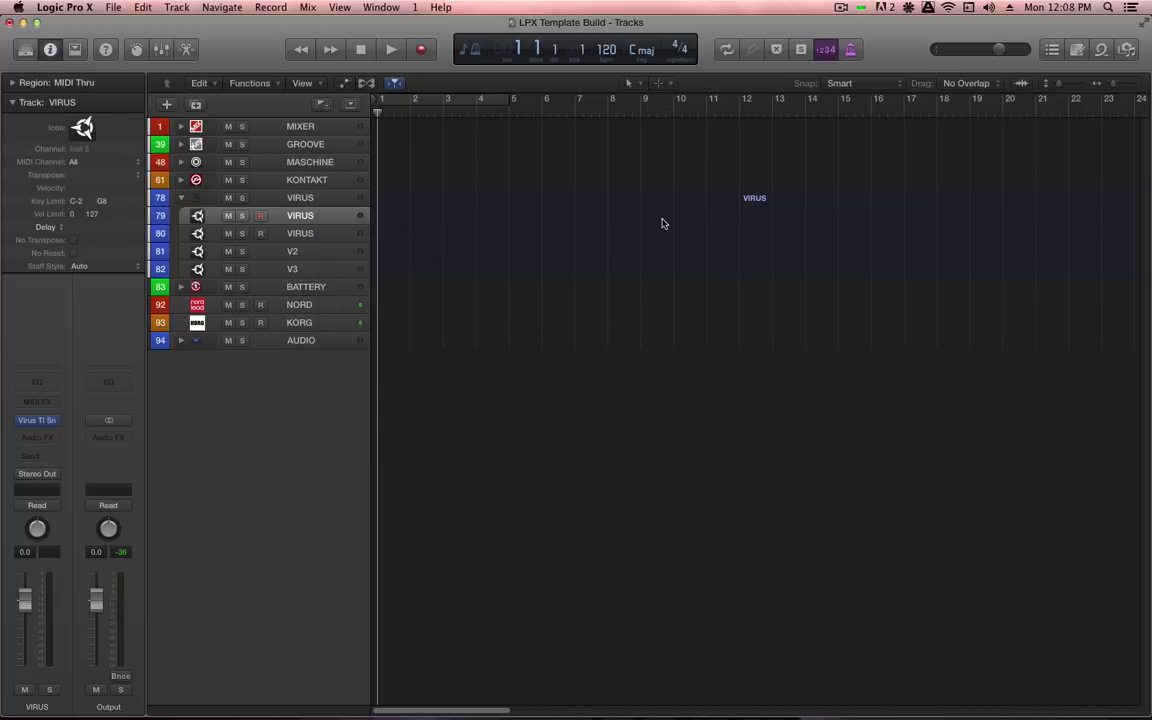
- Rename the remaining unnamed multi-instrument to V in the MIDI Environment and close that window
click(281, 6)
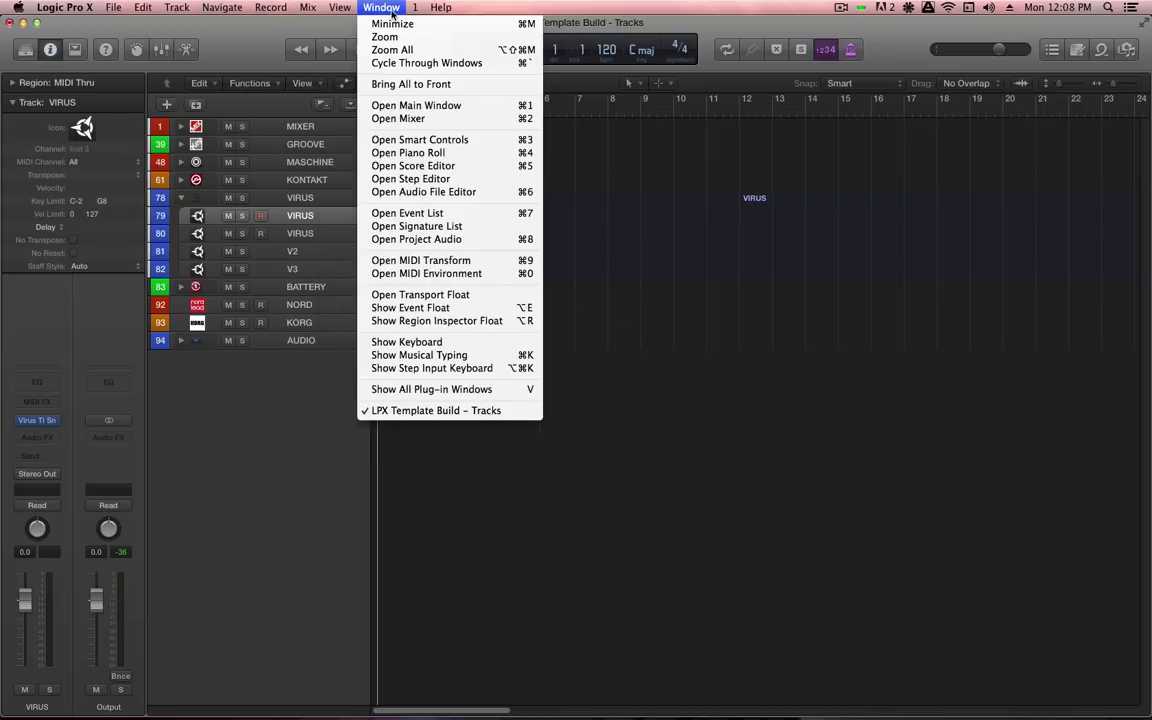
click(428, 281)
click(568, 570)
double_click(110, 185)
text(V)
key(Return)
click(510, 505)
key(cmd+w)
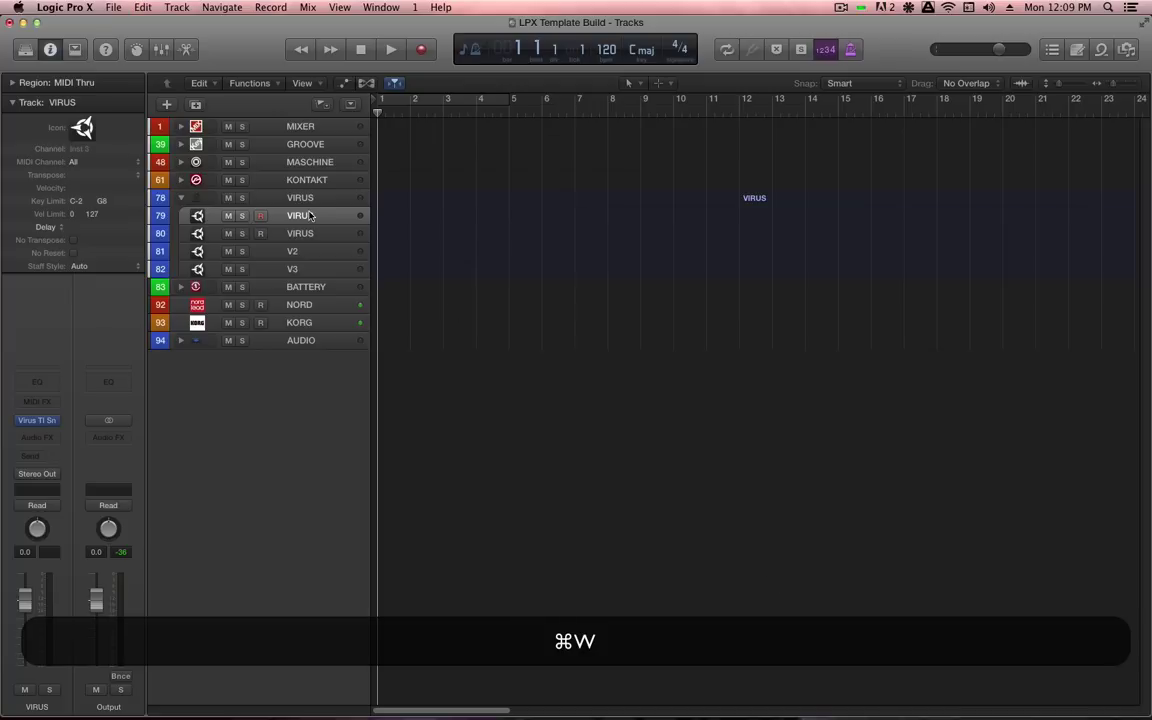
- Reassign the upper VIRUS instrument track to Channel 1 of the V multi-instrument and add next-channel tracks V 2 and V 3
ctrl+click(308, 218)
mouse_move(321, 239)
mouse_move(500, 250)
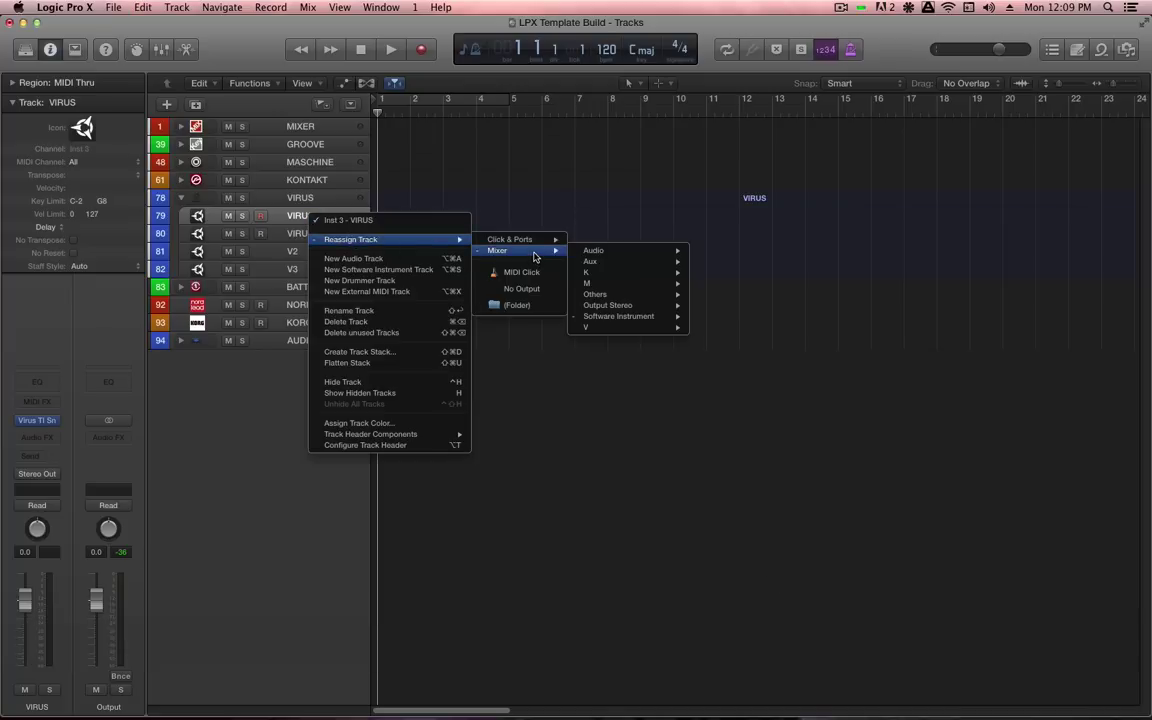
mouse_move(607, 328)
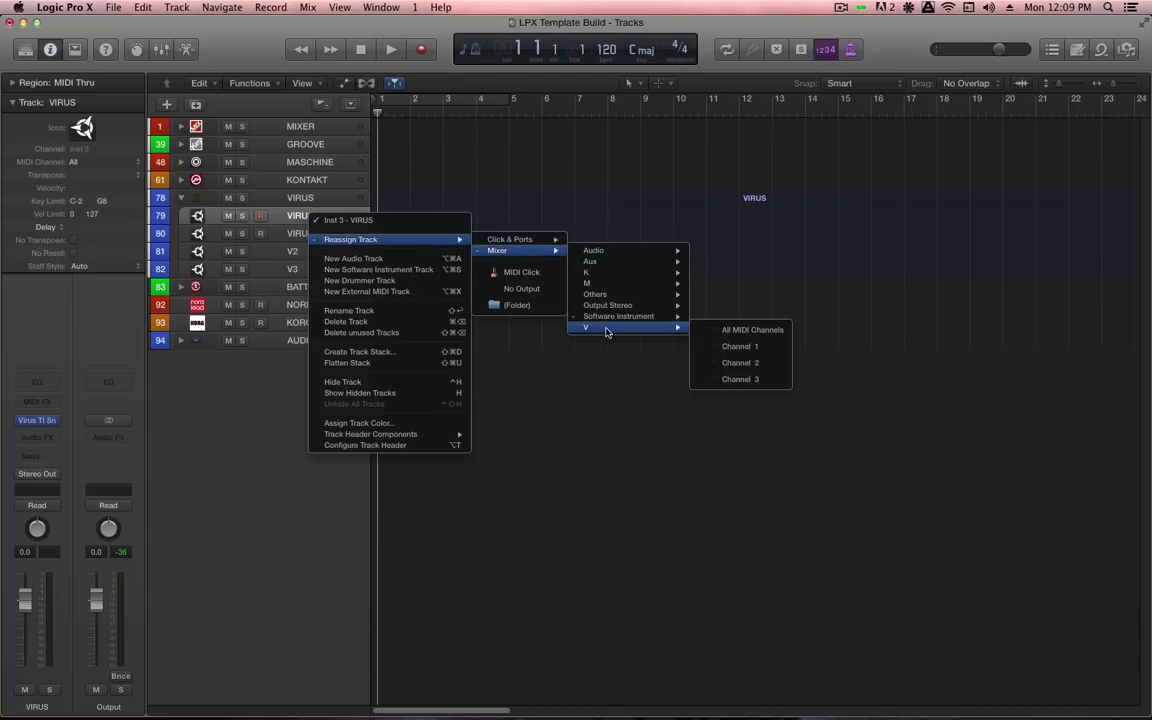
click(751, 349)
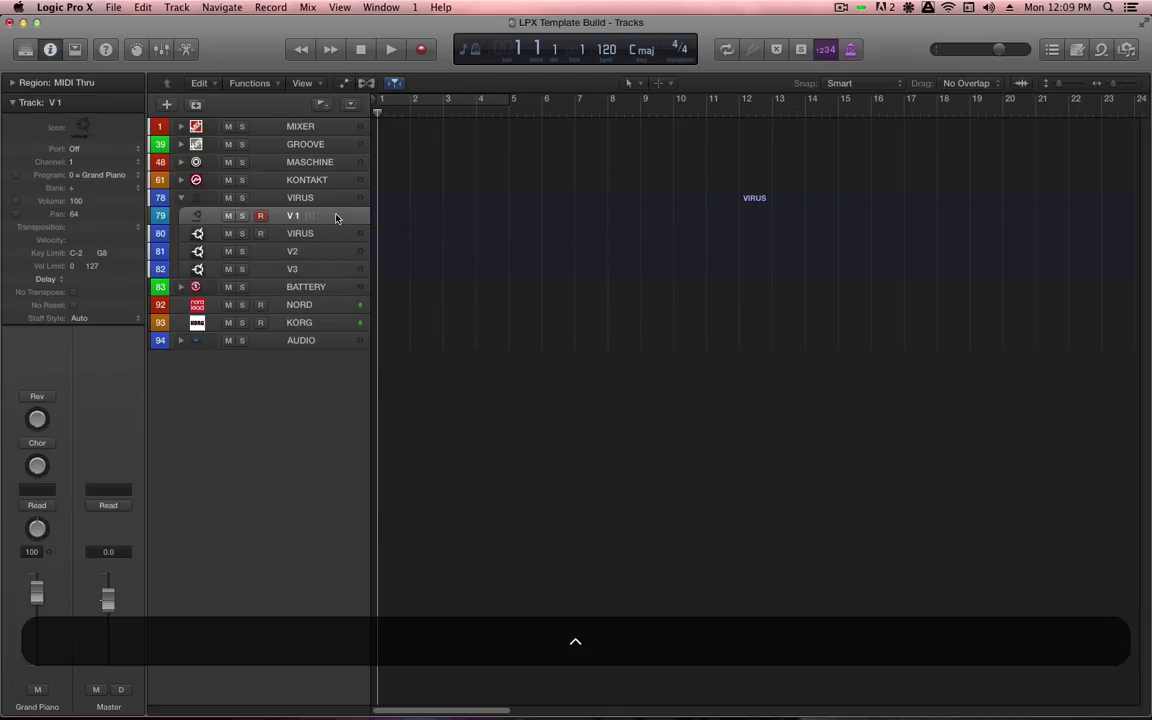
key(ctrl+Return)
key(ctrl+Return)
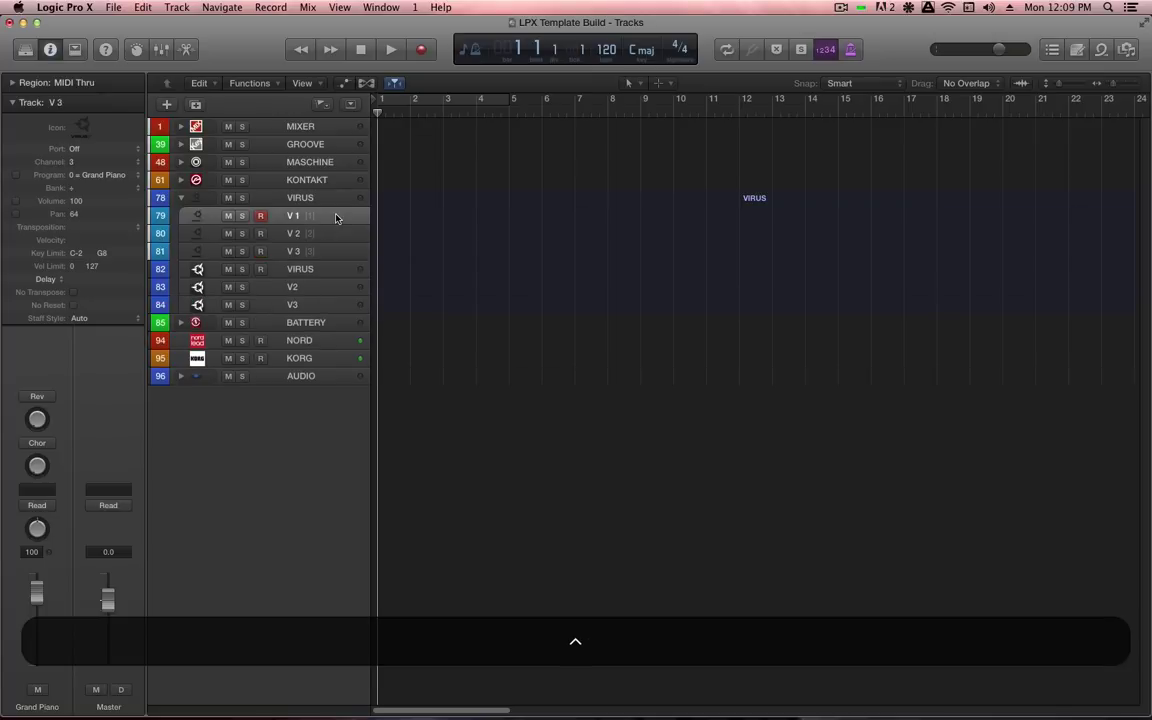
- Step through the channel, instrument and output tracks of the VIRUS stack to examine their channel assignments
click(336, 218)
click(327, 274)
click(322, 287)
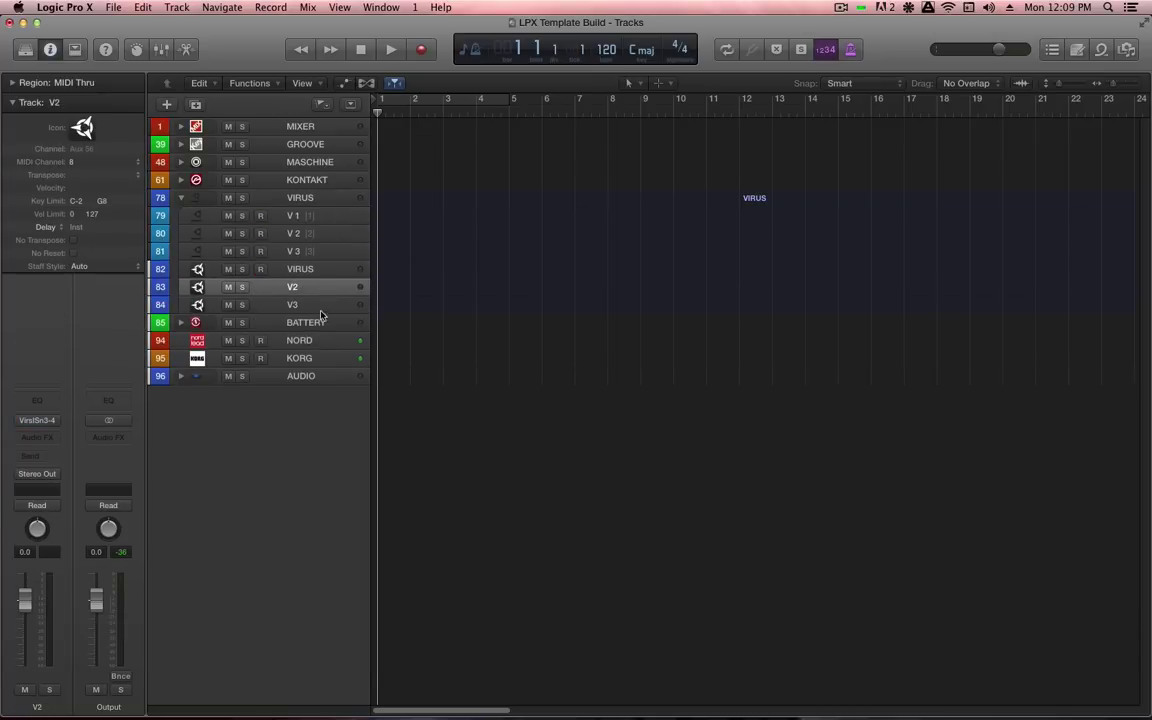
click(320, 304)
click(334, 217)
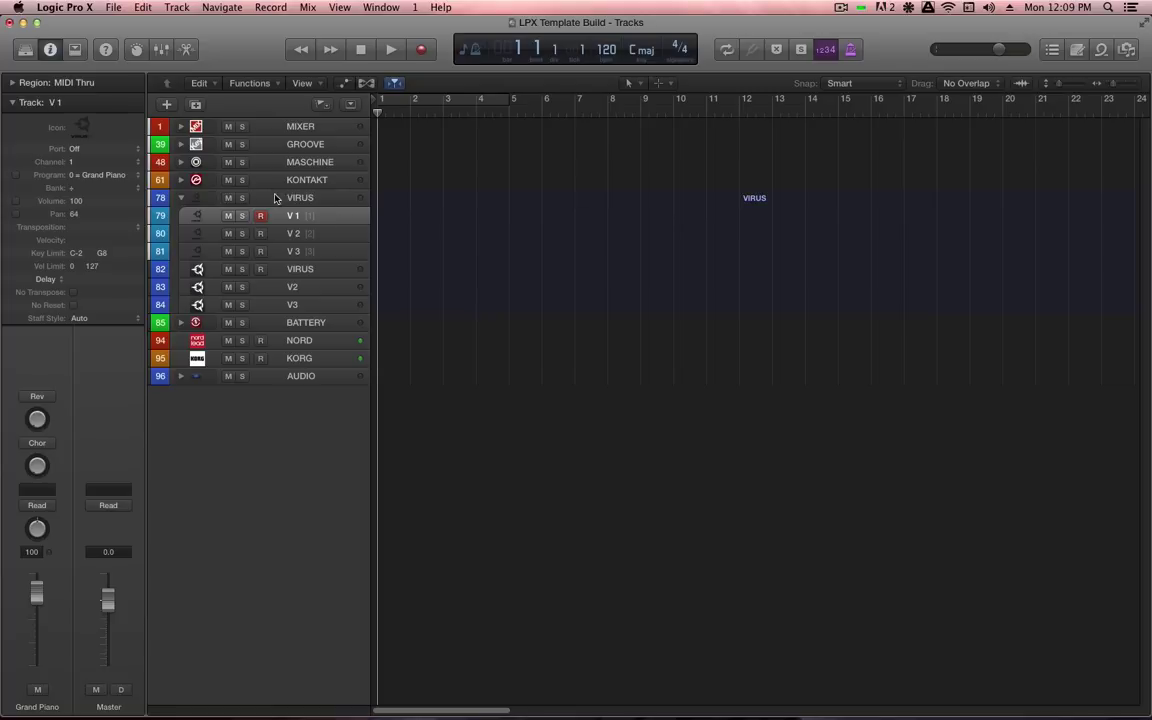
click(262, 196)
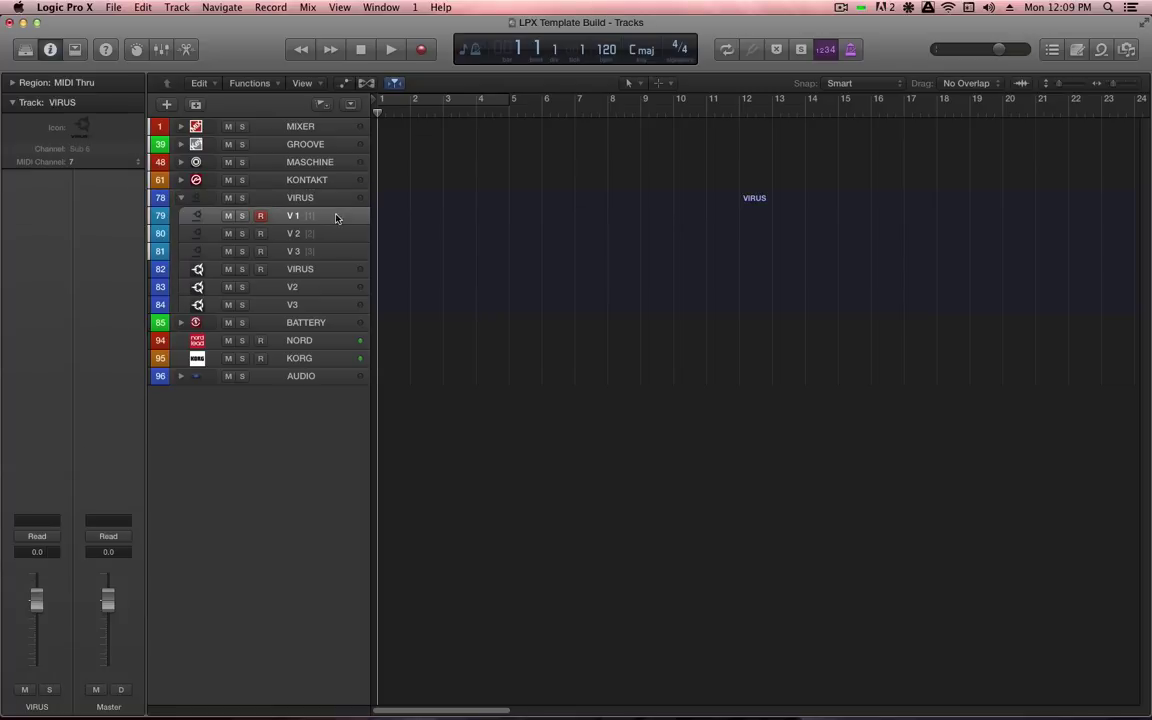
- Colour the V 1 to V 3 channel tracks the same blue as the VIRUS stack and collapse the stack
click(334, 218)
shift+click(327, 288)
key(alt+shift+c)
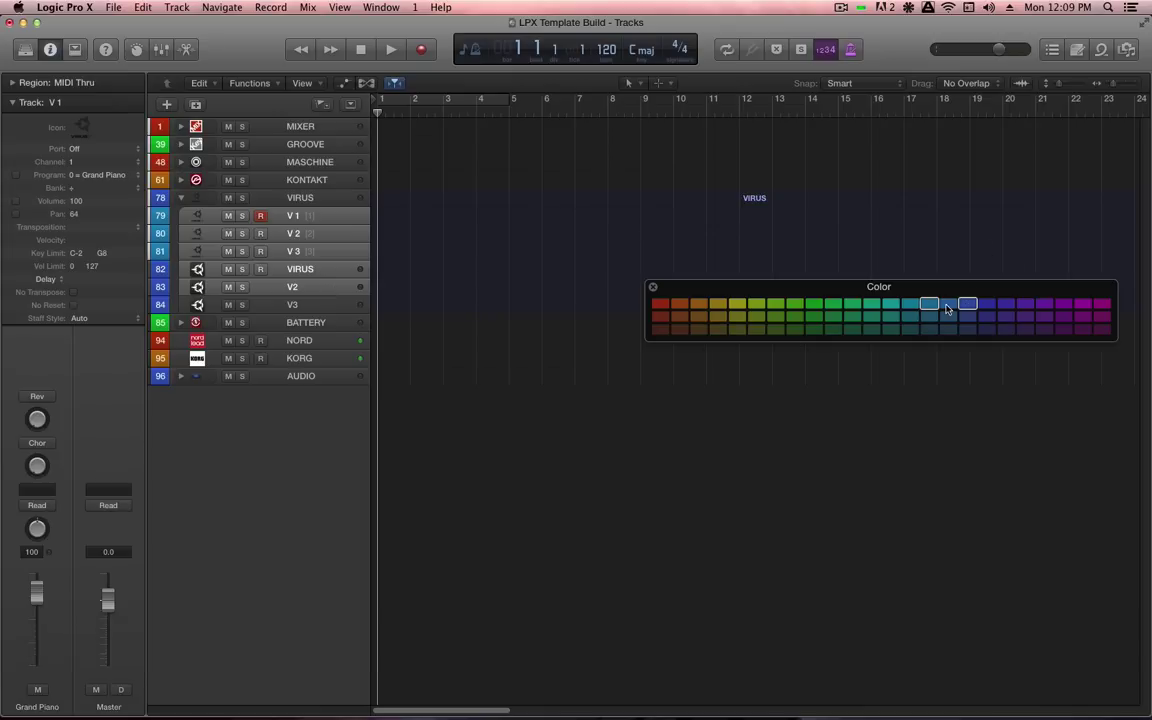
key(alt+c)
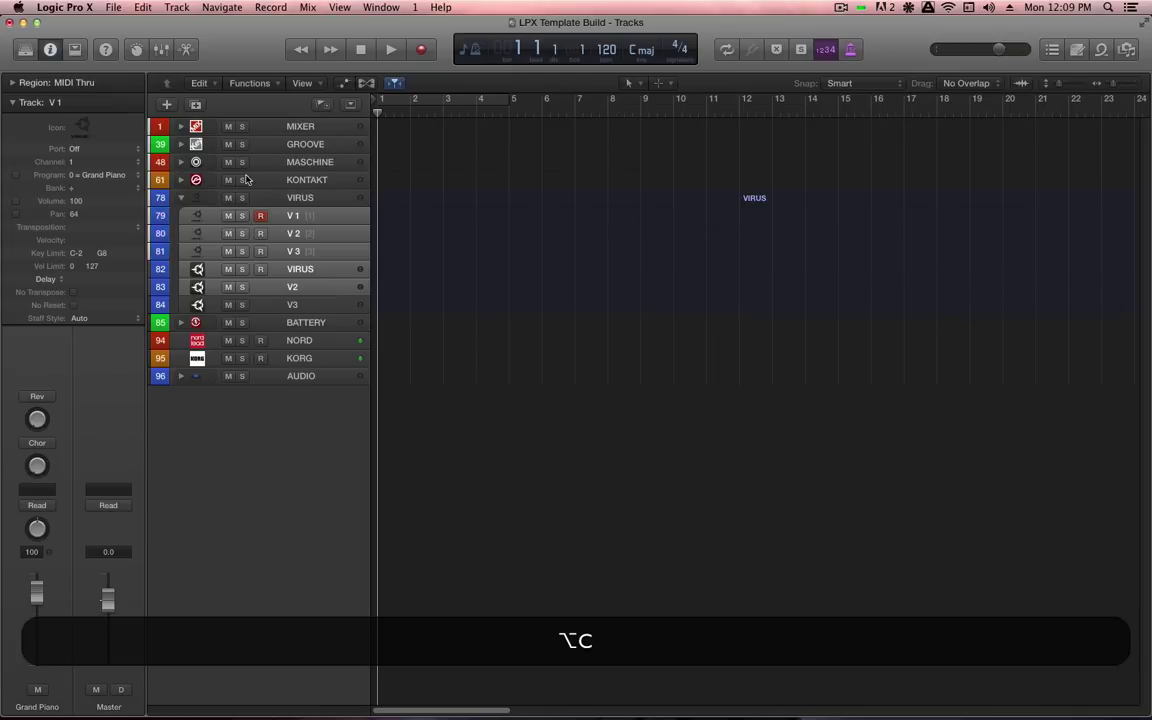
click(183, 199)
- Open the Maschine 2 plug-in from the MASCHINE instrument track in its stack
click(314, 216)
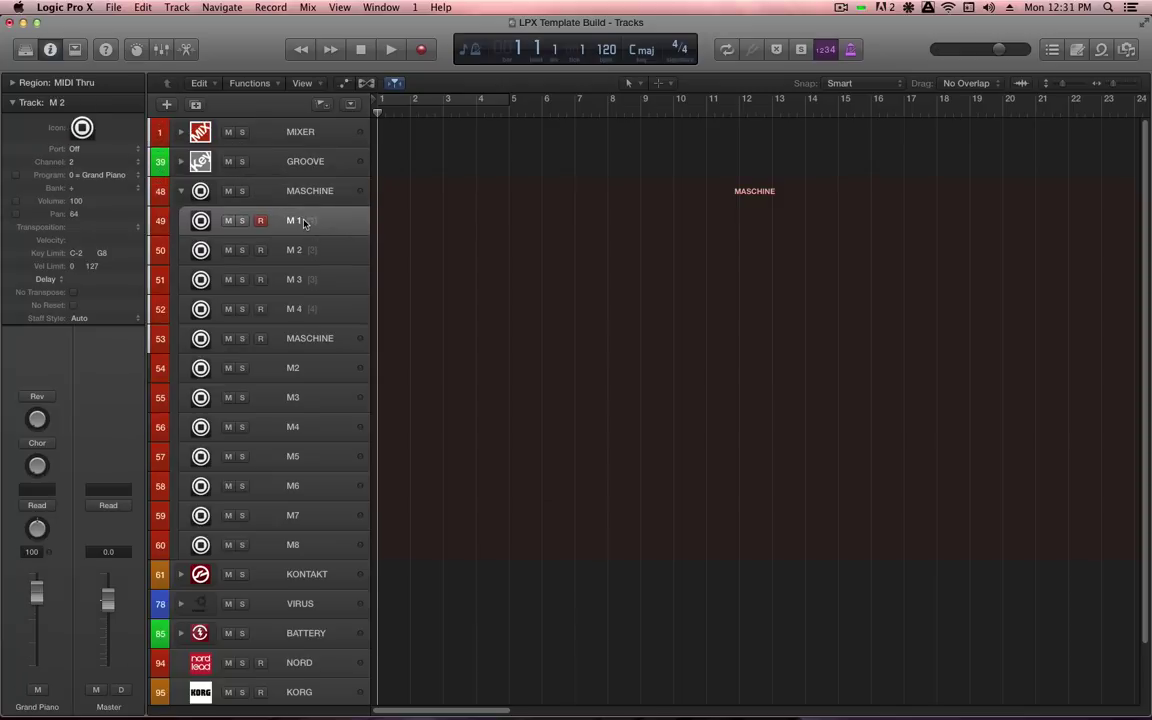
click(312, 338)
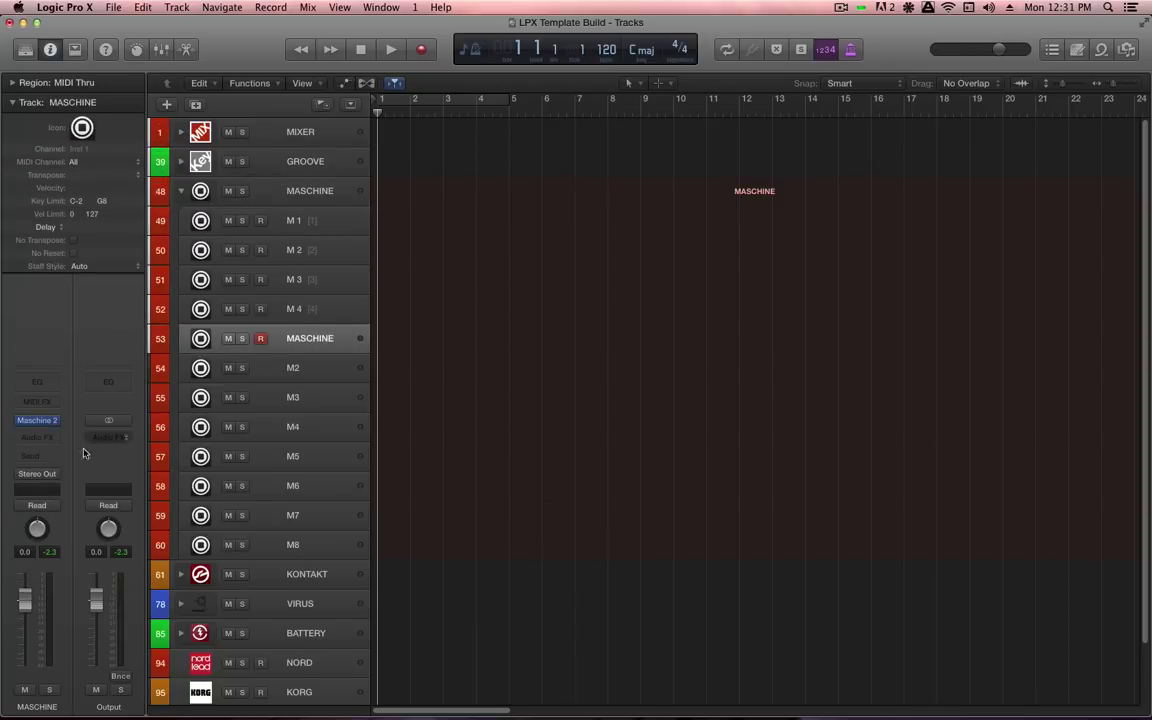
click(36, 421)
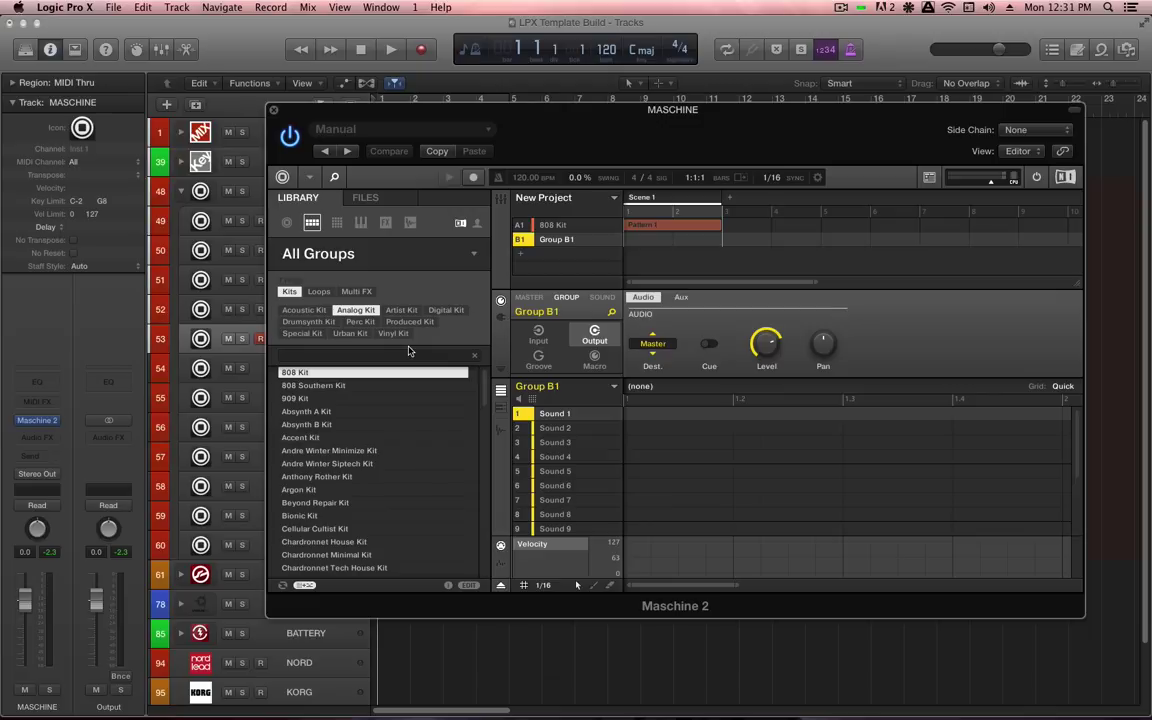
- Load the 909 Kit, Accent Kit and Beyond Repair Kit into Maschine groups B1, C1 and D1
key(Down)
key(Down)
key(Return)
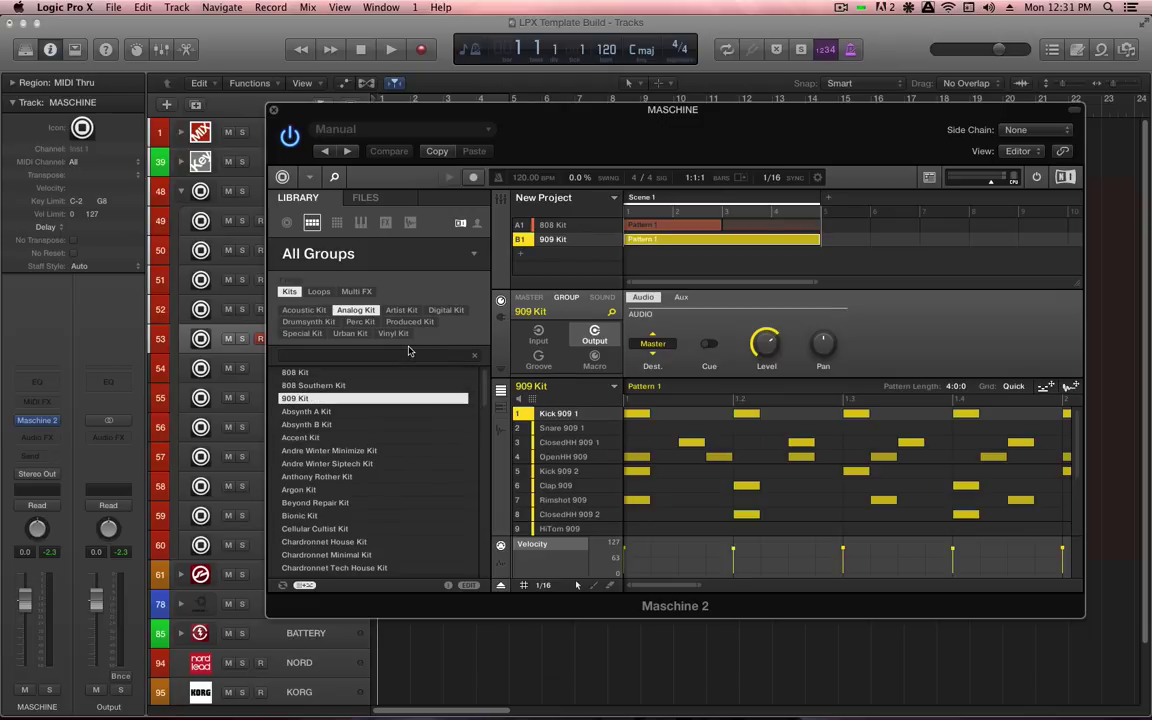
key(Down)
key(Down)
key(Down)
key(Return)
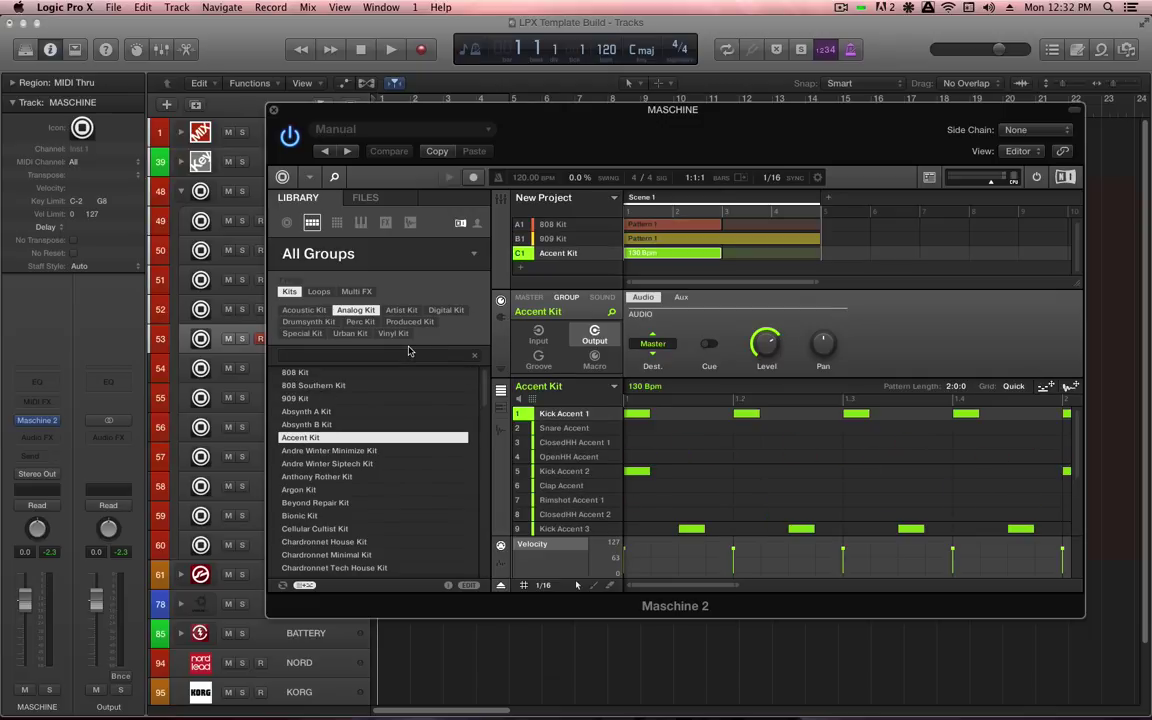
key(Down)
key(Down)
key(Down)
key(Down)
key(Down)
key(Return)
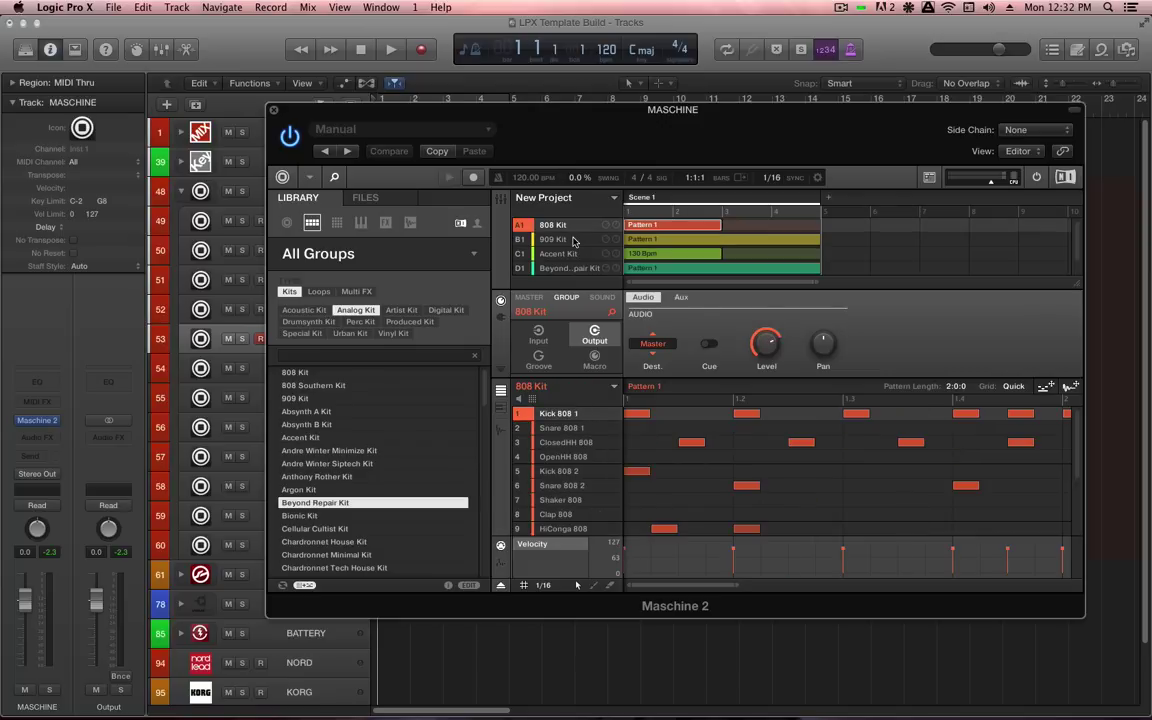
- Activate MIDI input for the 808 Kit and 909 Kit groups, assigning them to channels 1 and 2
click(539, 334)
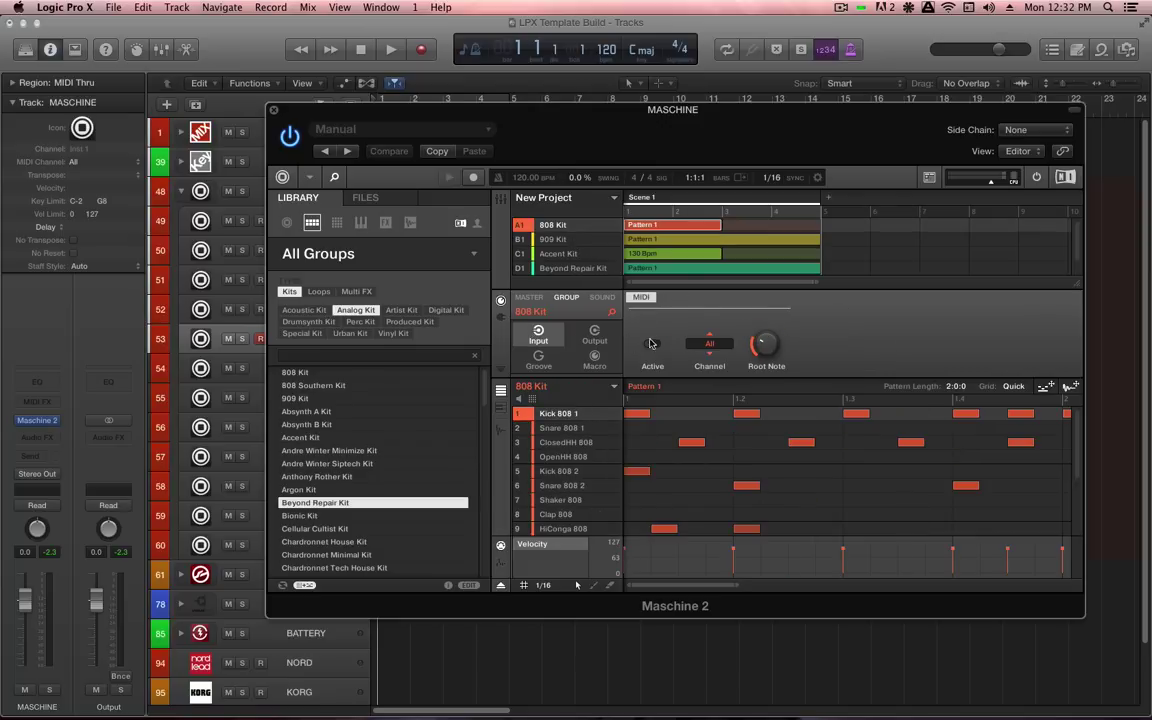
click(652, 344)
click(731, 352)
click(757, 360)
click(708, 345)
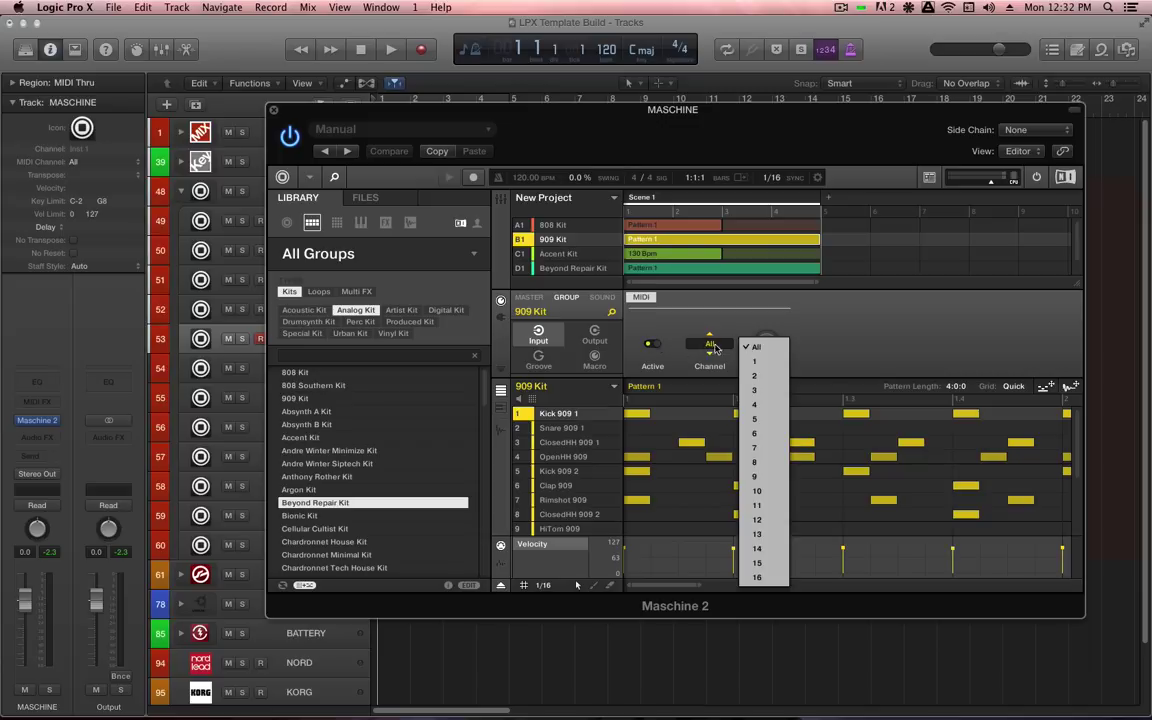
click(755, 375)
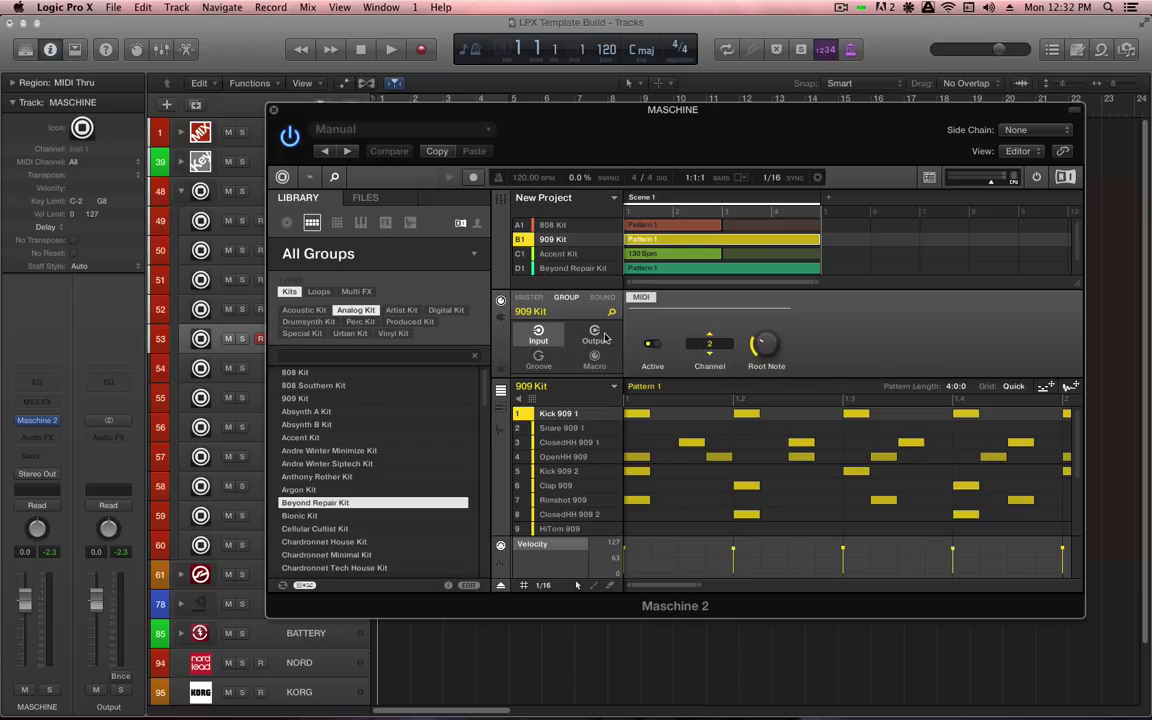
- Activate MIDI input for the Accent Kit on channel 3 and set the Beyond Repair Kit's input channel to 4
click(736, 344)
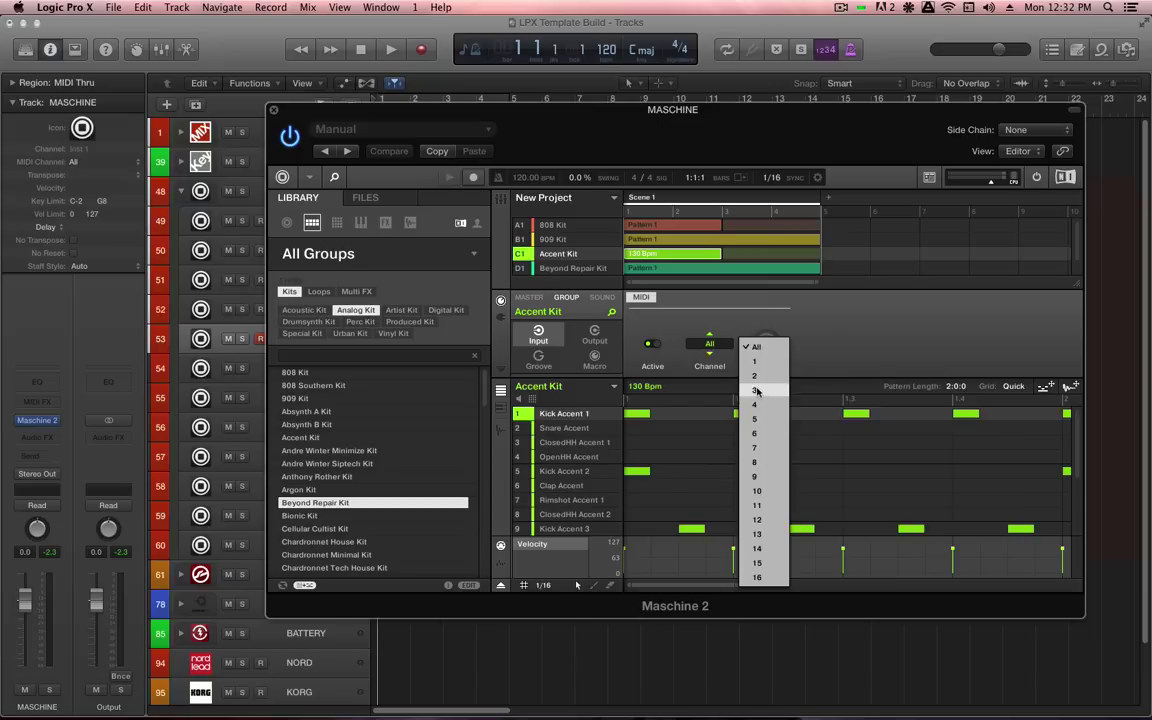
click(756, 391)
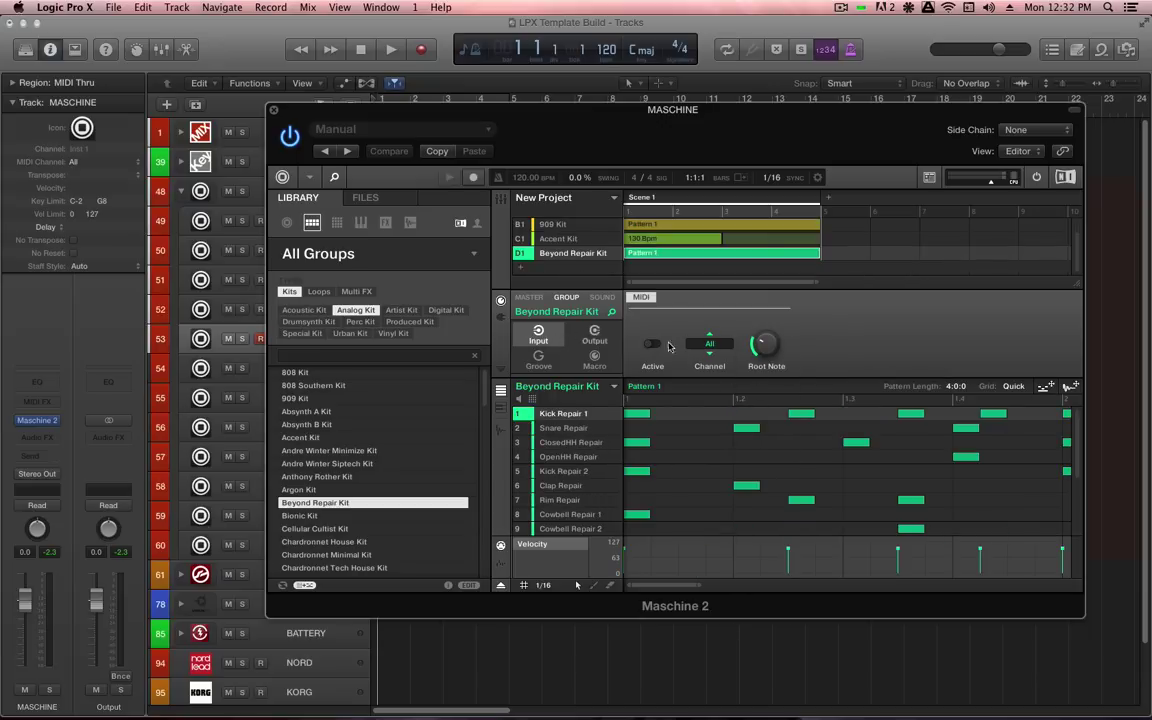
click(710, 344)
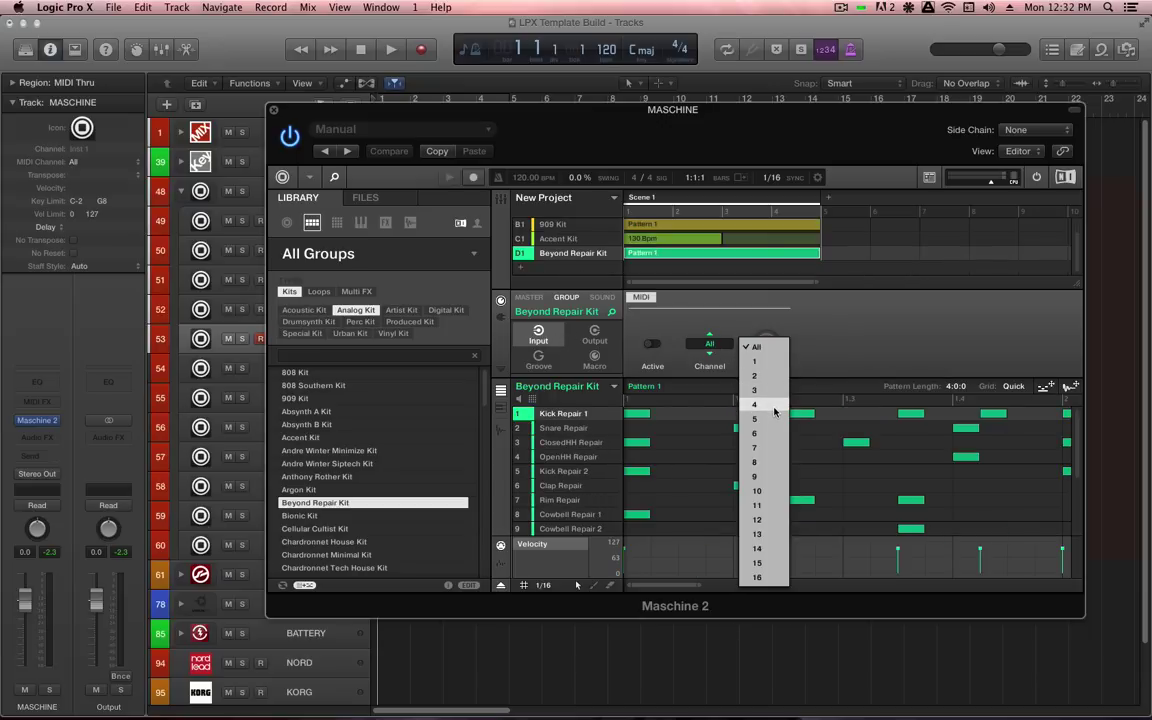
click(773, 405)
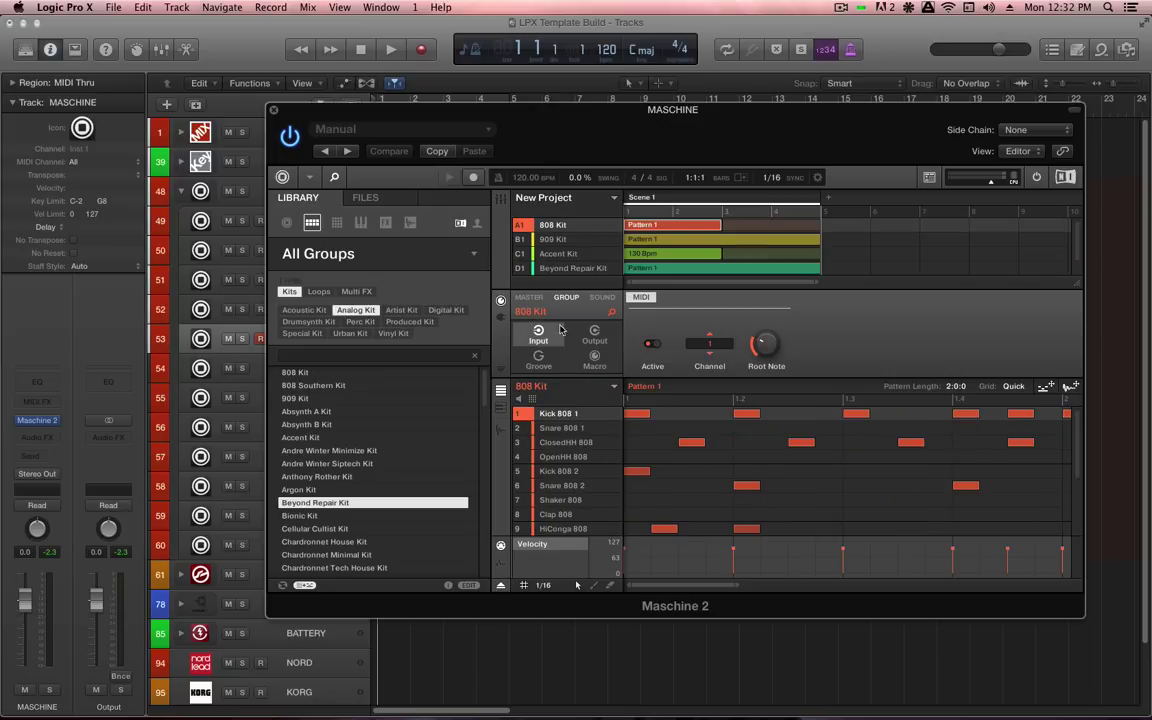
- Route the audio outputs of the 808, 909, Accent and Beyond Repair kits to Ext. 1 through Ext. 4 respectively
click(594, 333)
click(652, 344)
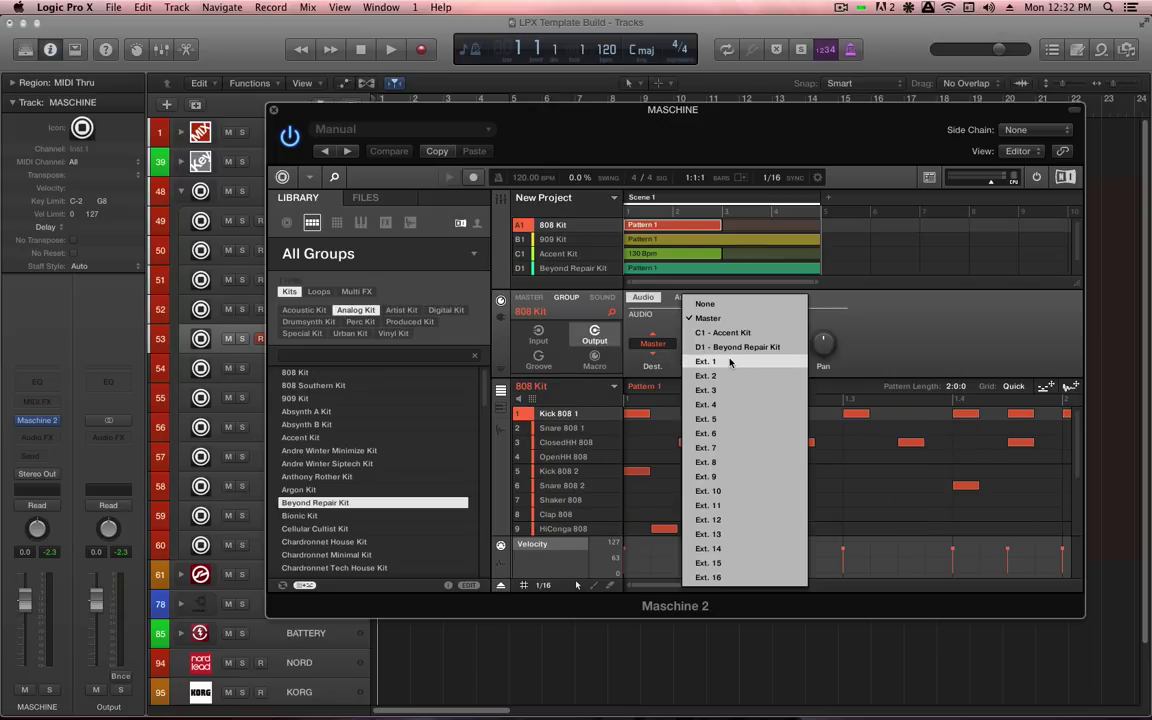
key(Escape)
click(652, 344)
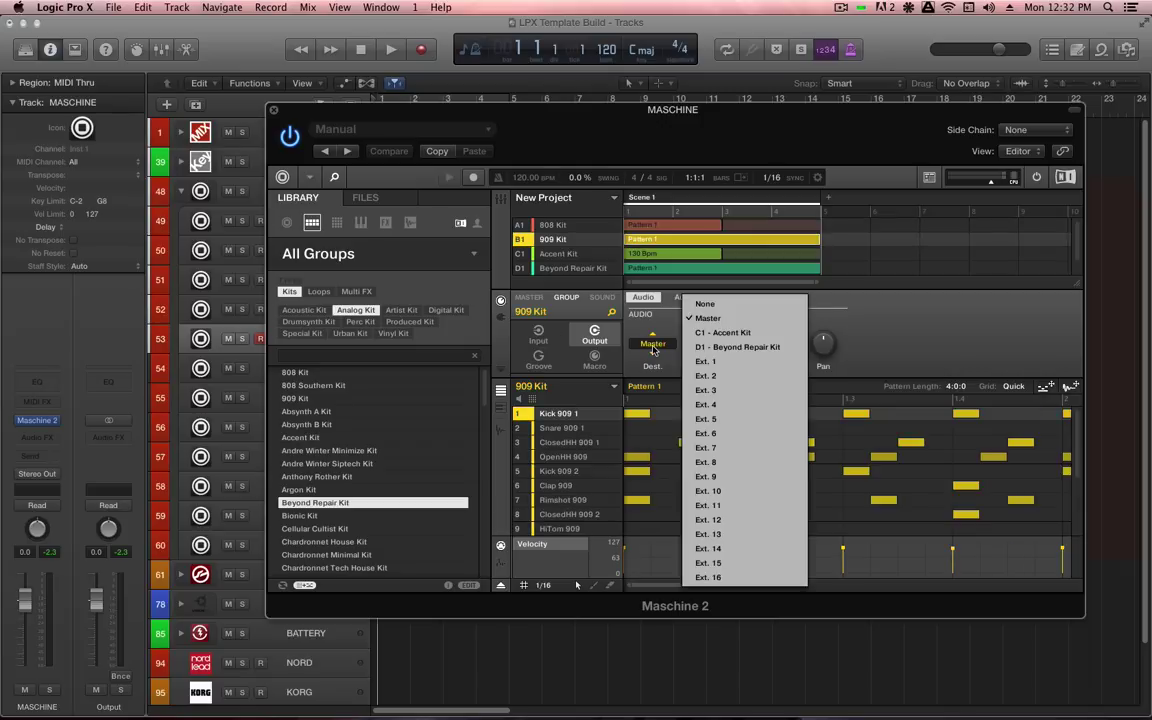
key(Escape)
click(652, 344)
key(Escape)
click(652, 344)
click(749, 406)
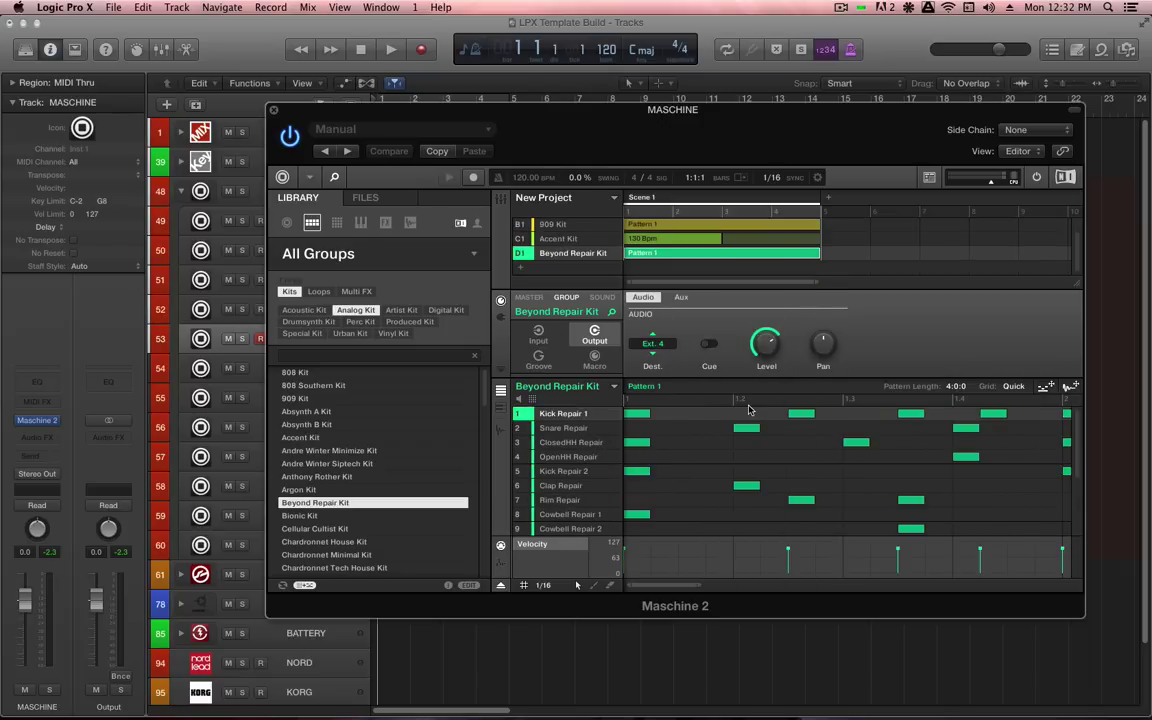
- Play the patterns with the M2, M3 and M4 output tracks muted and lower the Output fader to -5.0 dB
drag(689, 114, 843, 369)
key(space)
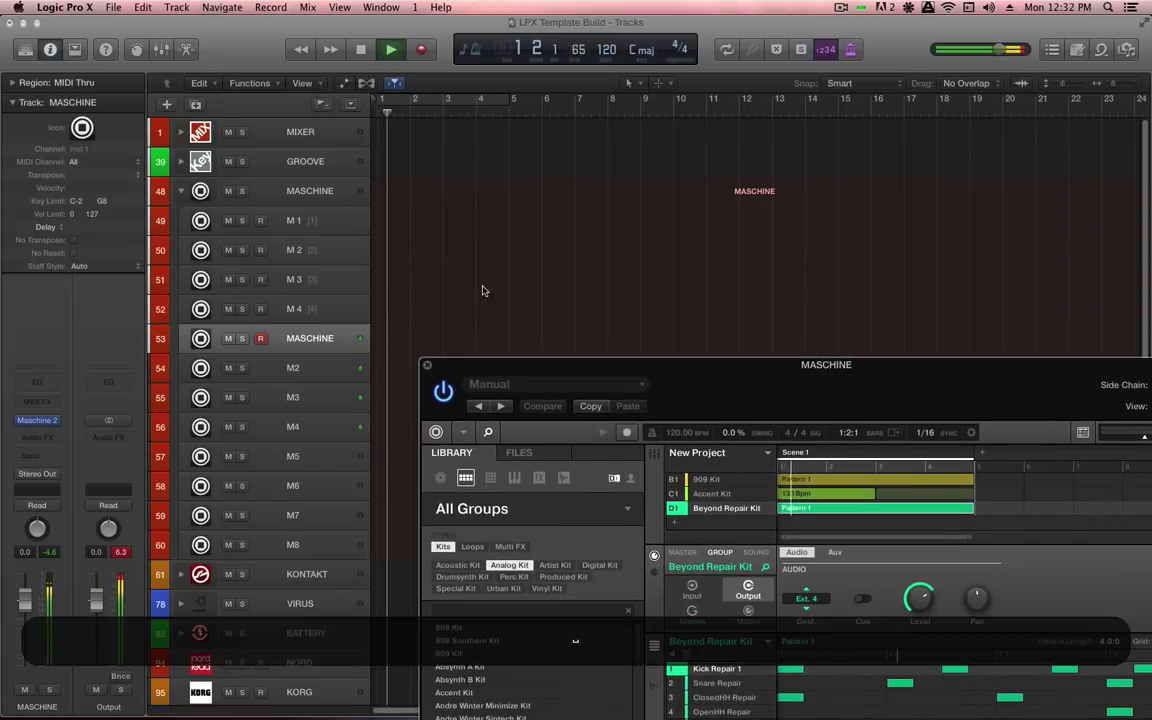
click(283, 309)
click(315, 348)
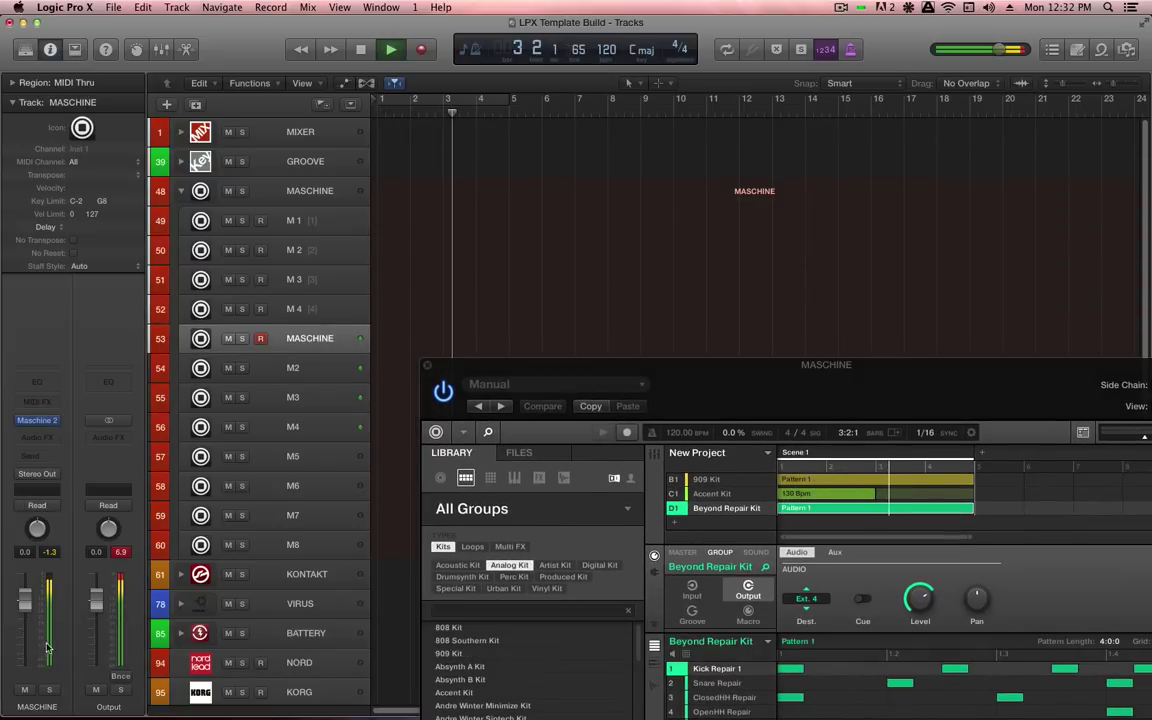
key(Down)
key(Down)
click(26, 692)
key(Up)
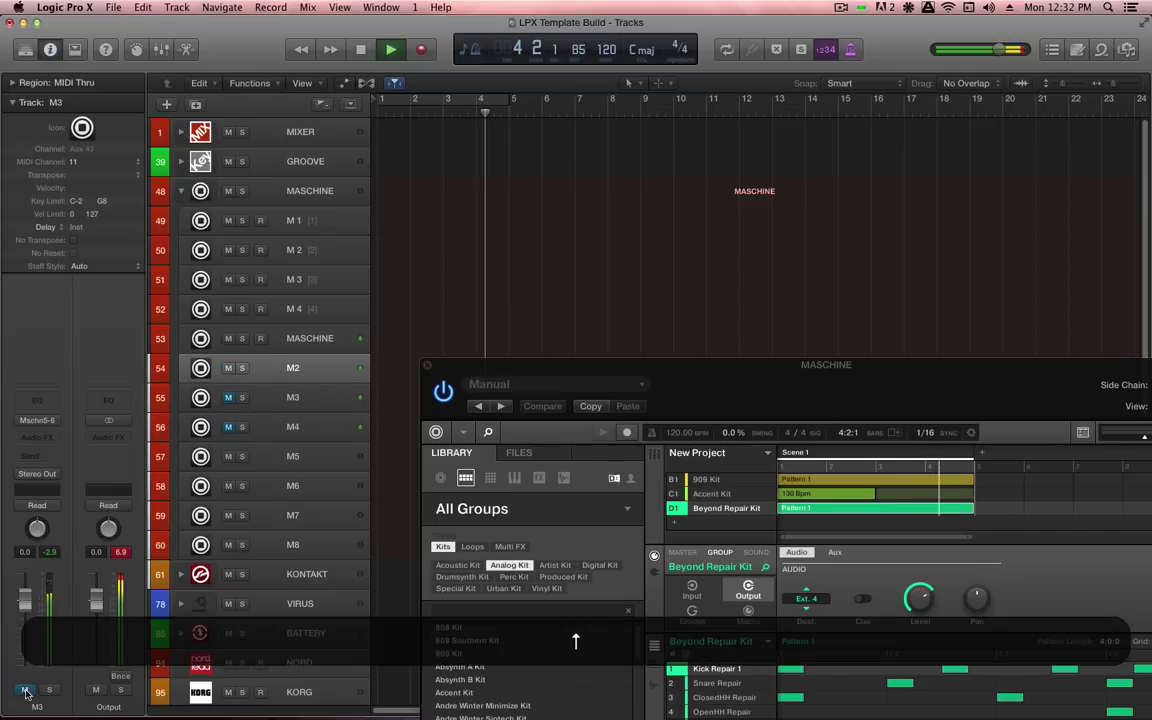
key(Up)
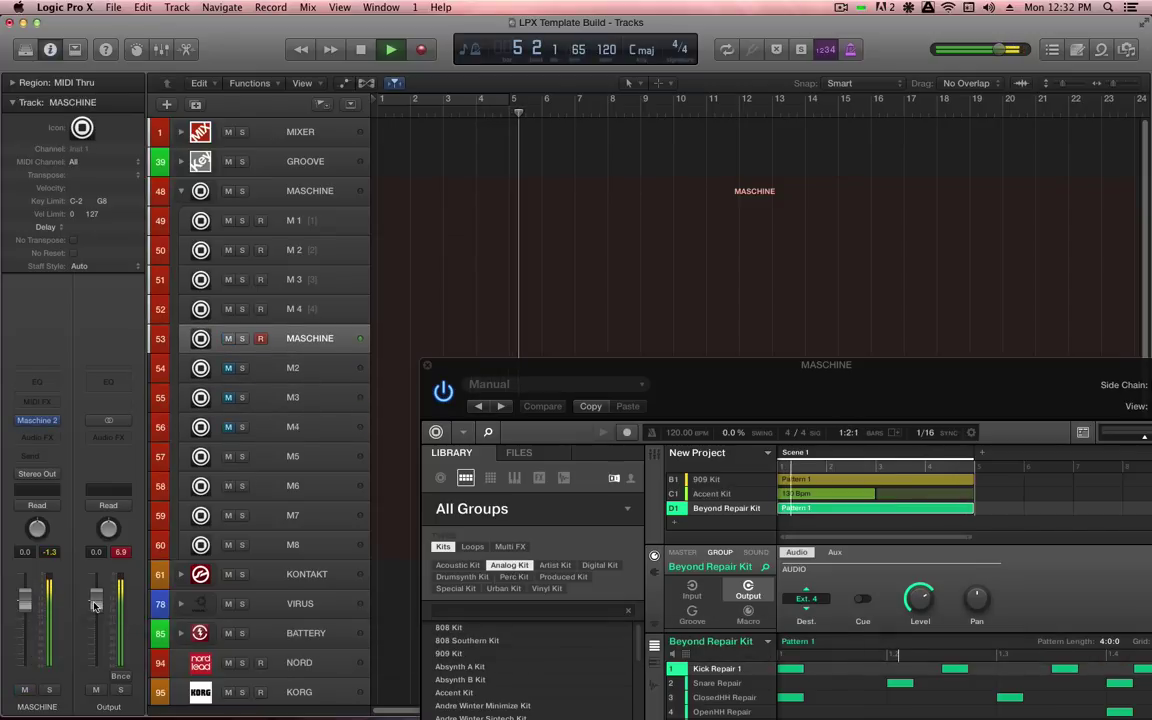
drag(95, 605, 92, 637)
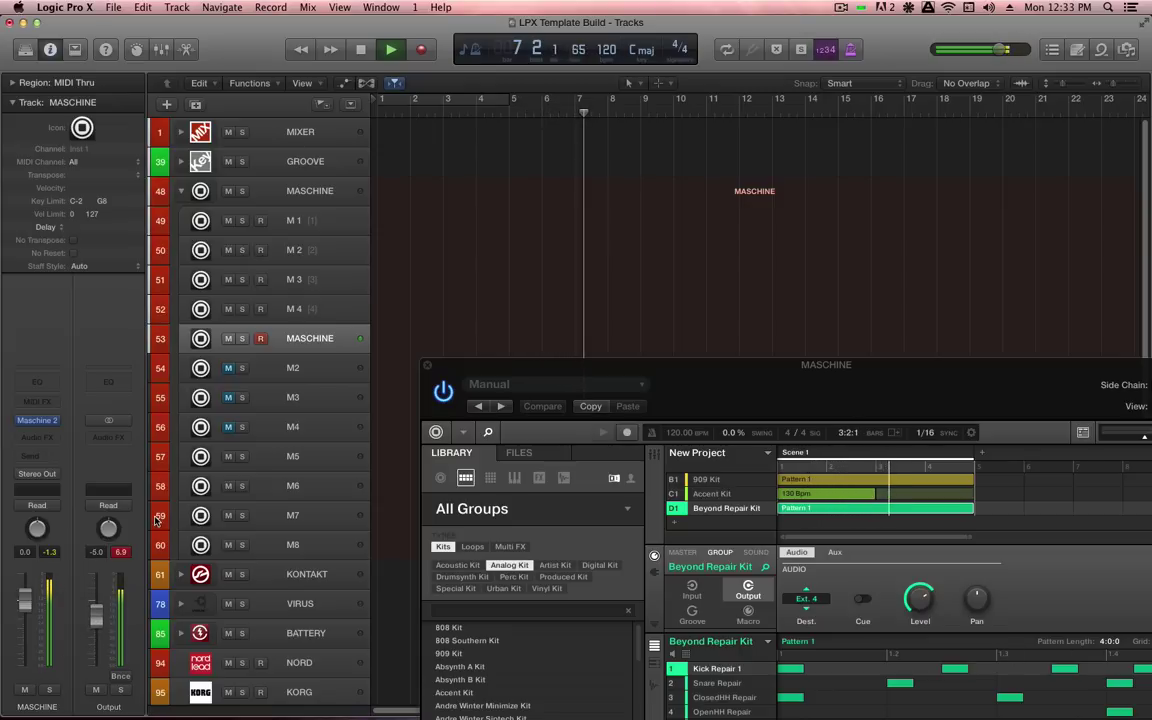
- Audition the MASCHINE, M2, M3 and M4 outputs one at a time by toggling their mutes, and stop playback
click(228, 338)
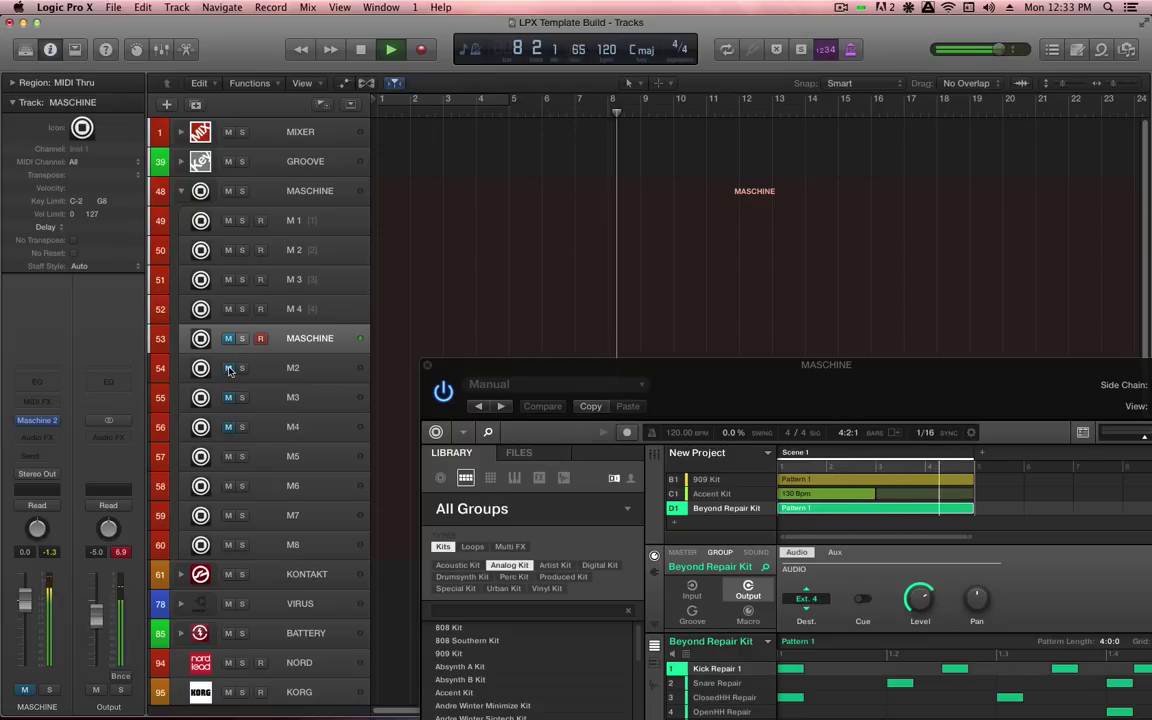
click(228, 368)
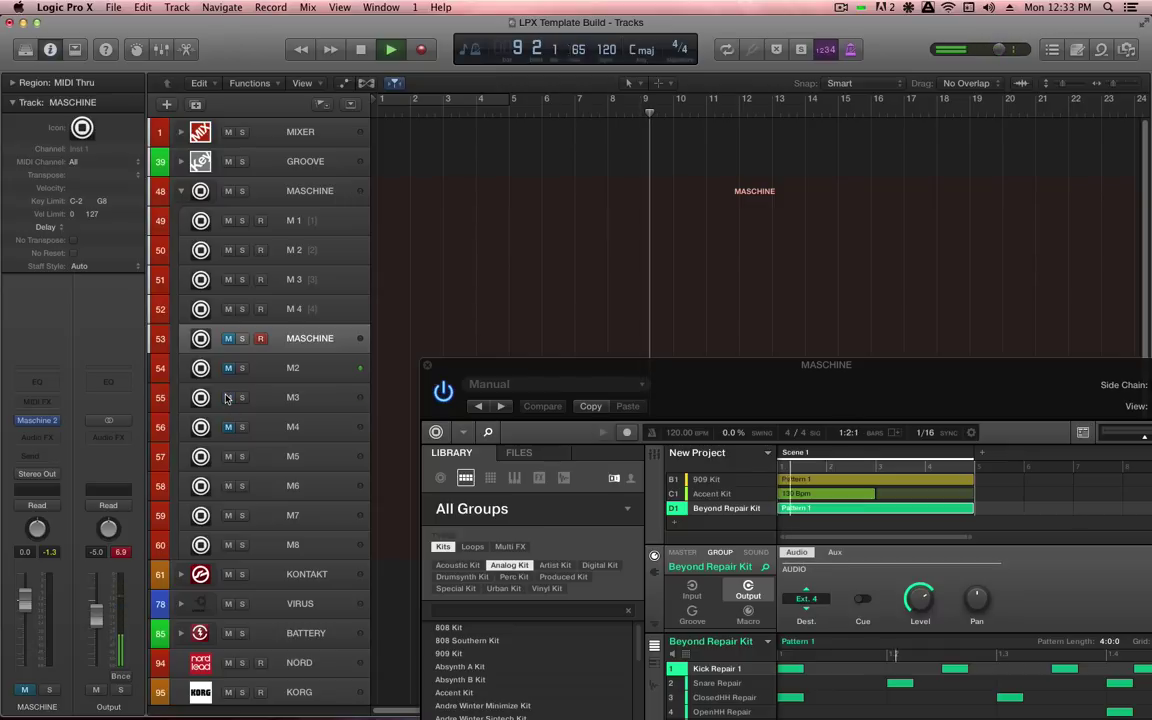
click(228, 427)
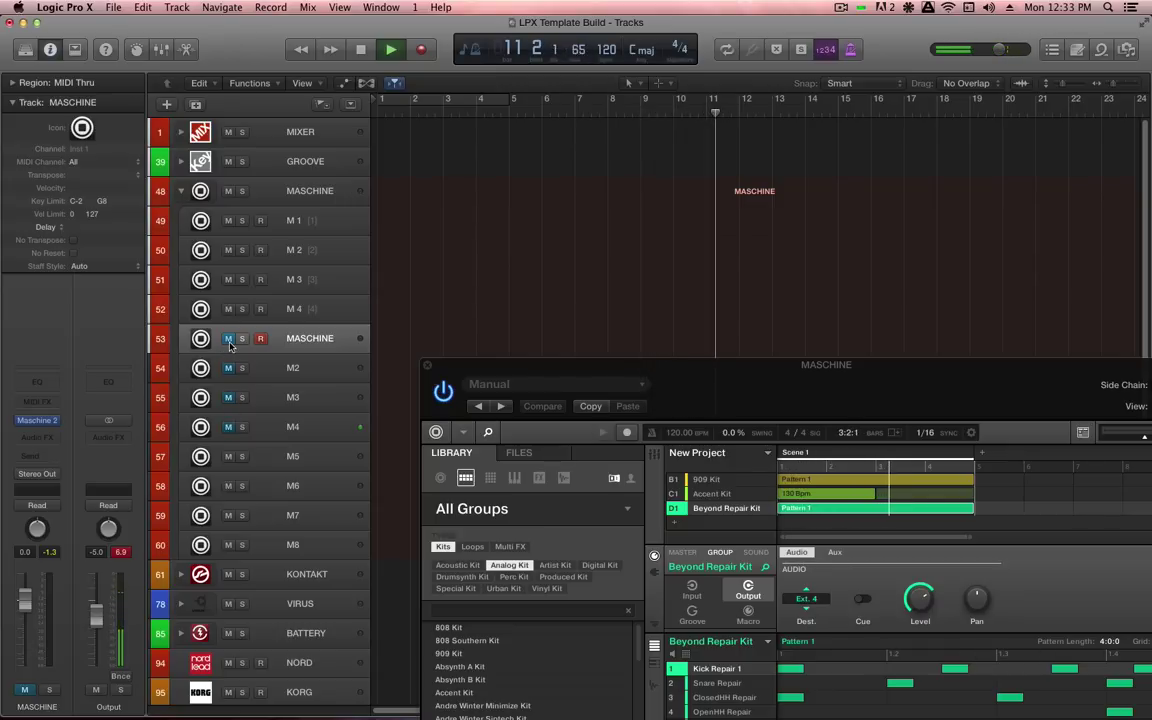
key(space)
- Clear the patterns from the four Maschine groups and close the plug-in window
drag(703, 373, 493, 119)
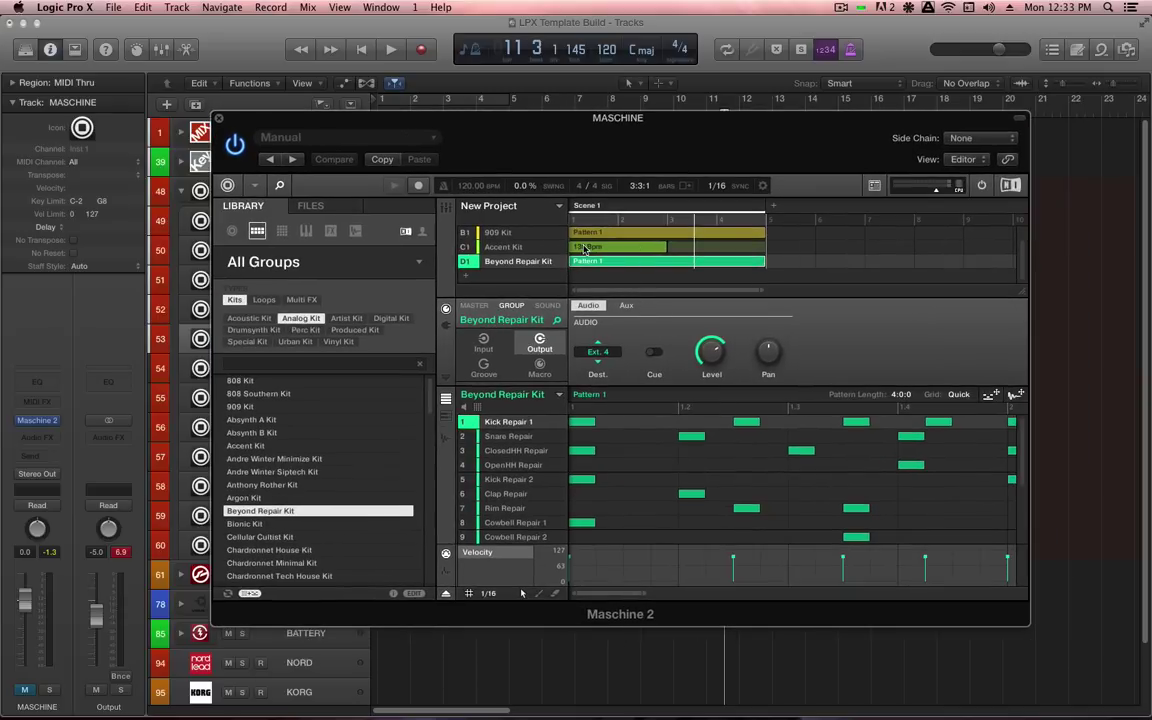
click(530, 232)
key(super+z)
key(super+z)
key(super+z)
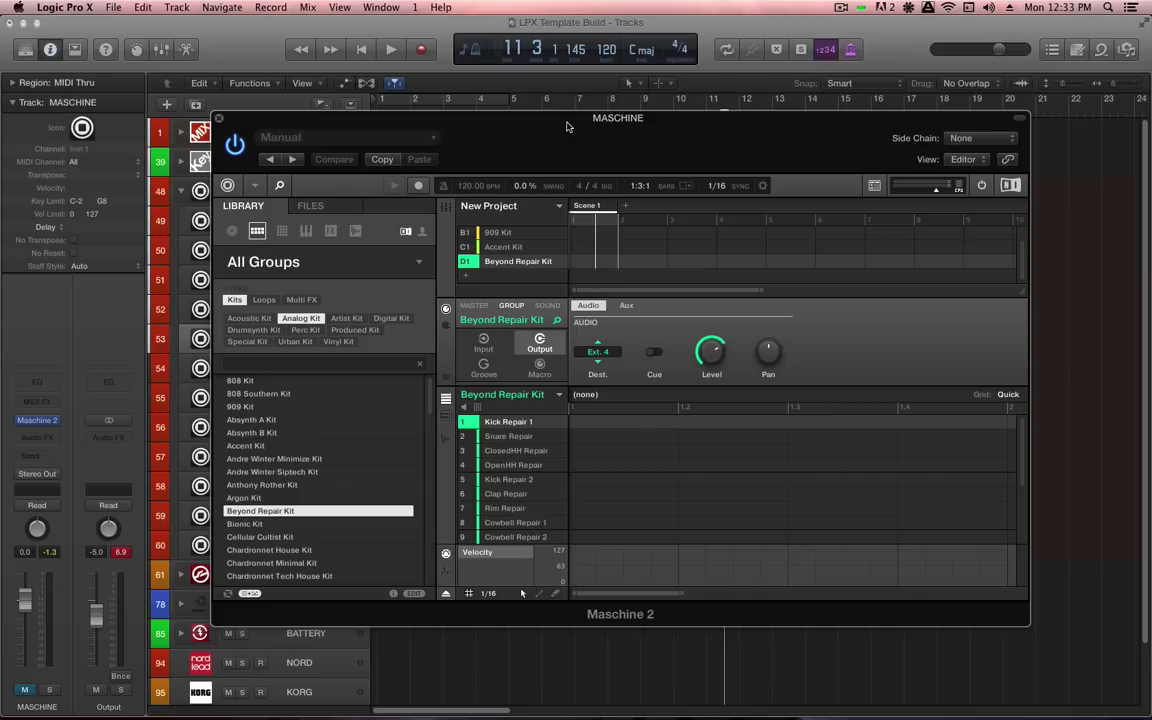
drag(566, 126, 612, 134)
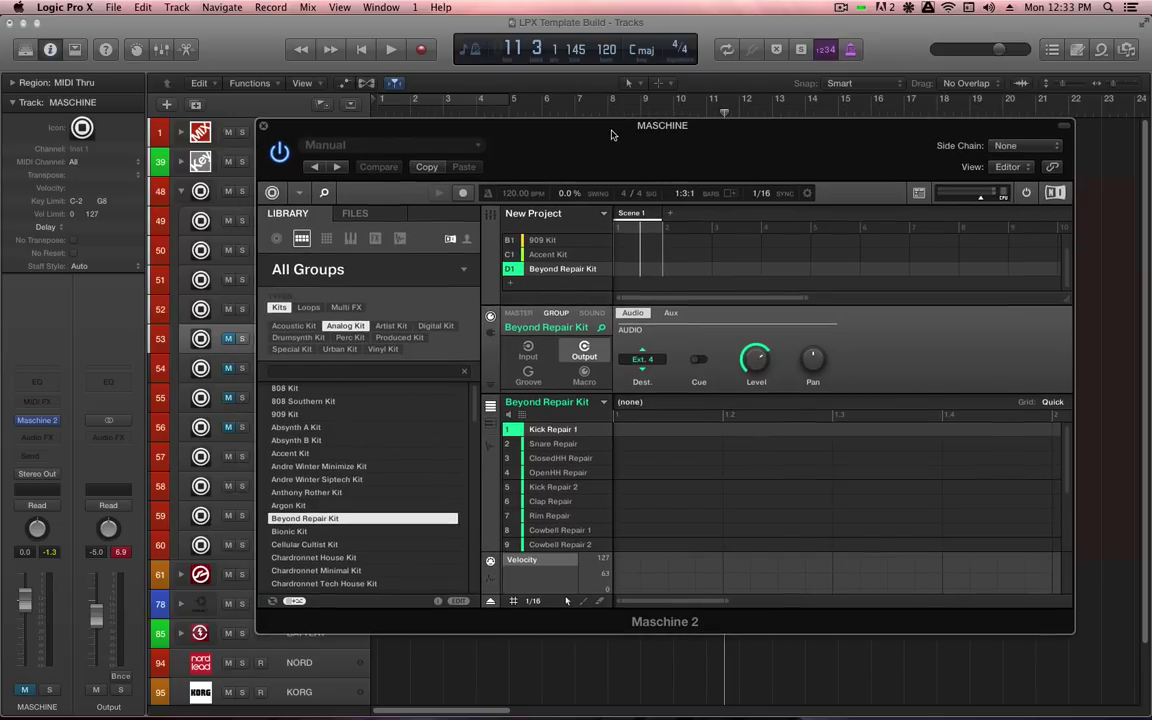
key(super+w)
- Select the M 1 channel track, bring back the Maschine window and unmute the MASCHINE, M2, M3 and M4 output tracks
click(322, 224)
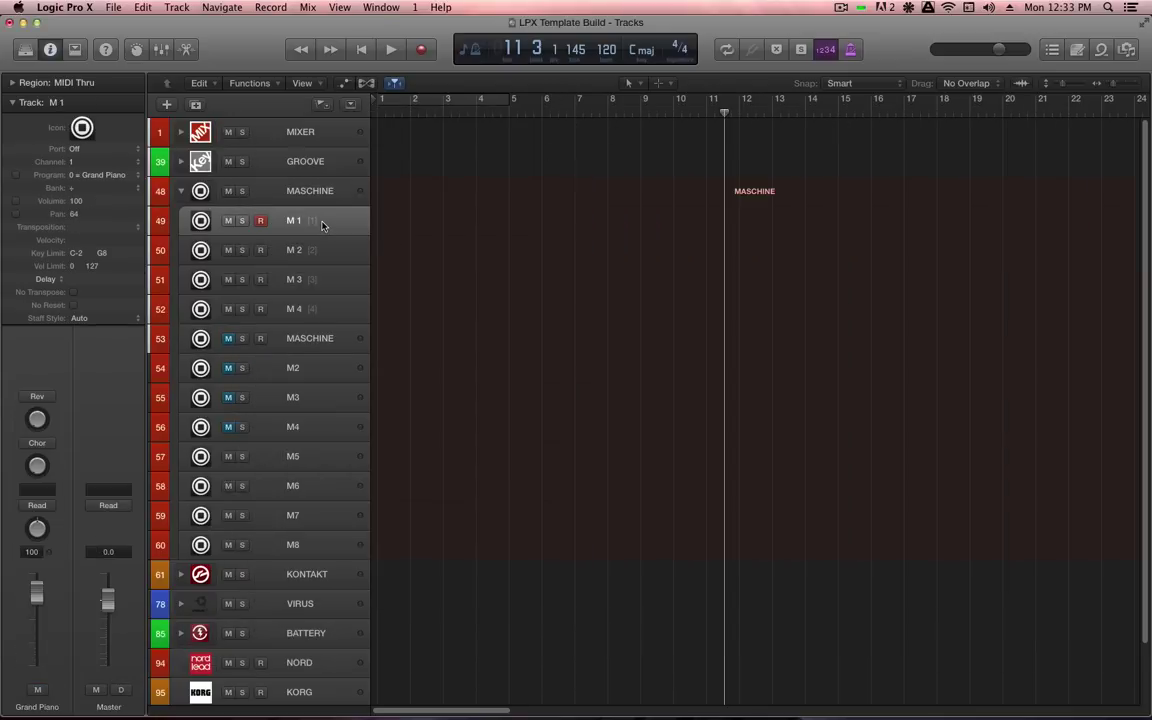
key(v)
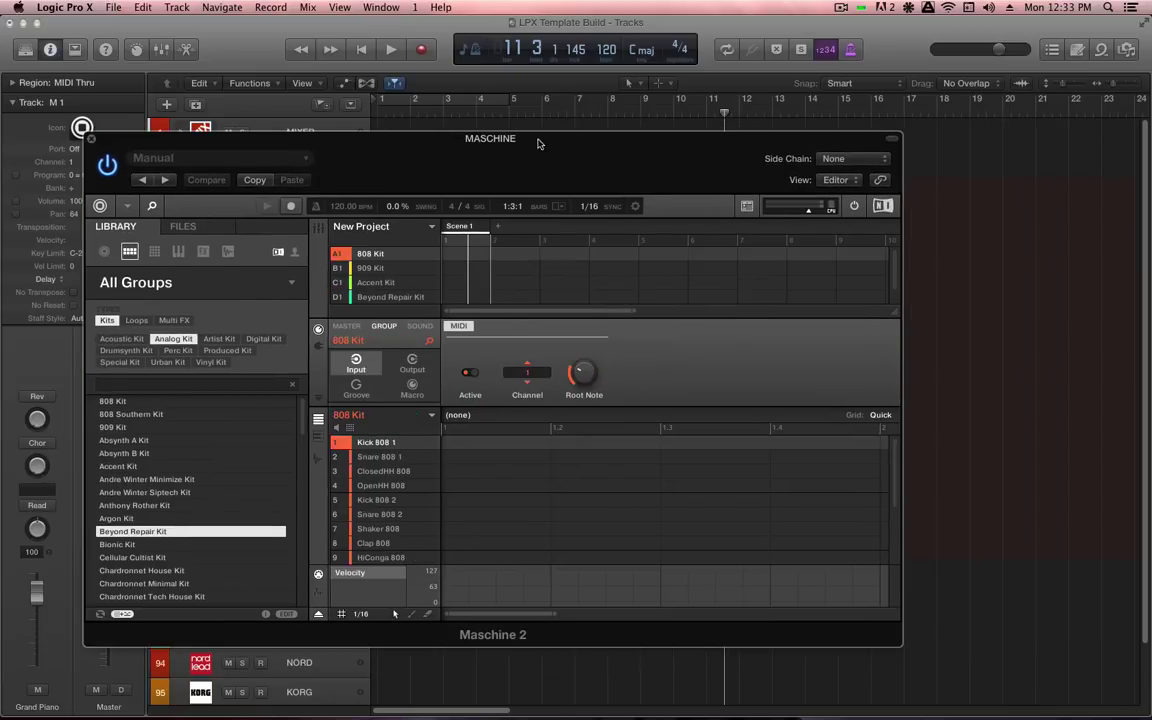
drag(537, 143, 944, 152)
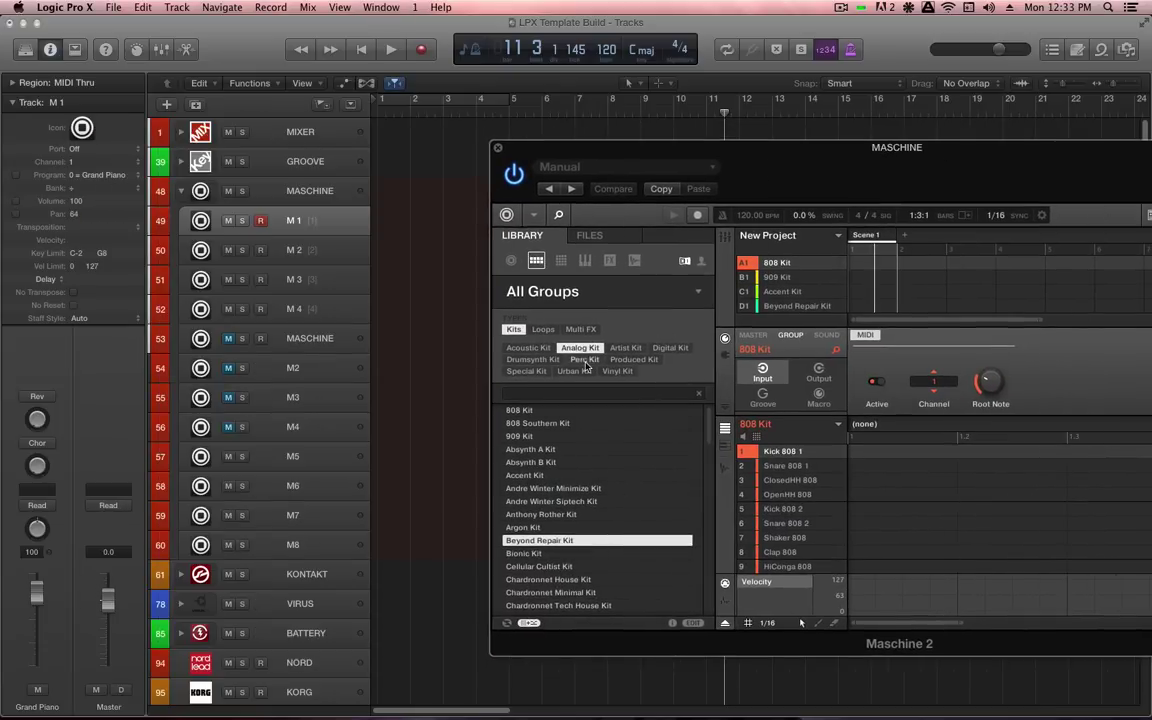
click(228, 340)
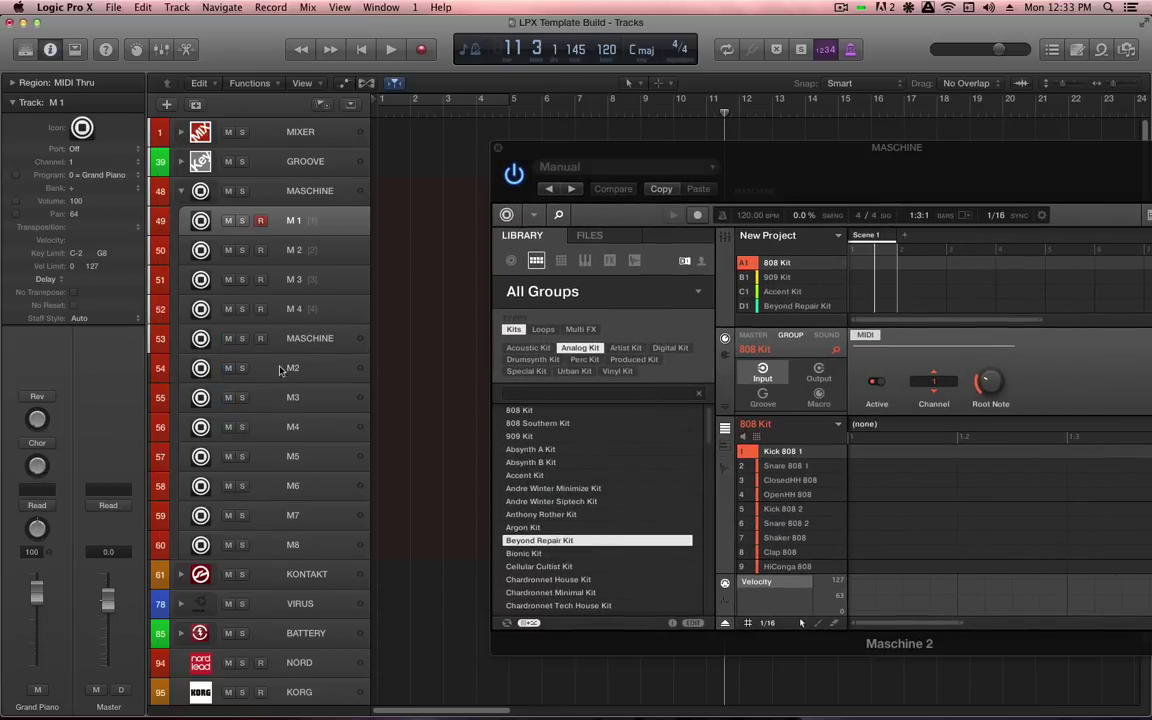
- Step through channel tracks M 1 to M 4 to test that each one triggers its own Maschine group and output
drag(876, 152, 663, 115)
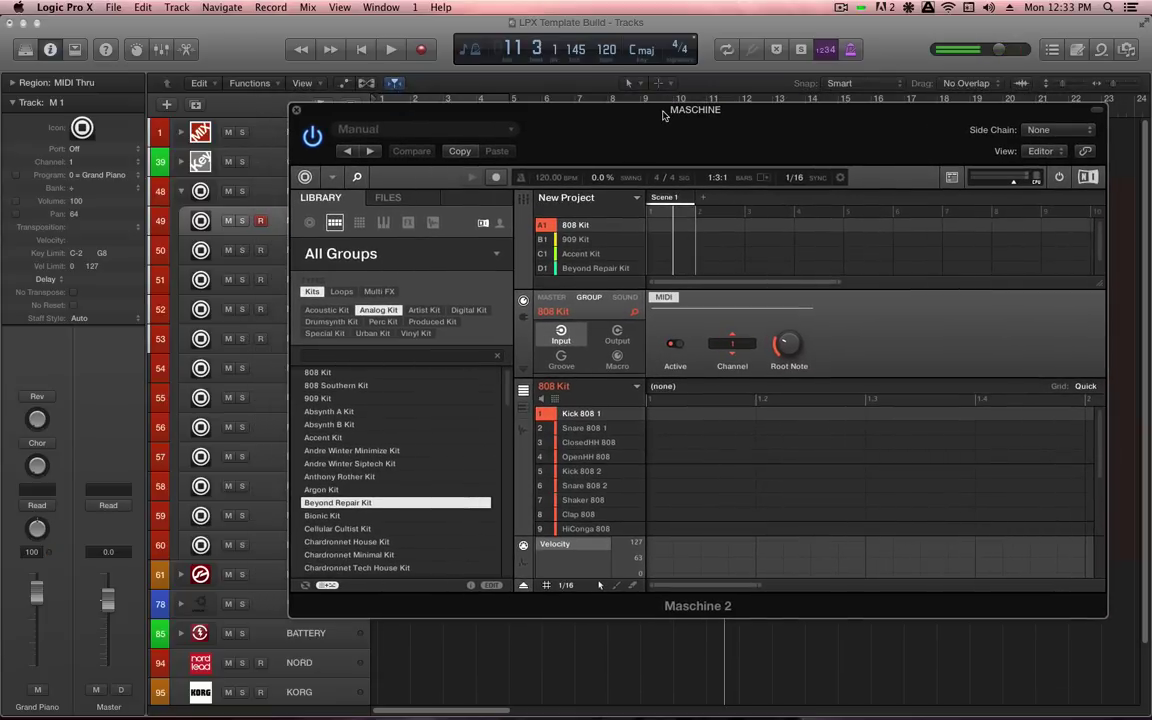
drag(592, 112, 683, 104)
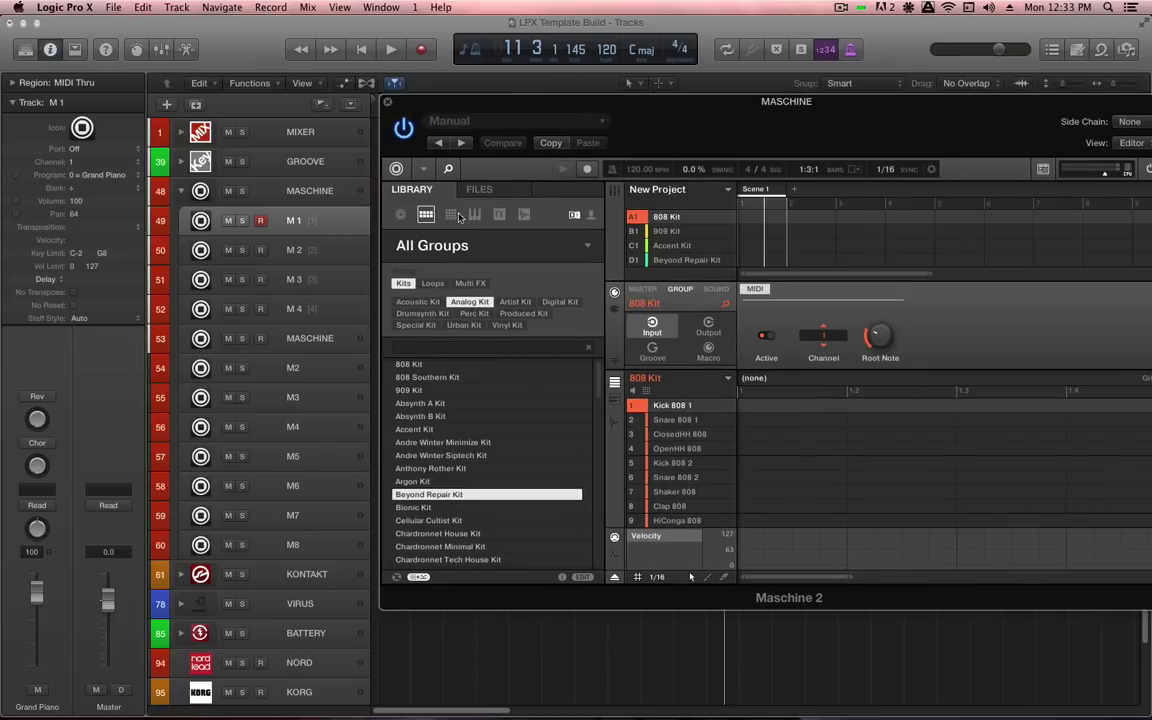
click(343, 247)
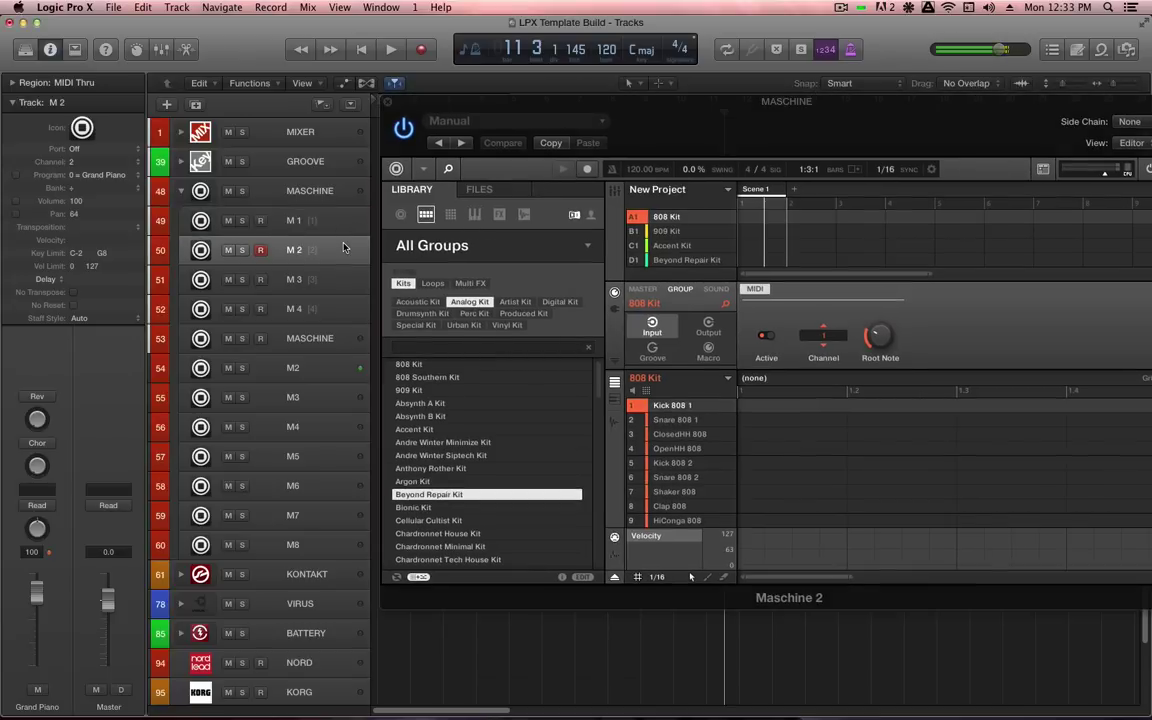
key(Down)
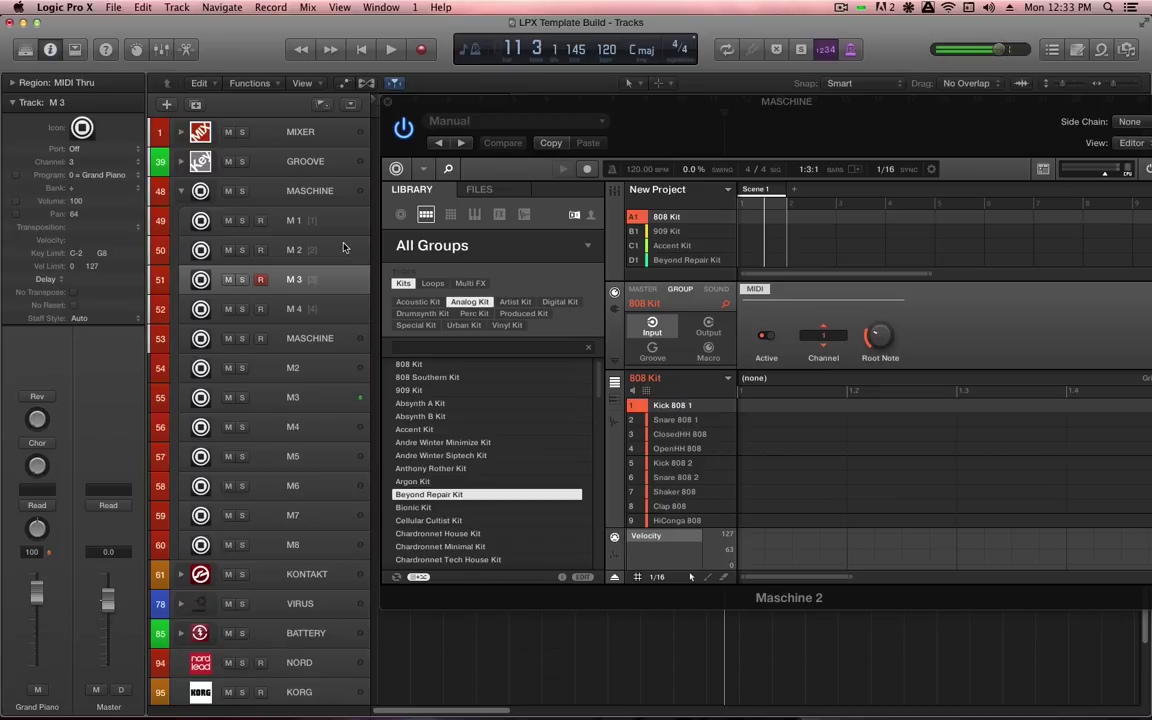
key(Down)
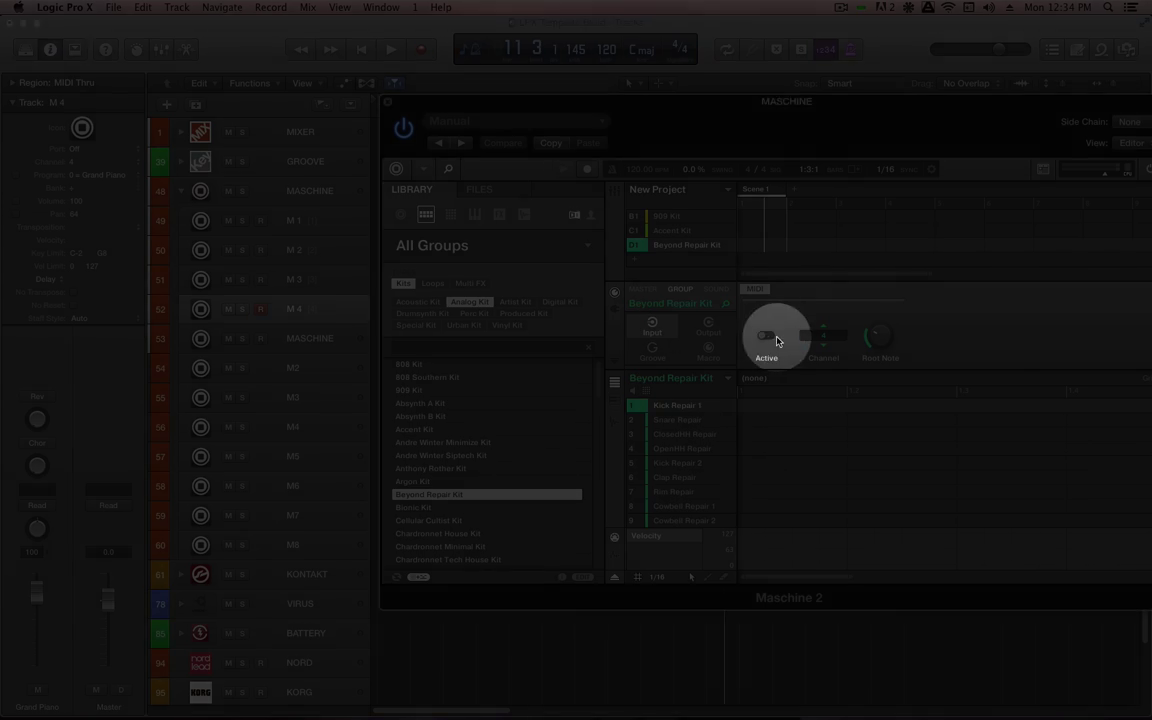
- Activate MIDI input for the Beyond Repair Kit group and collapse the MASCHINE stack
click(770, 338)
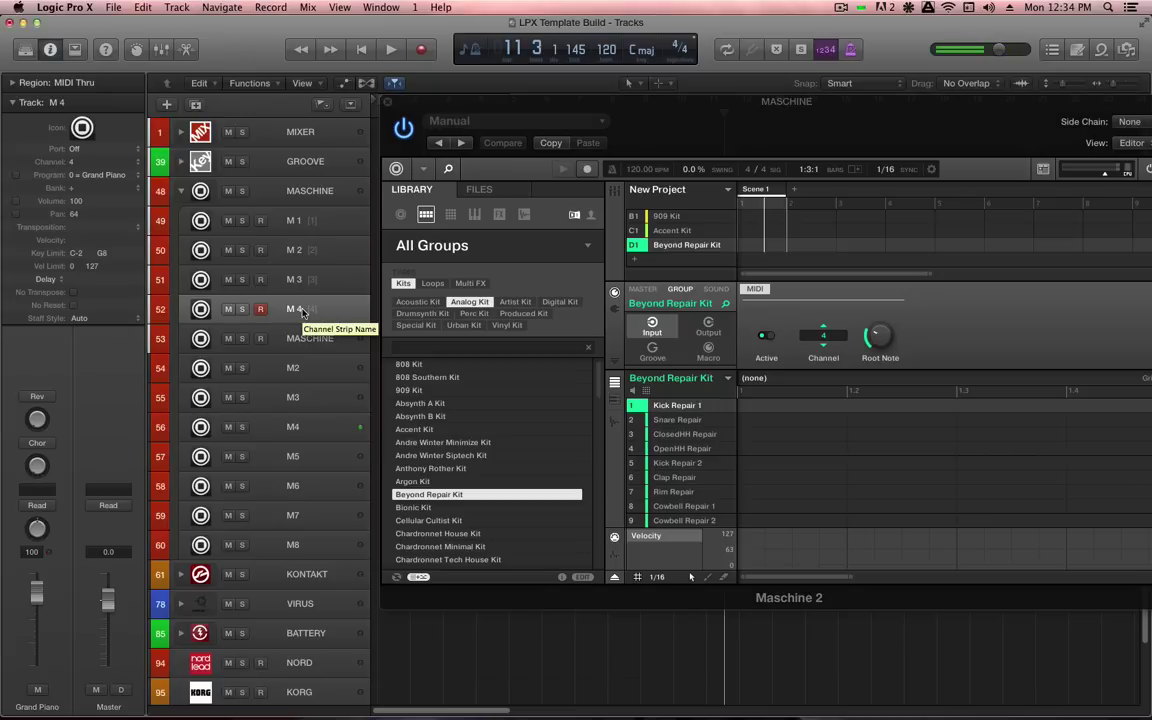
click(182, 192)
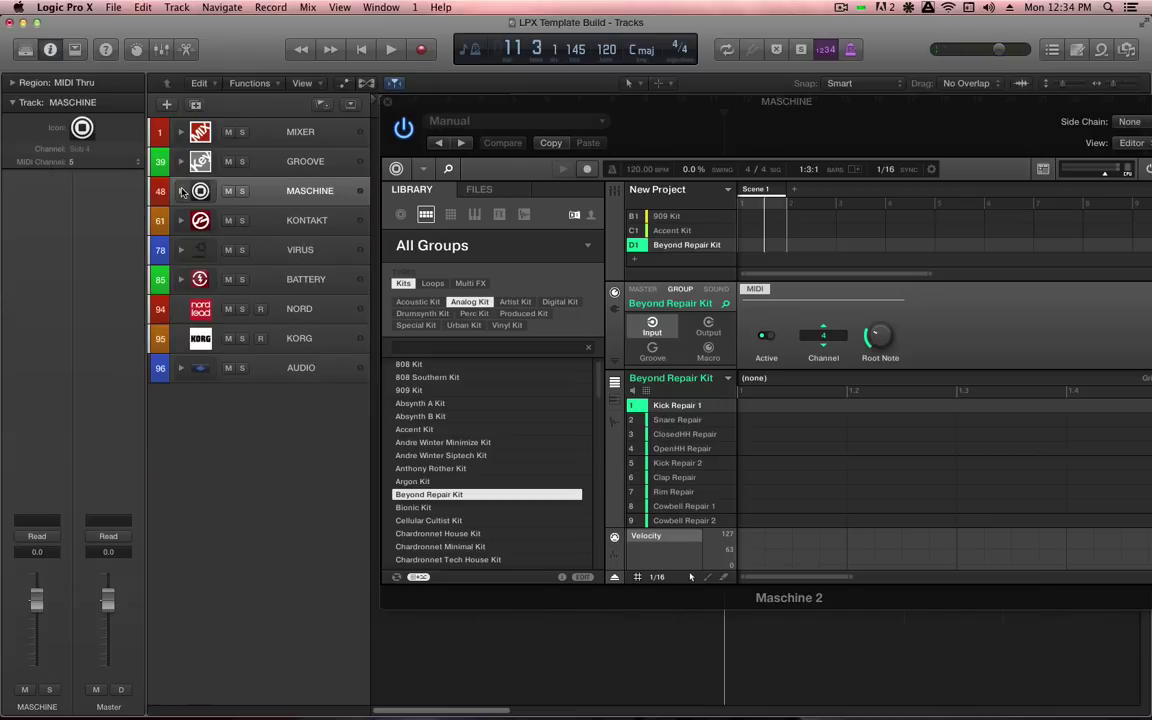
- Expand the KONTAKT stack, open its Kontakt 5 plug-in and show the instrument browser
click(288, 224)
key(v)
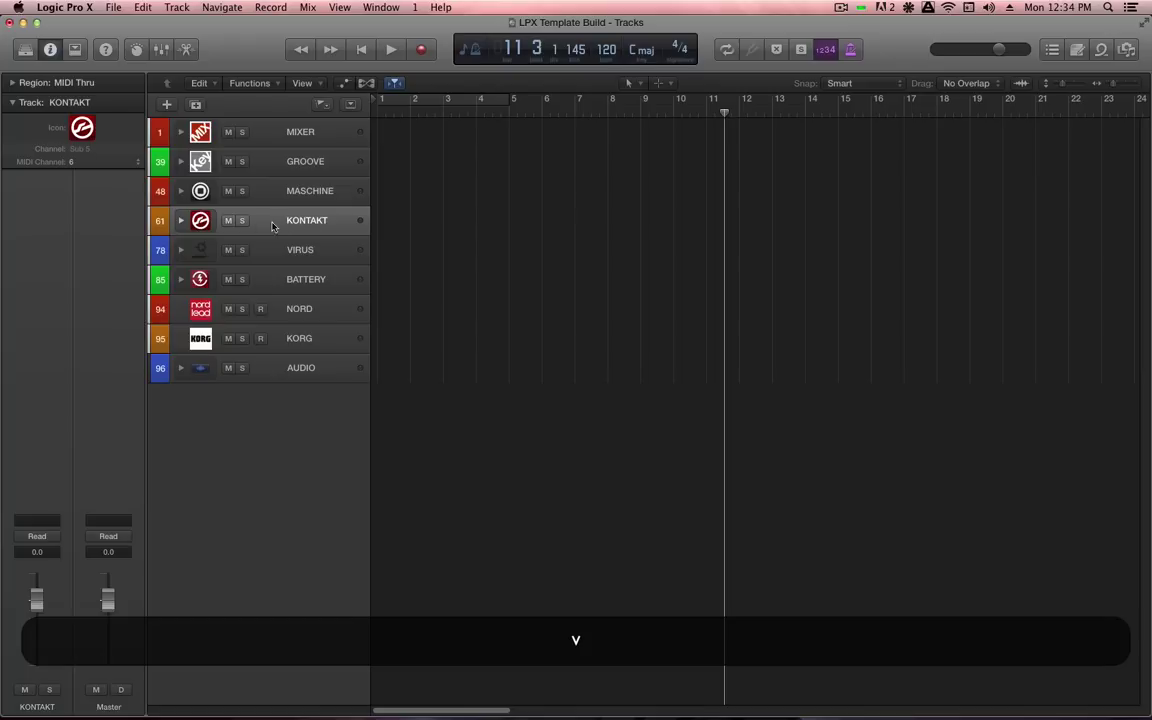
click(182, 221)
key(v)
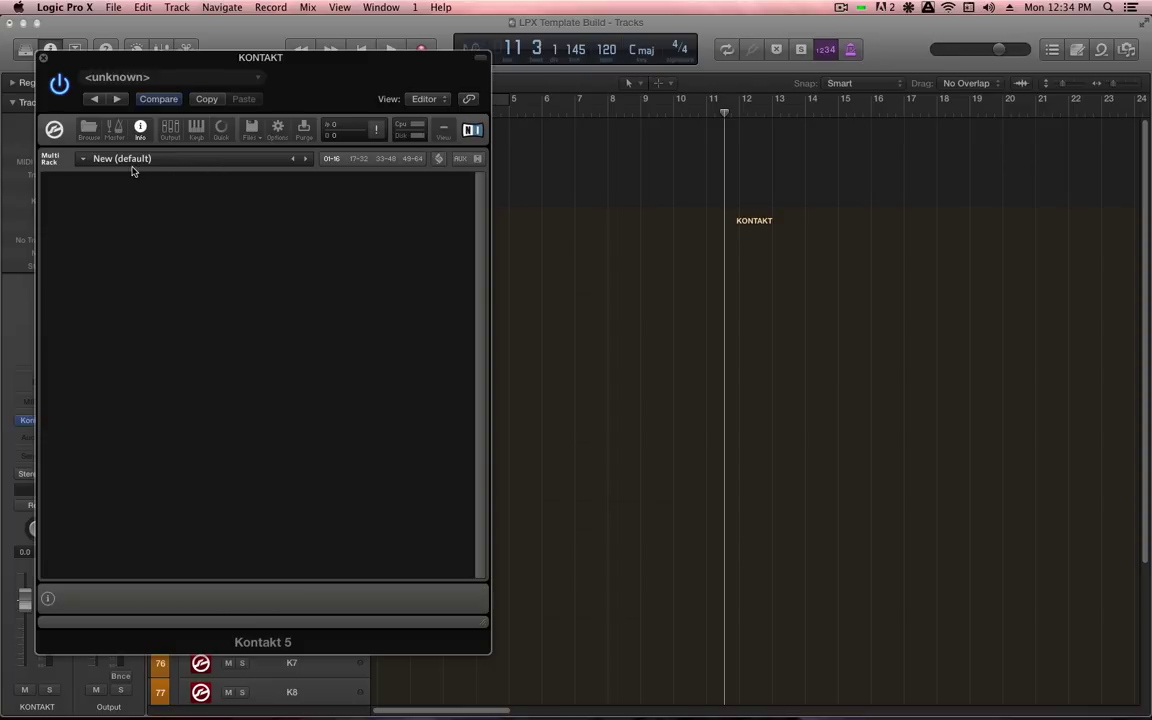
click(88, 137)
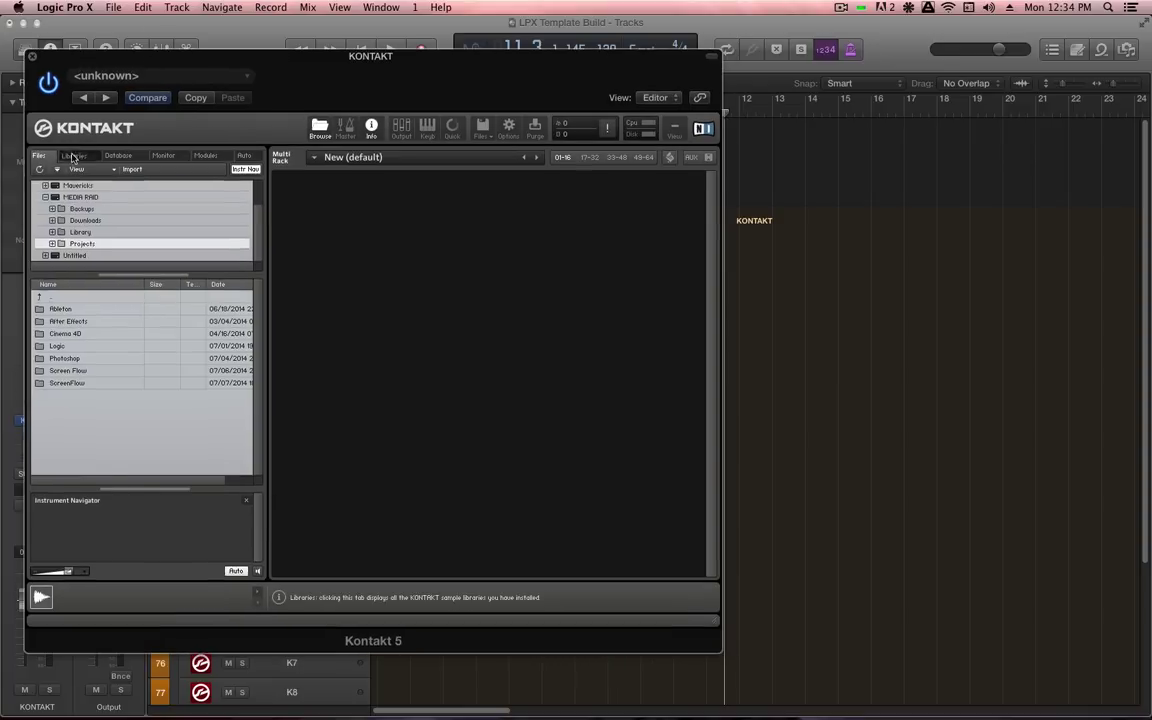
- Load the Abbey Road - Early 60s Kit Vintage instrument from the Abbey Road 60s Drums Vintage library into the Kontakt rack
click(73, 155)
click(170, 240)
drag(110, 255, 390, 220)
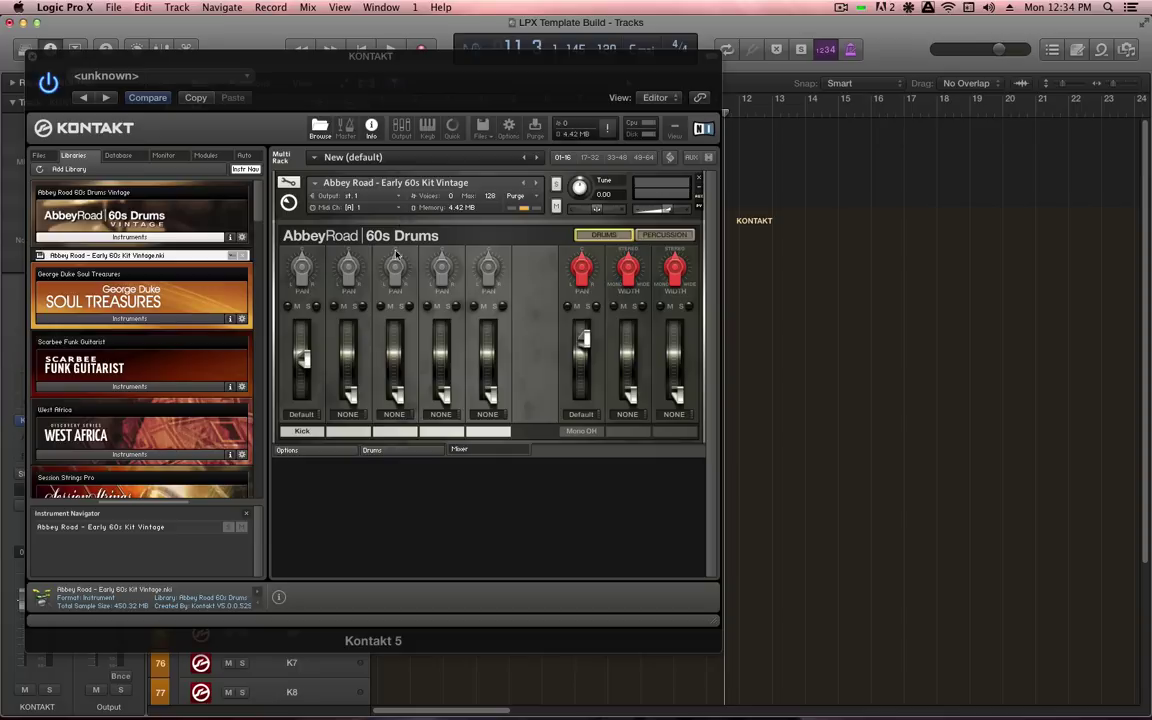
- Load SuperJP Bass 2 from the Retro Machines Mk2 library and route it to output st. 2
scroll(140, 380, down, 5)
click(83, 398)
scroll(83, 372, down, 2)
double_click(83, 369)
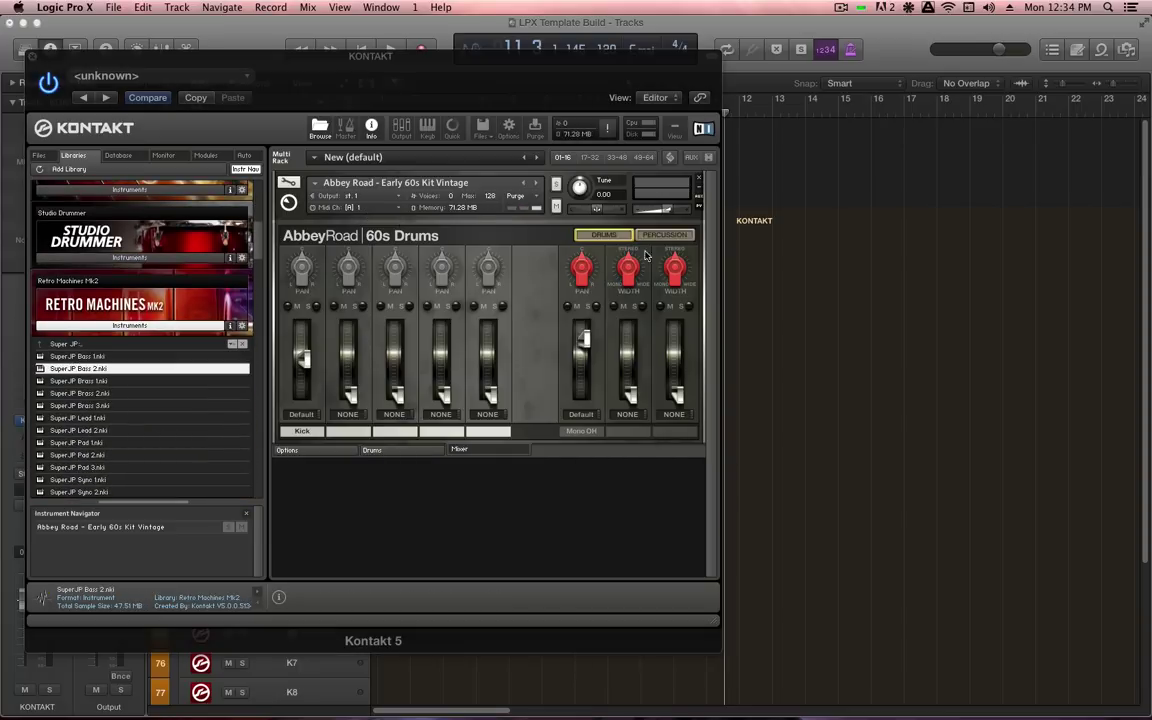
click(350, 196)
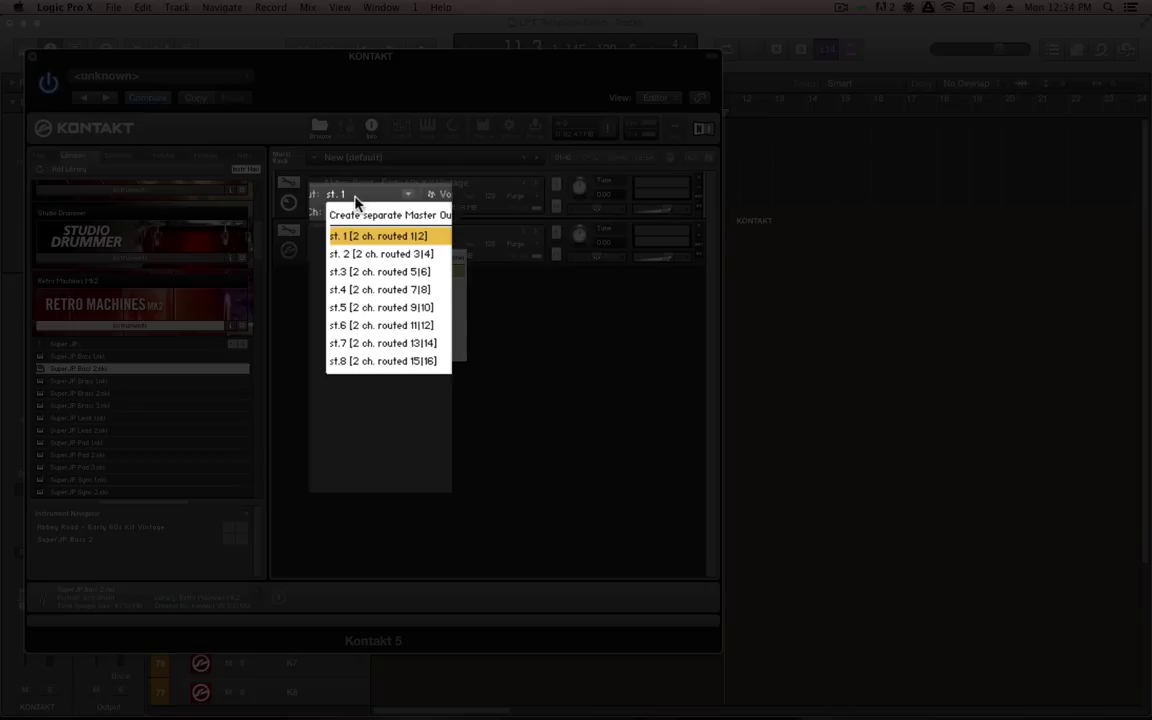
click(366, 254)
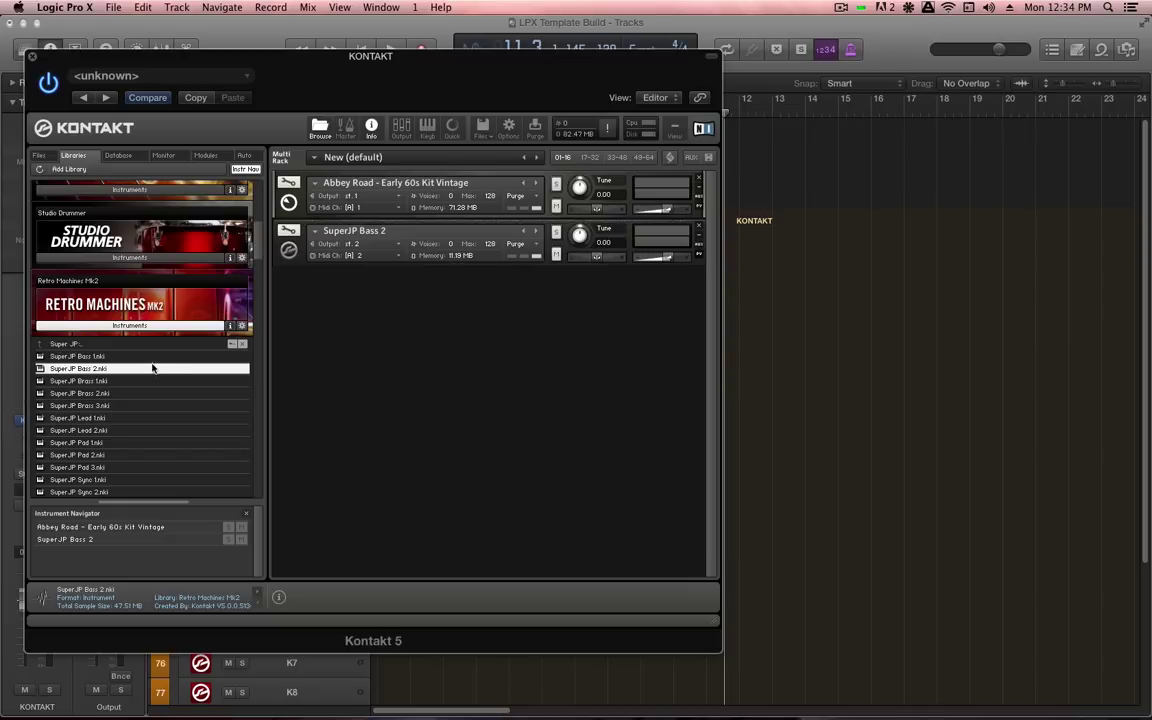
- Browse the Damage library from its Loop Menus folder back up through 01 Rhythmic Suites
click(152, 300)
scroll(155, 340, down, 6)
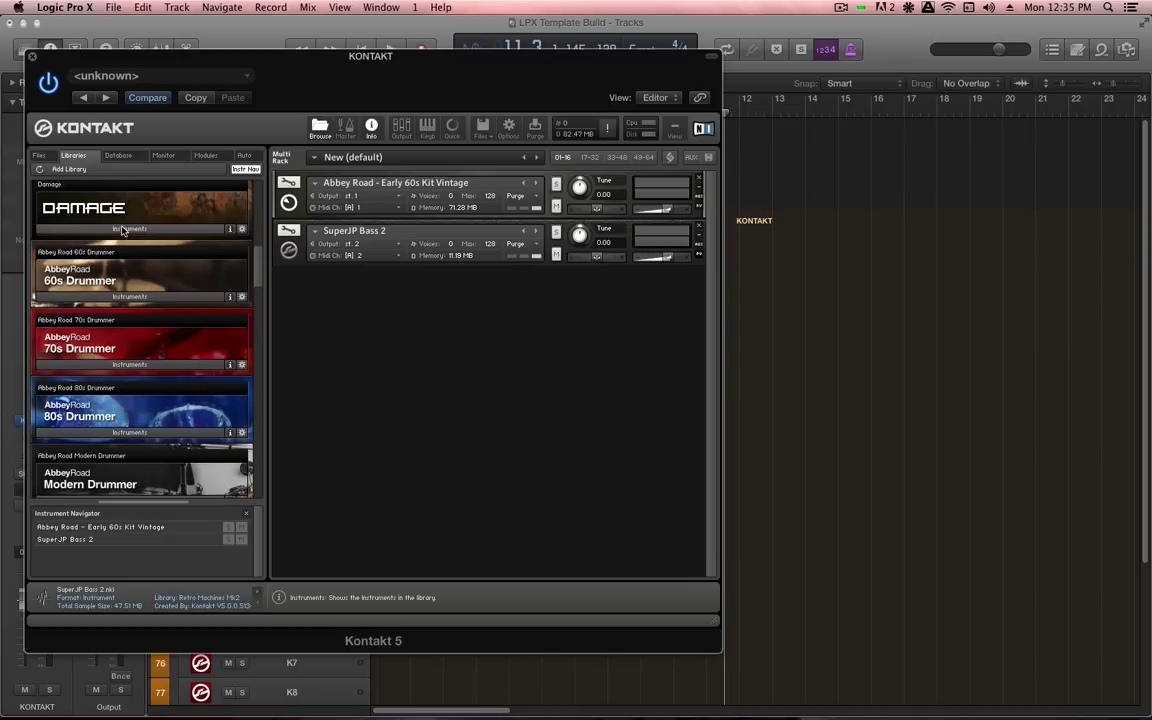
click(130, 222)
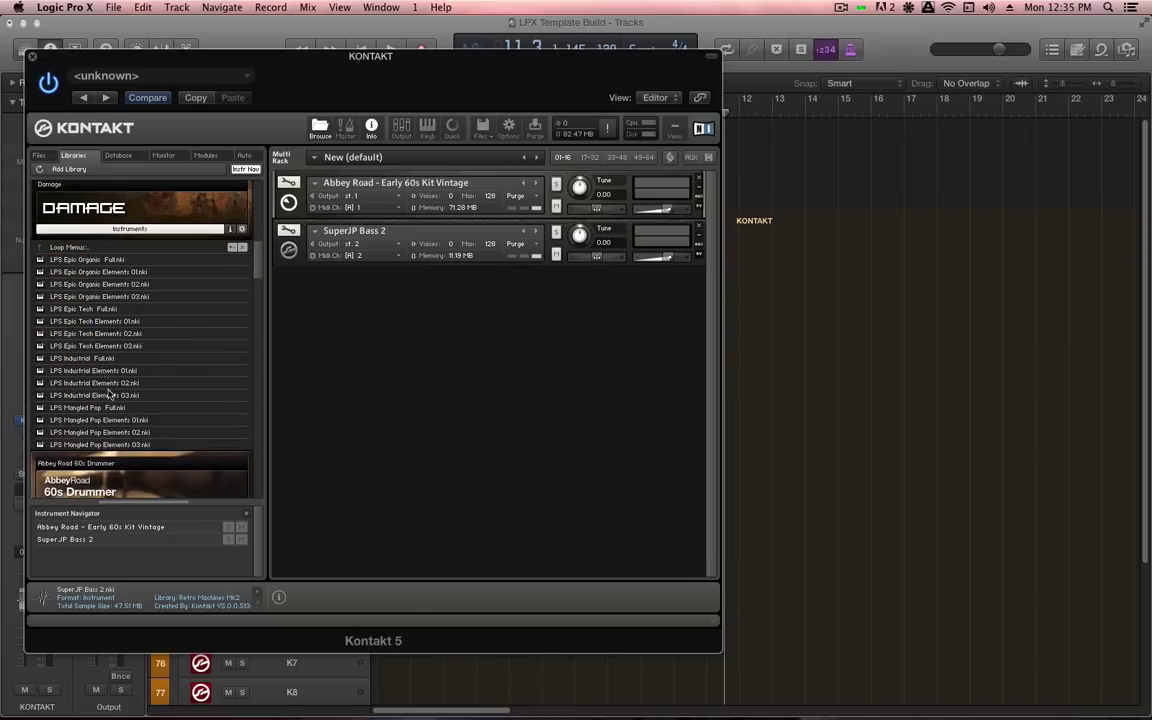
click(60, 247)
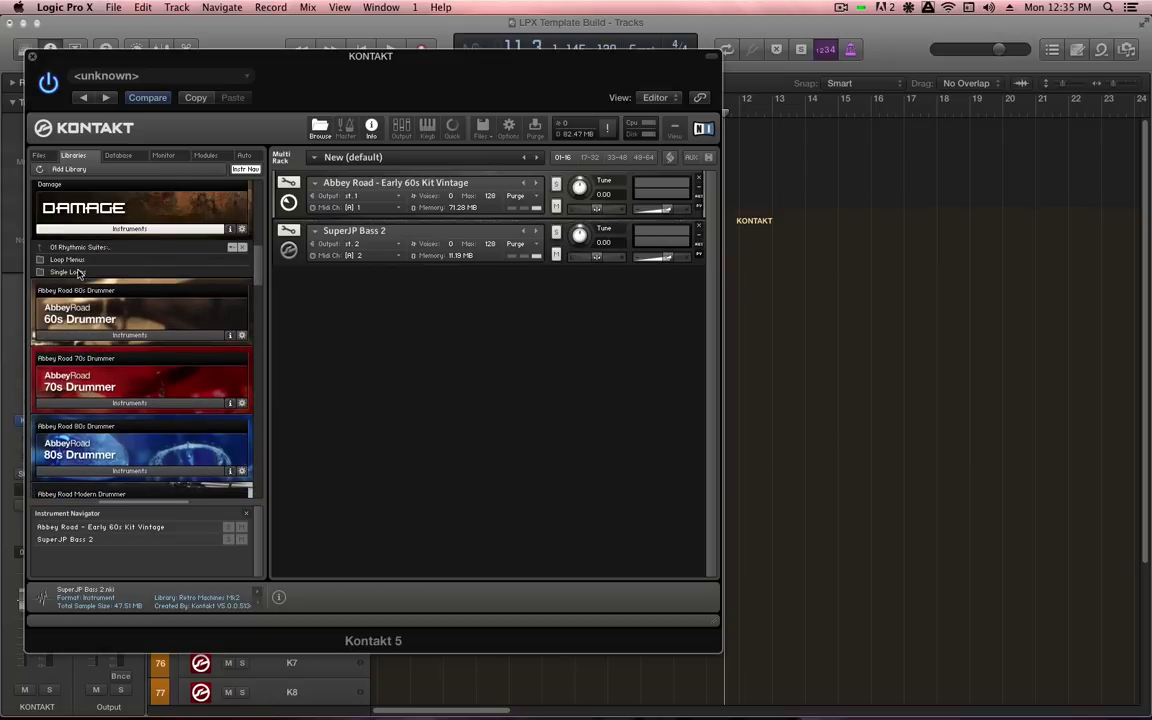
click(84, 250)
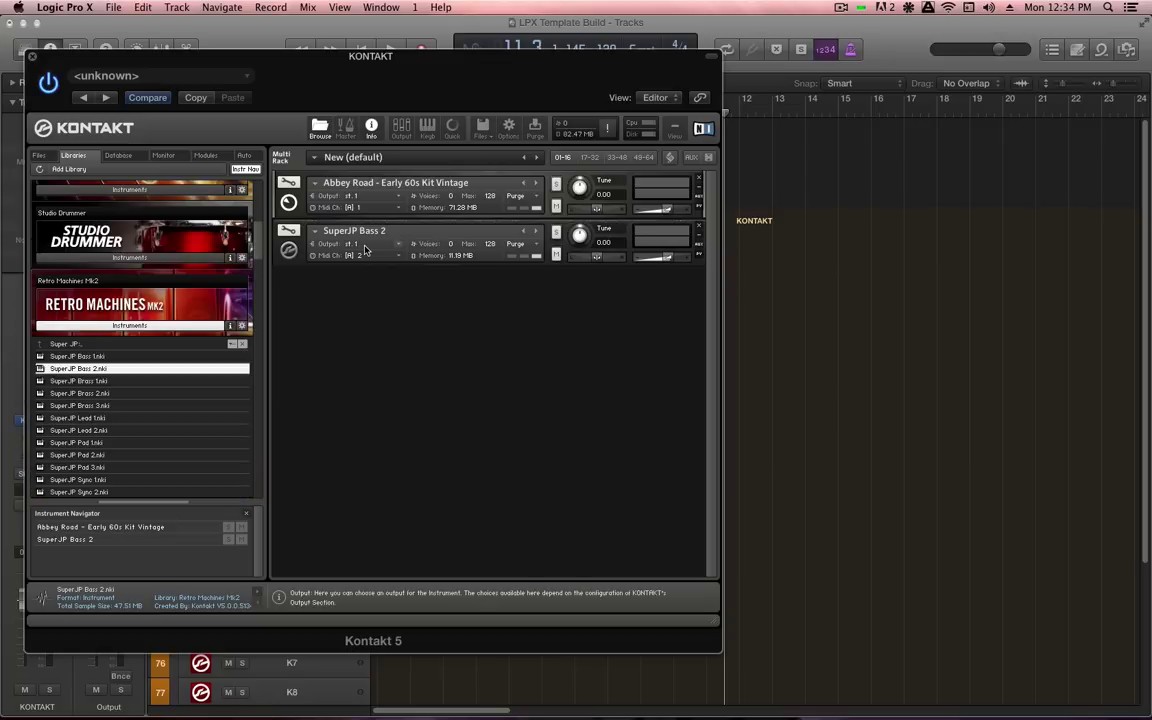
- Set the SuperJP Bass 2 output to st. 2 and close the Retro Machines Mk2 instrument list
click(352, 243)
click(371, 284)
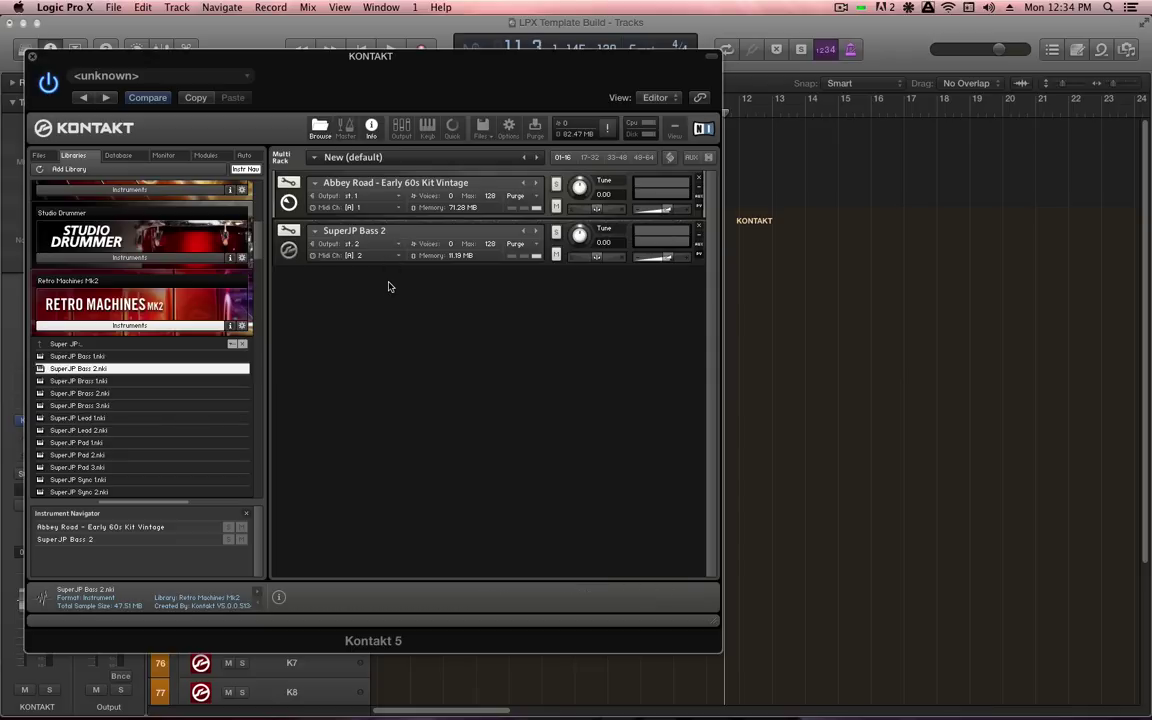
click(150, 322)
scroll(155, 360, up, 5)
scroll(159, 378, up, 4)
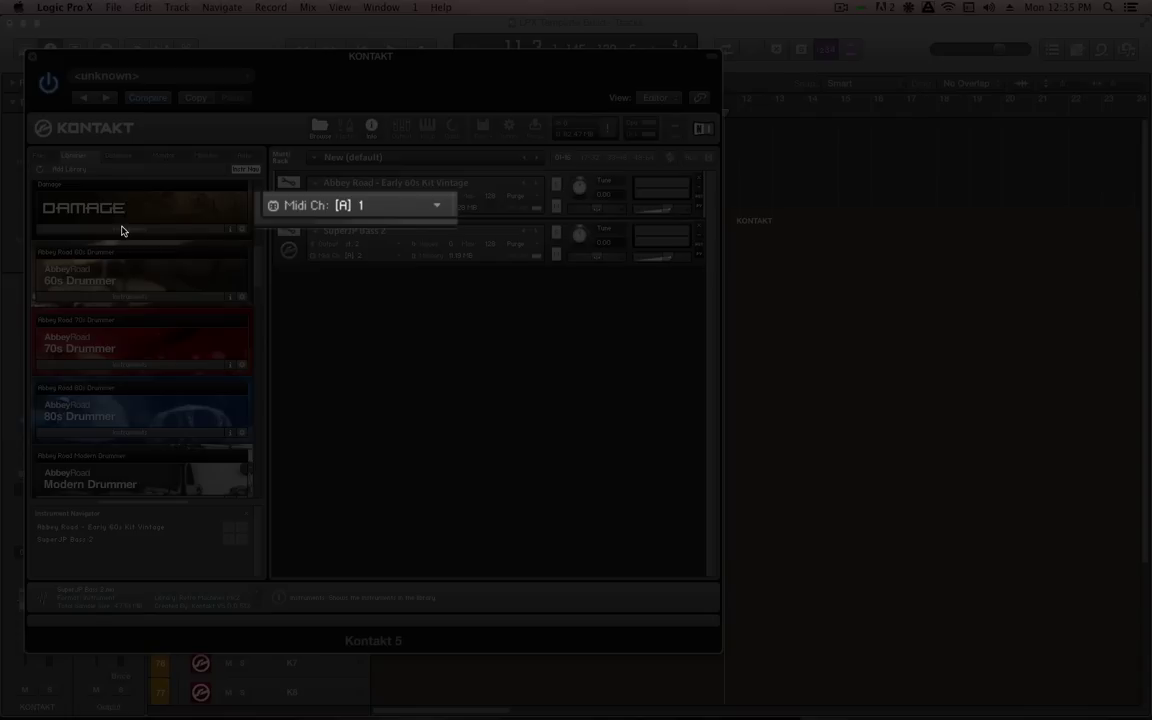
- Load PERC Ethnic Drums Menu from the 02 Ethnic Drums folder of Damage's percussive kits into the rack
click(122, 231)
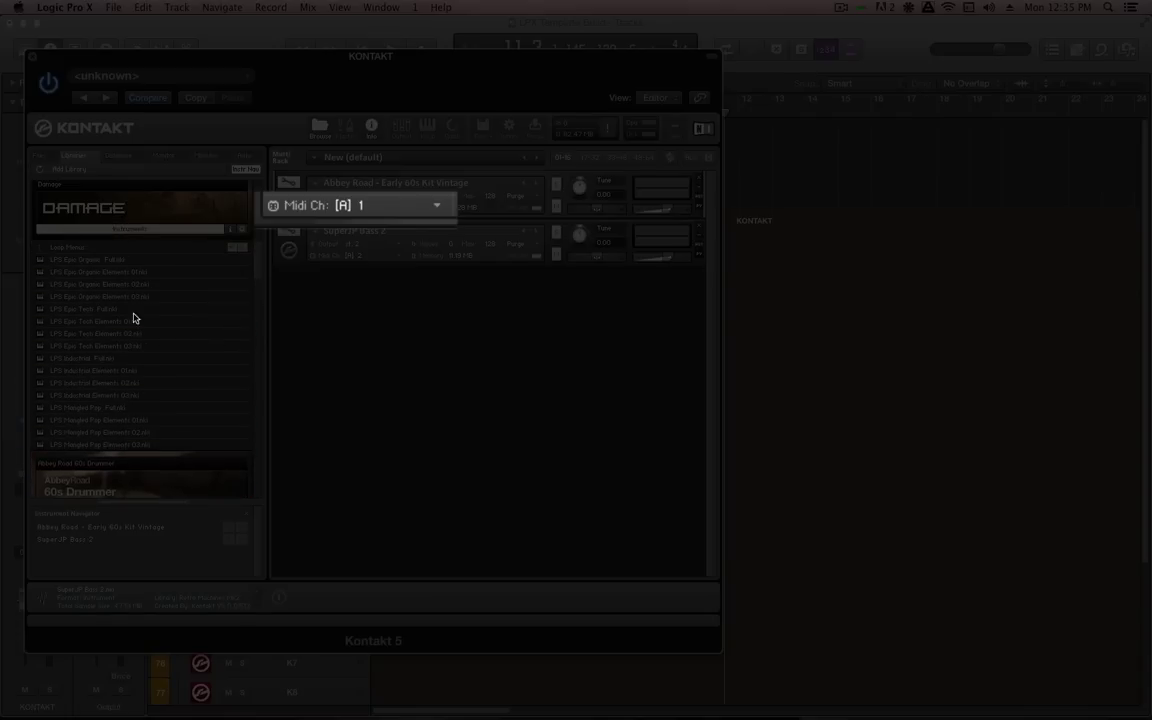
click(103, 230)
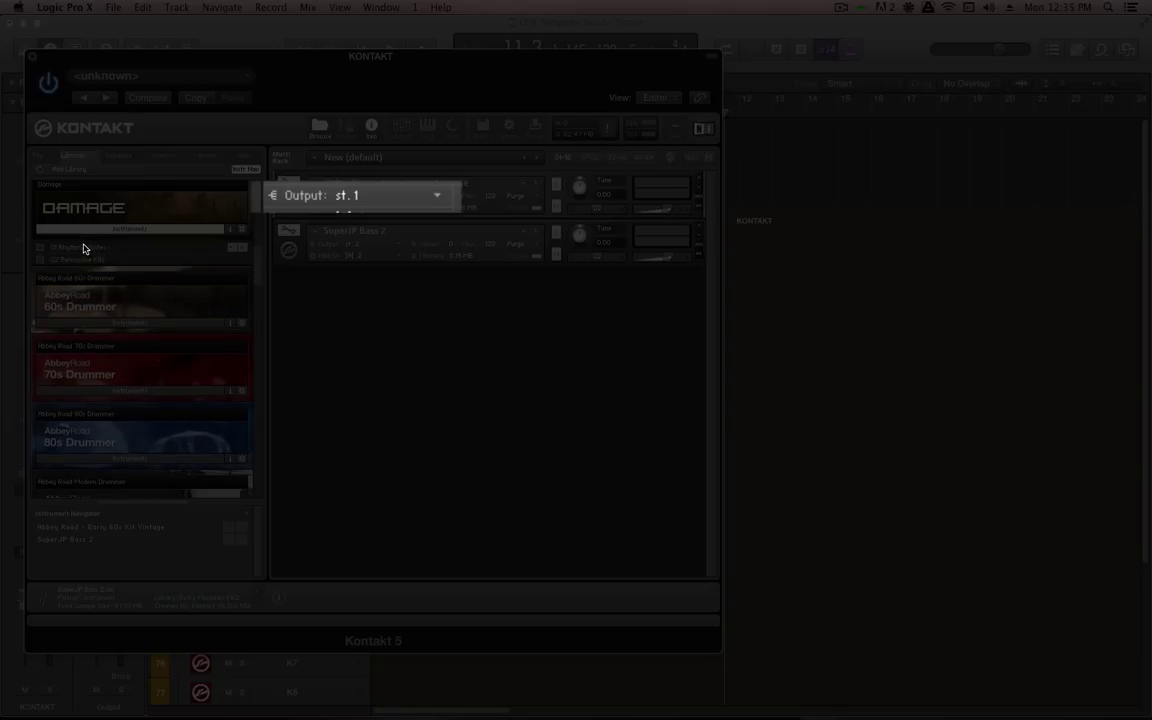
click(88, 260)
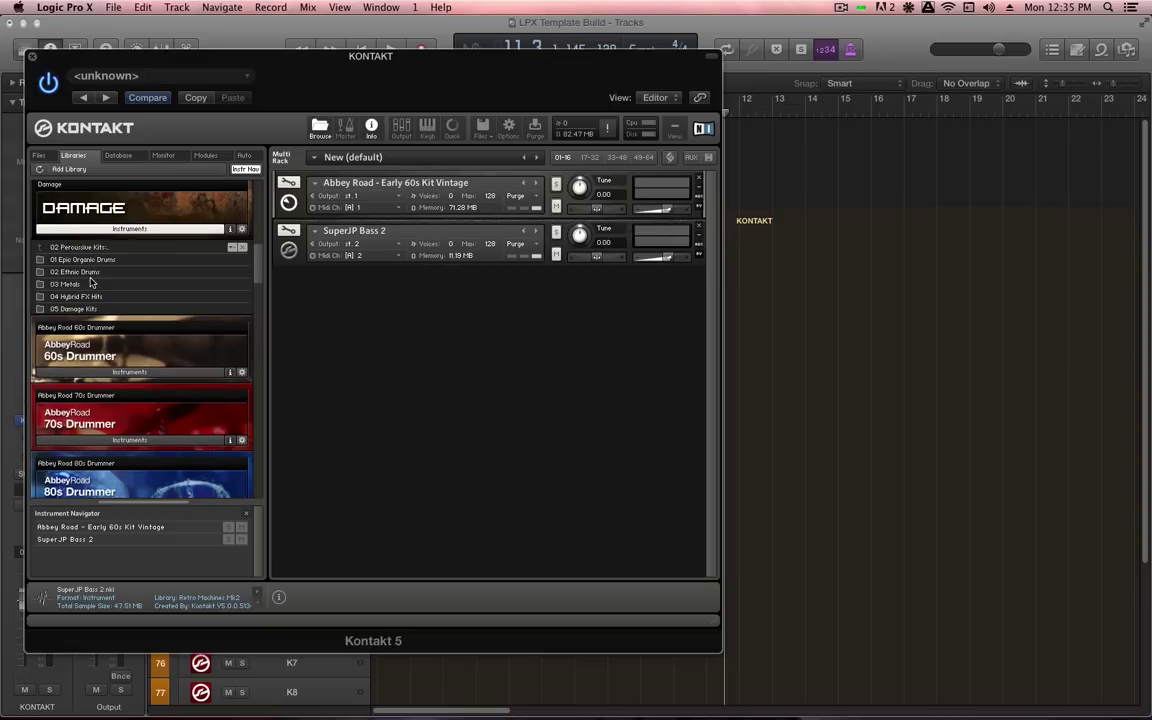
click(87, 277)
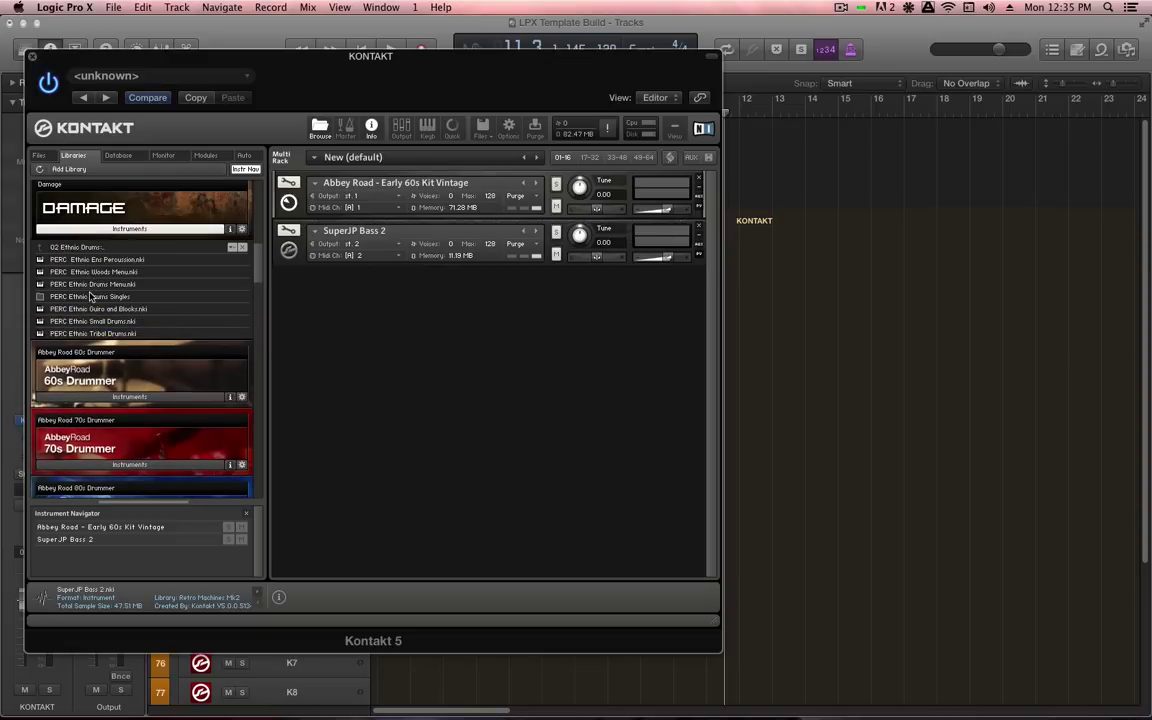
click(89, 285)
drag(100, 287, 386, 278)
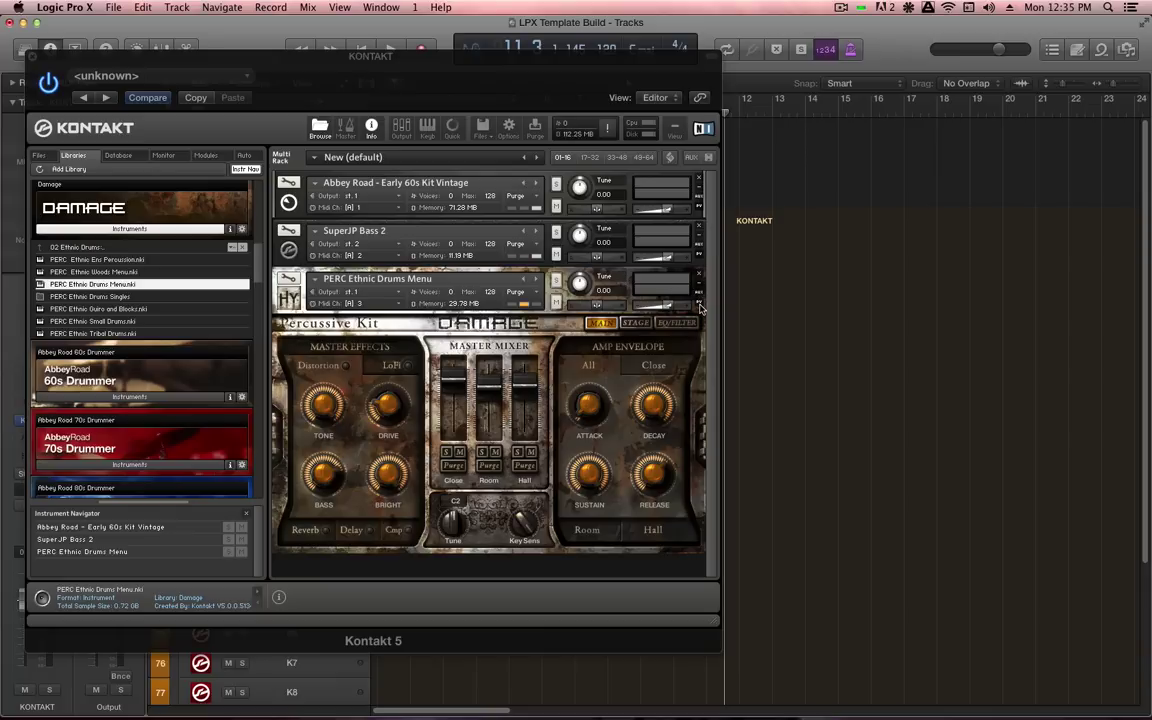
- Minimize the PERC Ethnic Drums Menu instrument and route it to output st. 3
click(701, 306)
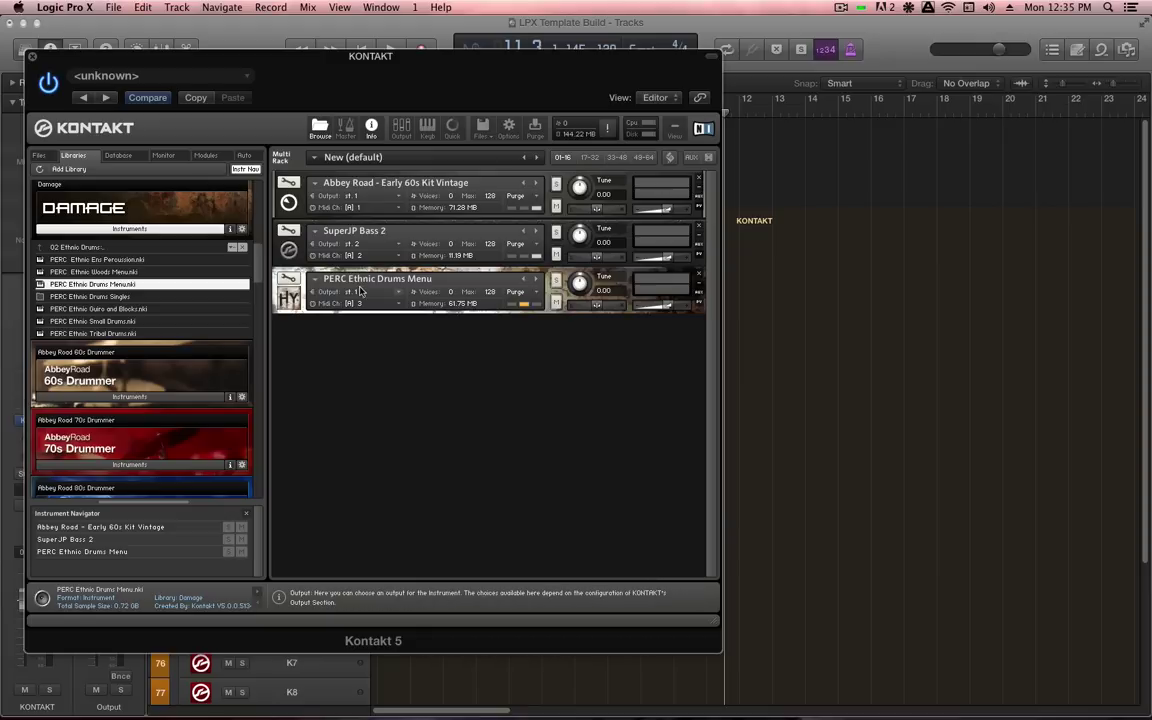
click(340, 291)
click(390, 343)
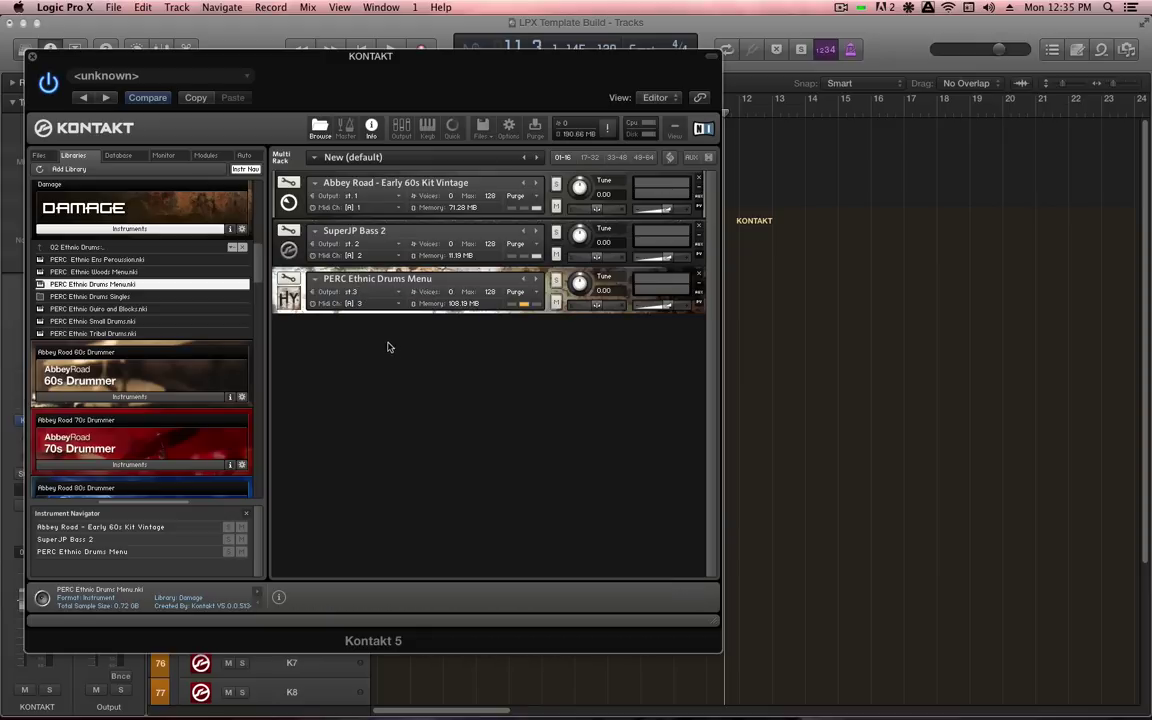
- Move the Kontakt window clear of the track list and test channel tracks K 1 to K 3 against their outputs
drag(418, 62, 755, 80)
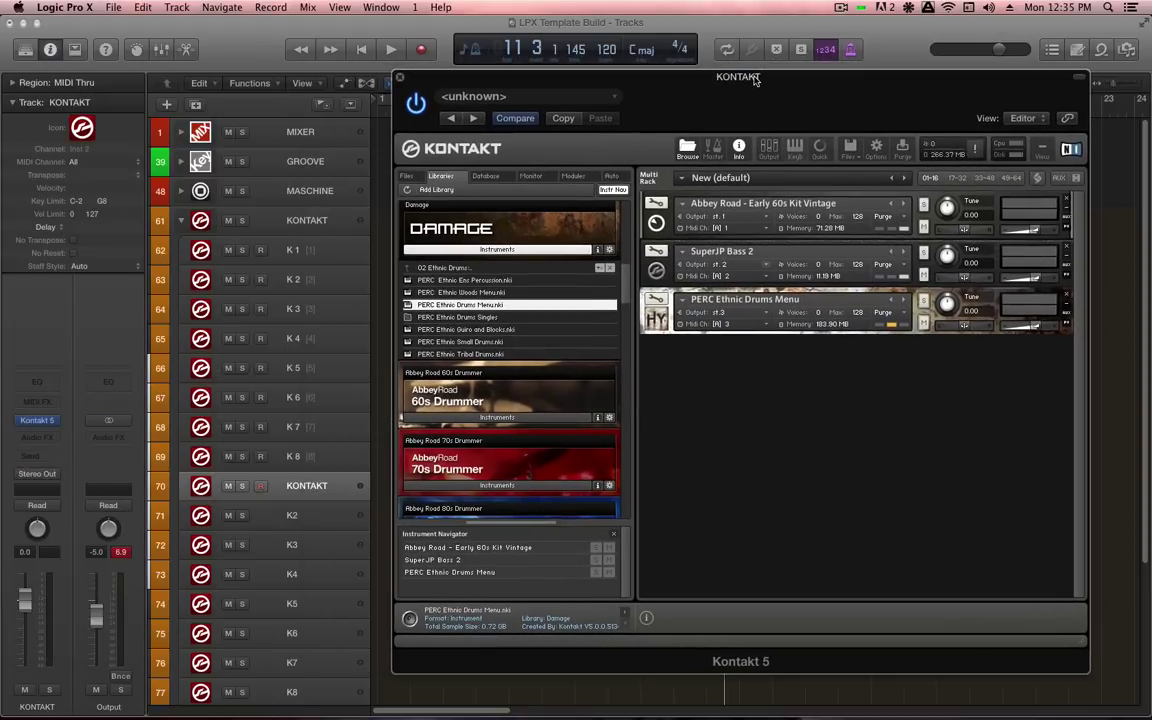
click(306, 258)
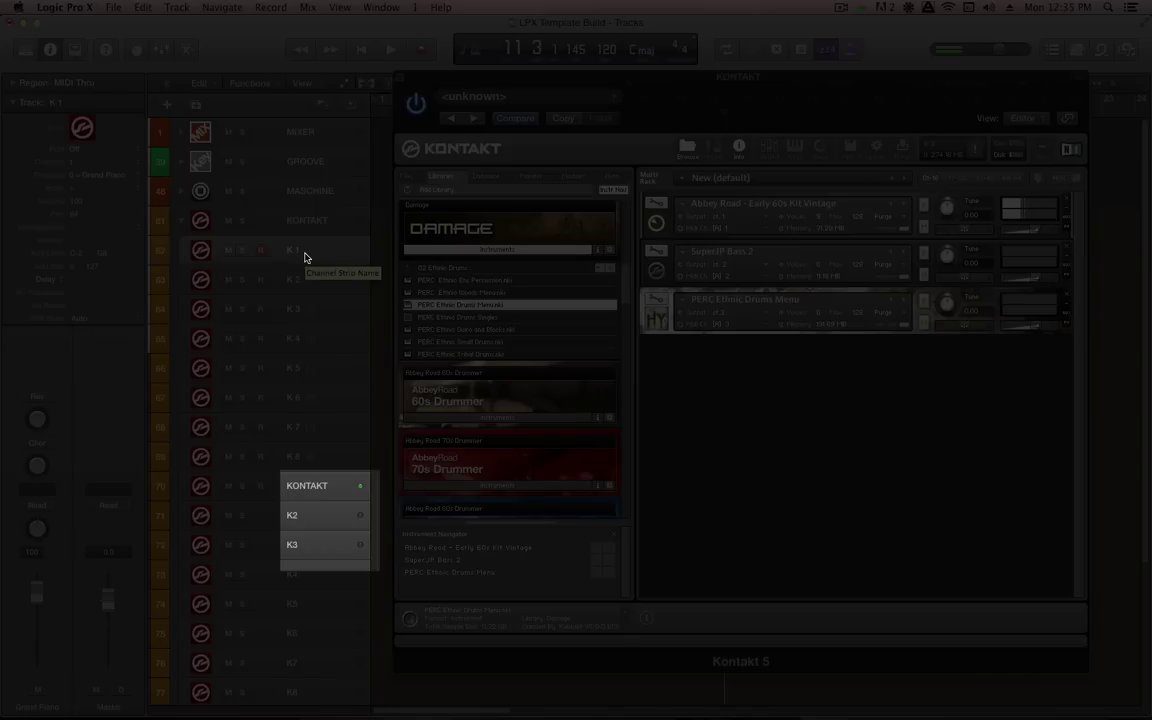
click(292, 283)
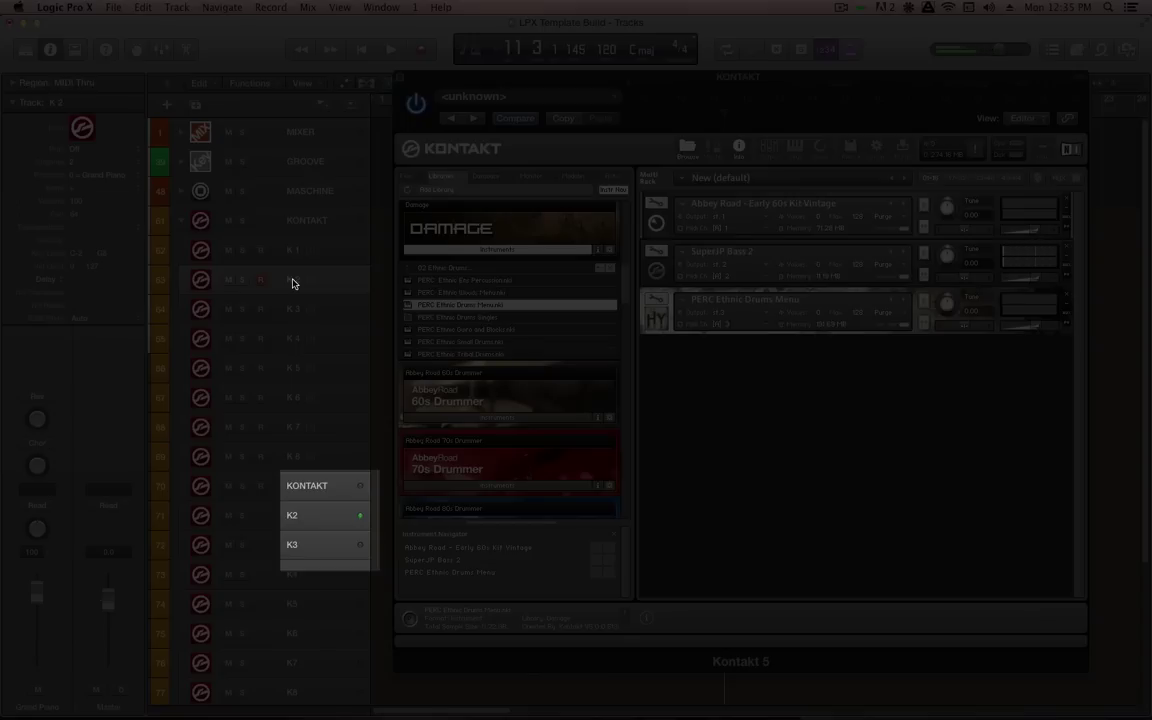
click(334, 312)
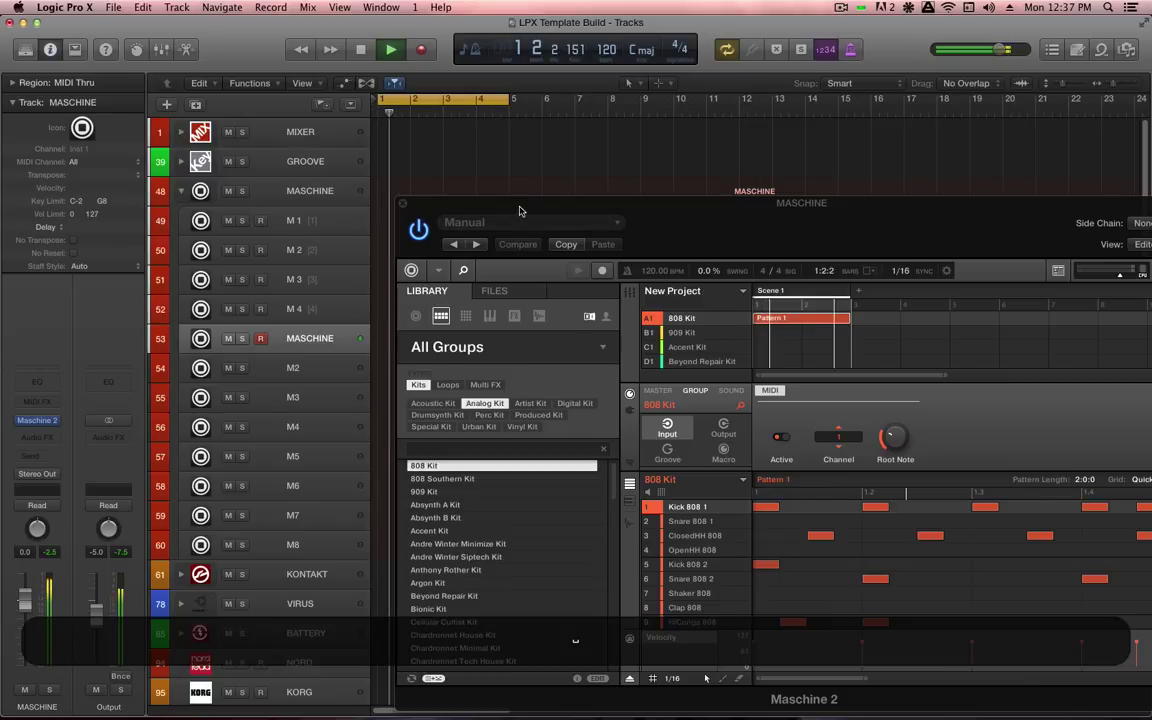
- Dismiss the Maschine plug-in window and expand the GROOVE stack, selecting its K1 instrument track
drag(504, 250, 523, 140)
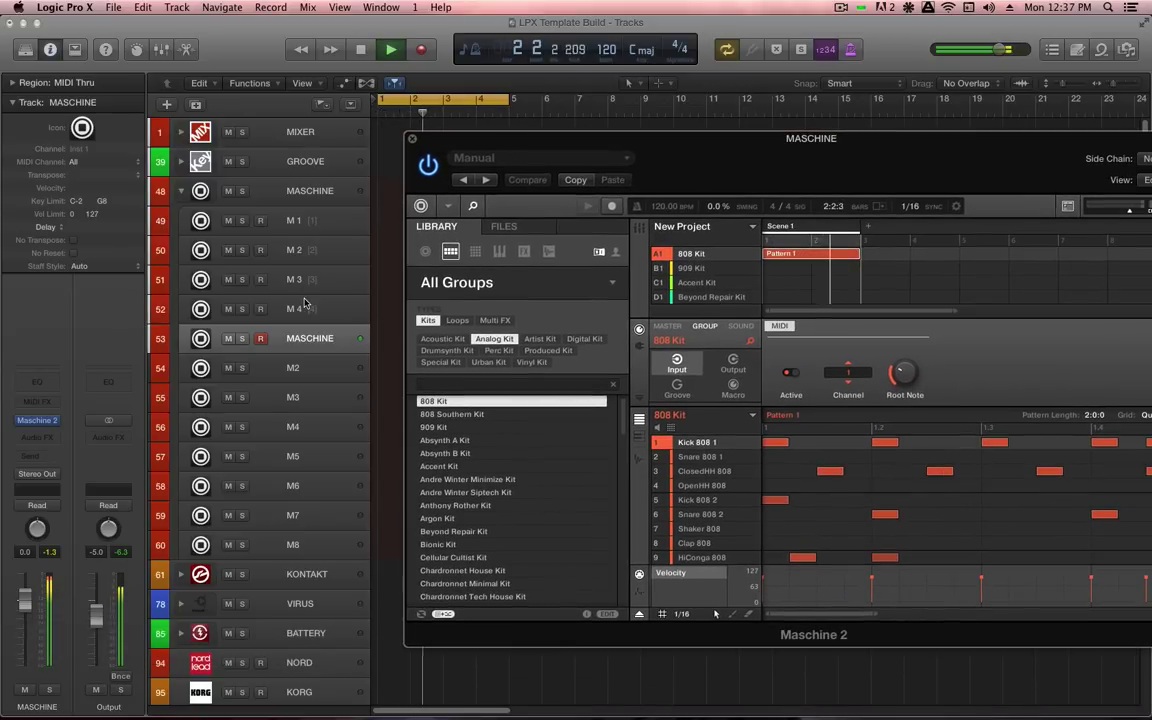
key(super+w)
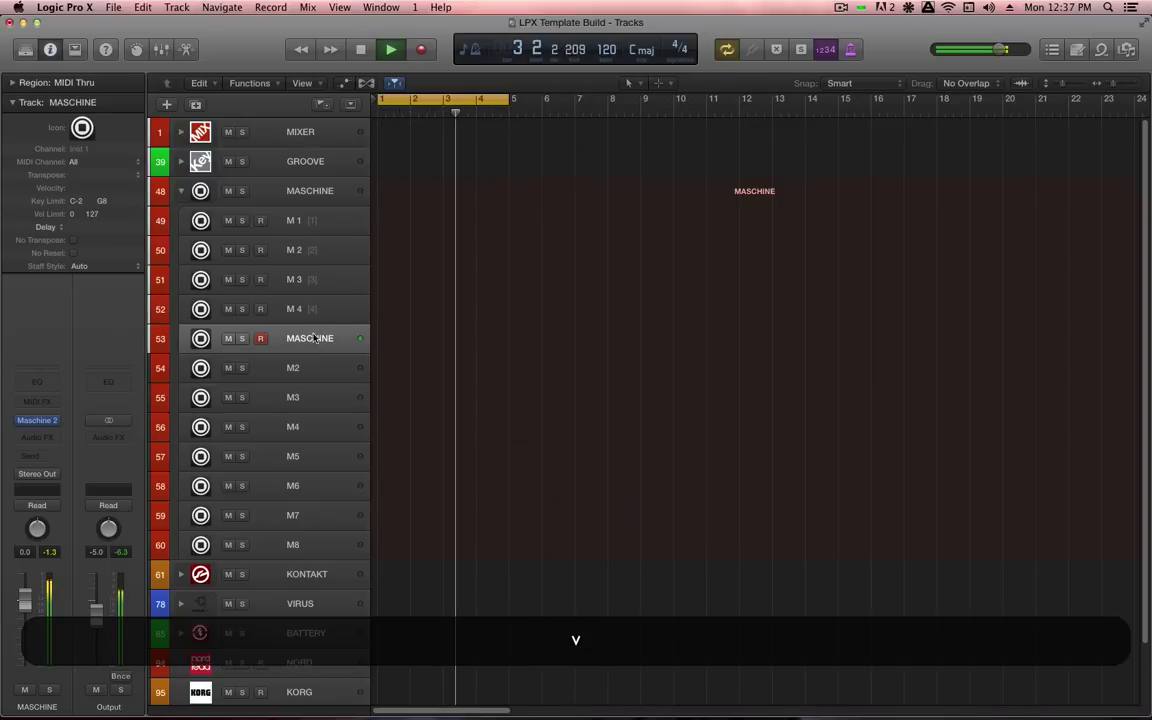
click(190, 165)
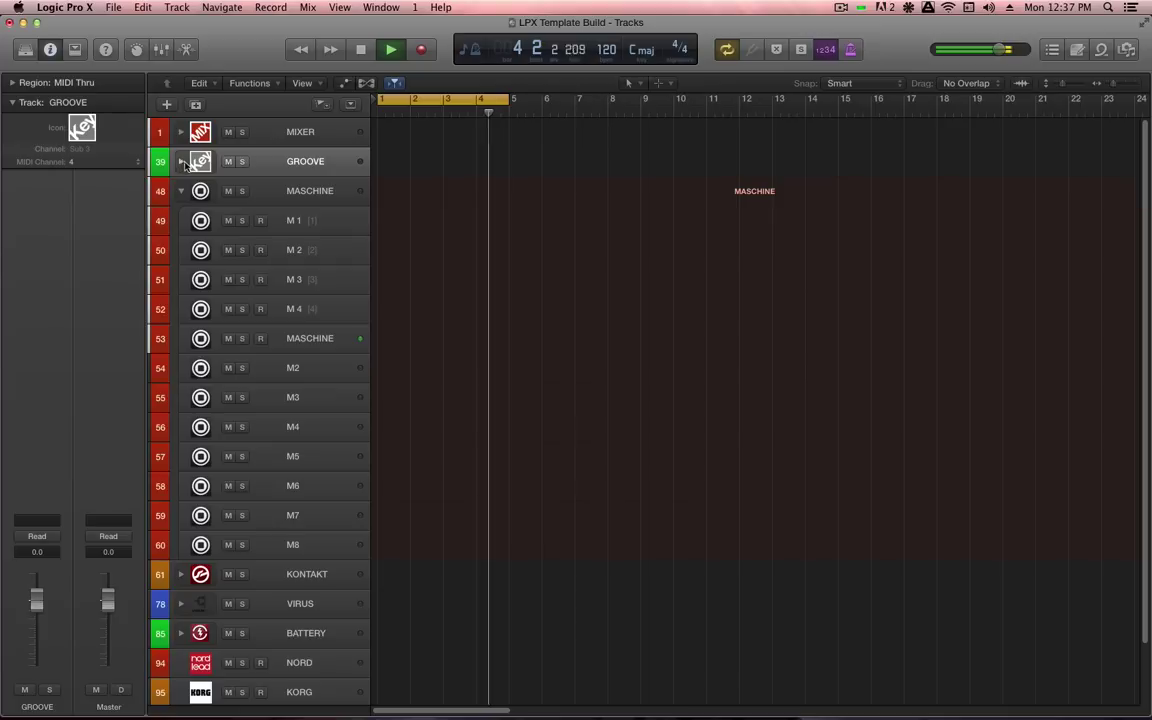
click(181, 164)
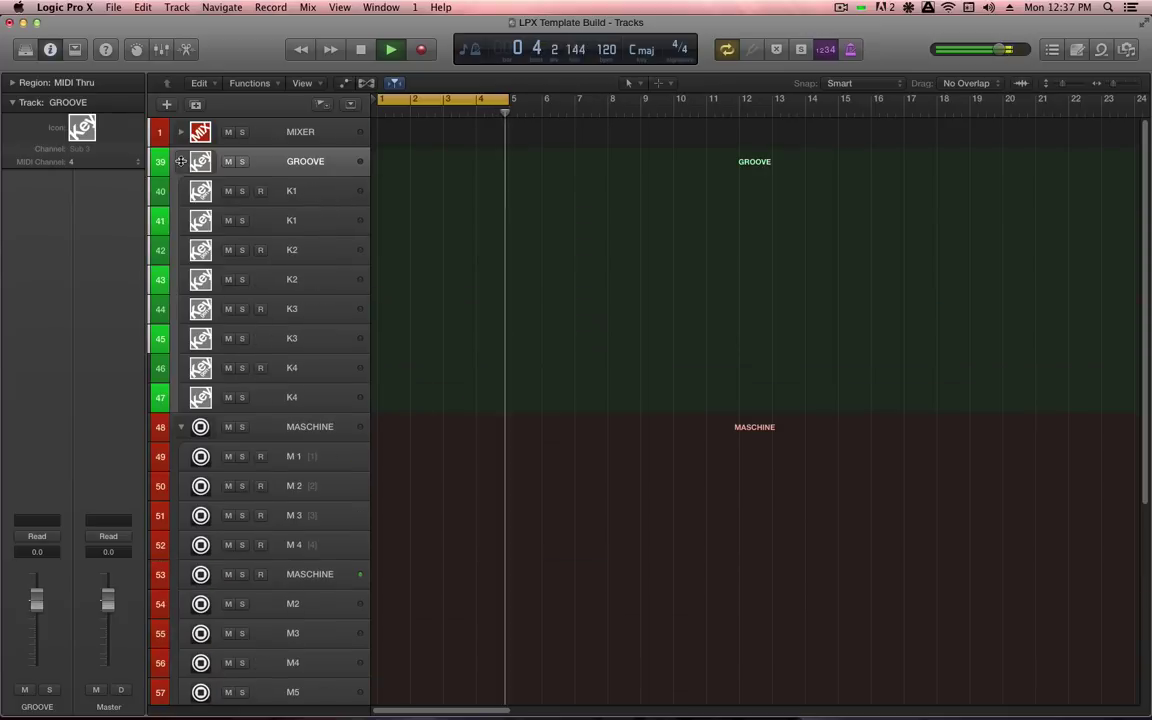
click(313, 196)
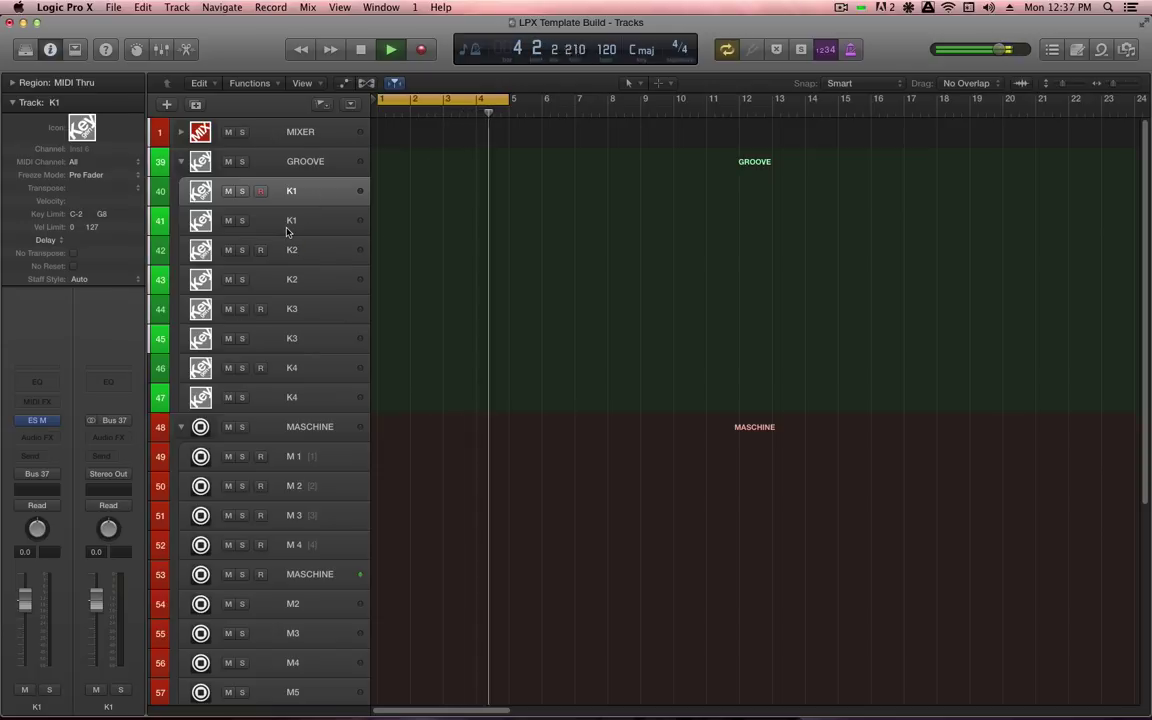
- Set the output of the K1 aux track fed by Bus 37 to No Output
click(288, 229)
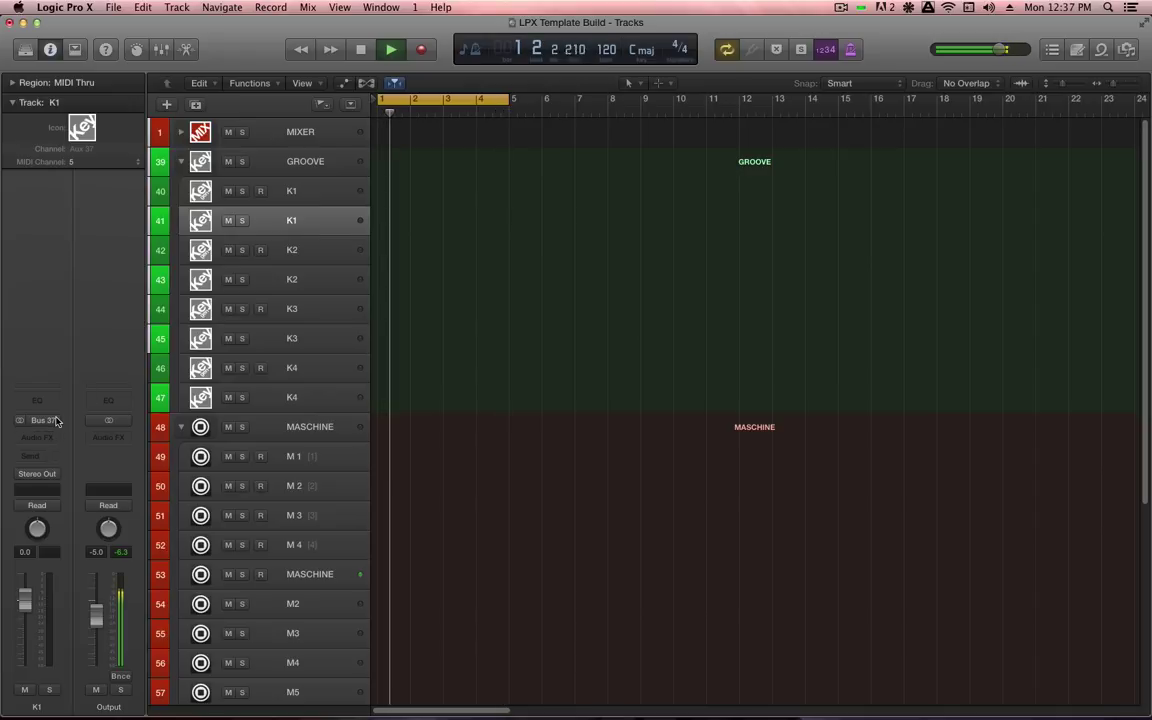
click(47, 475)
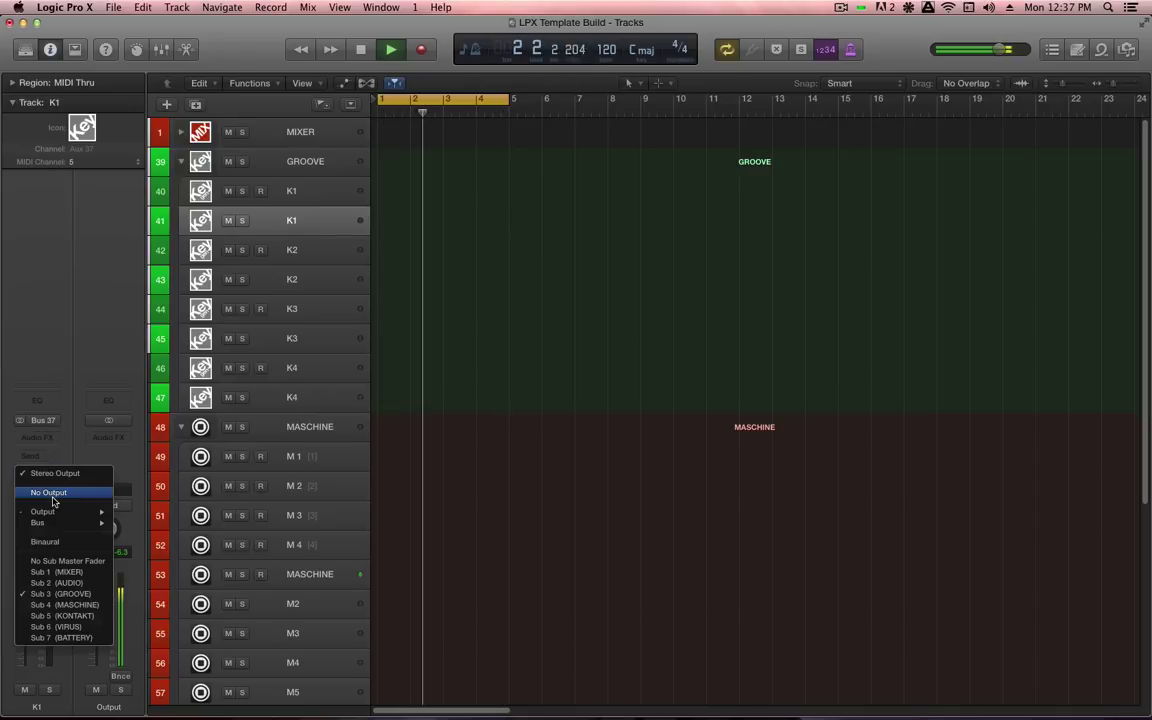
click(53, 497)
- Show the mixer and set the K2, K3 and K4 aux channel strips together to No Output
key(x)
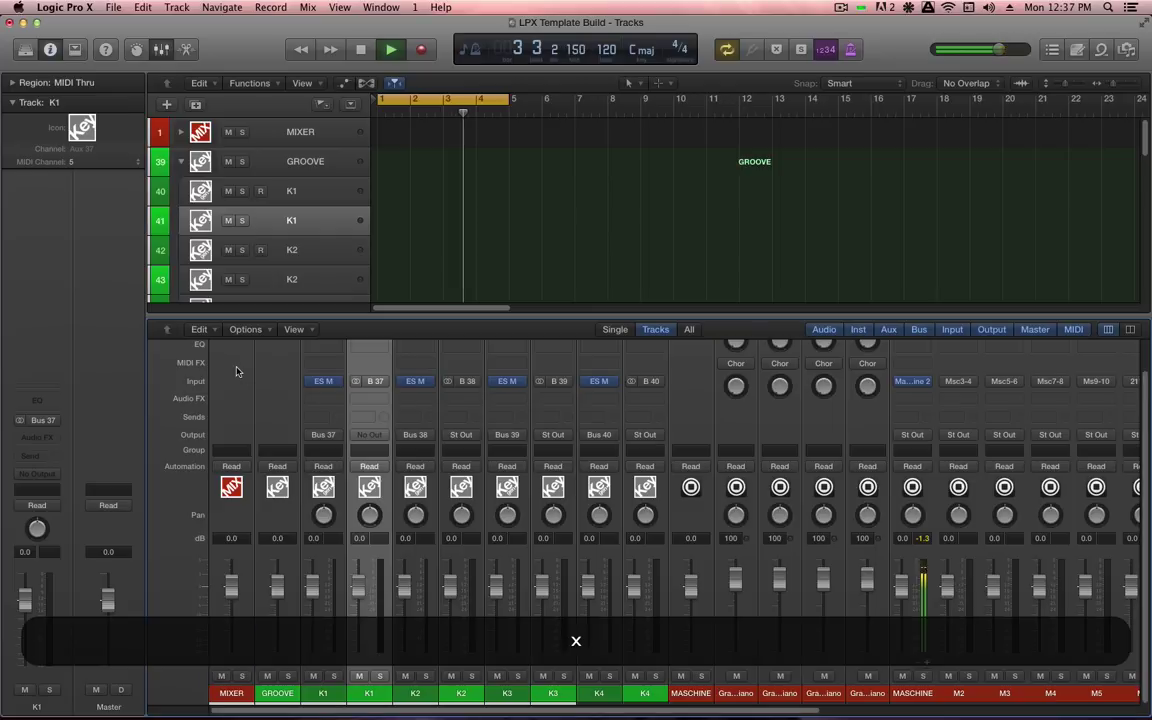
click(461, 693)
super+click(547, 700)
super+click(645, 693)
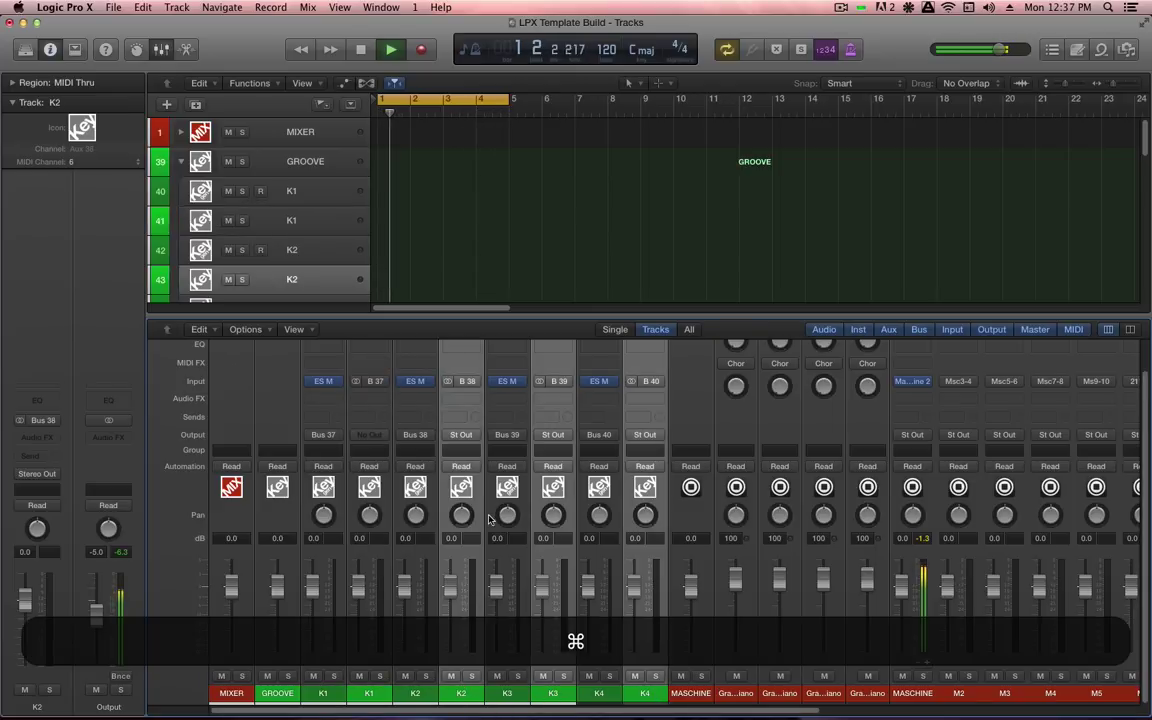
click(461, 434)
click(476, 453)
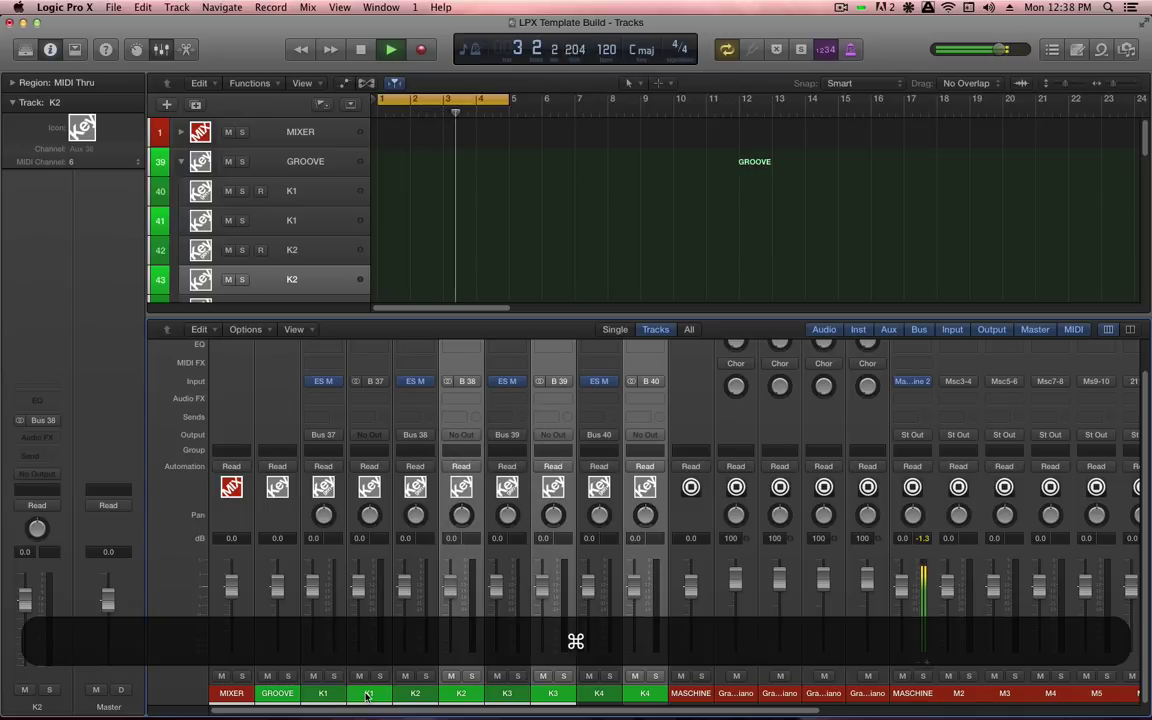
- Add the K1 aux to the selection, make all four GROOVE auxes solo-safe, and hide the mixer
ctrl+super+click(379, 678)
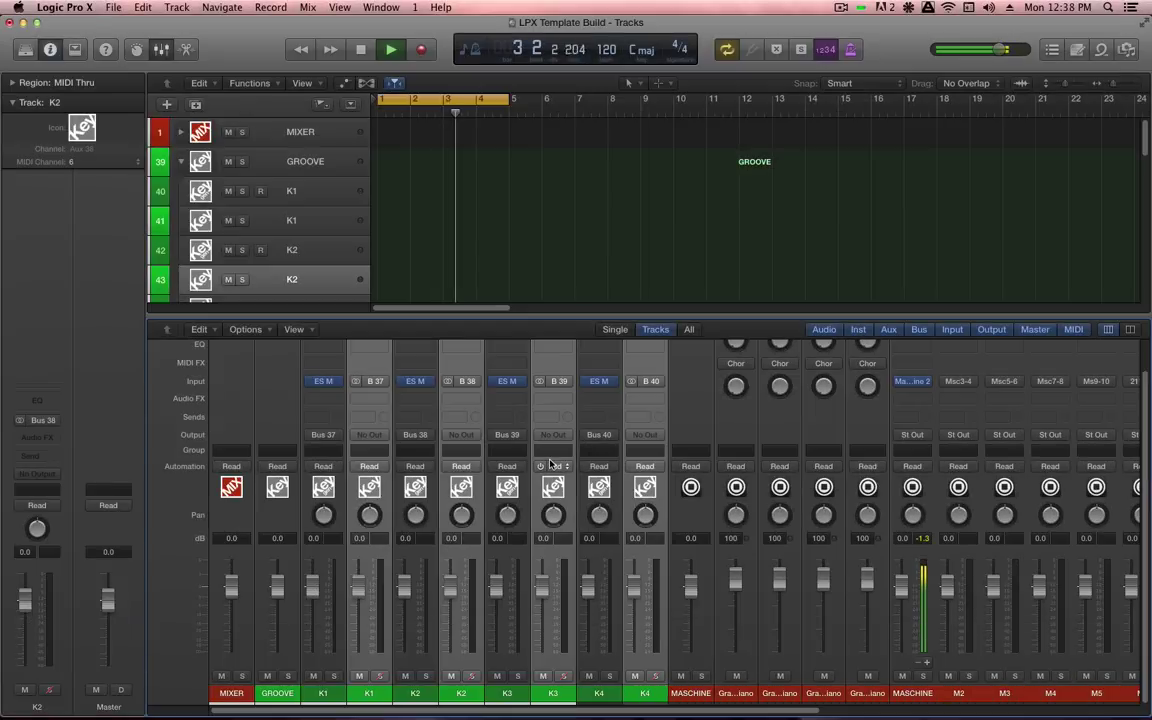
key(x)
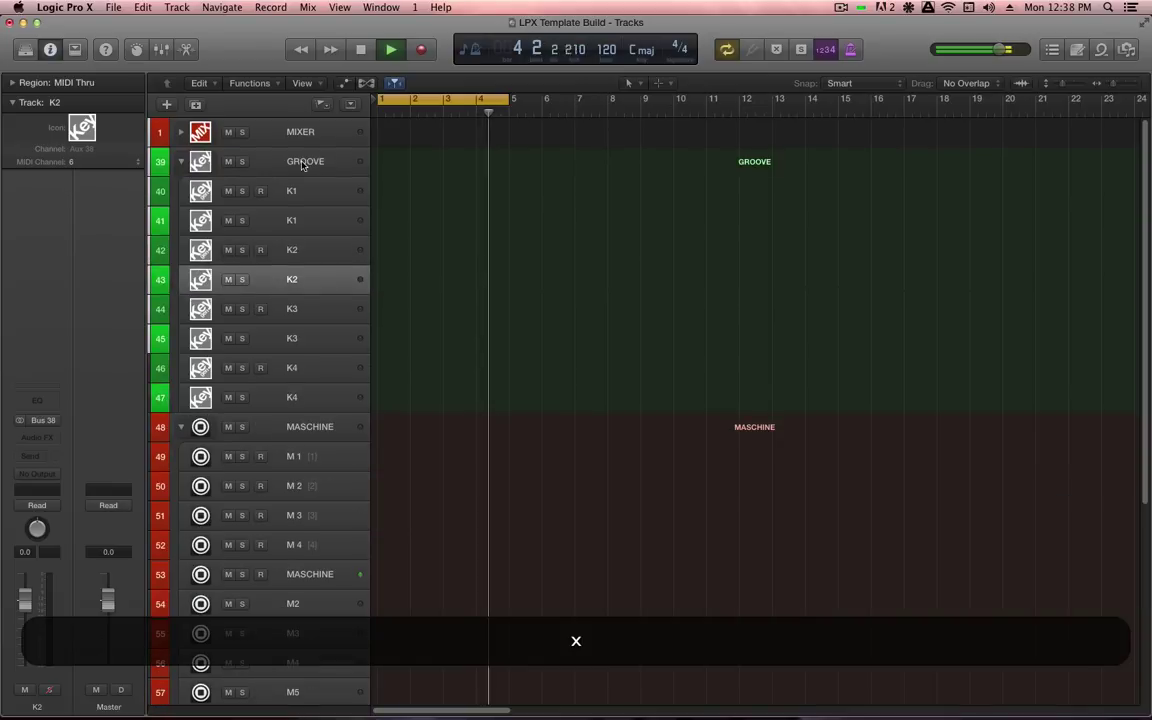
- Record a two-bar MIDI region from bar 2 to bar 4 on the K1 instrument track
click(310, 198)
key(r)
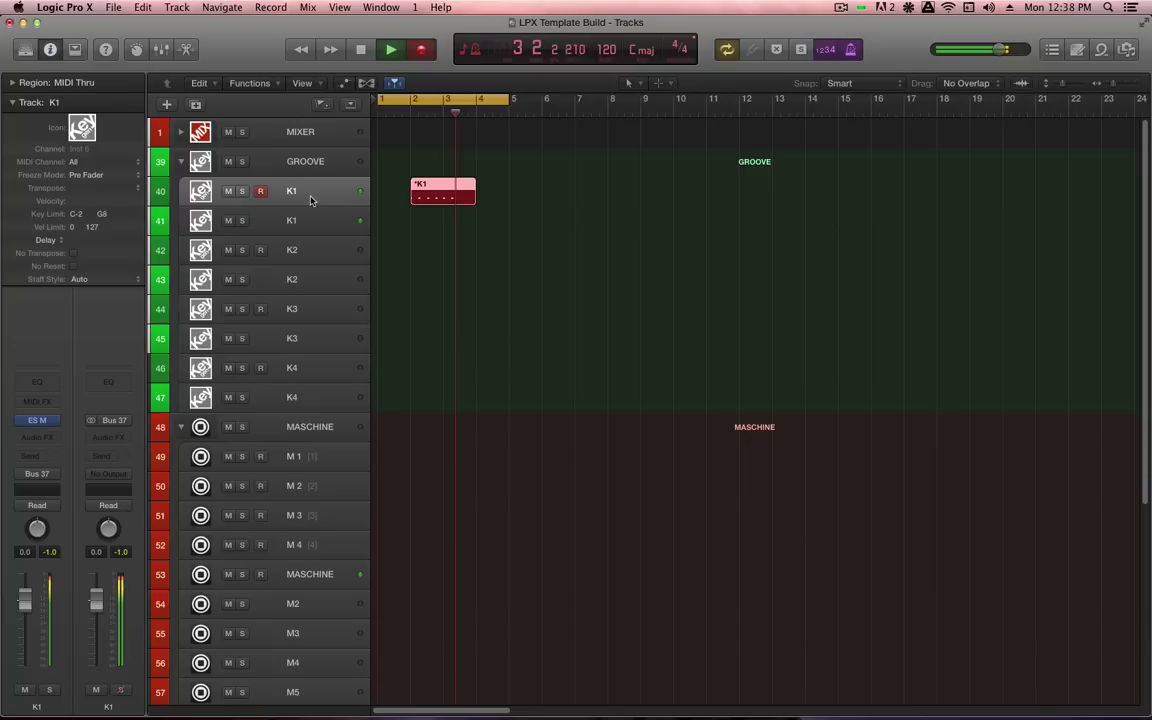
key(r)
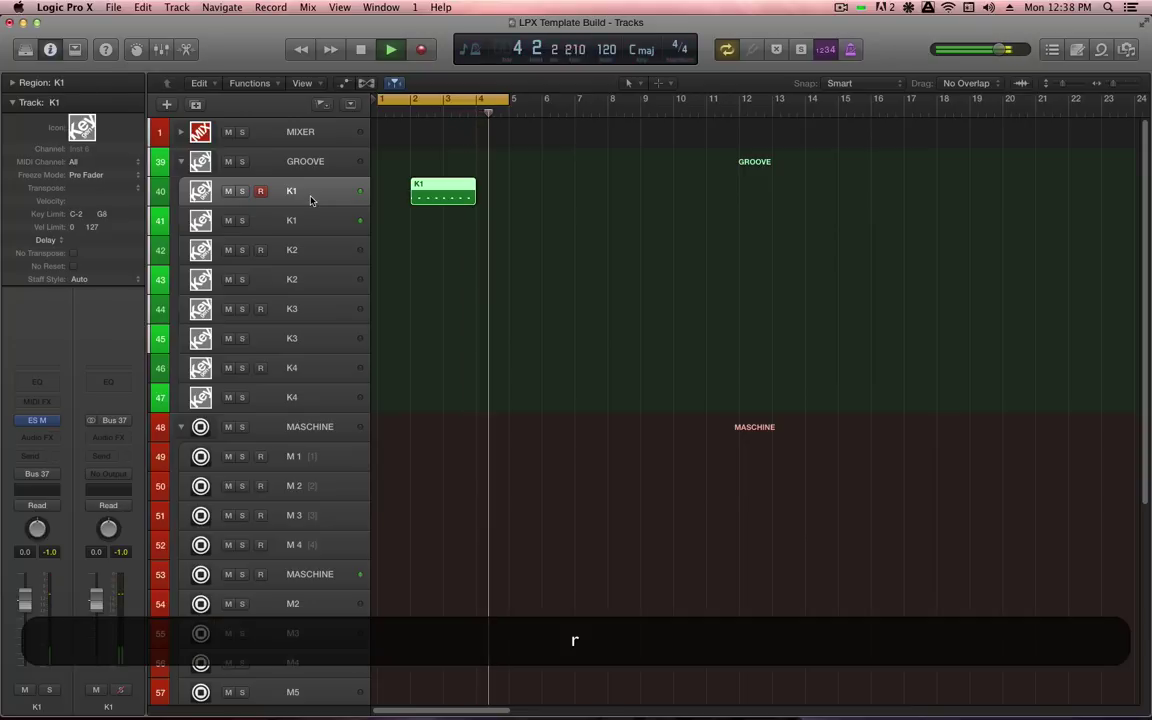
- Move the K1 MIDI region to start at bar 1 and quantize all its notes to 1/16 in the Piano Roll
drag(437, 190, 405, 194)
key(p)
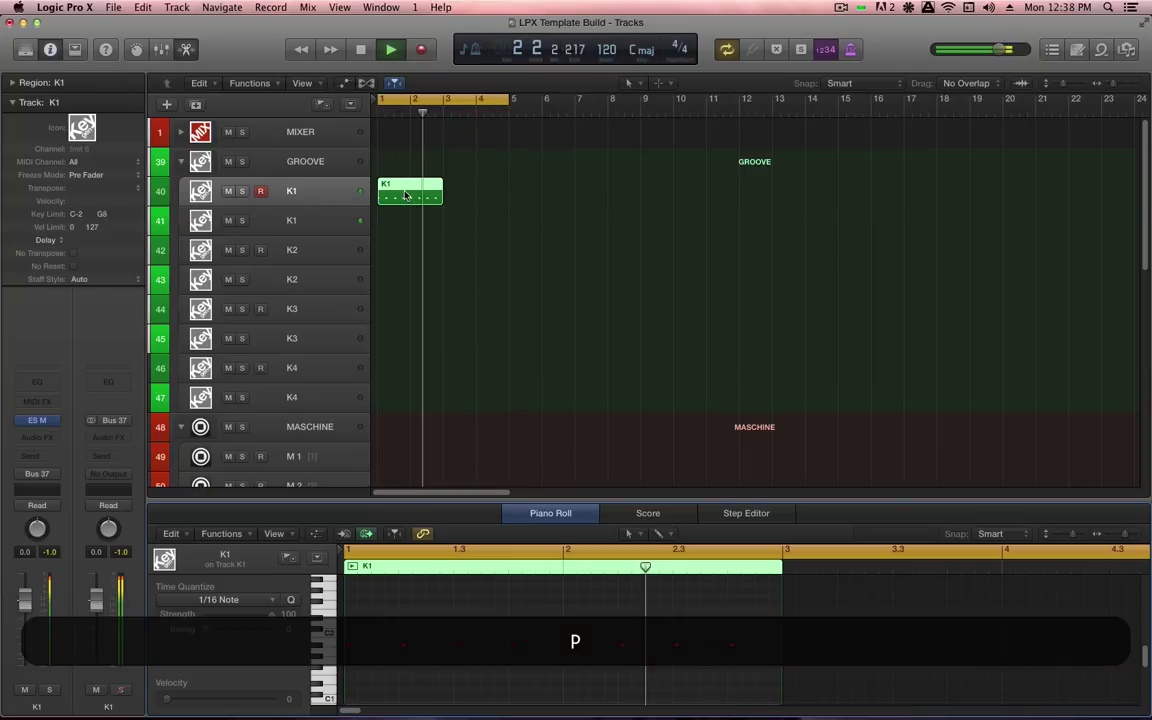
key(super+a)
key(q)
- Loop the MIDI region on the K1 instrument track and rename it 4/4 Key
click(421, 224)
key(l)
key(t)
key(4)
click(414, 188)
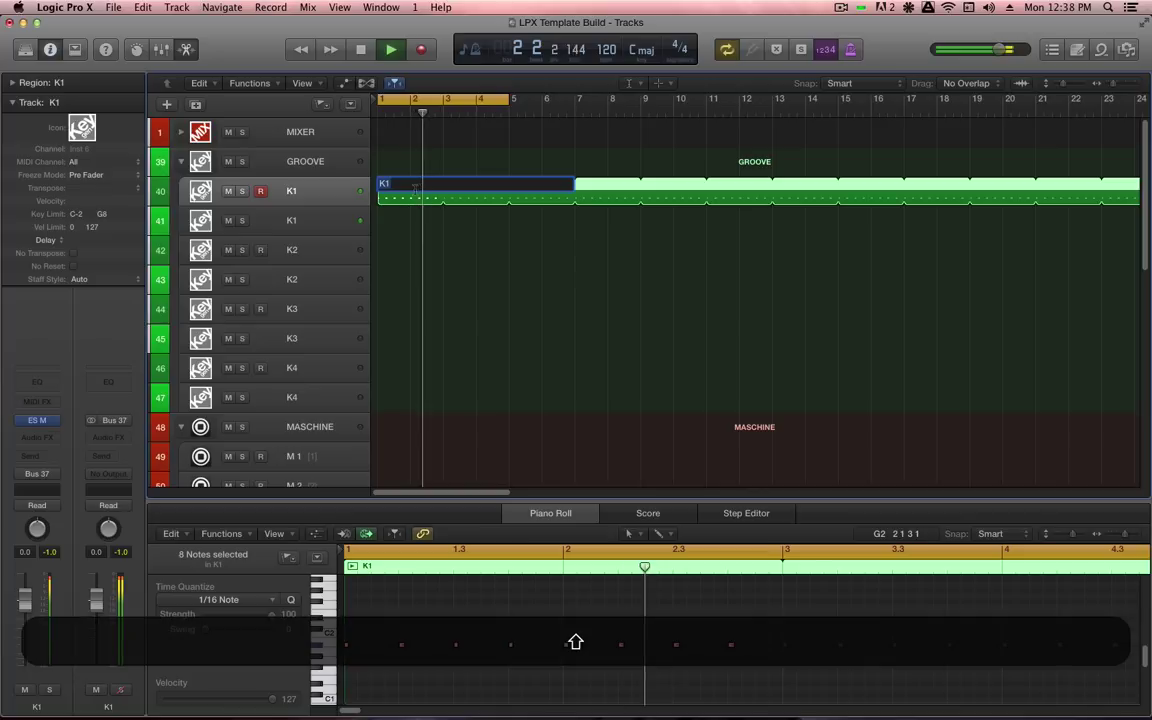
text(4/4 Key)
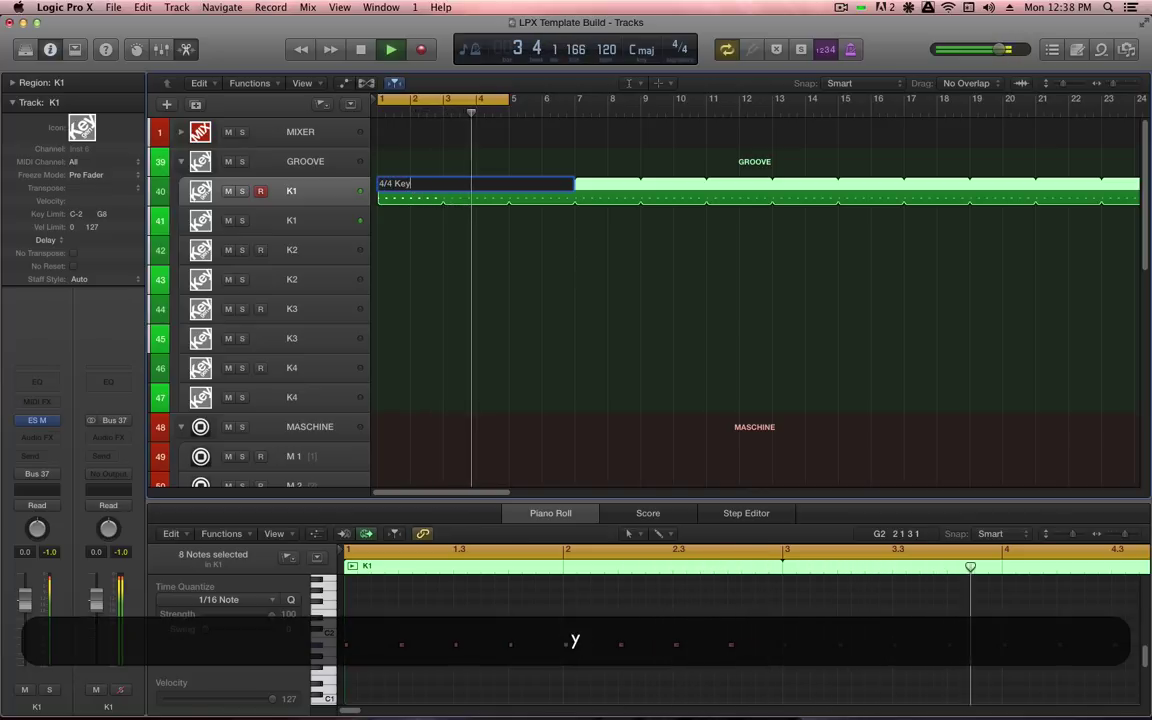
key(Return)
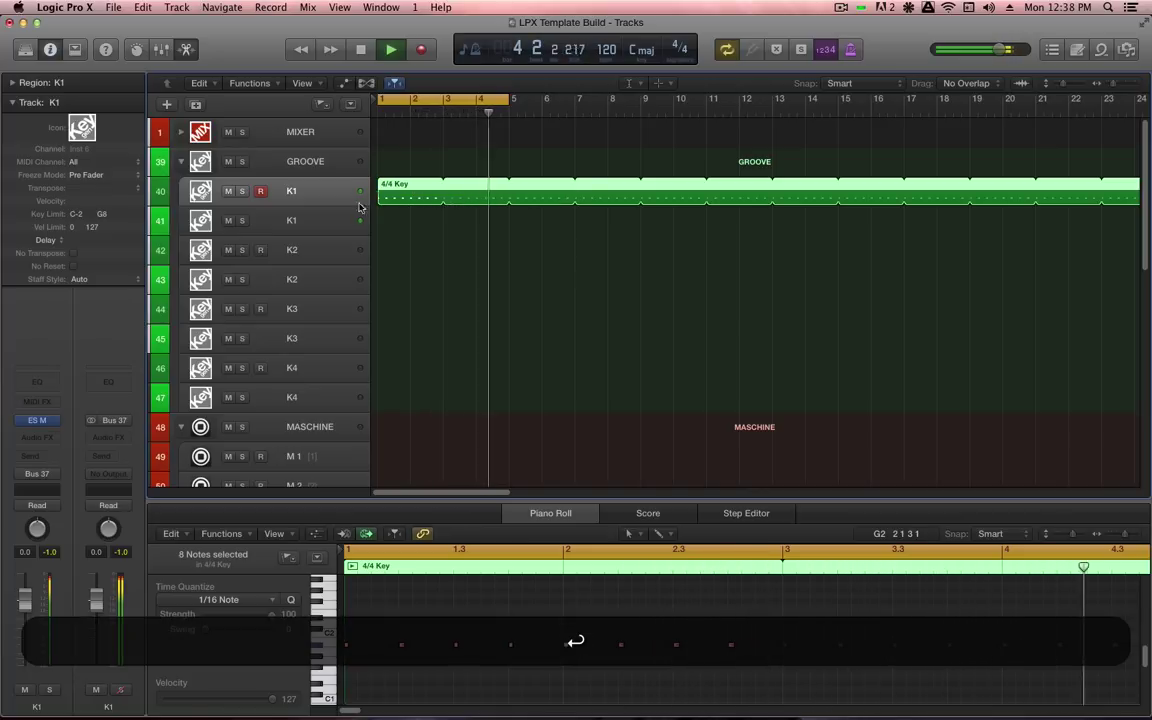
- Route the K1 aux track to Stereo Output to audition it, and return its output to No Output
click(318, 222)
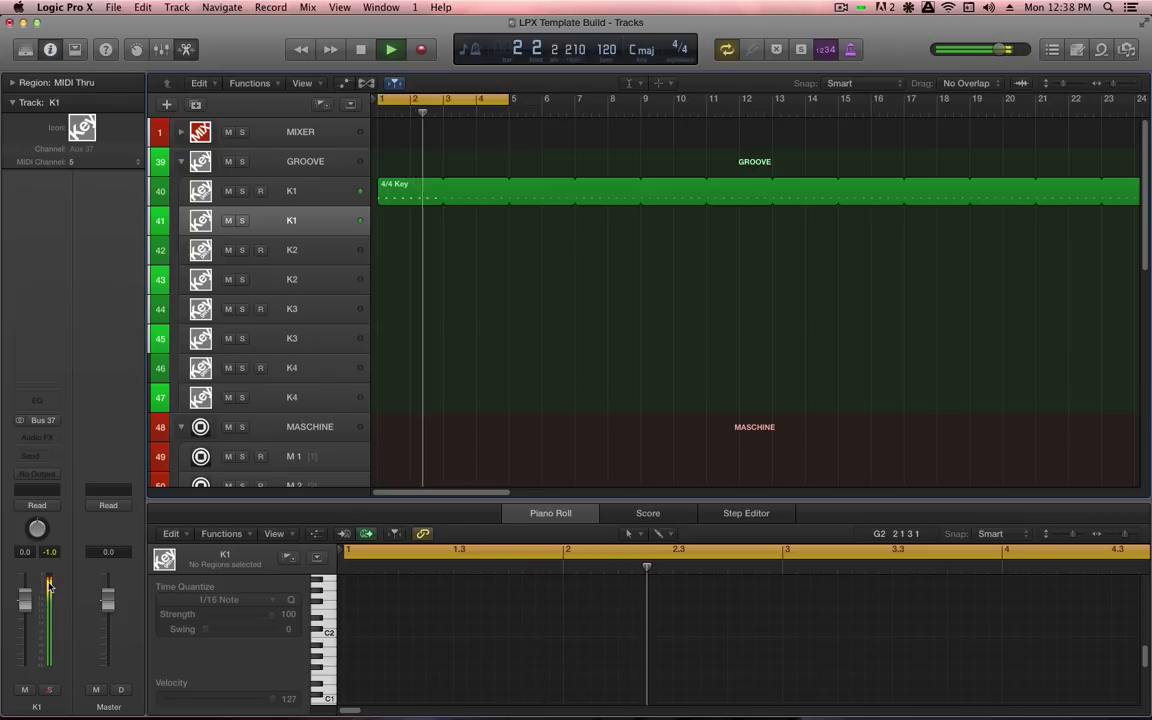
click(37, 473)
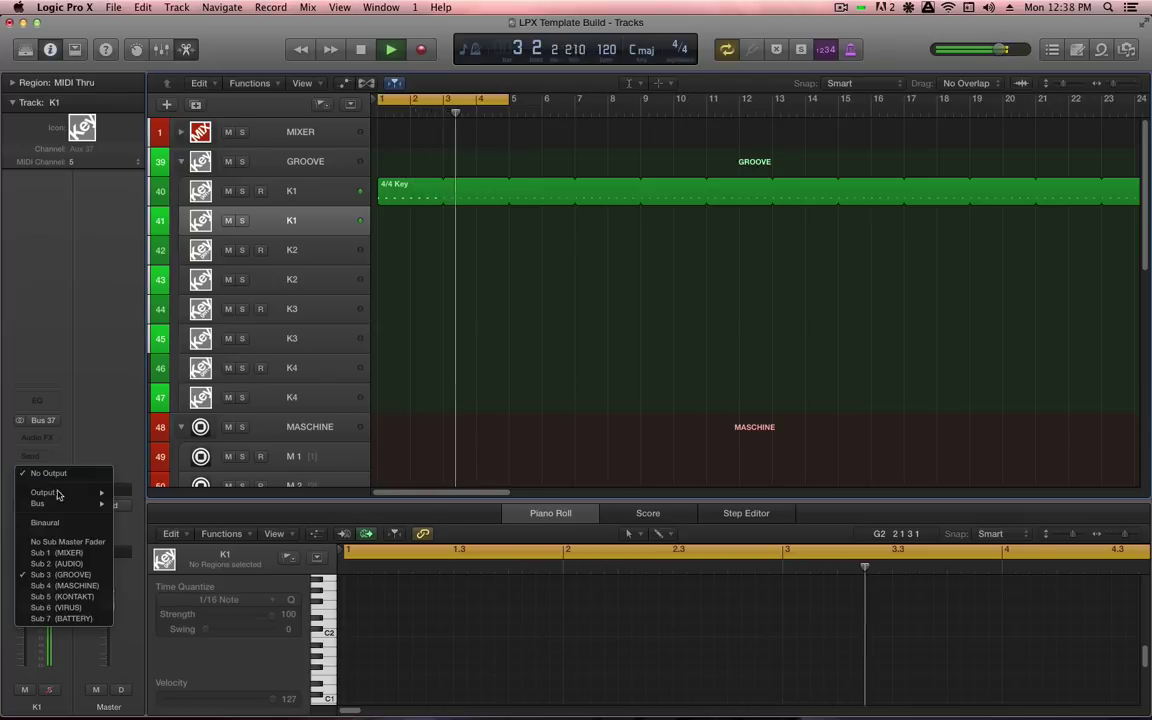
mouse_move(72, 500)
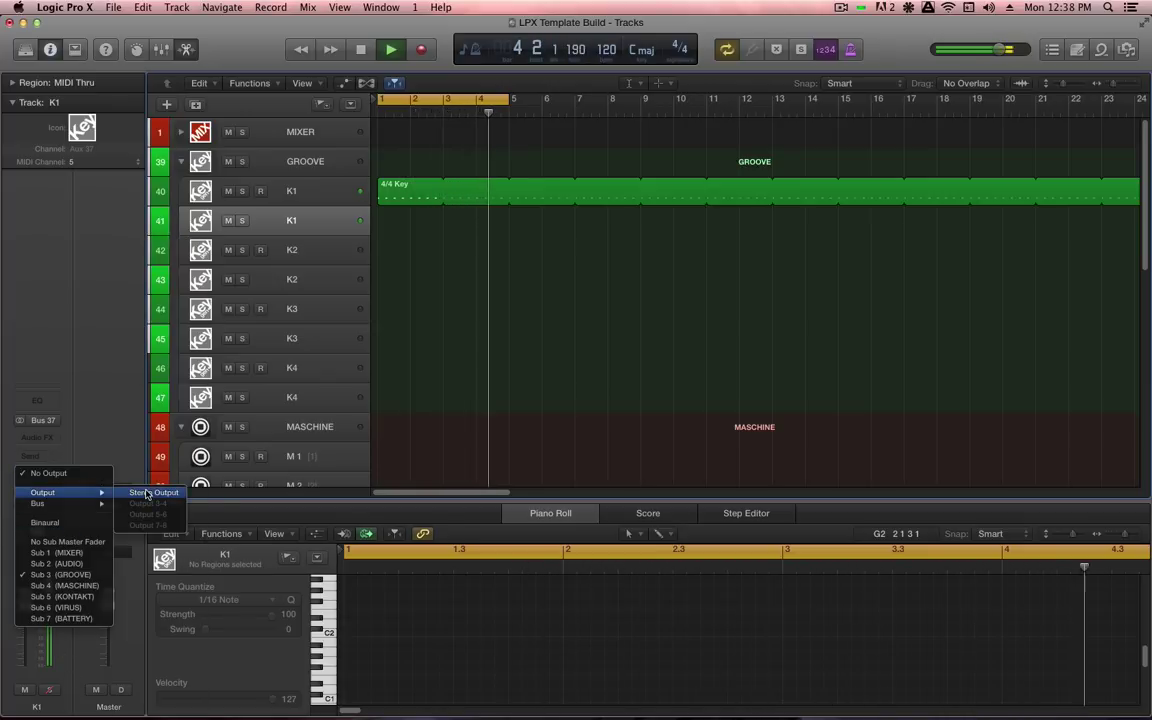
click(150, 490)
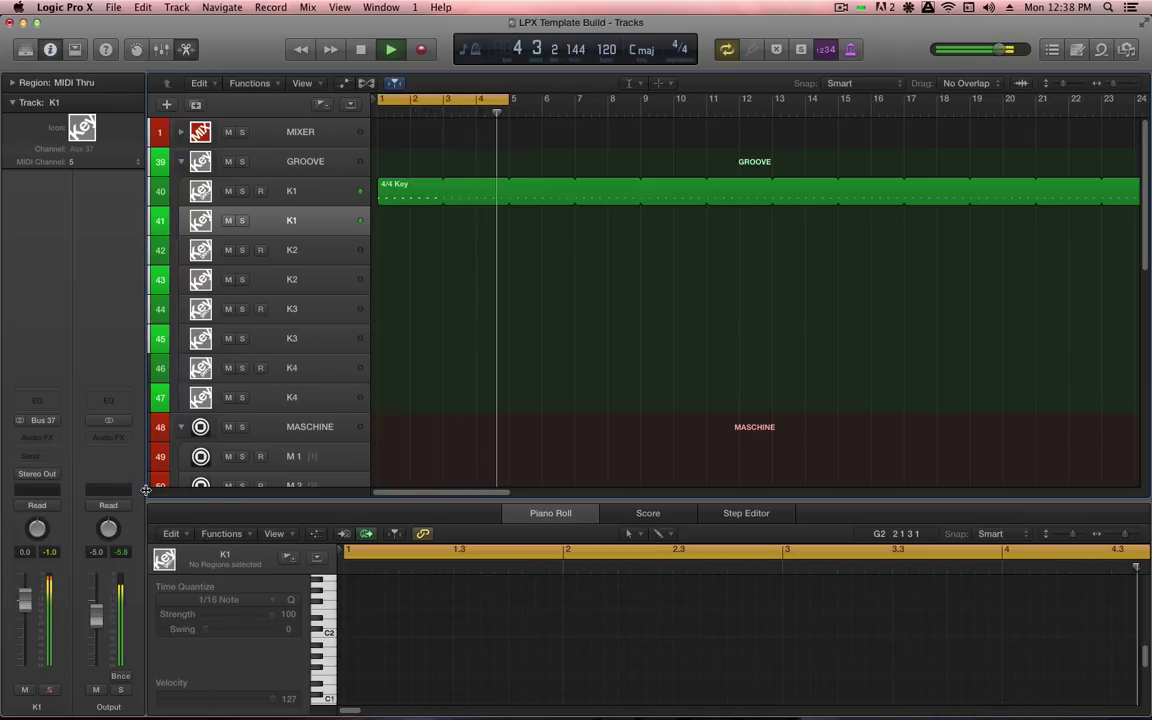
click(55, 476)
click(64, 494)
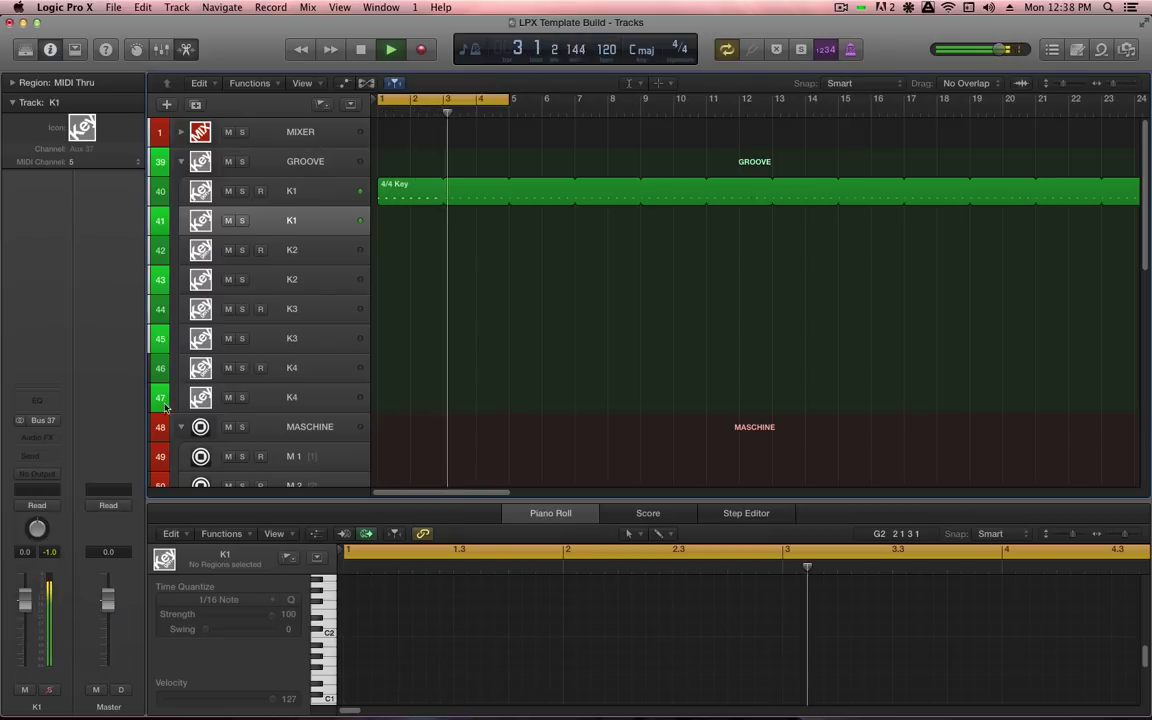
- Collapse the GROOVE stack and insert a stereo Noise Gate on the MASCHINE instrument track
click(305, 245)
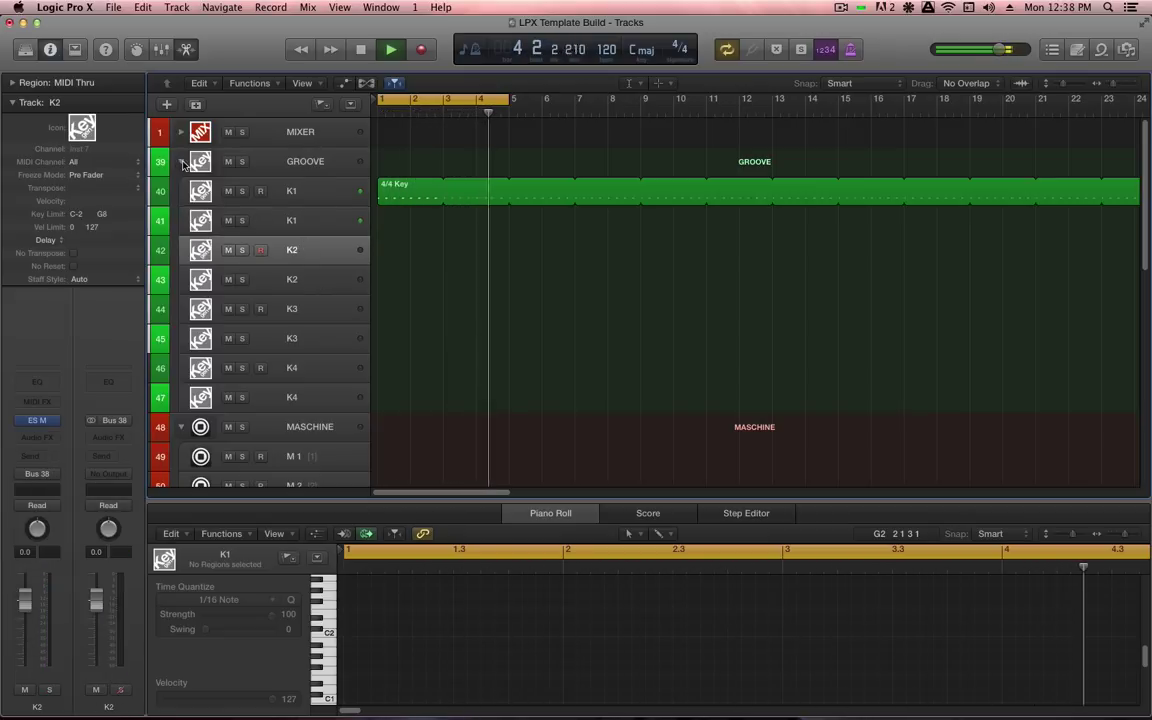
click(180, 161)
click(311, 348)
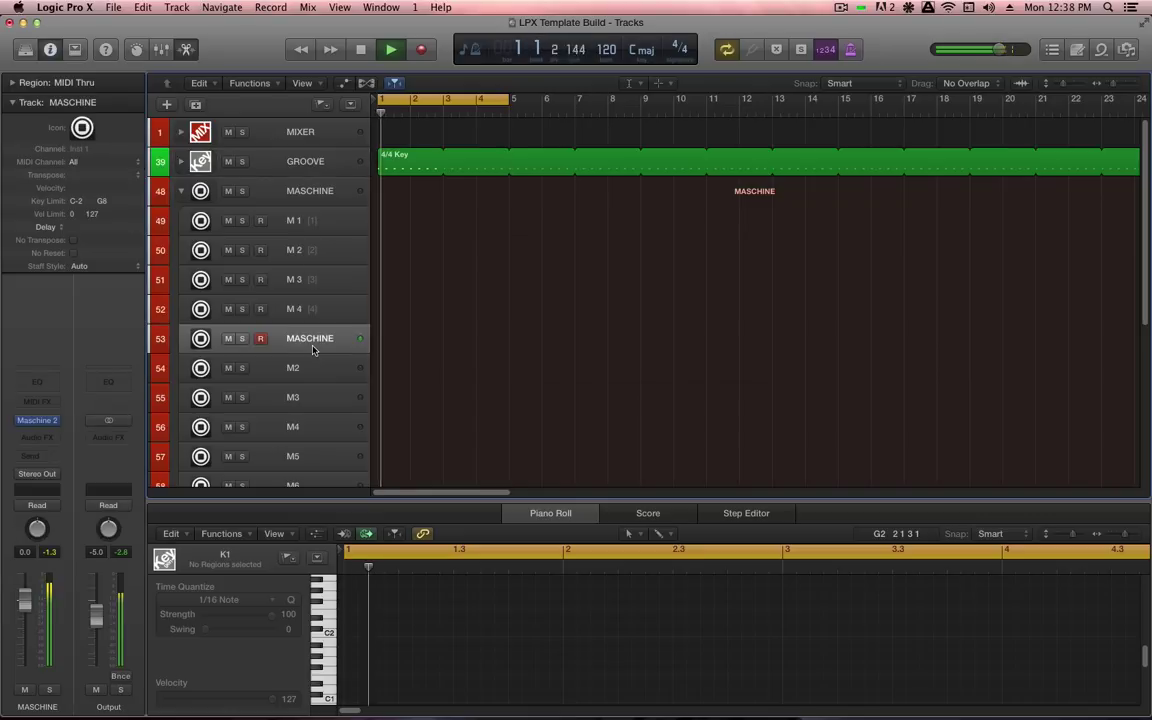
click(48, 440)
mouse_move(50, 487)
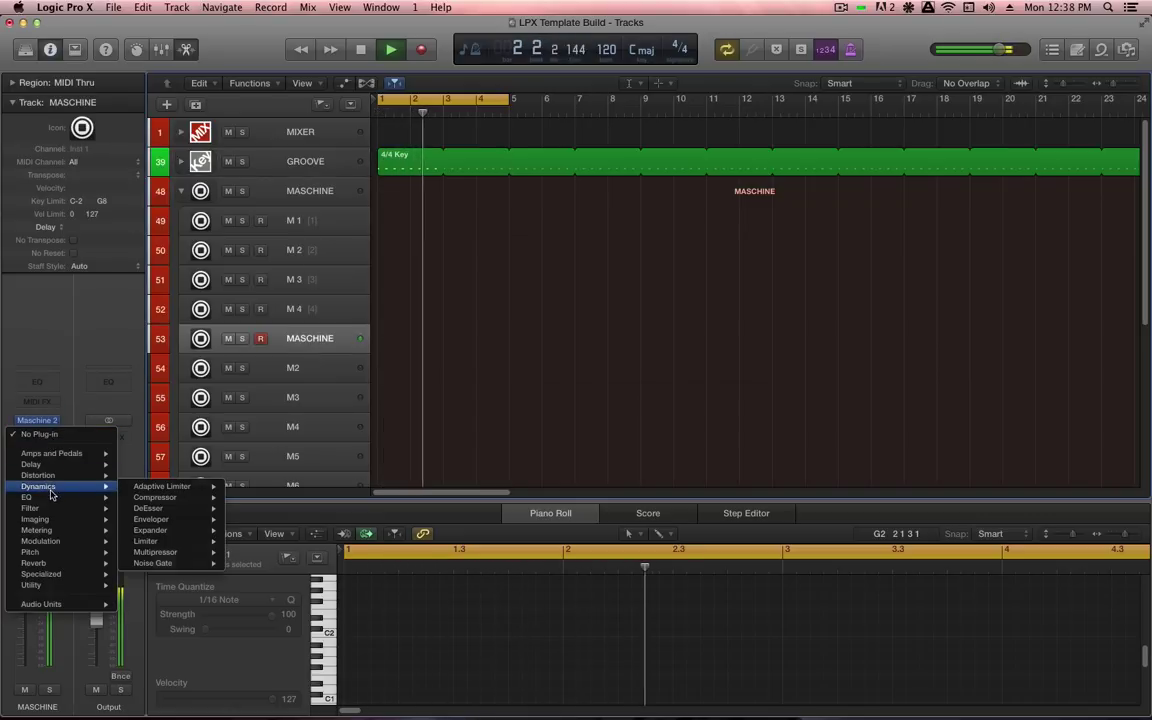
mouse_move(169, 503)
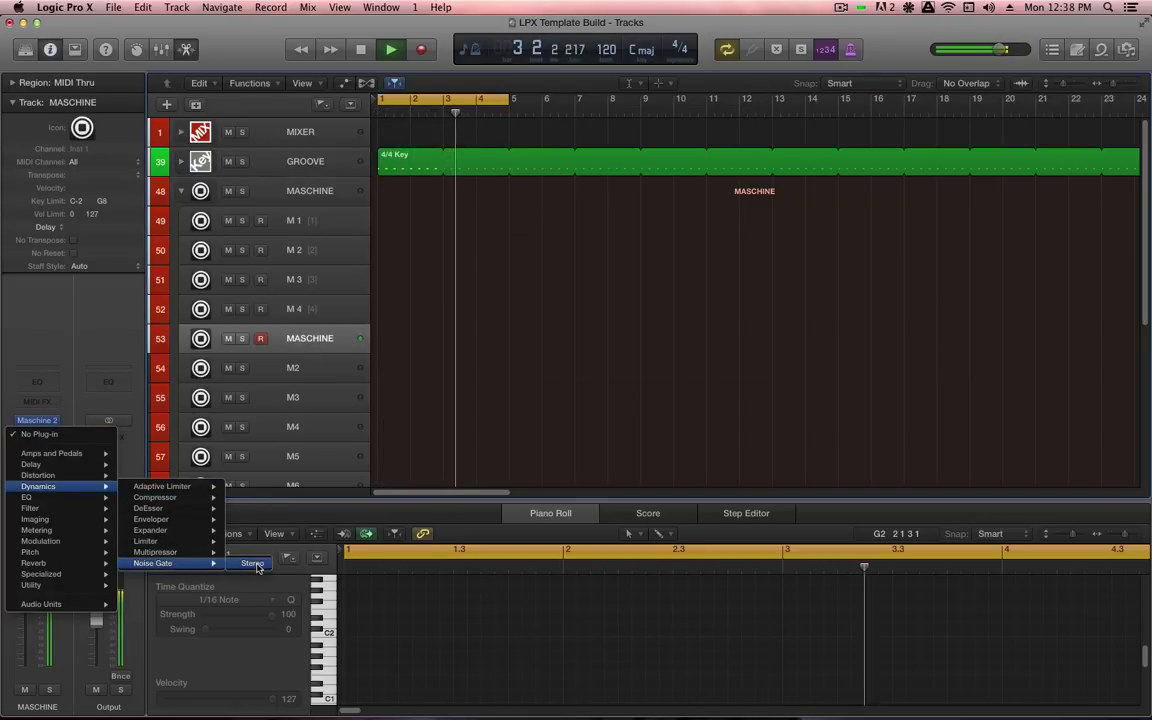
click(250, 562)
- Set the Noise Gate's side chain to Bus 37 and its threshold to -35 dB
click(236, 77)
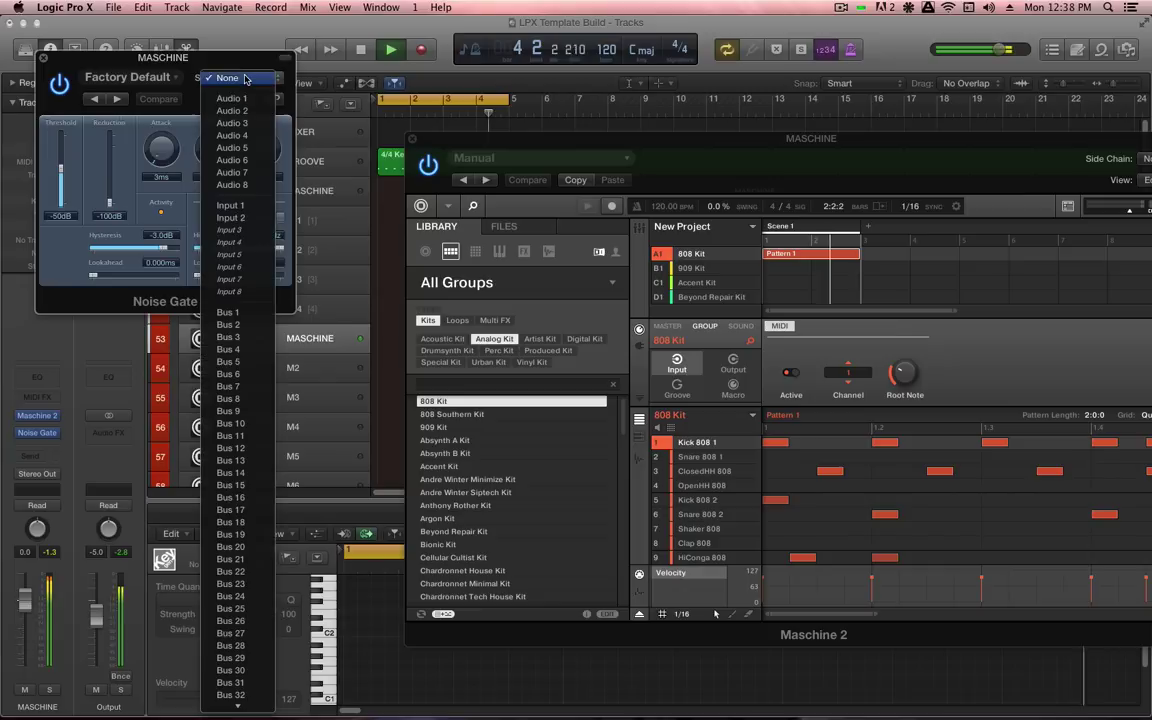
scroll(254, 640, down, 5)
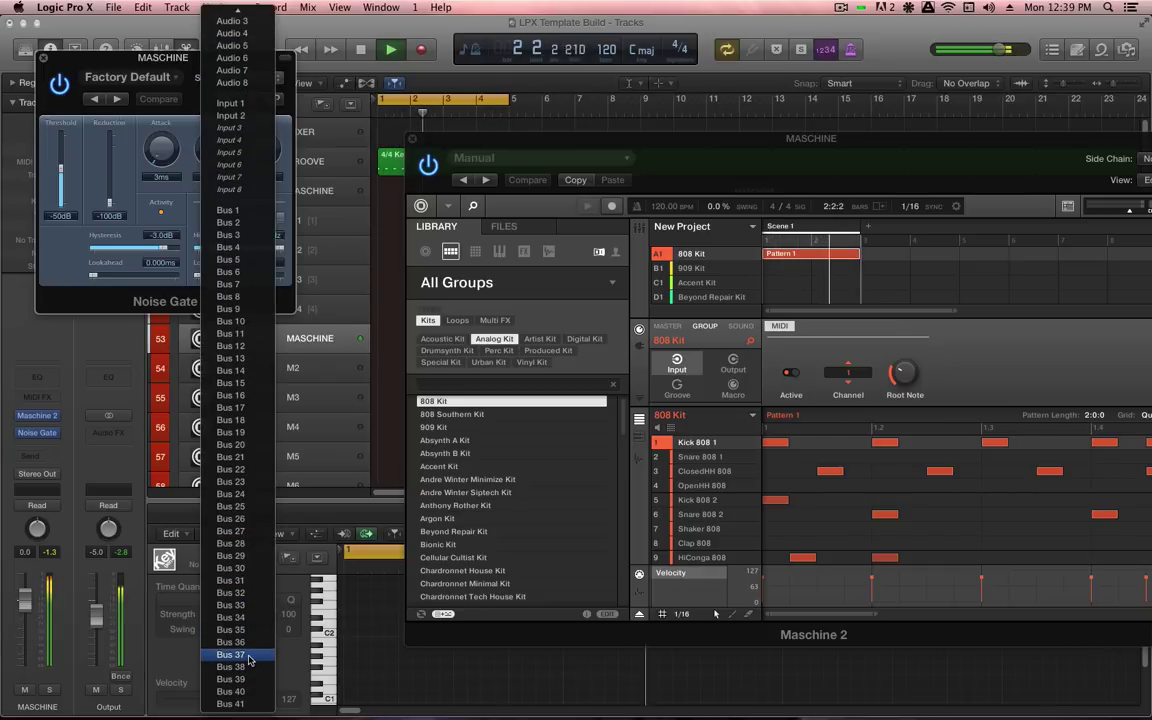
click(250, 657)
drag(60, 169, 61, 166)
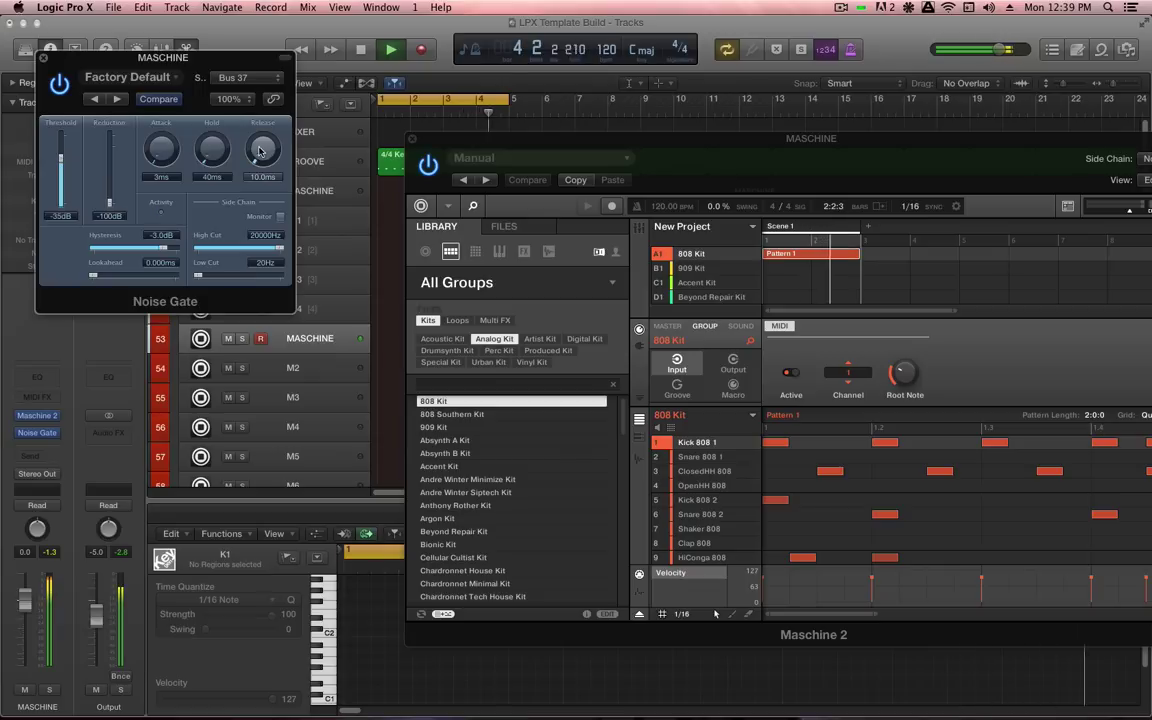
- Raise the Noise Gate's release to about 159 ms and its lookahead to about 2.6 ms
scroll(263, 155, up, 5)
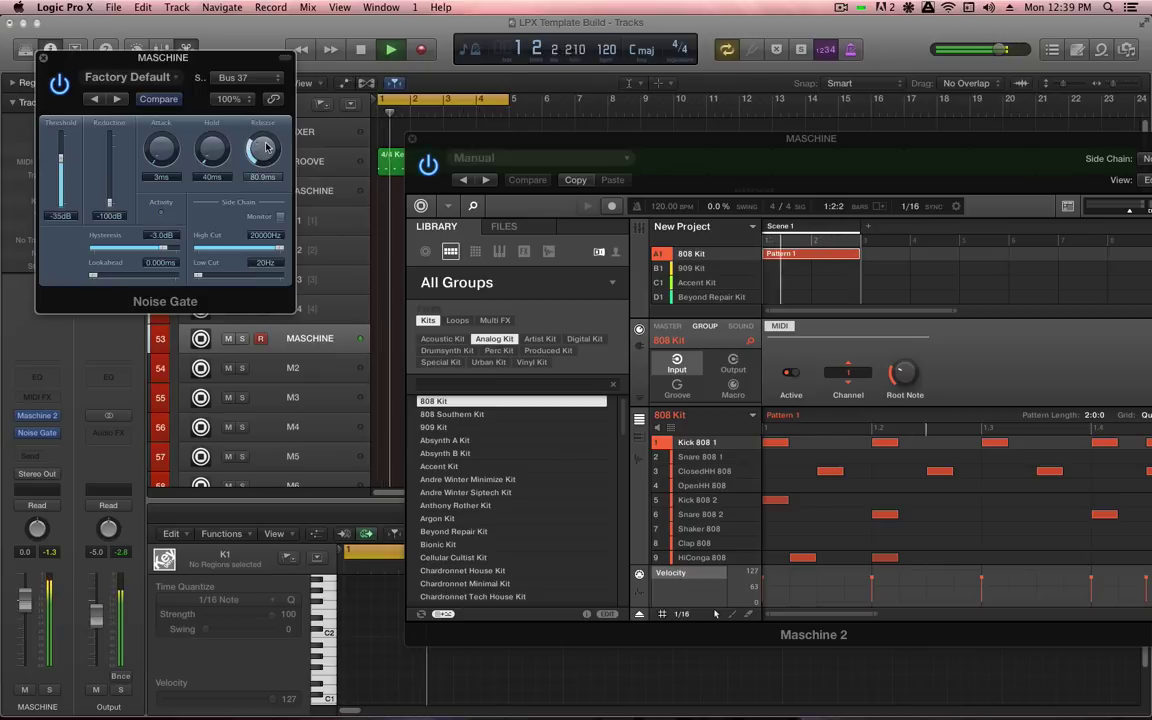
scroll(263, 157, up, 2)
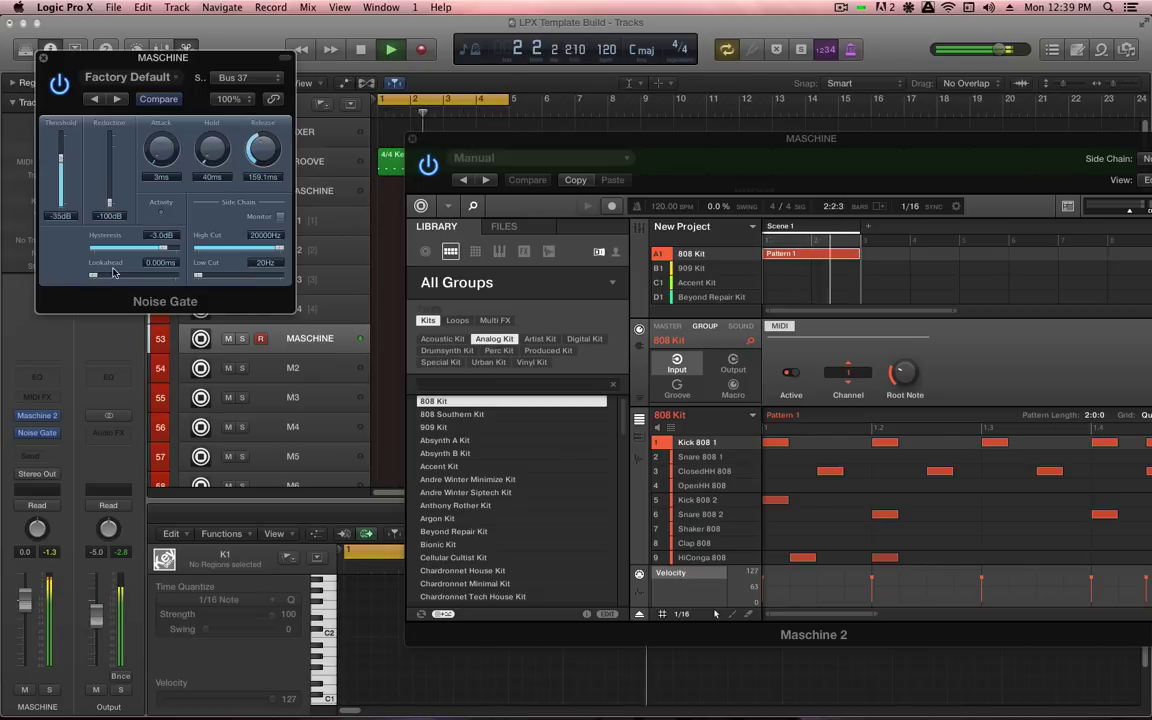
click(149, 276)
drag(143, 279, 120, 279)
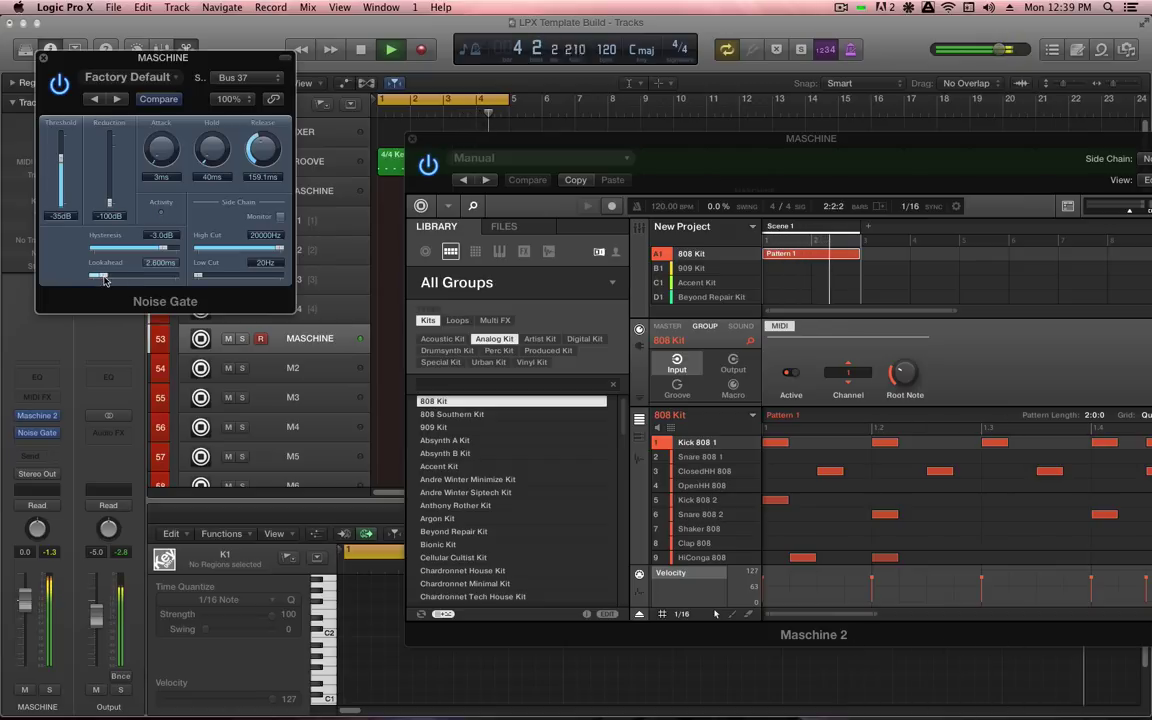
- Set the Noise Gate's attack to 9 ms, hold to 120 ms, release to 16 ms and threshold to -20 dB
scroll(160, 150, up, 3)
scroll(211, 150, up, 3)
scroll(263, 150, down, 4)
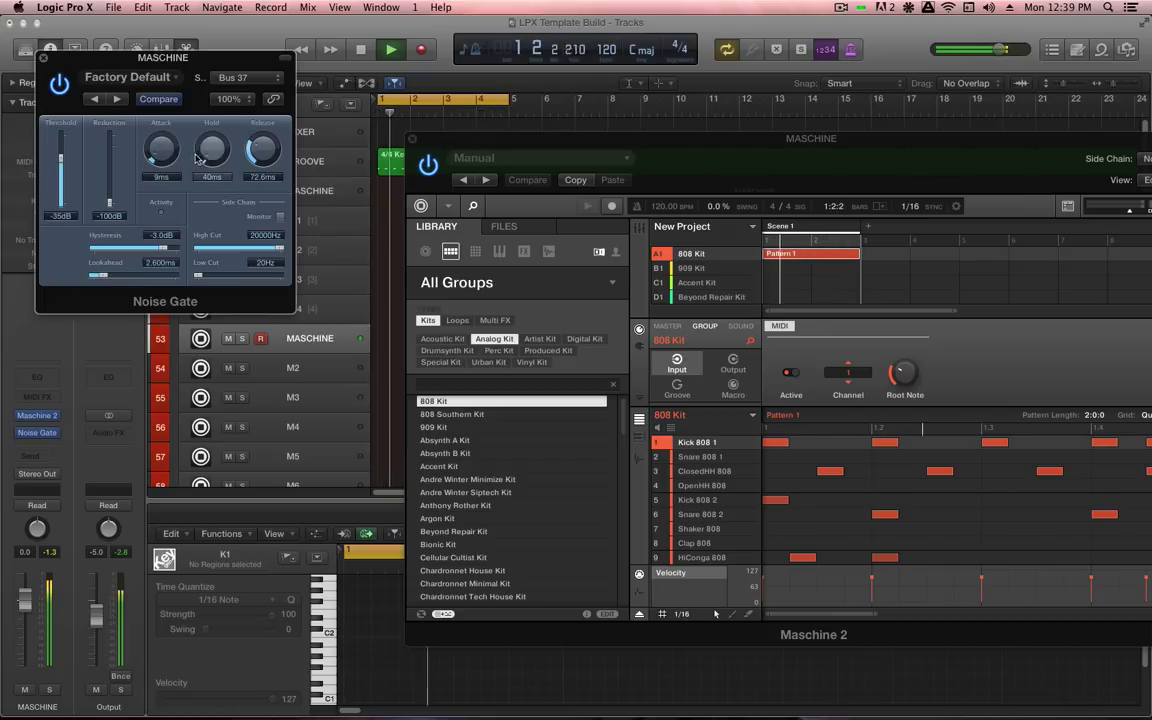
scroll(210, 147, up, 1)
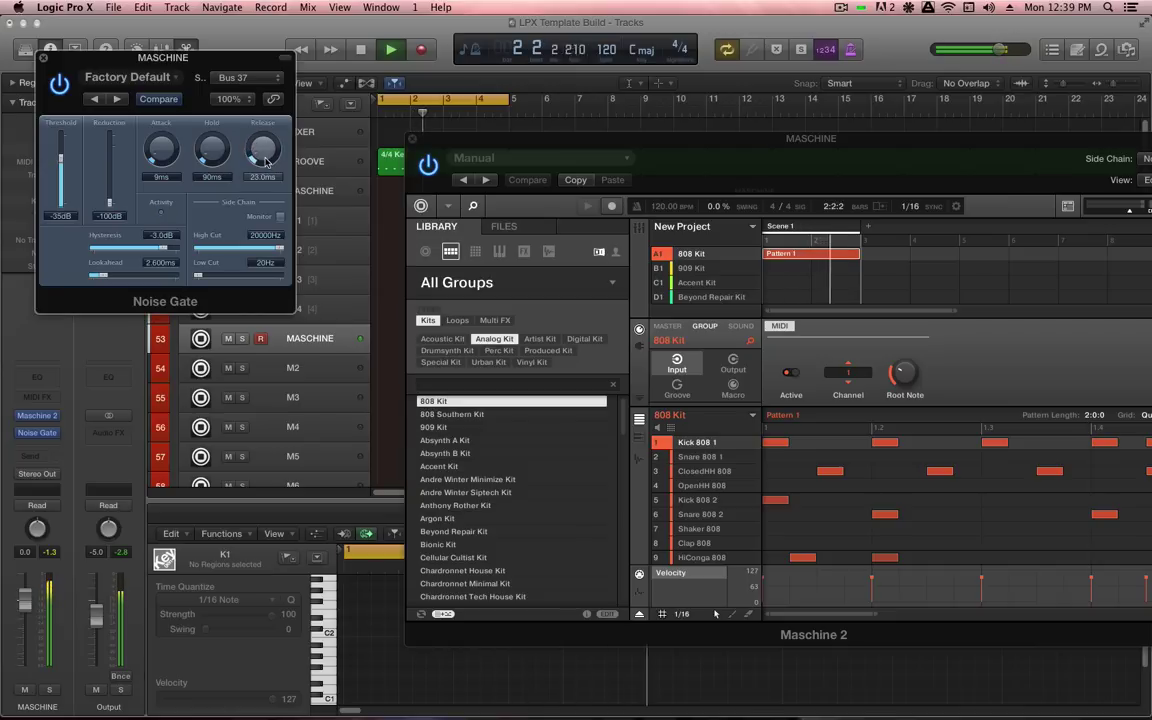
scroll(263, 155, down, 1)
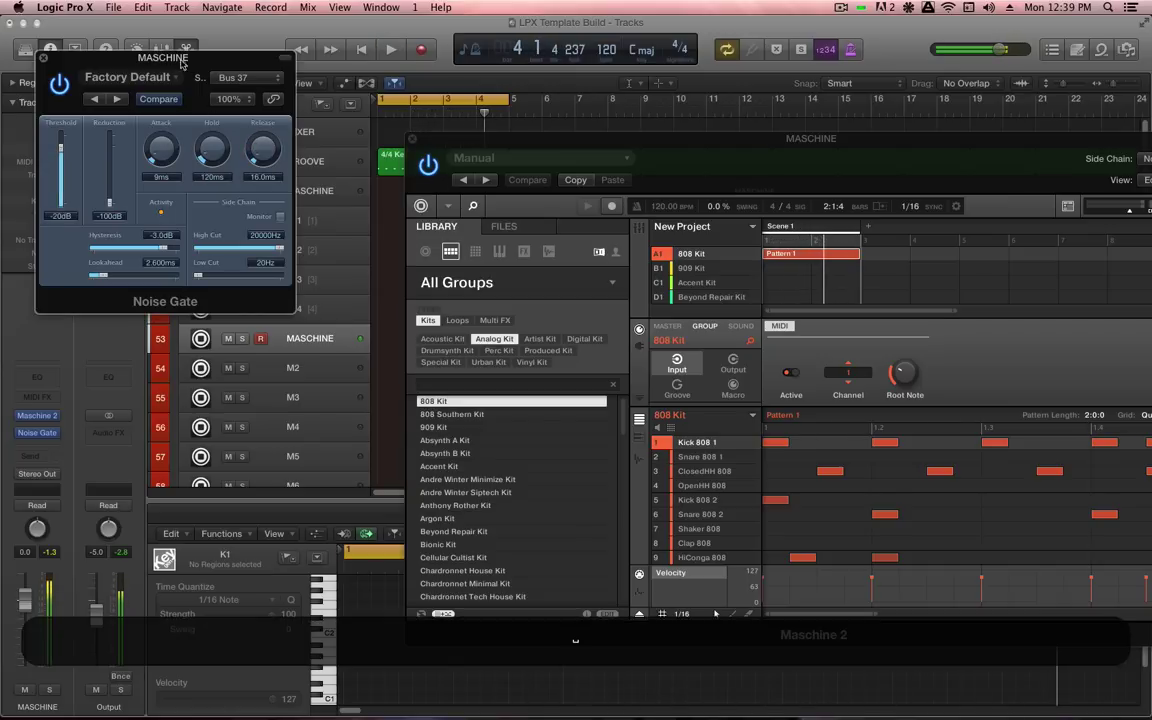
- Close the Noise Gate and Maschine windows and the Piano Roll, and collapse the MASCHINE track stack
drag(162, 63, 205, 70)
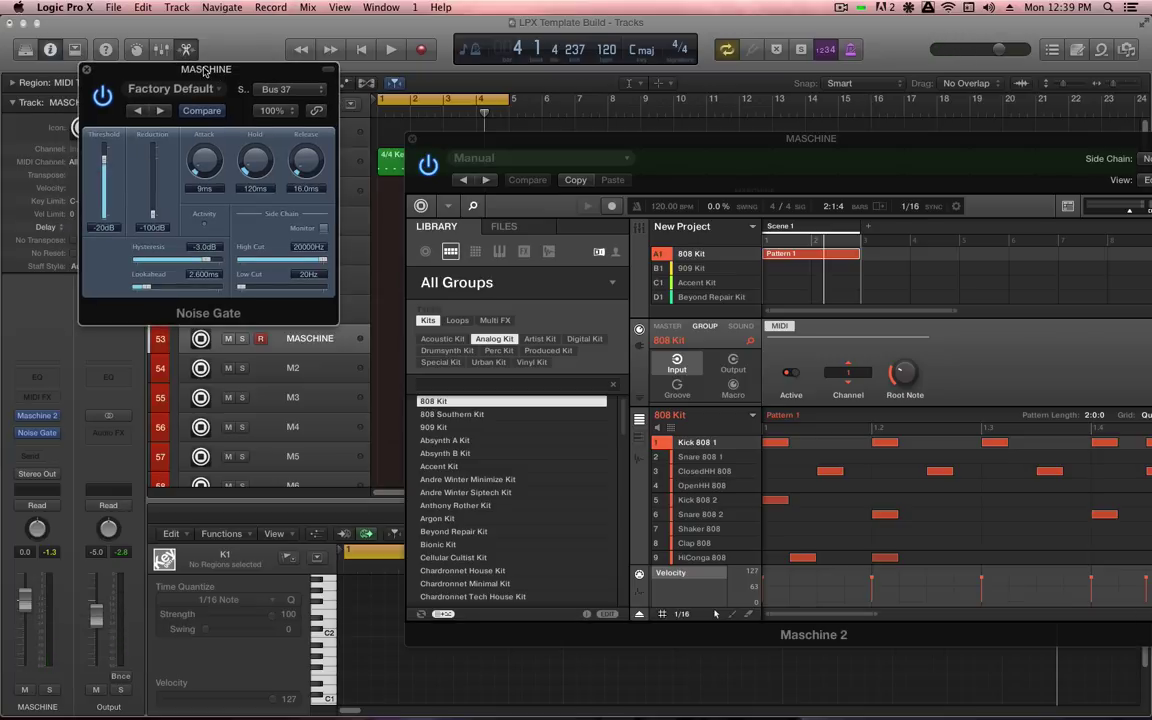
key(super+w)
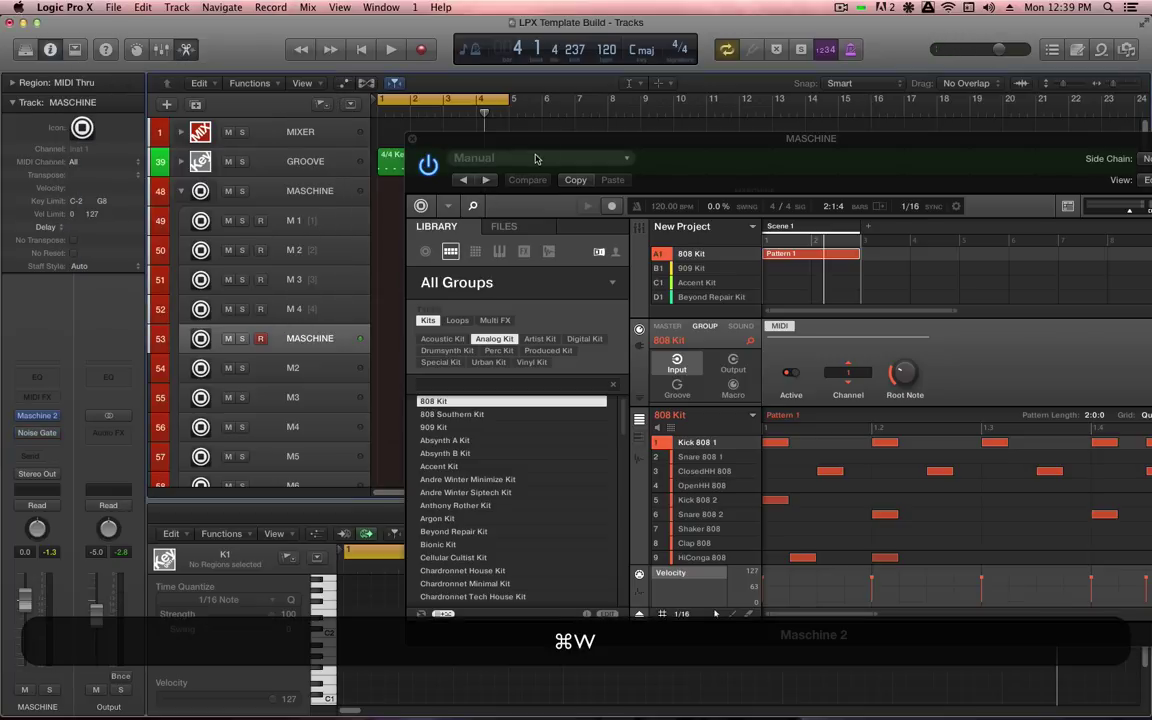
key(super+w)
key(x)
key(x)
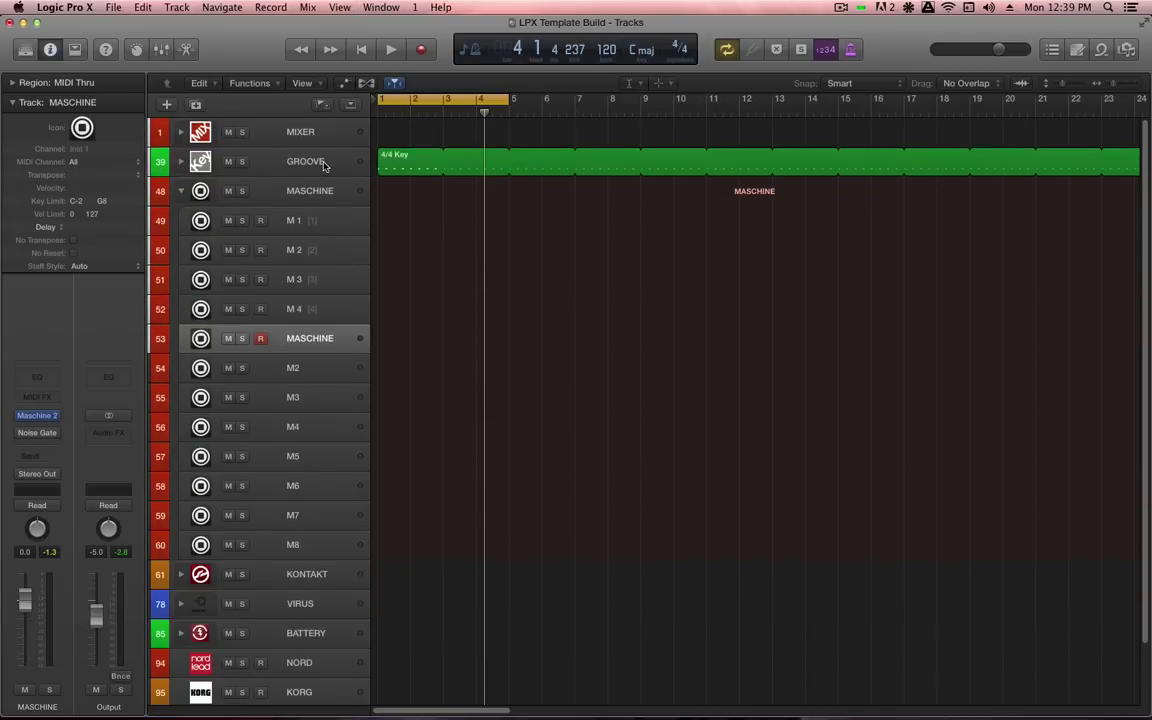
click(323, 191)
click(181, 191)
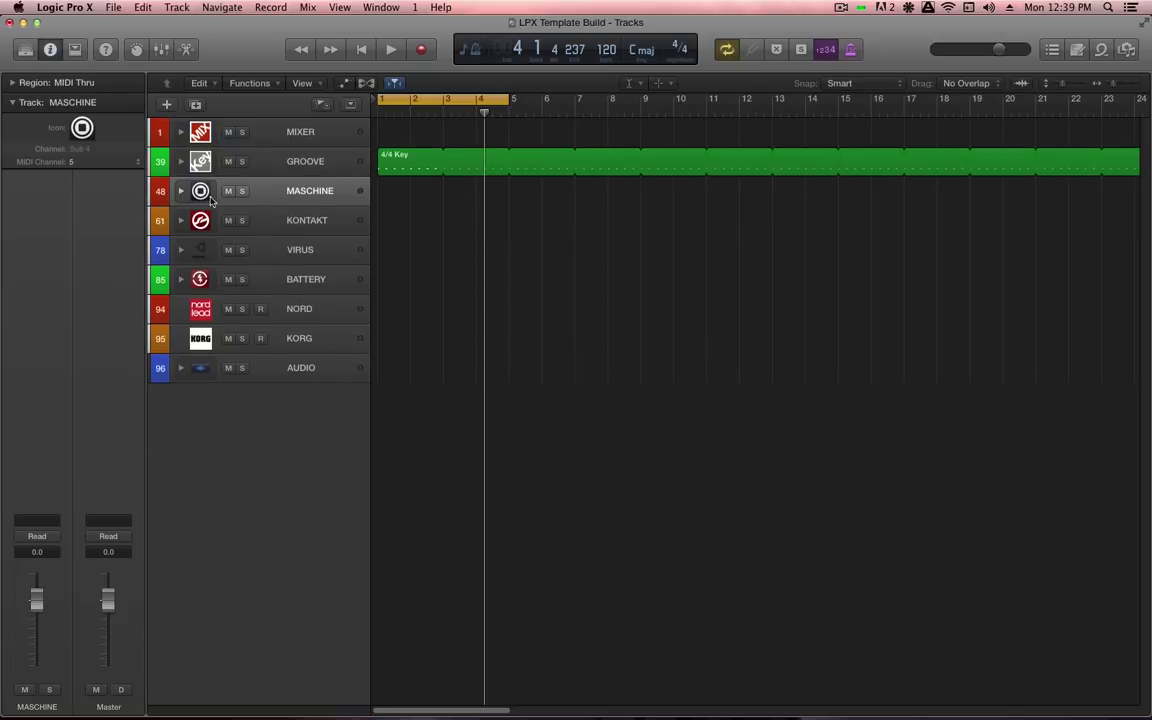